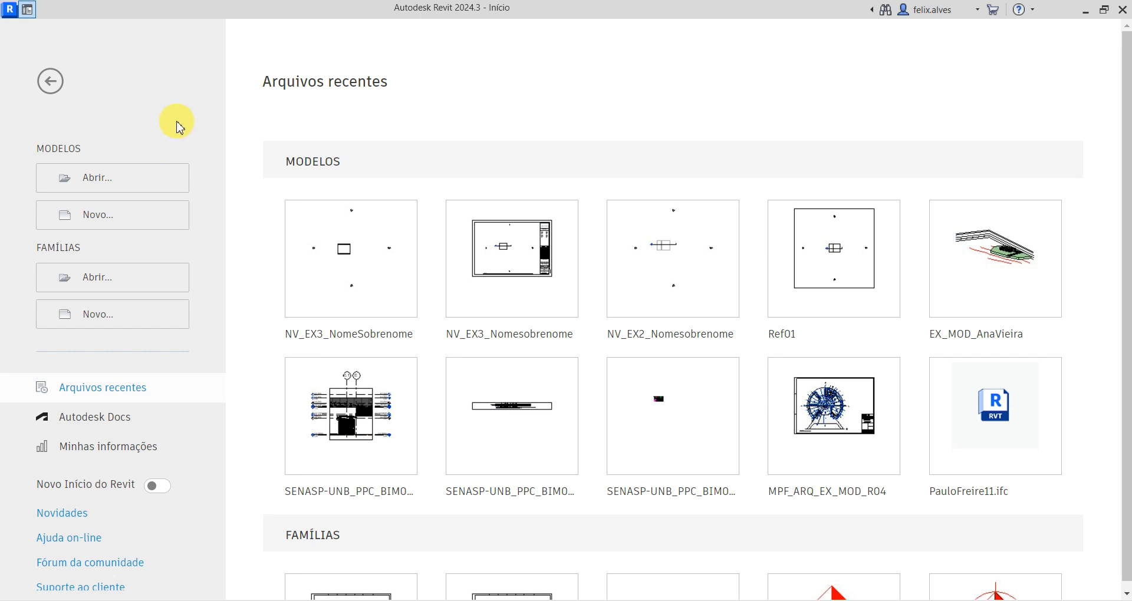
# - Start a new project and review the built-in template options from Modelo de construção to Modelo de hidráulica
pyautogui.click(135, 220)
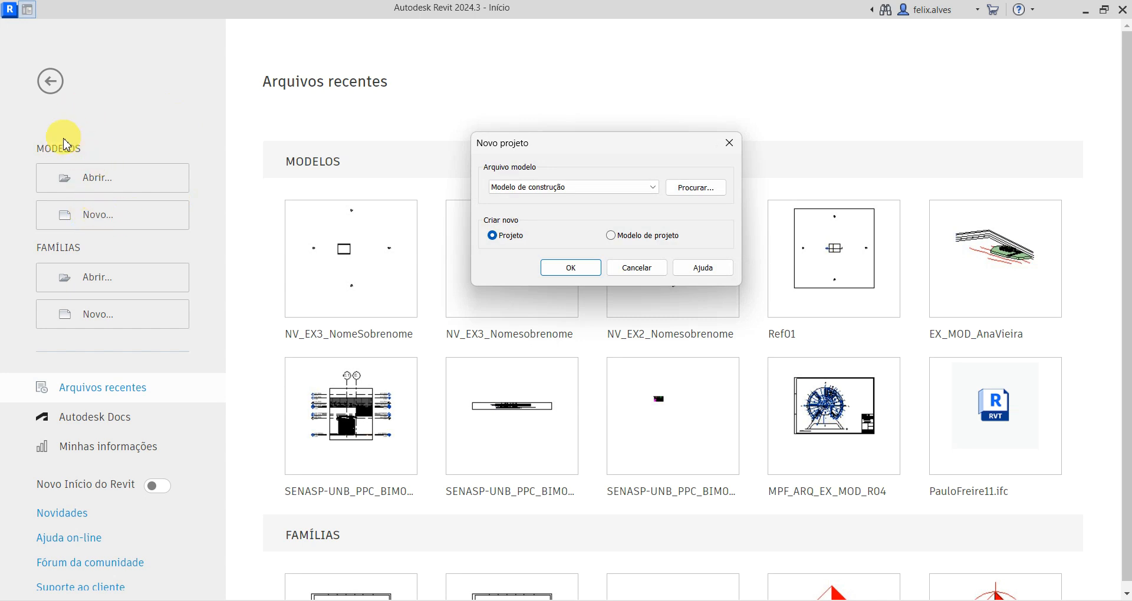
pyautogui.moveTo(592, 144); pyautogui.dragTo(558, 45)
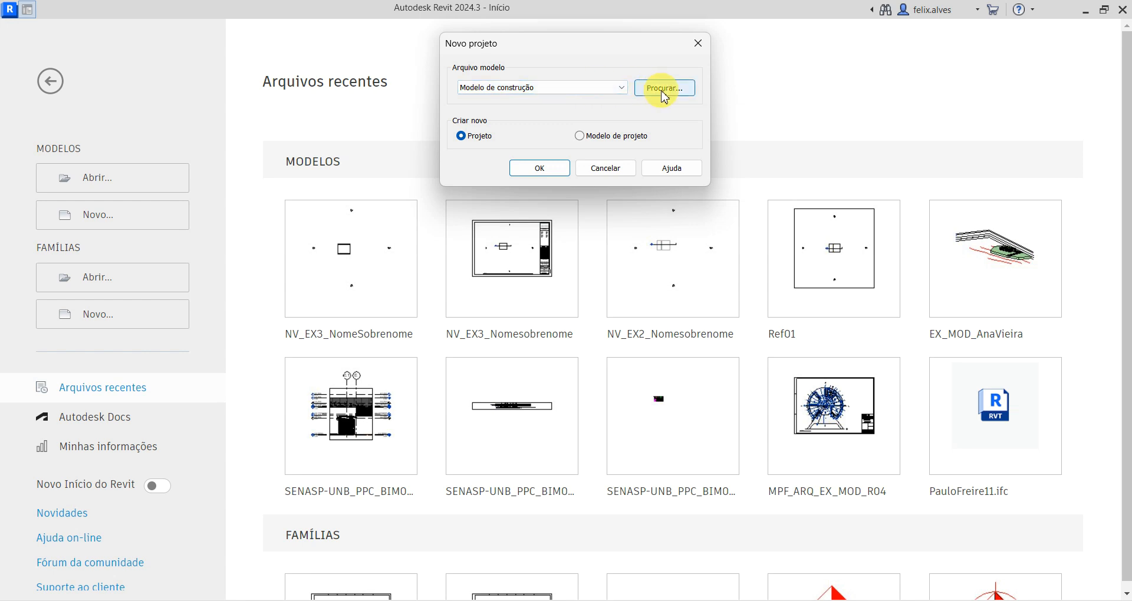
pyautogui.click(614, 87)
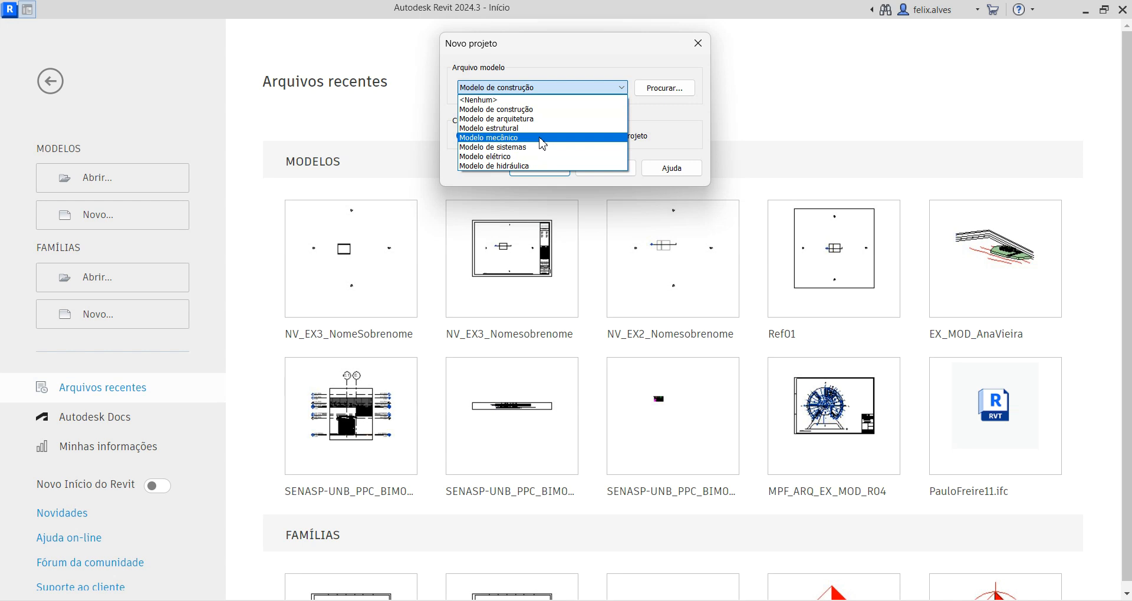
pyautogui.click(555, 76)
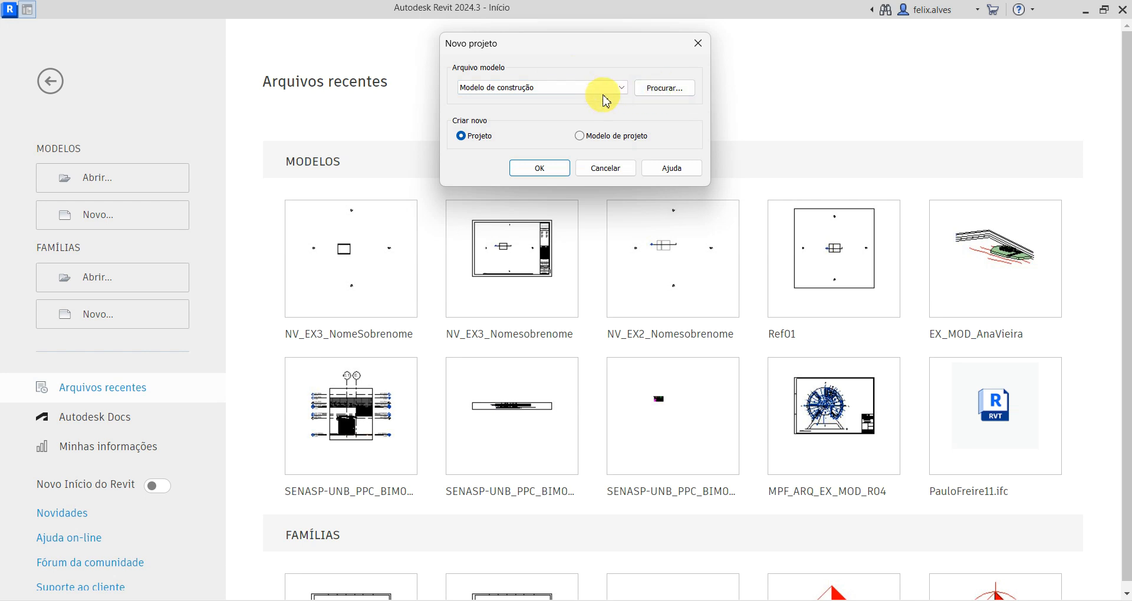
# - Browse for a custom template file in Google Drive, going through Meu Drive and 25.1 to the PAE folder
pyautogui.click(661, 90)
pyautogui.moveTo(758, 113); pyautogui.dragTo(493, 162)
pyautogui.click(443, 188)
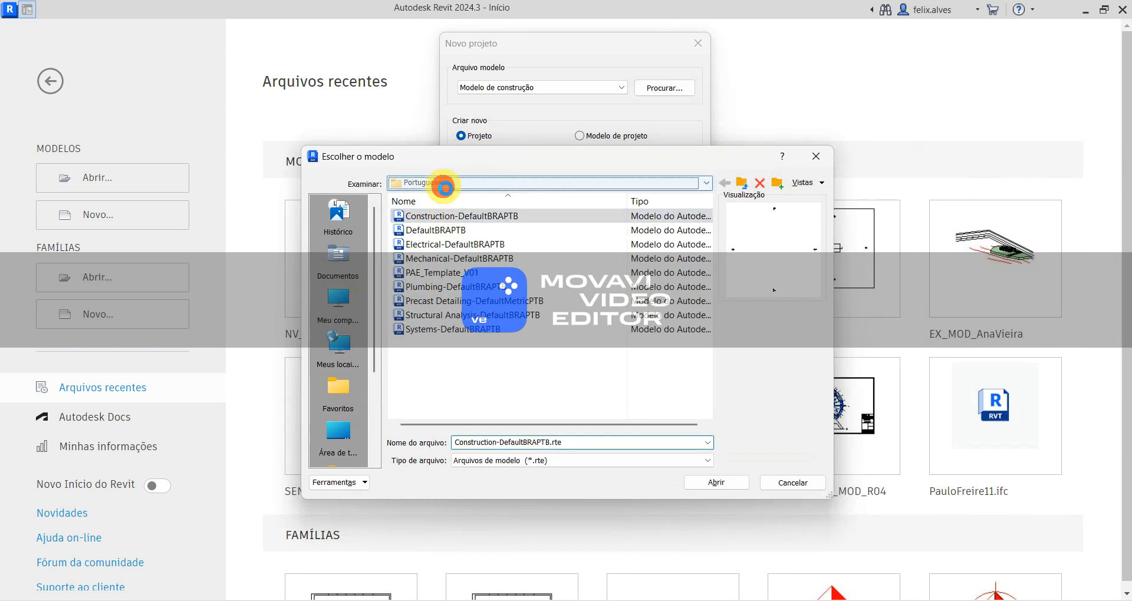
pyautogui.click(436, 293)
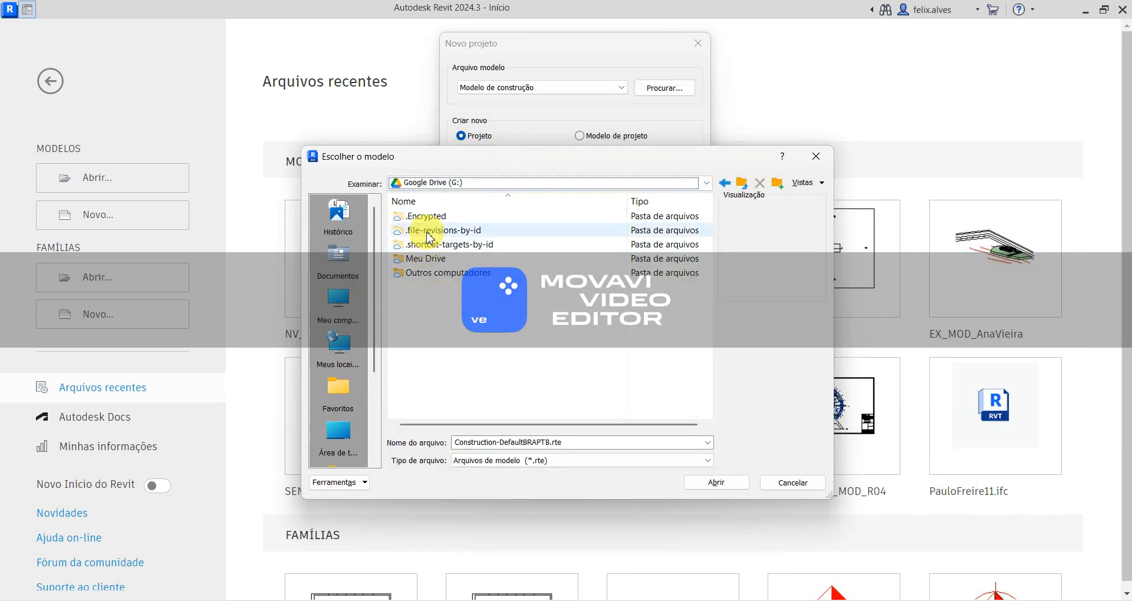
pyautogui.click(467, 259)
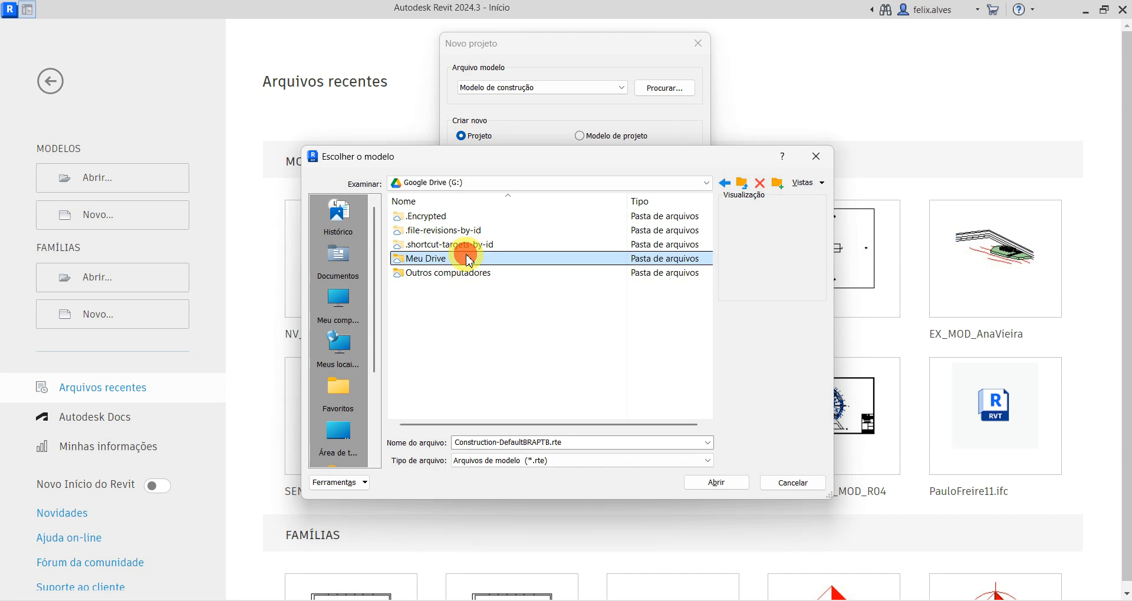
pyautogui.doubleClick(467, 259)
pyautogui.doubleClick(427, 320)
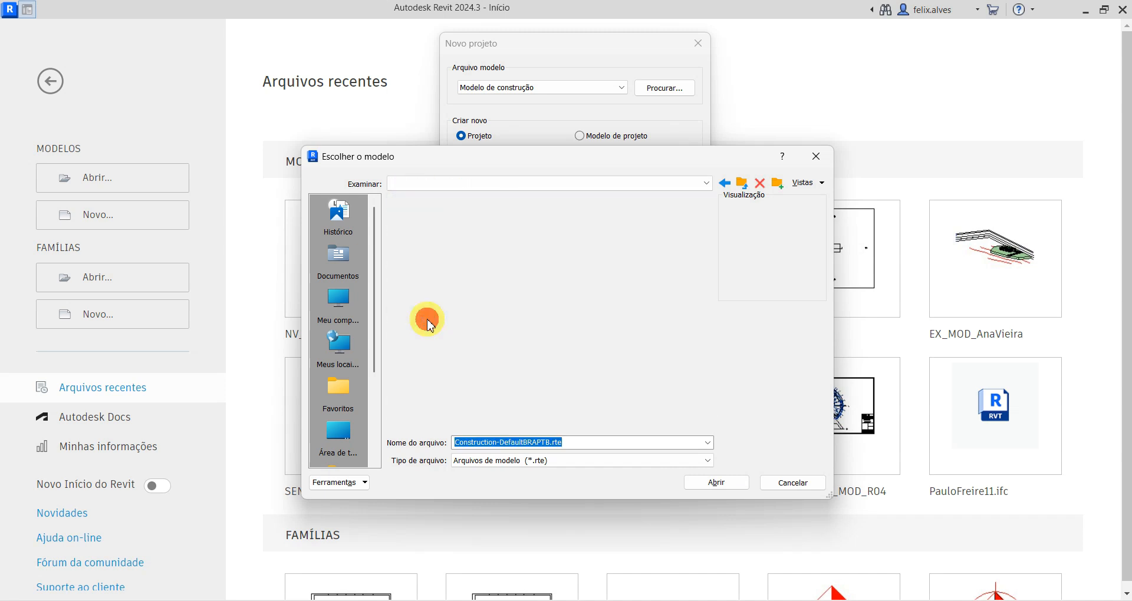
pyautogui.doubleClick(419, 227)
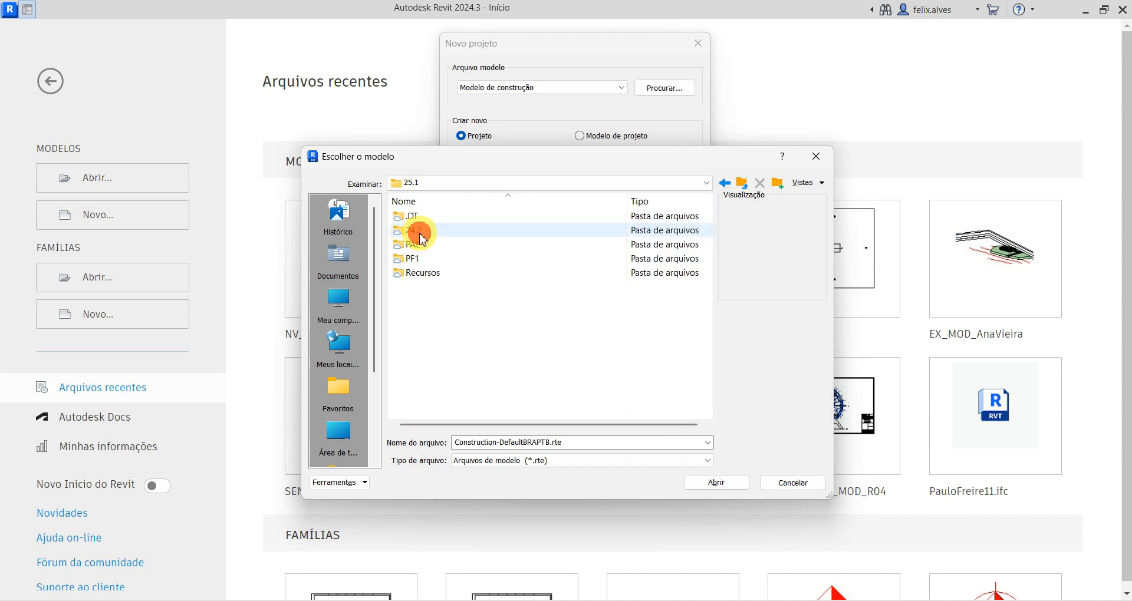
pyautogui.doubleClick(420, 244)
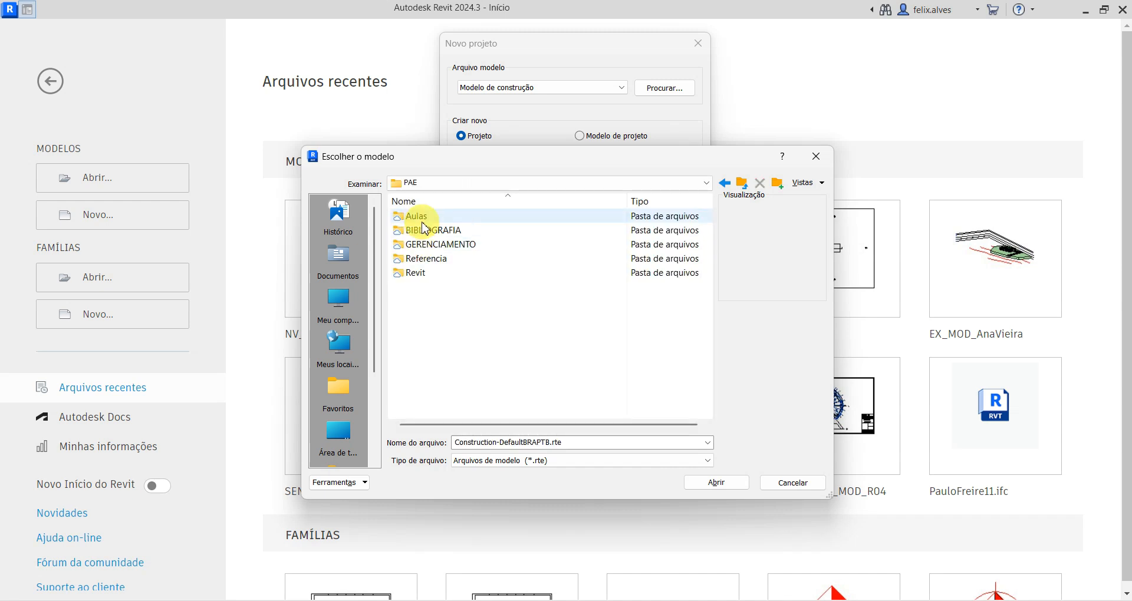
# - Load PAE_Template_V02.rte from the Aulas folder and create the new project from it
pyautogui.doubleClick(418, 218)
pyautogui.click(430, 244)
pyautogui.click(720, 482)
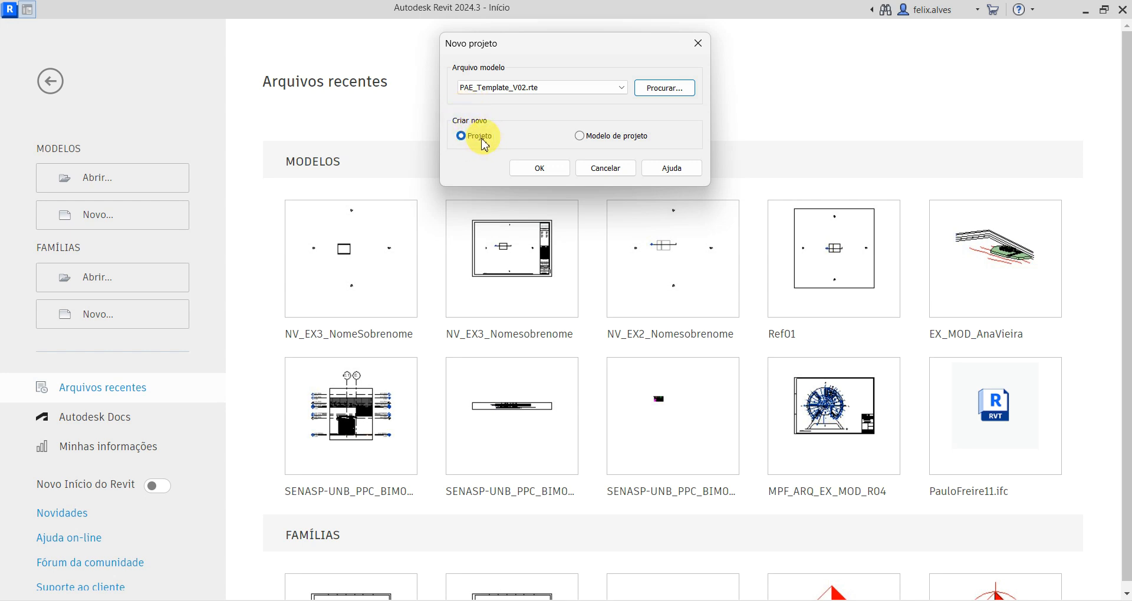
pyautogui.click(540, 168)
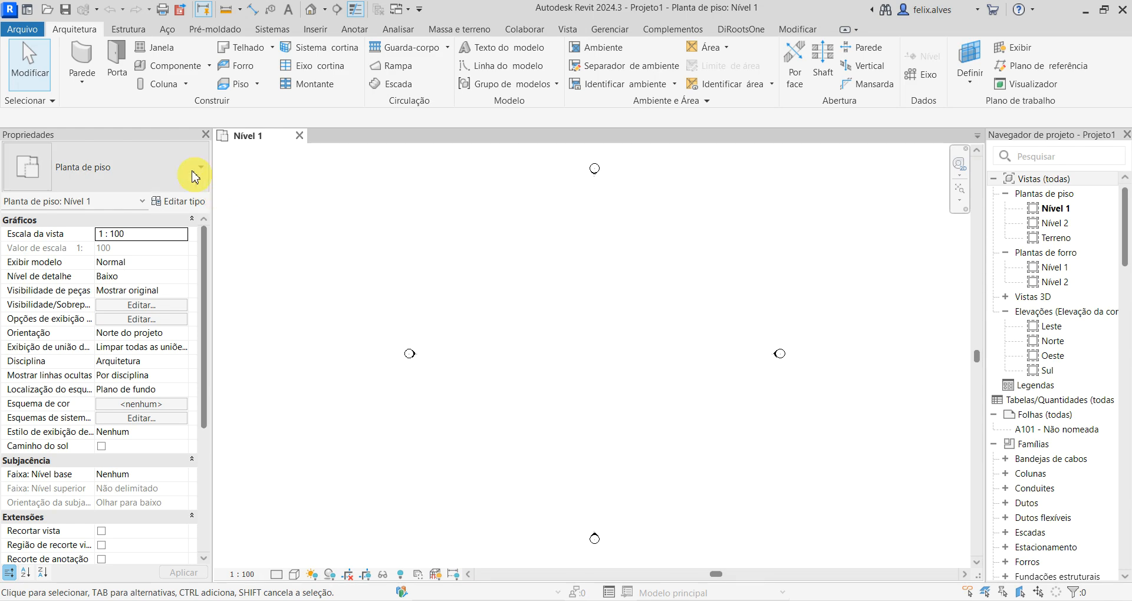
# - Dock the Properties palette beside the Project Browser and move it back to the opposite side of the drawing area
pyautogui.click(159, 134)
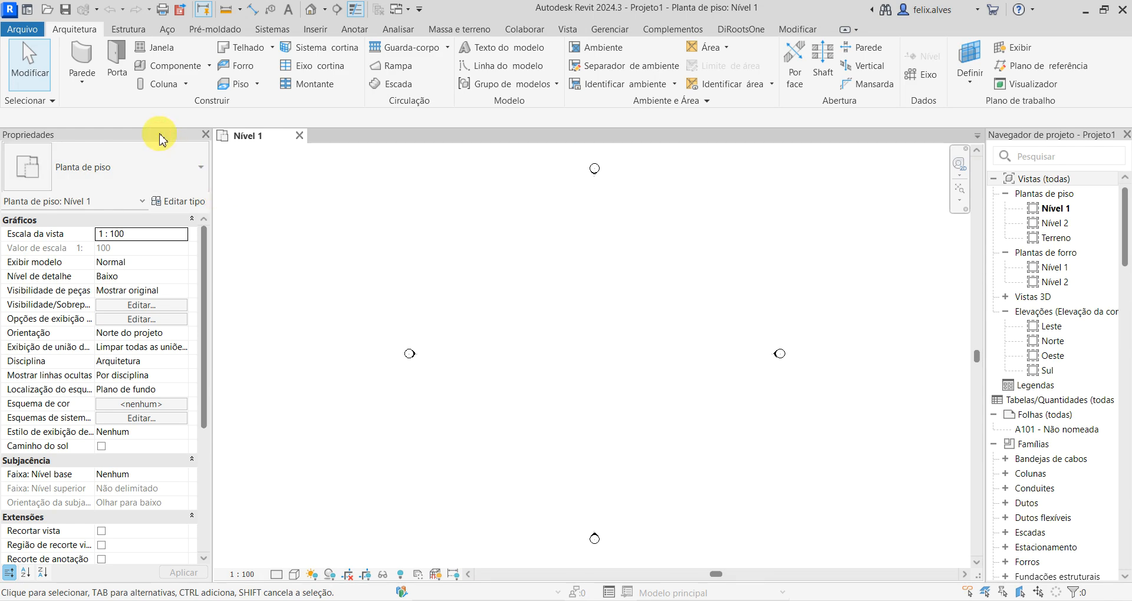
pyautogui.moveTo(134, 132)
pyautogui.mouseDown()
pyautogui.moveTo(176, 193)
pyautogui.moveTo(281, 217)
pyautogui.moveTo(697, 228)
pyautogui.moveTo(1001, 197)
pyautogui.moveTo(1122, 218)
pyautogui.moveTo(1112, 182)
pyautogui.moveTo(1124, 347)
pyautogui.mouseUp()
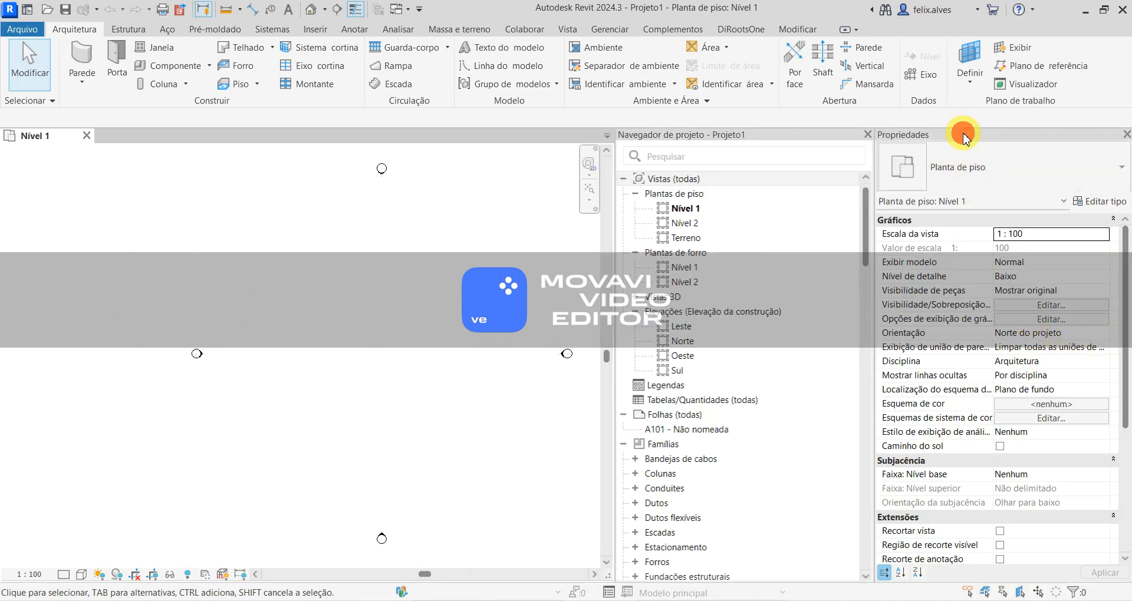
pyautogui.moveTo(963, 137); pyautogui.dragTo(17, 193)
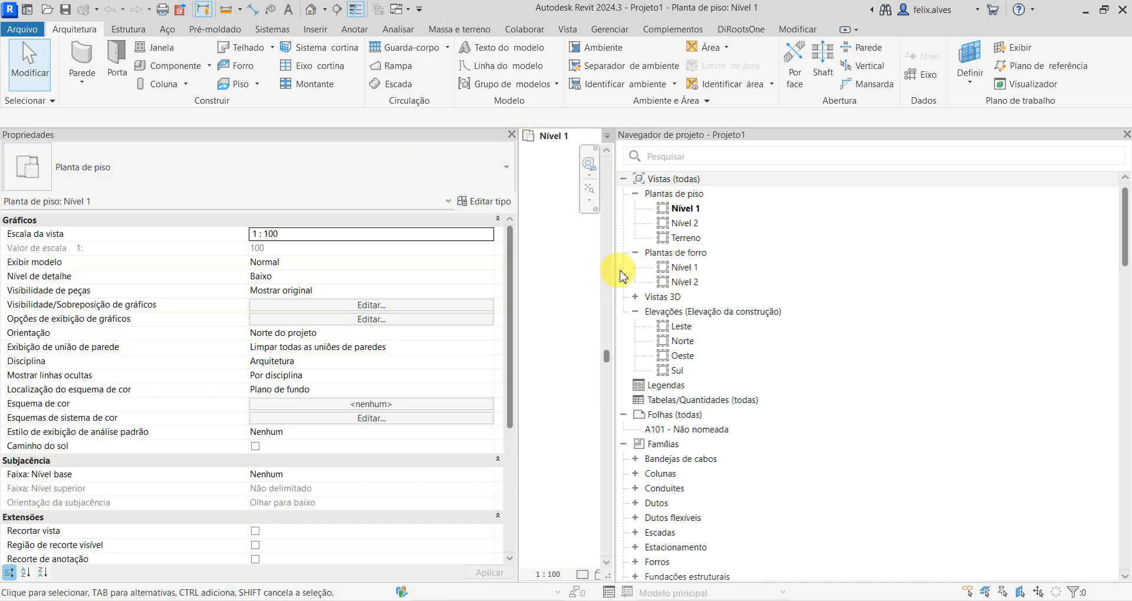
# - Narrow the Project Browser and the Properties palette to enlarge the drawing area
pyautogui.moveTo(617, 270); pyautogui.dragTo(902, 270)
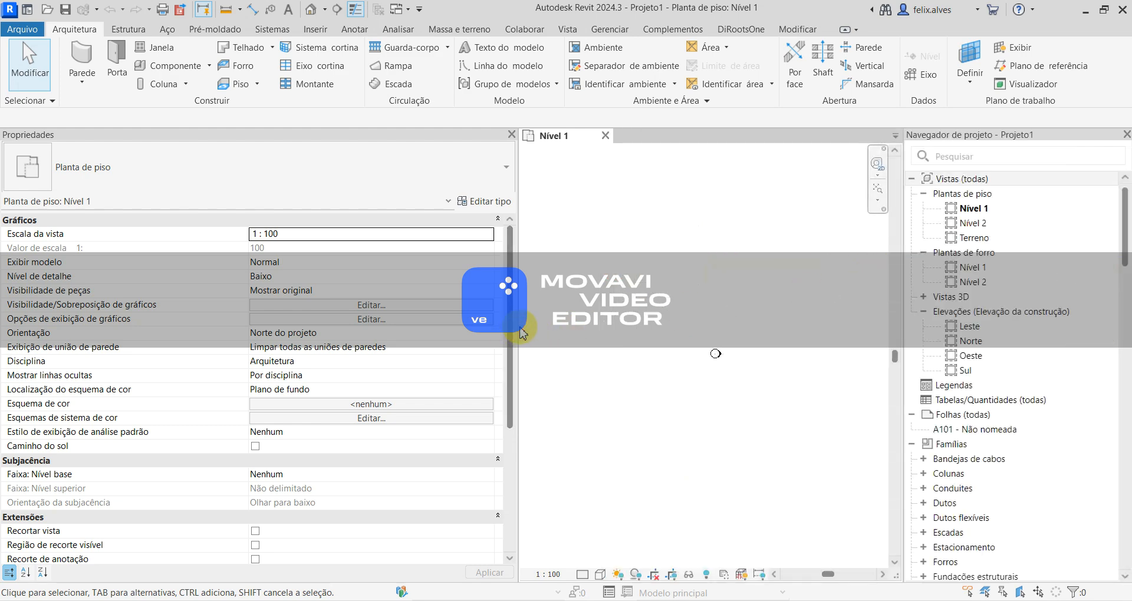
pyautogui.moveTo(519, 327); pyautogui.dragTo(179, 326)
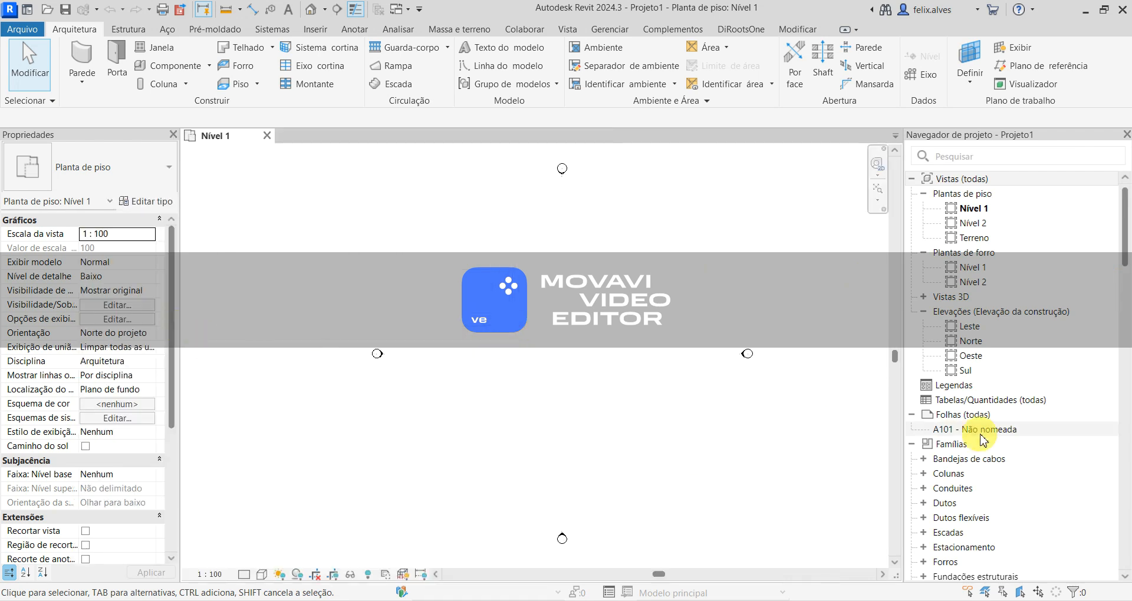
pyautogui.moveTo(898, 378); pyautogui.dragTo(960, 391)
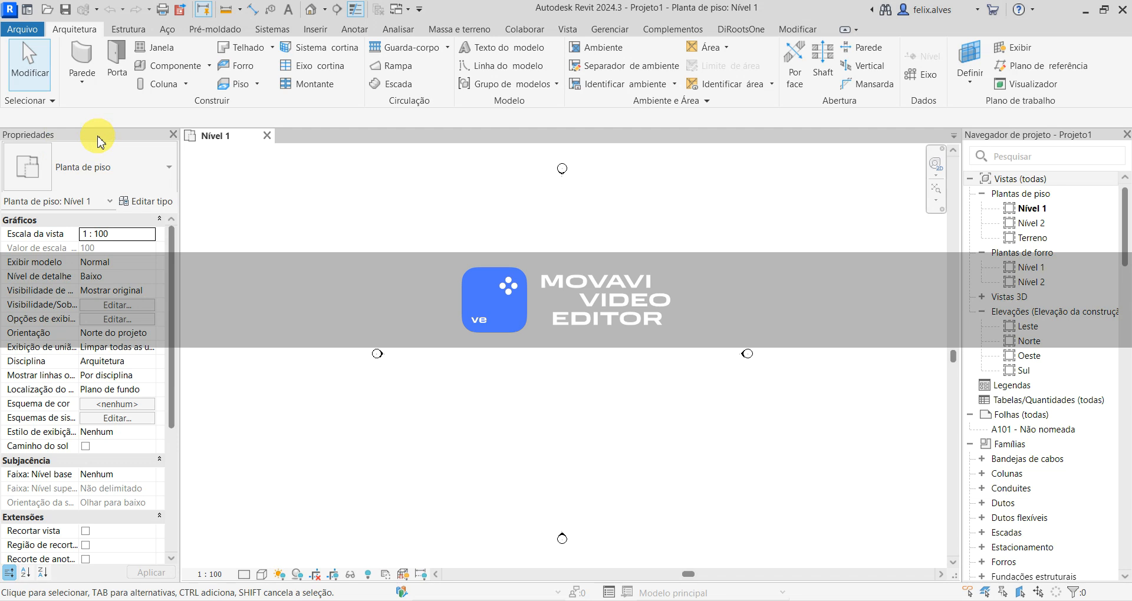
# - Hide the Properties palette through the user interface settings and show it again
pyautogui.click(566, 29)
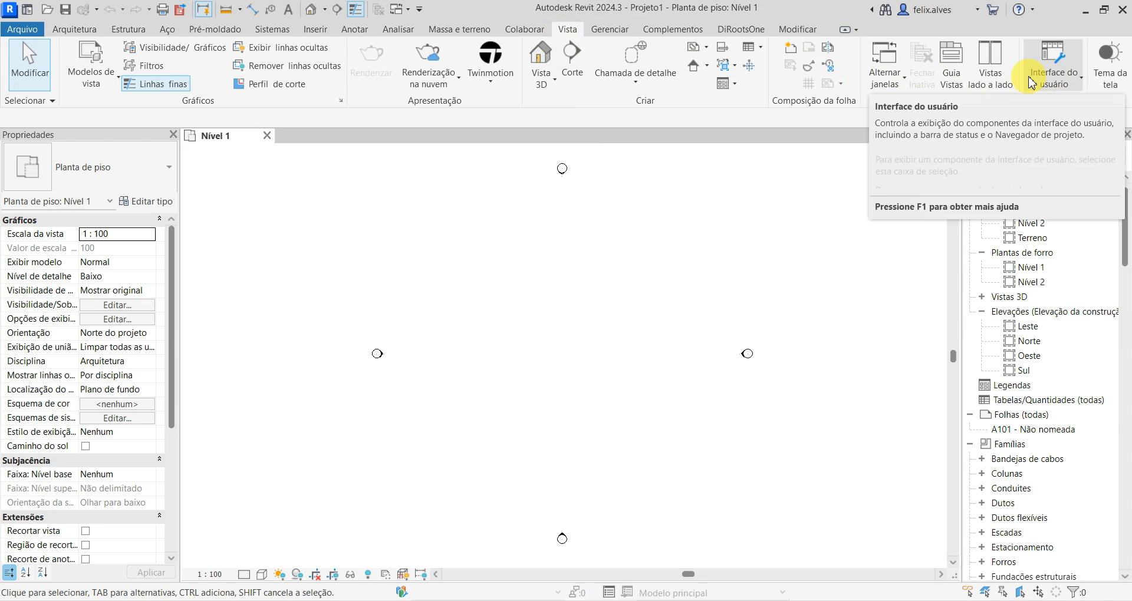
pyautogui.click(1082, 82)
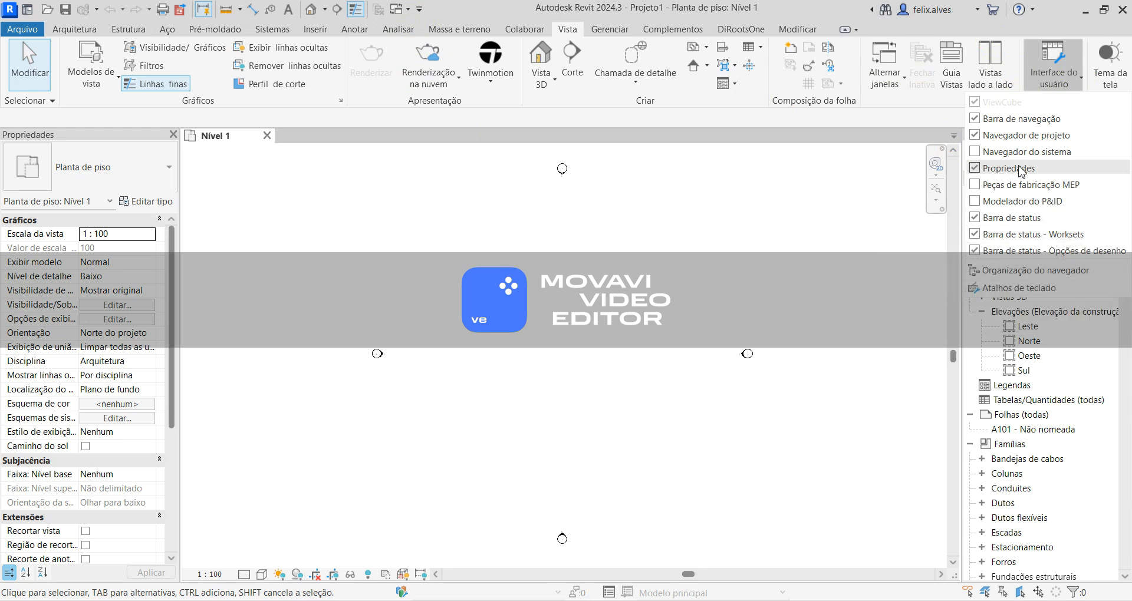
pyautogui.click(979, 170)
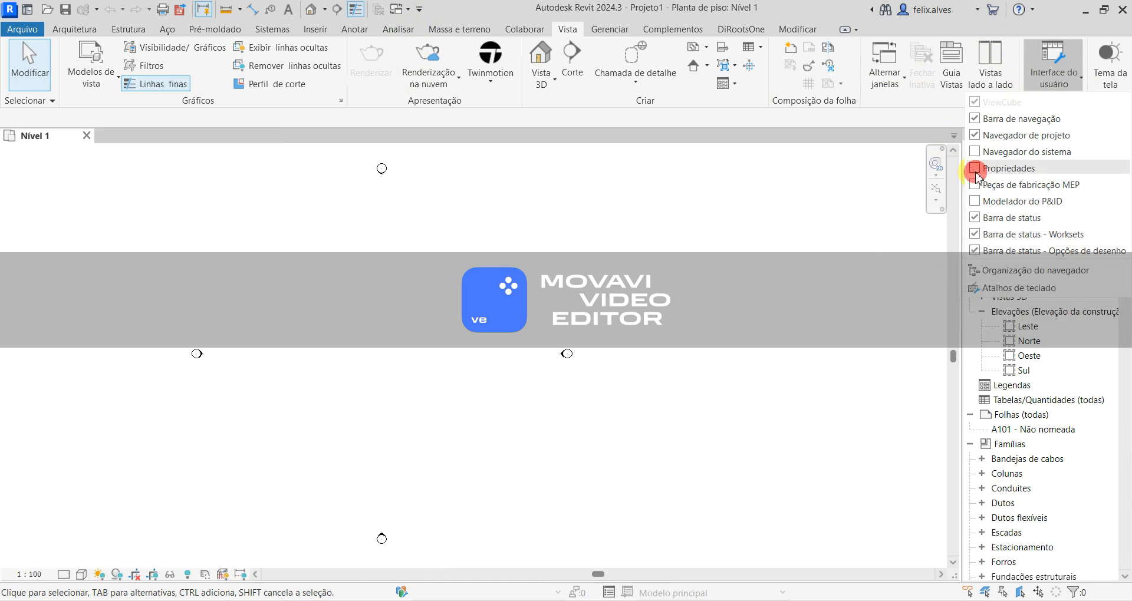
pyautogui.click(976, 169)
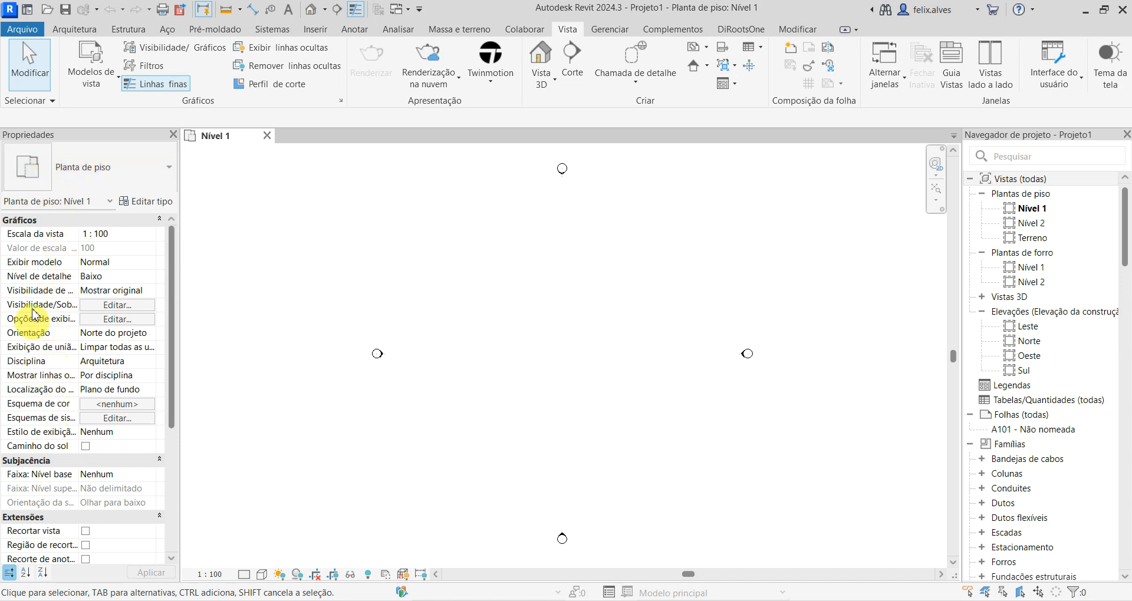
# - Examine the tool sets for Arquitetura, Estrutura, Sistemas, Inserir, Anotar, Massa e terreno and Vista
pyautogui.click(89, 32)
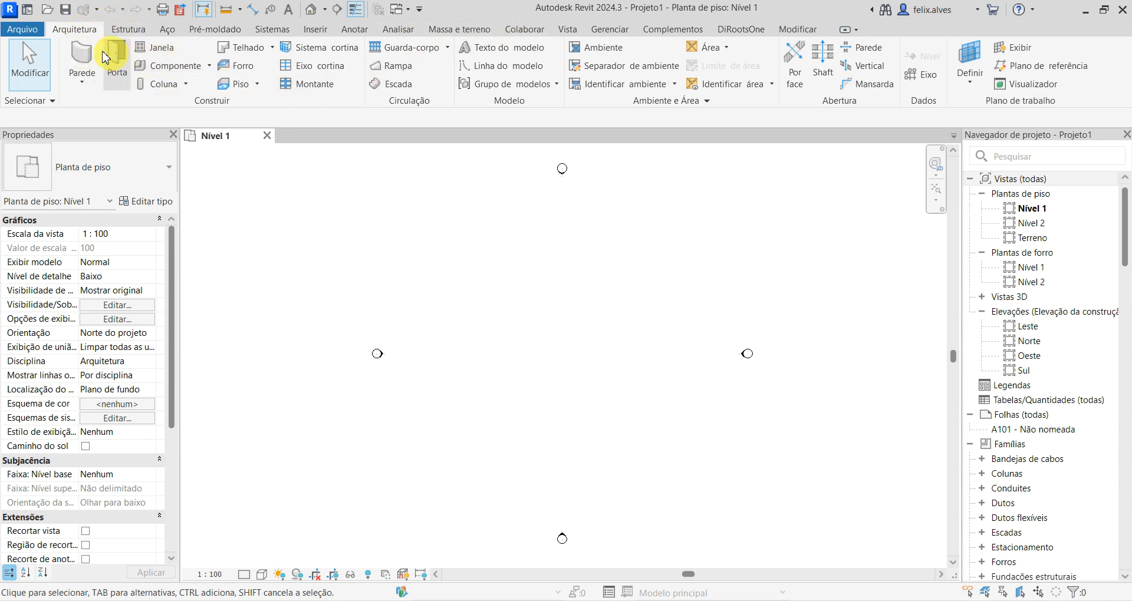
pyautogui.click(131, 31)
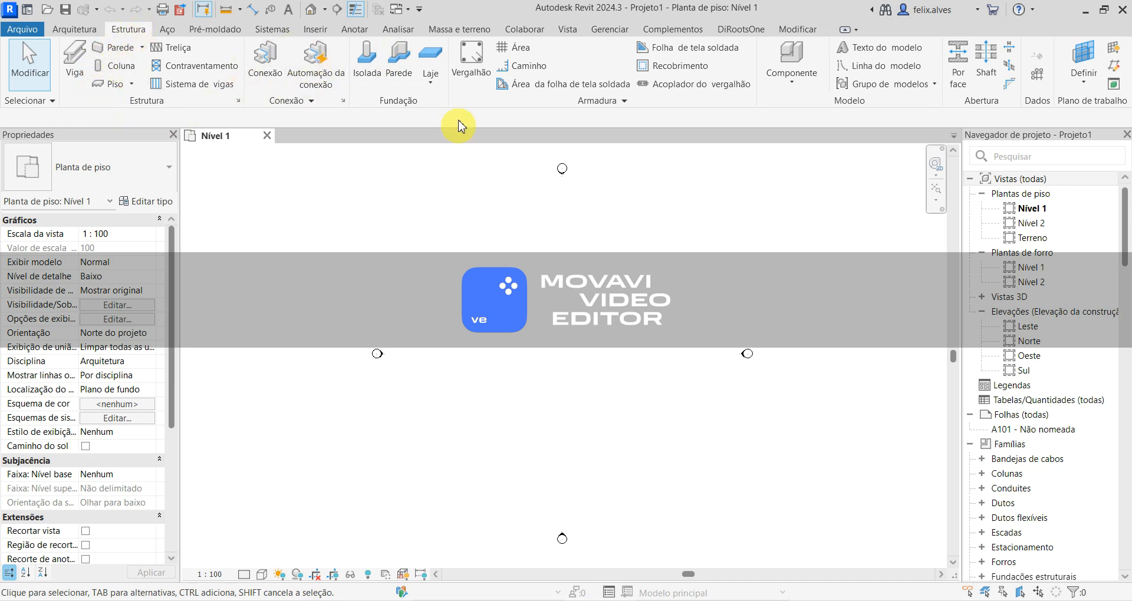
pyautogui.click(277, 31)
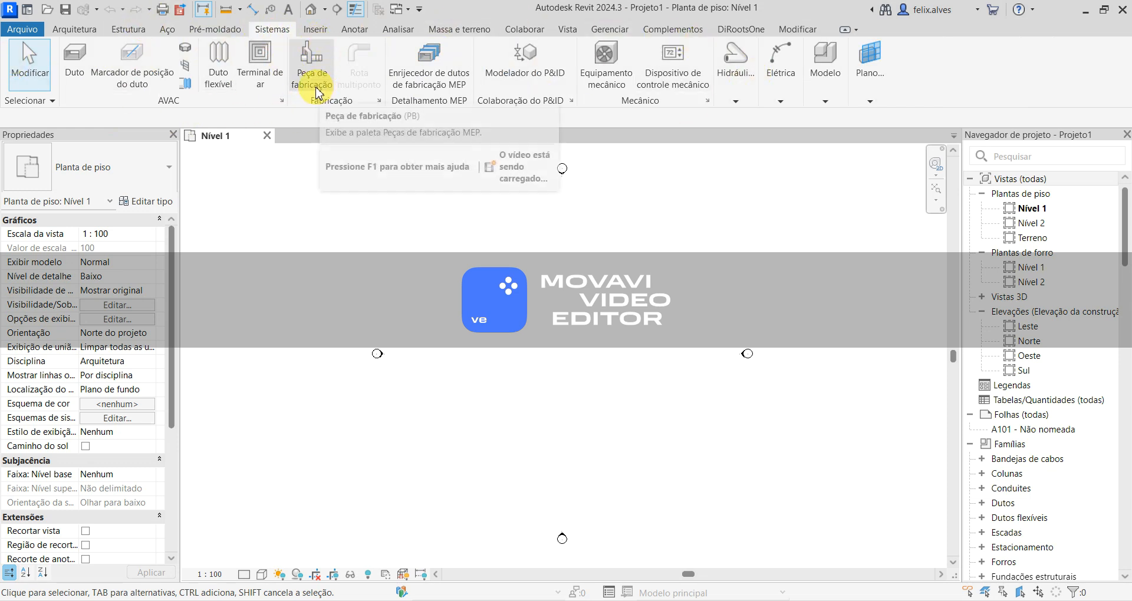
pyautogui.click(351, 28)
pyautogui.click(321, 36)
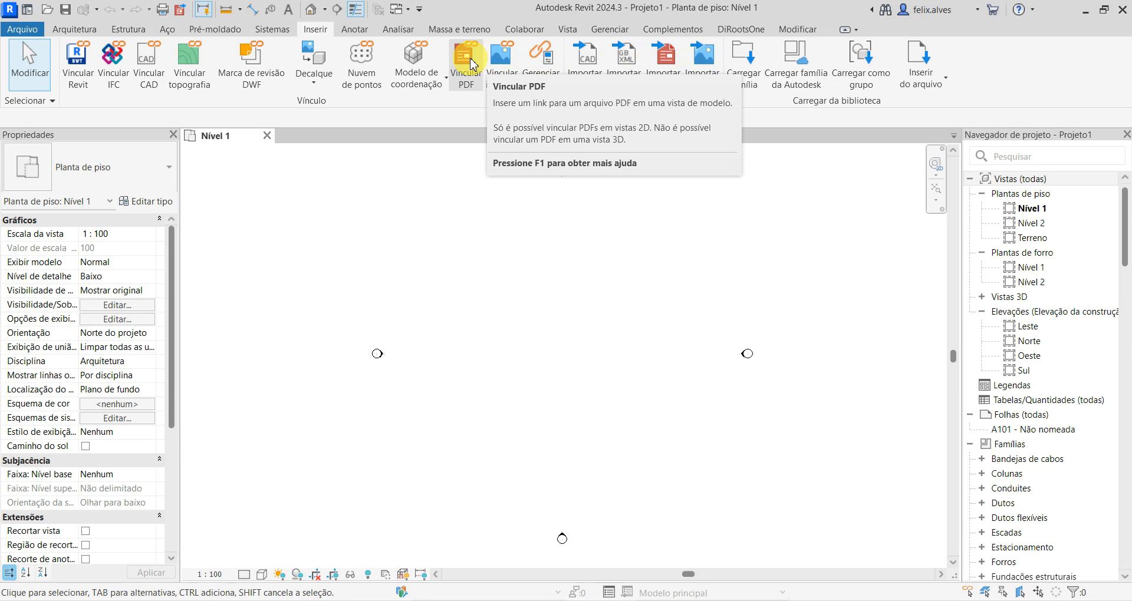
pyautogui.click(353, 29)
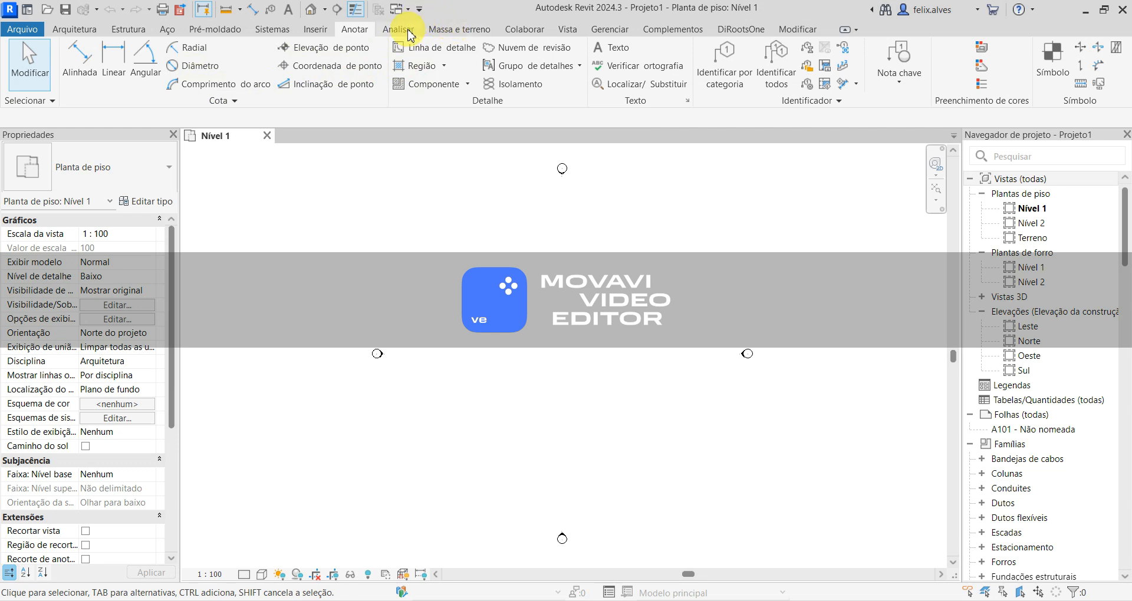
pyautogui.click(442, 31)
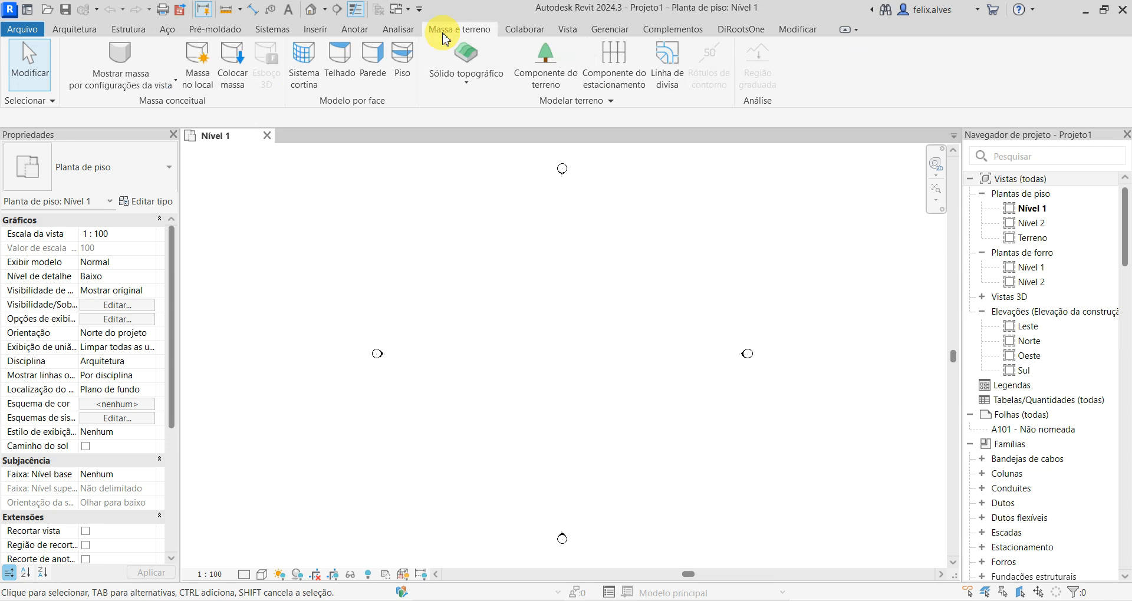
pyautogui.click(567, 32)
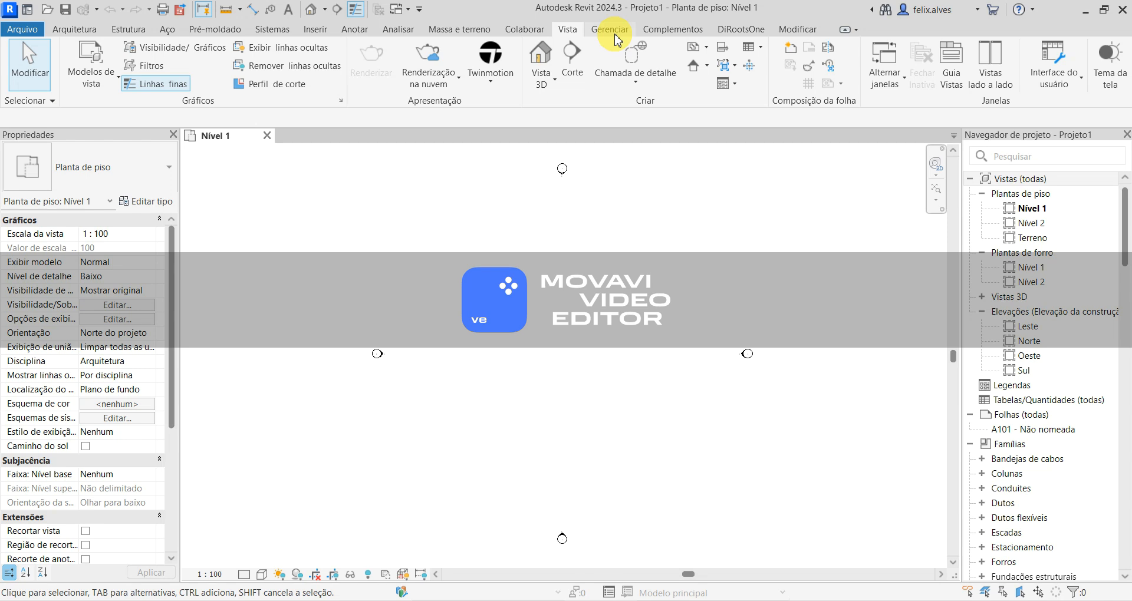
# - View the project units settings for the Comum discipline, closing and reopening the dialog without changing any format
pyautogui.click(613, 30)
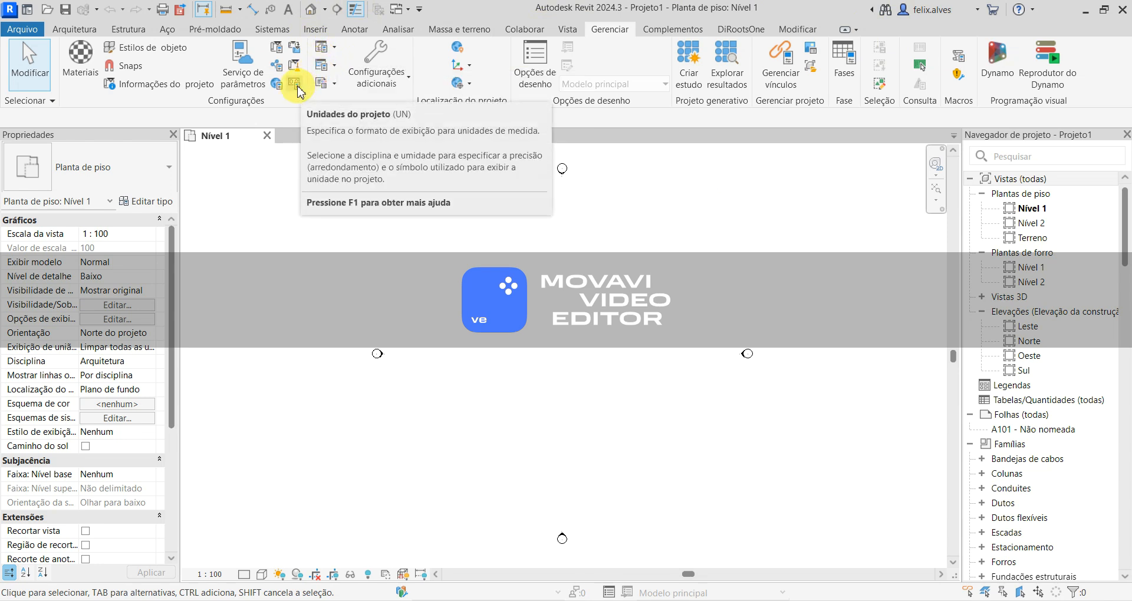
pyautogui.click(298, 89)
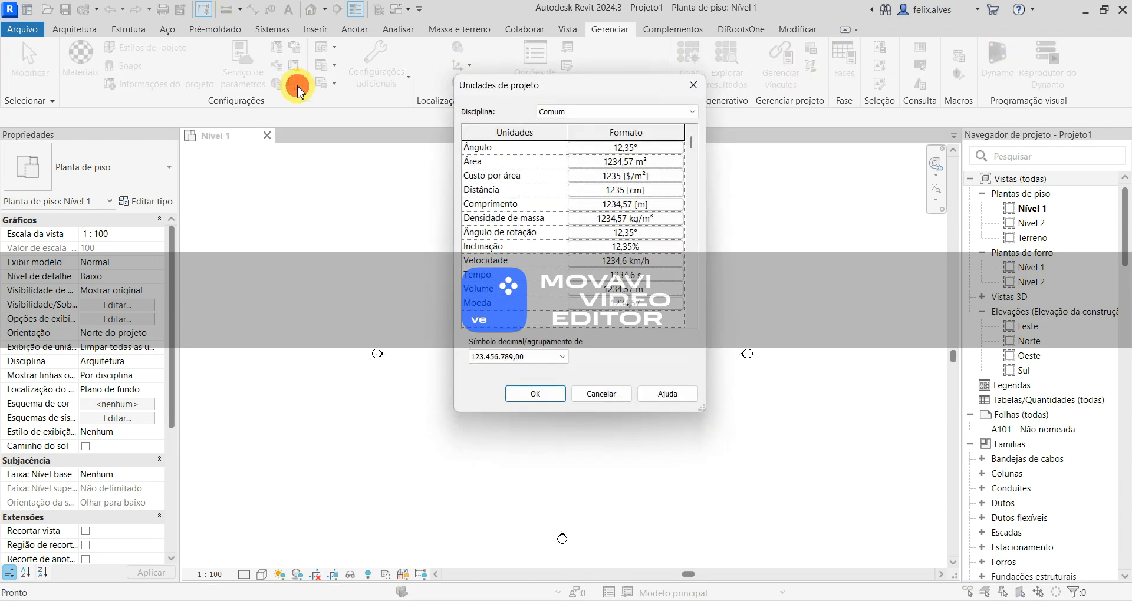
pyautogui.moveTo(527, 93); pyautogui.dragTo(621, 199)
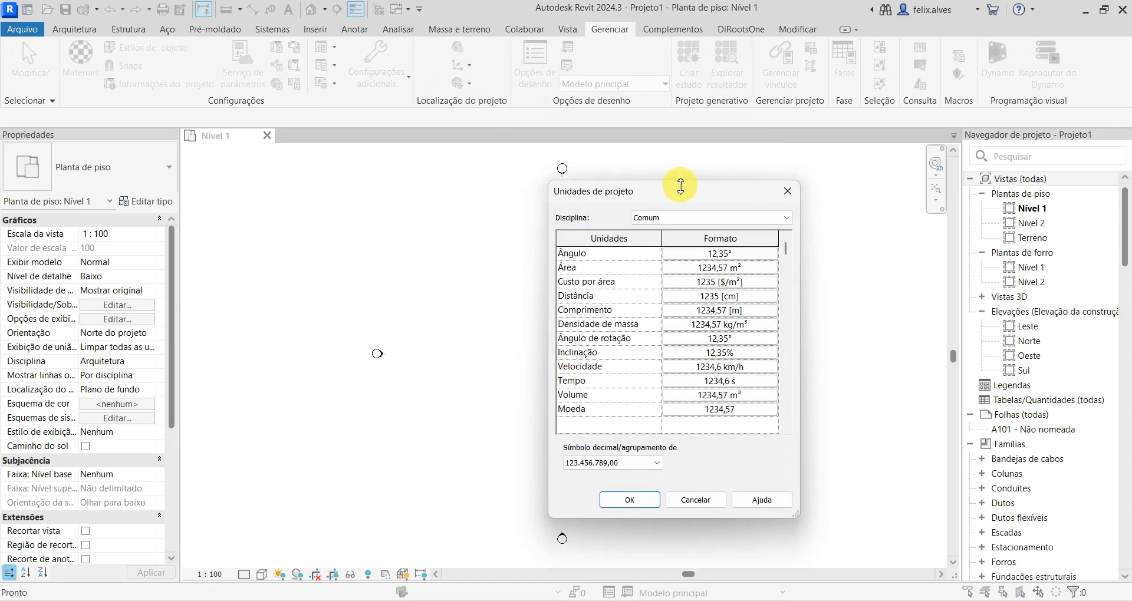
pyautogui.click(779, 195)
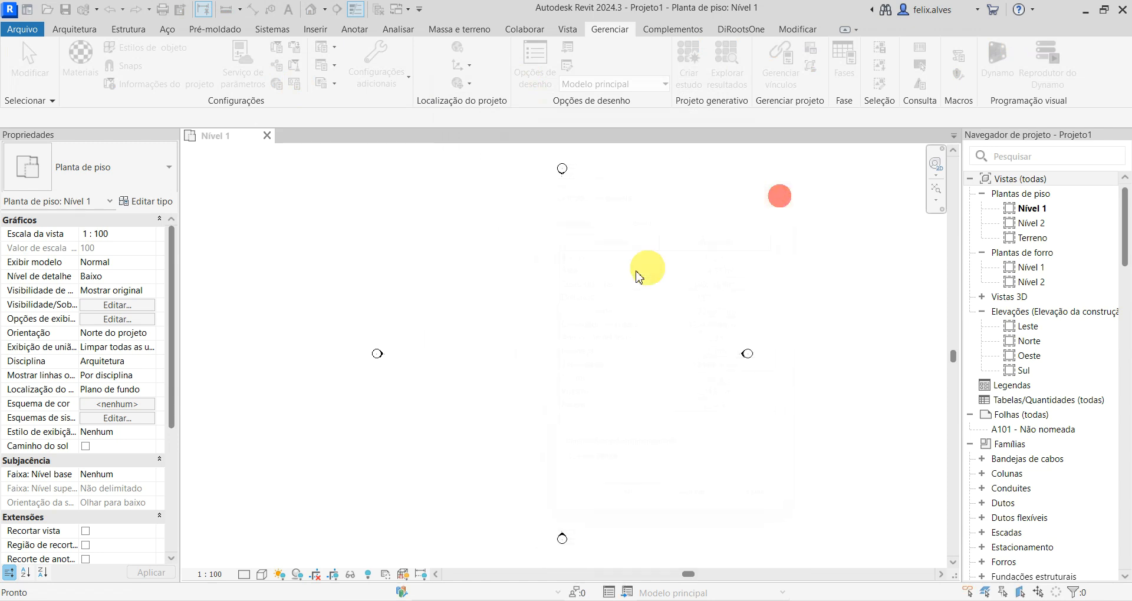
pyautogui.press('u')
pyautogui.press('n')
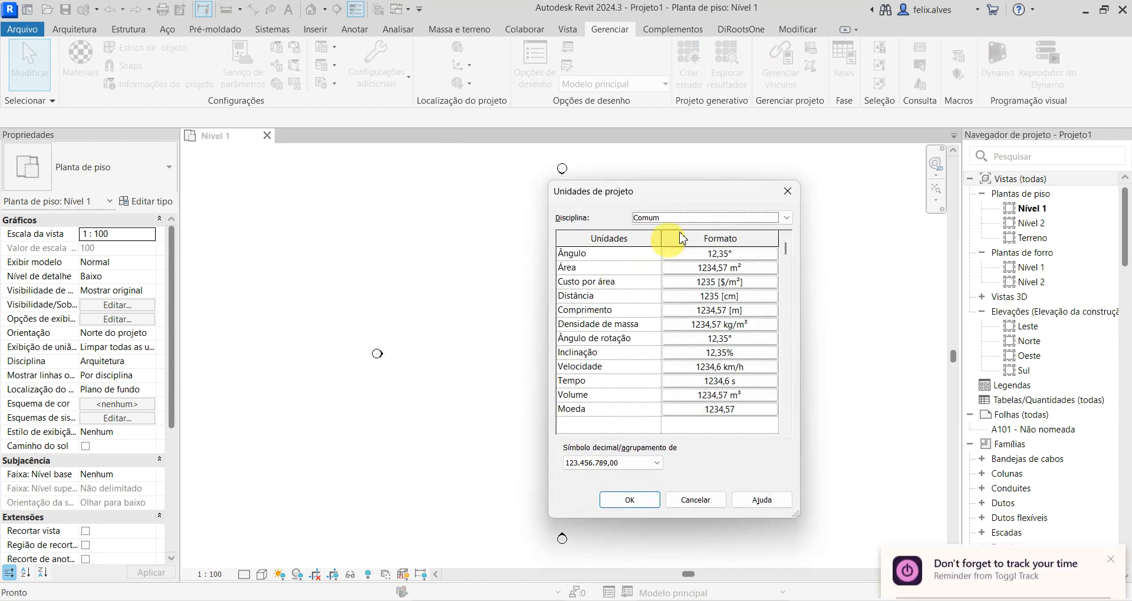
pyautogui.click(788, 199)
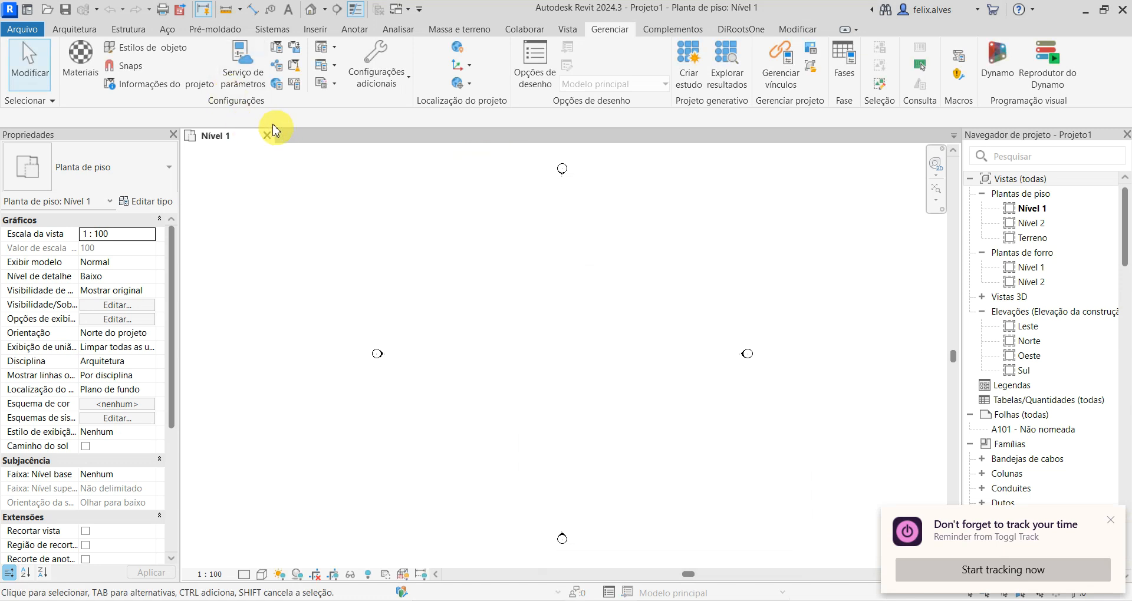
# - Set the project units' Comprimento format to Metros with 2 casas decimais and Nenhum as the unit symbol, and confirm the dialogs
pyautogui.click(294, 85)
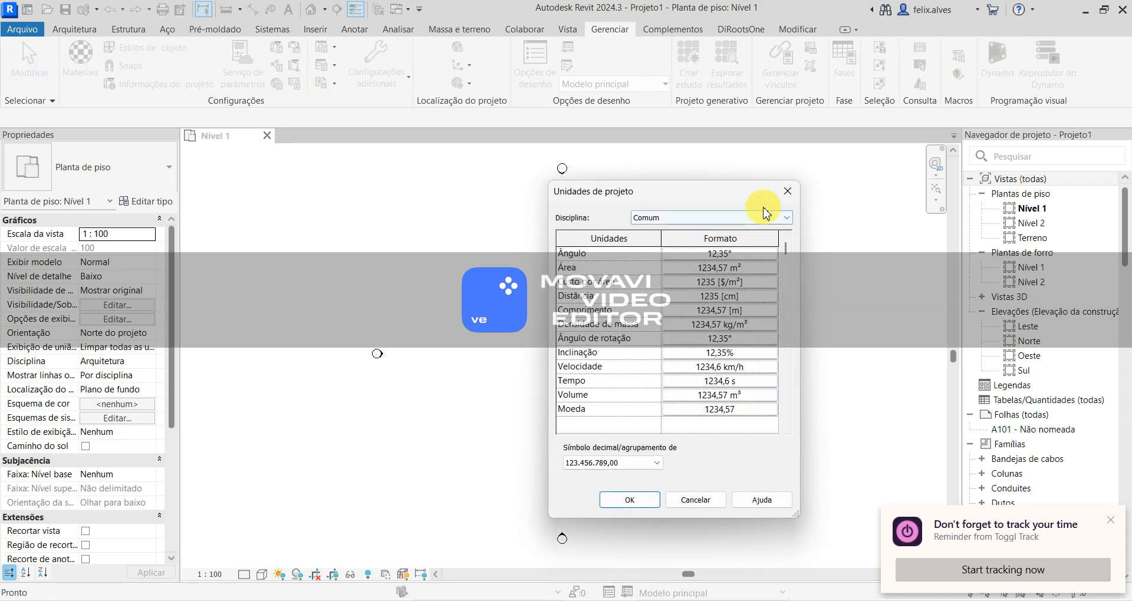
pyautogui.moveTo(737, 183); pyautogui.dragTo(669, 167)
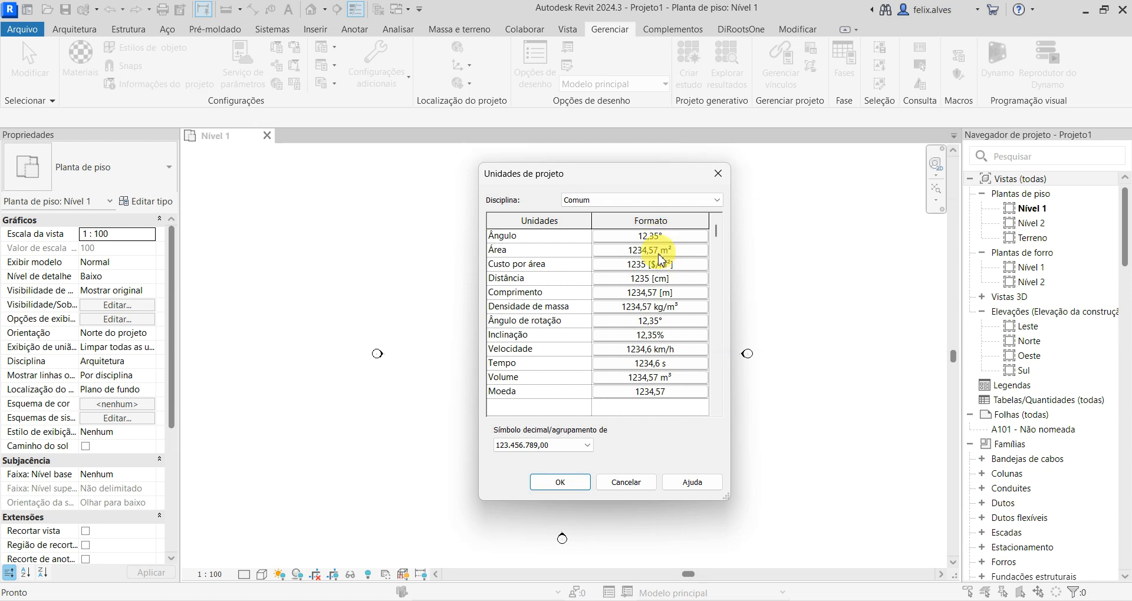
pyautogui.click(674, 294)
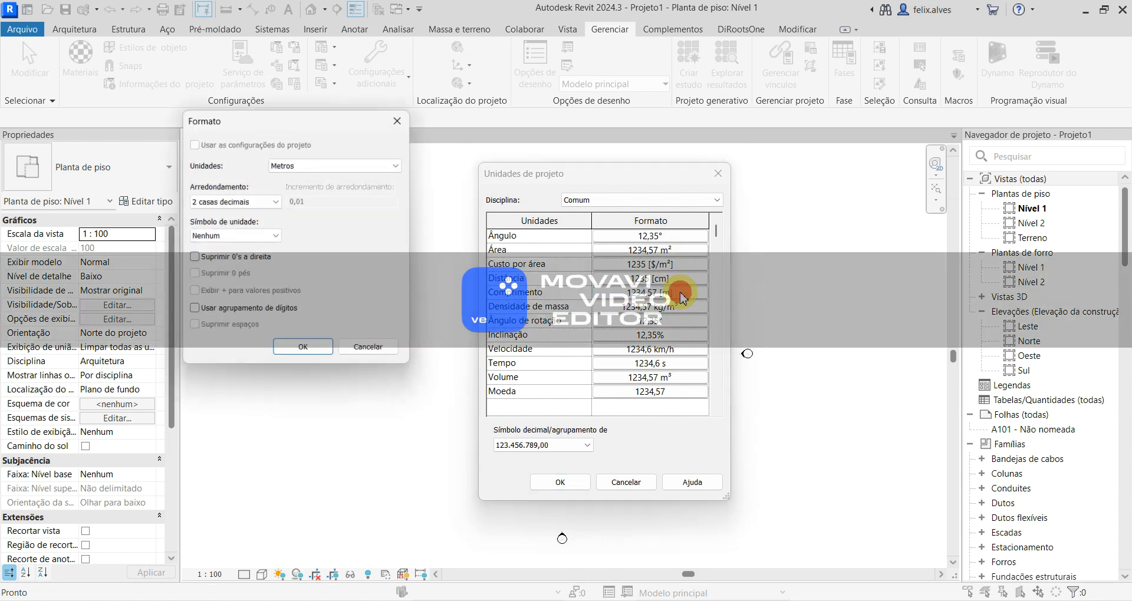
pyautogui.moveTo(328, 129); pyautogui.dragTo(373, 174)
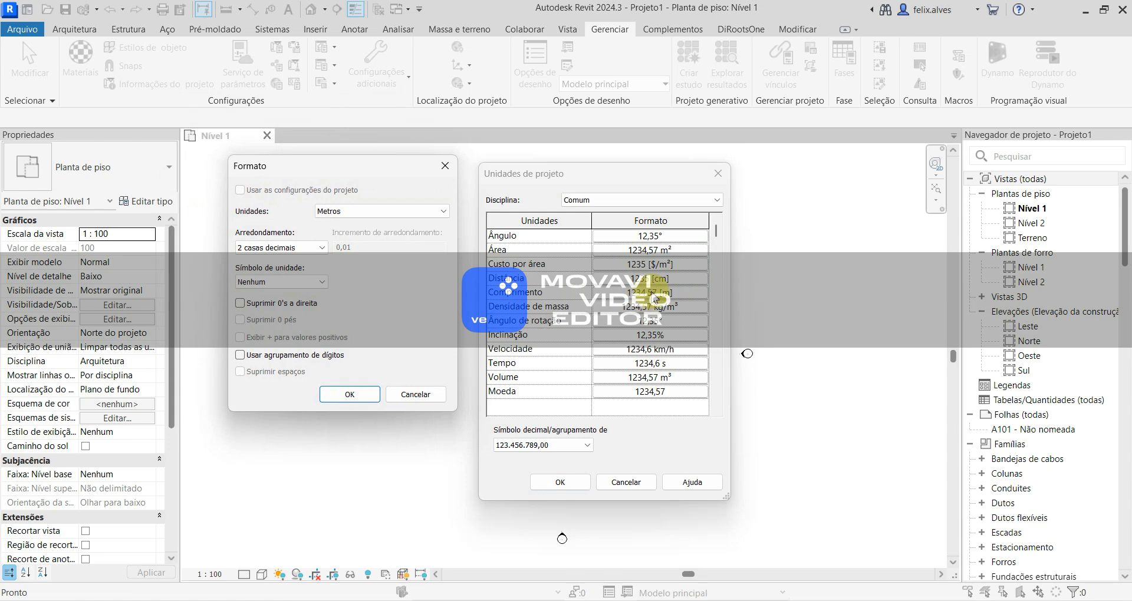
pyautogui.click(309, 248)
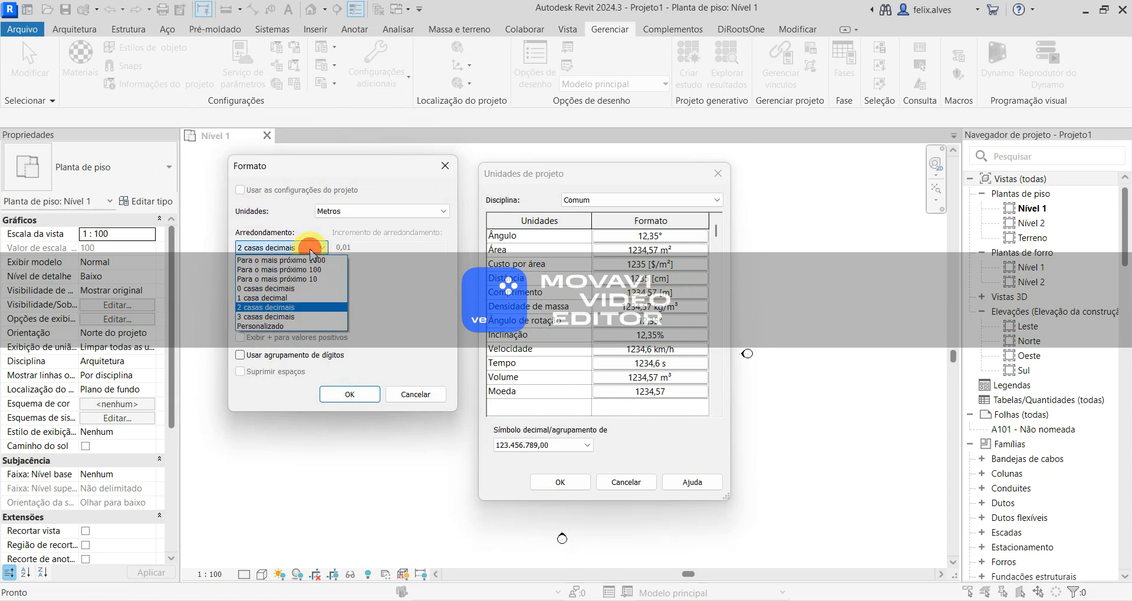
pyautogui.click(309, 307)
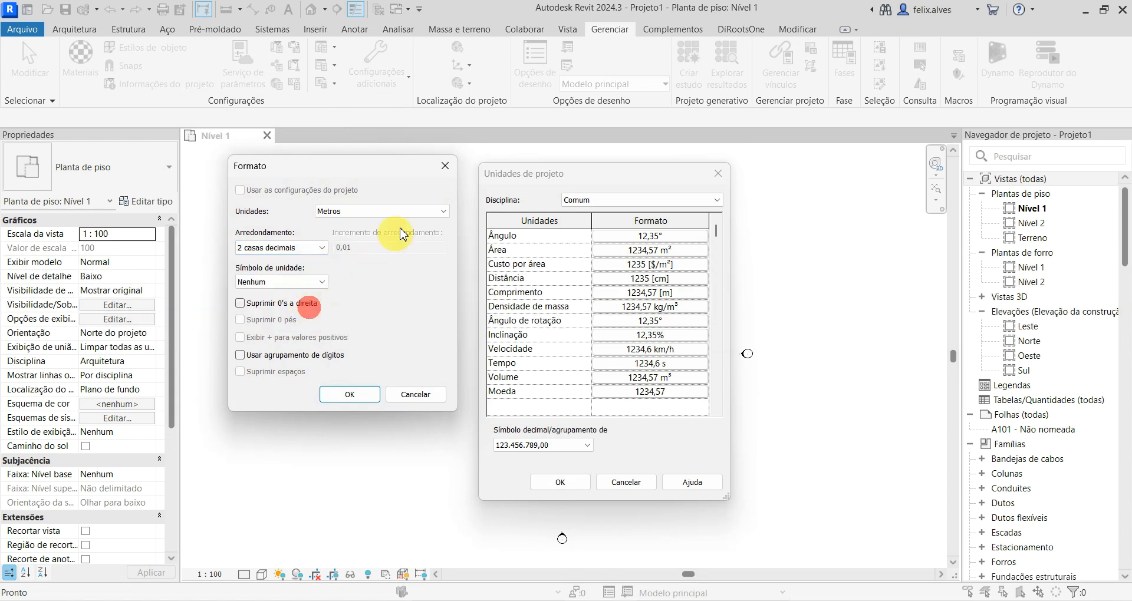
pyautogui.click(411, 211)
pyautogui.click(411, 213)
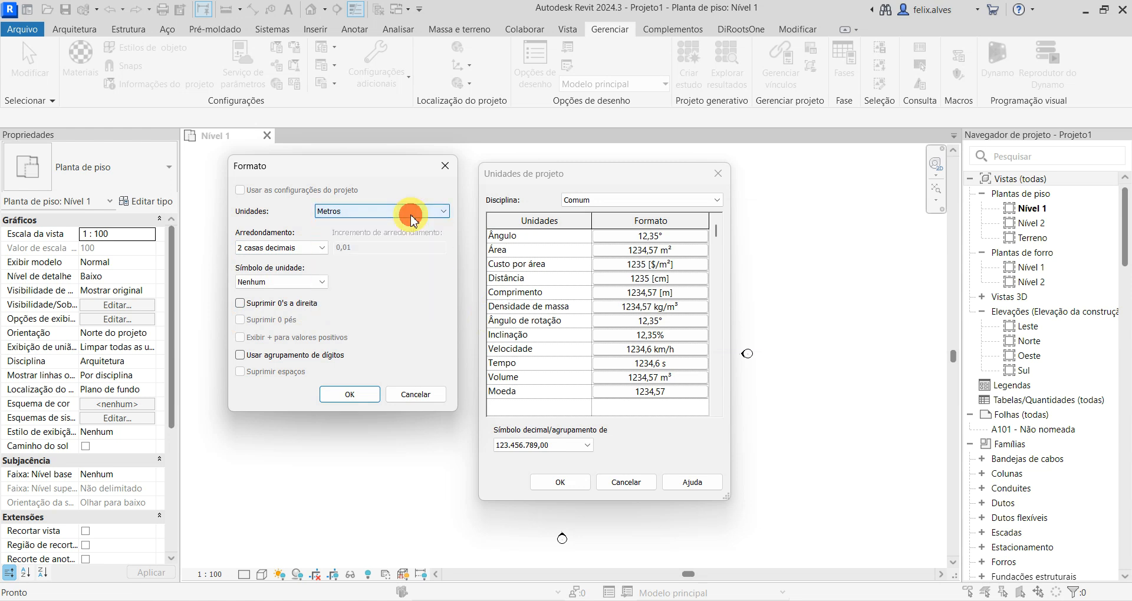
pyautogui.click(324, 282)
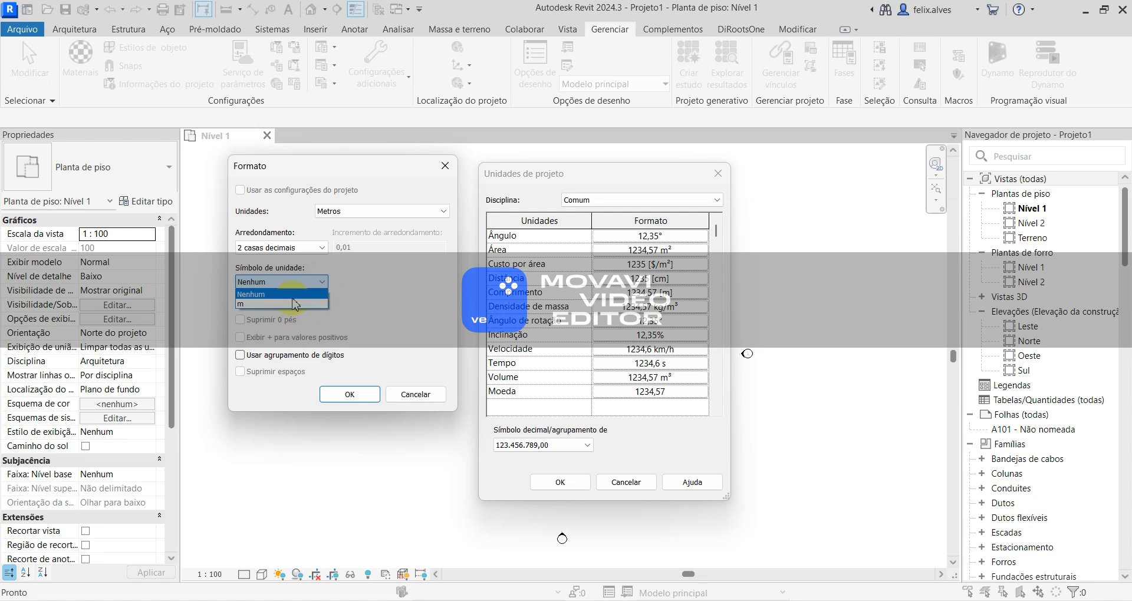
pyautogui.click(291, 295)
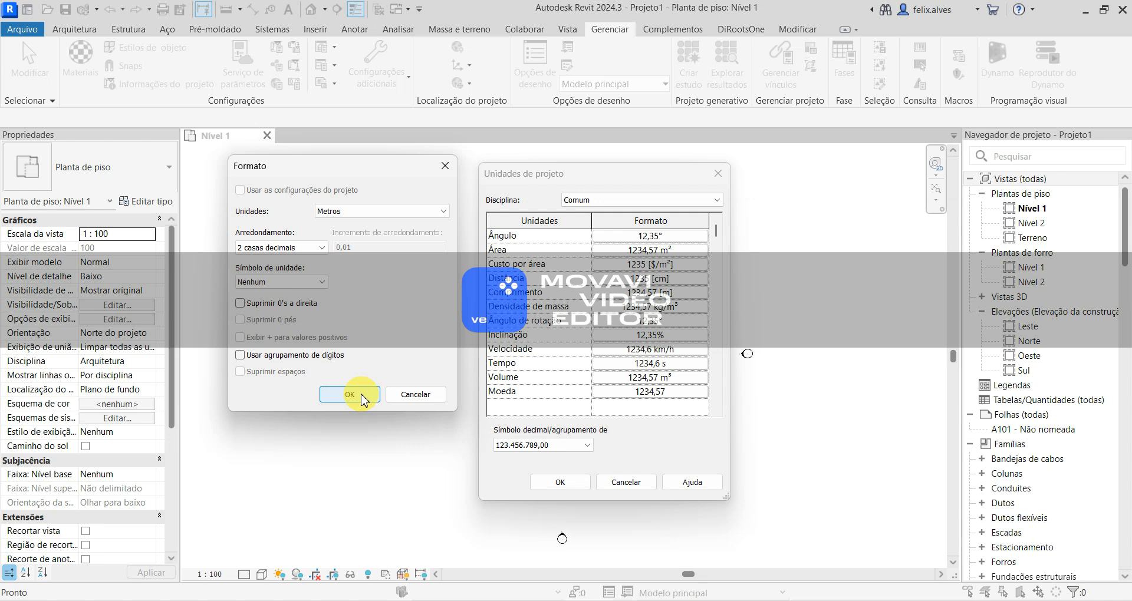
pyautogui.click(354, 395)
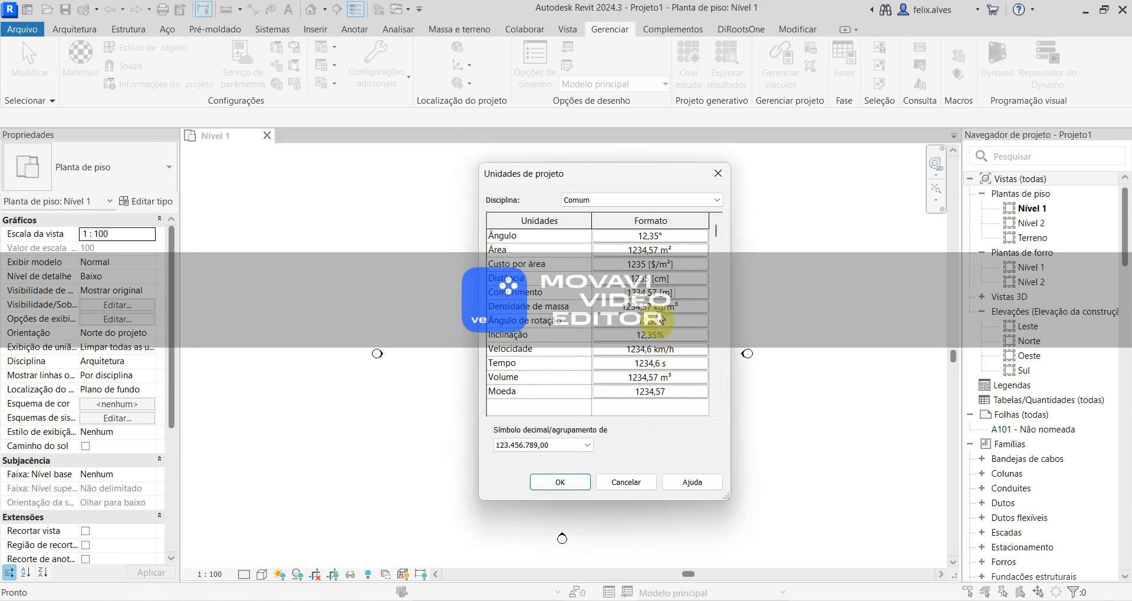
pyautogui.click(560, 482)
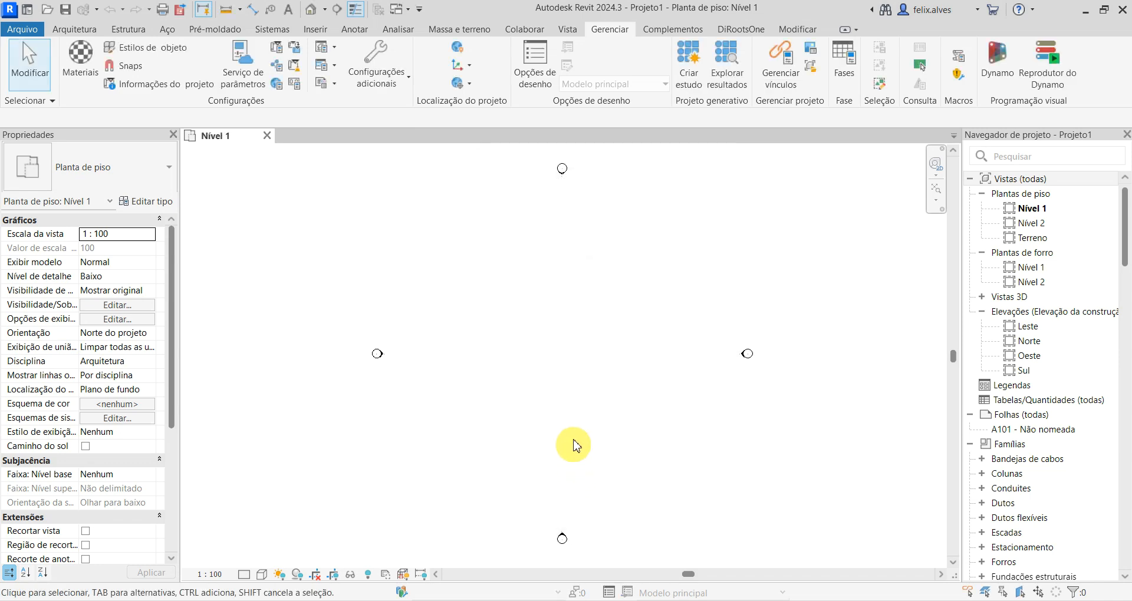
# - View the Modificar tool set, open the Nível 1 floor plan and look through the views and sheets in the Project Browser
pyautogui.click(802, 33)
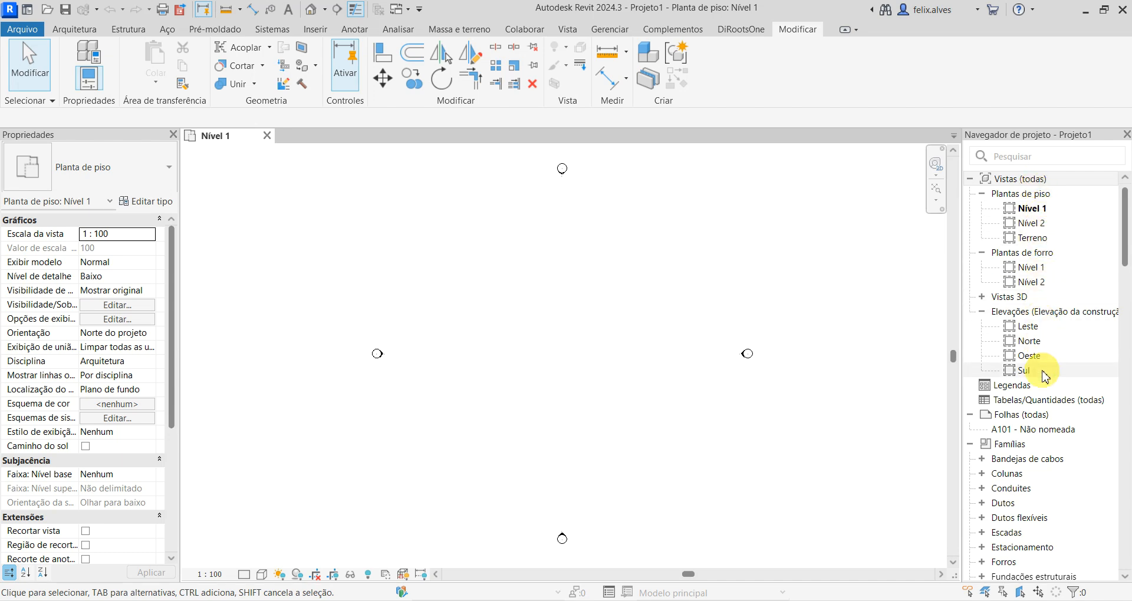
pyautogui.scroll(-3, 1043, 369)
pyautogui.scroll(3, 1043, 372)
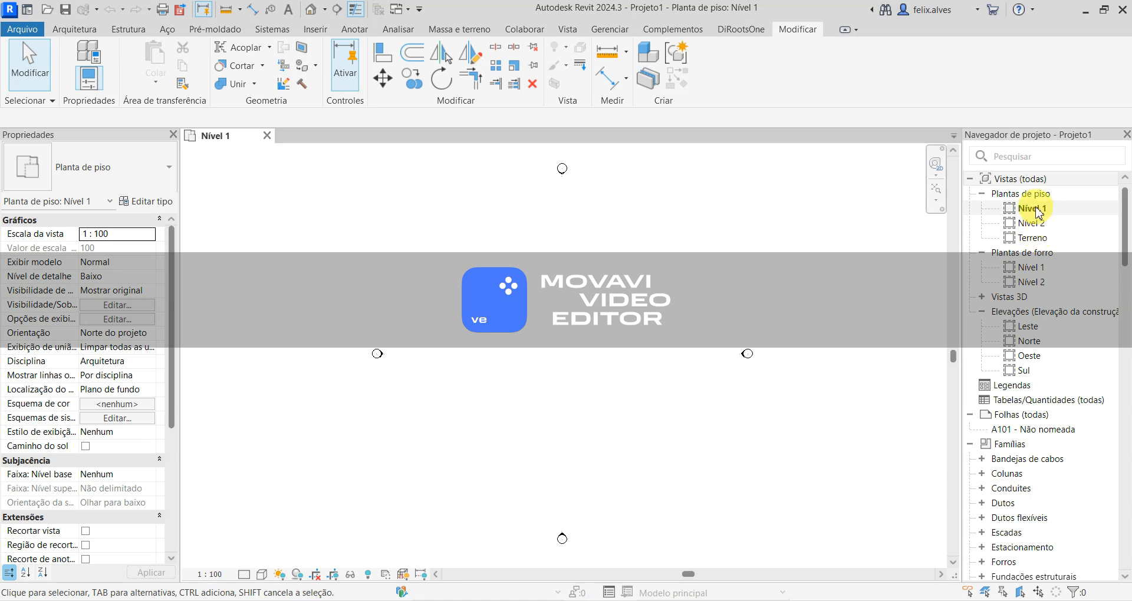
pyautogui.doubleClick(1032, 209)
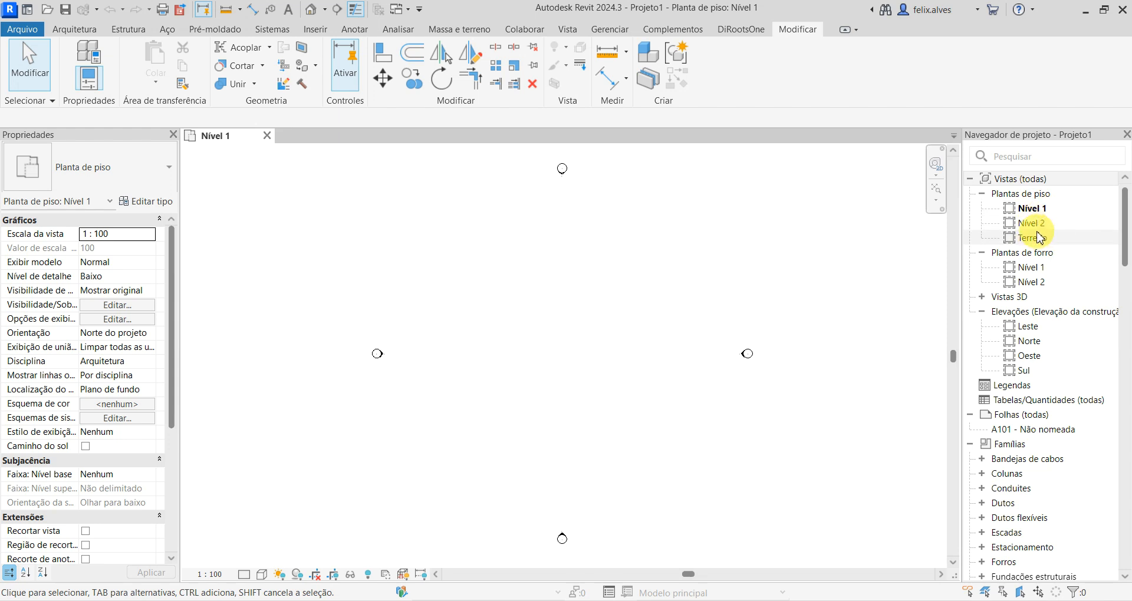
pyautogui.scroll(-2, 1039, 237)
pyautogui.scroll(2, 1038, 237)
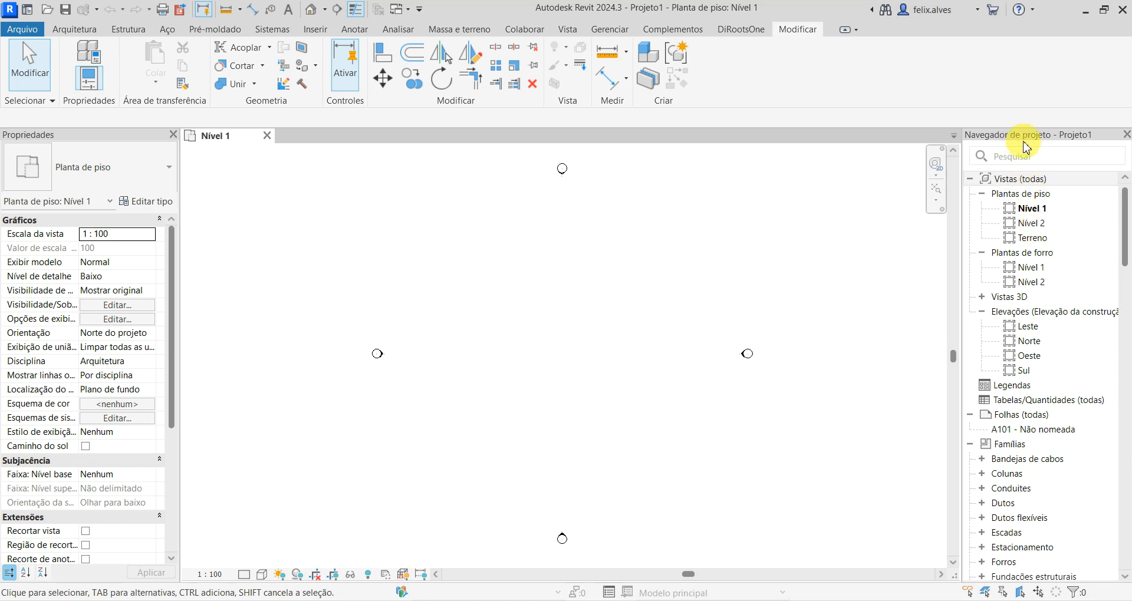
pyautogui.scroll(-4, 1068, 271)
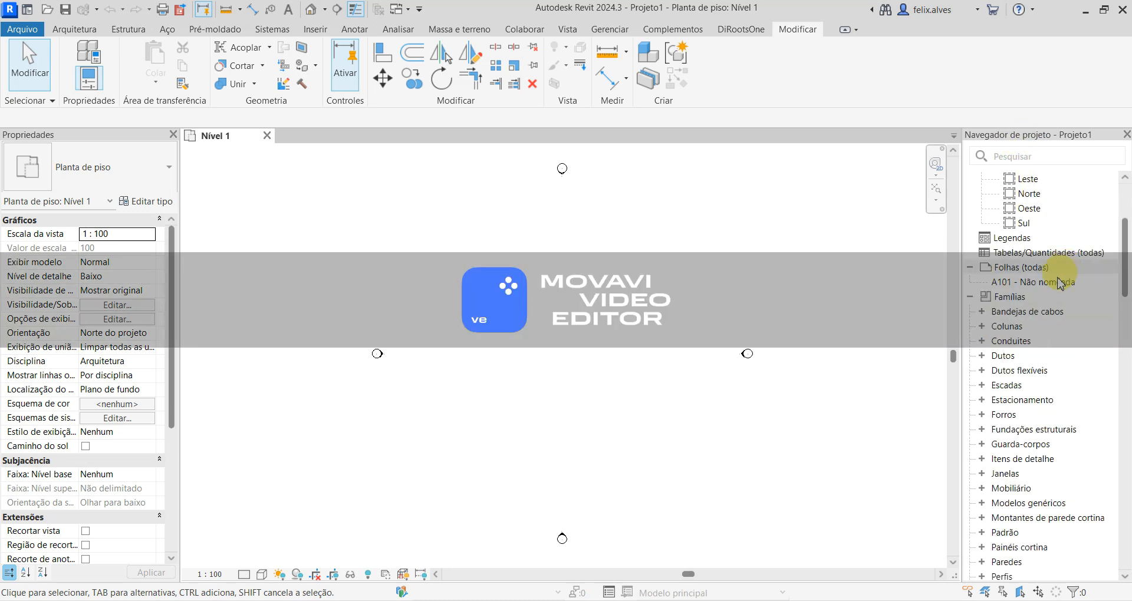
# - Browse the Famílias branch of the Project Browser, and collapse Símbolos de anotação and the whole Famílias branch
pyautogui.click(971, 297)
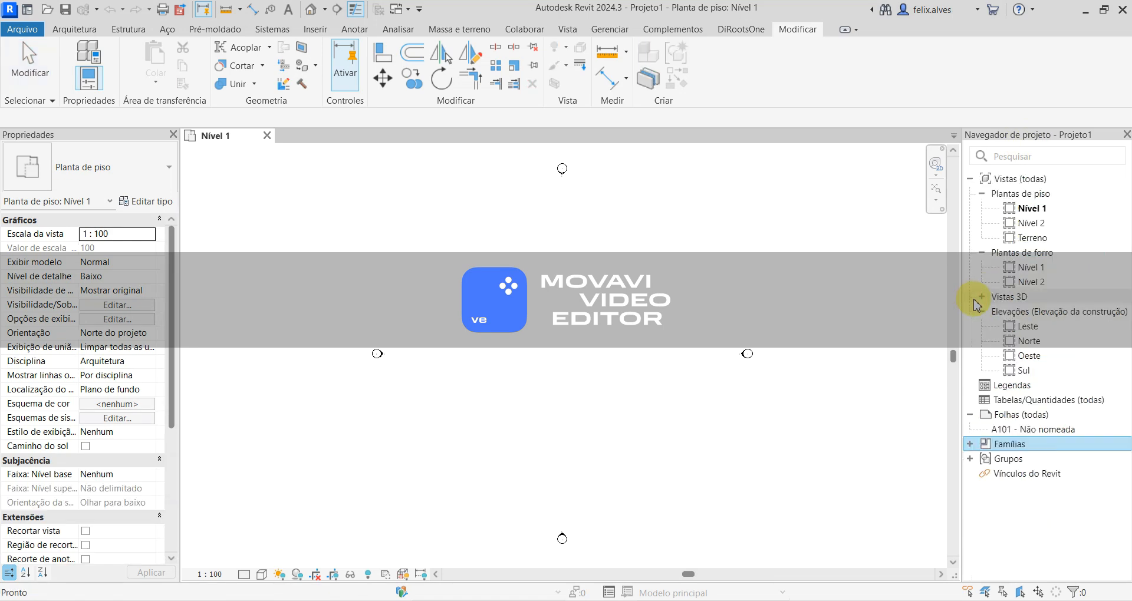
pyautogui.click(970, 444)
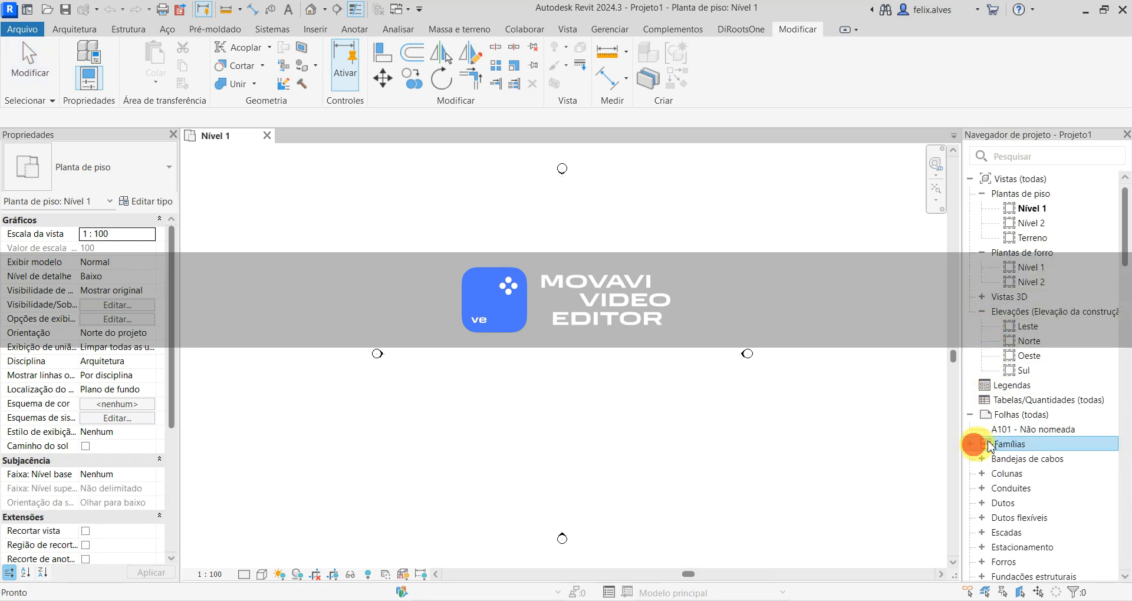
pyautogui.scroll(-10, 1022, 362)
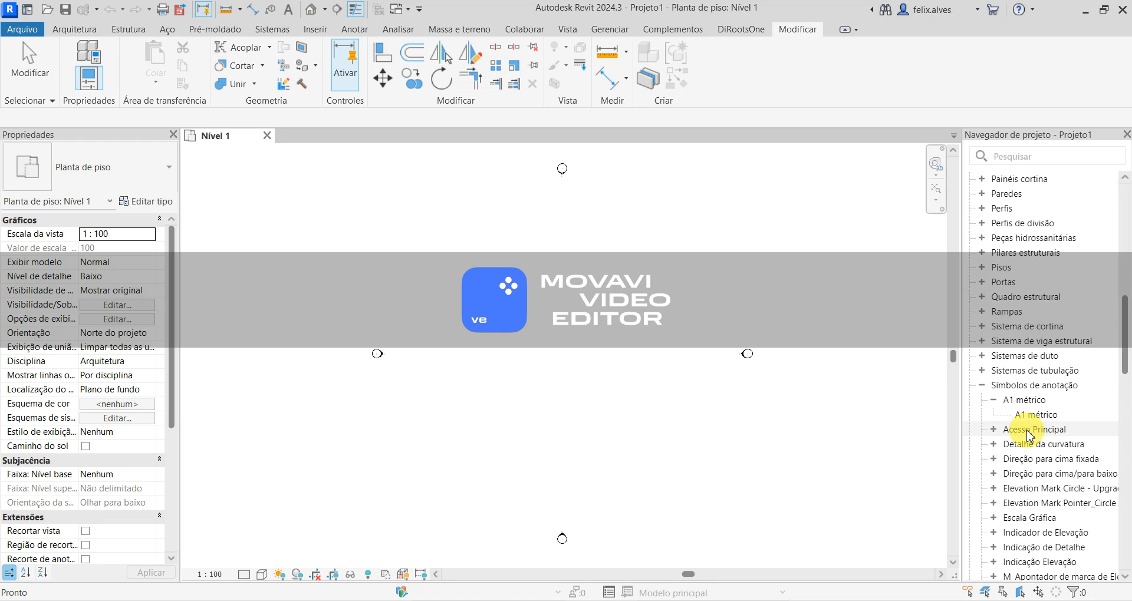
pyautogui.scroll(-20, 1029, 435)
pyautogui.scroll(16, 1029, 435)
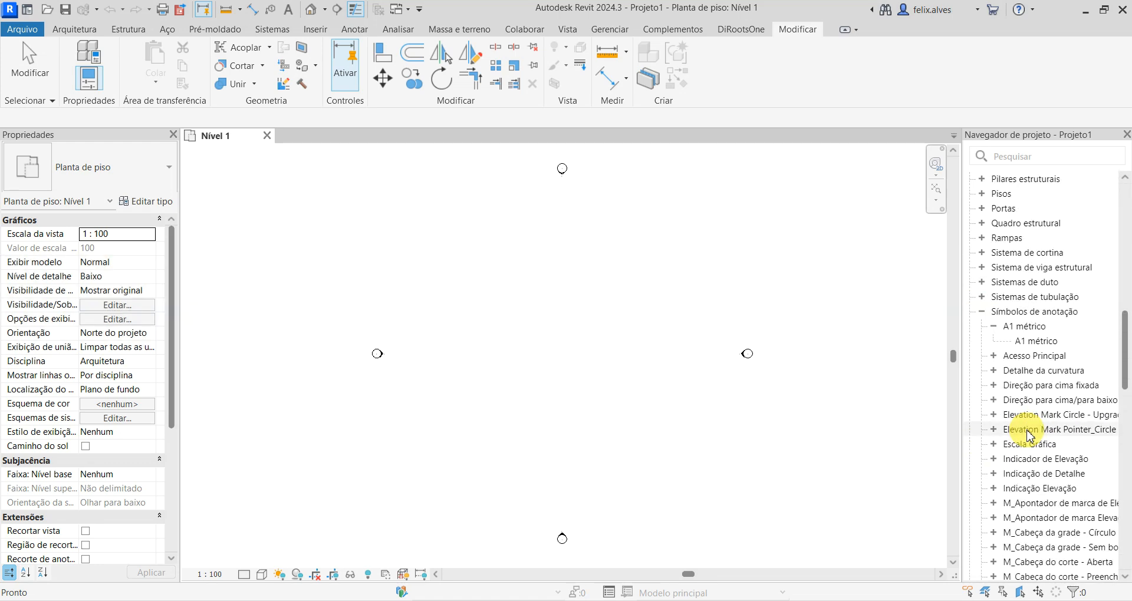
pyautogui.click(983, 311)
pyautogui.scroll(10, 981, 378)
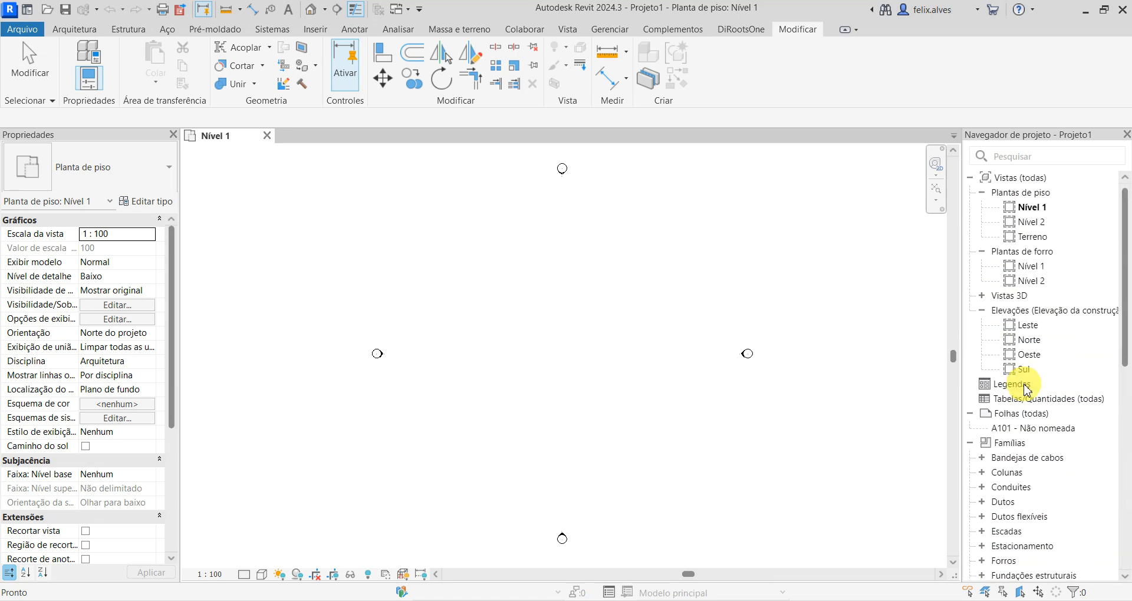
pyautogui.click(971, 445)
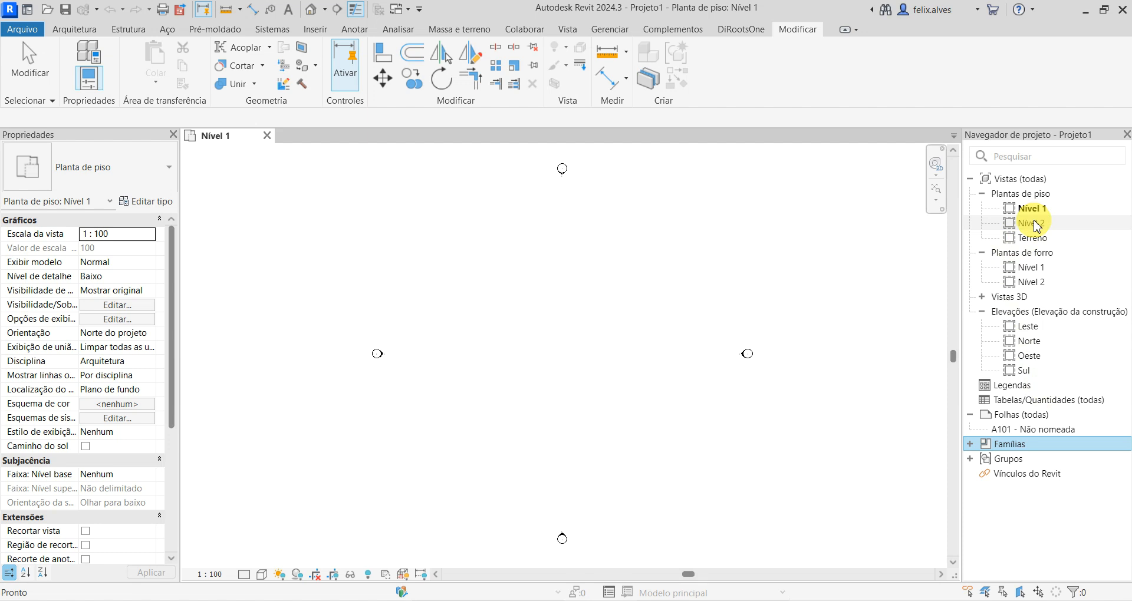
# - Open the Norte elevation, closing and reopening it, and switch between it and the Nível 1 plan
pyautogui.click(1032, 344)
pyautogui.doubleClick(1032, 343)
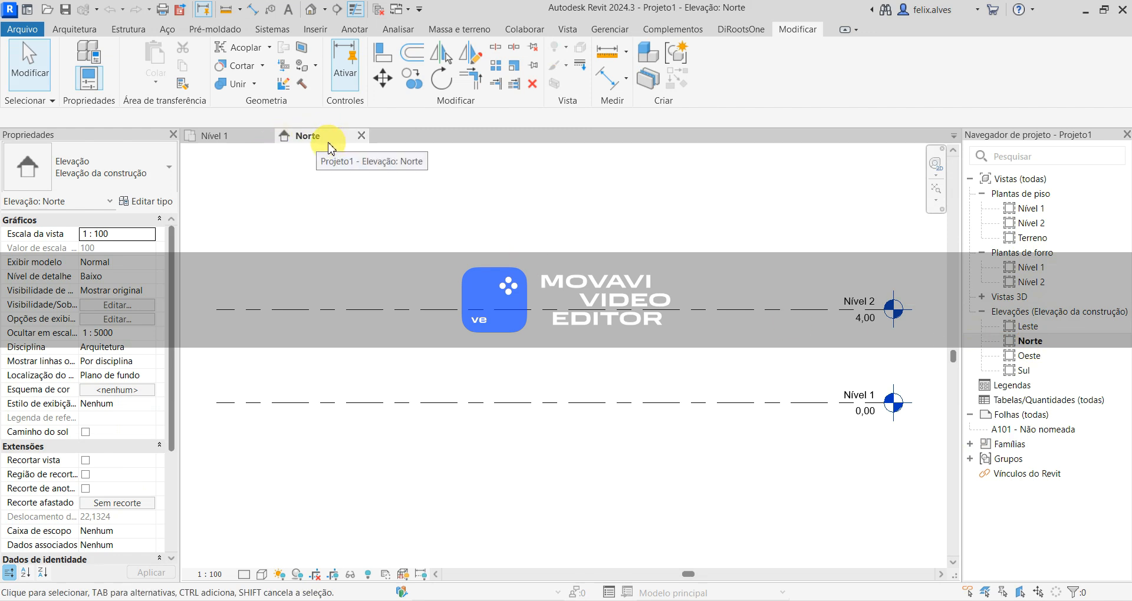
pyautogui.click(362, 135)
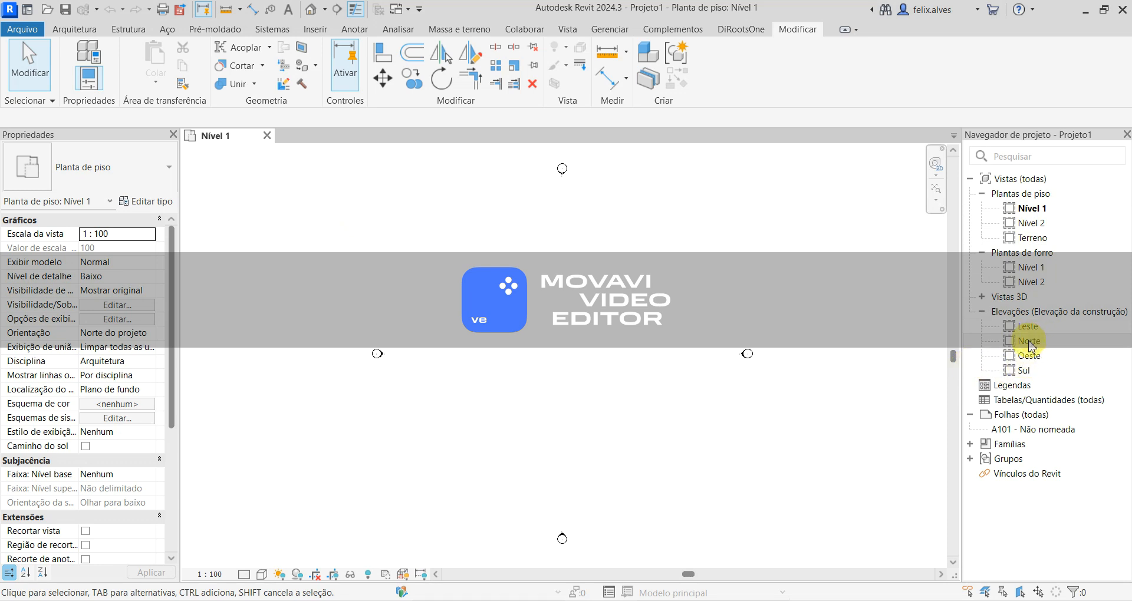
pyautogui.doubleClick(1029, 343)
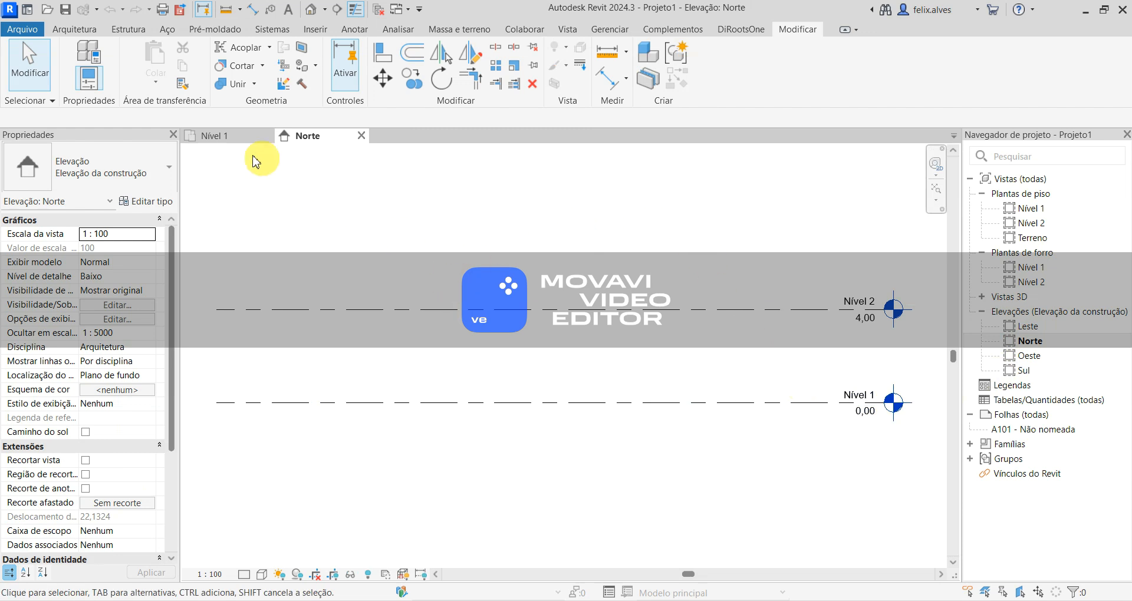
pyautogui.click(229, 137)
pyautogui.click(303, 136)
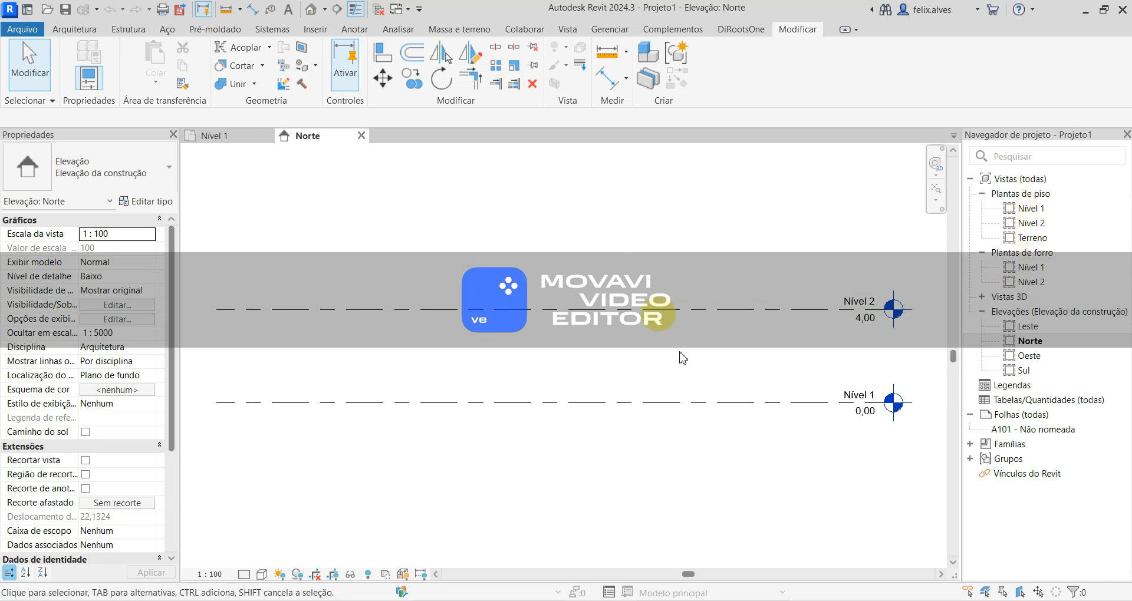
# - Select the Nível 2 level line and set its distance above Nível 1 to 3 m
pyautogui.click(424, 401)
pyautogui.click(563, 361)
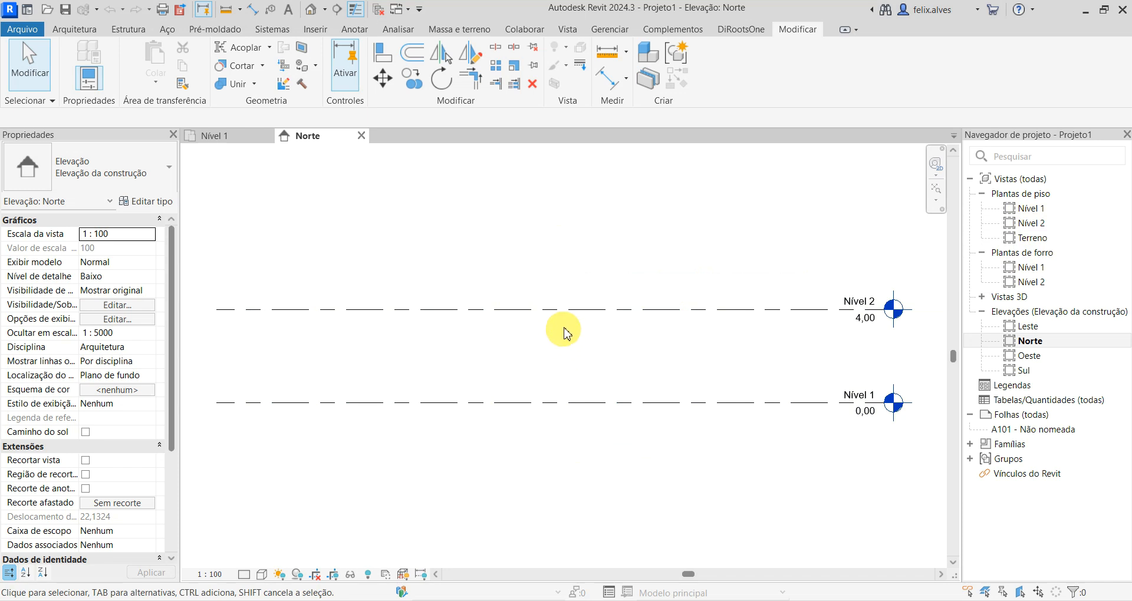
pyautogui.click(574, 310)
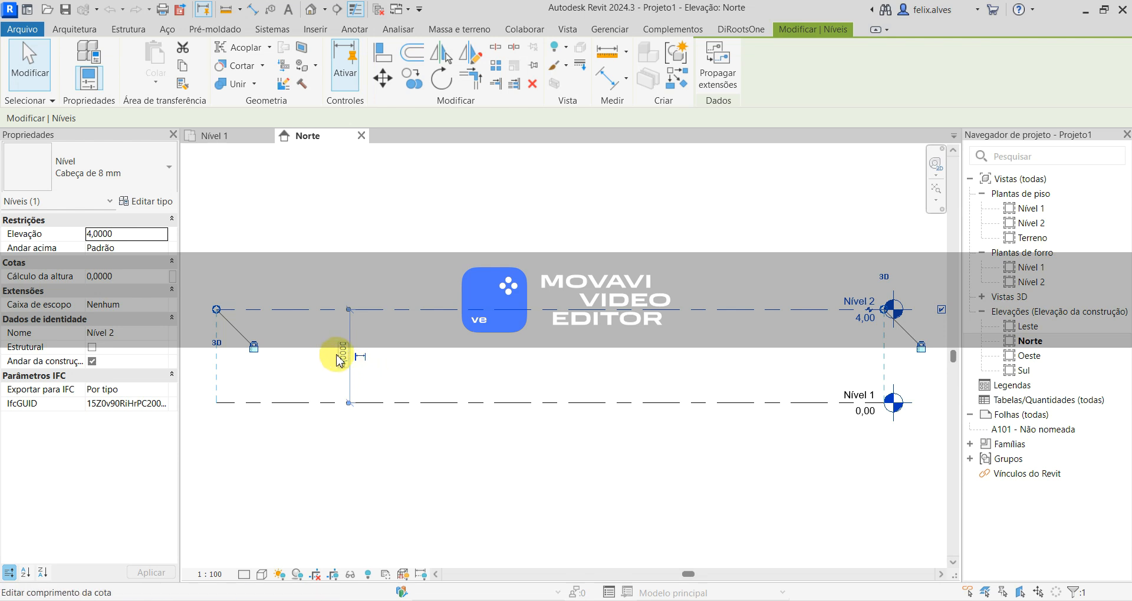
pyautogui.click(340, 357)
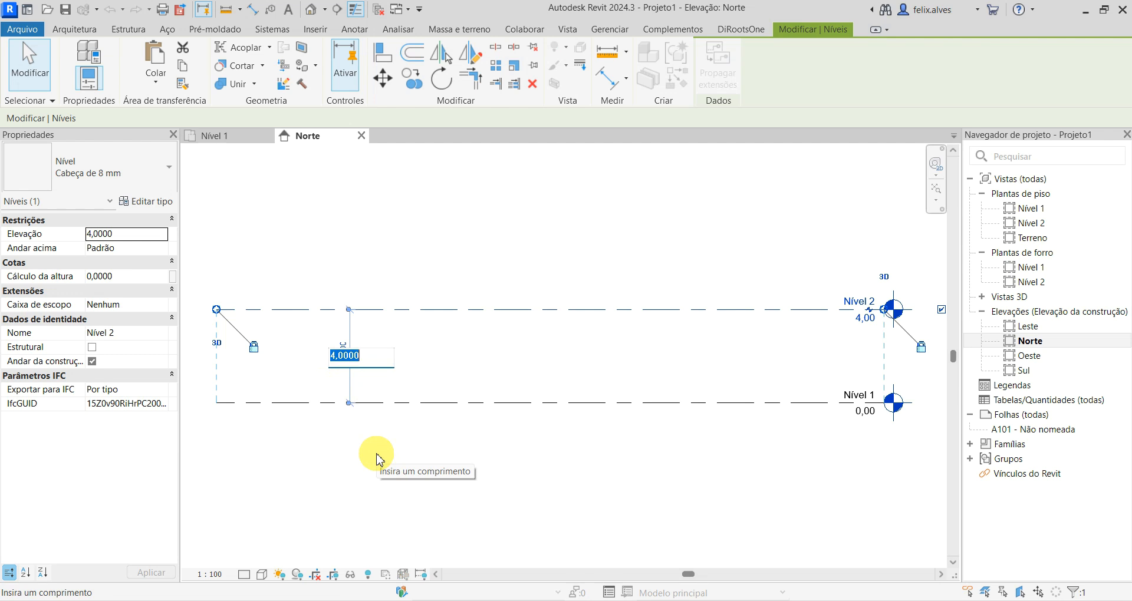
pyautogui.write('3')
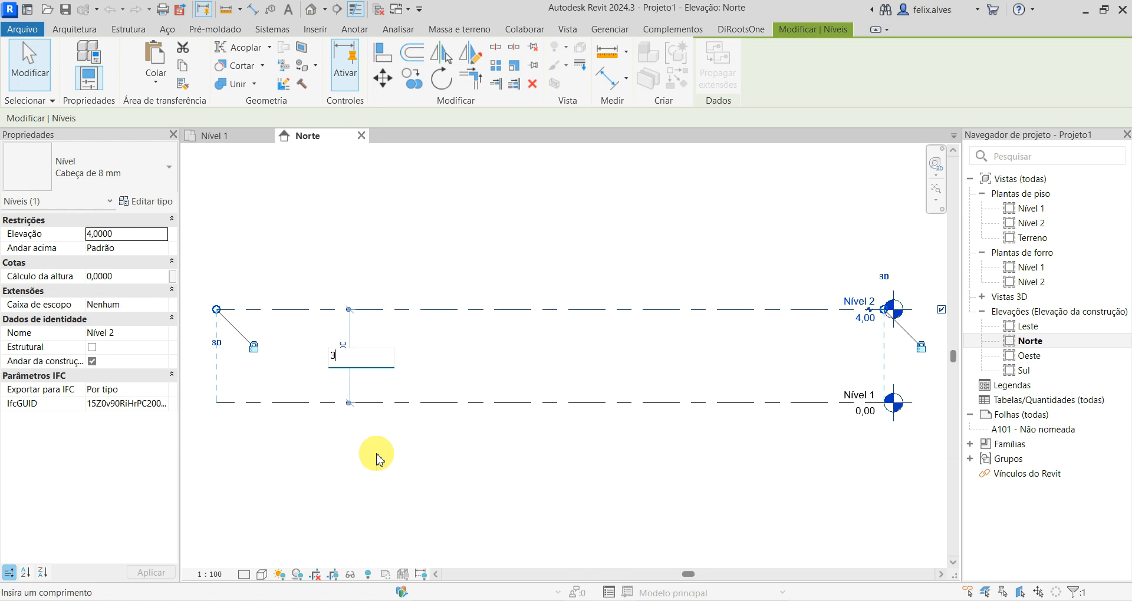
pyautogui.press('Return')
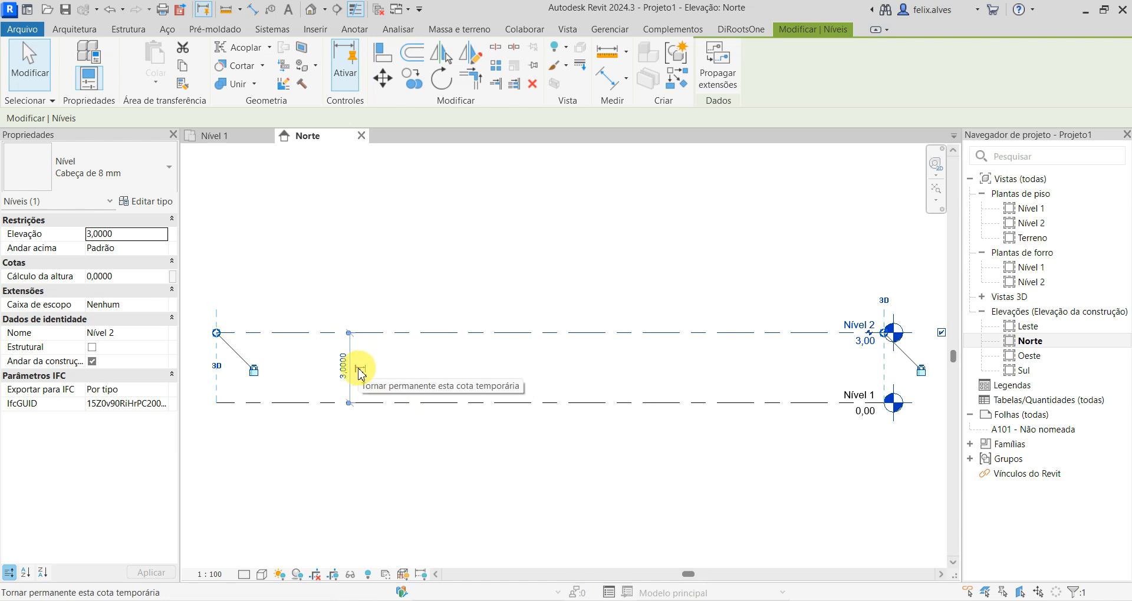
# - Make the temporary dimension between Nível 1 and Nível 2 permanent and deselect the level
pyautogui.click(360, 372)
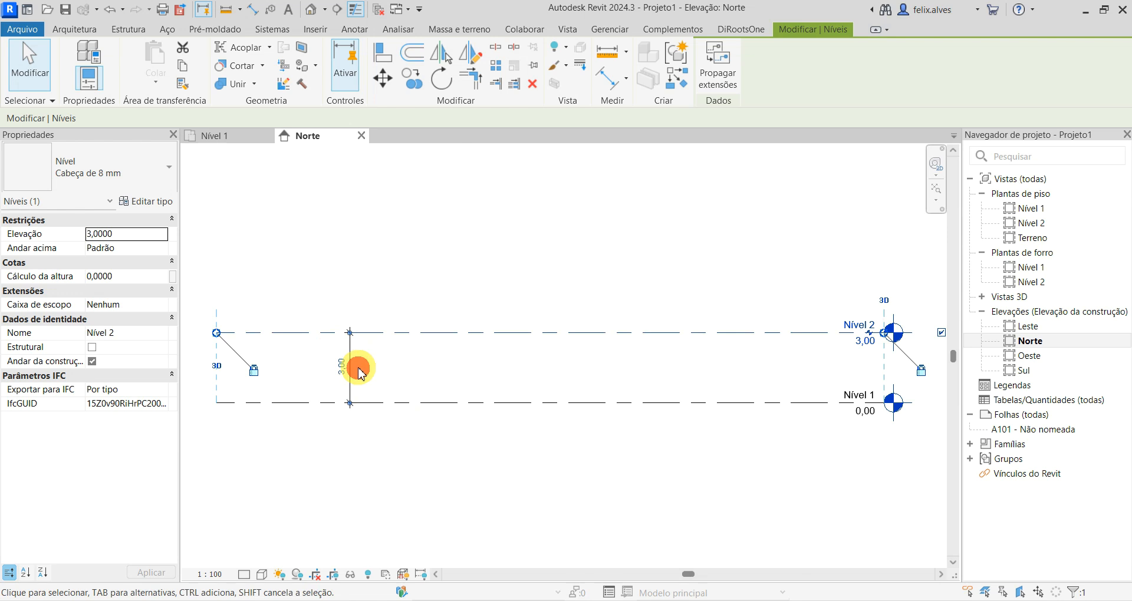
pyautogui.click(486, 385)
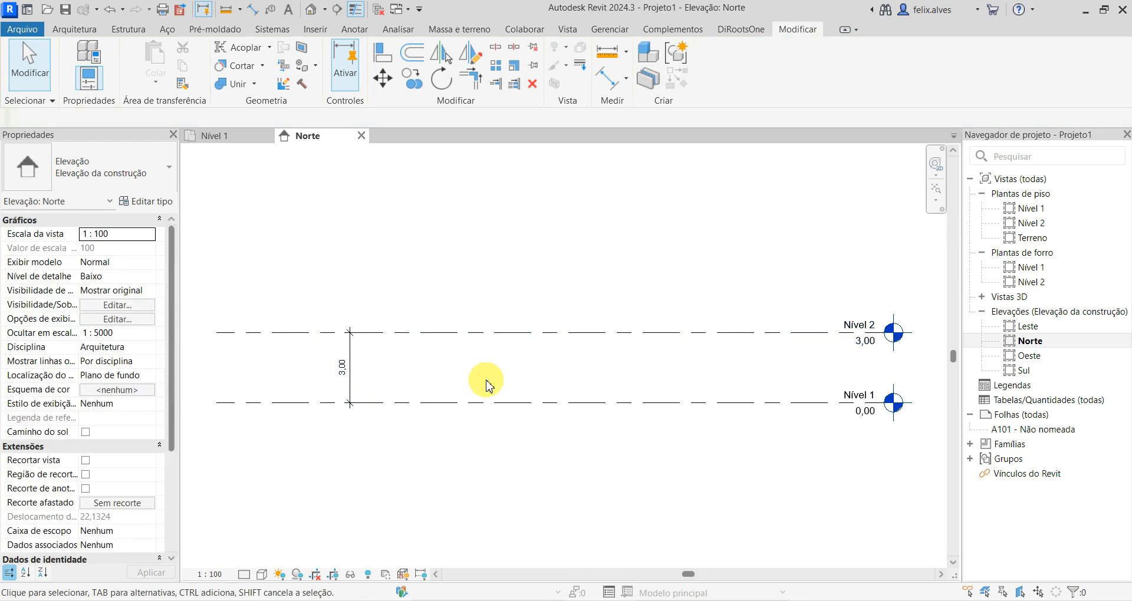
pyautogui.scroll(-2, 484, 382)
pyautogui.scroll(4, 466, 383)
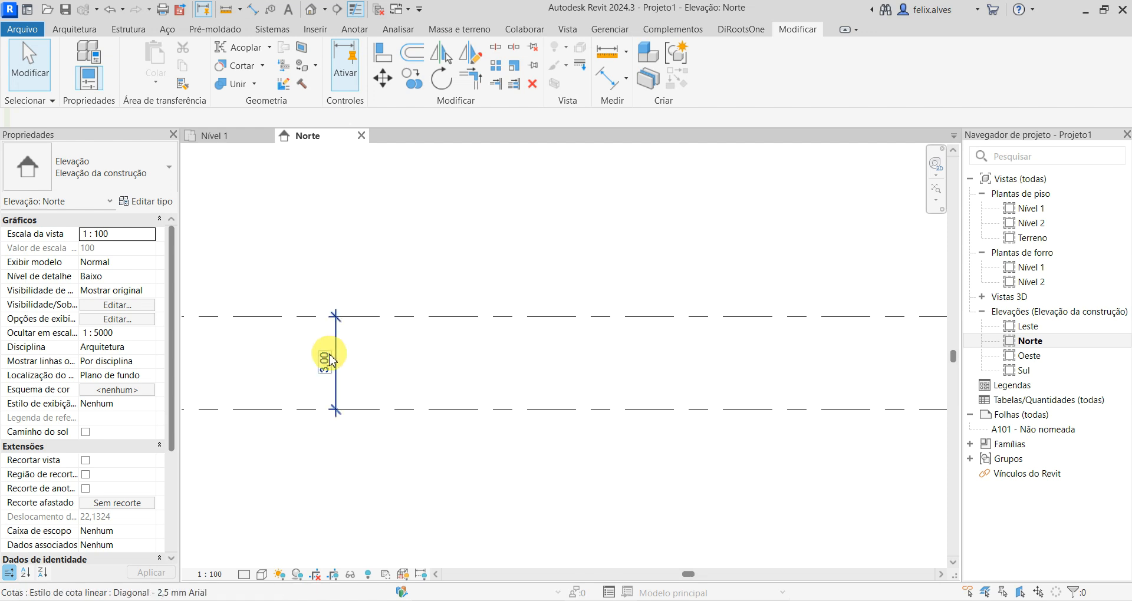
# - Try to move the text of the permanent dimension between Nível 1 and Nível 2
pyautogui.click(327, 356)
pyautogui.moveTo(326, 360); pyautogui.dragTo(312, 343)
pyautogui.press('Escape')
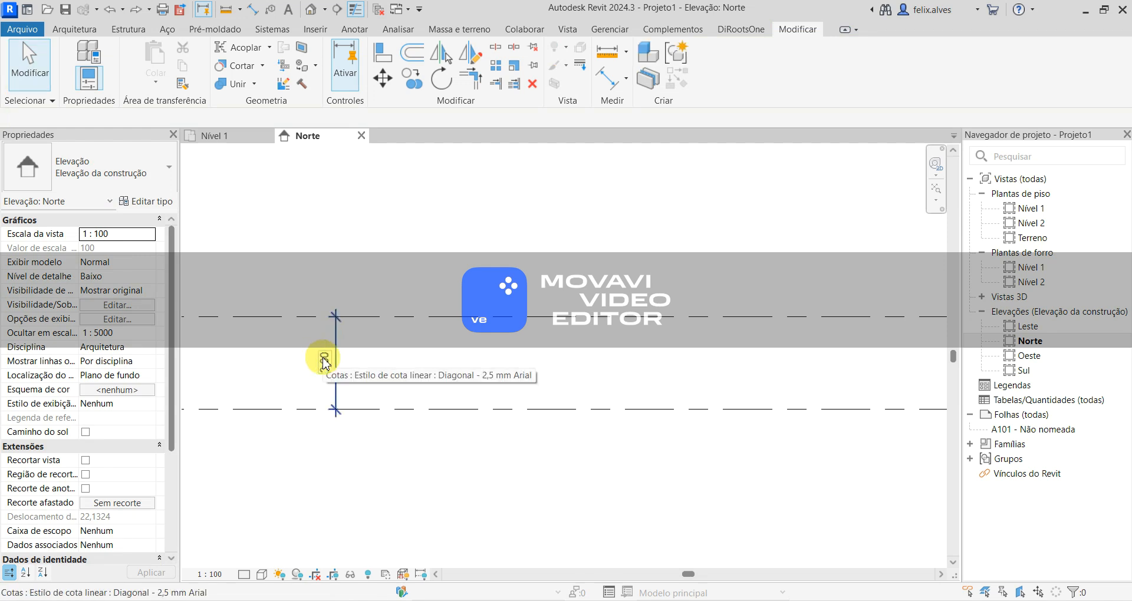
# - Delete the permanent dimension between Nível 1 and Nível 2 in the Norte elevation
pyautogui.click(320, 360)
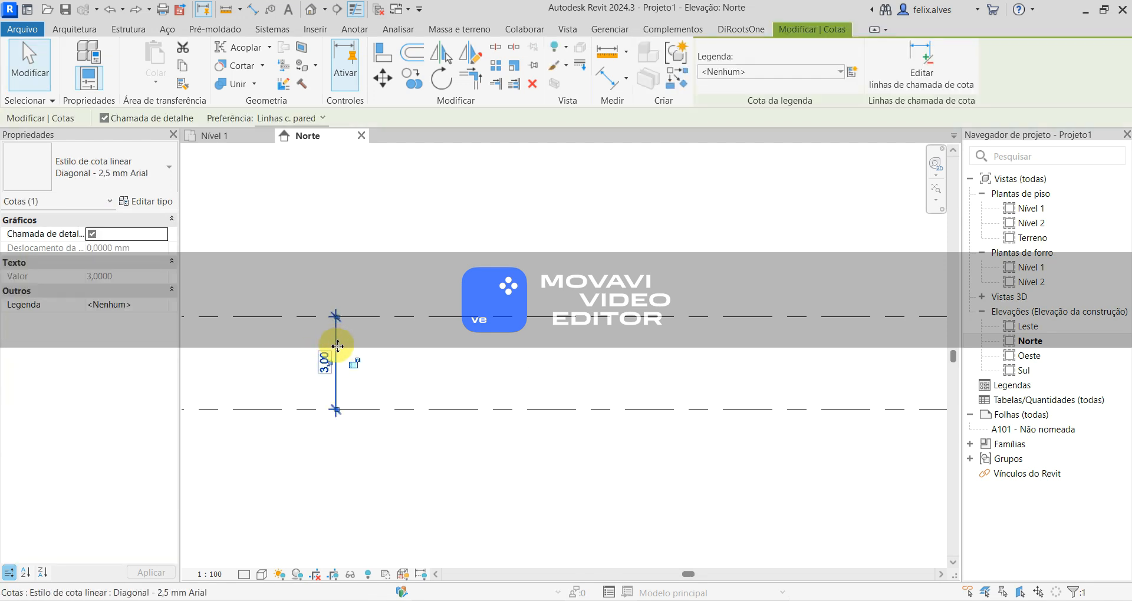
pyautogui.press('Escape')
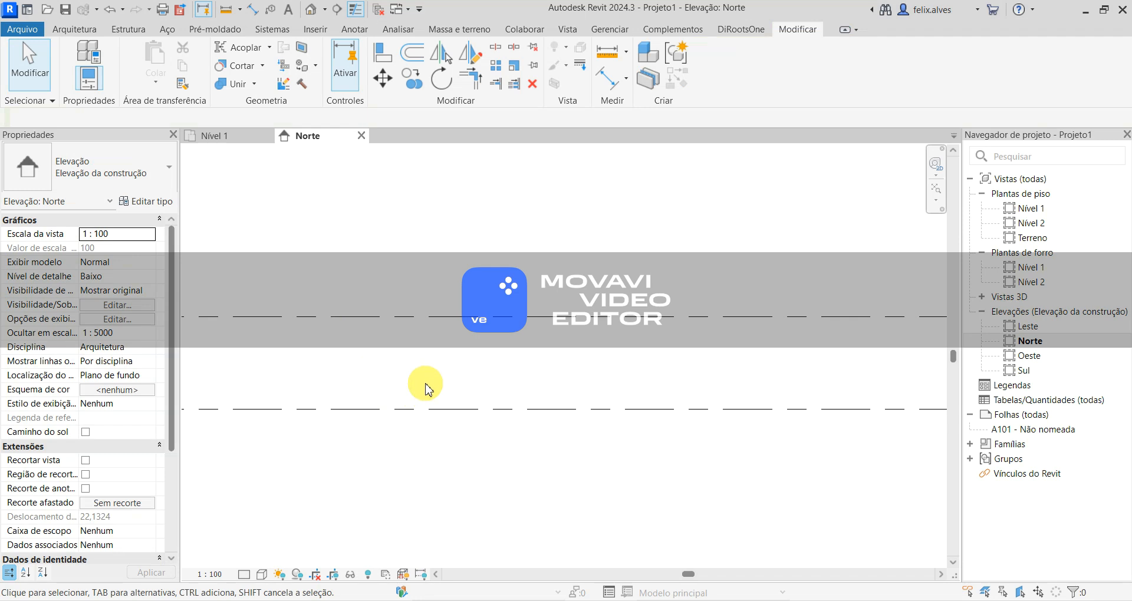
# - Set the elevation of Nível 2 to 4 m at its level head and deselect the level
pyautogui.scroll(-2, 426, 384)
pyautogui.scroll(-1, 473, 429)
pyautogui.moveTo(513, 471); pyautogui.dragTo(615, 451, button='middle')
pyautogui.scroll(1, 606, 463)
pyautogui.scroll(-1, 614, 430)
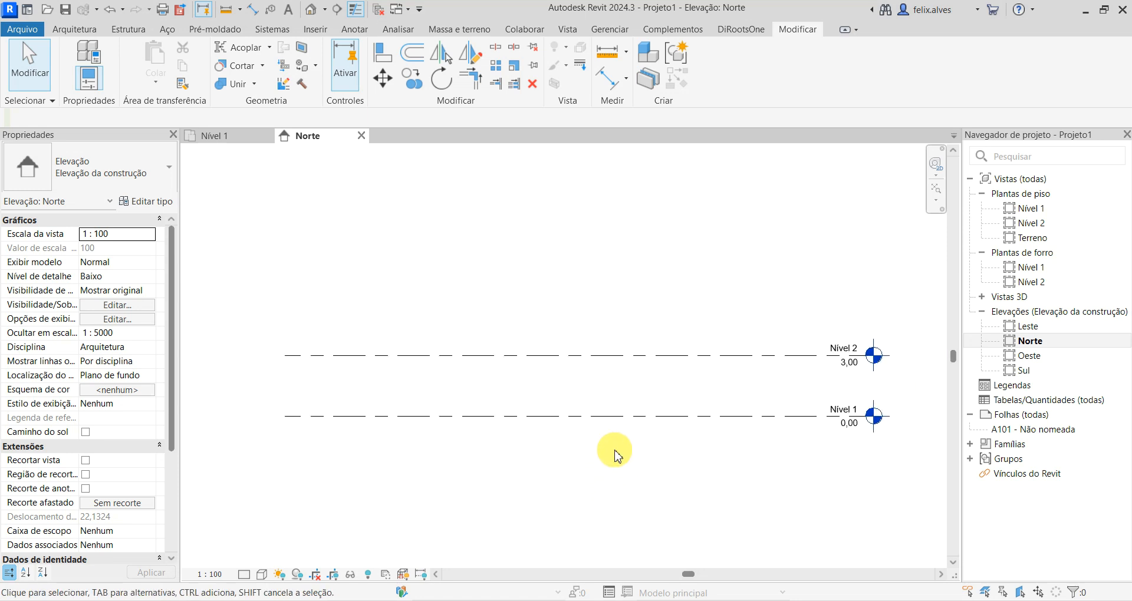
pyautogui.click(852, 361)
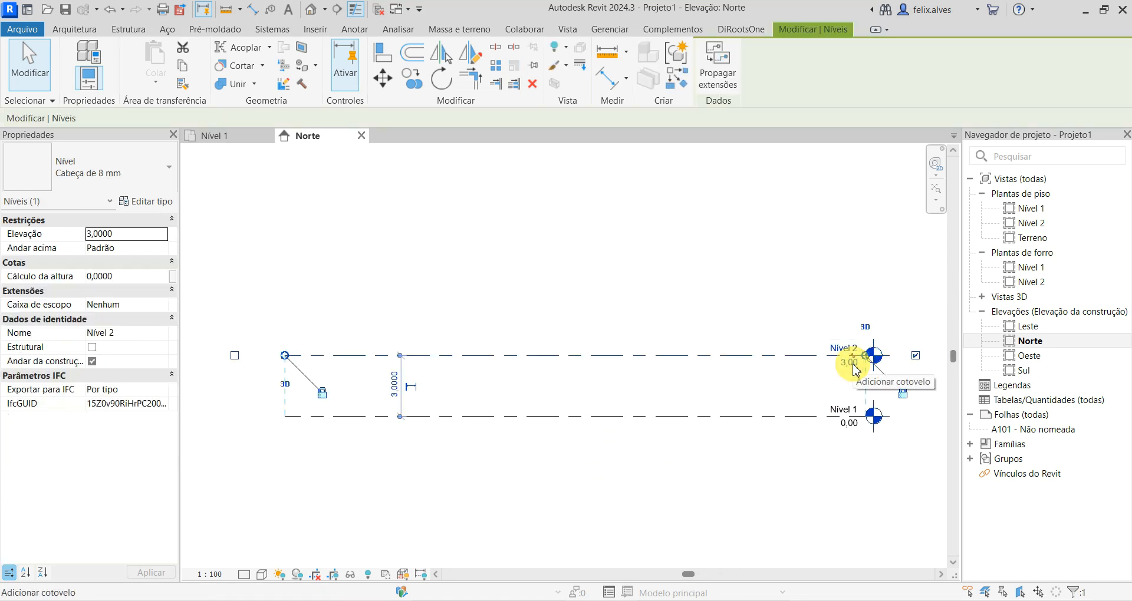
pyautogui.click(849, 362)
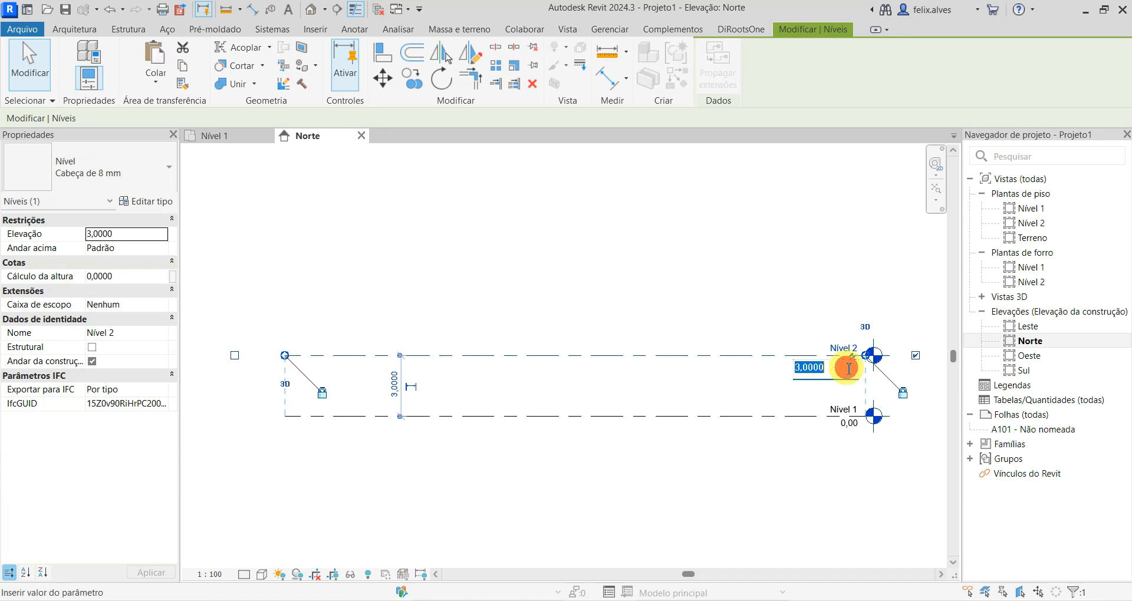
pyautogui.write('4')
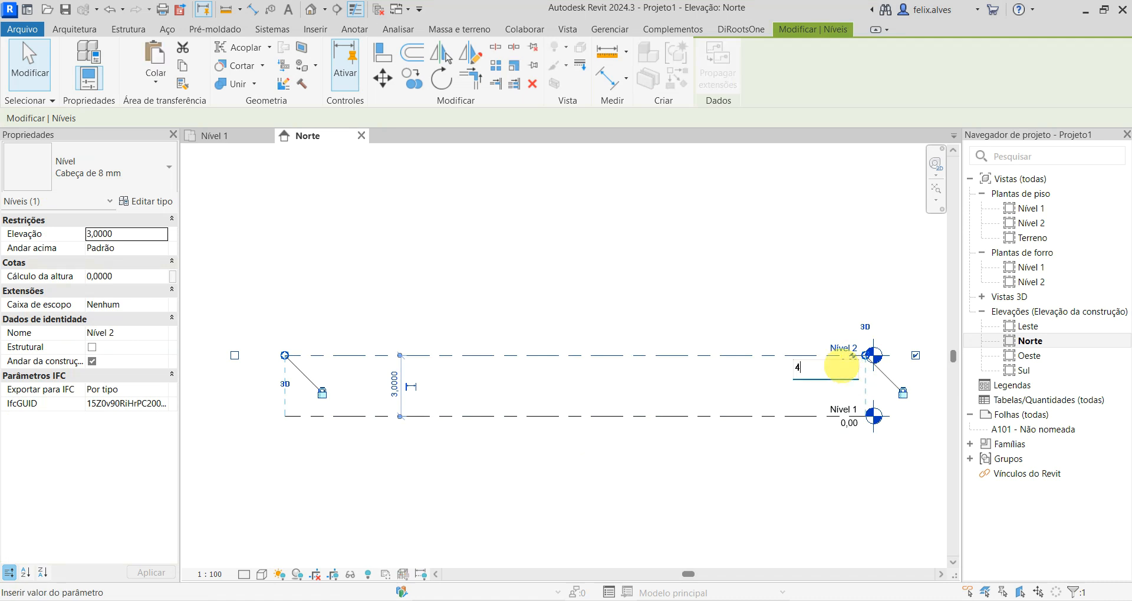
pyautogui.press('Return')
pyautogui.click(504, 266)
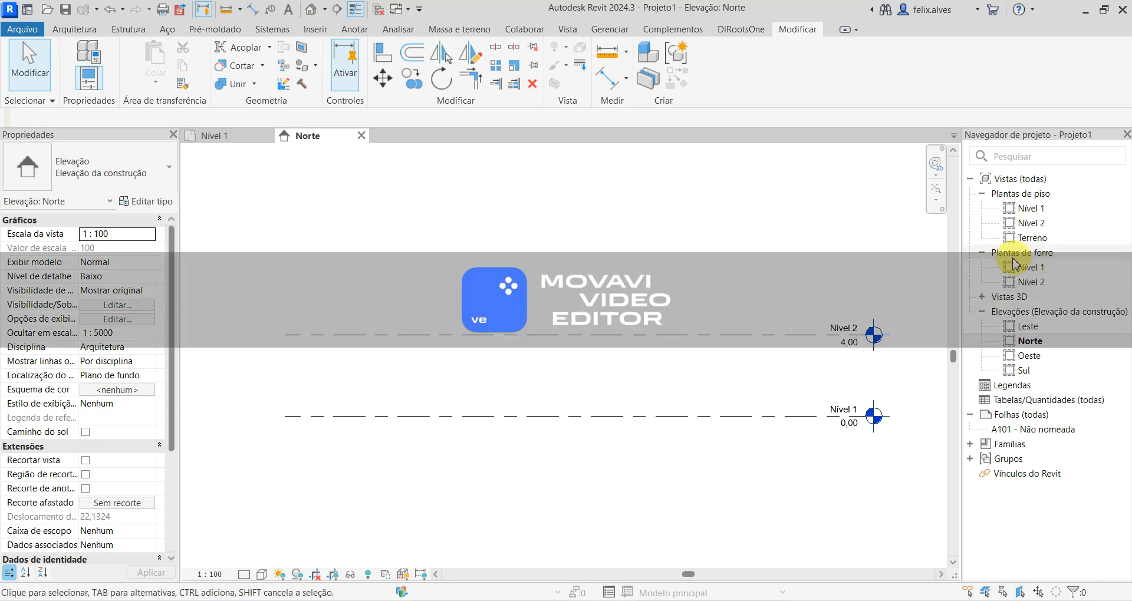
# - Collapse the Plantas de forro group in the Project Browser and open the Nível 1 floor plan
pyautogui.click(983, 253)
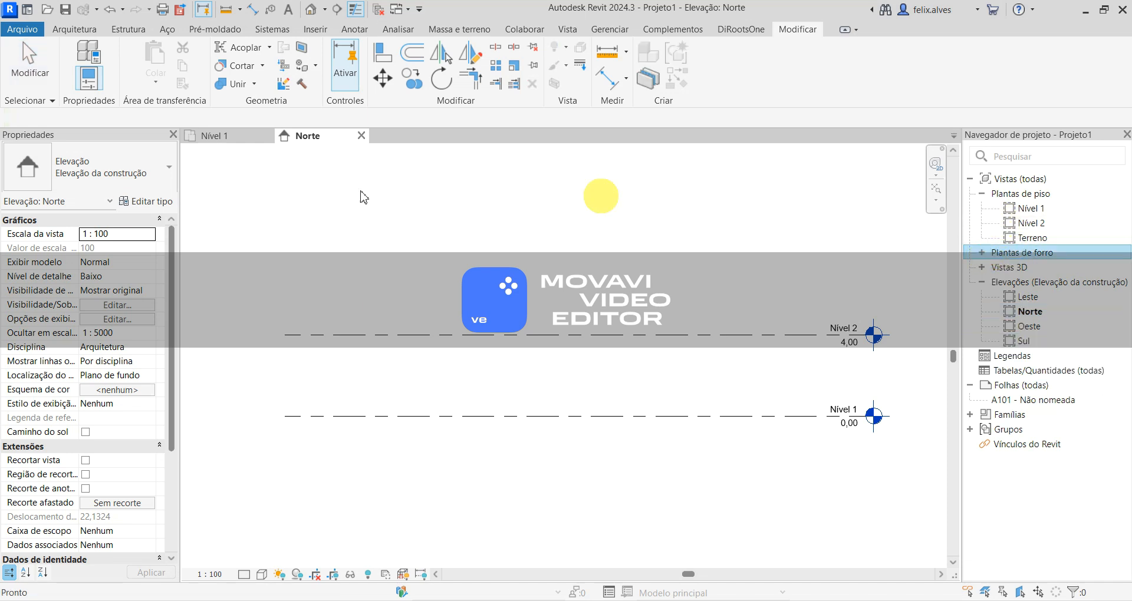
pyautogui.doubleClick(1022, 208)
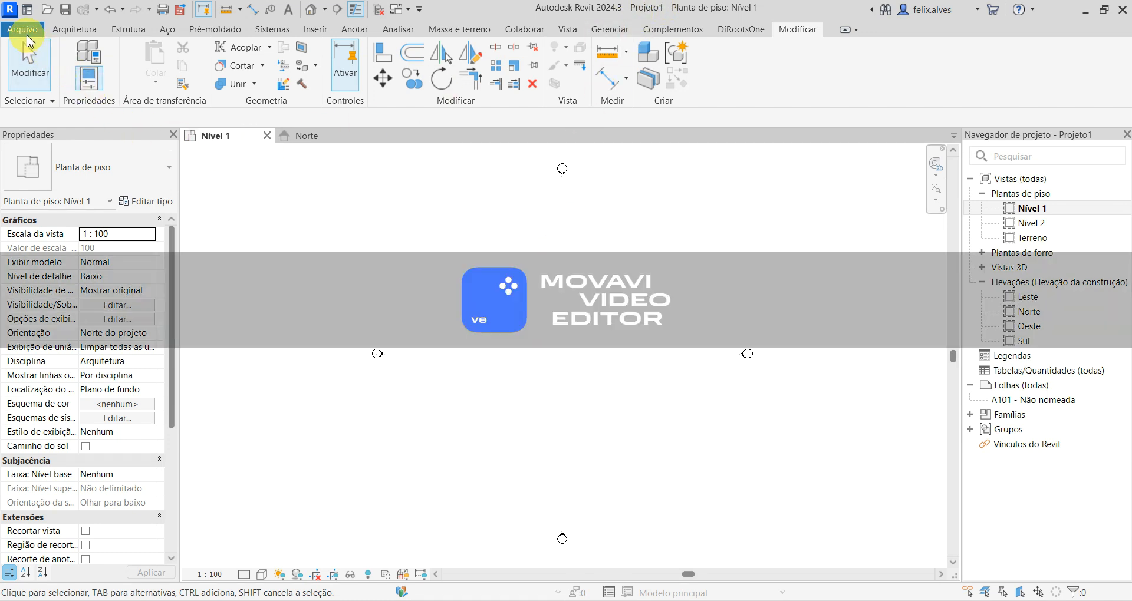
# - Save the file as a Revit project named NV_VideoAula_01 in the Aulas folder
pyautogui.click(21, 30)
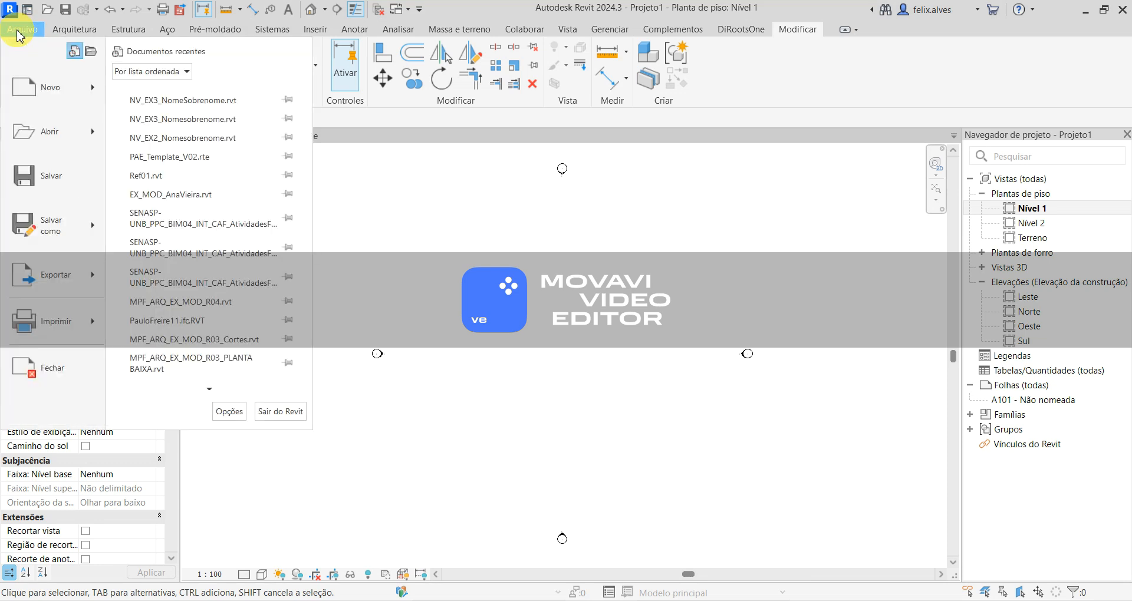
pyautogui.moveTo(87, 248)
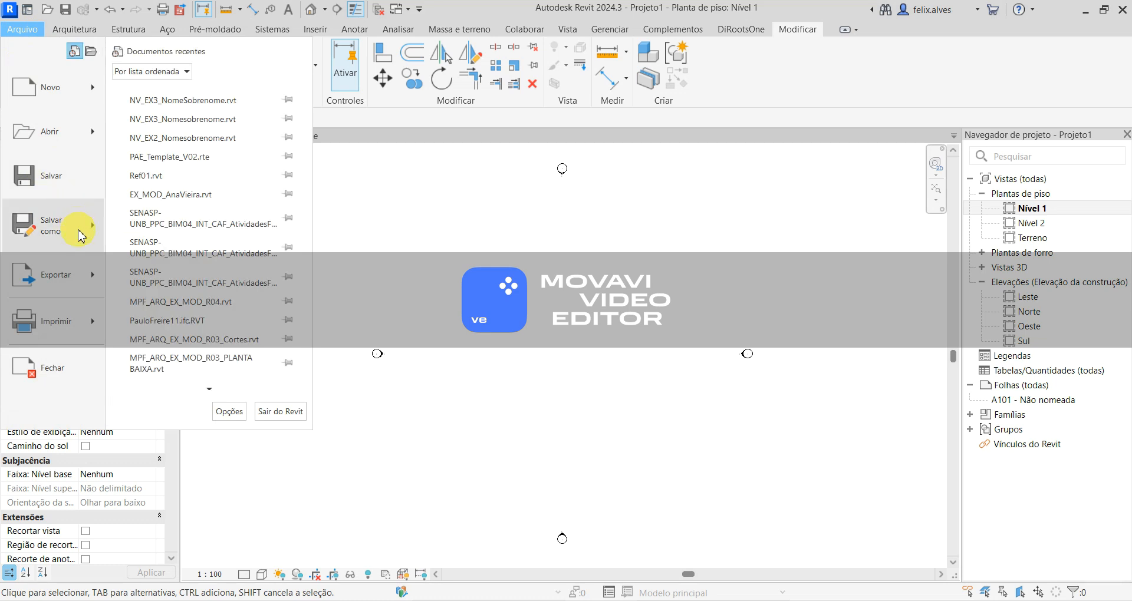
pyautogui.click(80, 236)
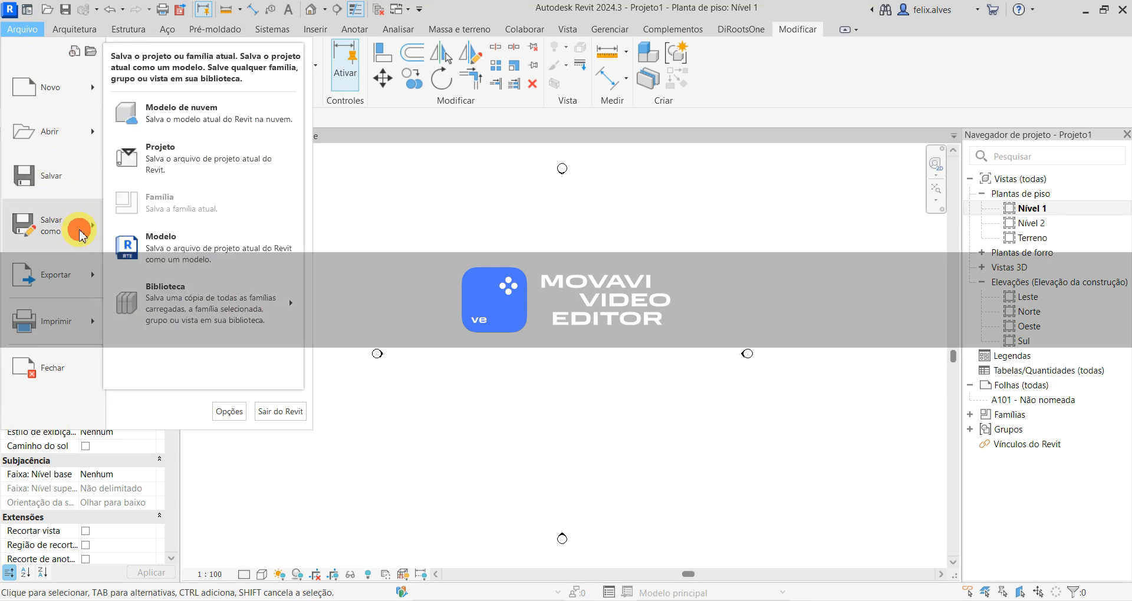
pyautogui.click(199, 162)
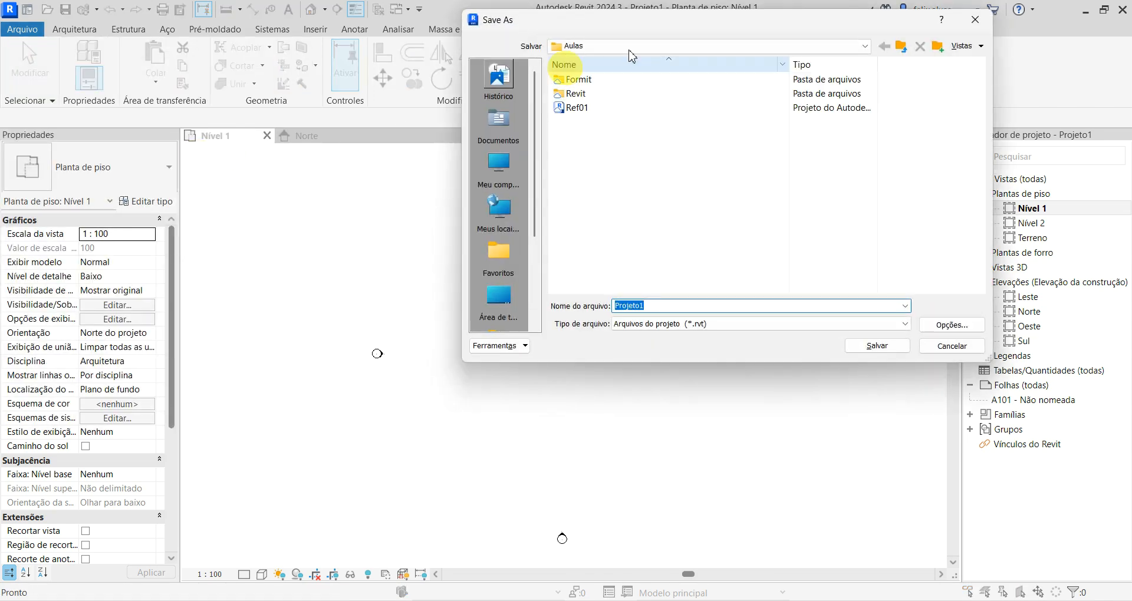
pyautogui.moveTo(722, 29); pyautogui.dragTo(538, 83)
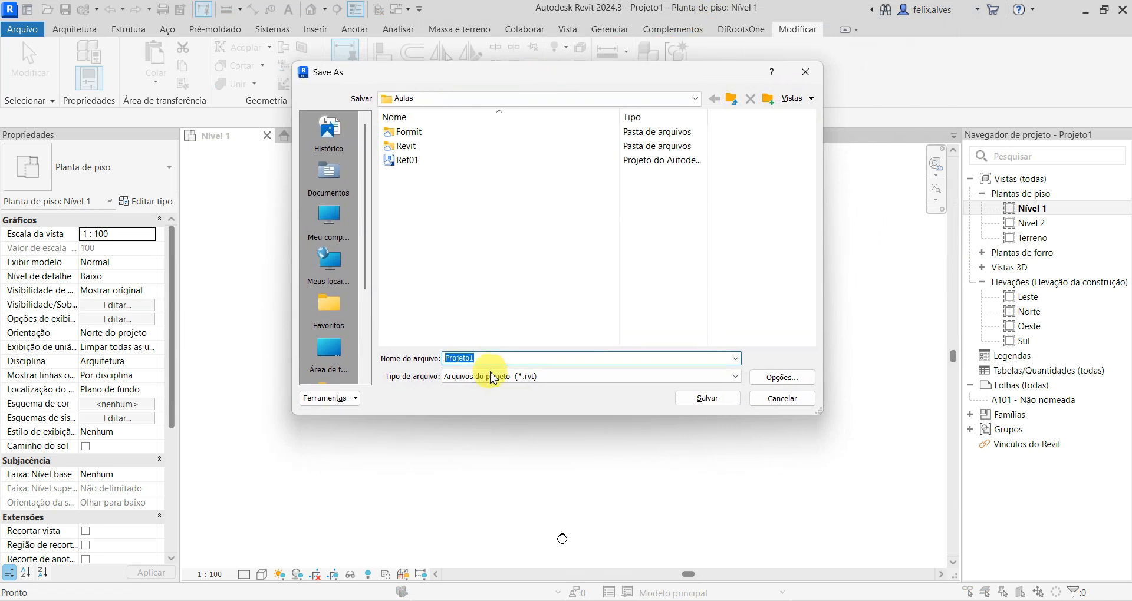
pyautogui.write('N_')
pyautogui.press('BackSpace')
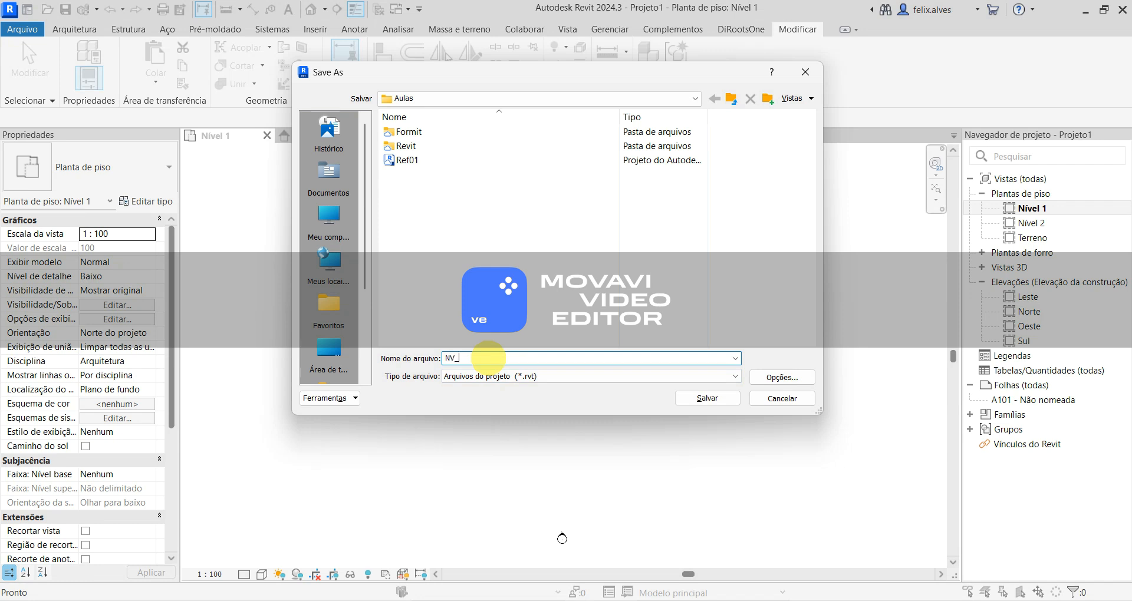
pyautogui.write('V_VideoAula_01')
pyautogui.press('Return')
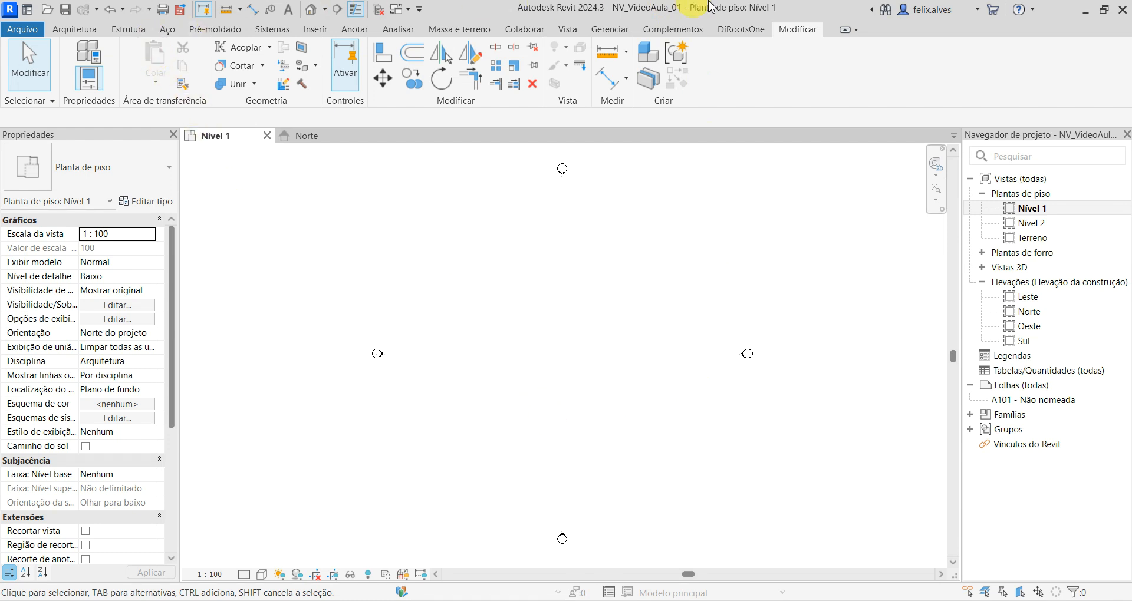
# - Start the Wall tool, set the height of new walls to reach Nível 2, and dismiss the time-tracking notifications
pyautogui.click(88, 33)
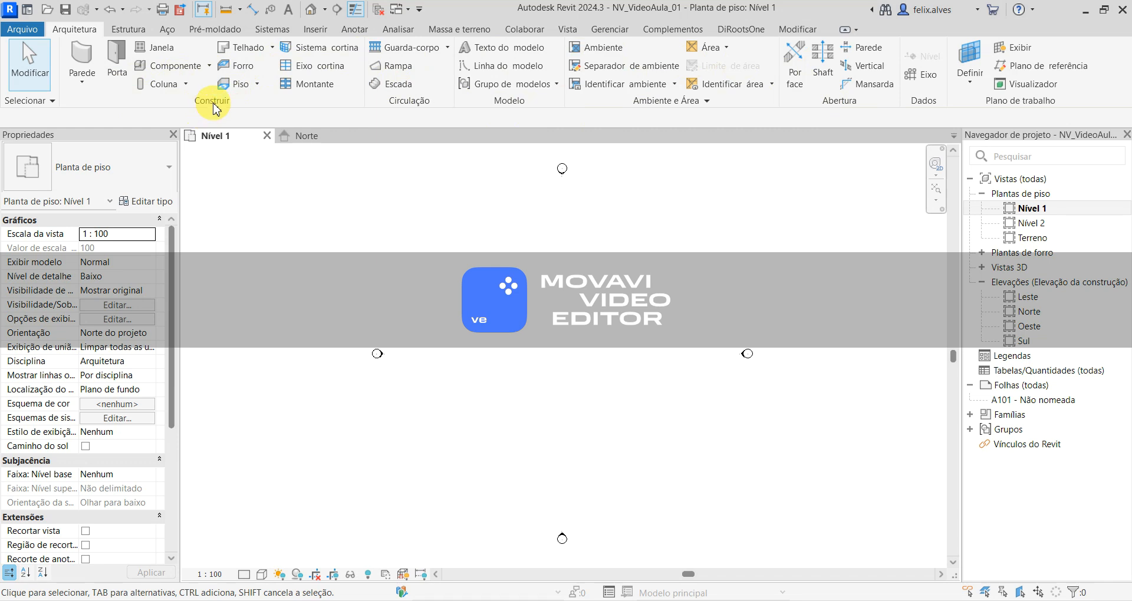
pyautogui.click(86, 63)
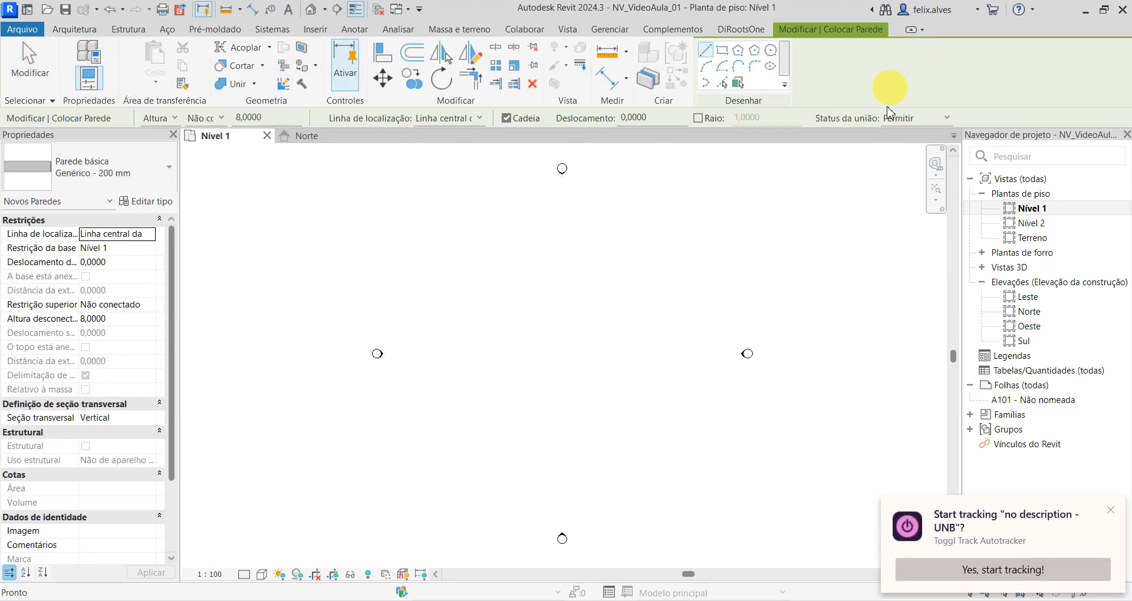
pyautogui.click(1112, 513)
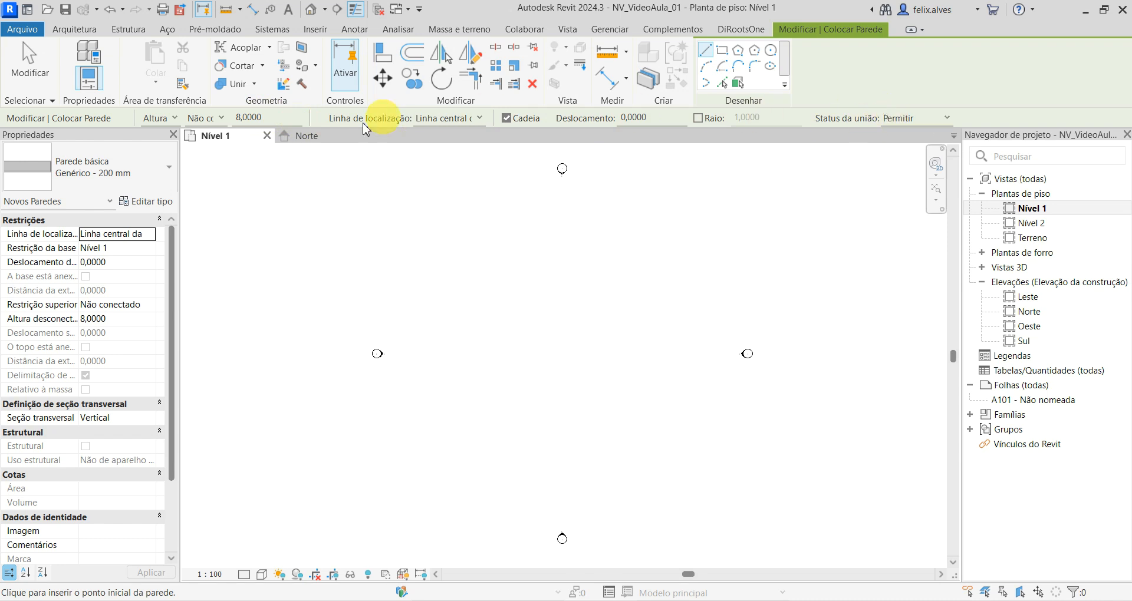
pyautogui.click(164, 119)
pyautogui.click(162, 124)
pyautogui.click(222, 120)
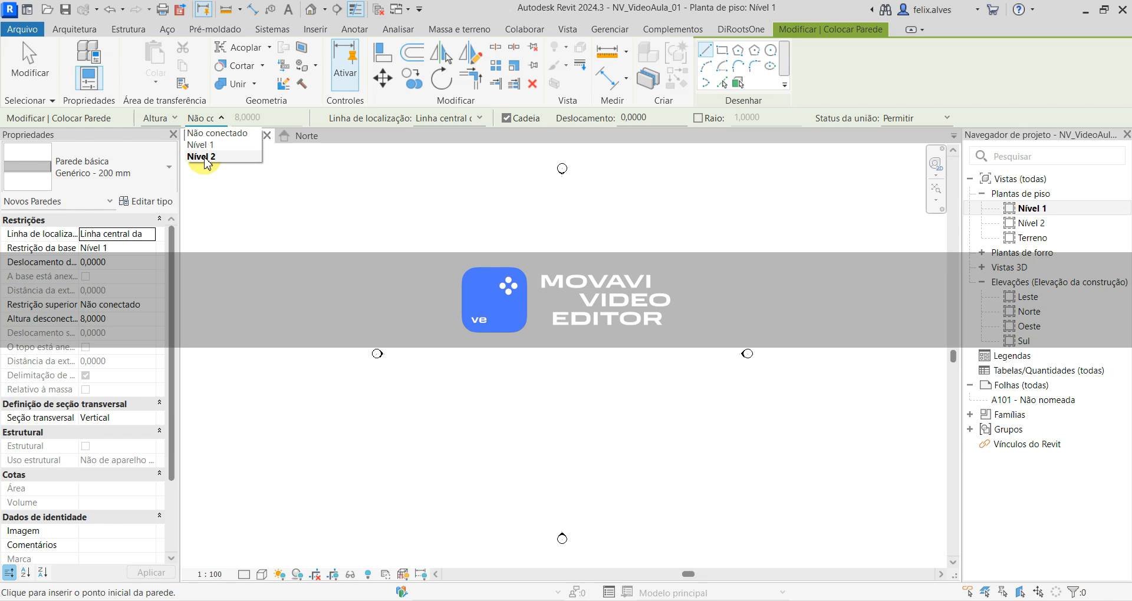
pyautogui.click(203, 157)
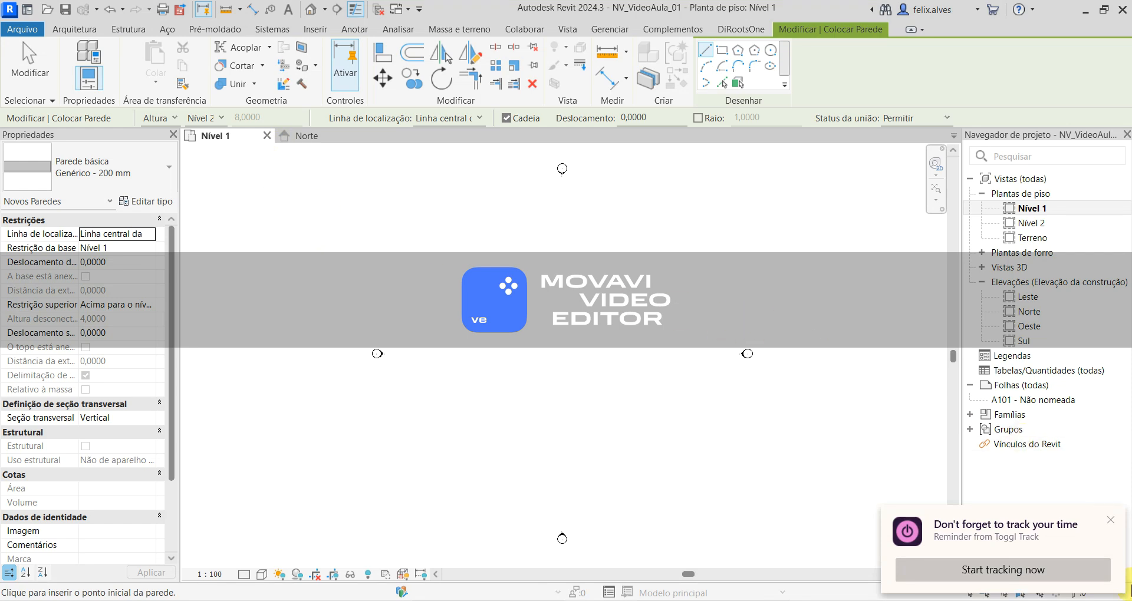
pyautogui.click(1111, 519)
pyautogui.click(1113, 522)
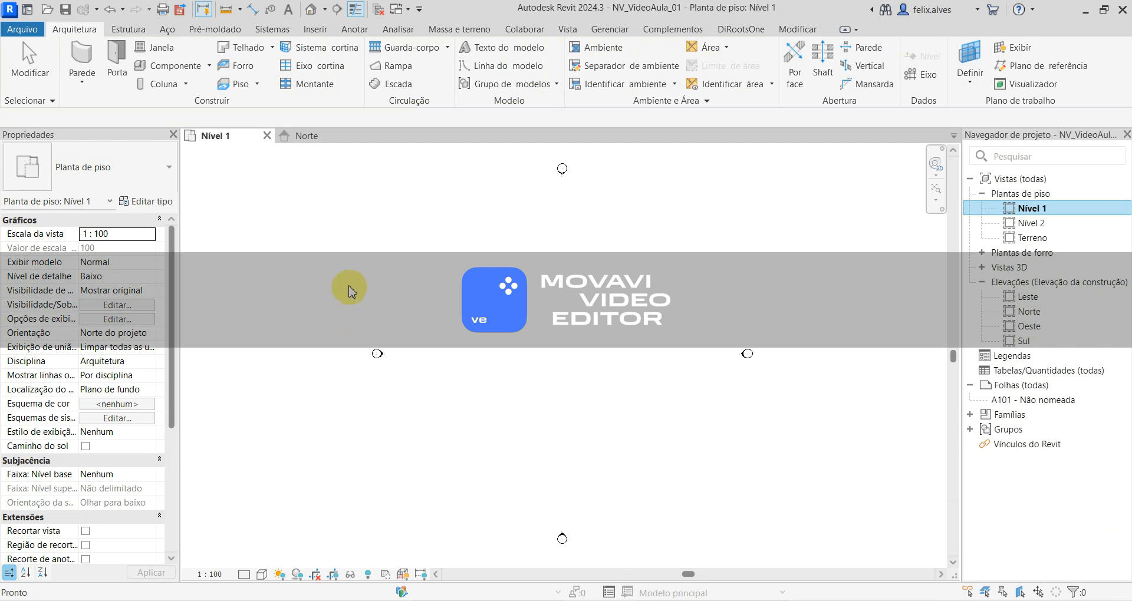
# - Restart the Wall tool and set the height constraint of new walls to Não conectado
pyautogui.click(81, 65)
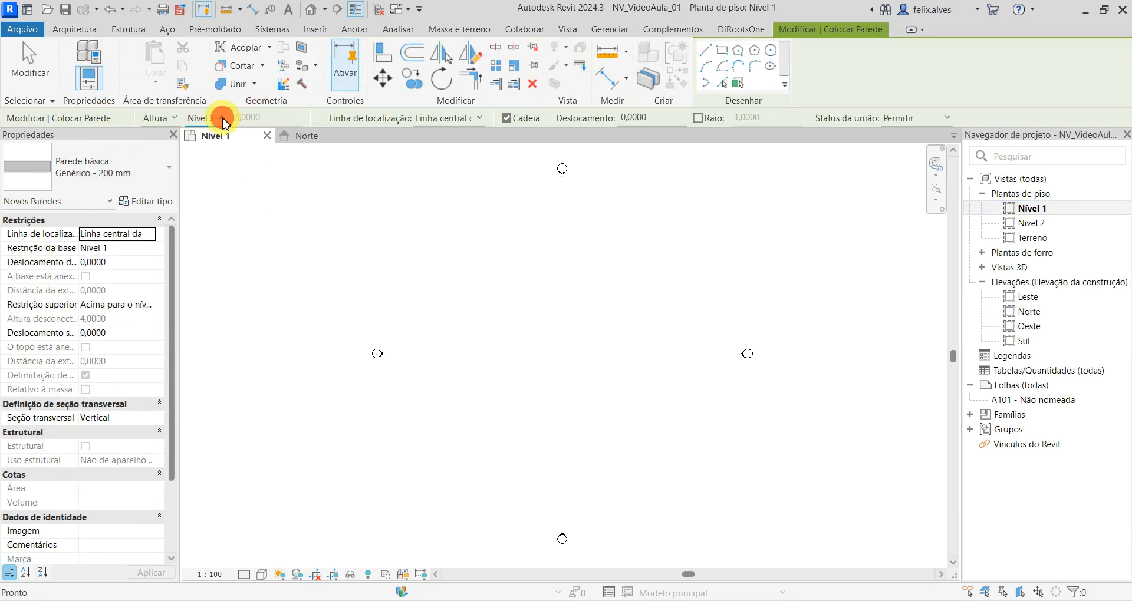
pyautogui.click(219, 118)
pyautogui.press('Up')
pyautogui.press('Up')
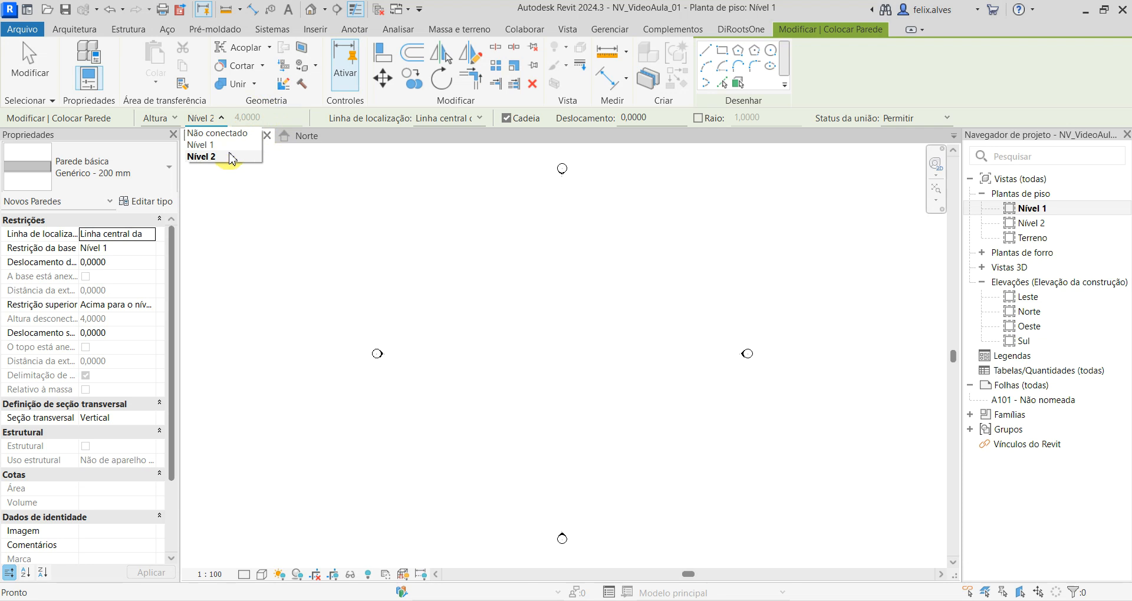
pyautogui.press('Down')
pyautogui.press('Down')
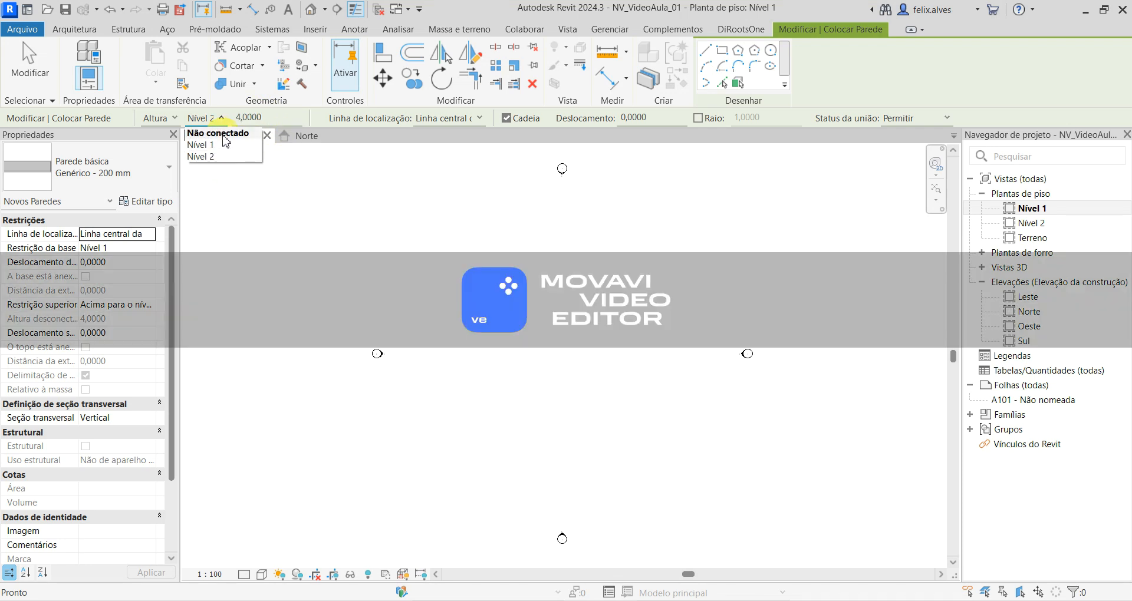
pyautogui.click(226, 134)
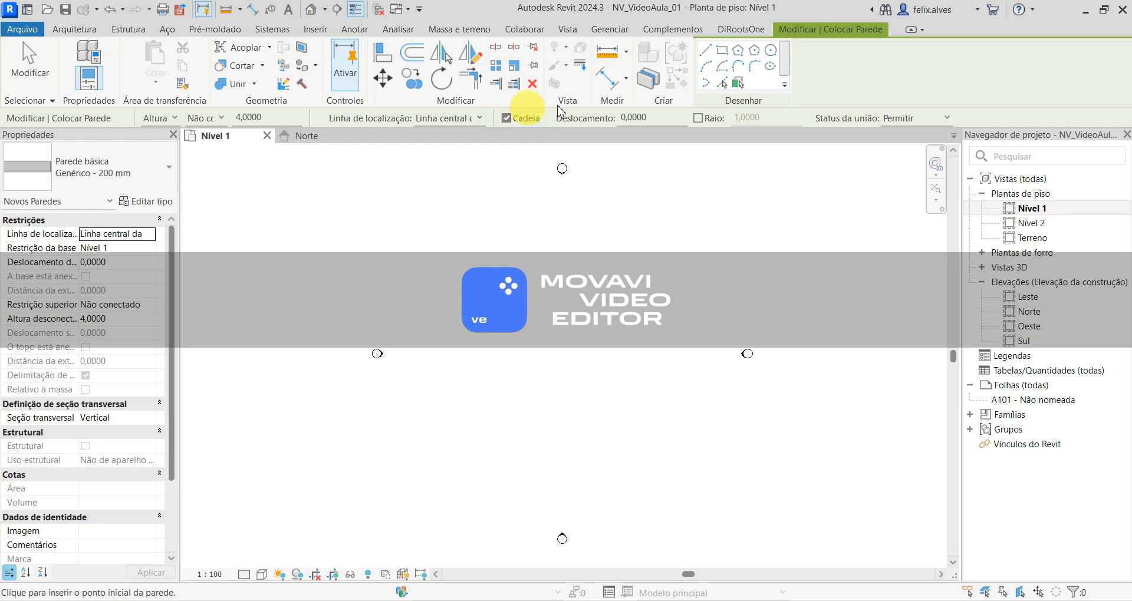
# - Draw a zigzag chain of four straight Genérico - 200 mm walls in Nível 1, starting with a horizontal one about 7.5 m long
pyautogui.click(705, 50)
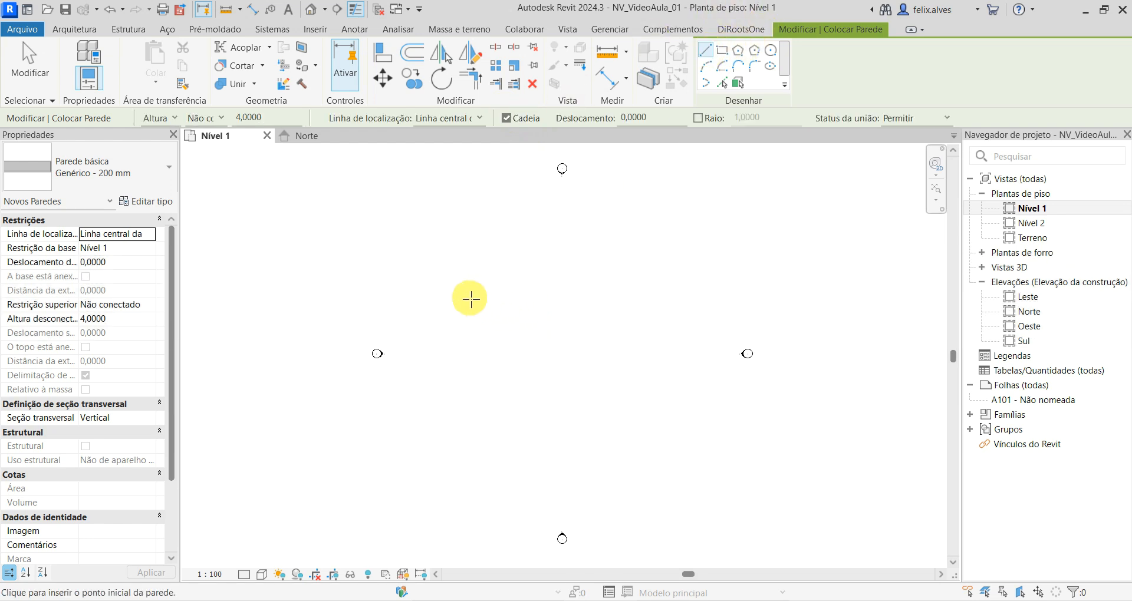
pyautogui.click(469, 297)
pyautogui.scroll(5, 535, 298)
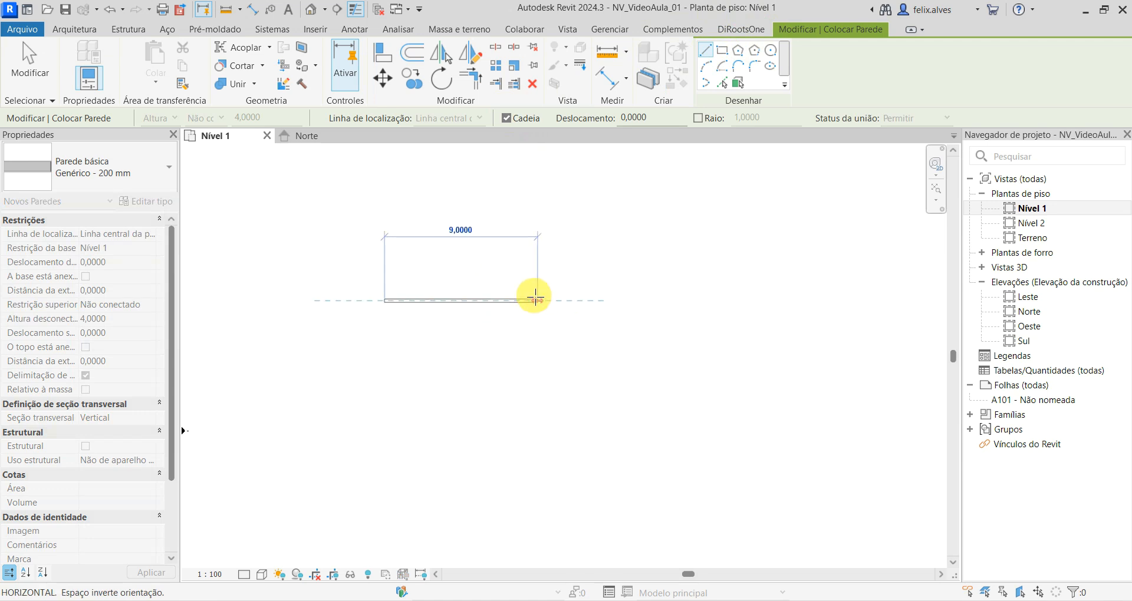
pyautogui.click(503, 304)
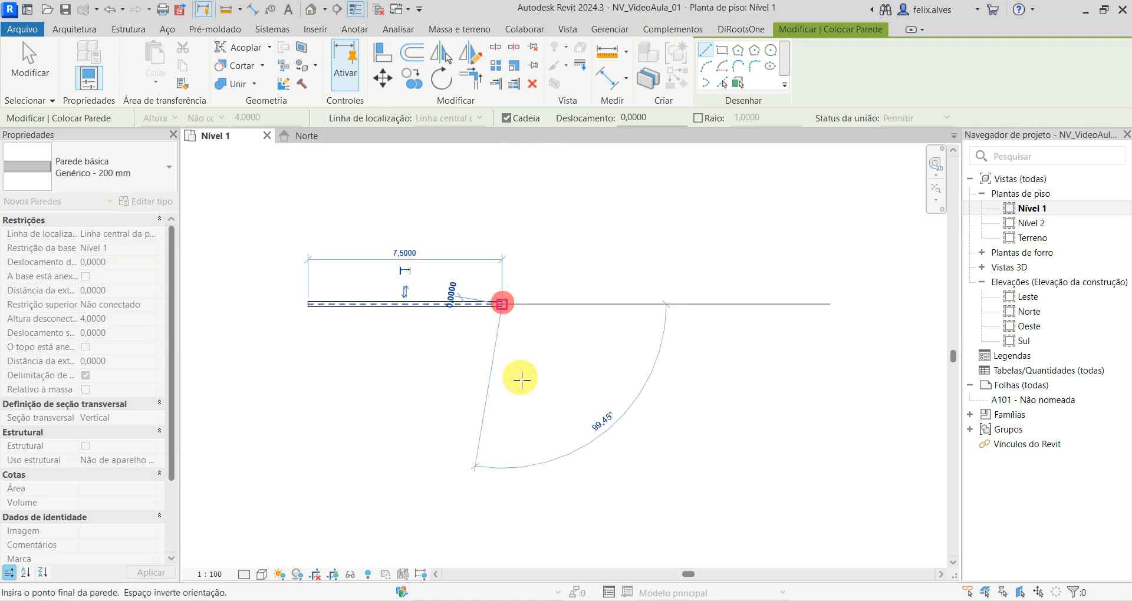
pyautogui.click(593, 448)
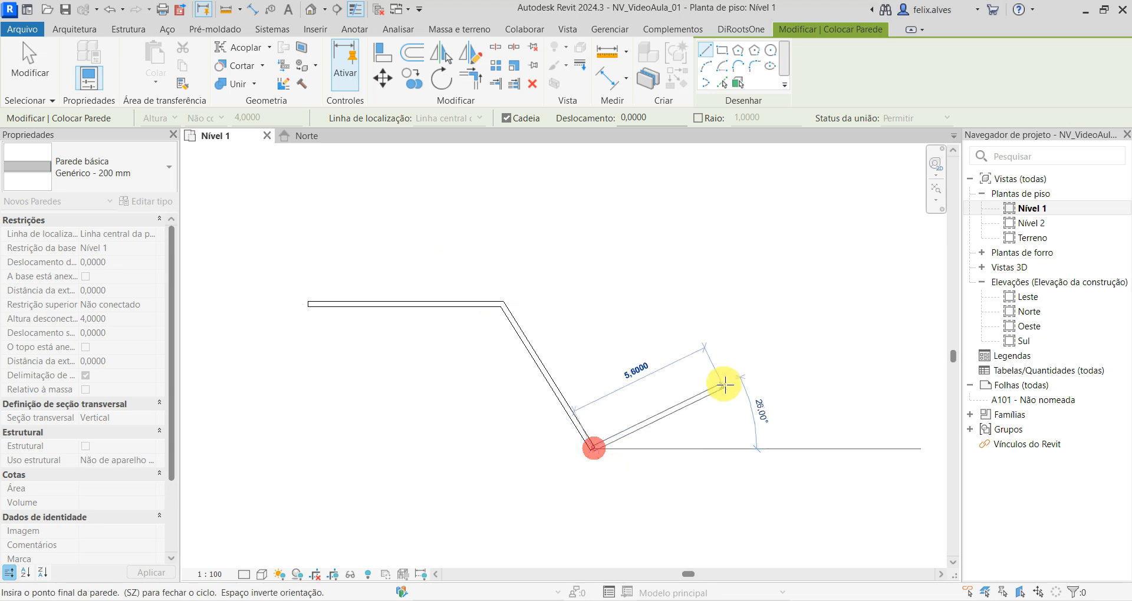
pyautogui.click(728, 382)
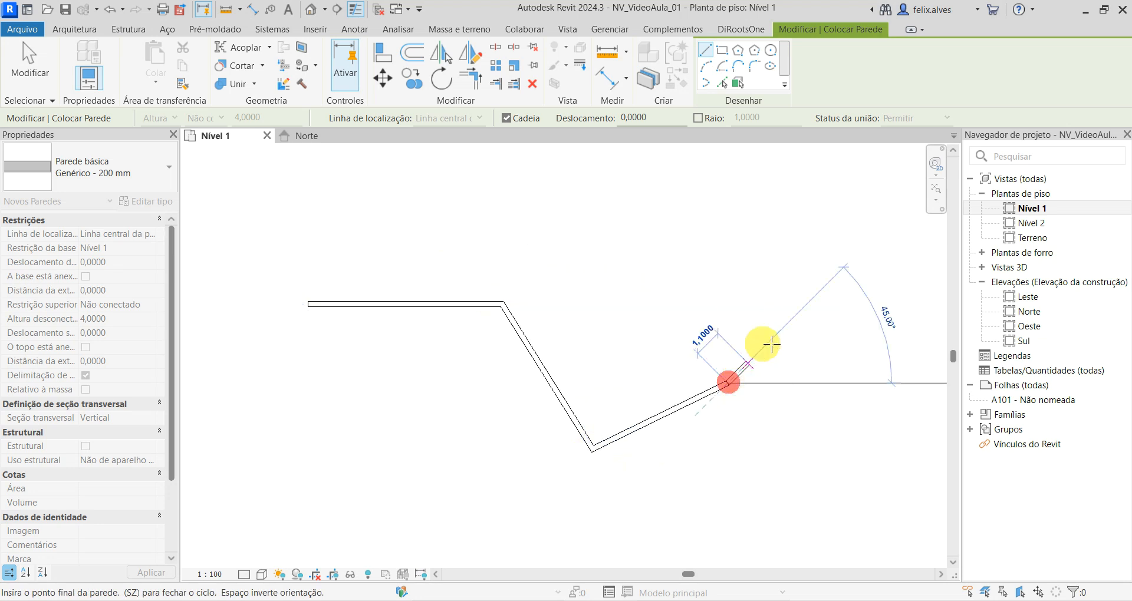
pyautogui.click(835, 402)
pyautogui.press('Escape')
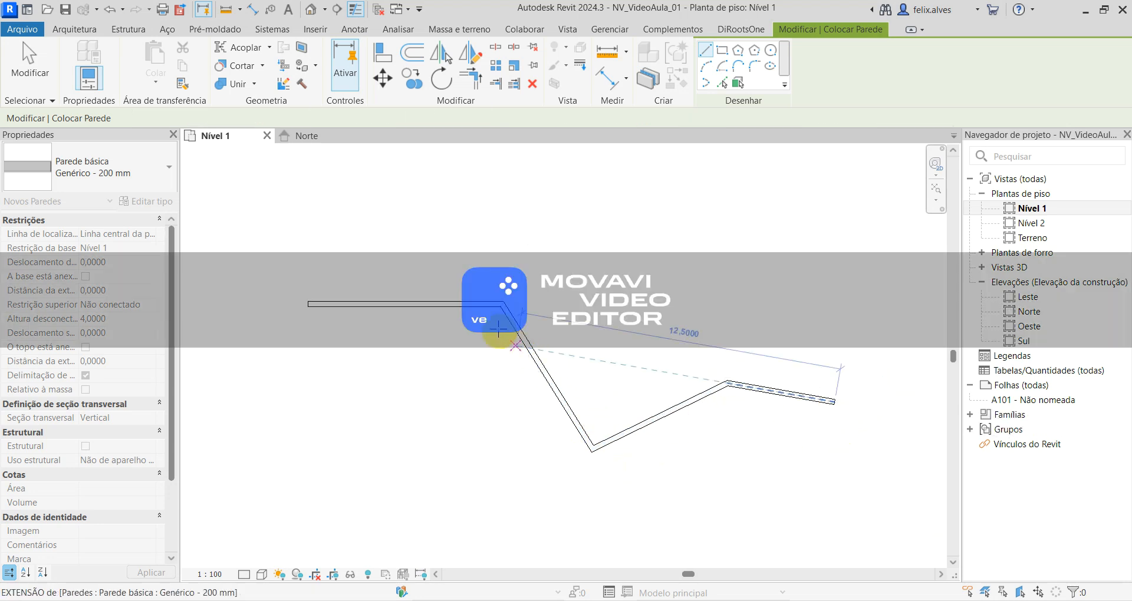
pyautogui.press('Escape')
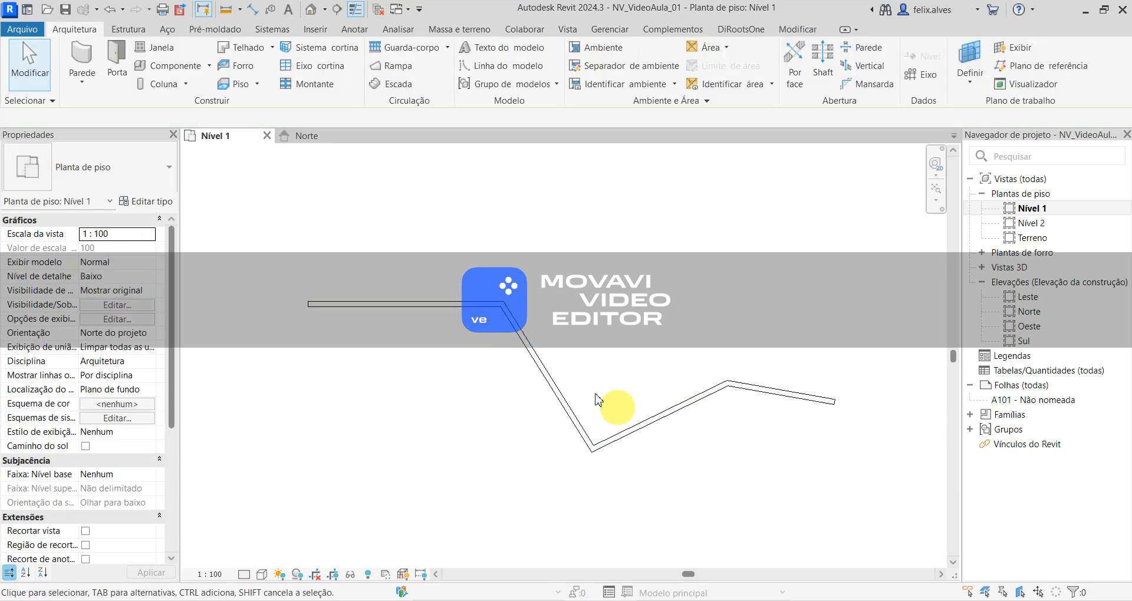
# - With Cadeia disabled, draw four separate straight walls around the zigzag: a horizontal one about 6.7 m long, two diagonals and a short steep one
pyautogui.click(86, 68)
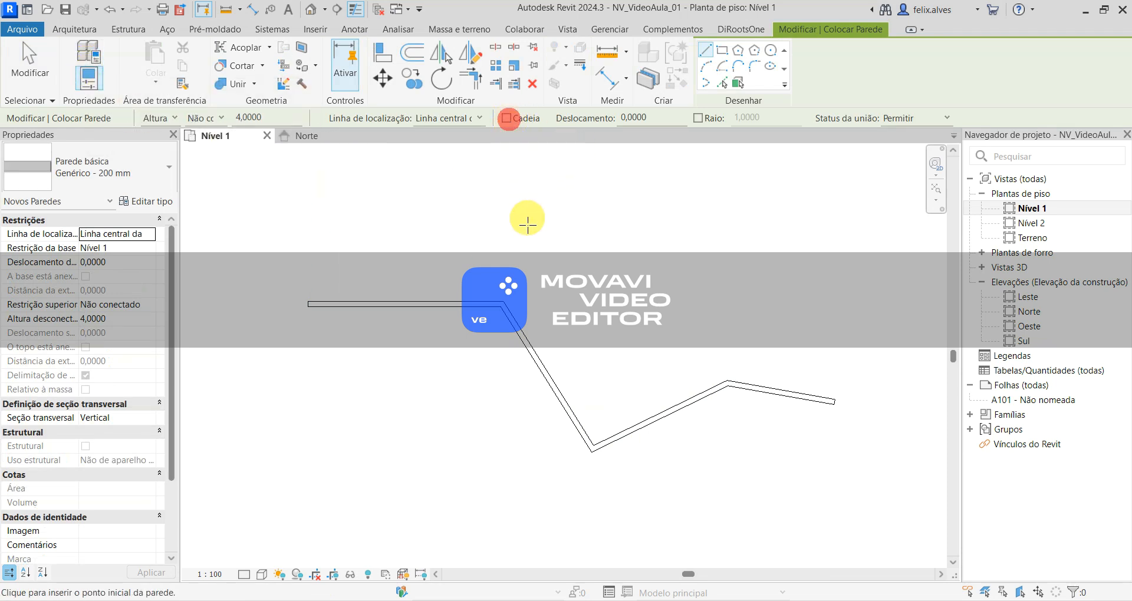
pyautogui.click(323, 241)
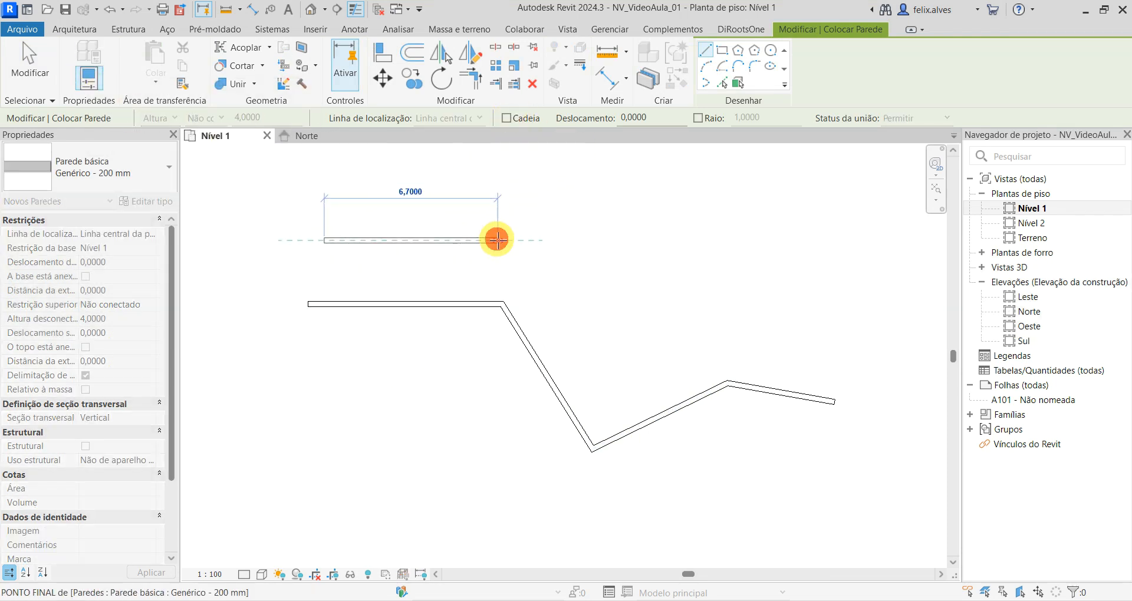
pyautogui.click(498, 241)
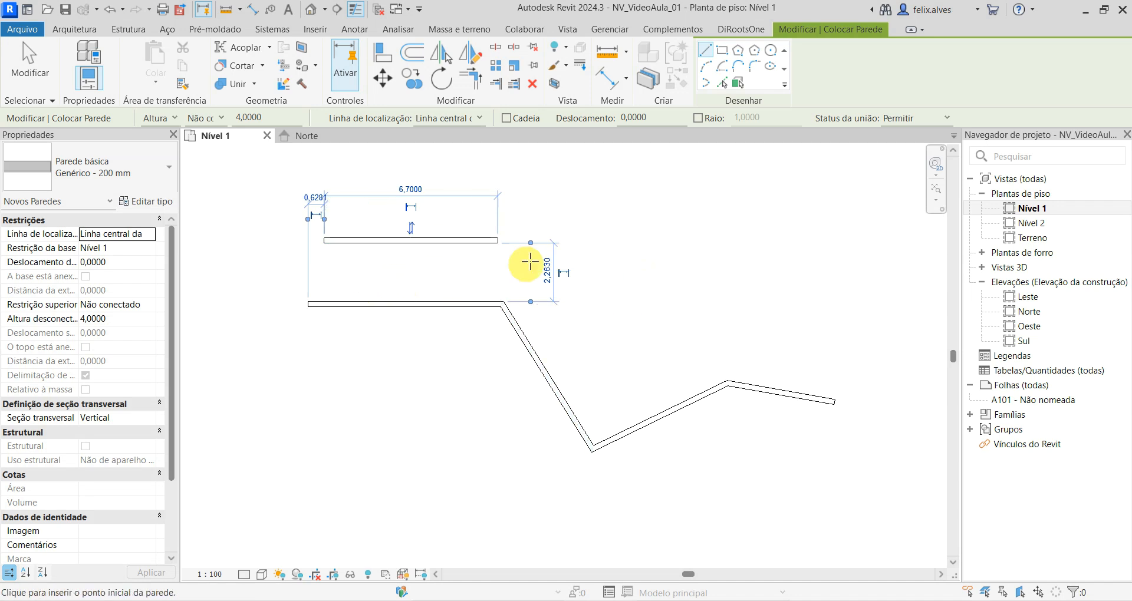
pyautogui.click(602, 218)
pyautogui.click(691, 288)
pyautogui.click(793, 275)
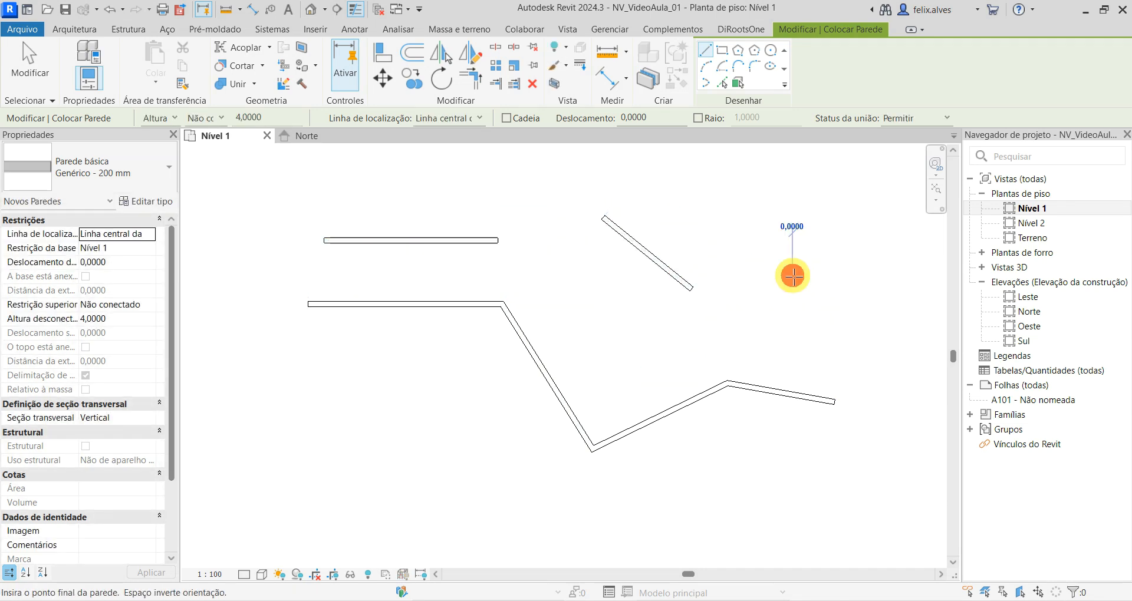
pyautogui.click(780, 337)
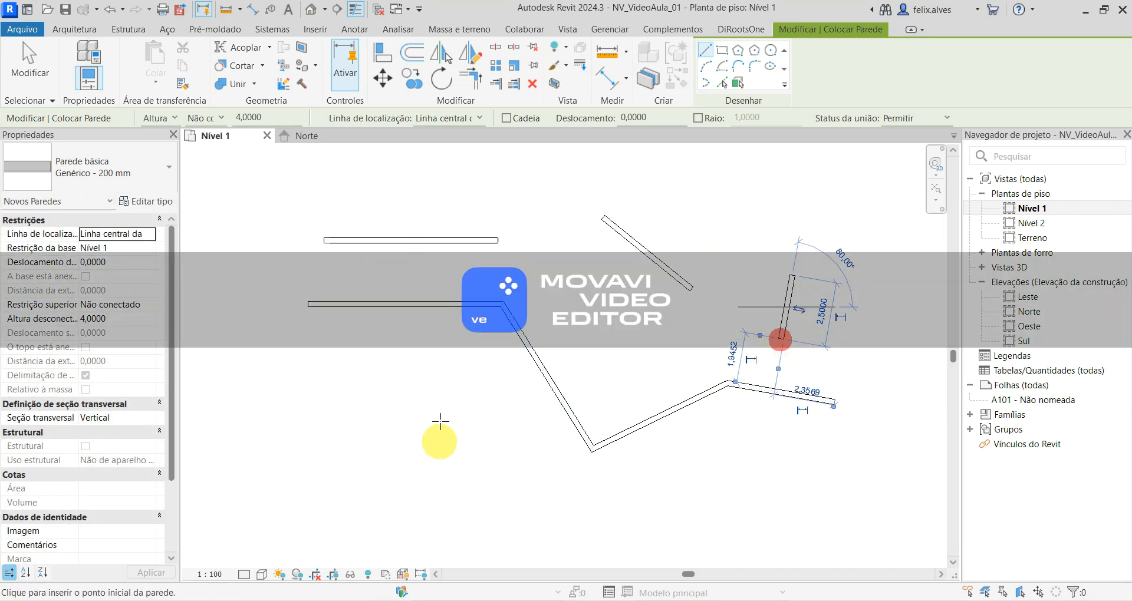
pyautogui.click(438, 392)
pyautogui.click(363, 491)
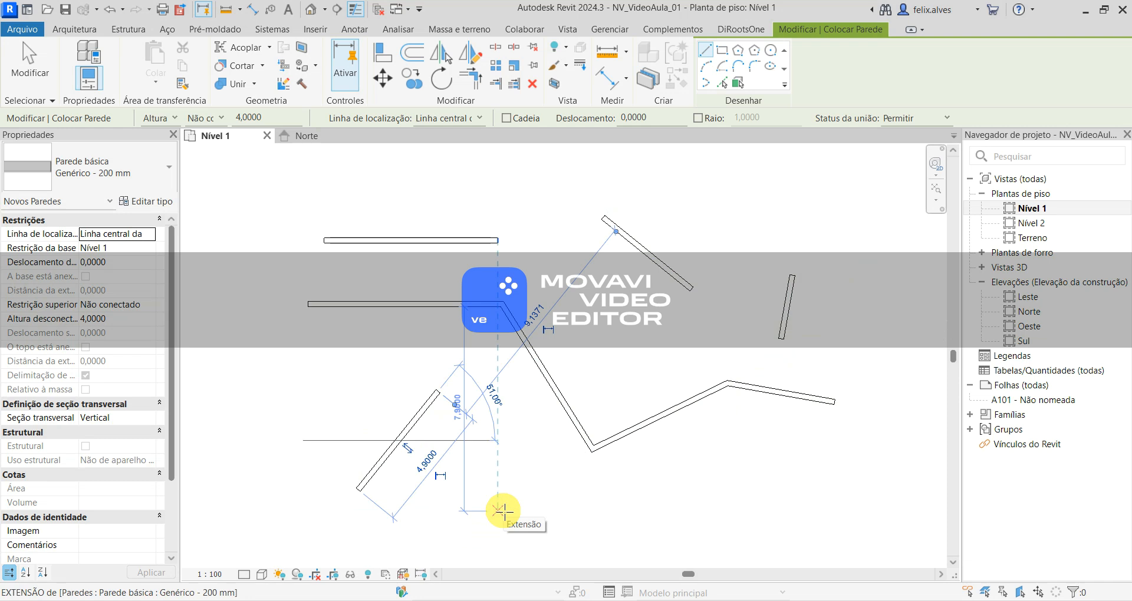
# - Enable Cadeia and draw a closed four-sided loop of walls below the zigzag, then exit the Wall tool
pyautogui.click(506, 118)
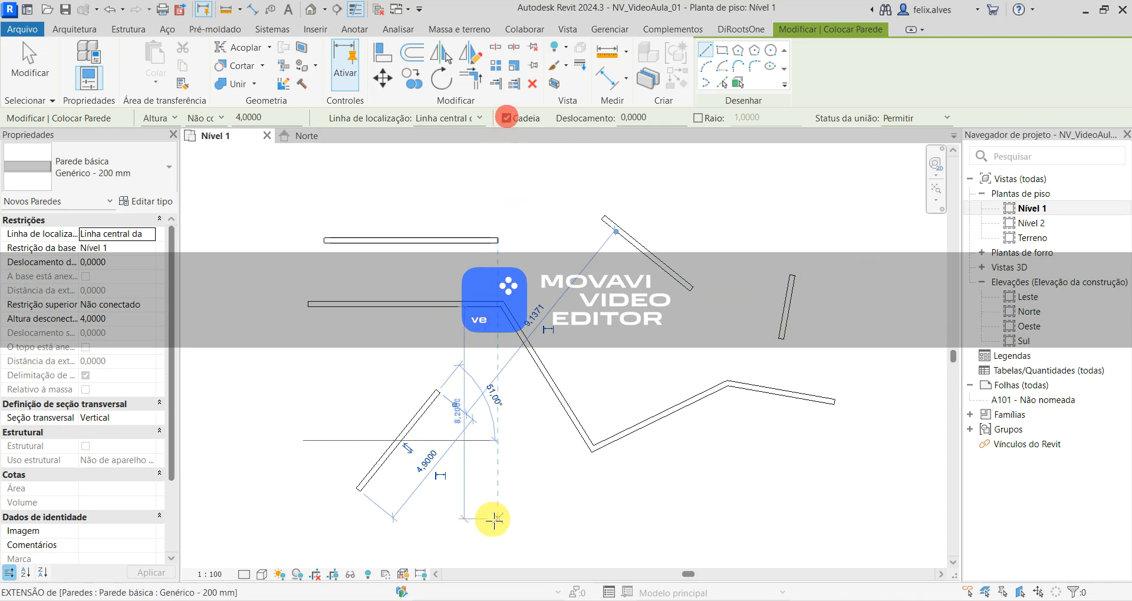
pyautogui.click(529, 491)
pyautogui.click(686, 472)
pyautogui.click(720, 526)
pyautogui.click(647, 567)
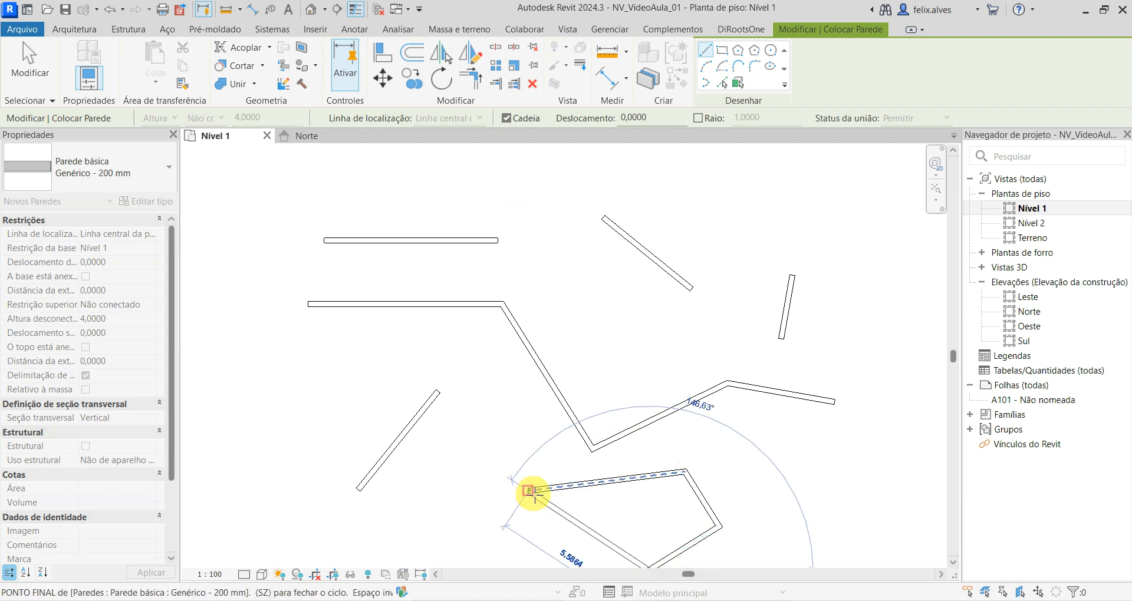
pyautogui.scroll(-2, 533, 492)
pyautogui.moveTo(526, 473); pyautogui.dragTo(464, 315, button='middle')
pyautogui.scroll(-1, 463, 318)
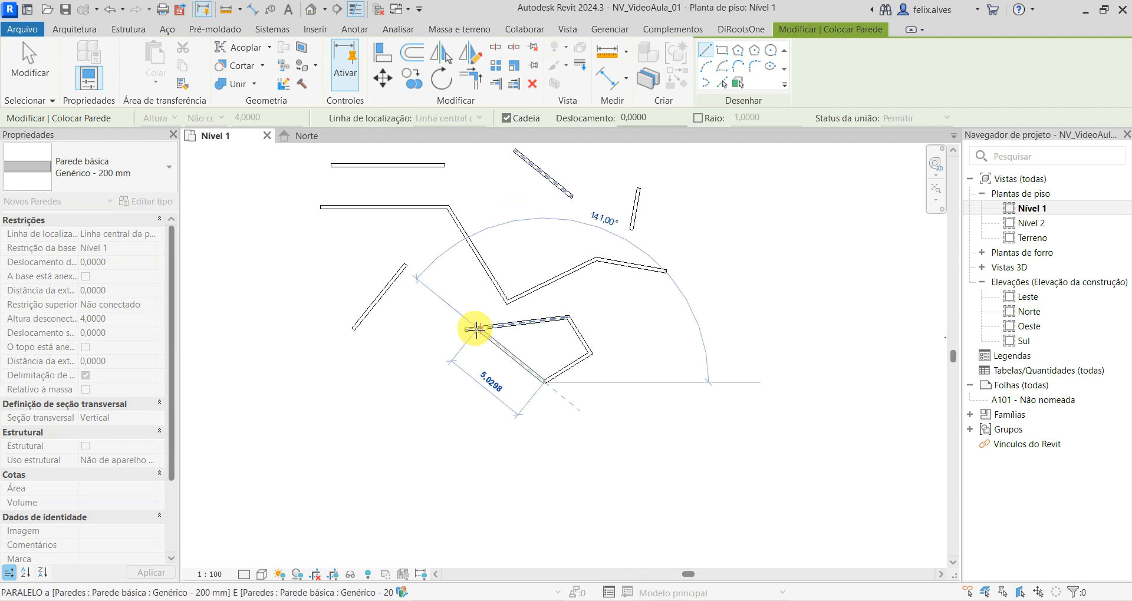
pyautogui.click(465, 330)
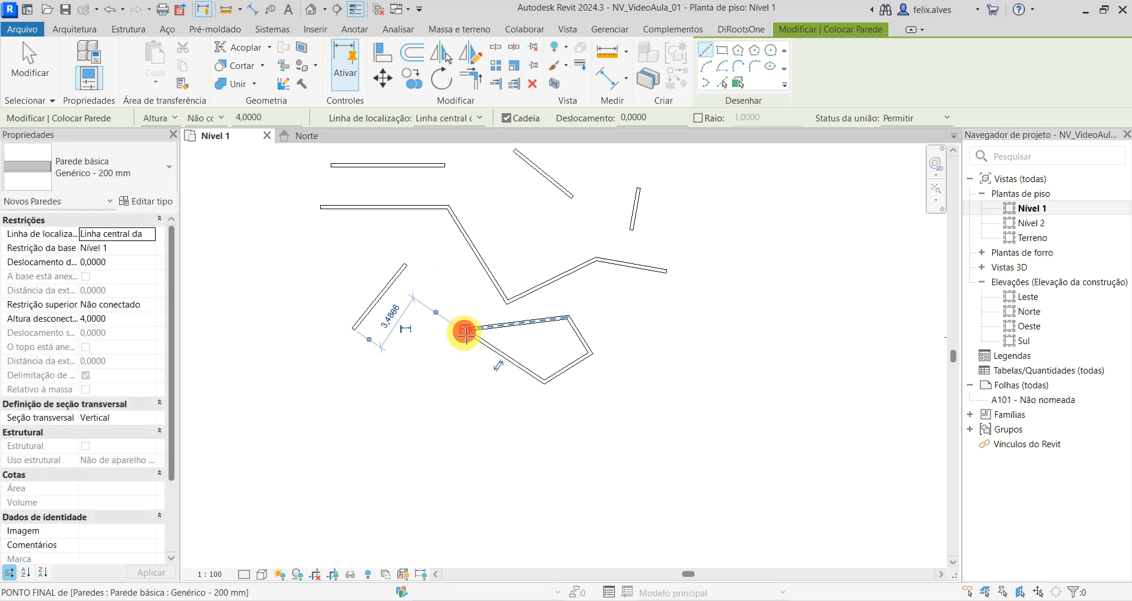
pyautogui.press('Escape')
pyautogui.moveTo(803, 456); pyautogui.dragTo(859, 505, button='middle')
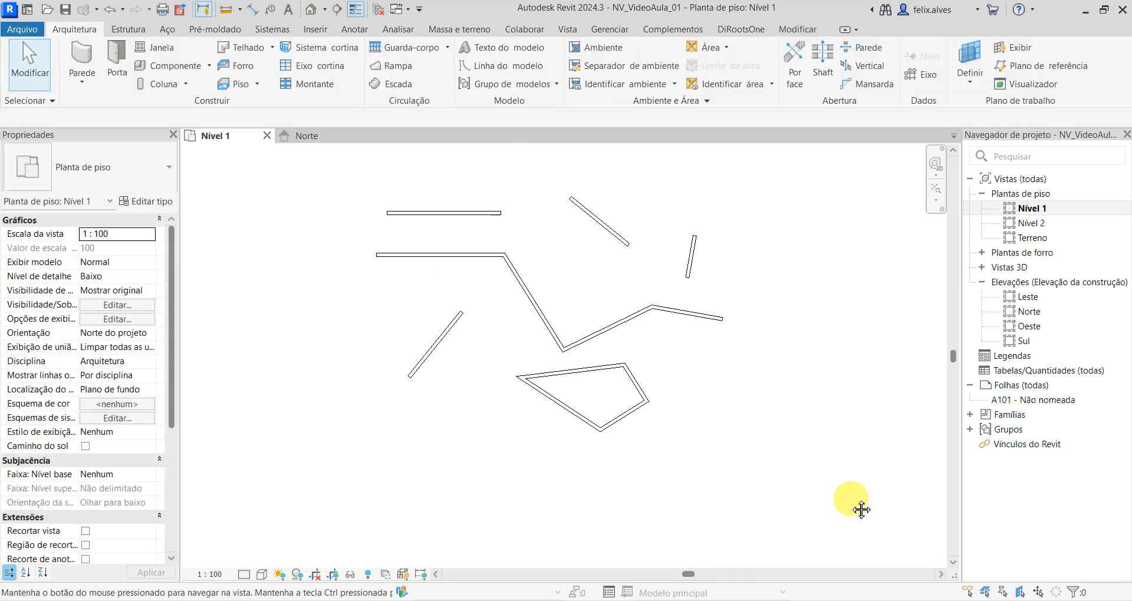
pyautogui.moveTo(596, 480); pyautogui.dragTo(617, 523, button='middle')
pyautogui.scroll(-1, 617, 522)
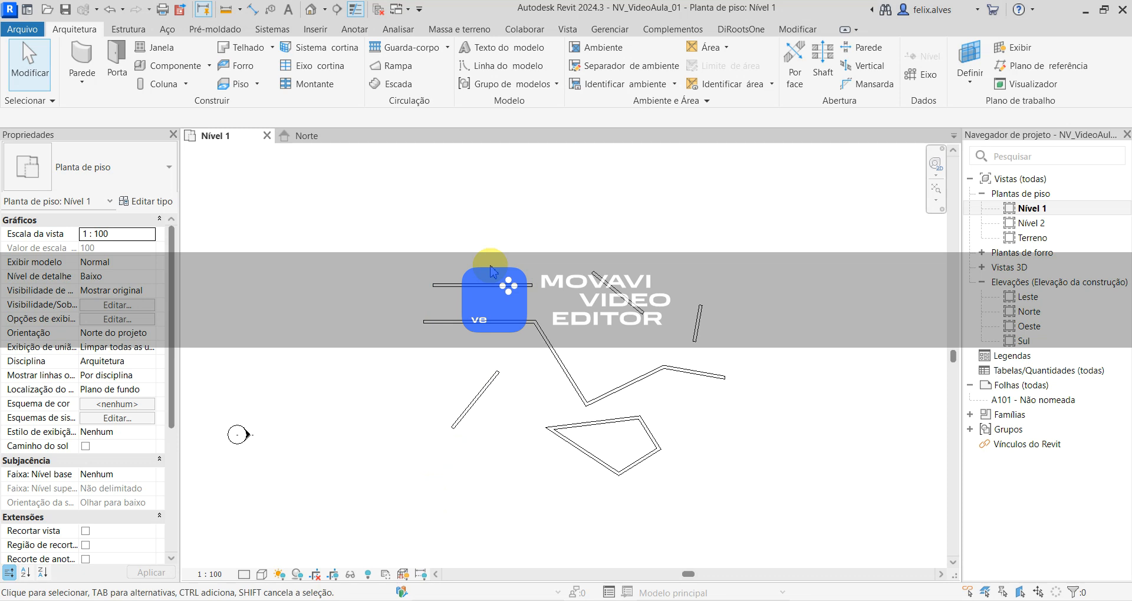
# - Examine the drawn walls in the Norte elevation and in the {3D} view
pyautogui.moveTo(362, 194); pyautogui.dragTo(428, 234)
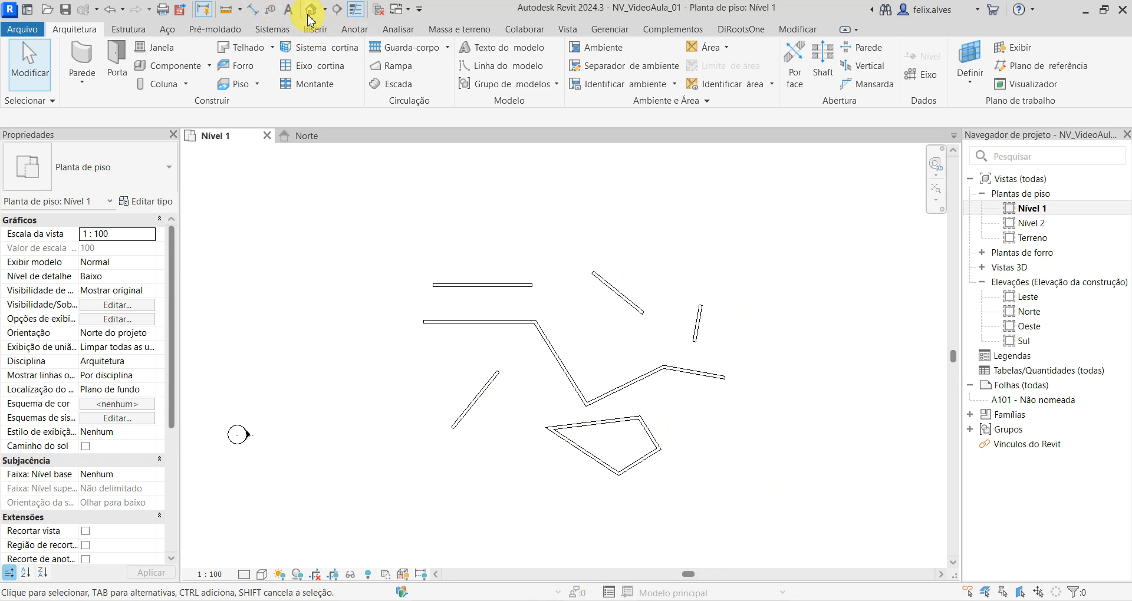
pyautogui.click(316, 134)
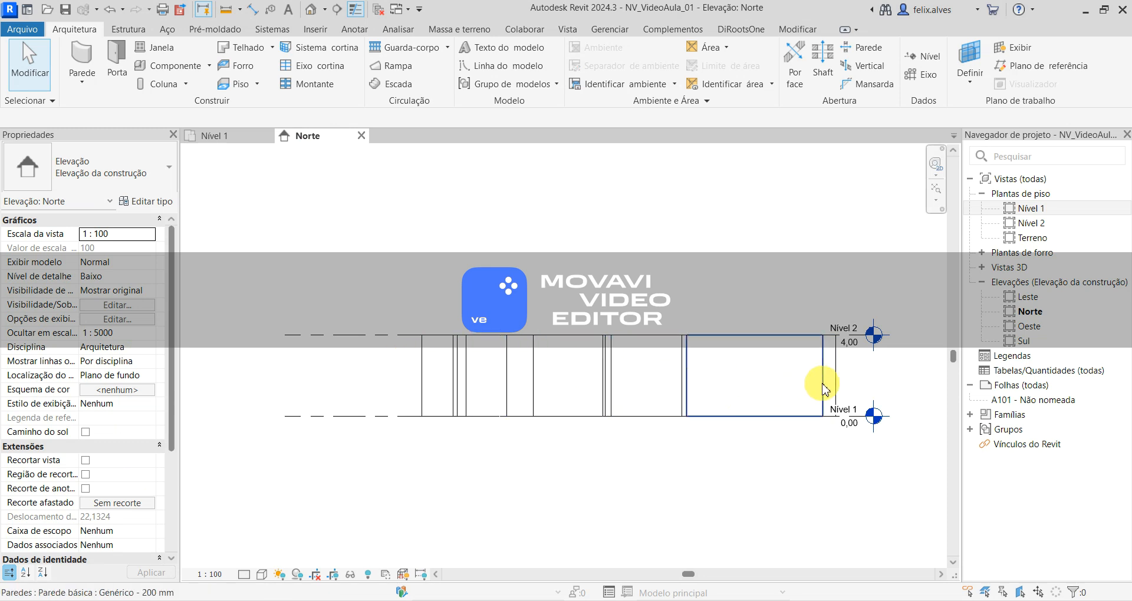
pyautogui.click(310, 11)
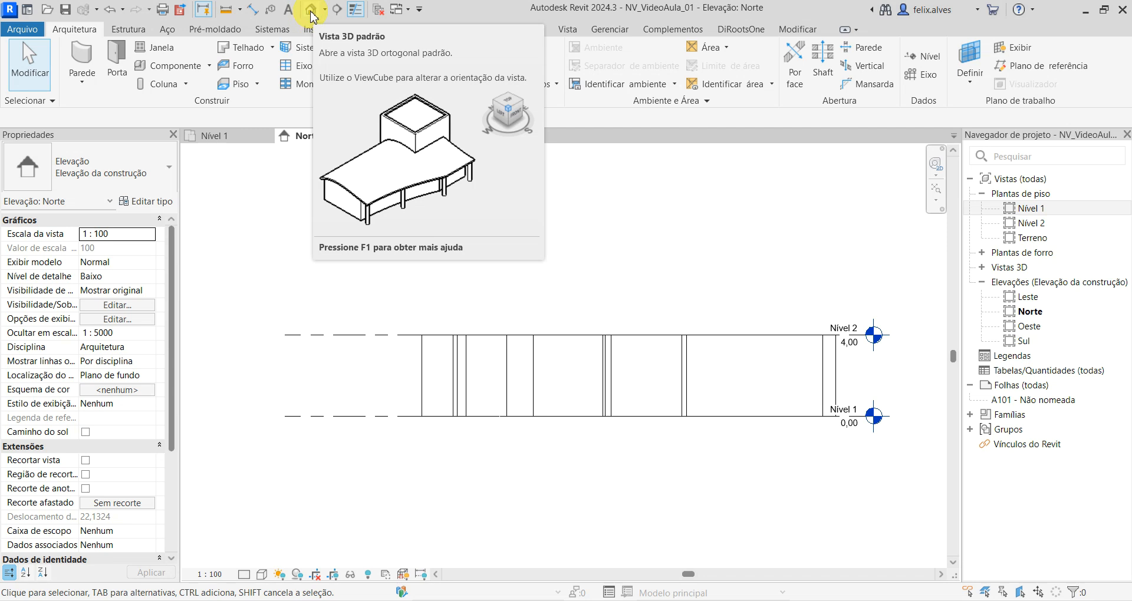
pyautogui.doubleClick(986, 266)
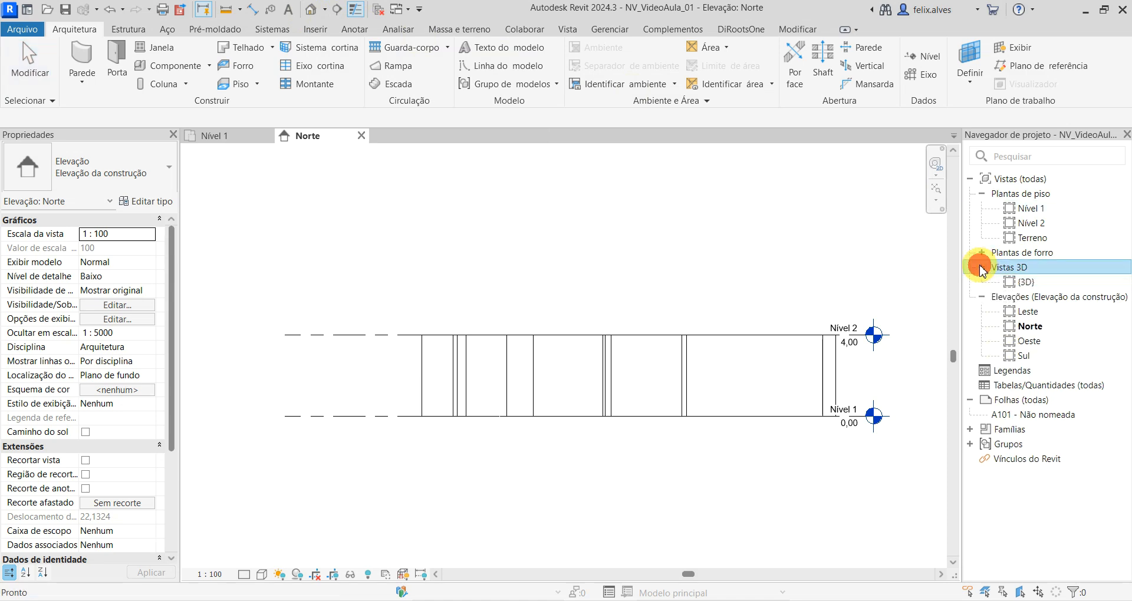
pyautogui.doubleClick(1026, 283)
pyautogui.moveTo(585, 407); pyautogui.dragTo(523, 404, button='middle')
pyautogui.scroll(-1, 531, 501)
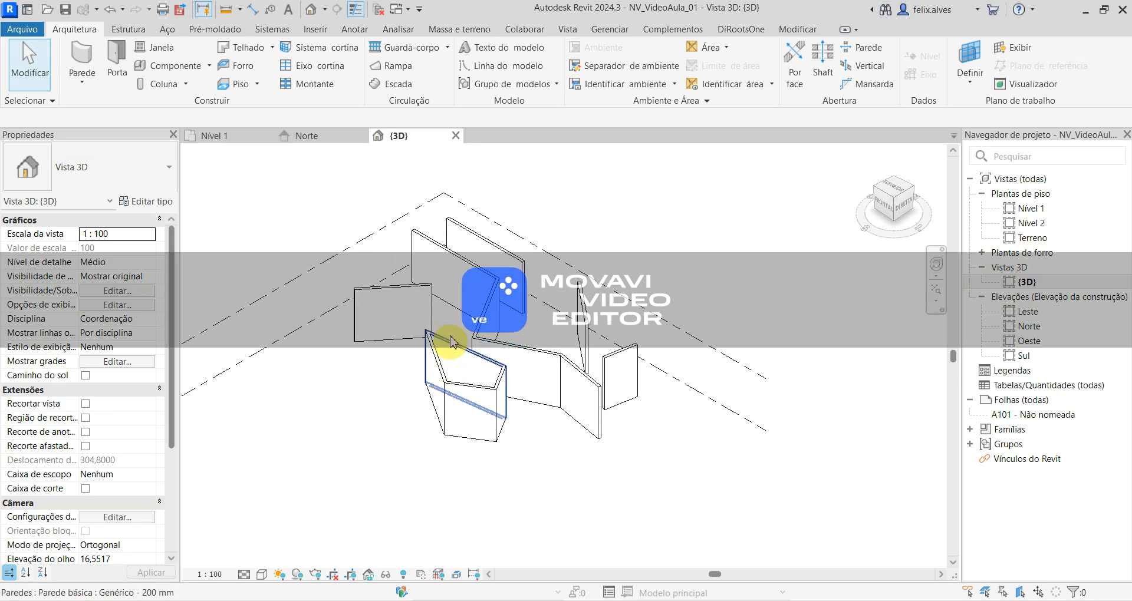
# - Select the zigzag's end wall in 3D and stretch it with its shape handles to about 1.6 m high and 8.2 m long
pyautogui.click(586, 395)
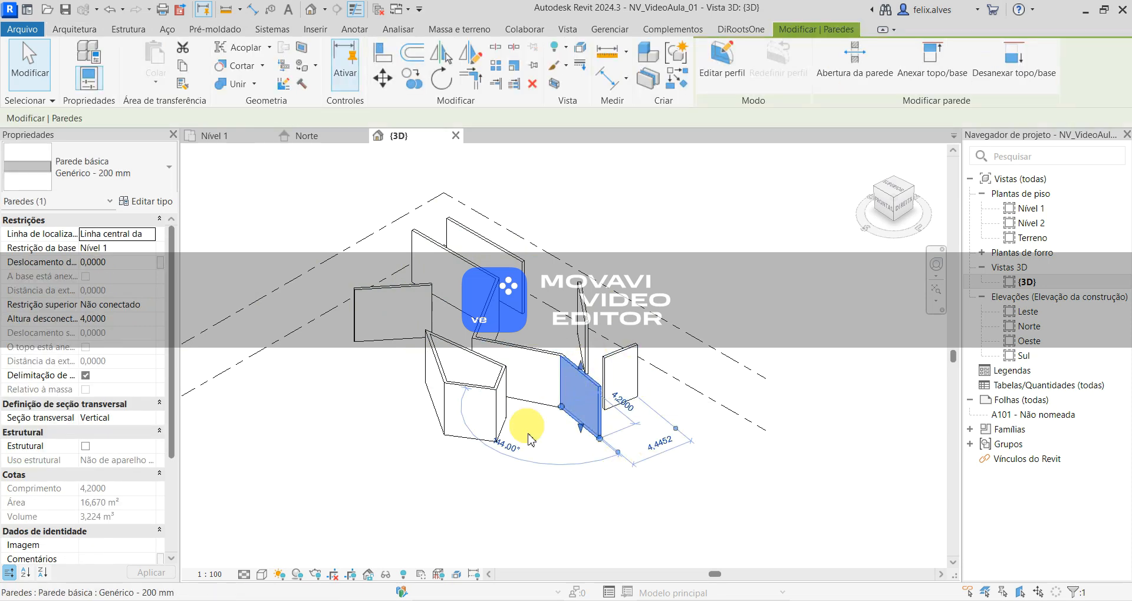
pyautogui.scroll(1, 560, 454)
pyautogui.scroll(1, 560, 454)
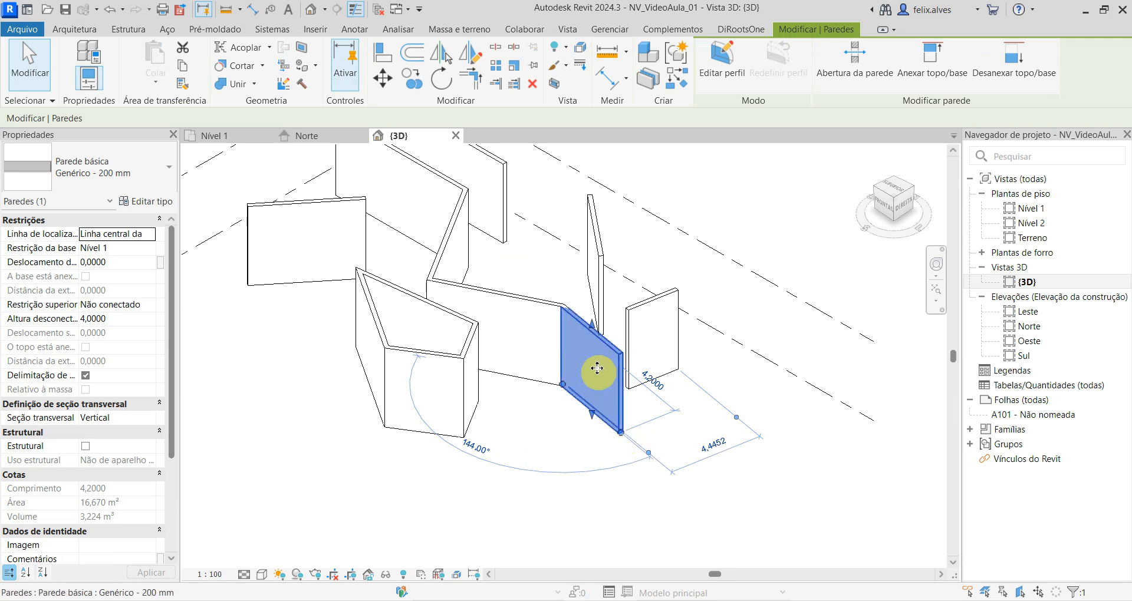
pyautogui.moveTo(593, 329); pyautogui.dragTo(613, 269)
pyautogui.moveTo(619, 435)
pyautogui.mouseDown()
pyautogui.moveTo(599, 392)
pyautogui.moveTo(584, 386)
pyautogui.moveTo(564, 426)
pyautogui.moveTo(528, 414)
pyautogui.moveTo(635, 423)
pyautogui.mouseUp()
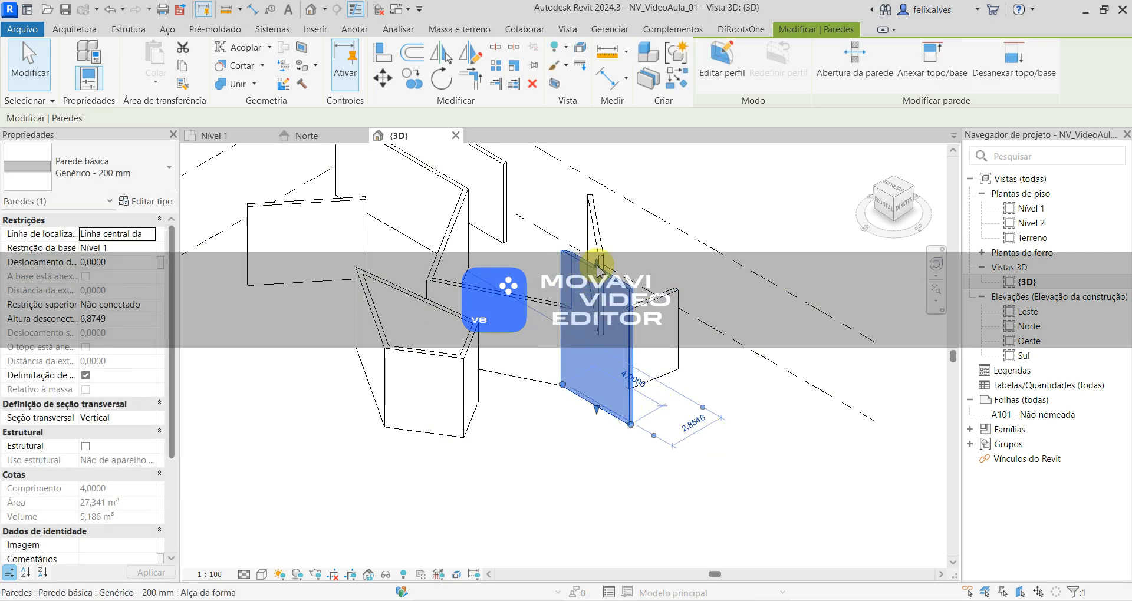
pyautogui.moveTo(597, 265); pyautogui.dragTo(731, 534)
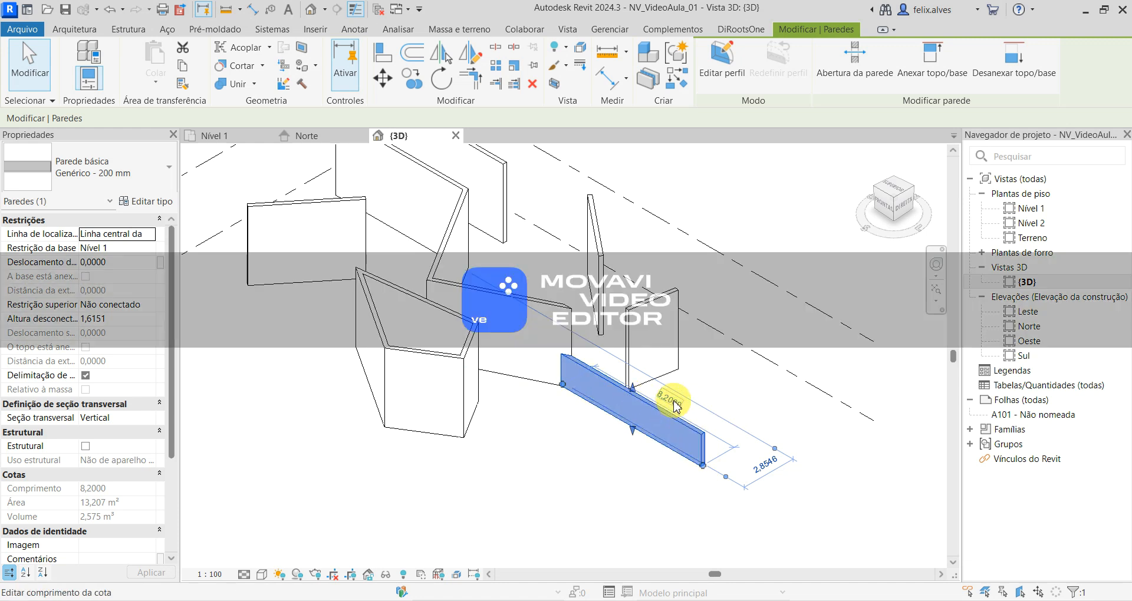
# - Set the length of the low end wall of the zigzag to 3 m and clear the selection
pyautogui.click(672, 402)
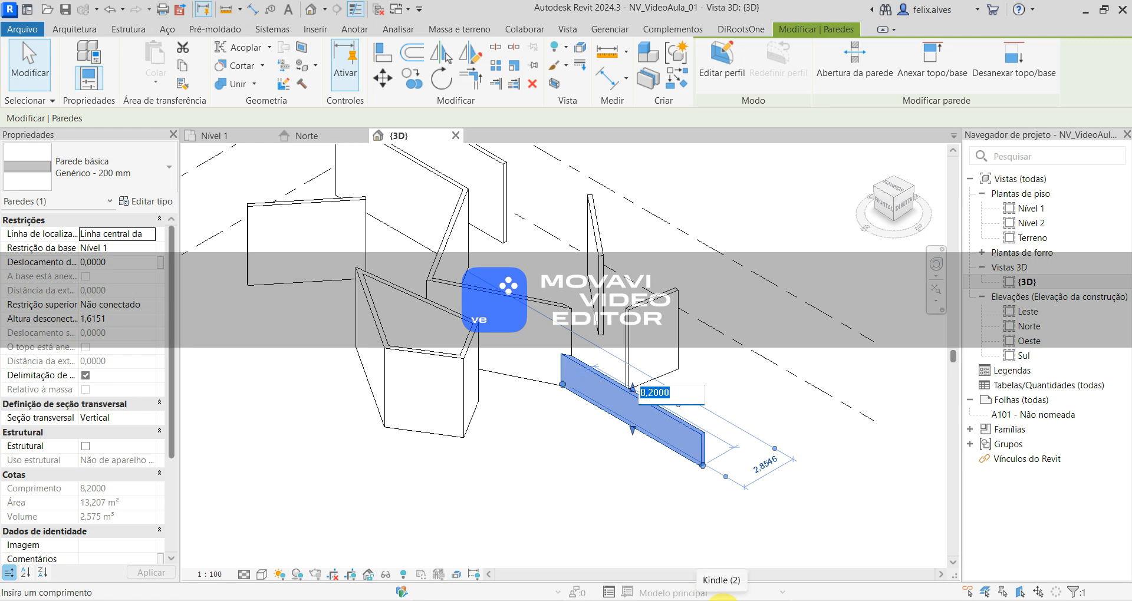
pyautogui.press('Return')
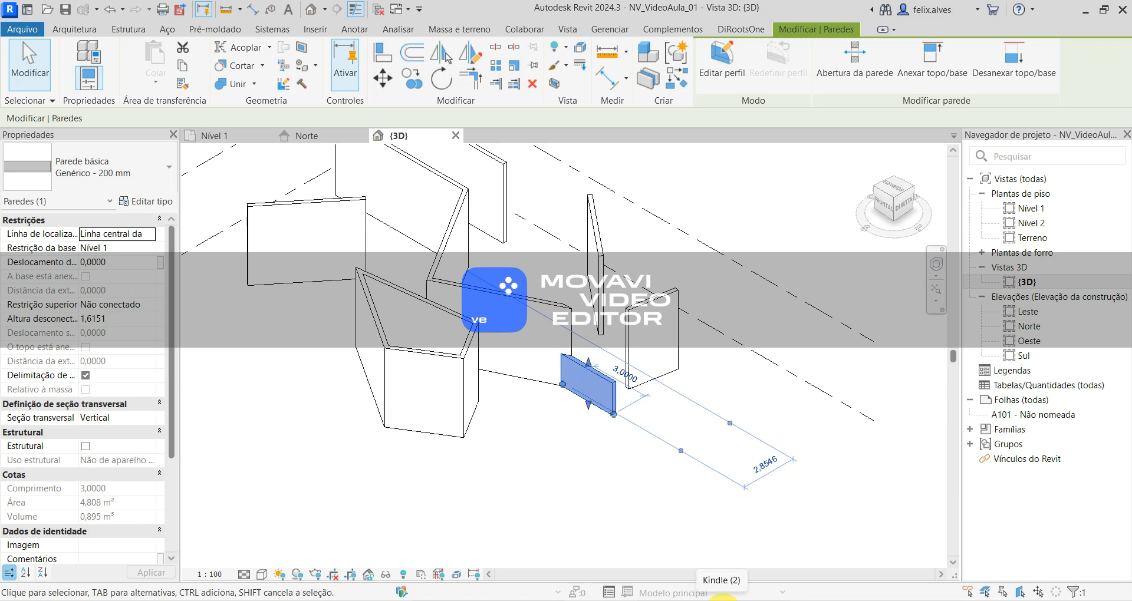
pyautogui.click(529, 522)
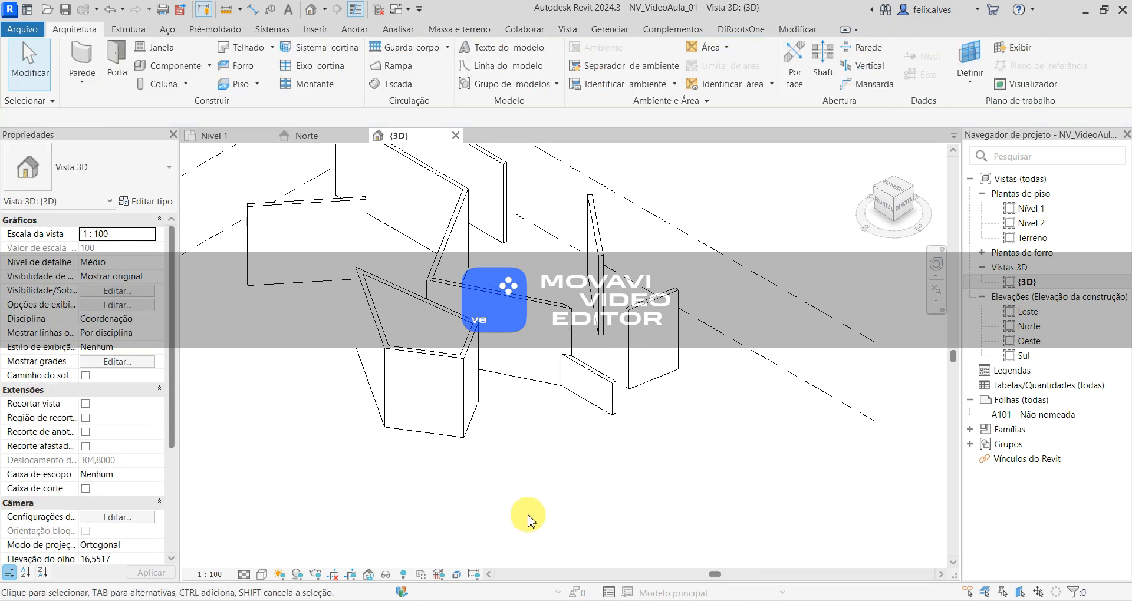
# - In the Nível 1 plan, set the distance from the zigzag's third wall to the detached diagonal wall above it to 6 m
pyautogui.click(243, 134)
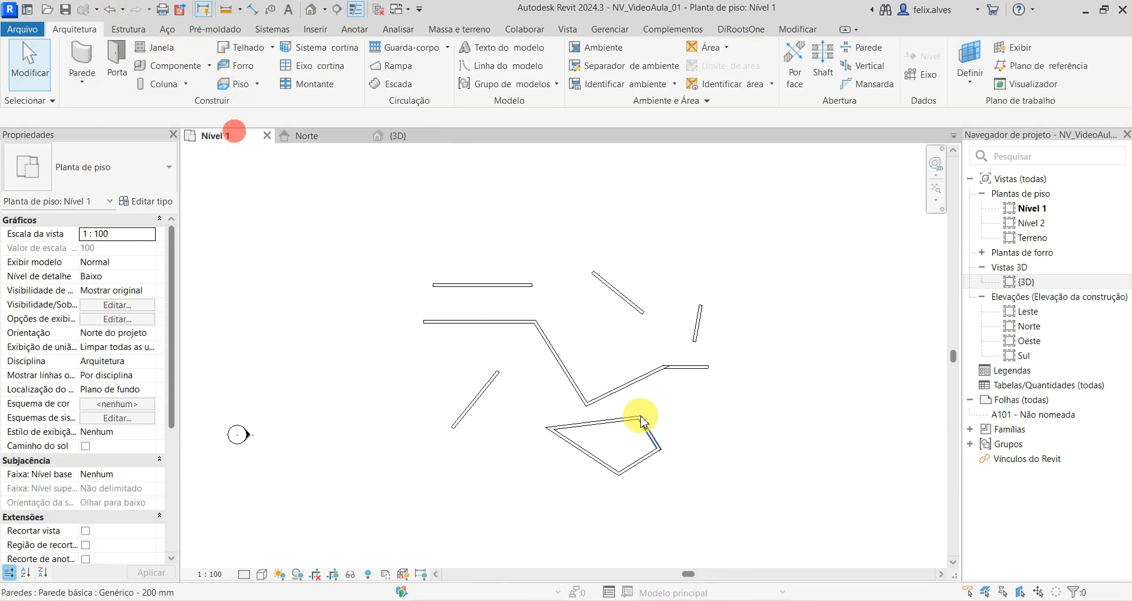
pyautogui.click(640, 380)
pyautogui.click(701, 294)
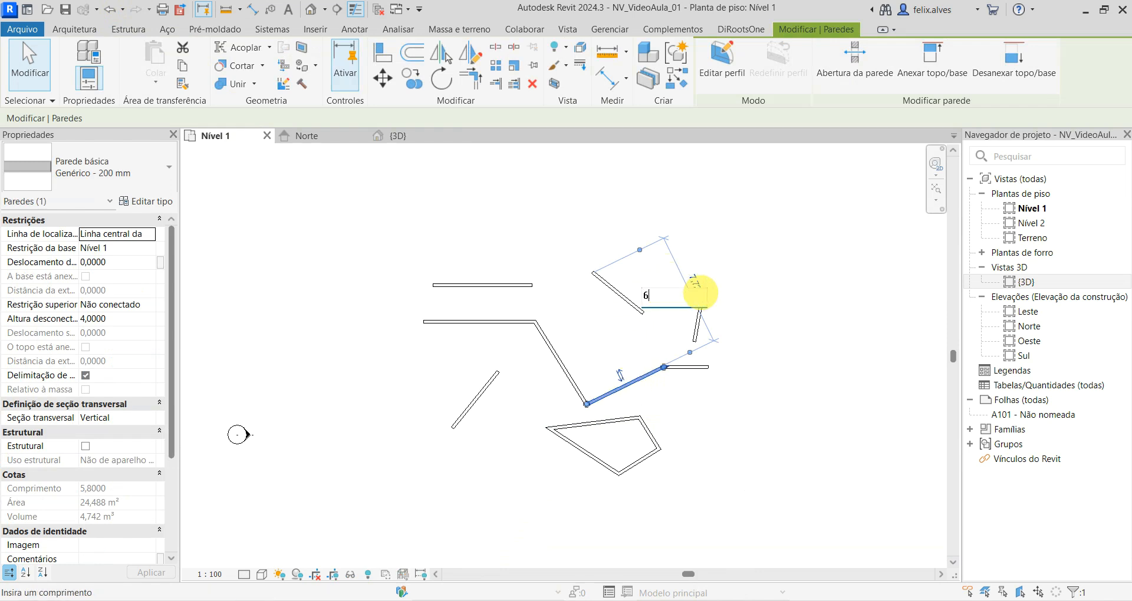
pyautogui.write('6')
pyautogui.press('Return')
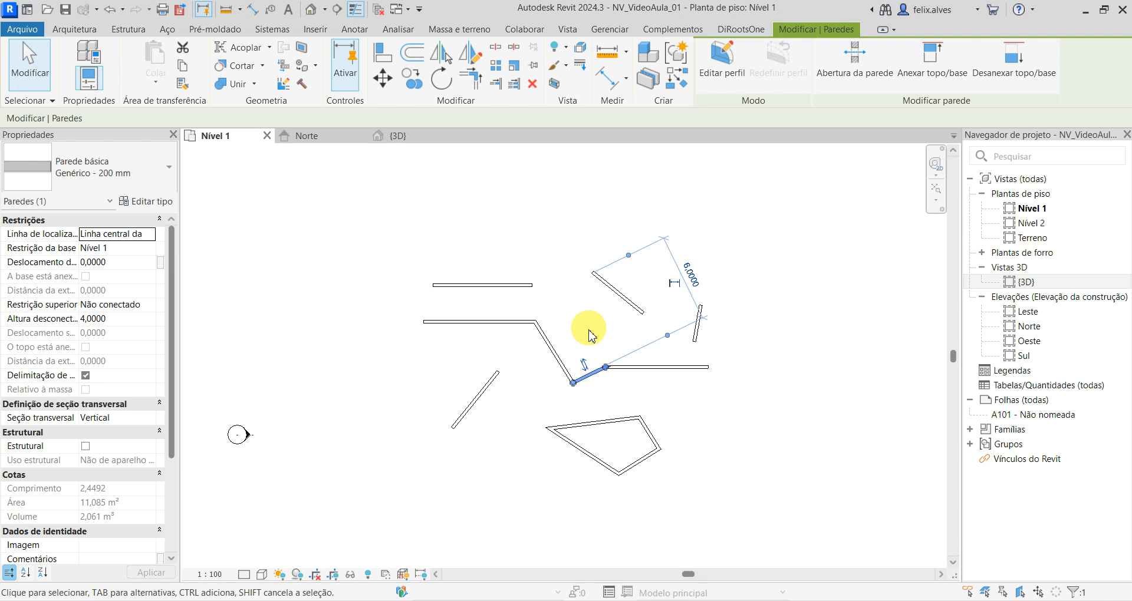
# - Set the distance between the zigzag's second wall and the corner of the closed wall loop to 6 m and deselect it
pyautogui.click(558, 362)
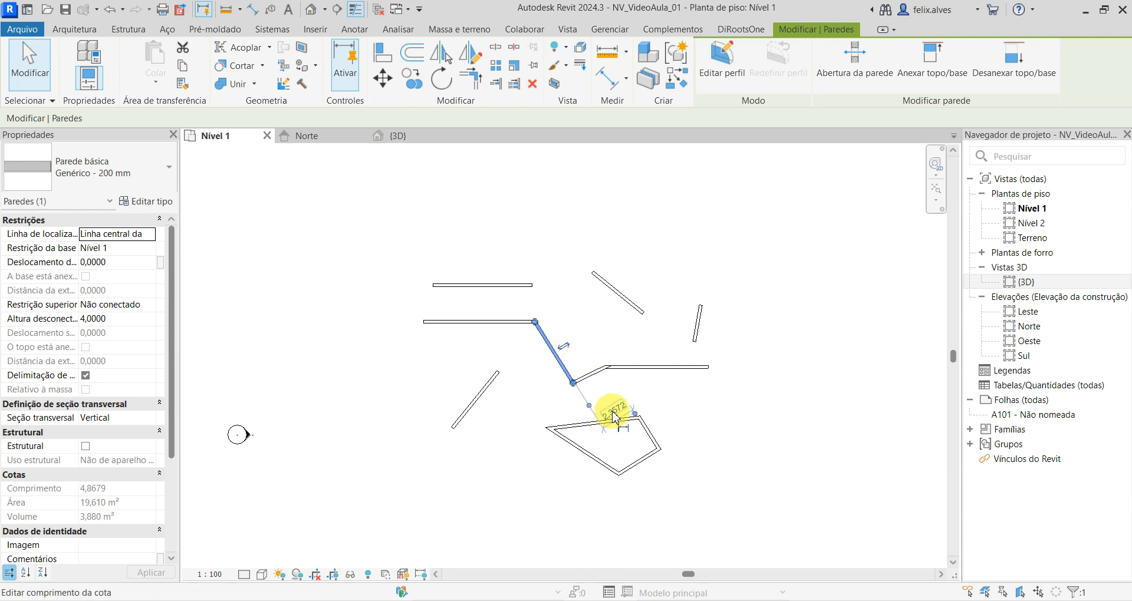
pyautogui.write('6')
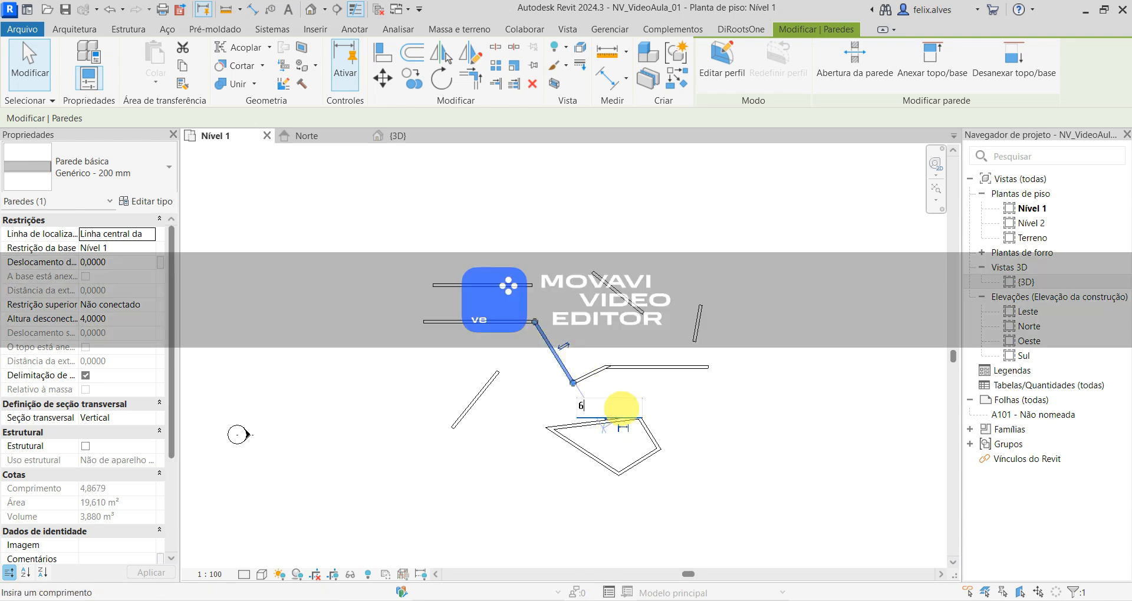
pyautogui.press('Return')
pyautogui.press('Escape')
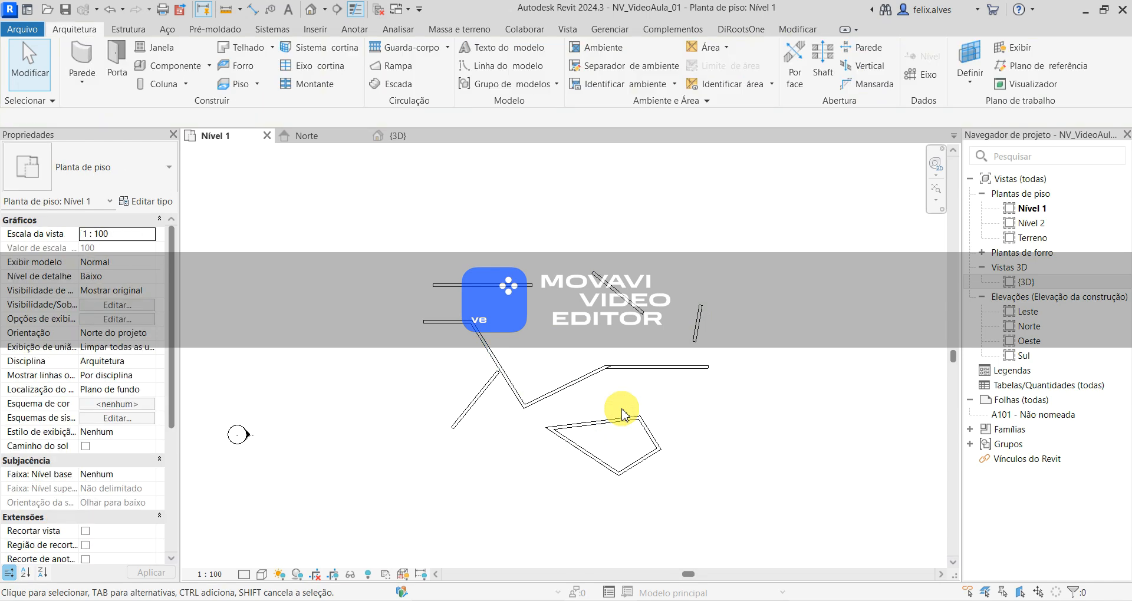
# - Compare the walls in the {3D}, Norte and Nível 1 views, and select the detached horizontal wall in the Norte elevation
pyautogui.click(392, 136)
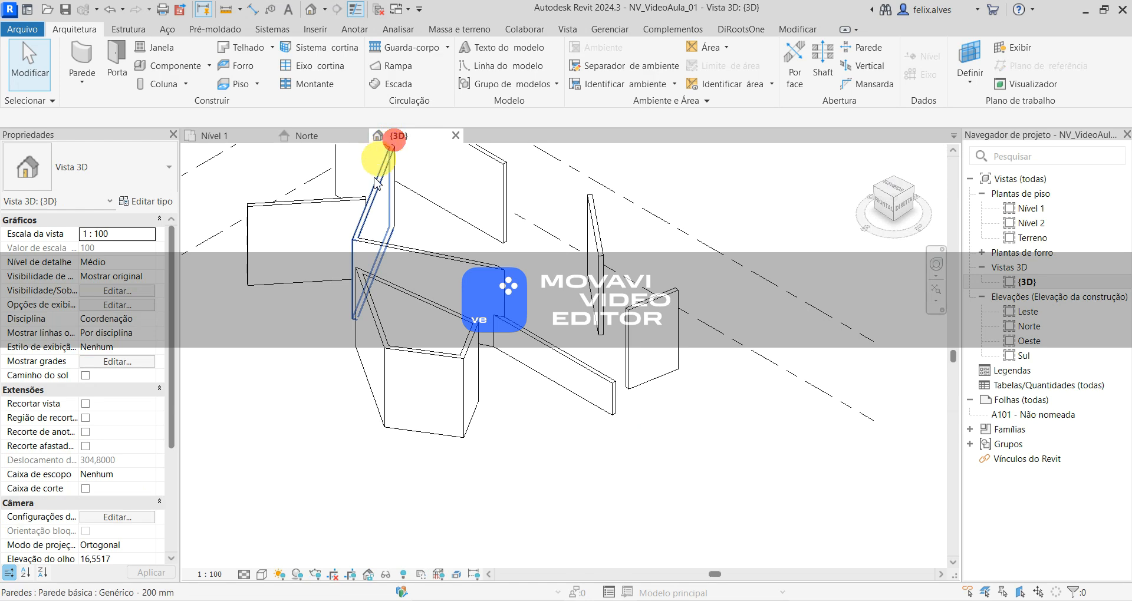
pyautogui.click(310, 135)
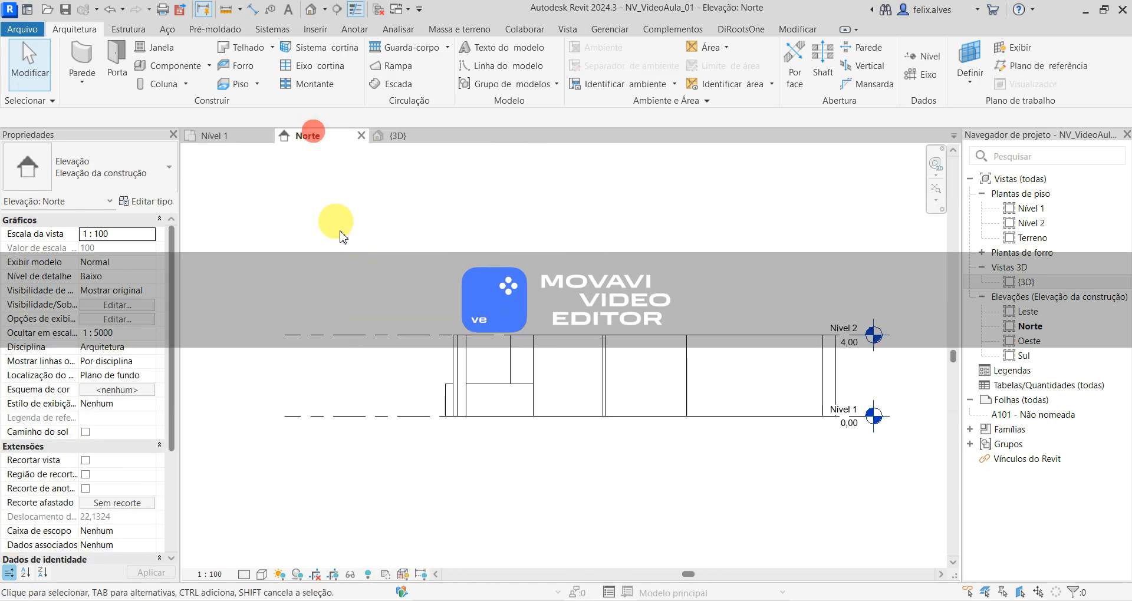
pyautogui.click(224, 137)
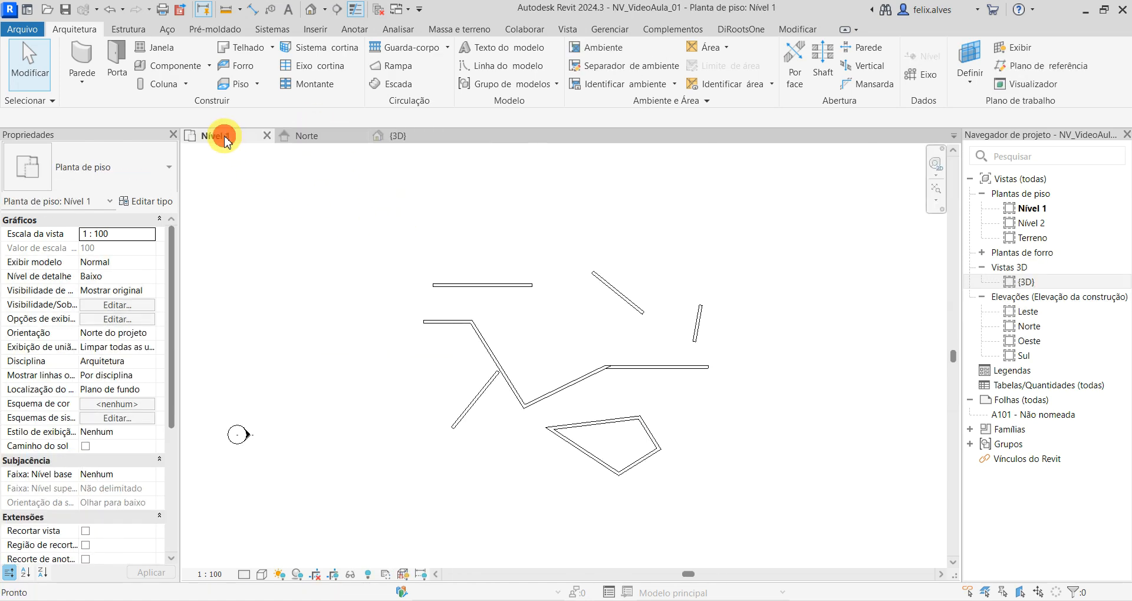
pyautogui.click(328, 136)
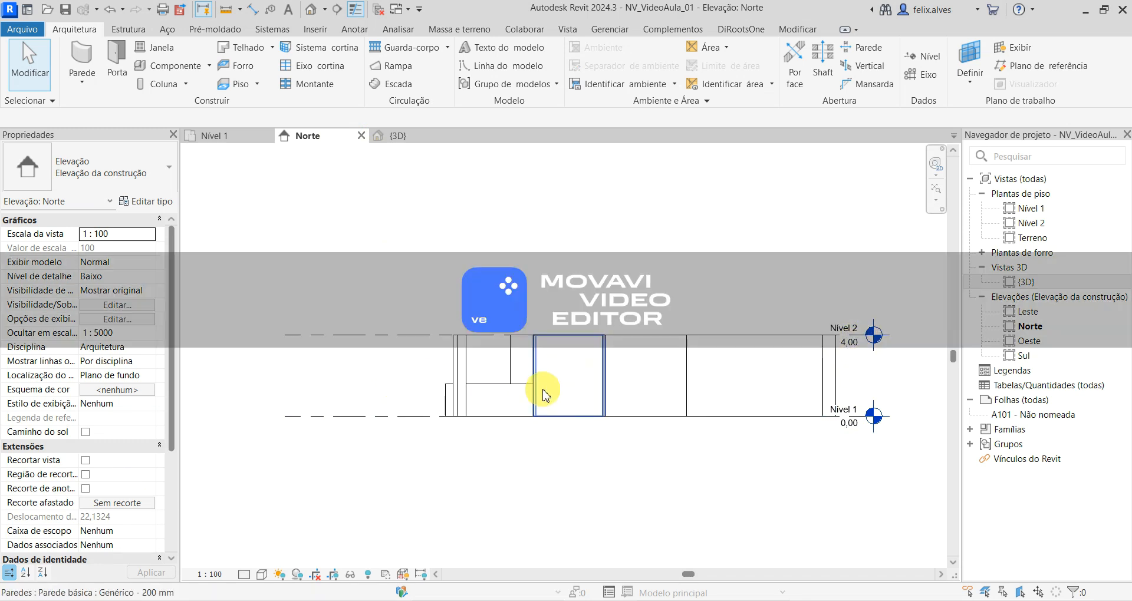
pyautogui.click(719, 368)
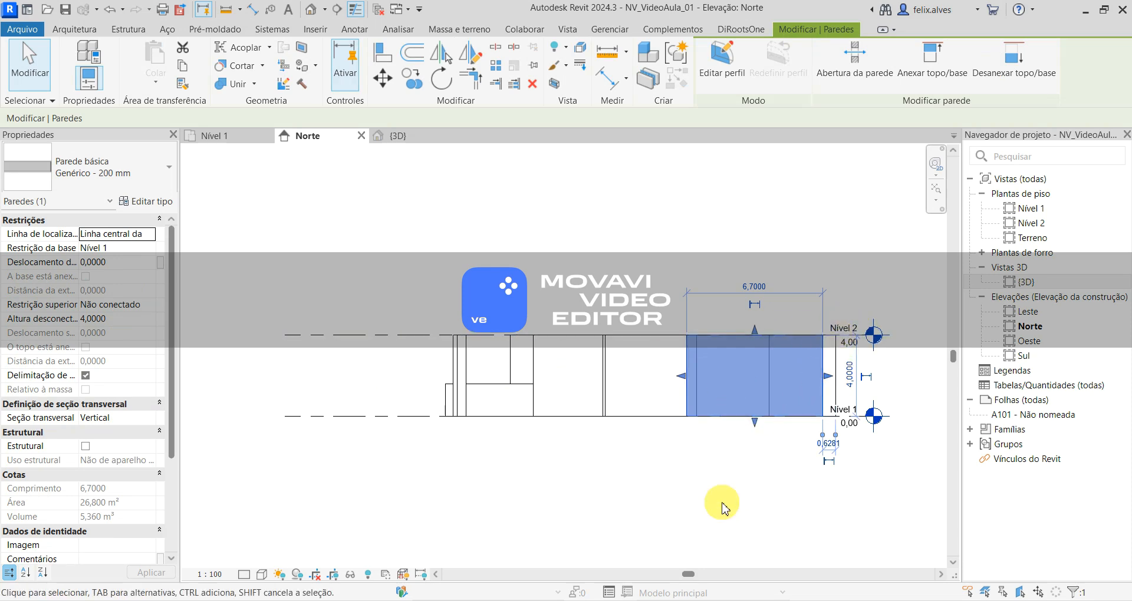
# - Clear the selection in the Norte elevation and delete all the walls from the Nível 1 floor plan
pyautogui.press('Escape')
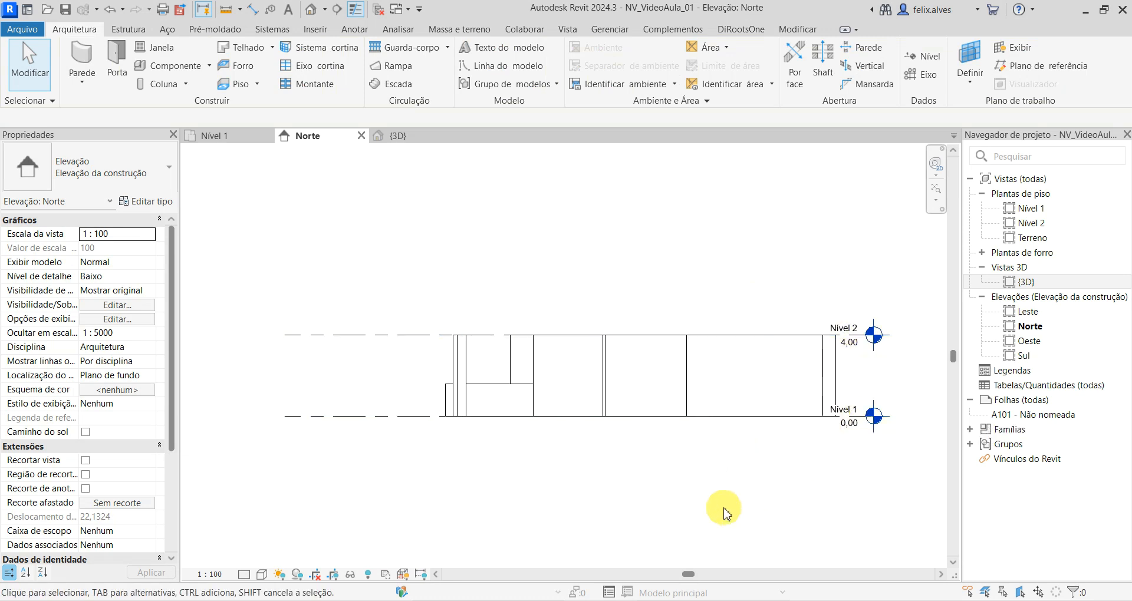
pyautogui.click(232, 136)
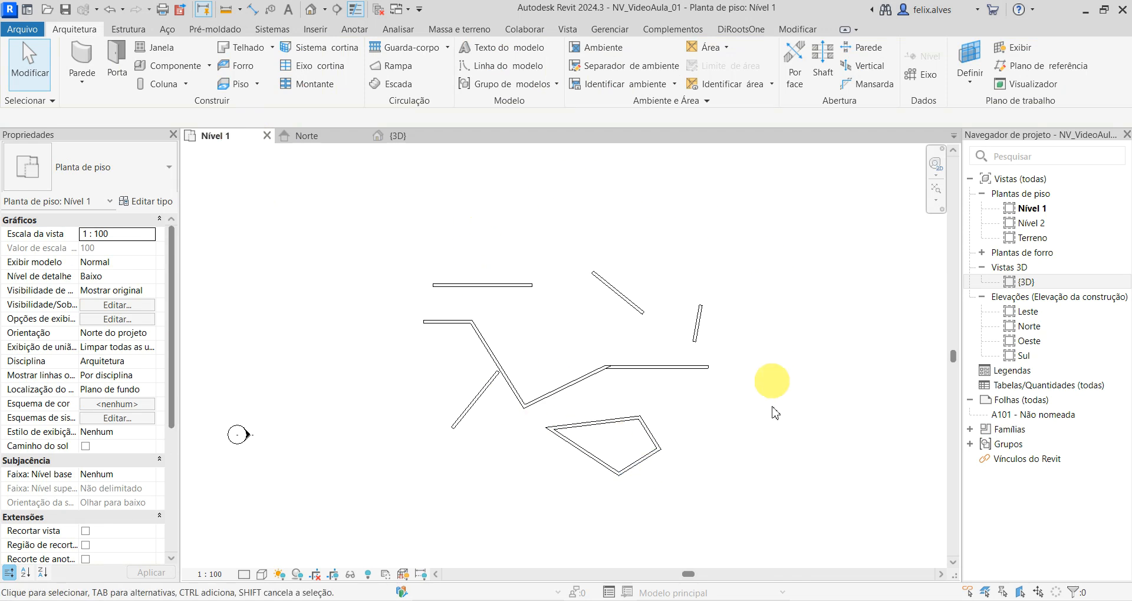
pyautogui.click(347, 203)
pyautogui.moveTo(355, 199); pyautogui.dragTo(823, 529)
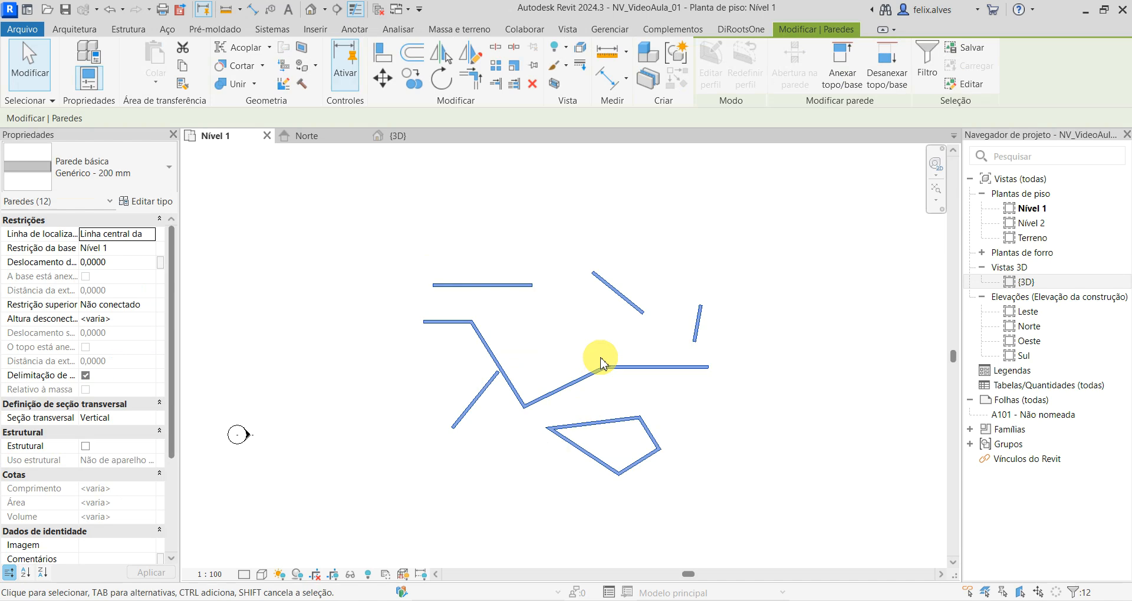
pyautogui.press('Delete')
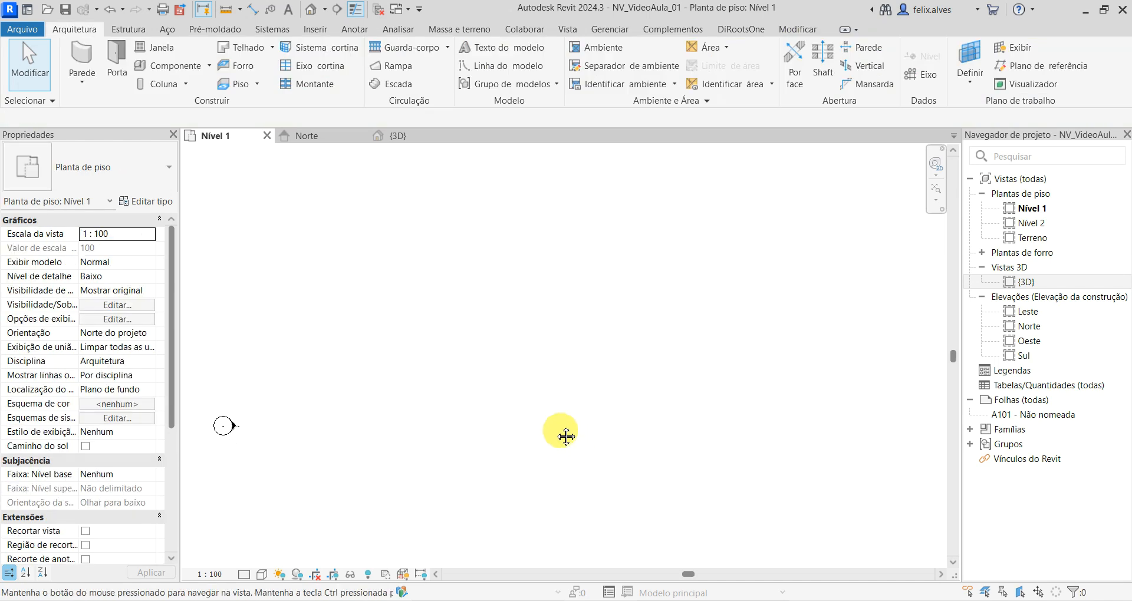
# - Examine the emptied Nível 1 plan with its elevation markers and the level lines in the {3D} view
pyautogui.scroll(-4, 515, 386)
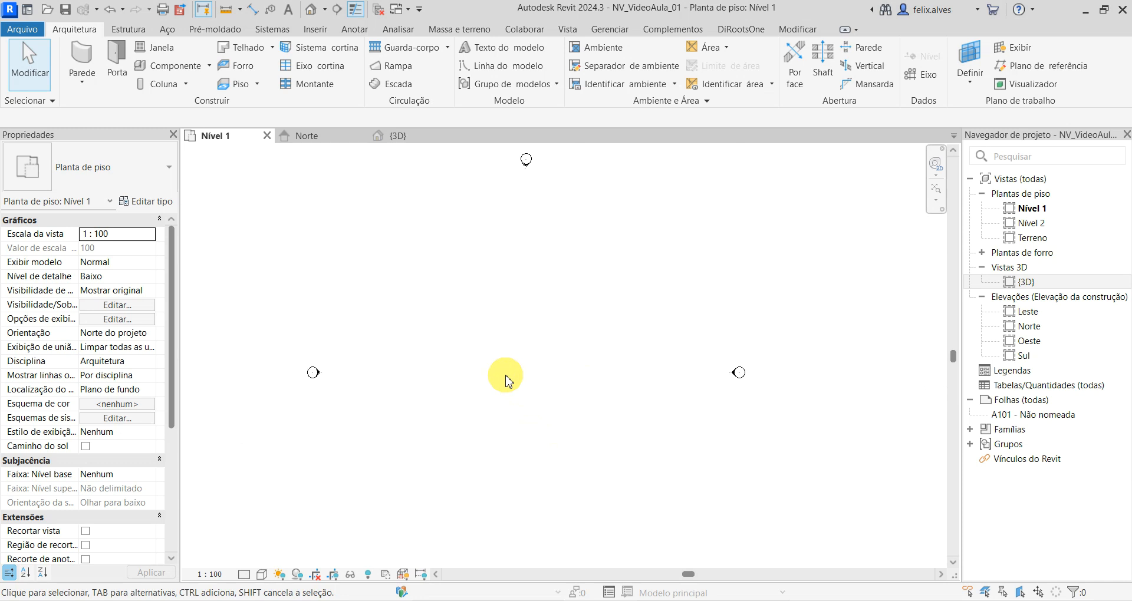
pyautogui.scroll(-1, 571, 369)
pyautogui.moveTo(554, 364); pyautogui.dragTo(568, 346, button='middle')
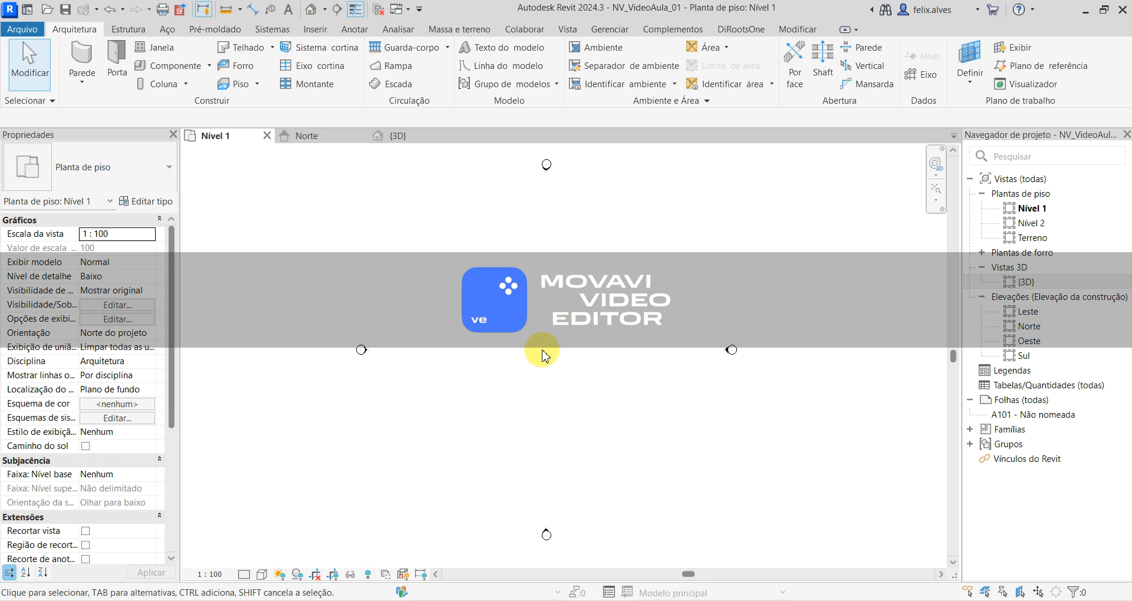
pyautogui.scroll(-2, 542, 353)
pyautogui.scroll(4, 542, 354)
pyautogui.scroll(-4, 538, 352)
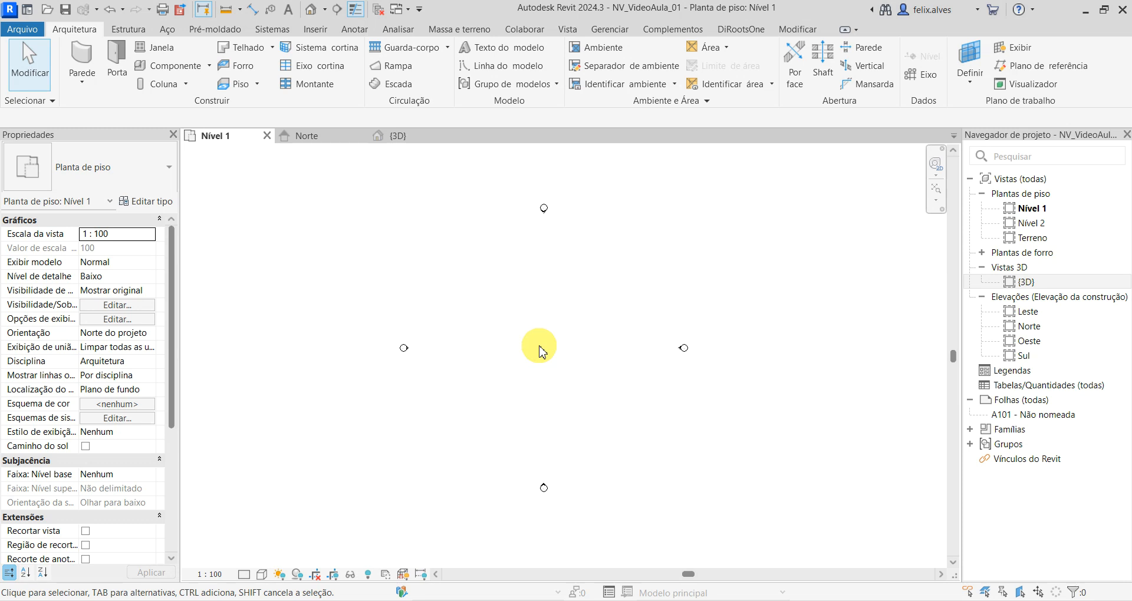
pyautogui.moveTo(542, 351); pyautogui.dragTo(521, 387, button='middle')
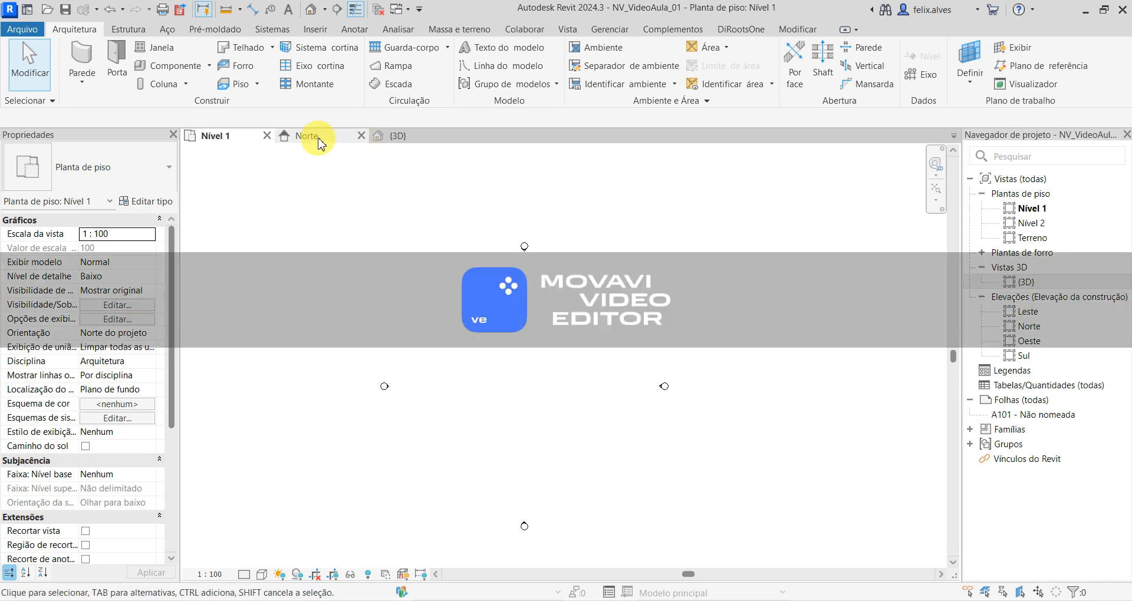
pyautogui.click(410, 139)
pyautogui.scroll(-5, 503, 450)
pyautogui.moveTo(483, 412); pyautogui.dragTo(508, 412, button='middle')
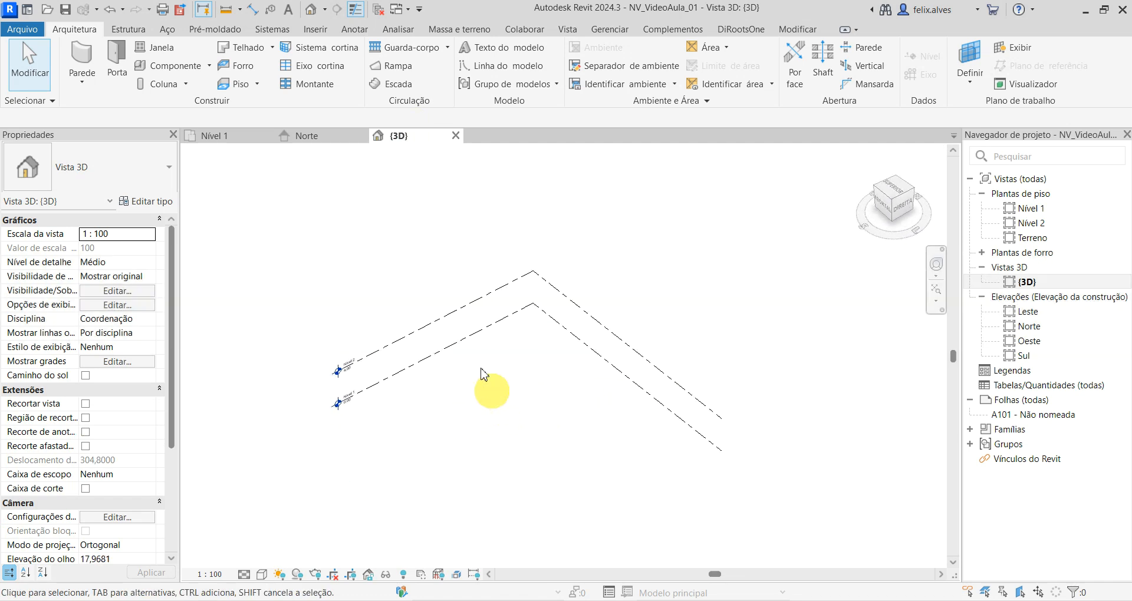
pyautogui.scroll(3, 519, 449)
pyautogui.moveTo(518, 450); pyautogui.dragTo(579, 472, button='middle')
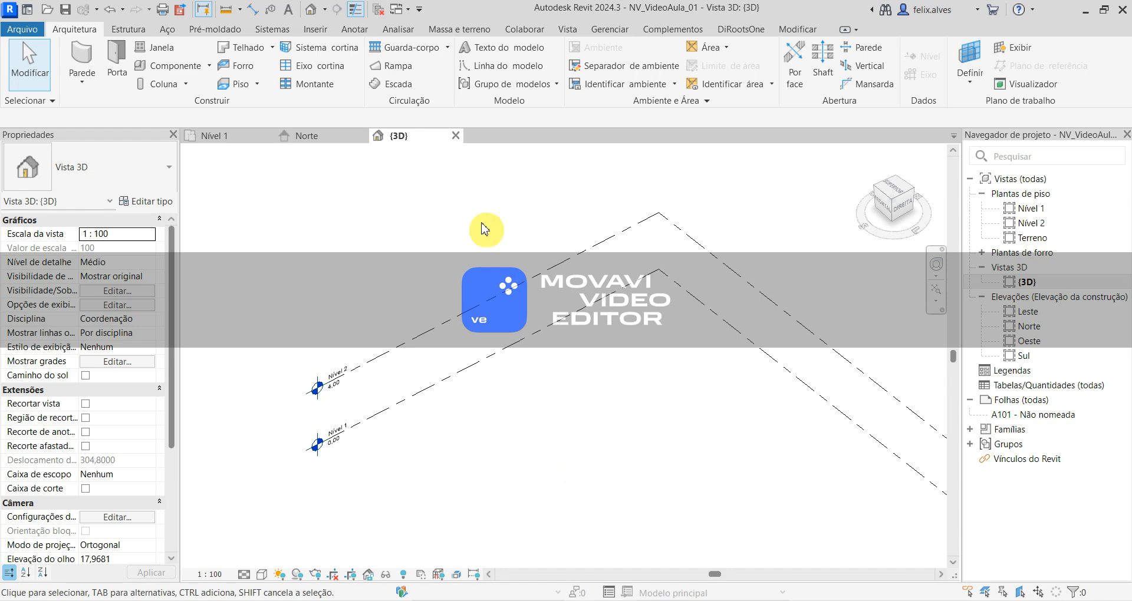
# - Start the Wall command in the Nível 1 plan and choose the basic wall type Genérico - 200 mm
pyautogui.click(235, 138)
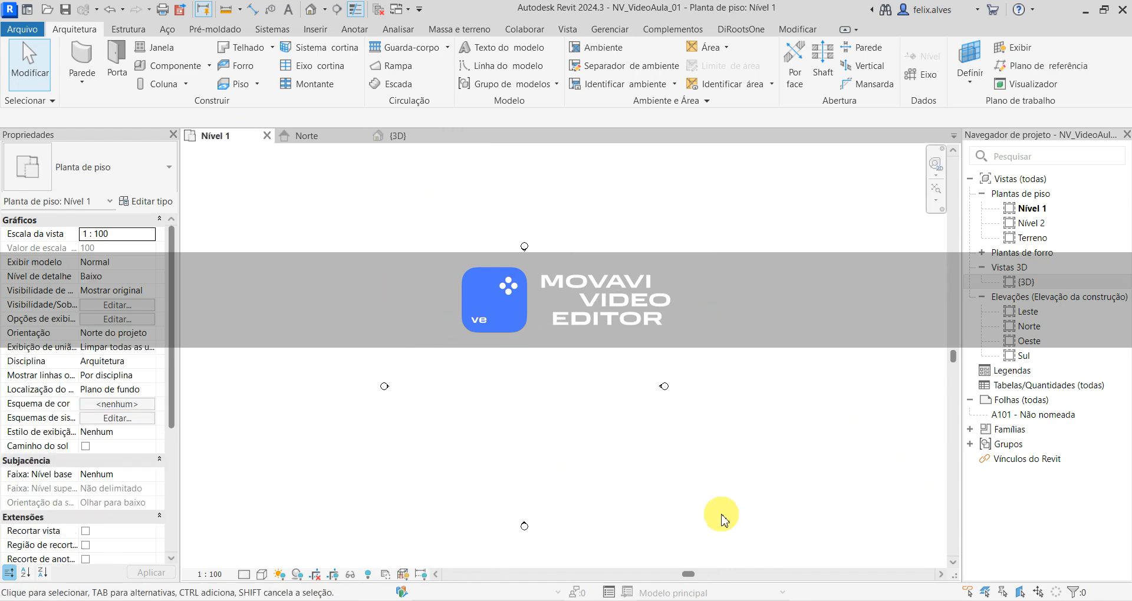
pyautogui.click(82, 59)
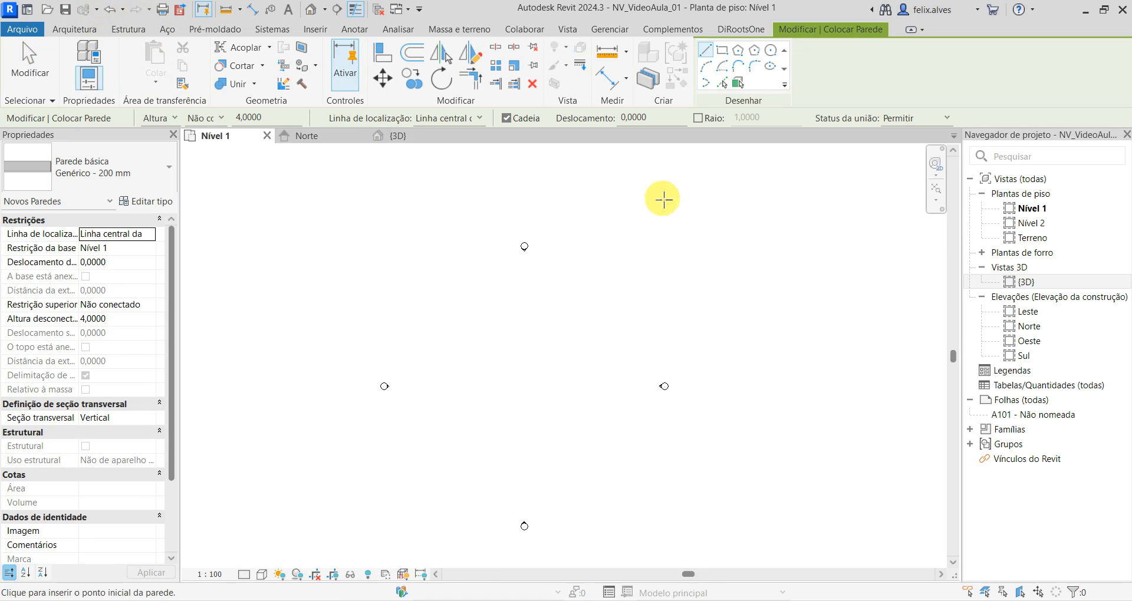
pyautogui.scroll(3, 508, 319)
pyautogui.moveTo(508, 319)
pyautogui.mouseDown(button='middle')
pyautogui.moveTo(505, 290)
pyautogui.moveTo(521, 281)
pyautogui.mouseUp(button='middle')
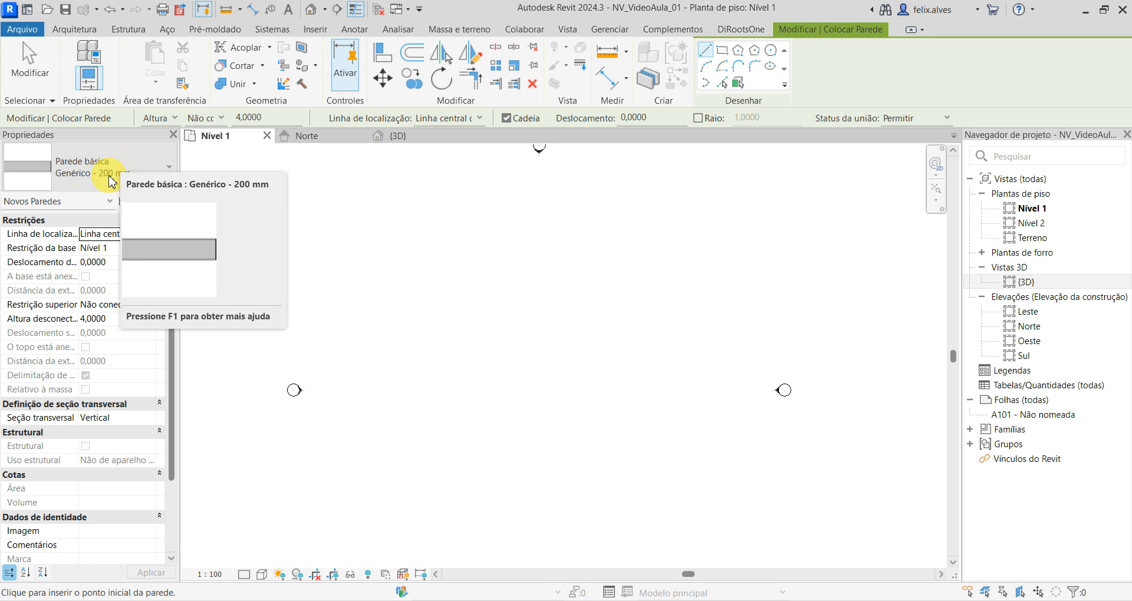
pyautogui.click(147, 168)
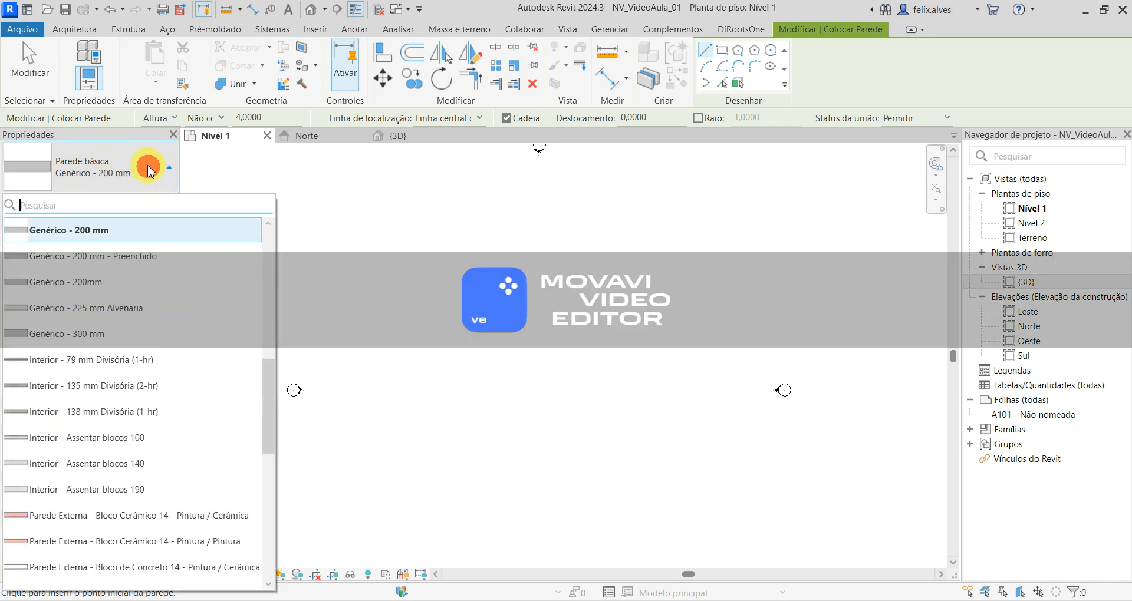
pyautogui.scroll(-5, 113, 268)
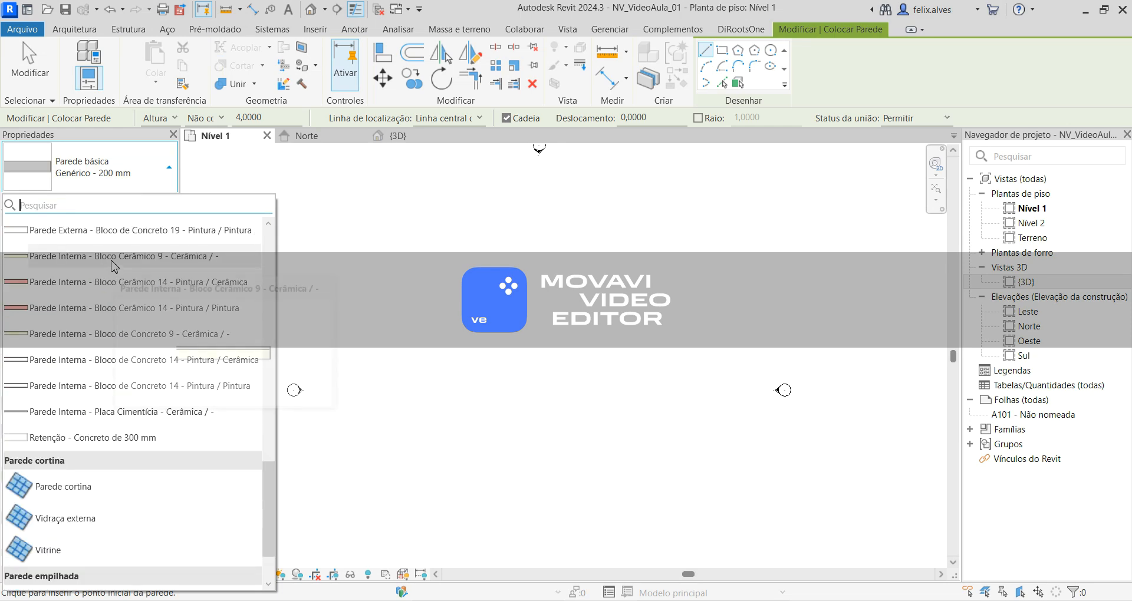
pyautogui.scroll(2, 113, 268)
pyautogui.scroll(8, 114, 267)
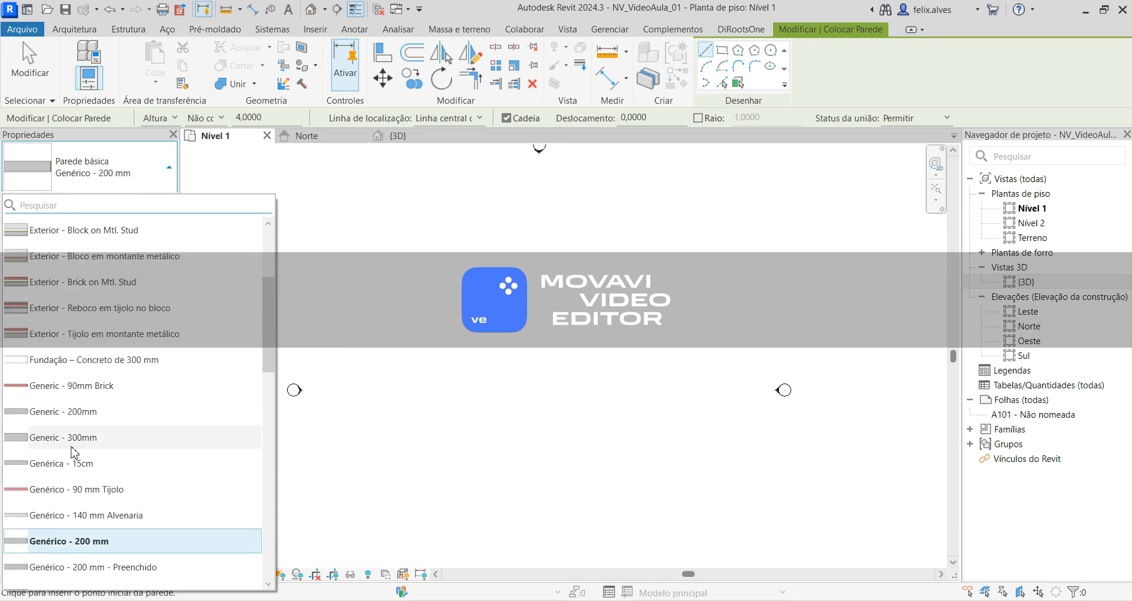
pyautogui.moveTo(148, 541)
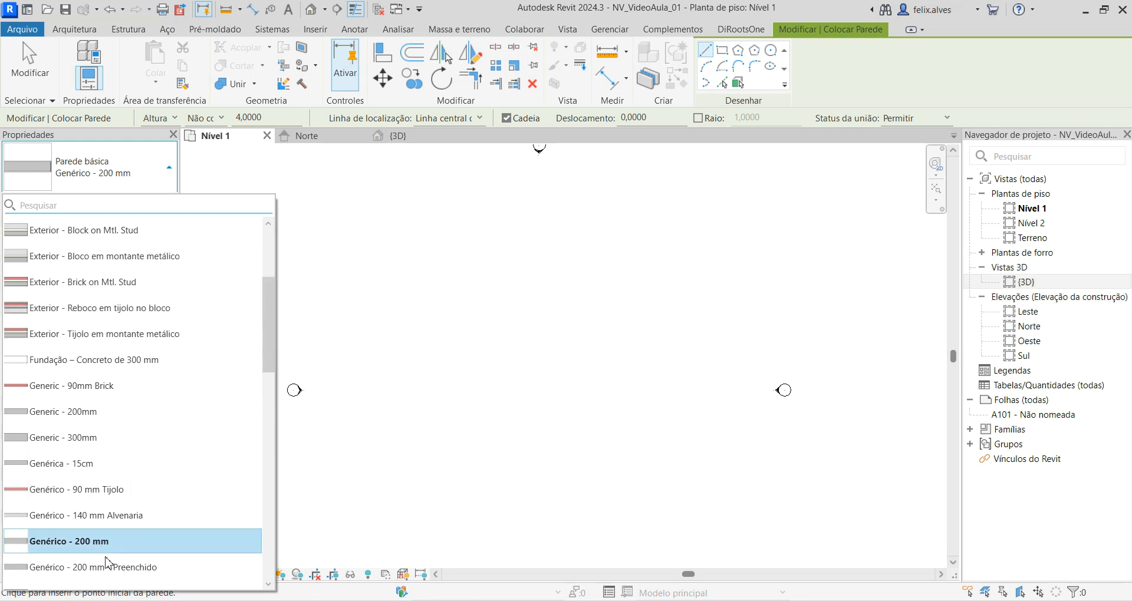
pyautogui.moveTo(94, 546)
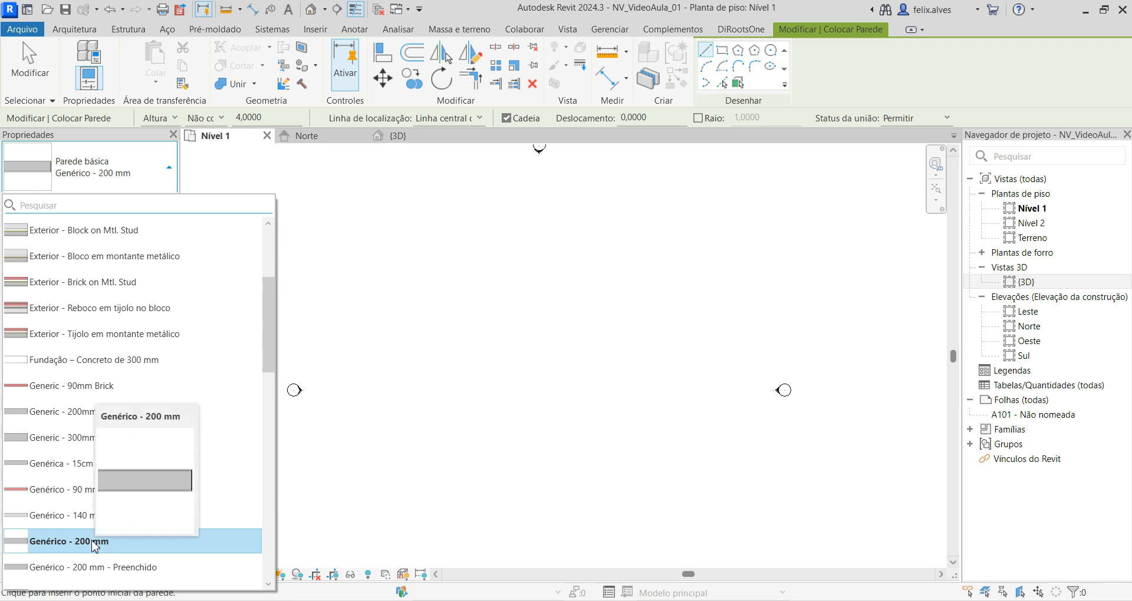
pyautogui.click(95, 542)
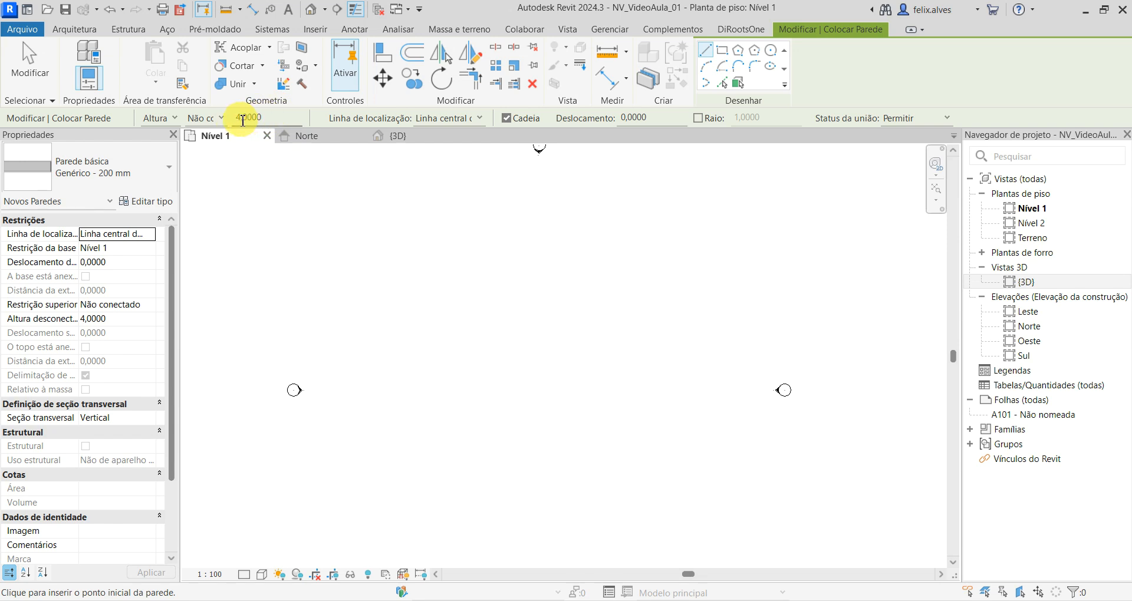
# - Set the unconnected height of the new walls to 2,85 m and apply it
pyautogui.click(241, 121)
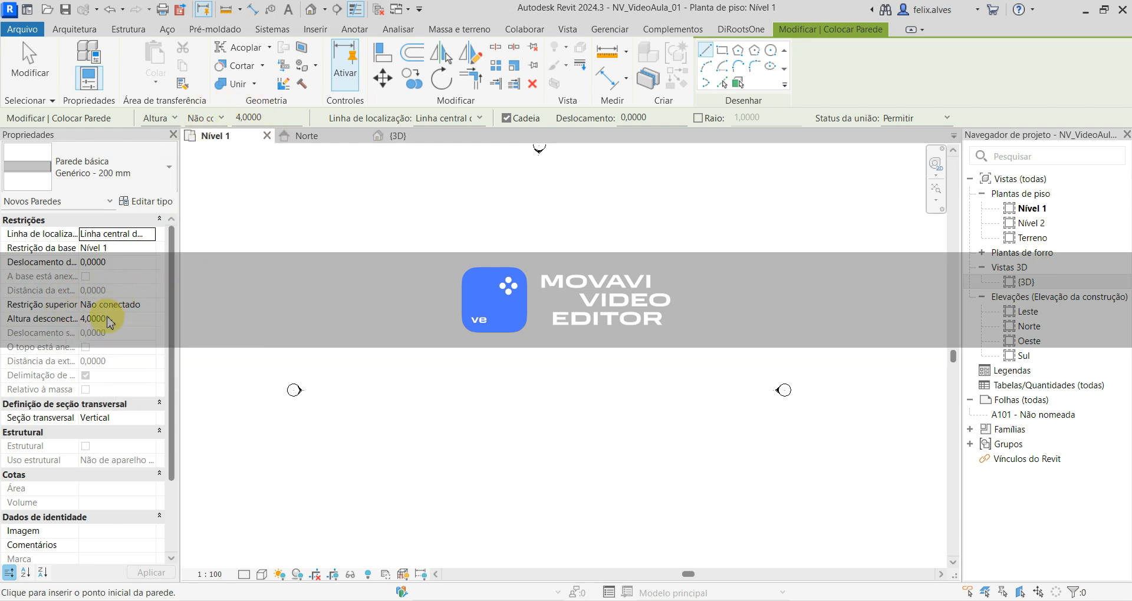
pyautogui.click(115, 320)
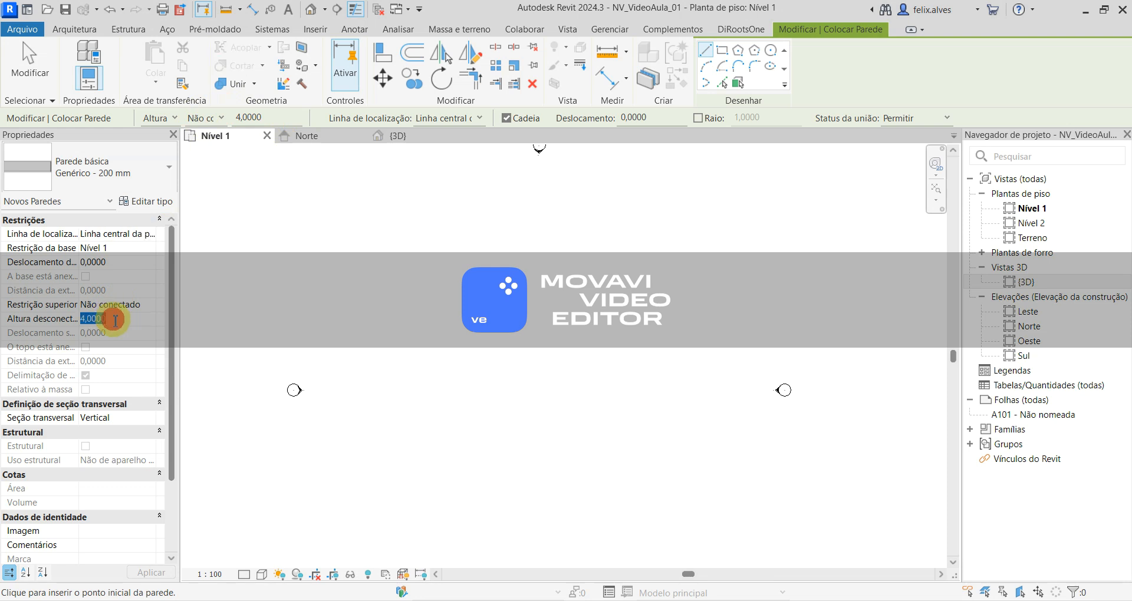
pyautogui.write('2,85m')
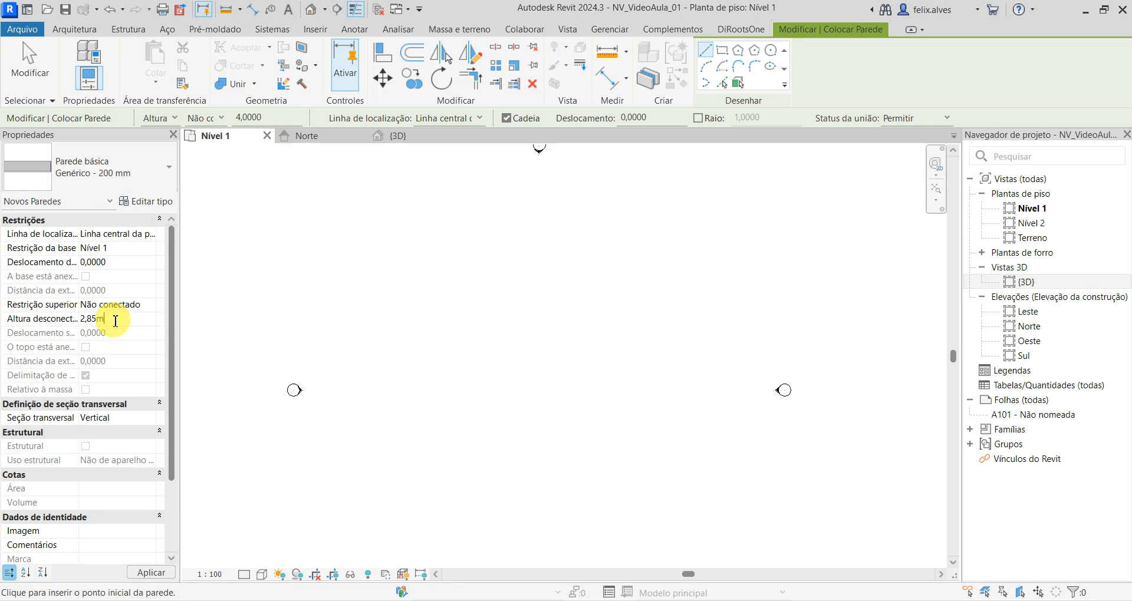
pyautogui.click(154, 572)
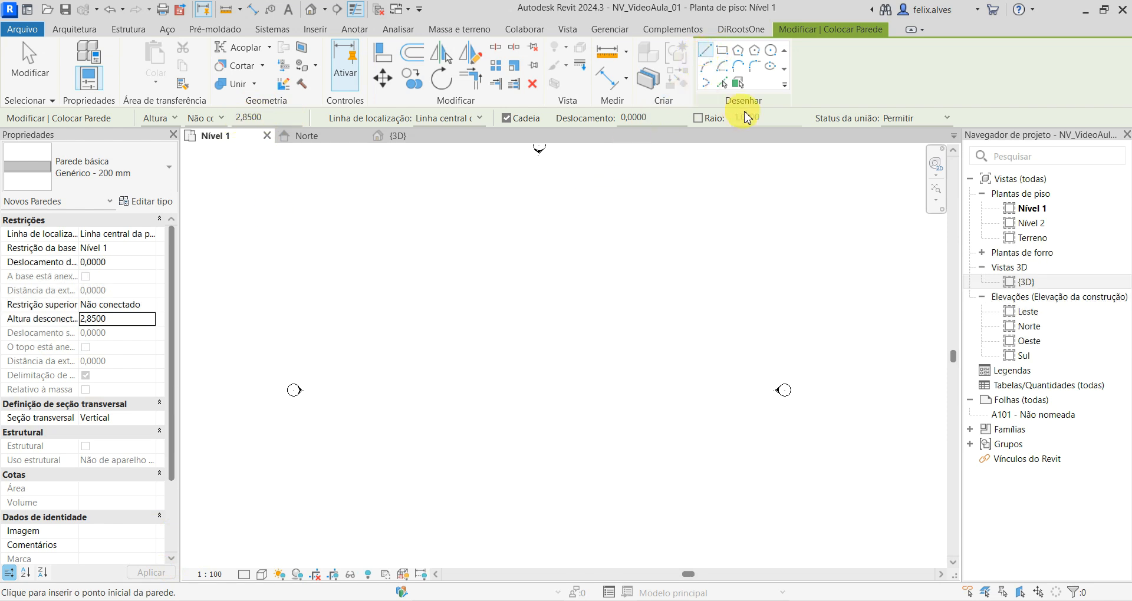
# - Draw a rectangle of walls about 10 m by 7 m between the elevation markers and end the Wall command
pyautogui.click(723, 53)
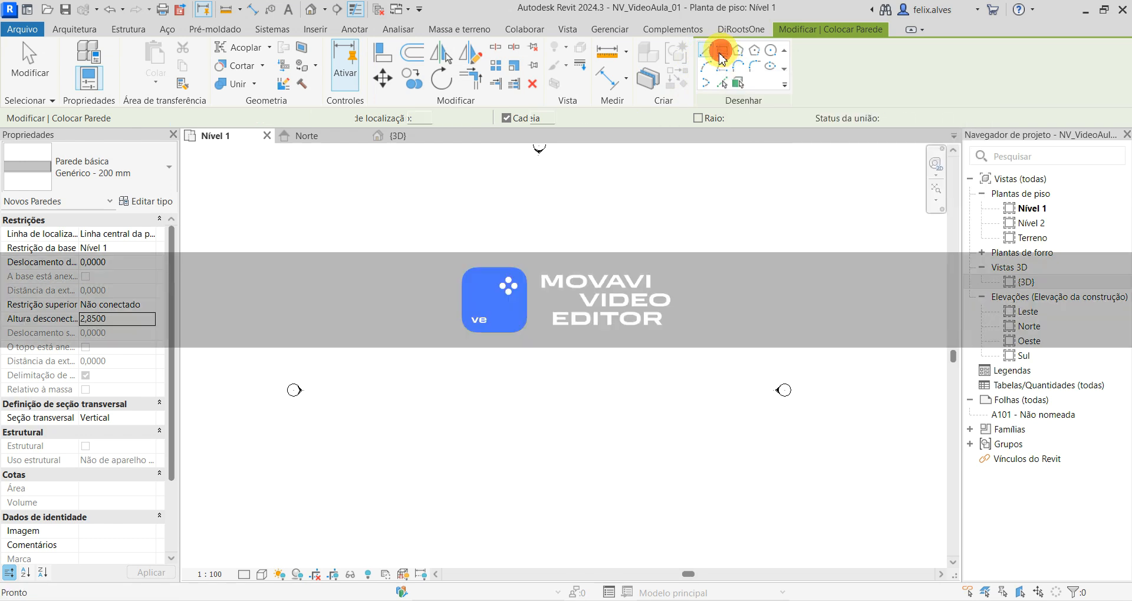
pyautogui.click(467, 347)
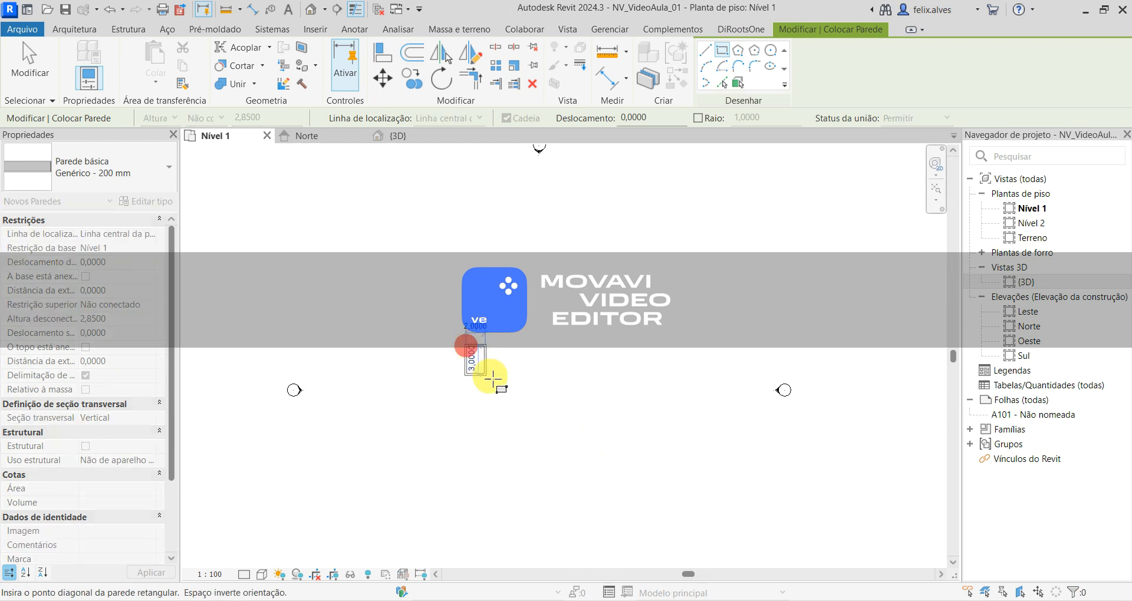
pyautogui.scroll(2, 554, 417)
pyautogui.moveTo(554, 417); pyautogui.dragTo(605, 448, button='middle')
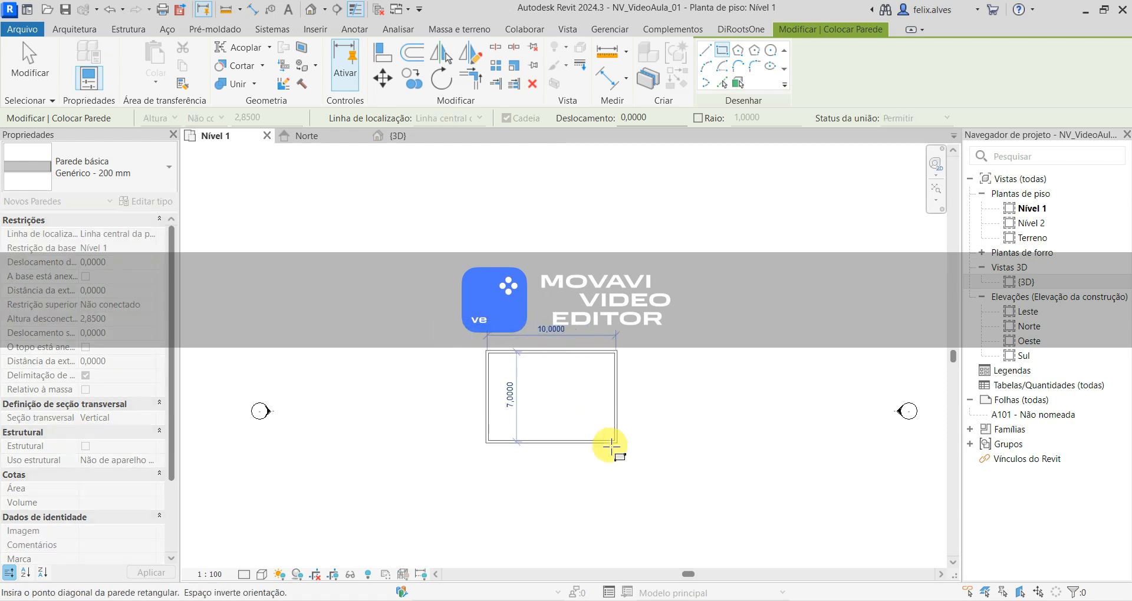
pyautogui.click(611, 446)
pyautogui.scroll(5, 478, 462)
pyautogui.moveTo(574, 412); pyautogui.dragTo(434, 466, button='middle')
pyautogui.scroll(-2, 434, 467)
pyautogui.scroll(-3, 434, 464)
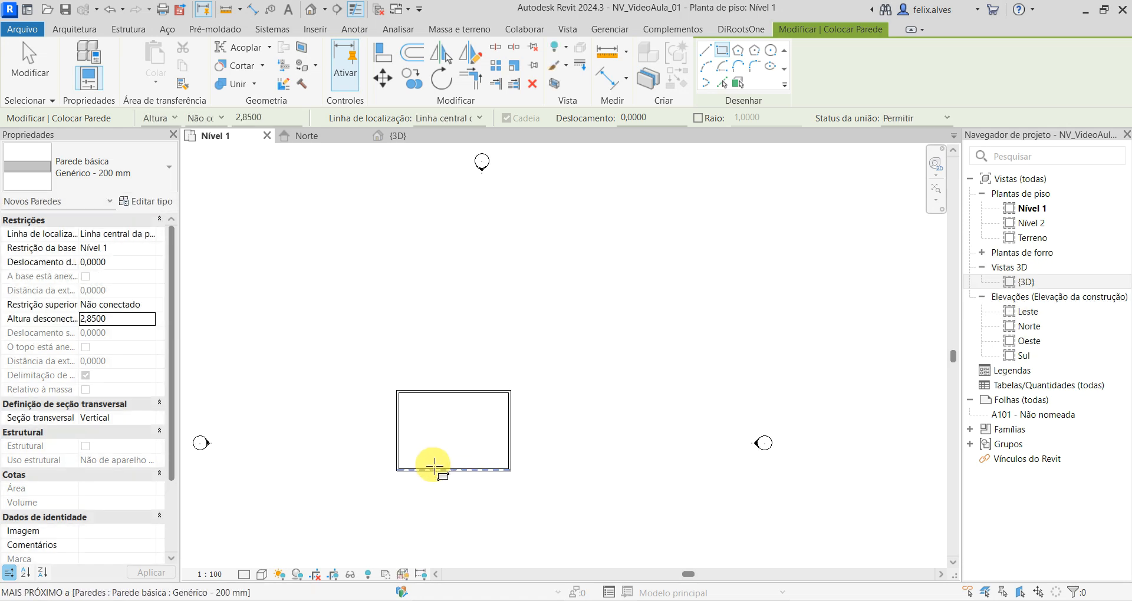
pyautogui.press('Escape')
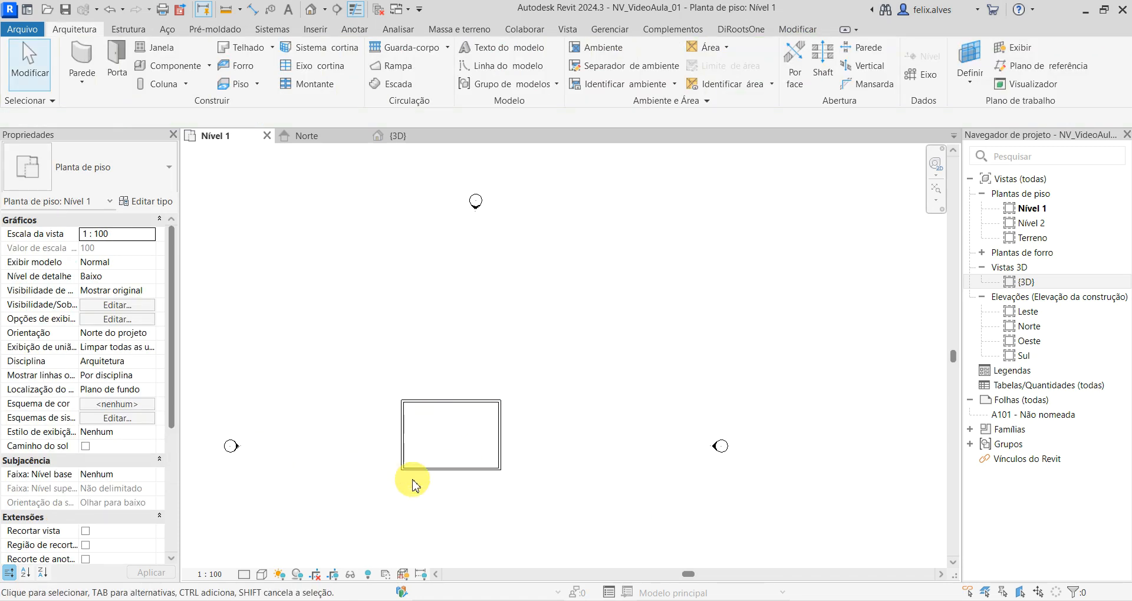
# - Set the distance from the rectangle's upper wall to its lower wall to 6,2 m and deselect the wall
pyautogui.scroll(3, 450, 417)
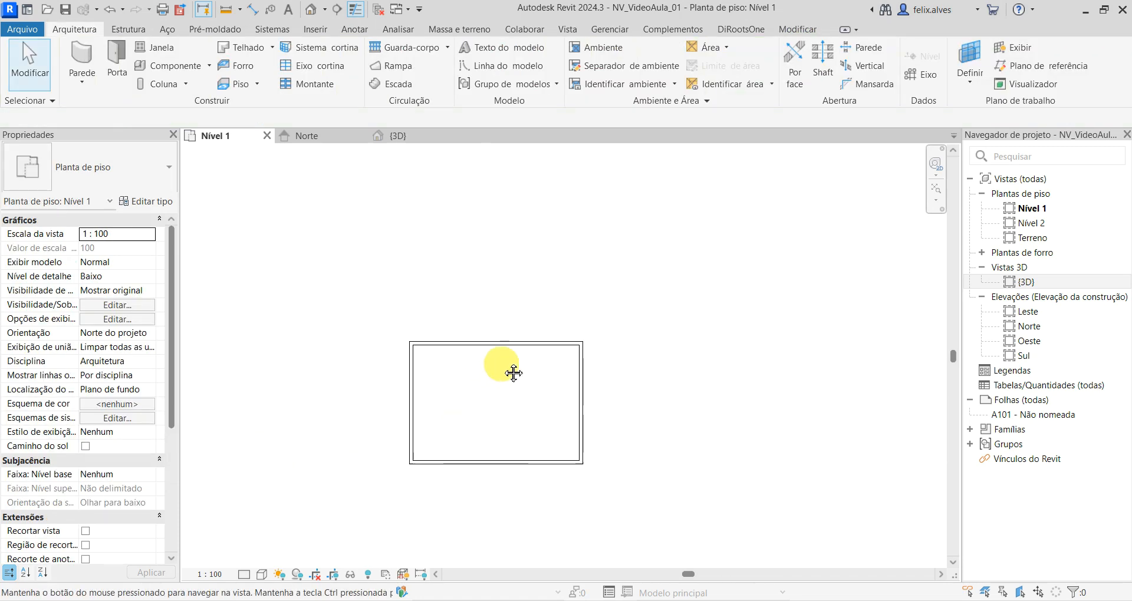
pyautogui.click(498, 342)
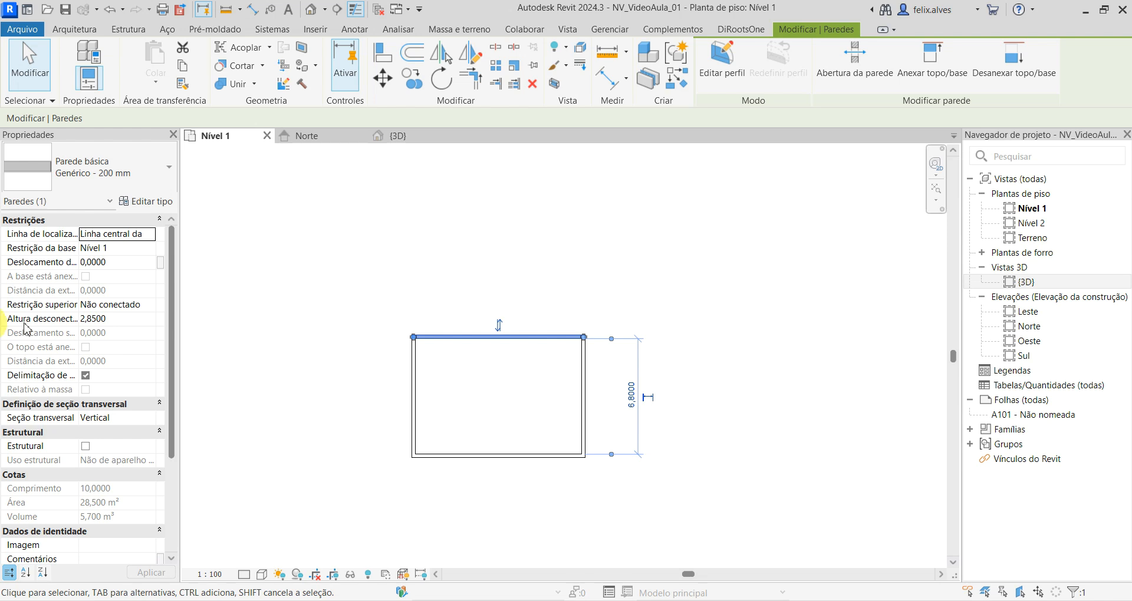
pyautogui.click(632, 394)
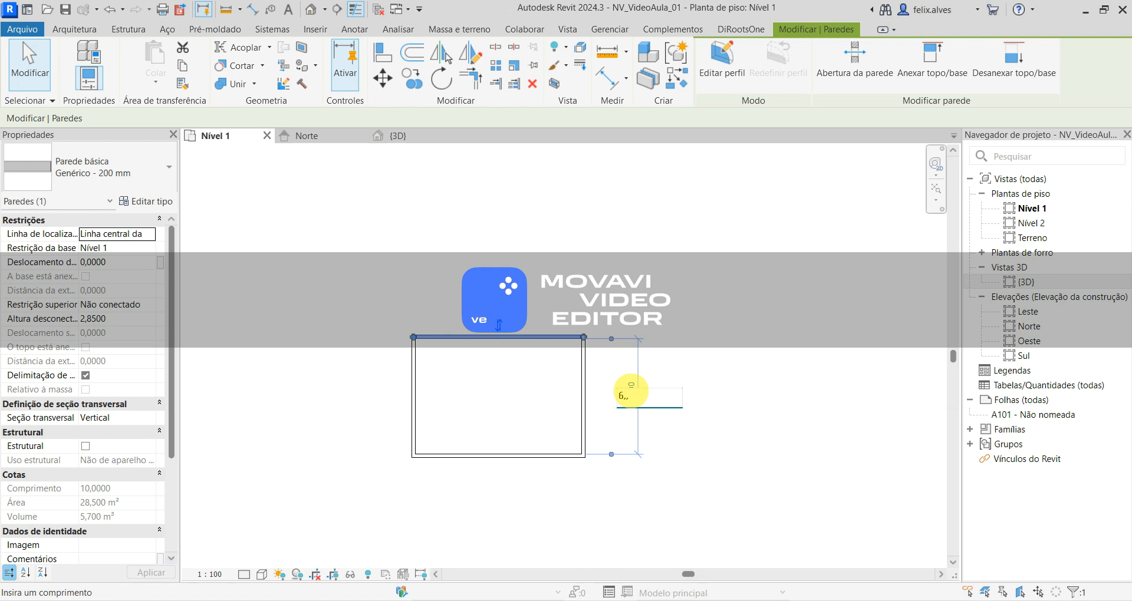
pyautogui.press('Return')
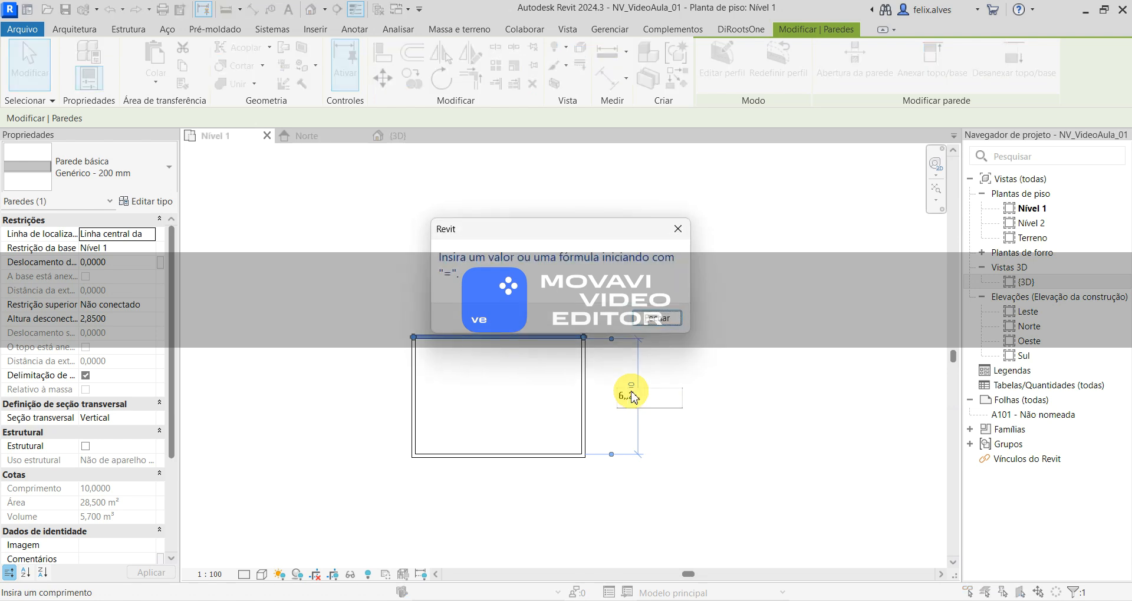
pyautogui.press('Return')
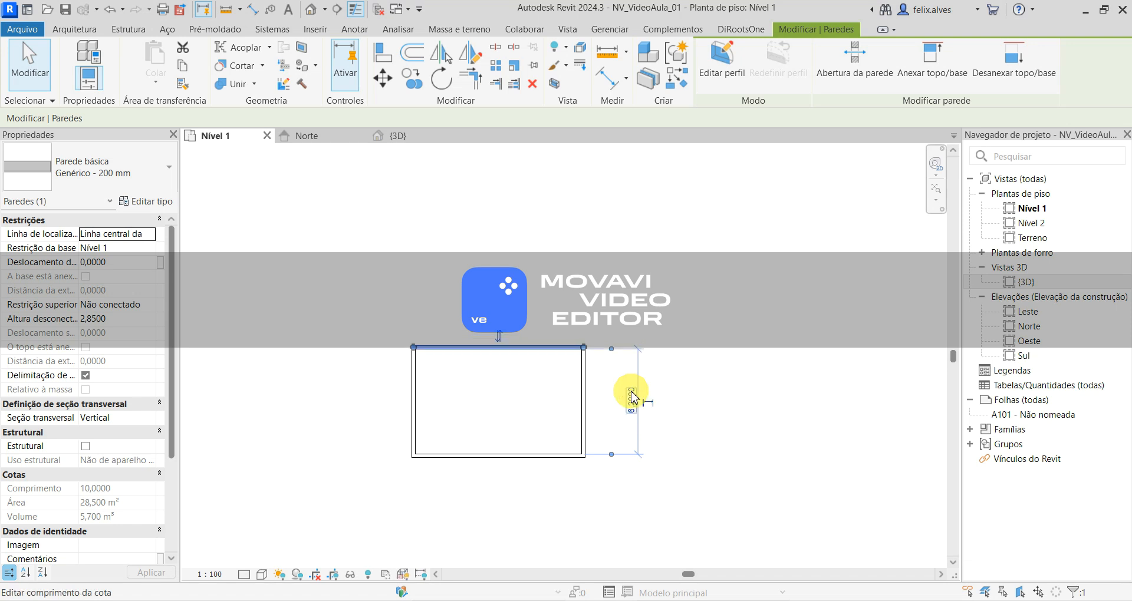
pyautogui.press('Return')
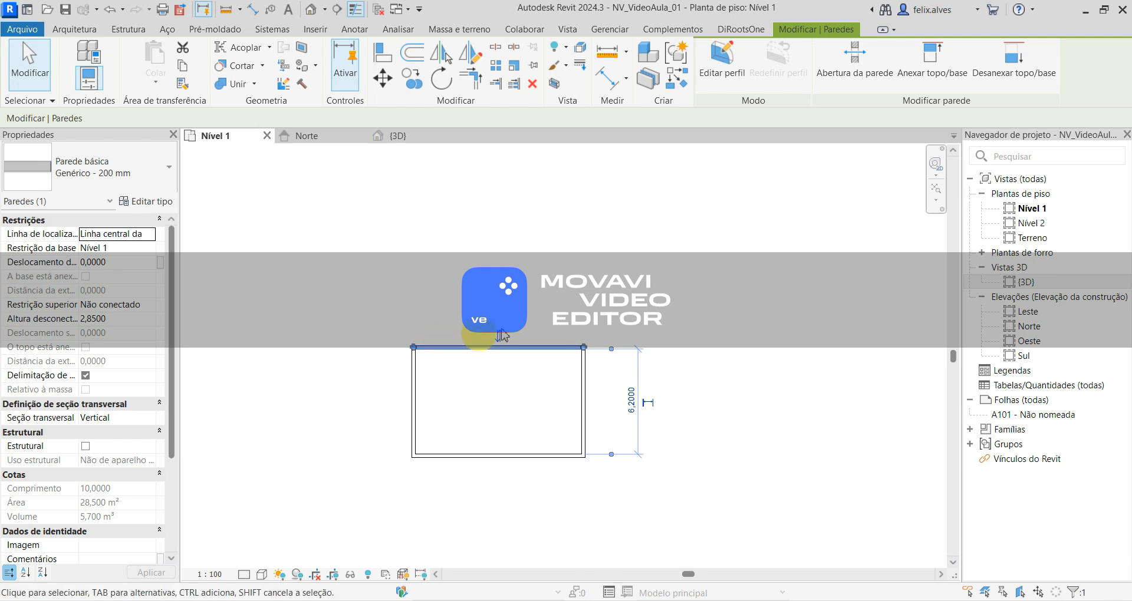
pyautogui.click(665, 486)
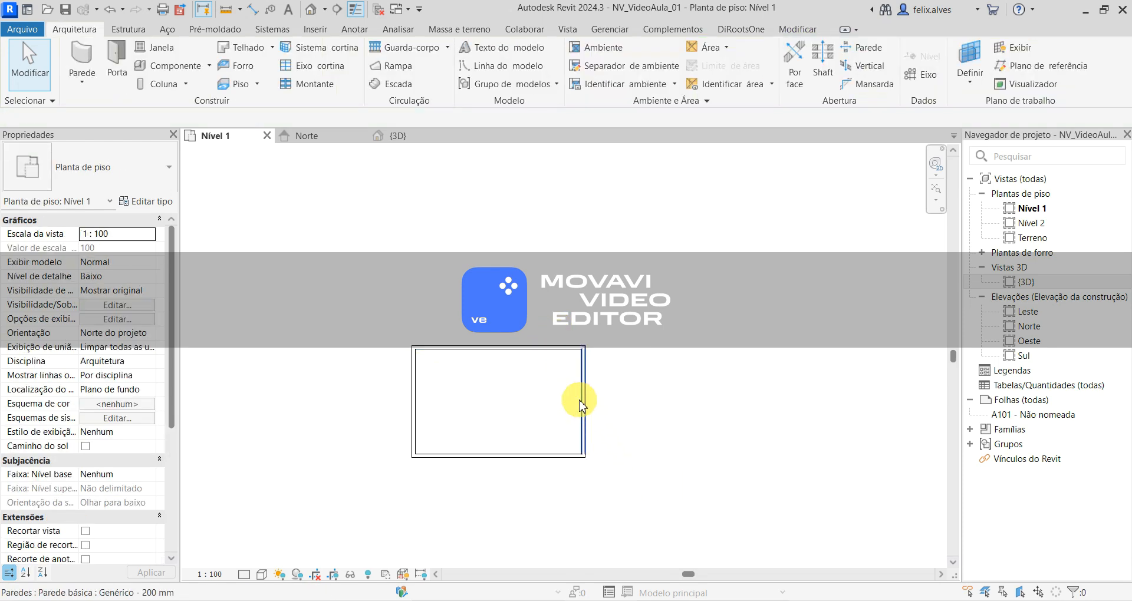
# - Set the distance from the rectangle's right wall to its left wall to 8,1 m by moving the right wall, and deselect it
pyautogui.click(579, 401)
pyautogui.click(655, 510)
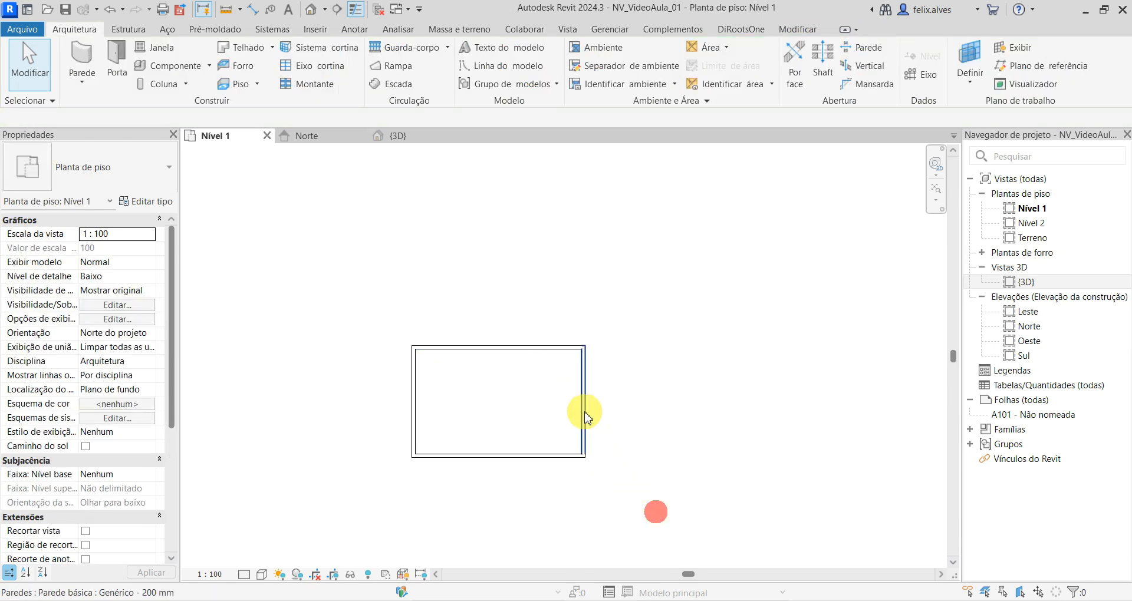
pyautogui.click(583, 412)
pyautogui.moveTo(512, 481); pyautogui.dragTo(636, 419, button='middle')
pyautogui.scroll(-1, 633, 416)
pyautogui.scroll(2, 624, 446)
pyautogui.click(622, 442)
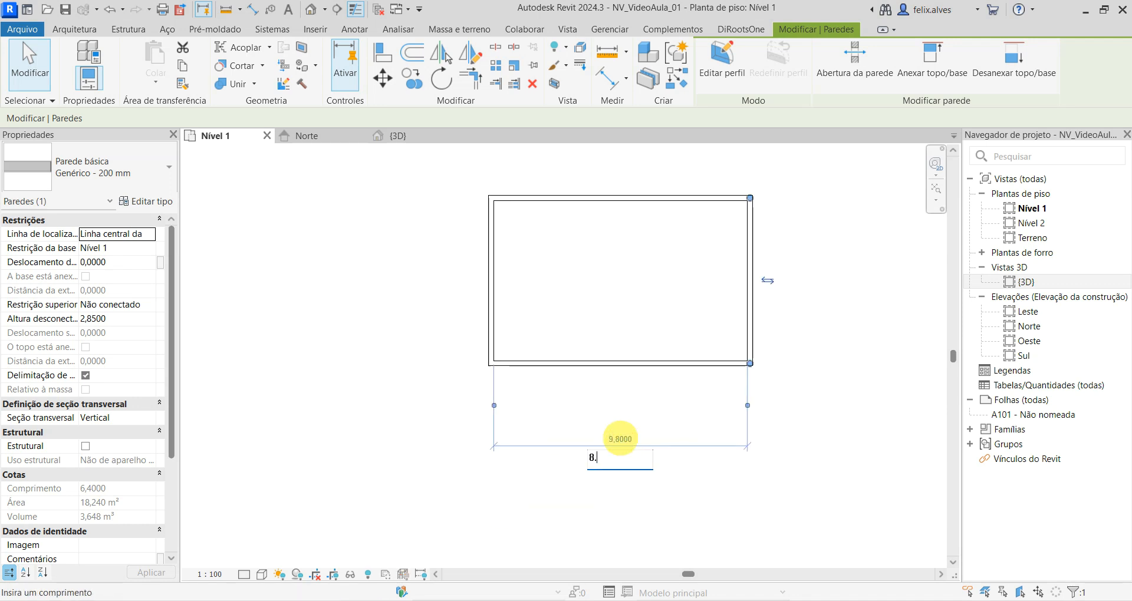
pyautogui.write('8.1')
pyautogui.press('Return')
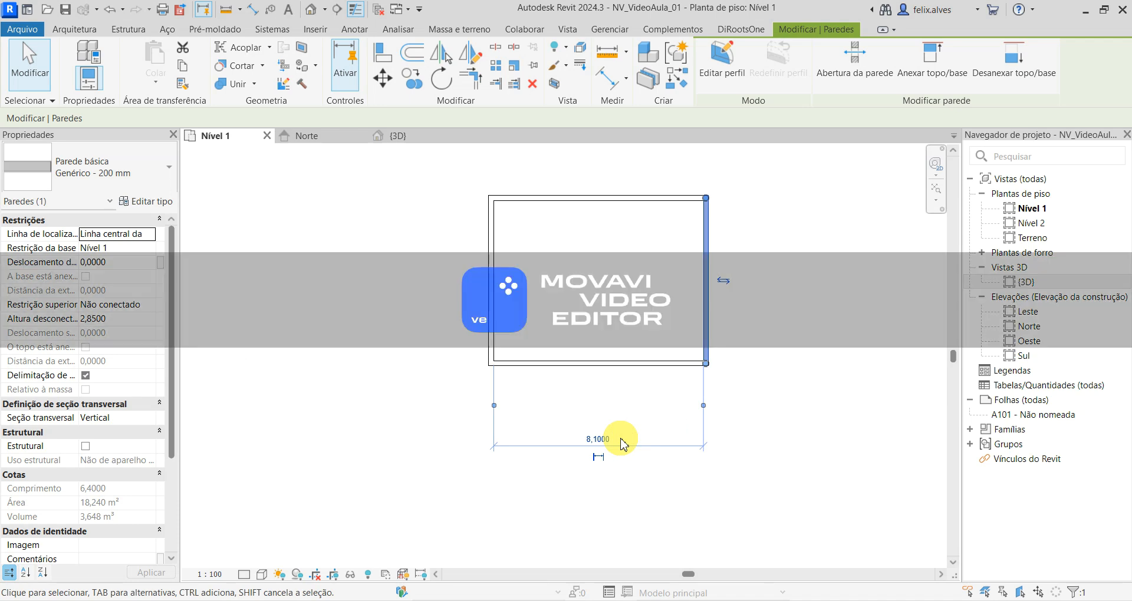
pyautogui.click(751, 419)
# - Select the rectangle's left wall and set its distance to the right wall to 9 m
pyautogui.click(492, 290)
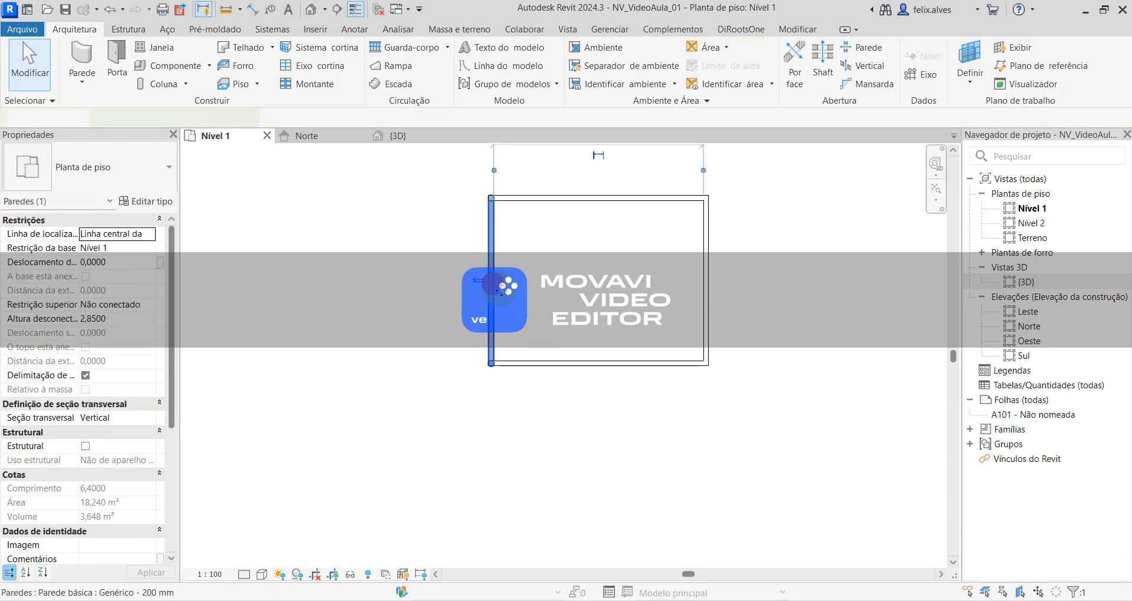
pyautogui.moveTo(615, 338); pyautogui.dragTo(713, 482, button='middle')
pyautogui.click(693, 282)
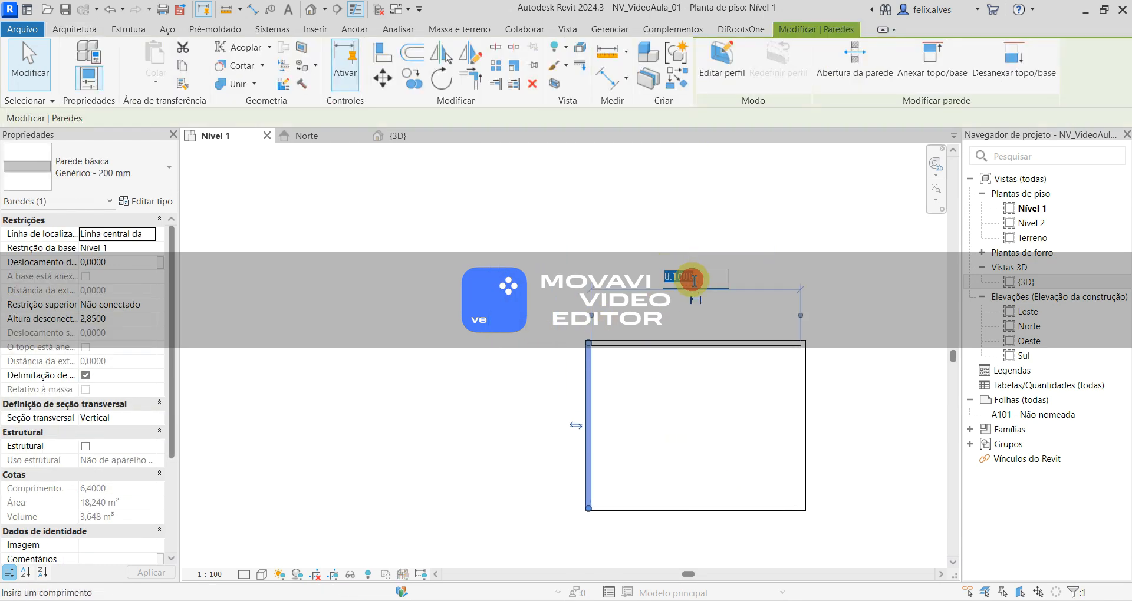
pyautogui.write('9')
pyautogui.press('Return')
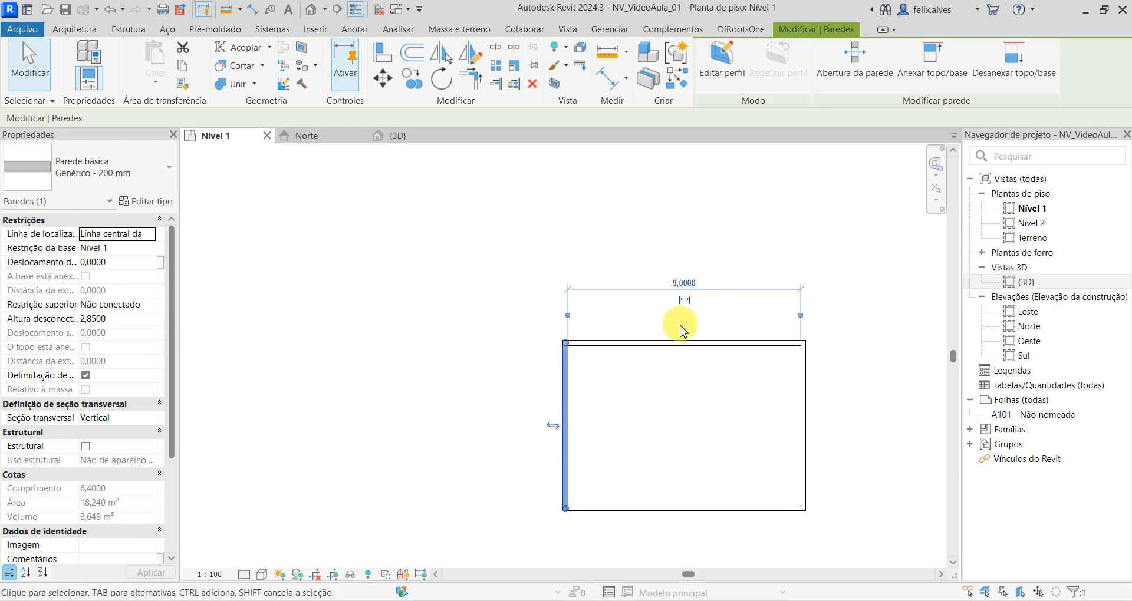
# - Set the left wall's distance to the right wall back to 8,1 m and deselect the wall
pyautogui.click(697, 283)
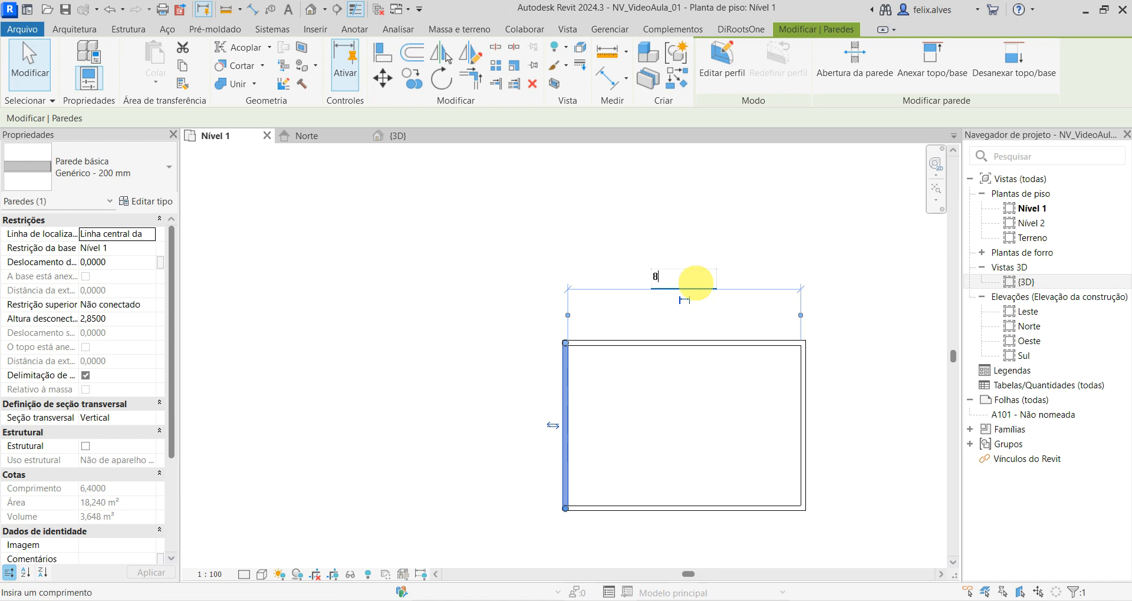
pyautogui.press('Return')
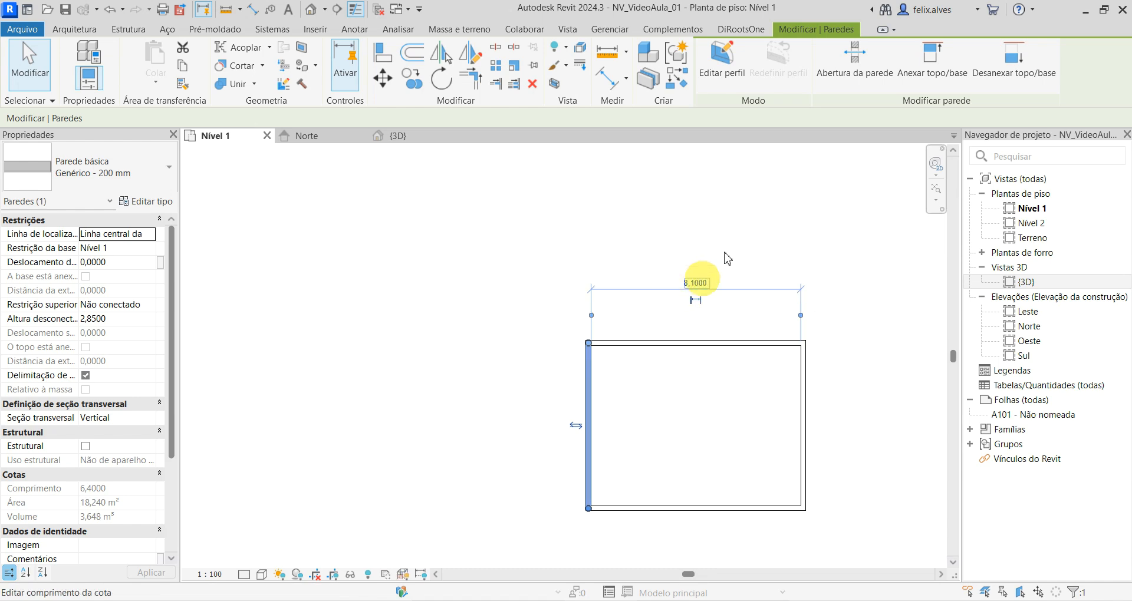
pyautogui.click(769, 228)
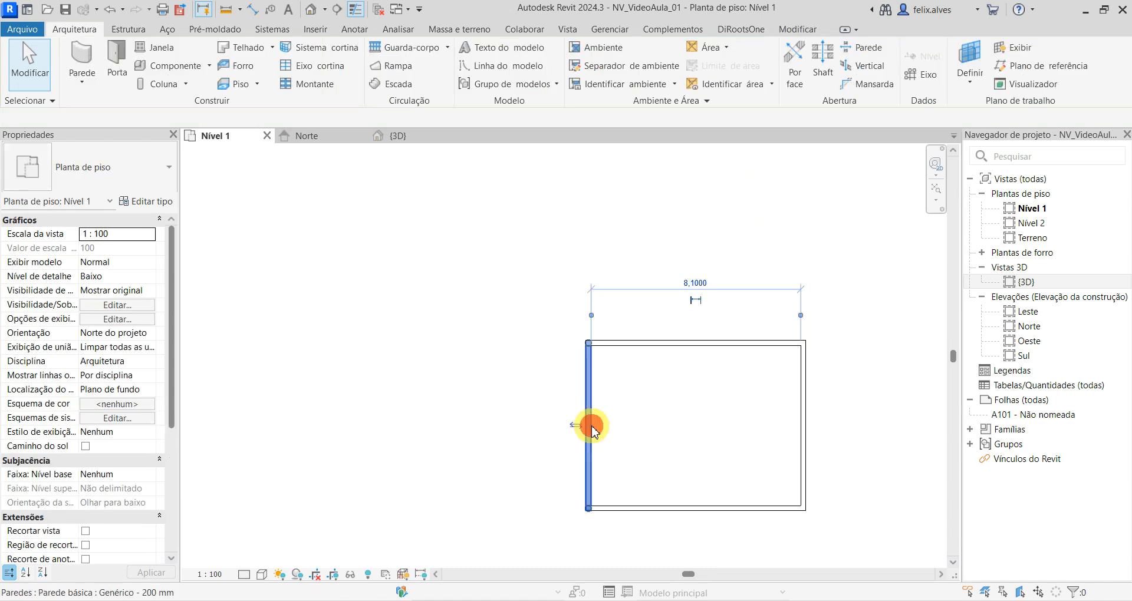
# - Select the left wall and move both witness lines of its temporary dimension to the outer faces of the left and right walls
pyautogui.click(589, 423)
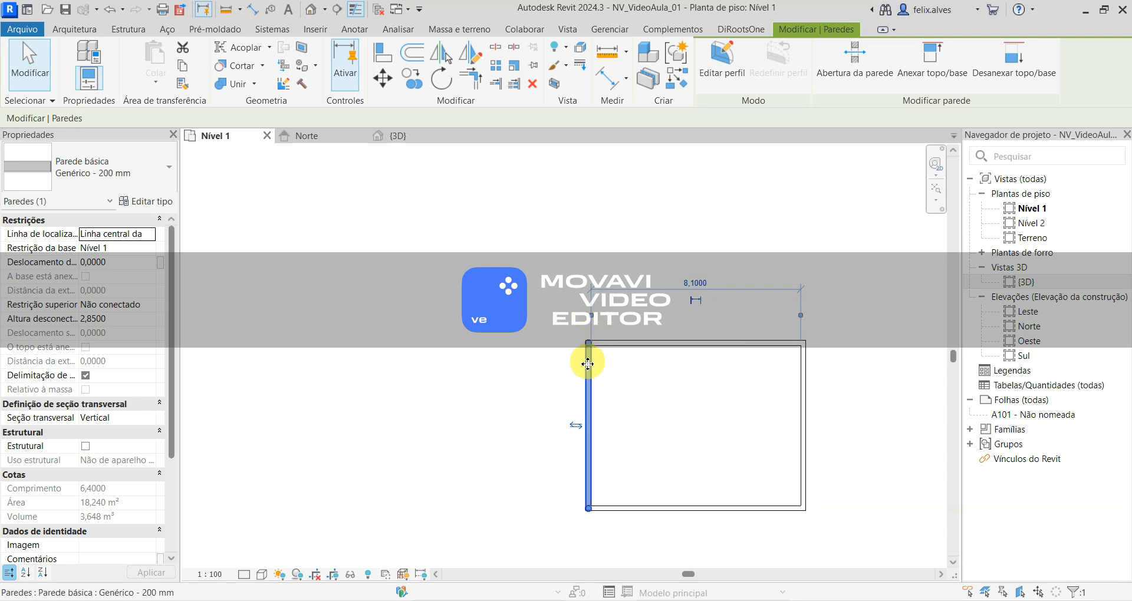
pyautogui.scroll(4, 579, 372)
pyautogui.moveTo(586, 342); pyautogui.dragTo(424, 511, button='middle')
pyautogui.scroll(1, 425, 510)
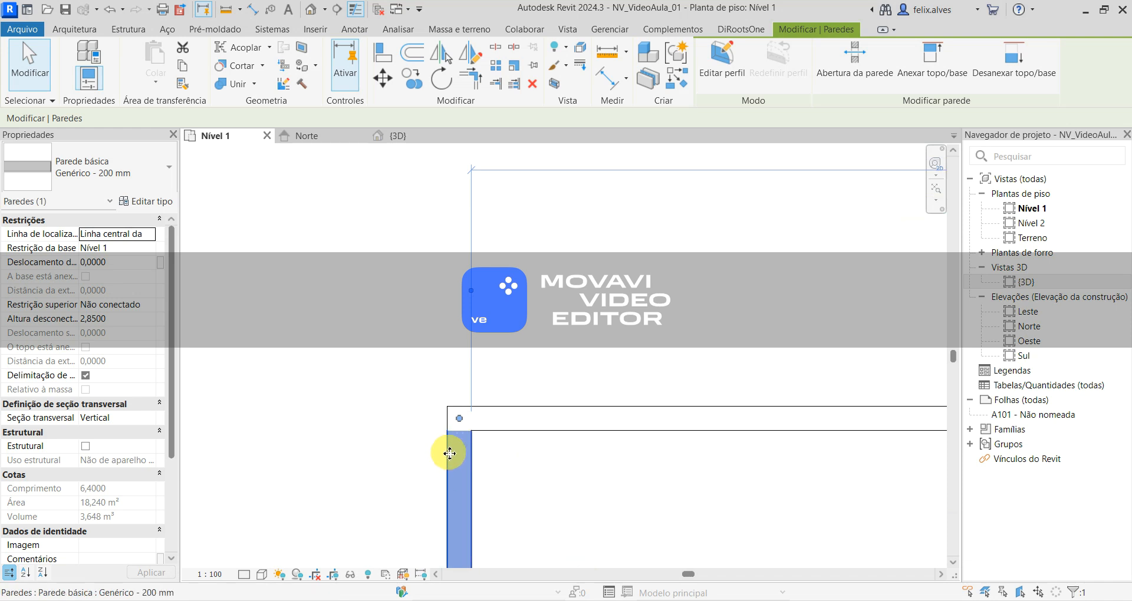
pyautogui.scroll(-1, 447, 452)
pyautogui.scroll(-2, 446, 452)
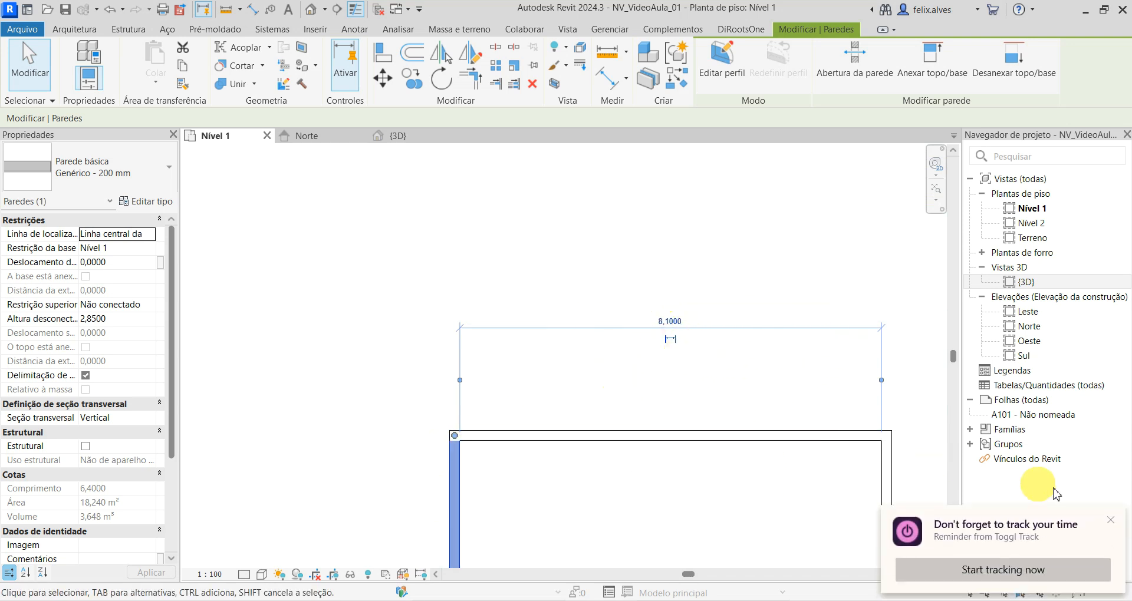
pyautogui.click(1112, 526)
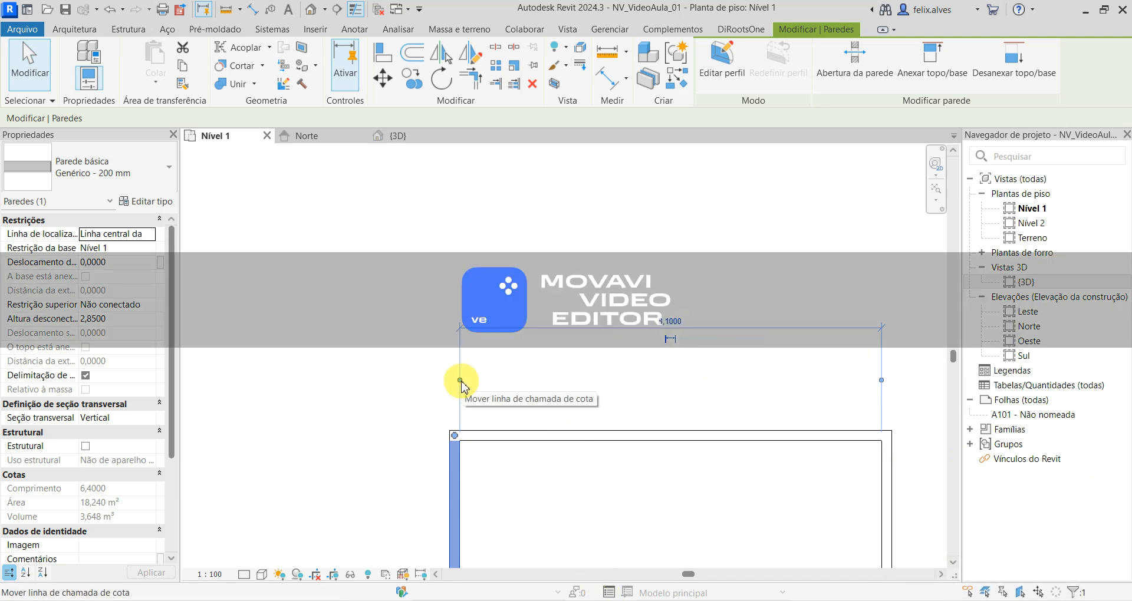
pyautogui.moveTo(460, 382); pyautogui.dragTo(452, 543)
pyautogui.moveTo(882, 375); pyautogui.dragTo(894, 493)
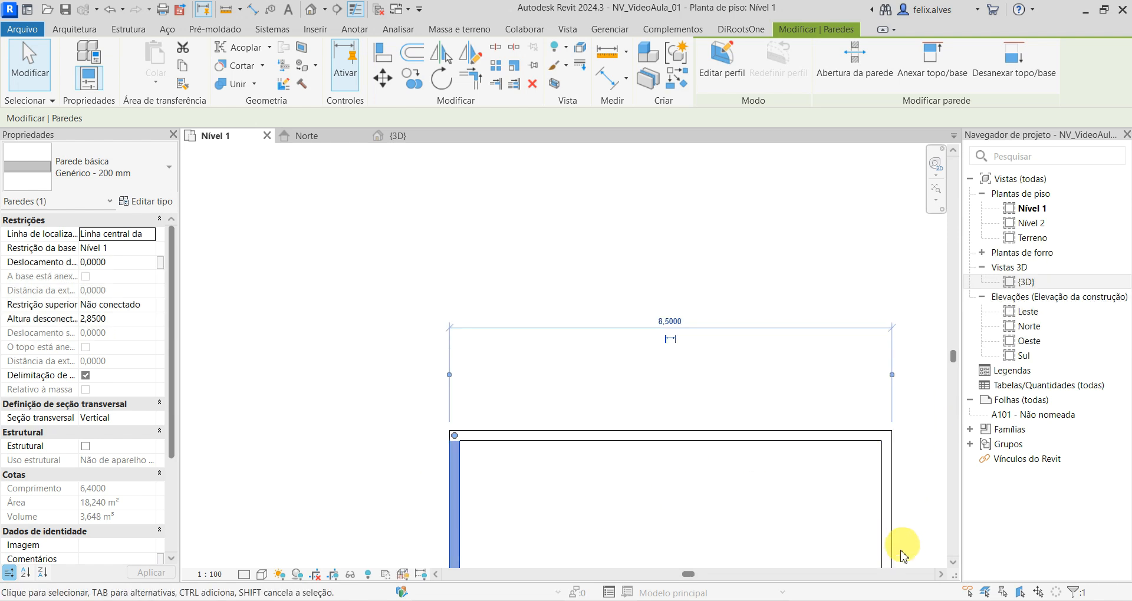
# - Try setting the outer-face distance between the left and right walls to 7 m, and deselect the wall
pyautogui.scroll(-1, 709, 502)
pyautogui.moveTo(708, 500); pyautogui.dragTo(616, 303, button='middle')
pyautogui.scroll(-1, 635, 361)
pyautogui.click(589, 169)
pyautogui.write('7')
pyautogui.press('Return')
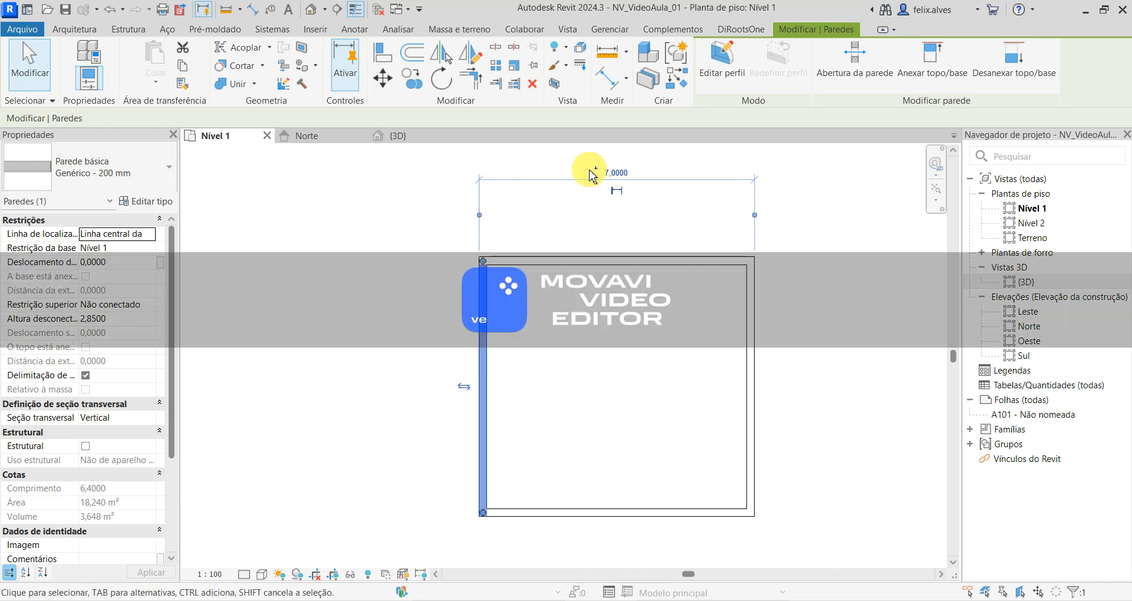
pyautogui.press('Escape')
pyautogui.scroll(-4, 584, 189)
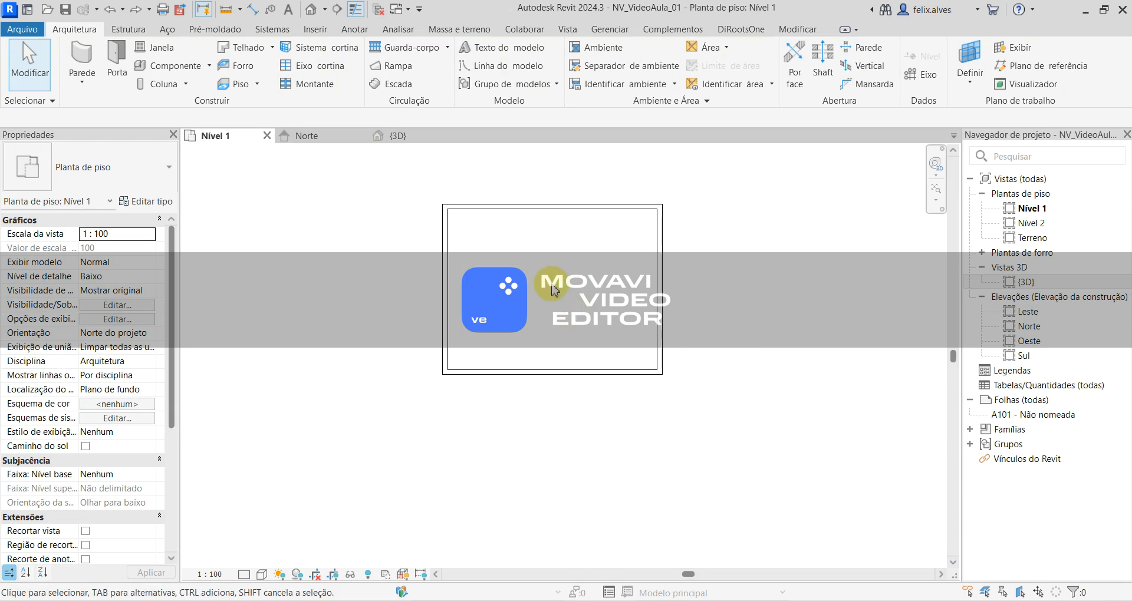
# - Examine the upper wall's temporary dimension in plan and compare the walls in the Norte elevation and the {3D} view
pyautogui.click(526, 206)
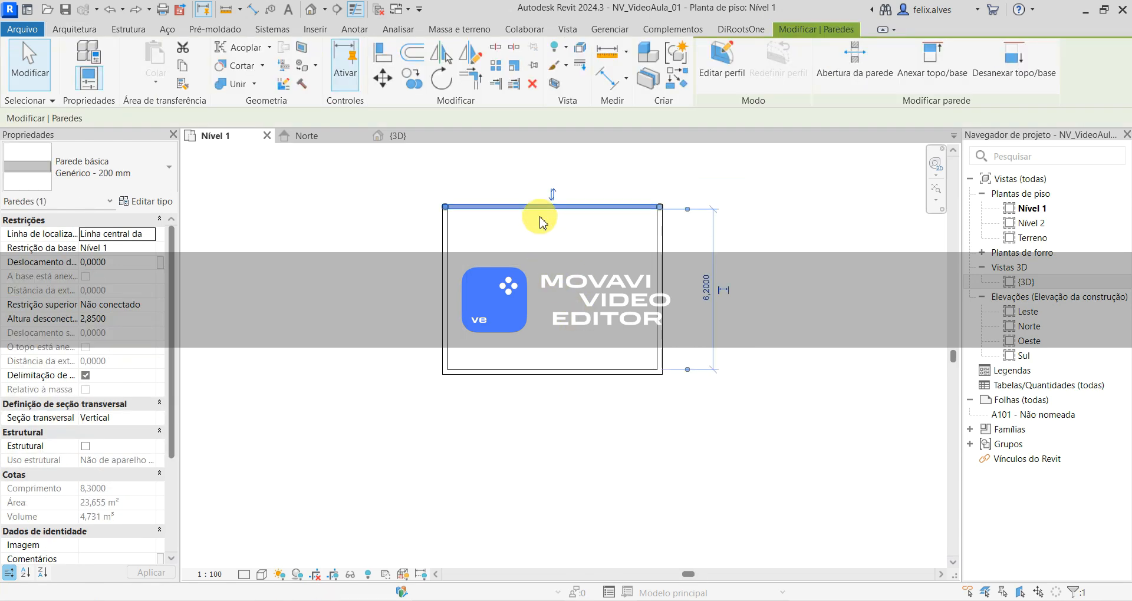
pyautogui.click(606, 431)
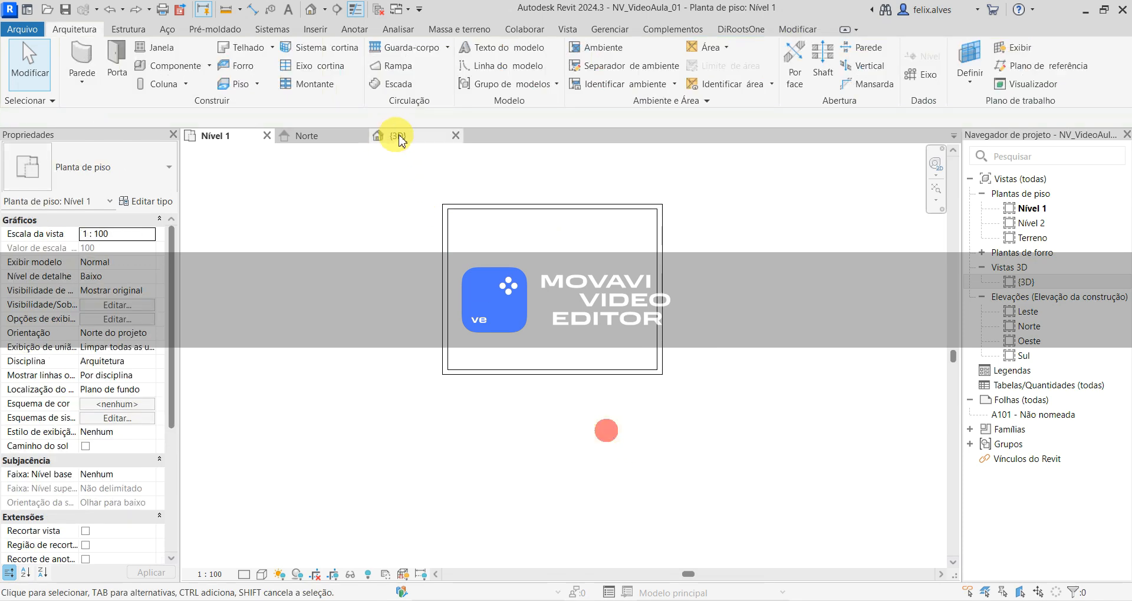
pyautogui.click(311, 136)
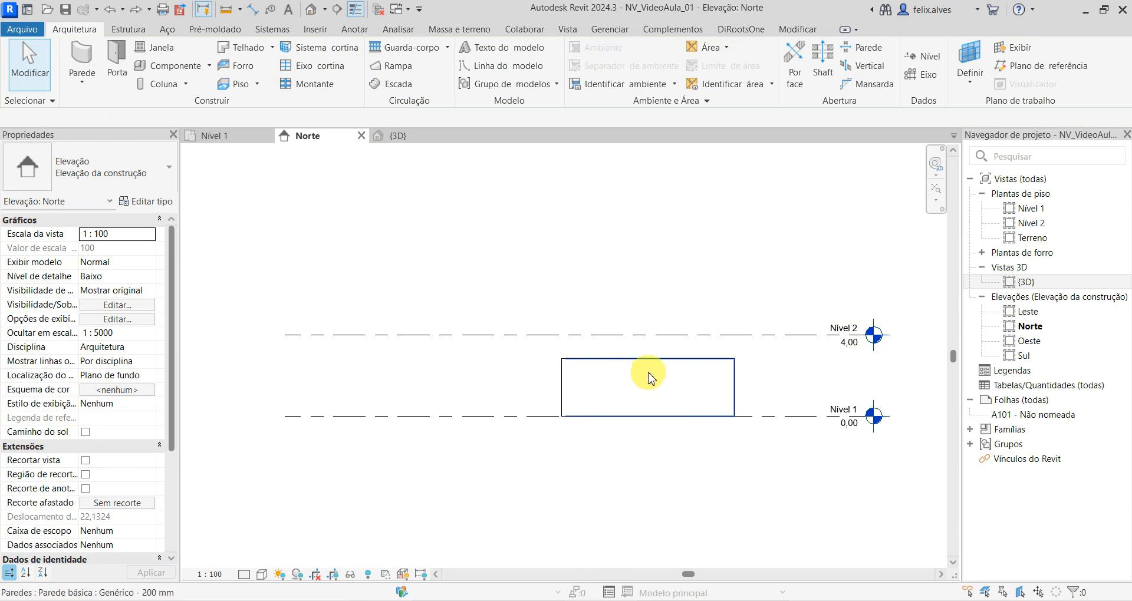
pyautogui.click(395, 140)
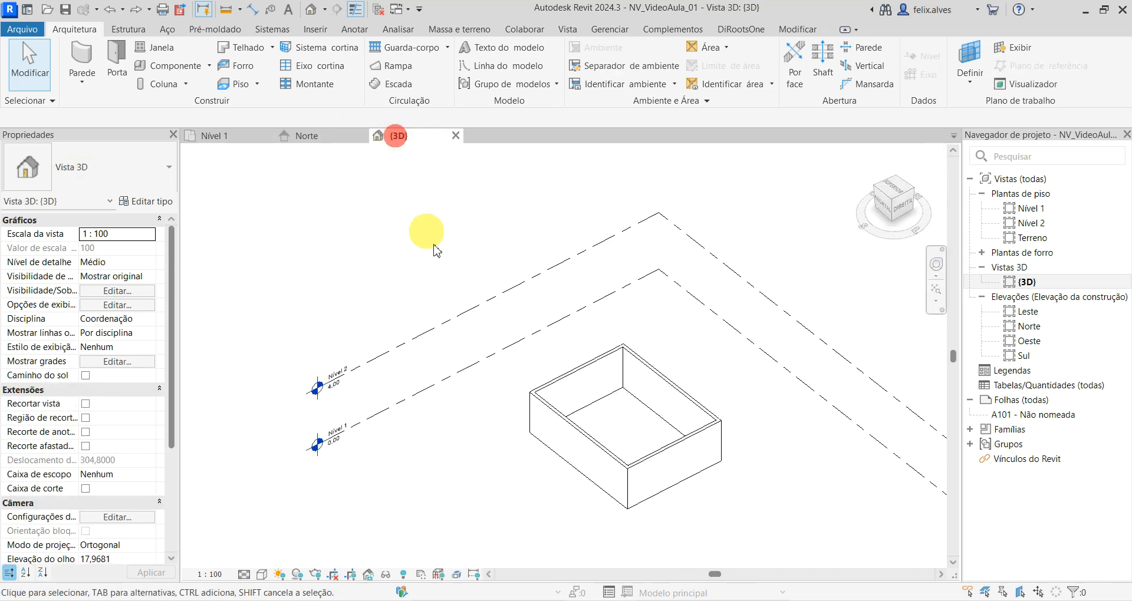
pyautogui.scroll(3, 662, 438)
pyautogui.moveTo(624, 387); pyautogui.dragTo(601, 413, button='middle')
pyautogui.scroll(1, 598, 415)
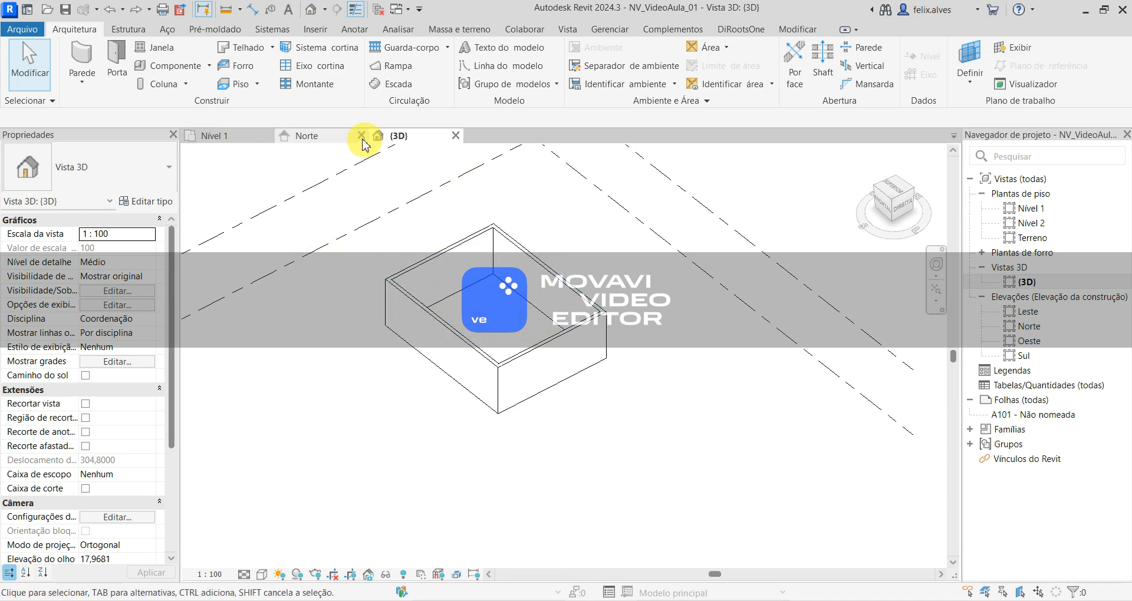
pyautogui.click(318, 135)
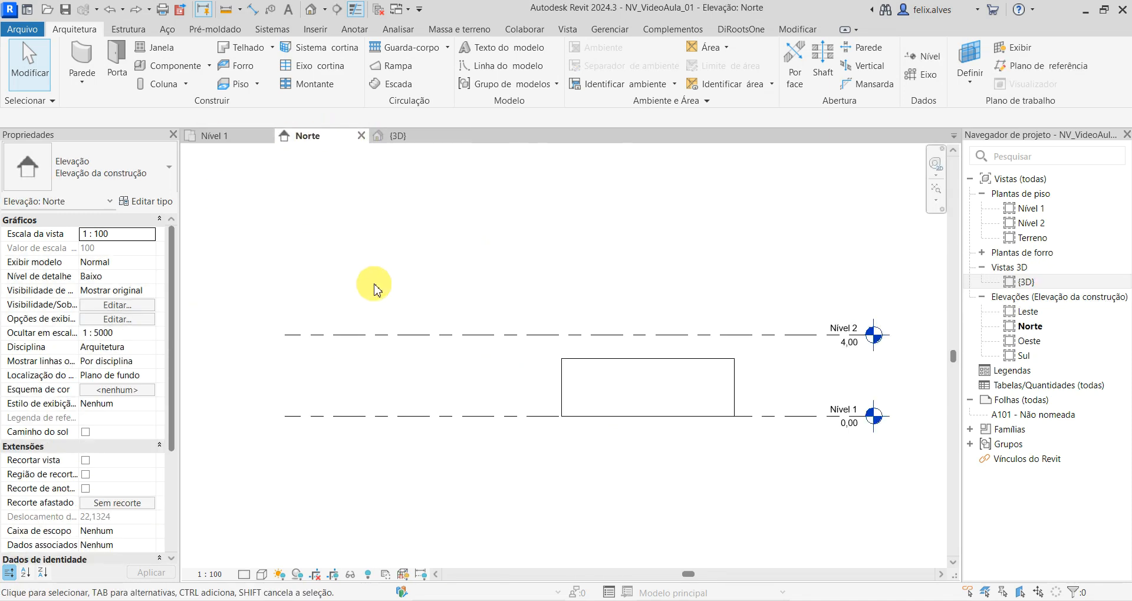
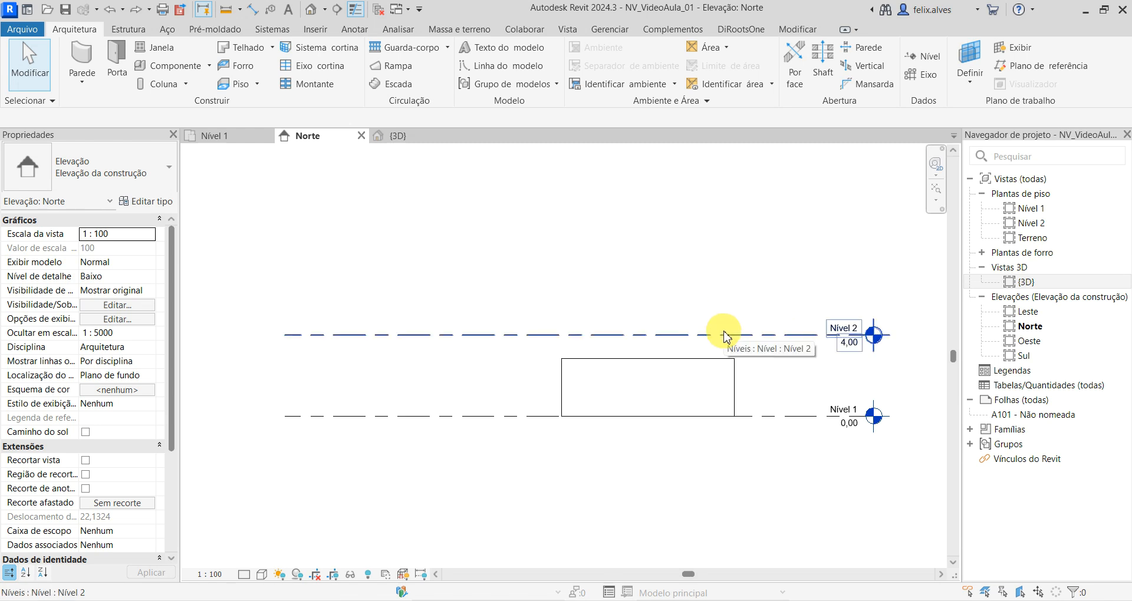
# - Set the height of Nível 2 above Nível 1 to 2,85 m in the Norte elevation
pyautogui.scroll(3, 725, 338)
pyautogui.moveTo(758, 371); pyautogui.dragTo(645, 367, button='middle')
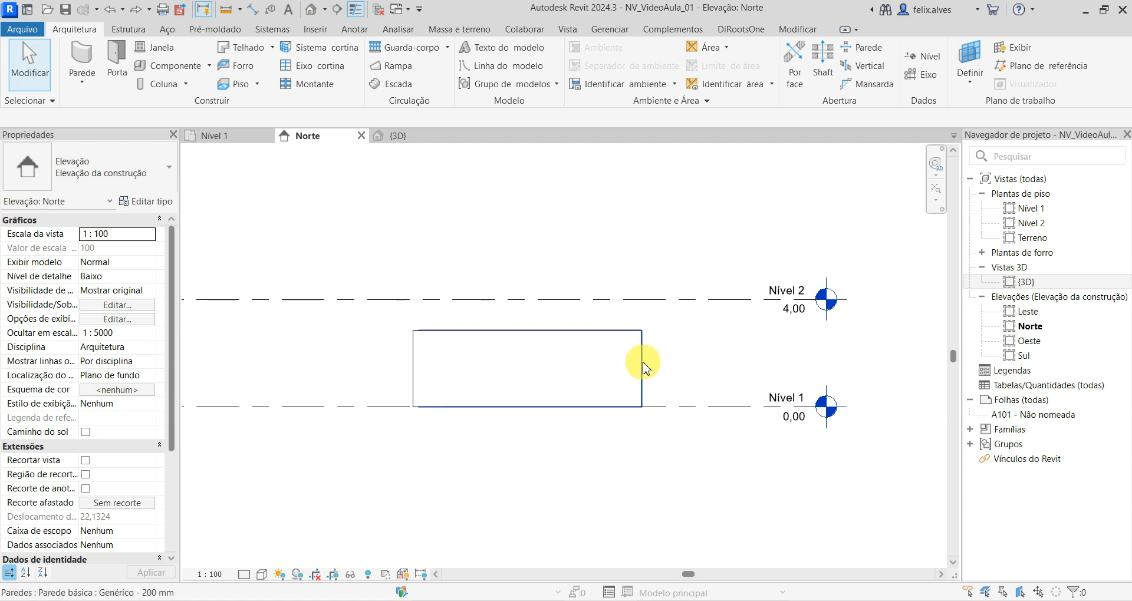
pyautogui.click(672, 298)
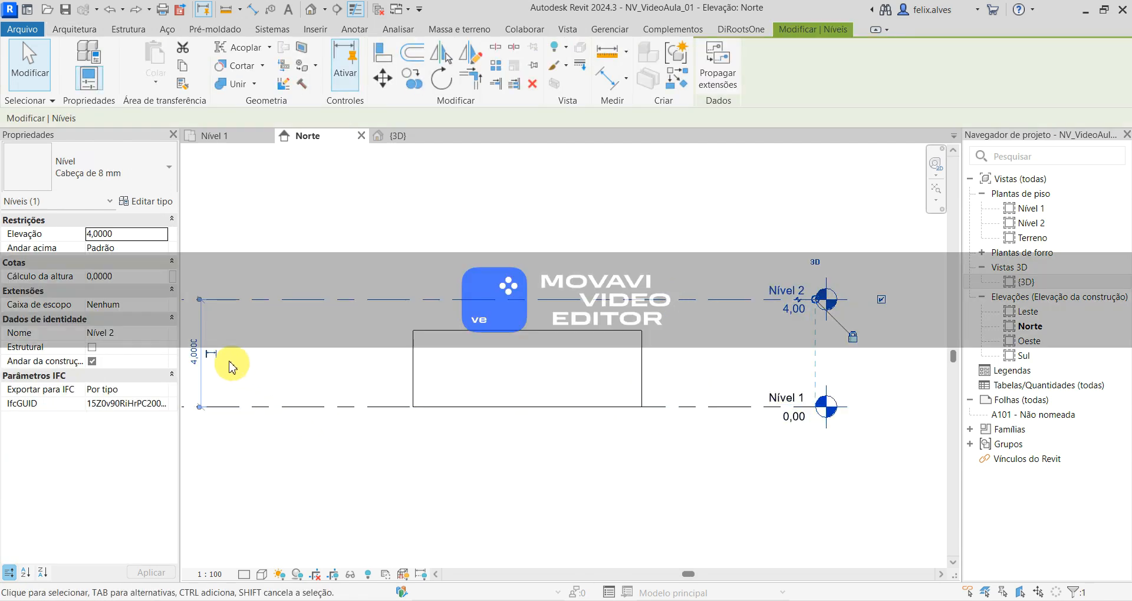
pyautogui.click(197, 348)
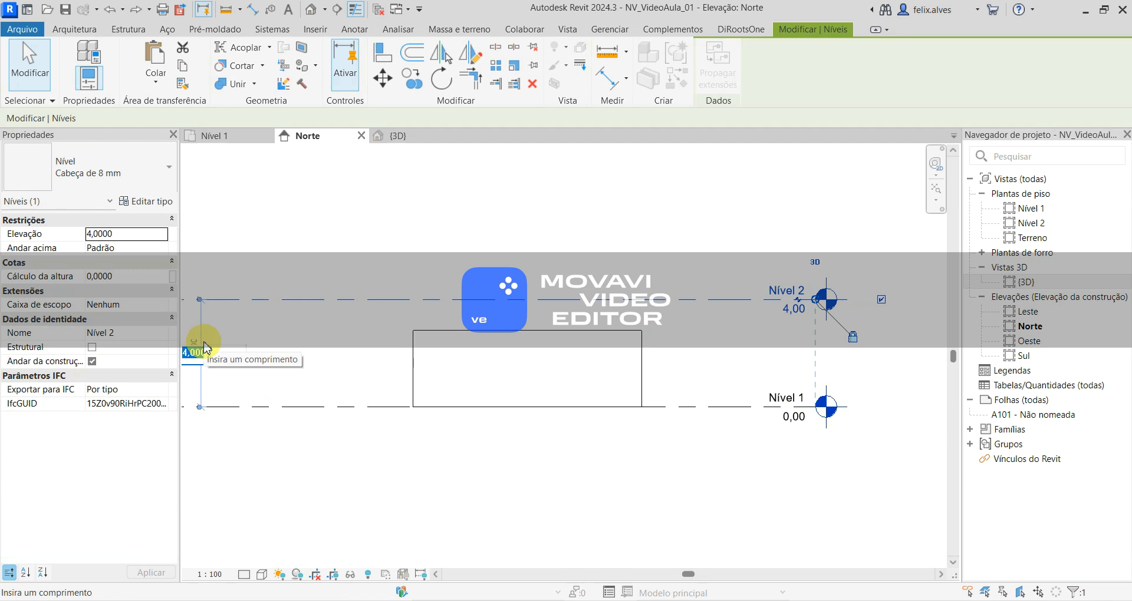
pyautogui.press('BackSpace')
pyautogui.write('2.85')
pyautogui.press('Return')
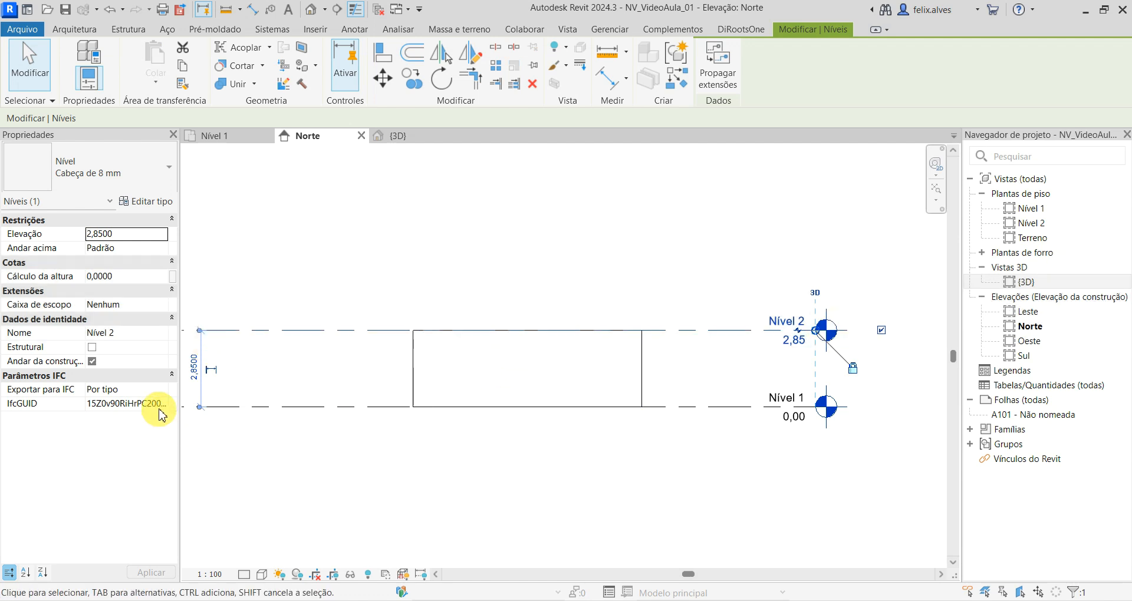
# - Set the height of Nível 2 above Nível 1 to 3 m and deselect the level
pyautogui.click(196, 369)
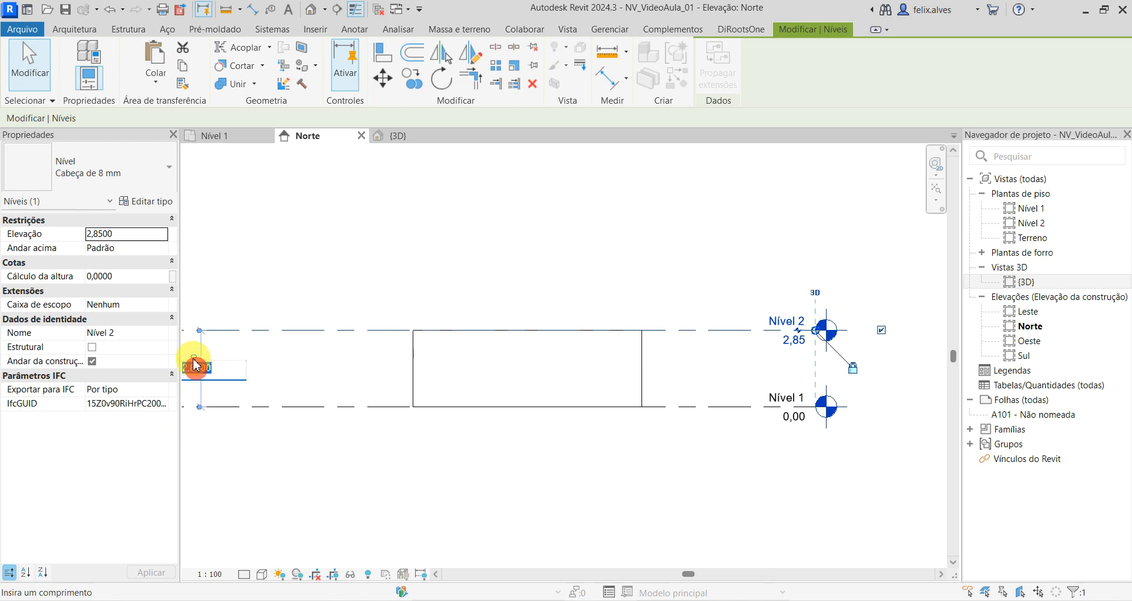
pyautogui.write('3')
pyautogui.press('Return')
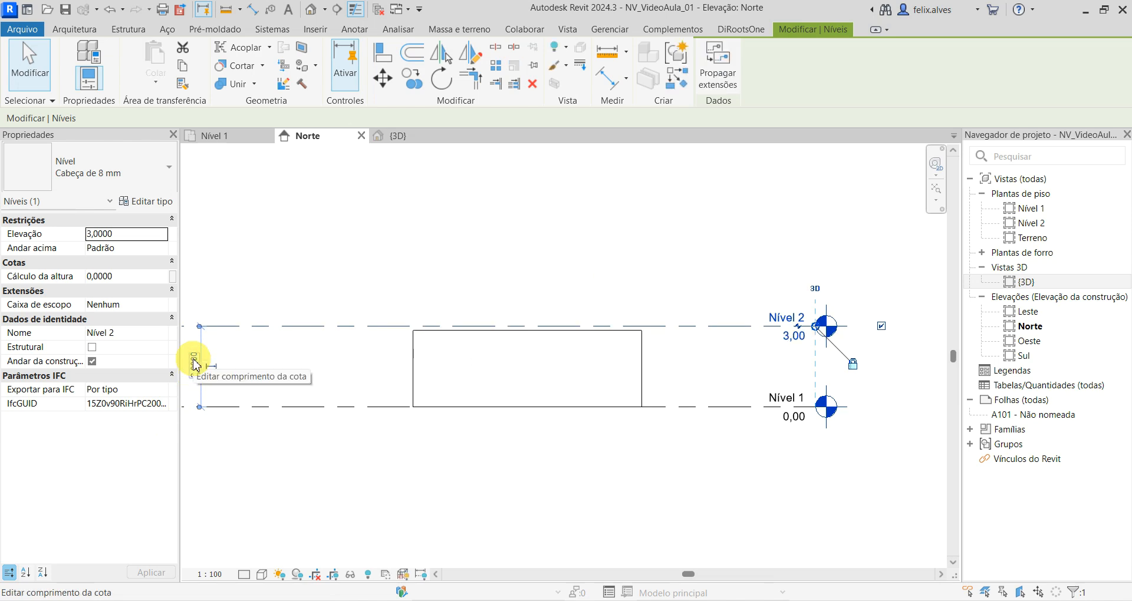
pyautogui.press('Escape')
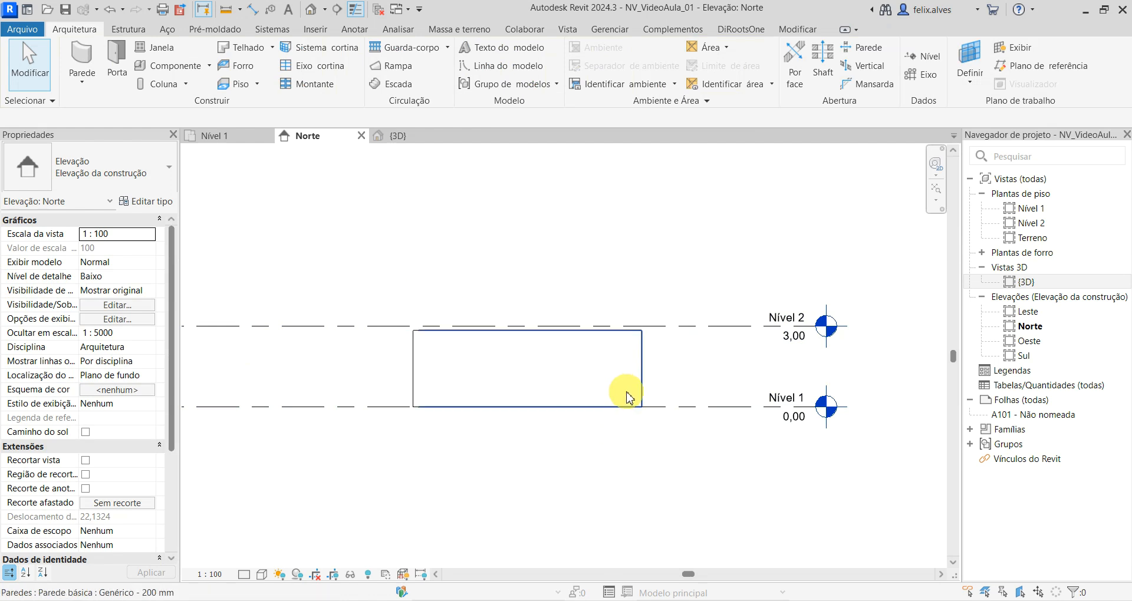
# - Open the Nível 1 plan and start a floor with its boundary line set to be picked from walls
pyautogui.click(227, 134)
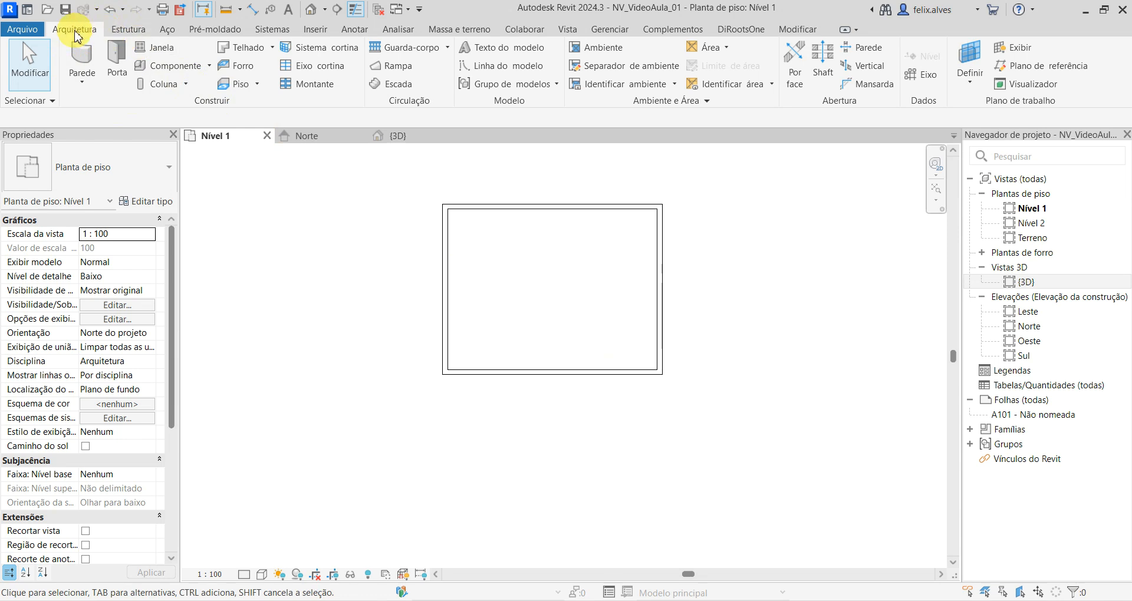
pyautogui.click(241, 85)
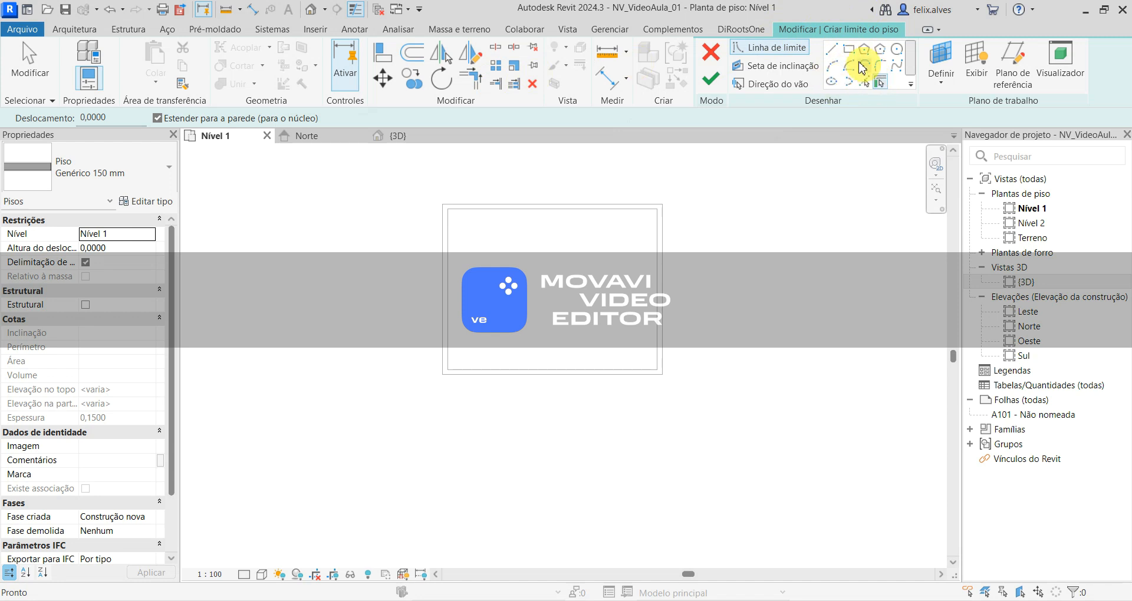
pyautogui.click(877, 84)
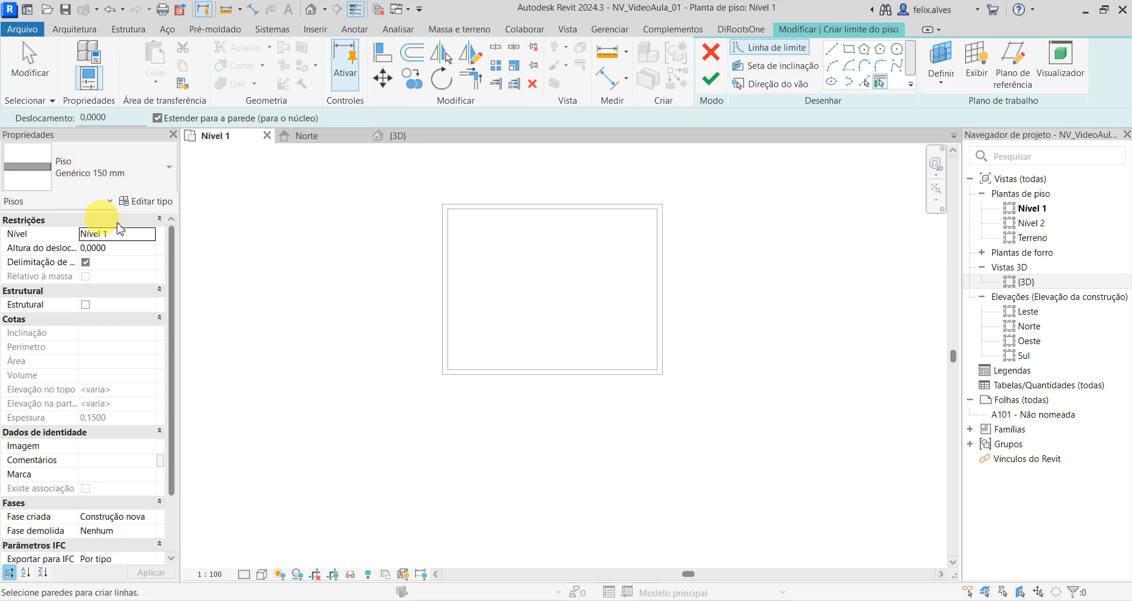
# - Examine the available floor types and level options, keeping Genérico 150 mm on Nível 1
pyautogui.click(106, 176)
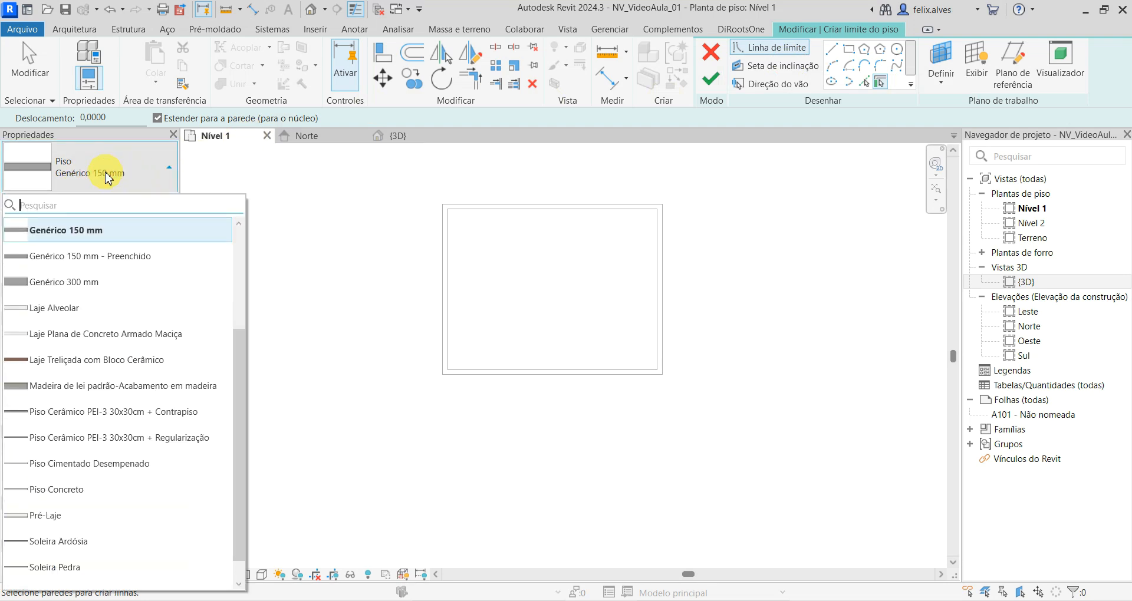
pyautogui.click(108, 177)
pyautogui.click(100, 172)
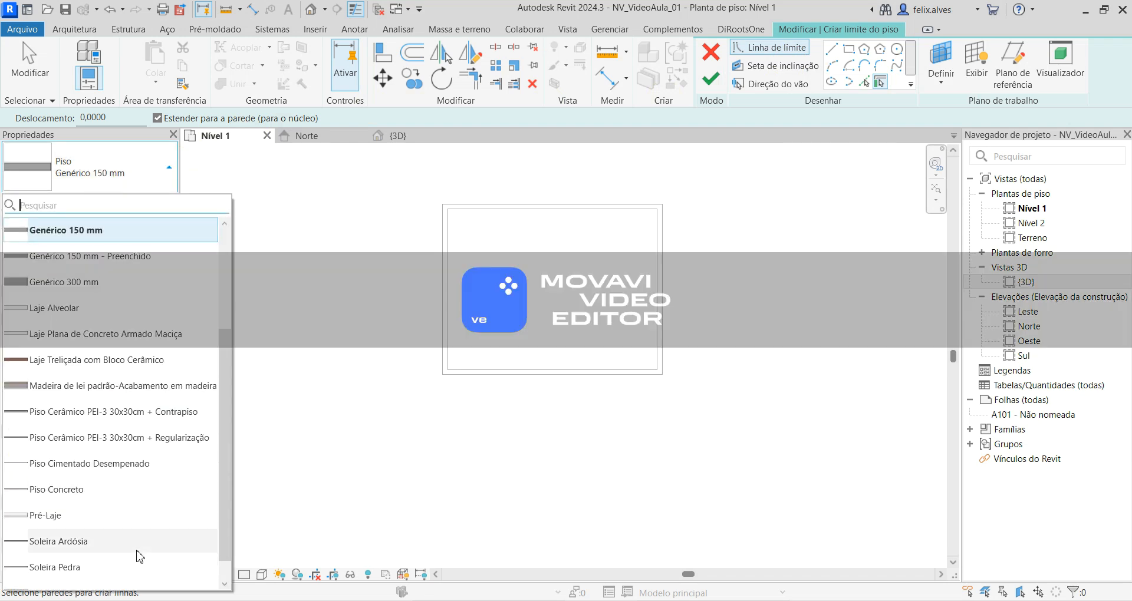
pyautogui.click(121, 155)
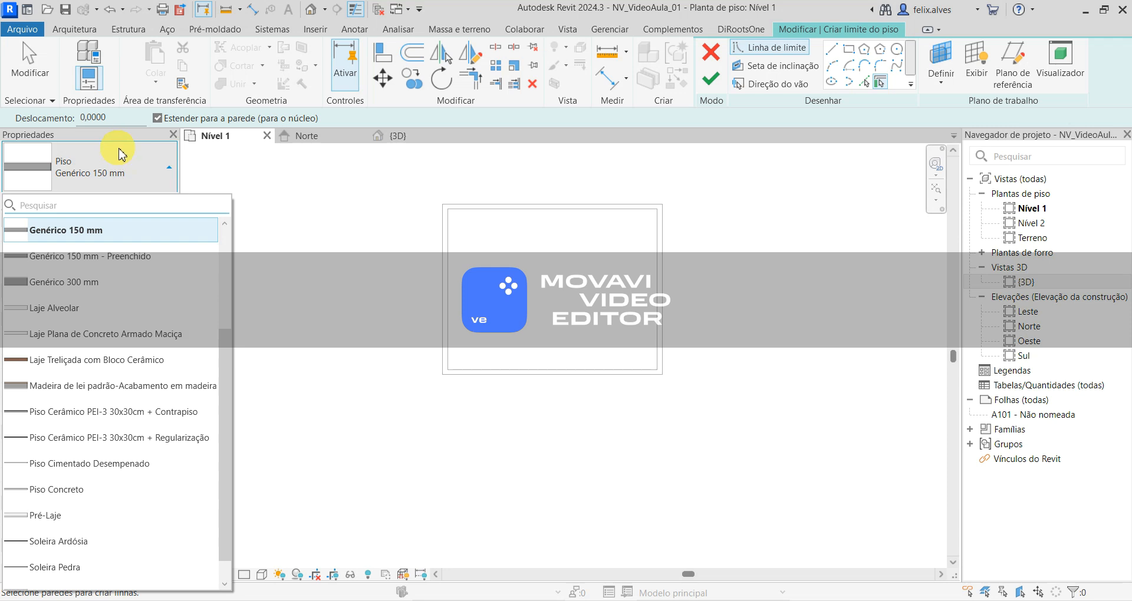
pyautogui.click(129, 181)
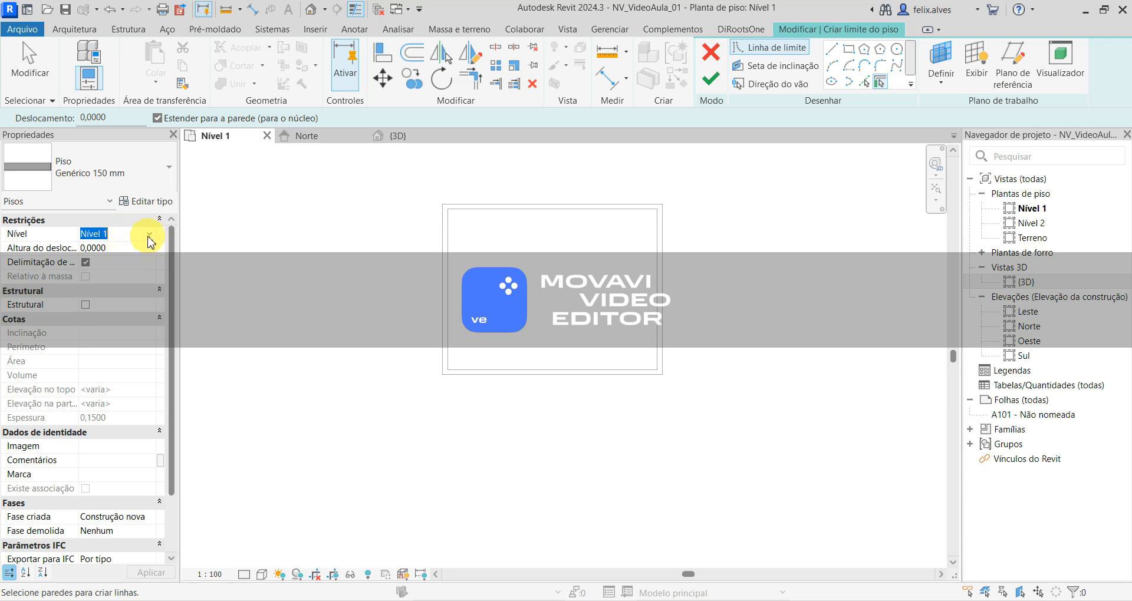
pyautogui.click(150, 236)
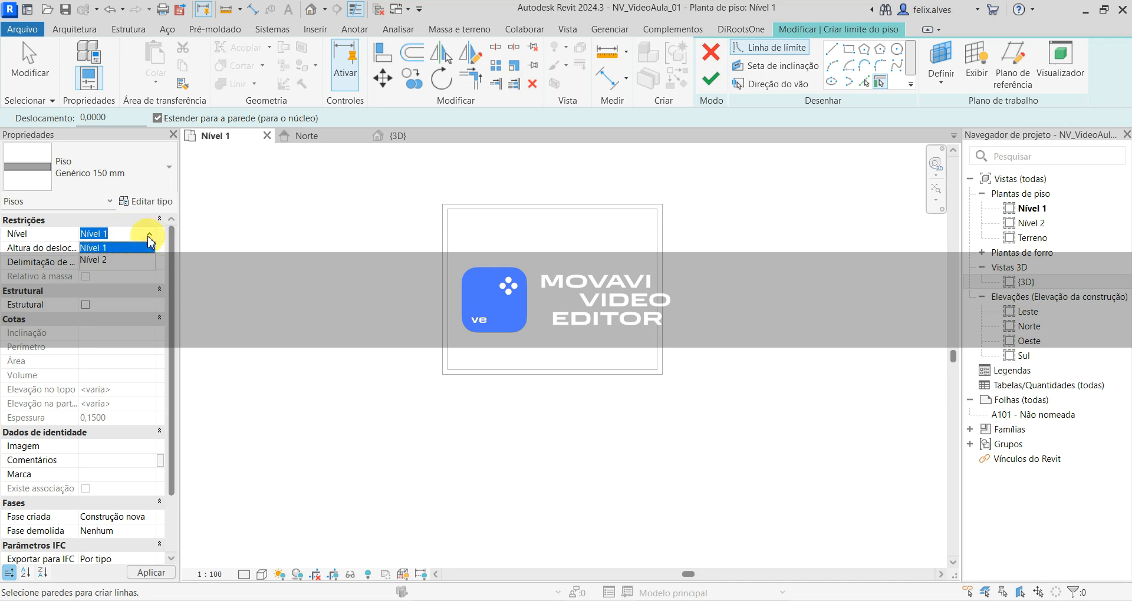
pyautogui.click(149, 237)
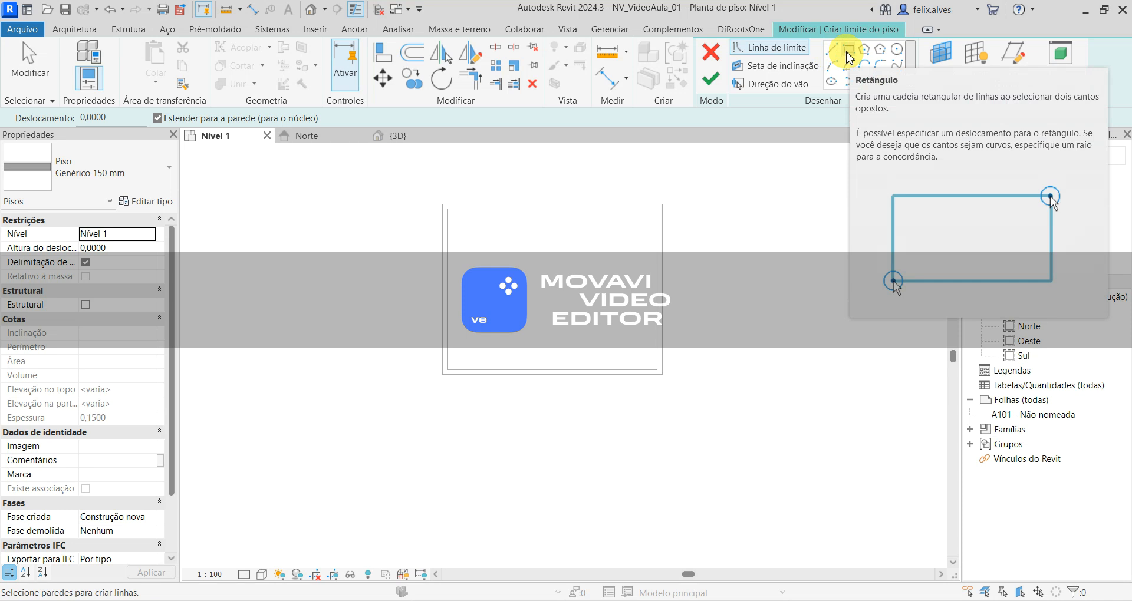
# - Sketch a rectangular floor of about 18 m² to the right of the walled room, finish the boundary and deselect the floor
pyautogui.click(834, 54)
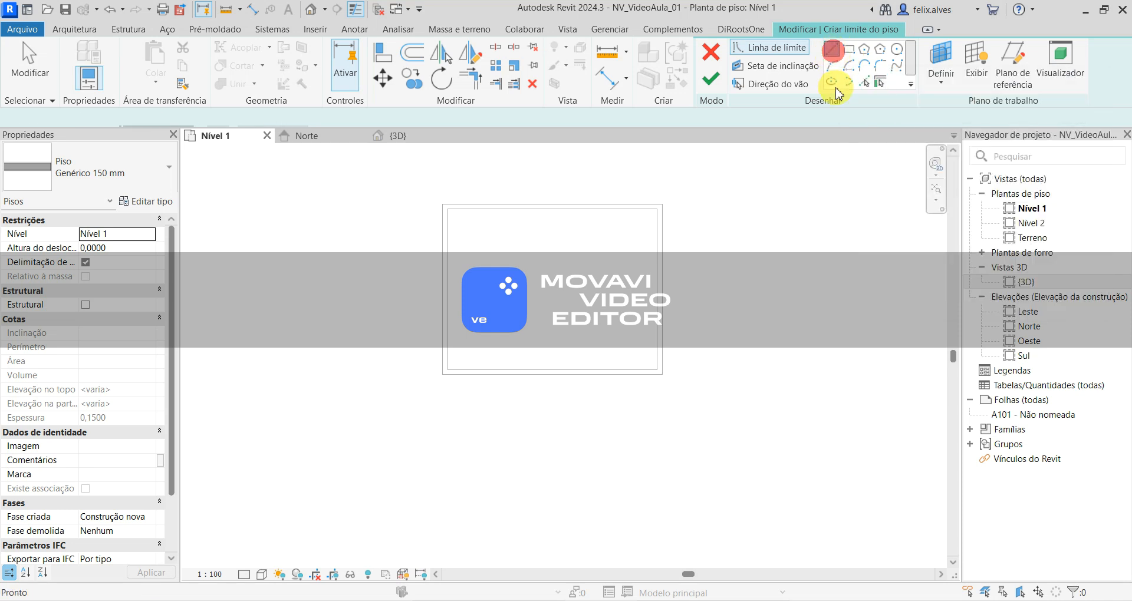
pyautogui.click(848, 49)
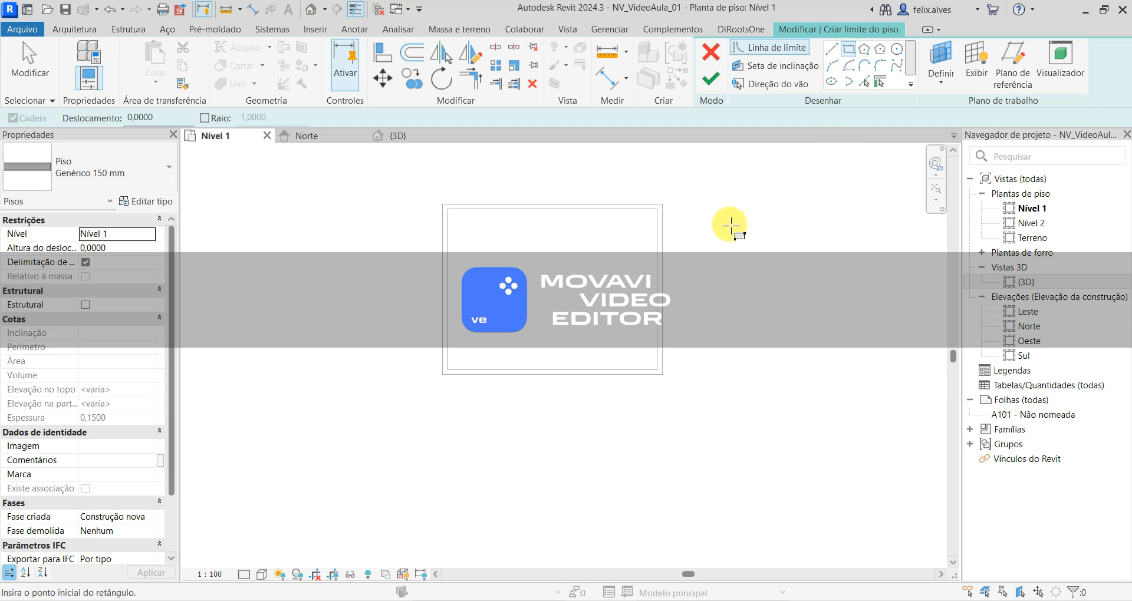
pyautogui.click(717, 252)
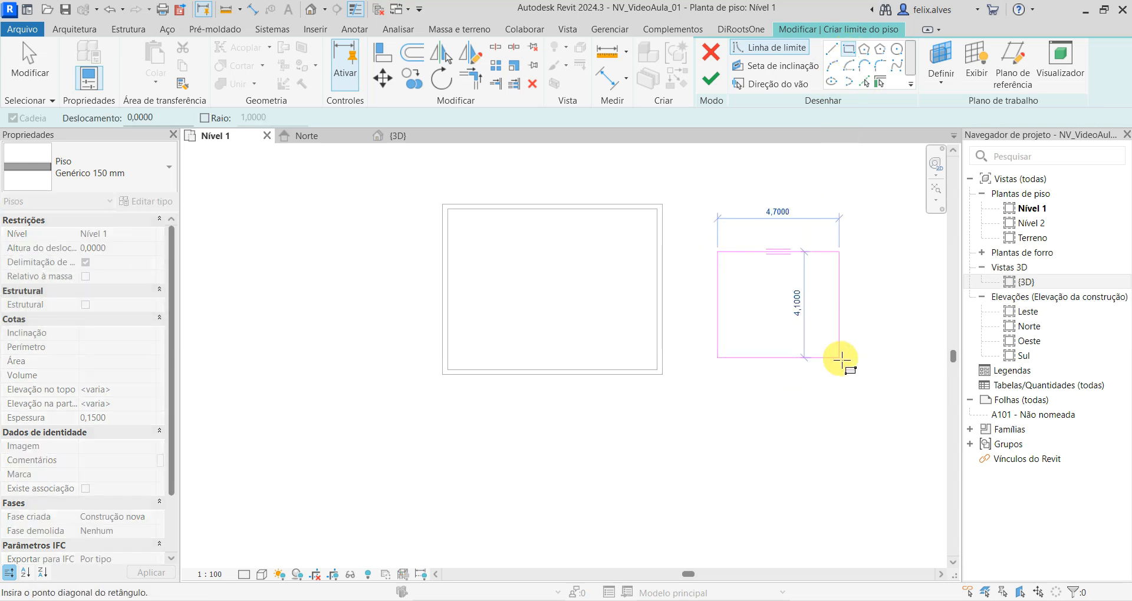
pyautogui.click(829, 359)
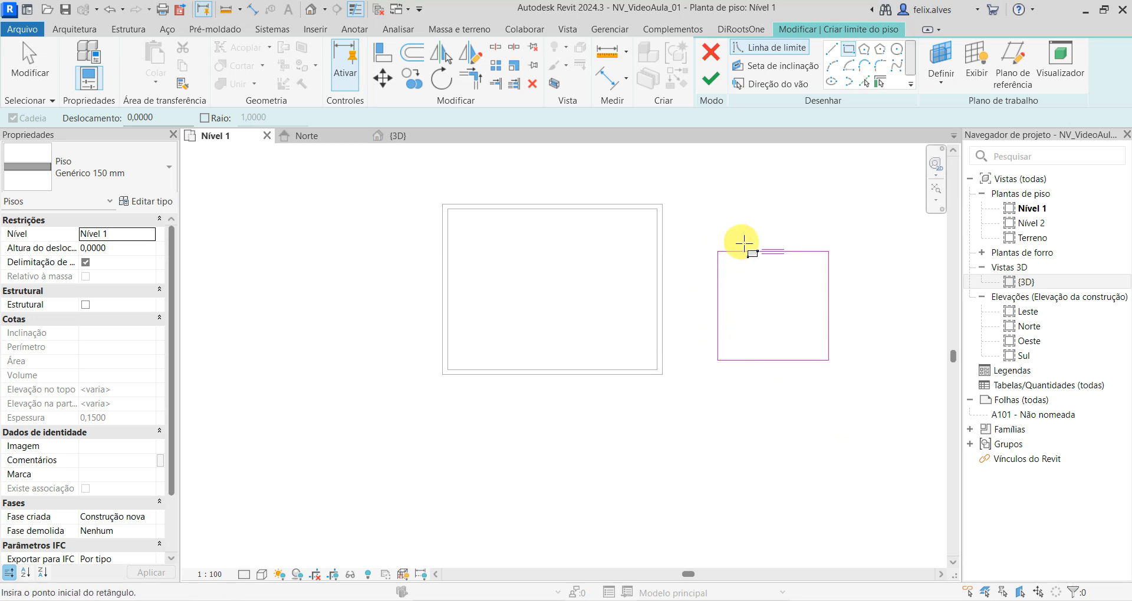
pyautogui.moveTo(791, 286)
pyautogui.mouseDown(button='middle')
pyautogui.moveTo(663, 284)
pyautogui.moveTo(593, 322)
pyautogui.mouseUp(button='middle')
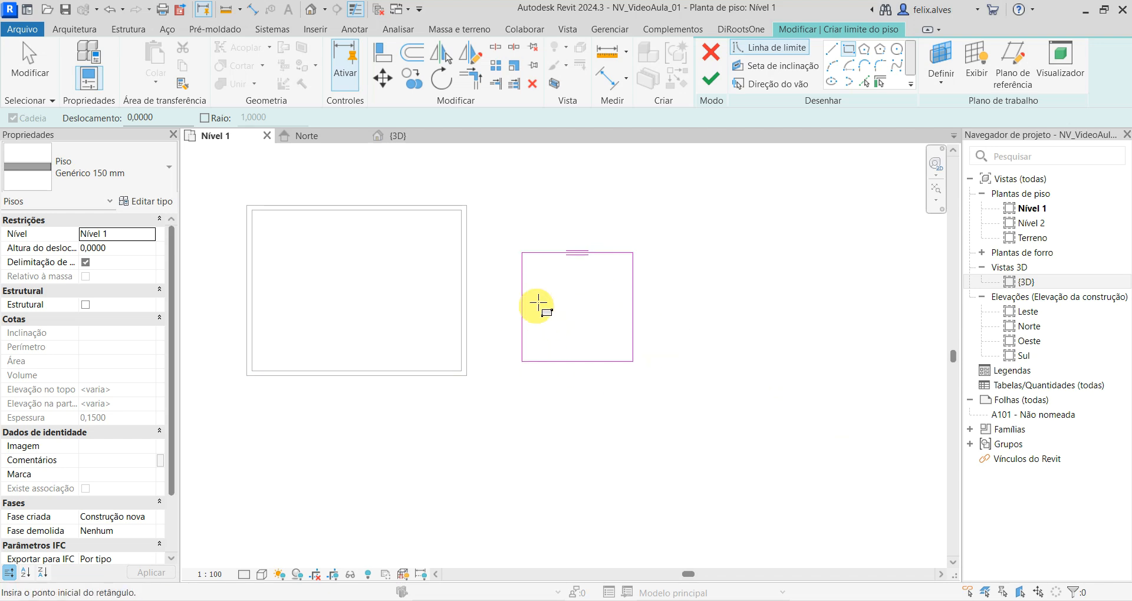
pyautogui.click(712, 81)
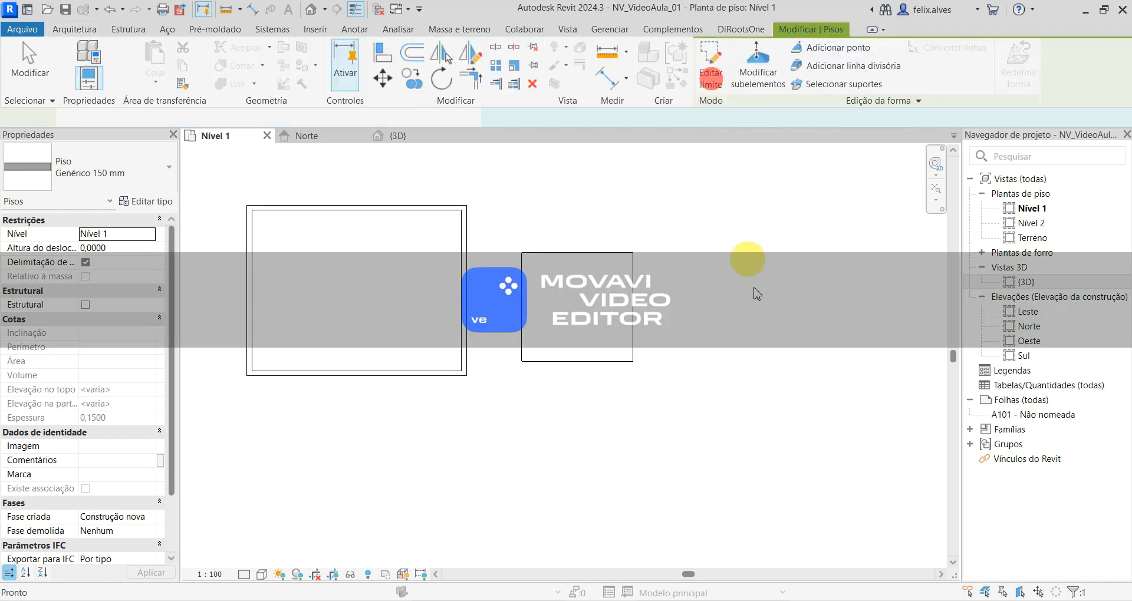
pyautogui.click(748, 389)
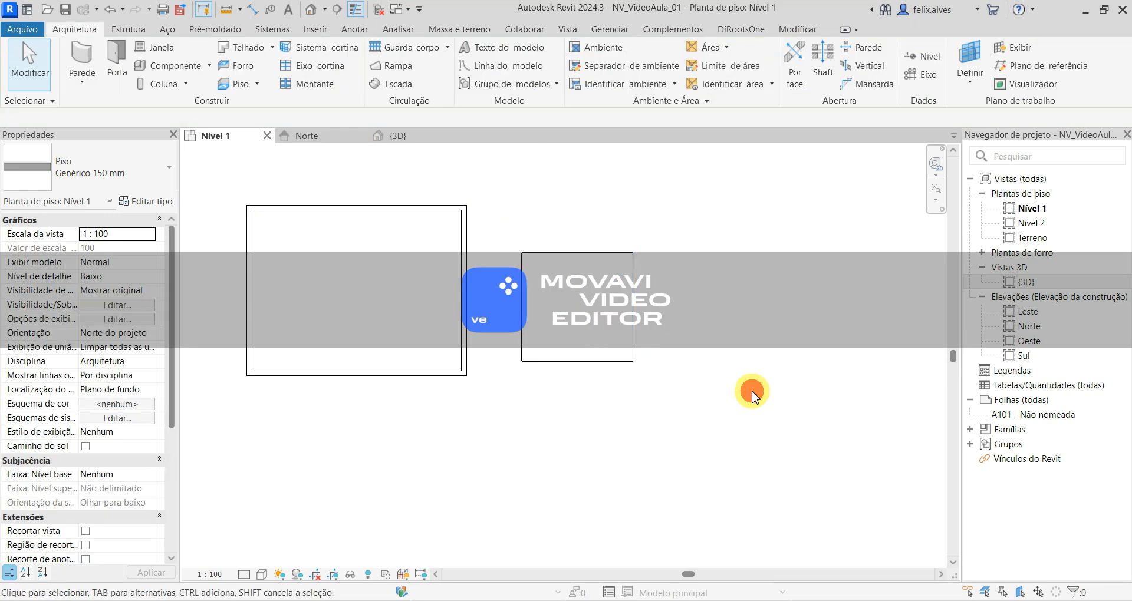
# - Examine the new floor in the {3D} view, the Norte elevation and the Nível 1 plan, checking its position relative to Nível 1
pyautogui.click(397, 136)
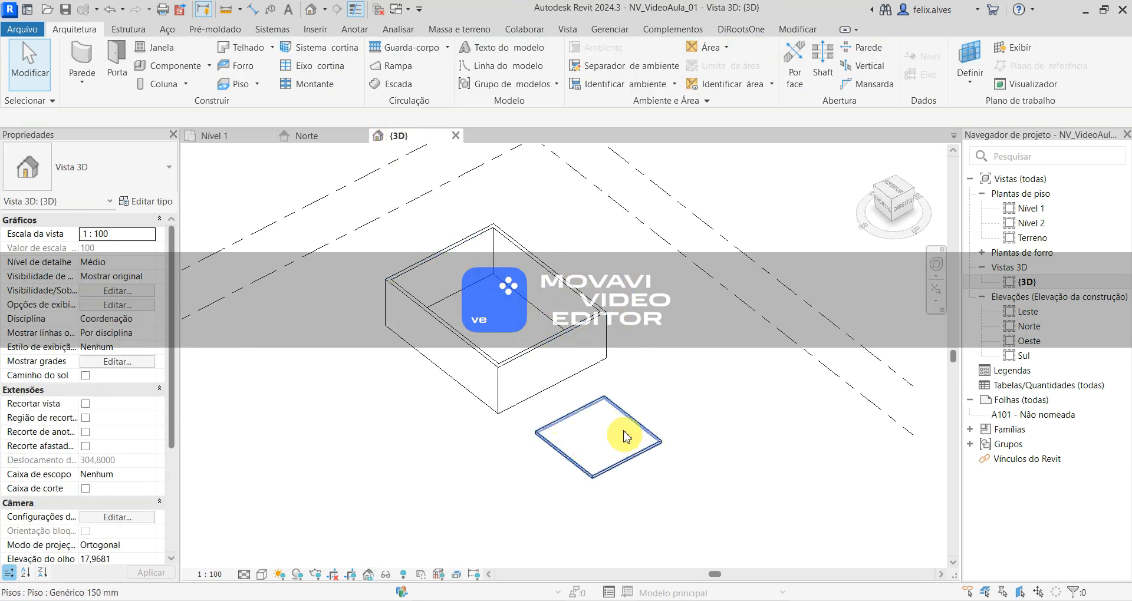
pyautogui.click(301, 136)
pyautogui.moveTo(445, 442); pyautogui.dragTo(570, 425, button='middle')
pyautogui.scroll(1, 569, 421)
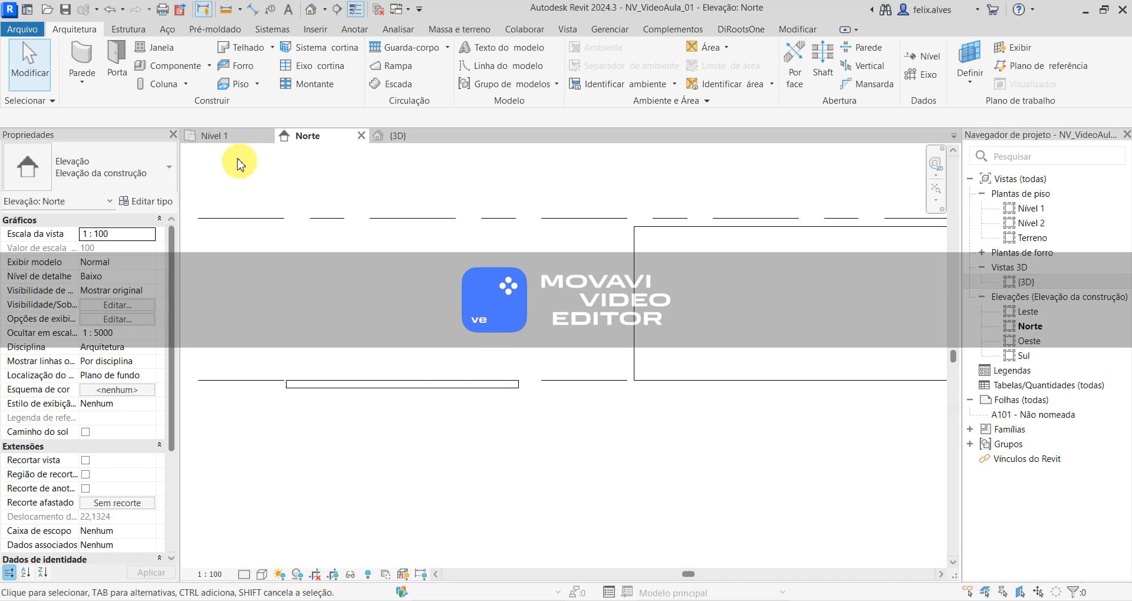
pyautogui.click(219, 134)
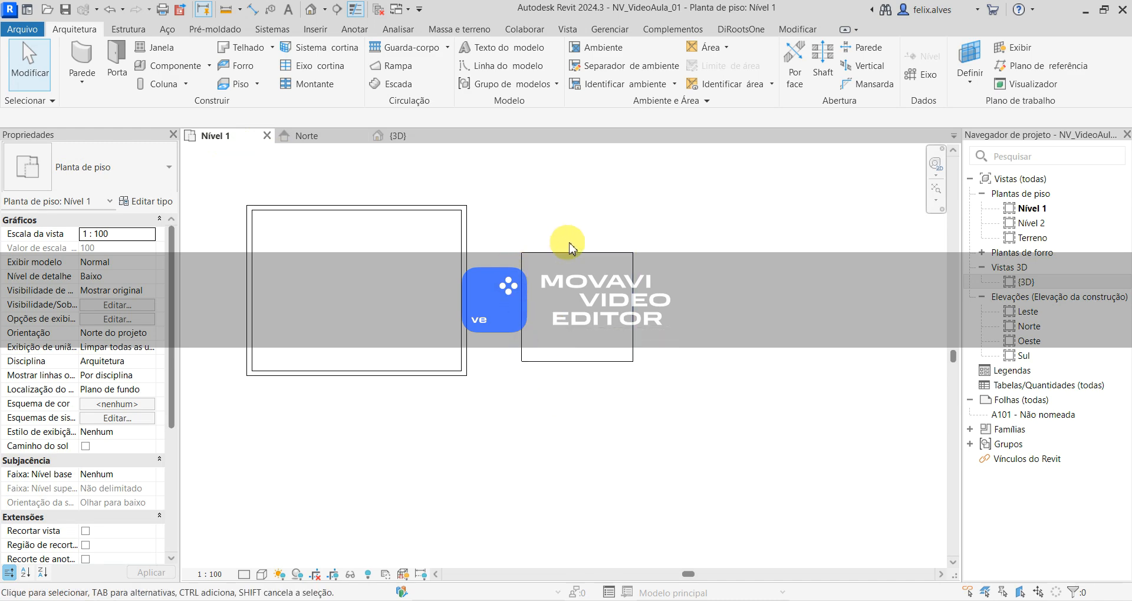
pyautogui.click(637, 284)
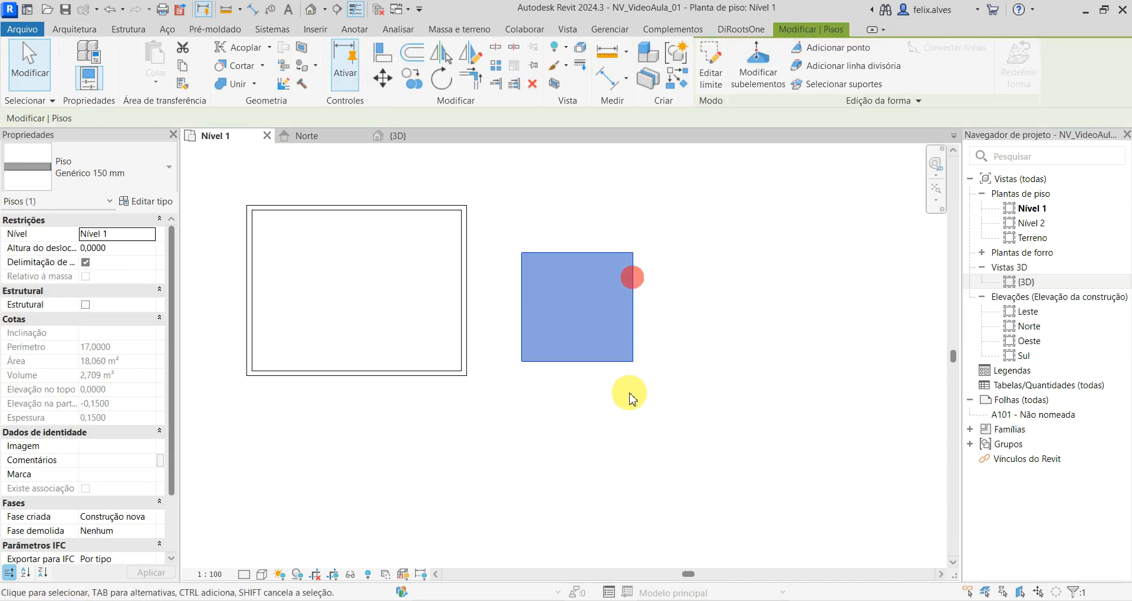
pyautogui.click(702, 204)
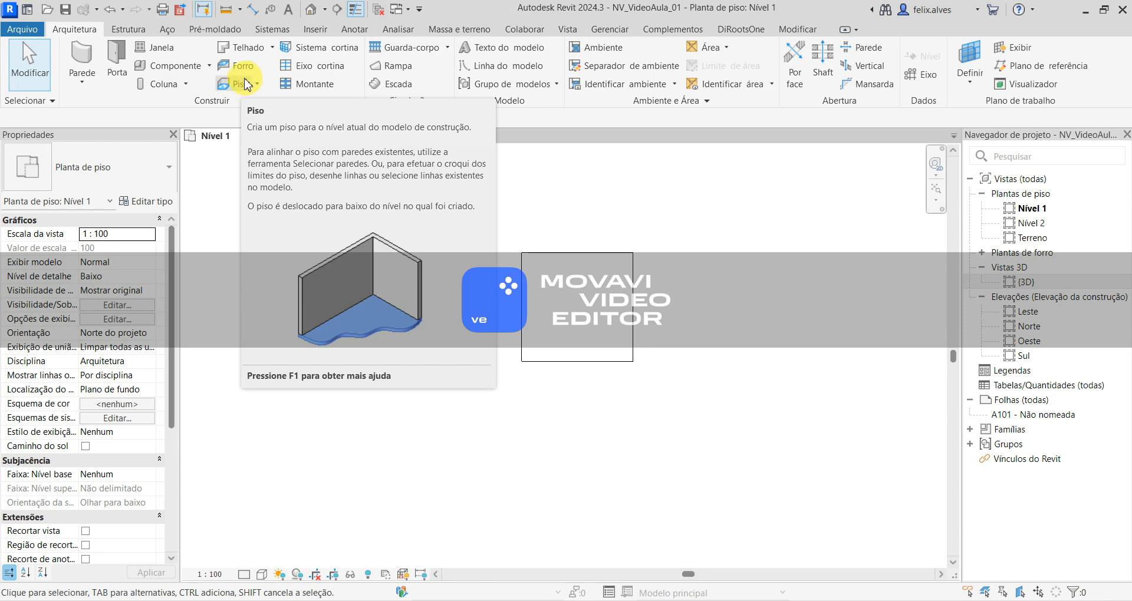
# - Try to create another floor from an open boundary of three connected straight lines below the rectangular floor
pyautogui.click(246, 85)
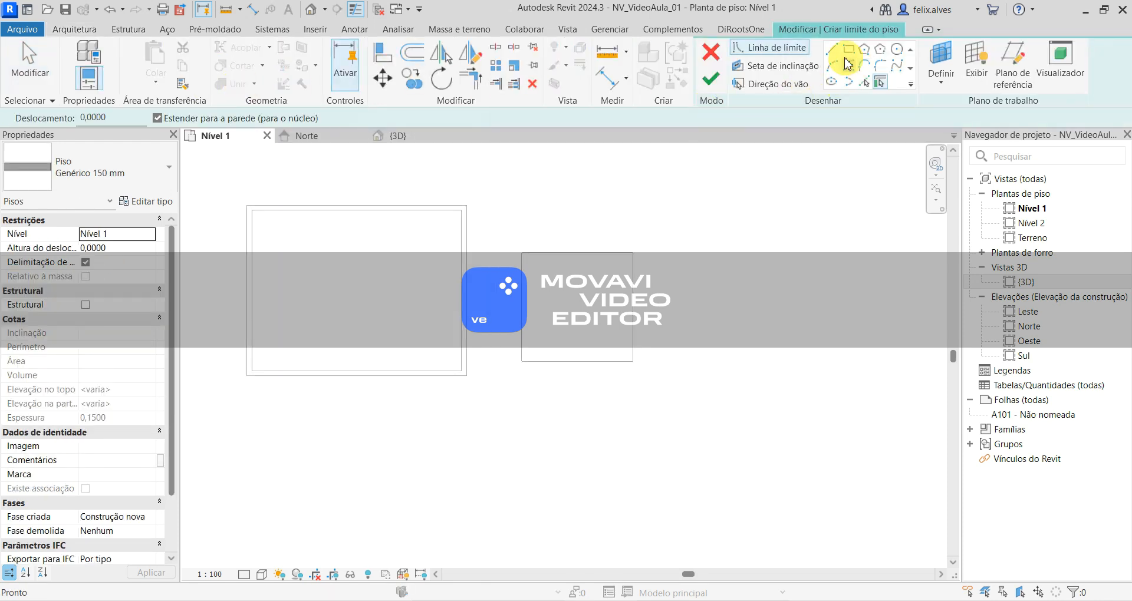
pyautogui.click(833, 52)
pyautogui.click(565, 408)
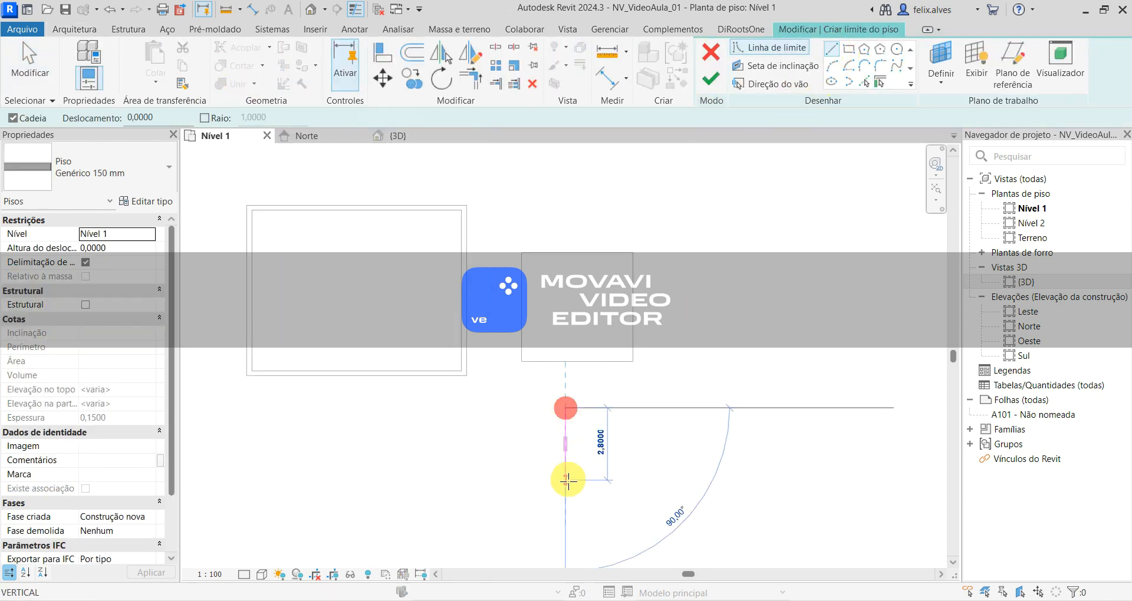
pyautogui.click(566, 496)
pyautogui.click(659, 496)
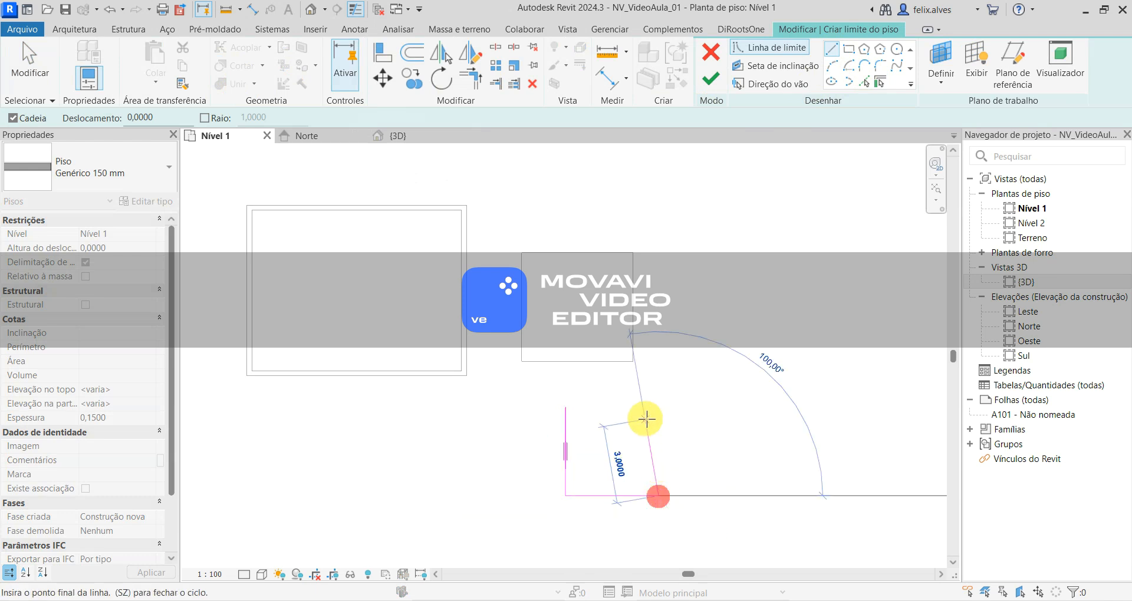
pyautogui.click(659, 429)
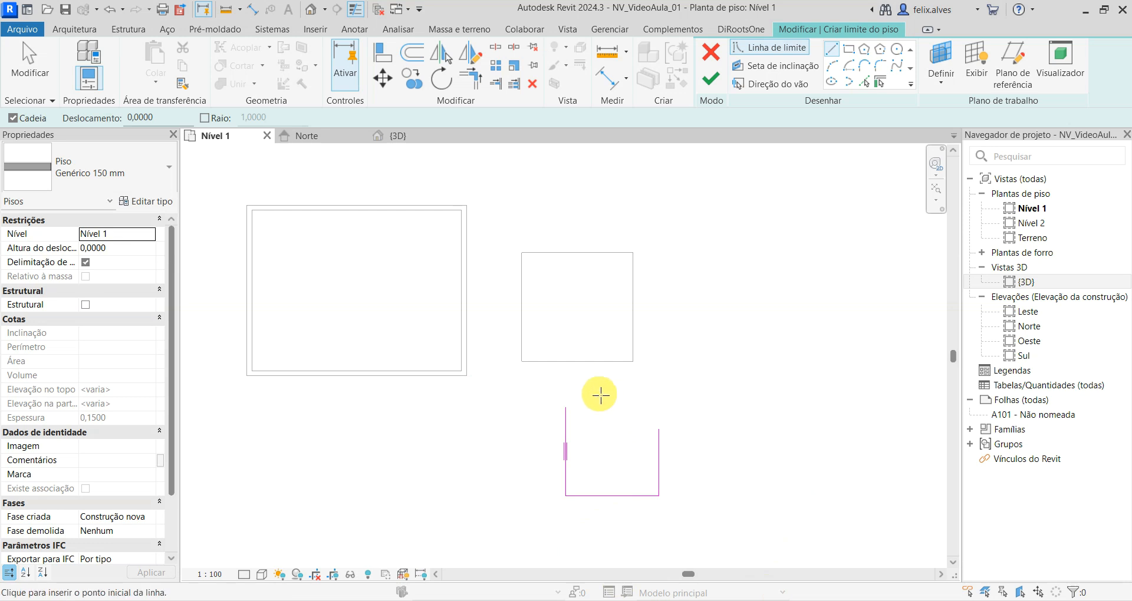
pyautogui.press('Escape')
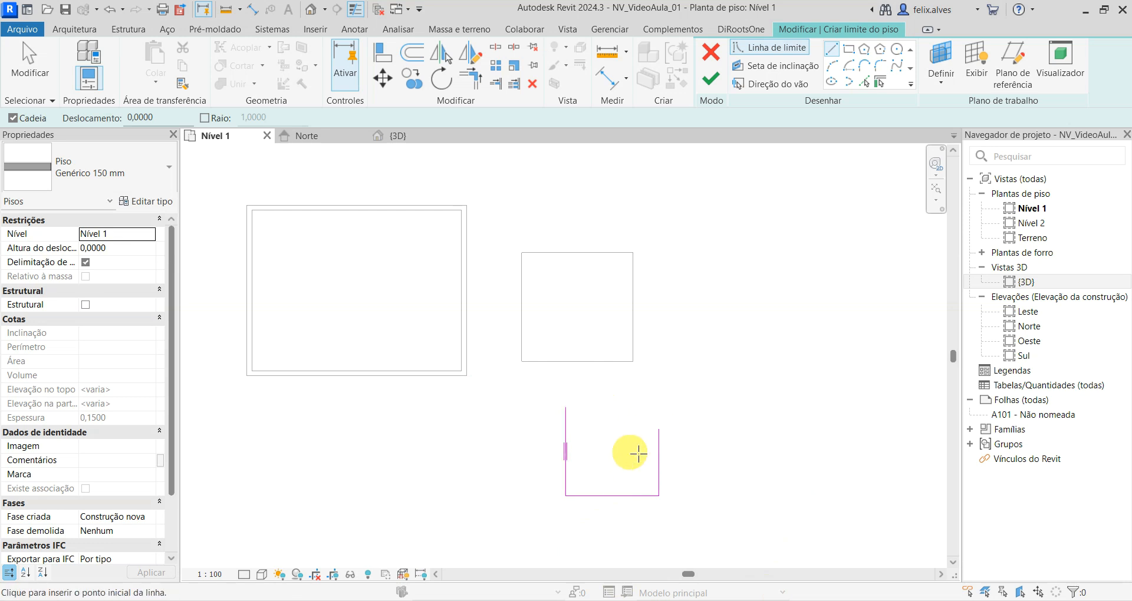
pyautogui.click(566, 408)
pyautogui.press('Escape')
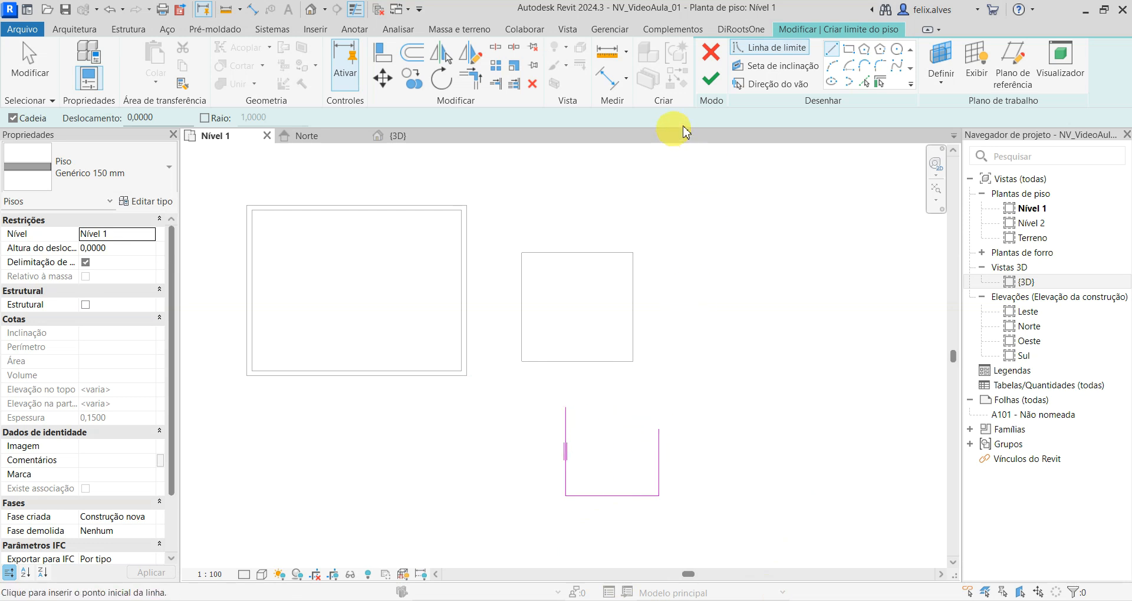
pyautogui.click(711, 82)
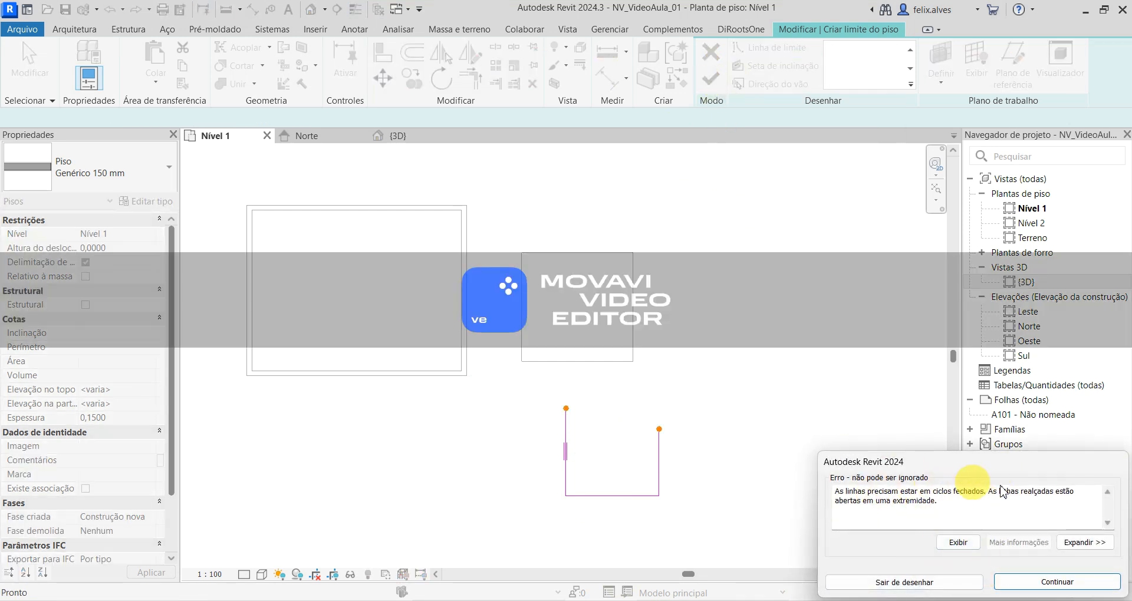
# - Draw a diagonal boundary line from the open sketch's upper-left end across its right line and try to finish the floor
pyautogui.click(666, 378)
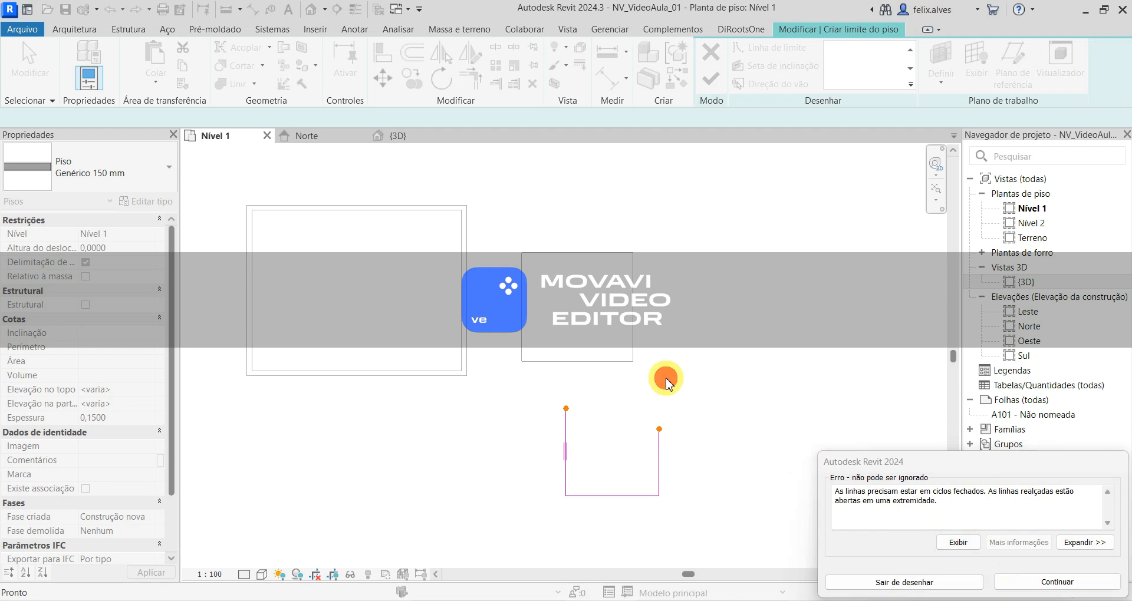
pyautogui.click(1042, 589)
pyautogui.click(565, 408)
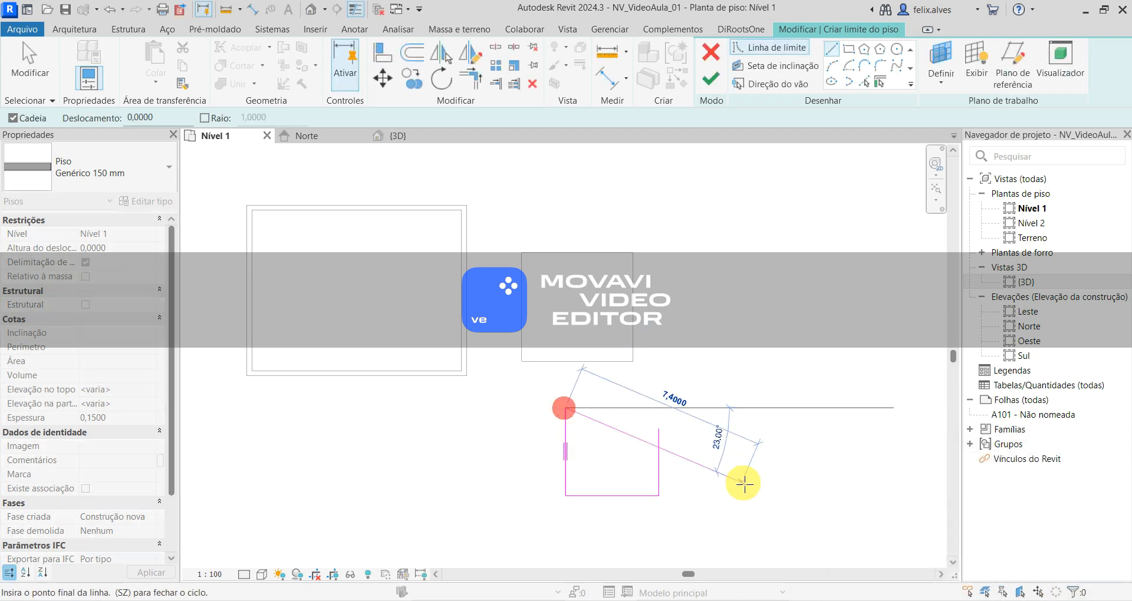
pyautogui.click(724, 482)
pyautogui.press('Escape')
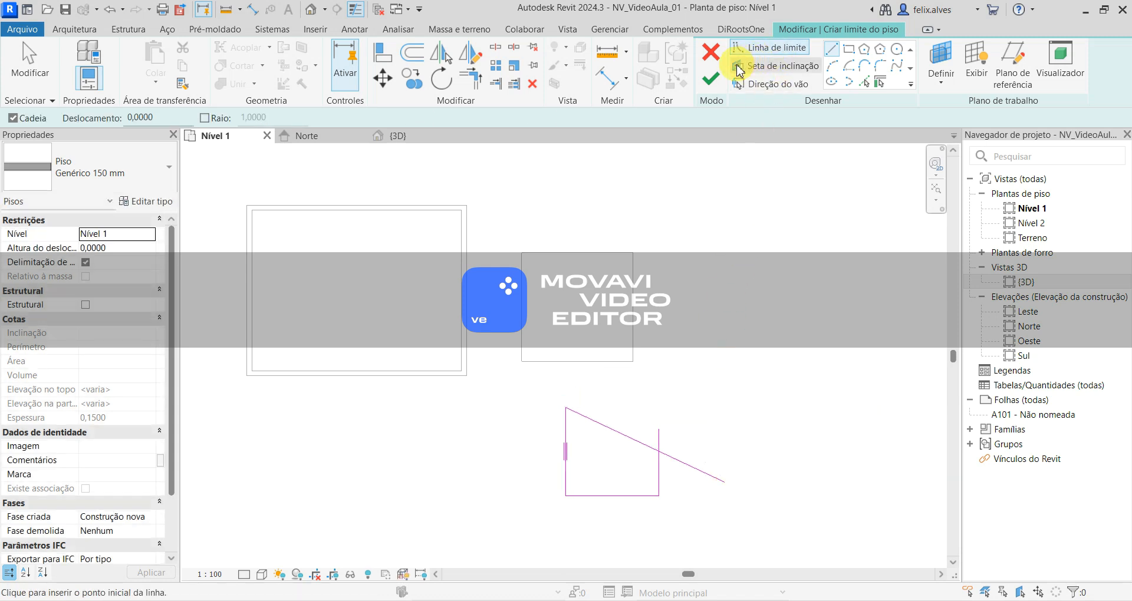
pyautogui.click(715, 83)
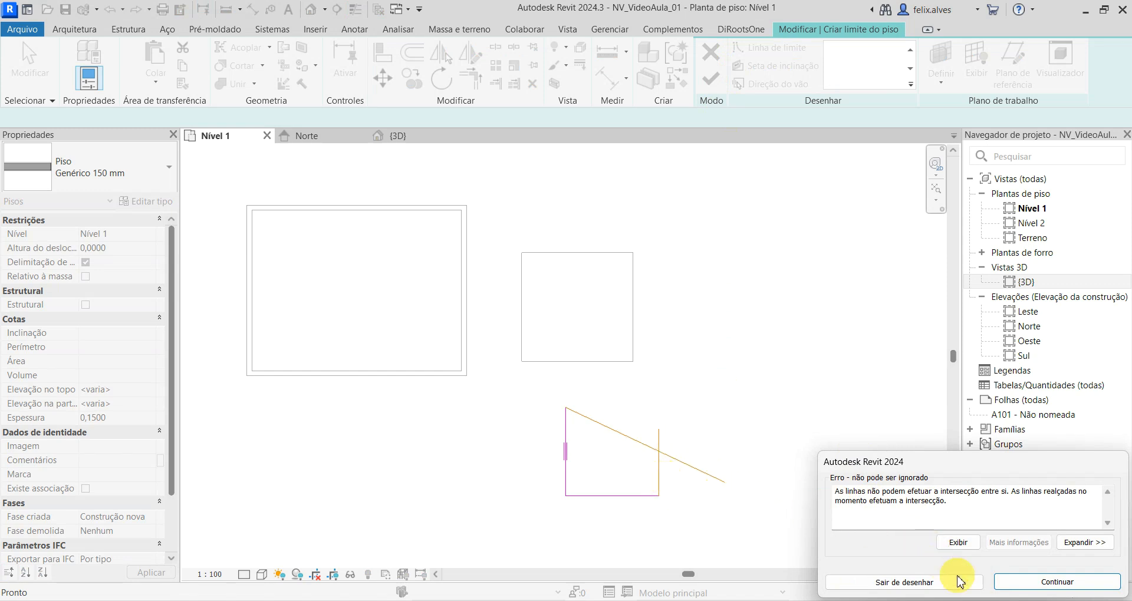
pyautogui.click(1041, 593)
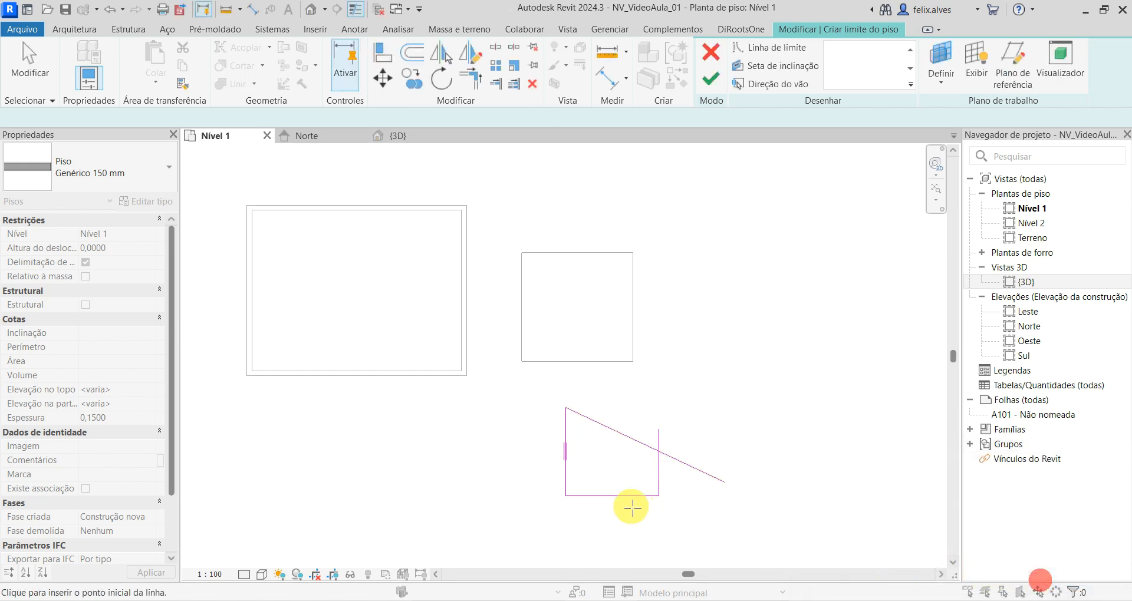
# - Draw a duplicate line over the sketch's left side, and trim the diagonal and right lines to a corner
pyautogui.click(565, 407)
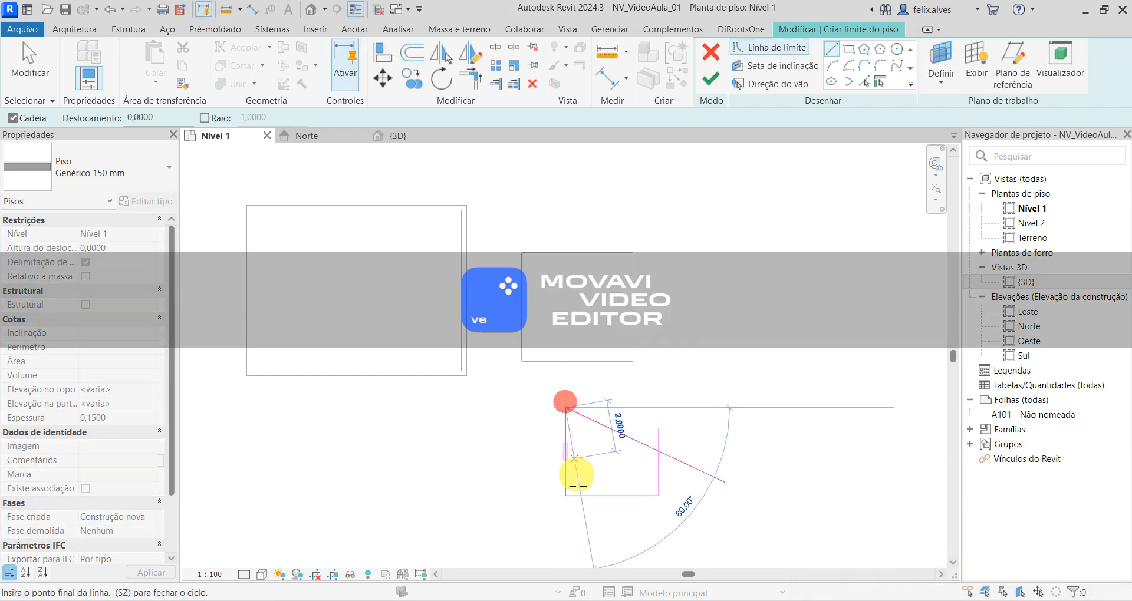
pyautogui.click(564, 495)
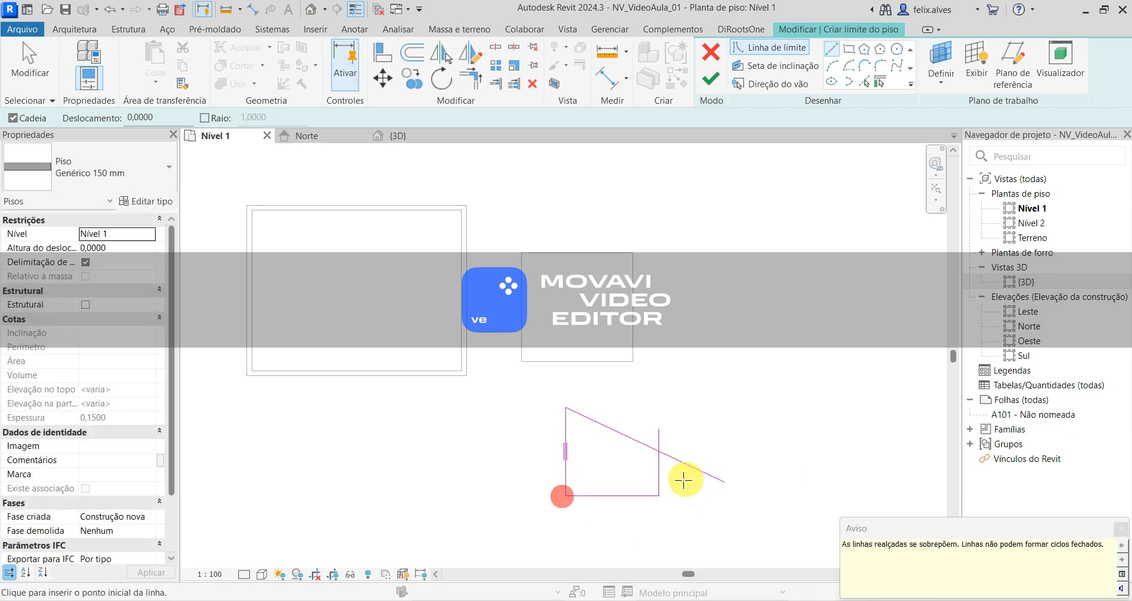
pyautogui.press('t')
pyautogui.press('r')
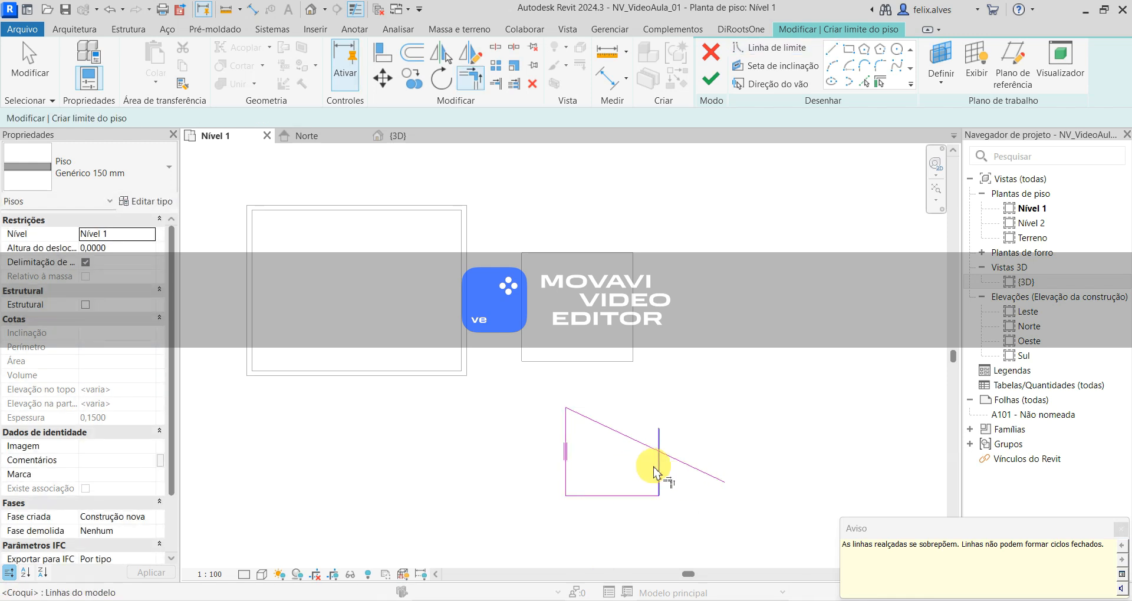
pyautogui.click(649, 450)
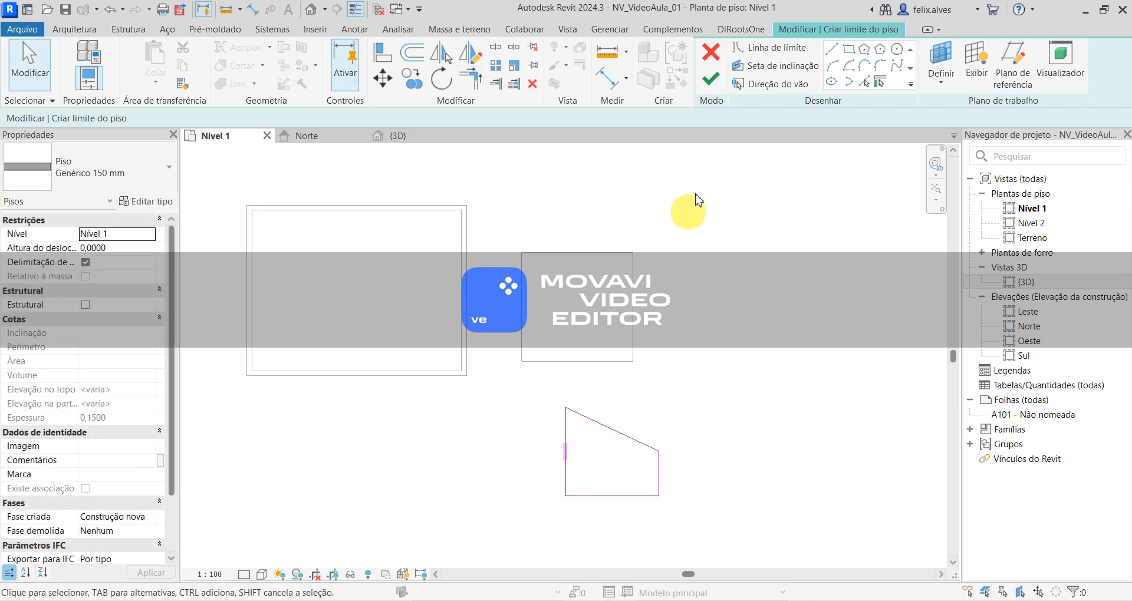
# - Delete the duplicate left line to finish the four-sided floor's boundary, and save the project
pyautogui.click(710, 78)
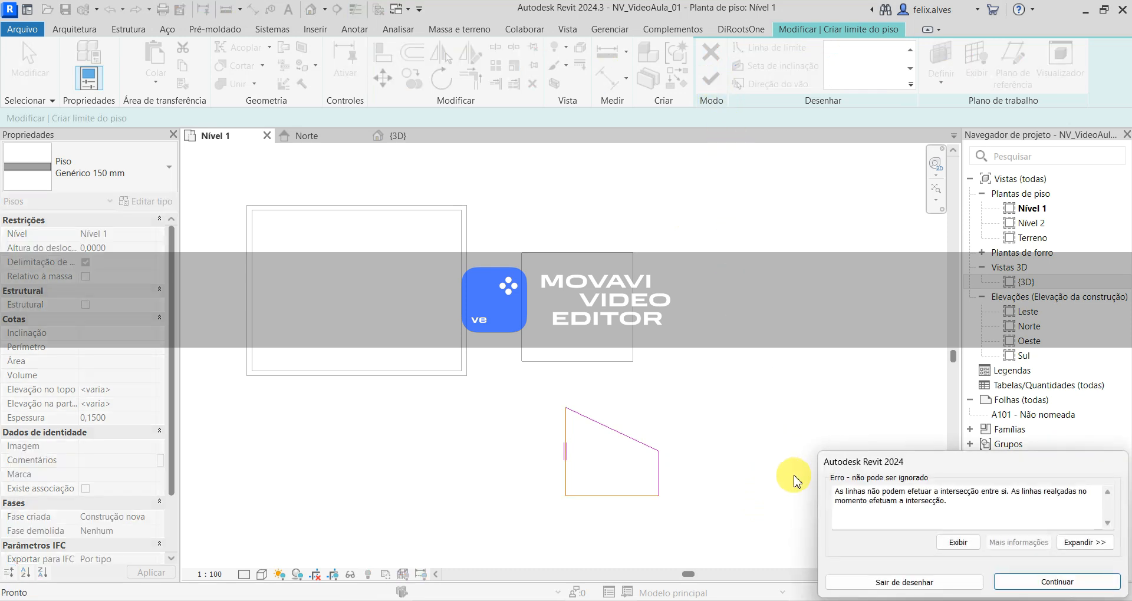
pyautogui.click(1056, 582)
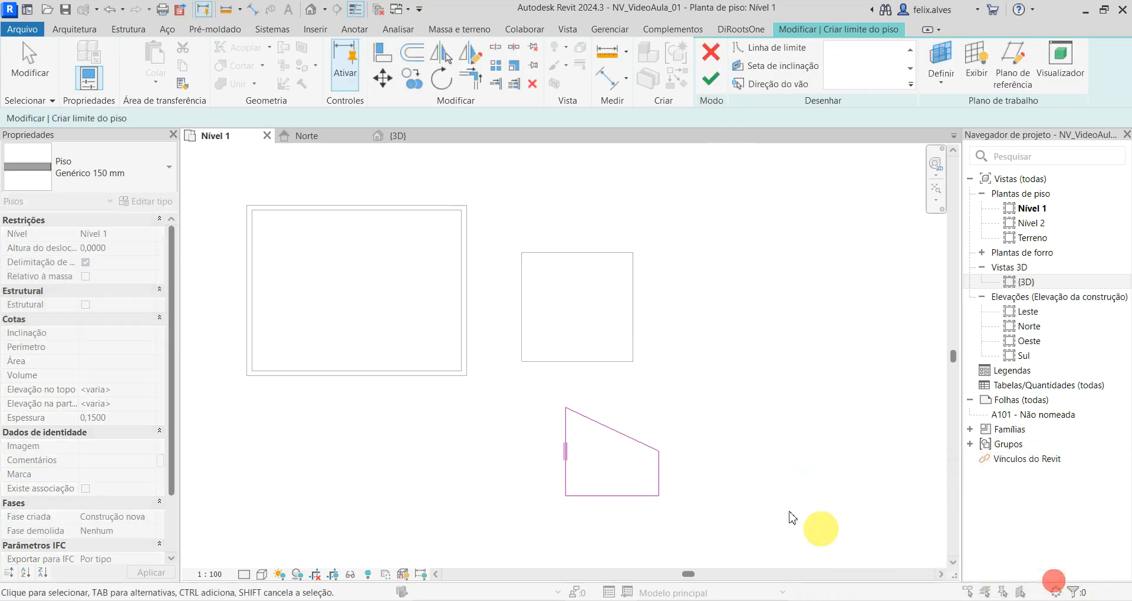
pyautogui.click(565, 478)
pyautogui.press('Delete')
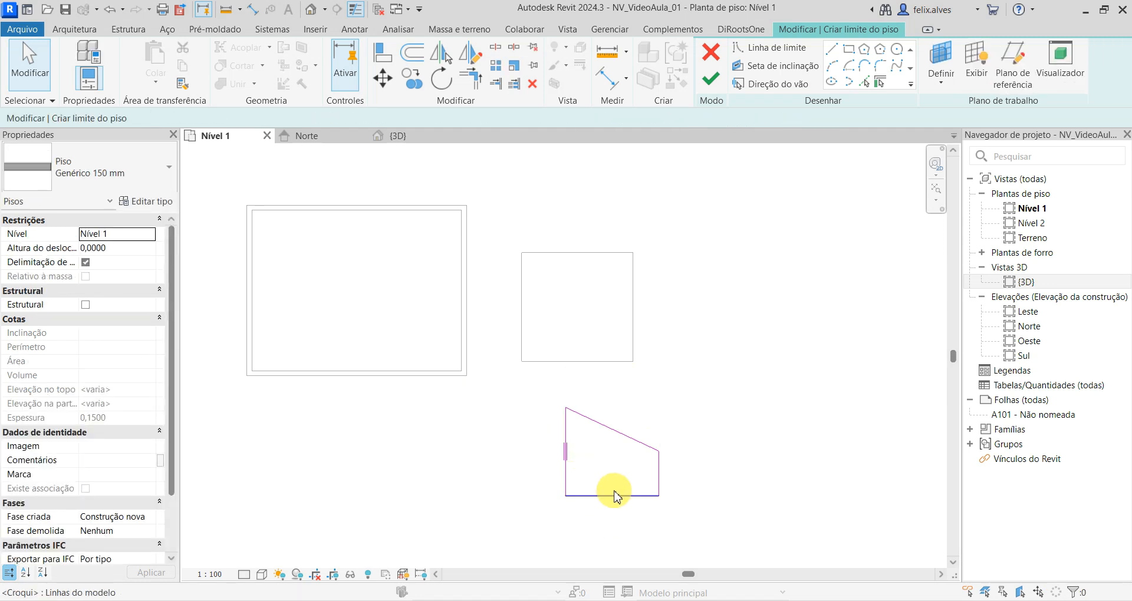
pyautogui.click(712, 83)
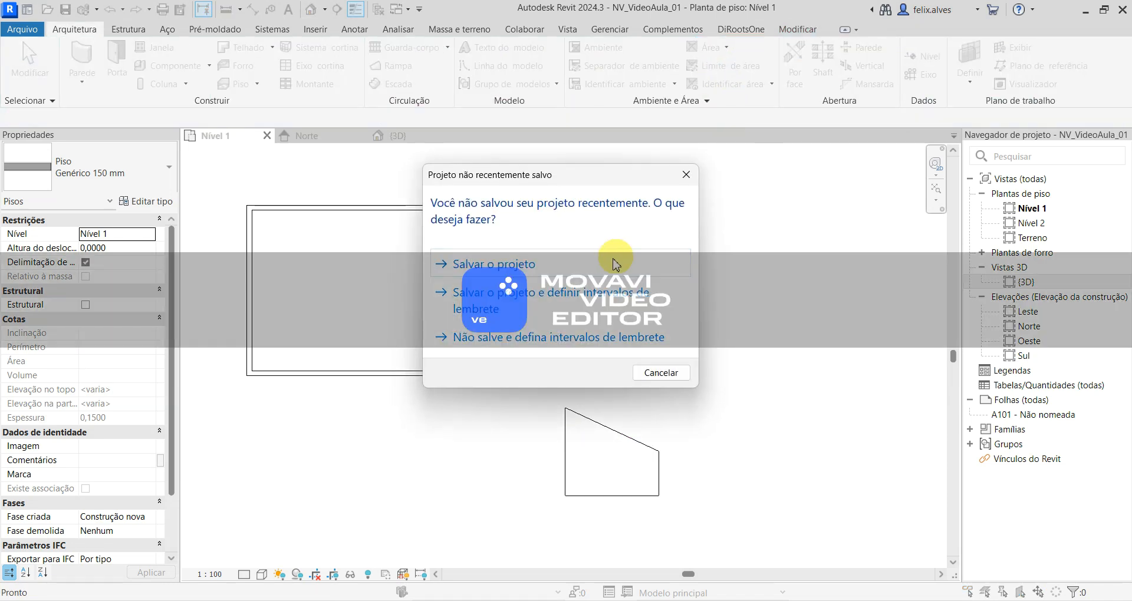
pyautogui.click(611, 261)
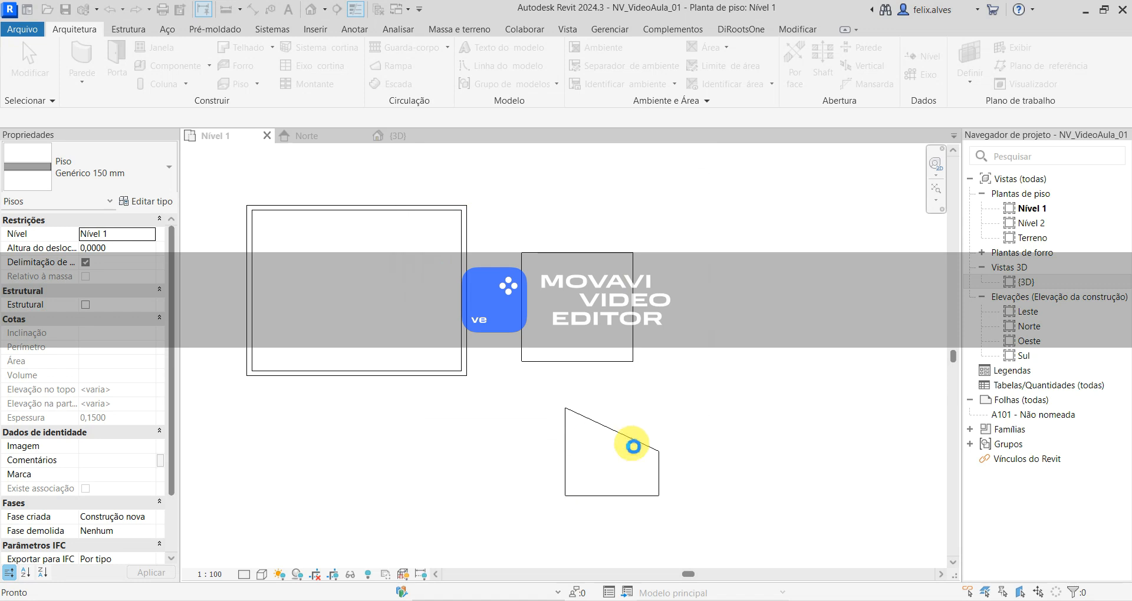
# - Edit the rectangular floor's boundary, pulling the left line's upper end inward and lowering the top line to 3.5 m above the bottom edge
pyautogui.click(631, 470)
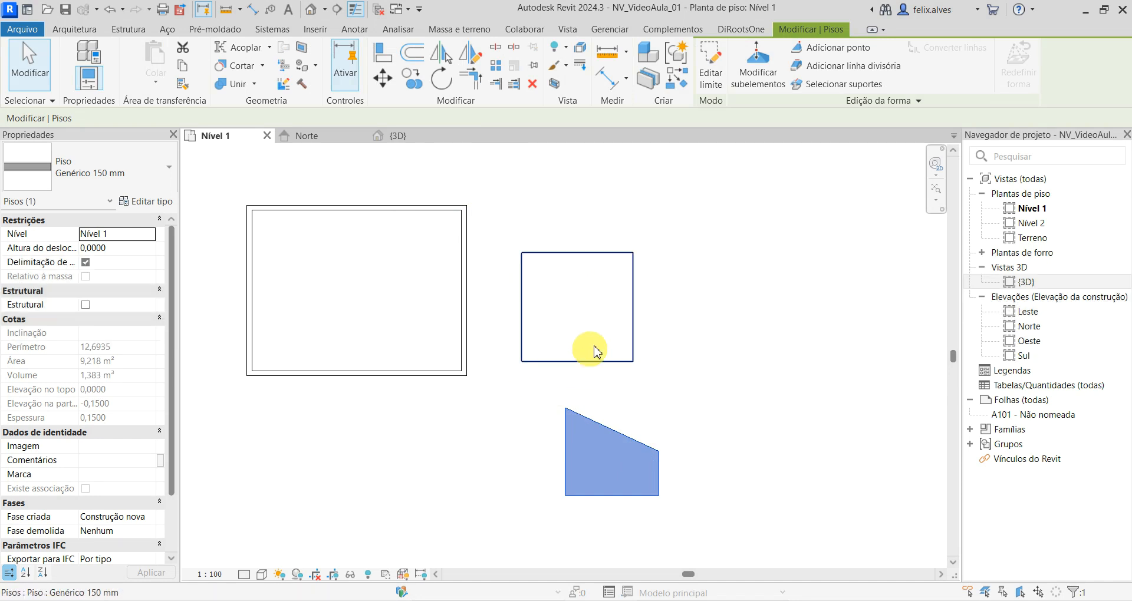
pyautogui.click(589, 287)
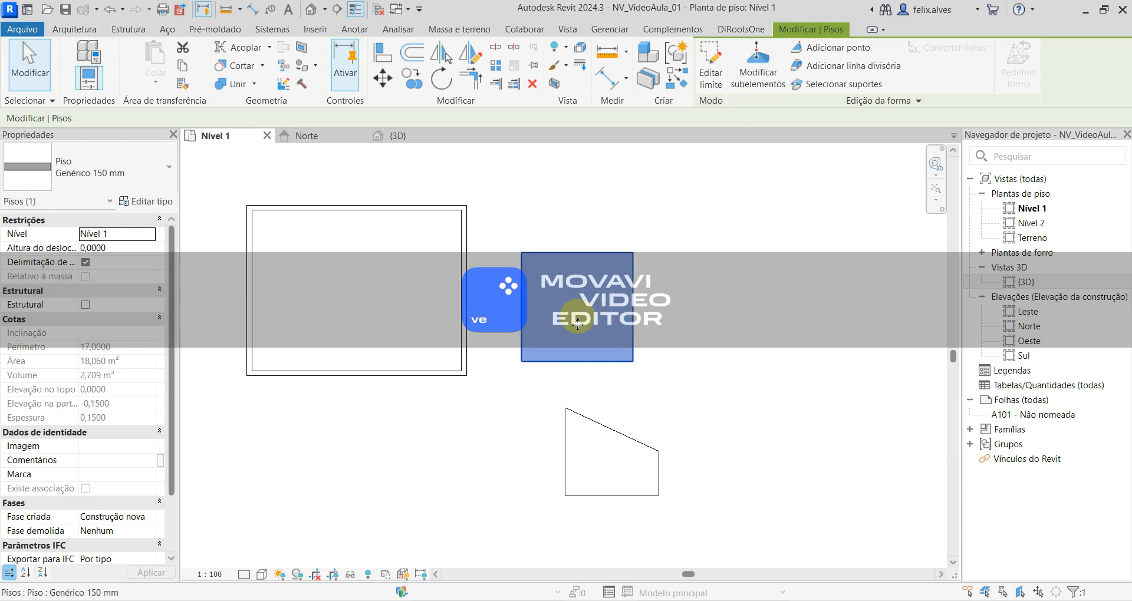
pyautogui.click(711, 70)
pyautogui.moveTo(409, 412)
pyautogui.mouseDown(button='middle')
pyautogui.moveTo(590, 488)
pyautogui.moveTo(631, 447)
pyautogui.mouseUp(button='middle')
pyautogui.scroll(-1, 632, 447)
pyautogui.click(732, 366)
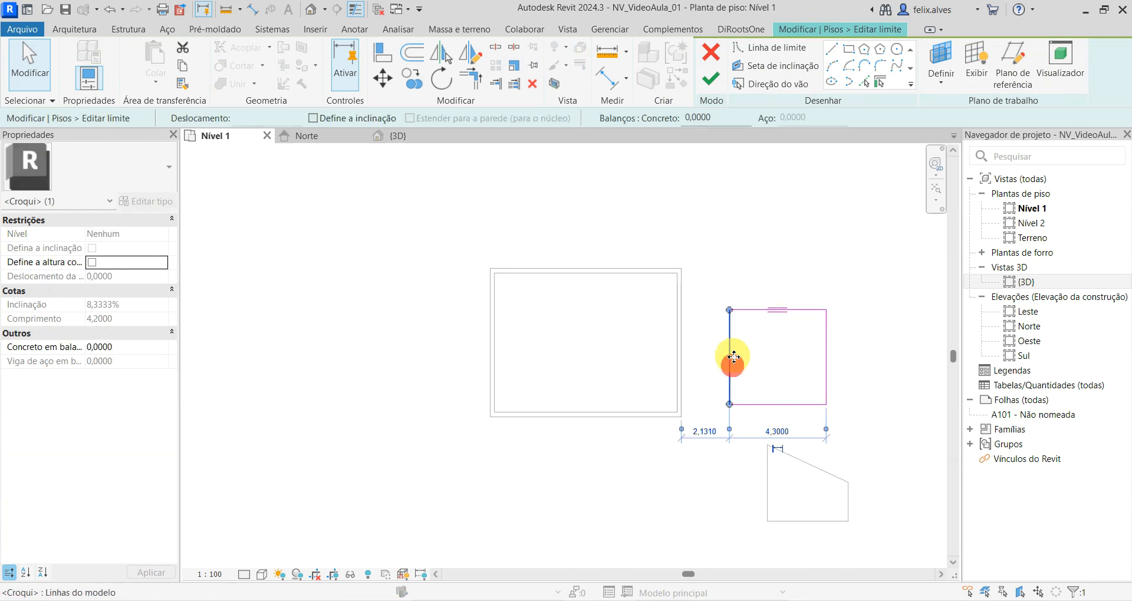
pyautogui.moveTo(730, 310)
pyautogui.mouseDown()
pyautogui.moveTo(789, 384)
pyautogui.moveTo(770, 364)
pyautogui.mouseUp()
pyautogui.moveTo(731, 312)
pyautogui.mouseDown()
pyautogui.moveTo(776, 366)
pyautogui.moveTo(760, 332)
pyautogui.mouseUp()
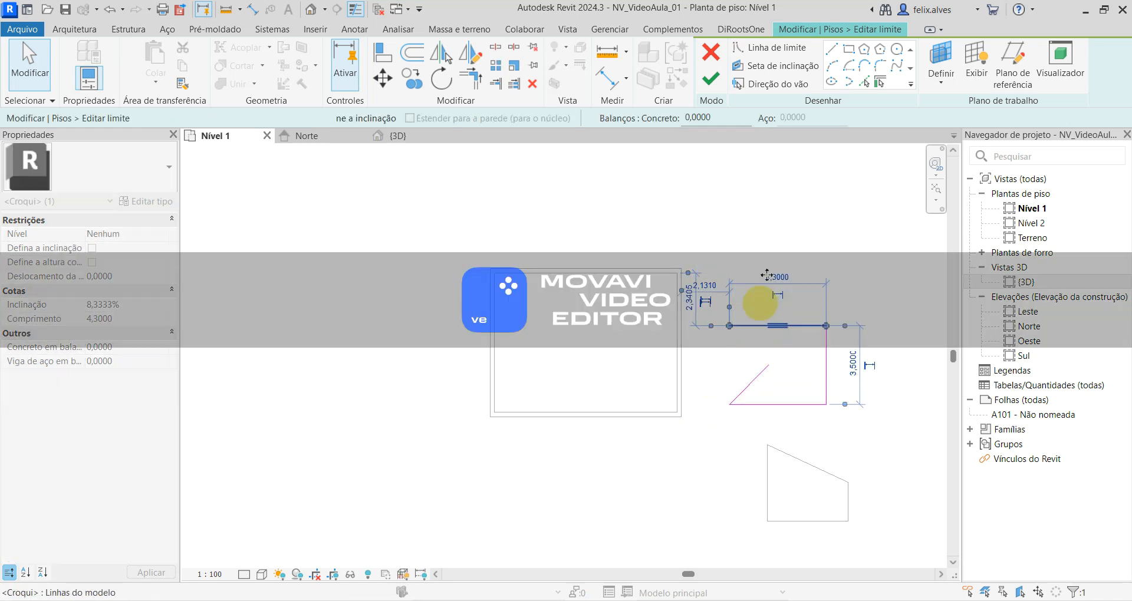
# - Close the edited boundary with a line between the inward point and the upper-left corner, then finish and deselect the floor
pyautogui.click(832, 49)
pyautogui.click(769, 365)
pyautogui.click(732, 325)
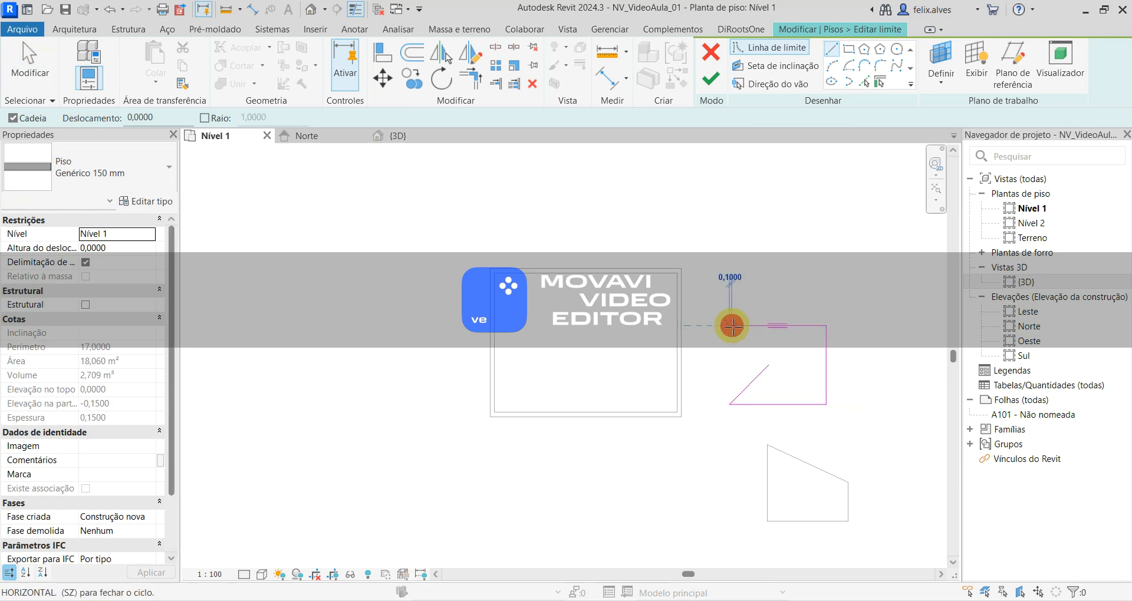
pyautogui.click(771, 371)
pyautogui.press('Escape')
pyautogui.press('Escape')
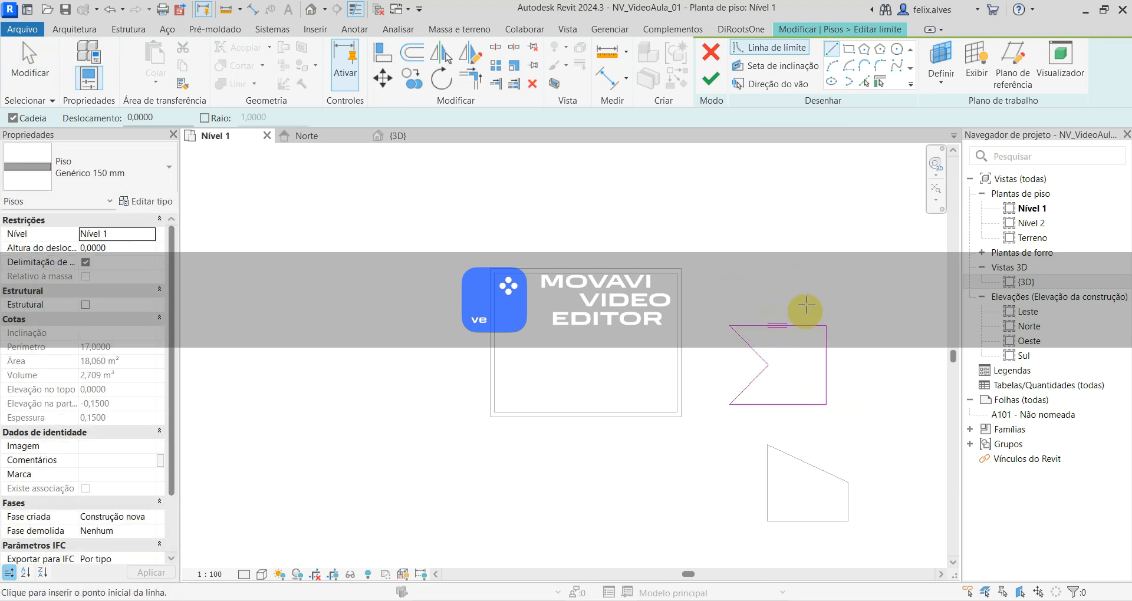
pyautogui.click(719, 80)
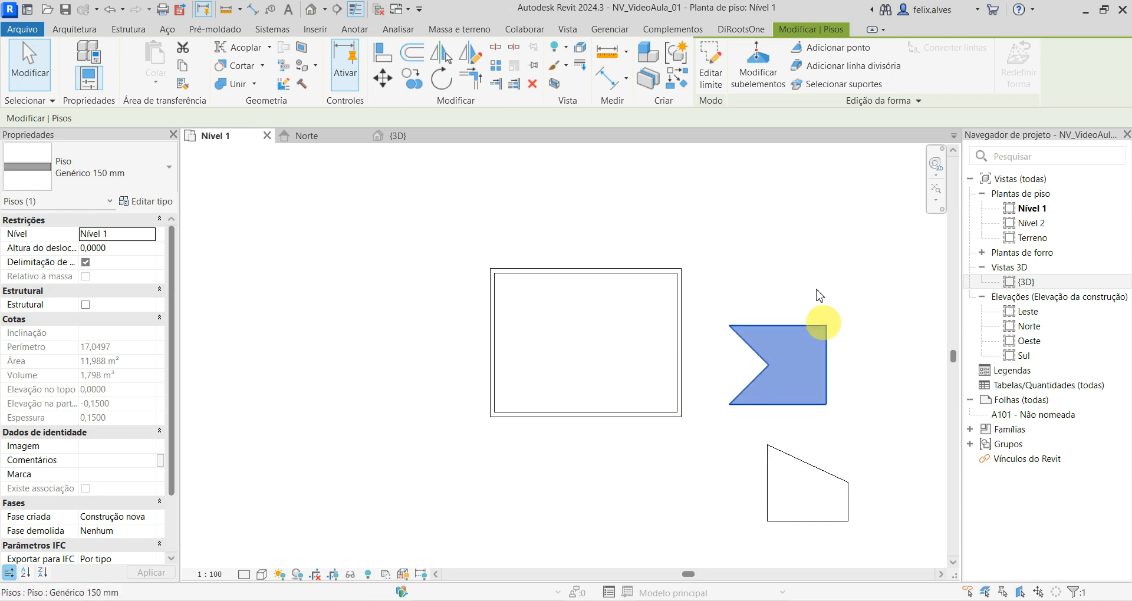
pyautogui.click(804, 267)
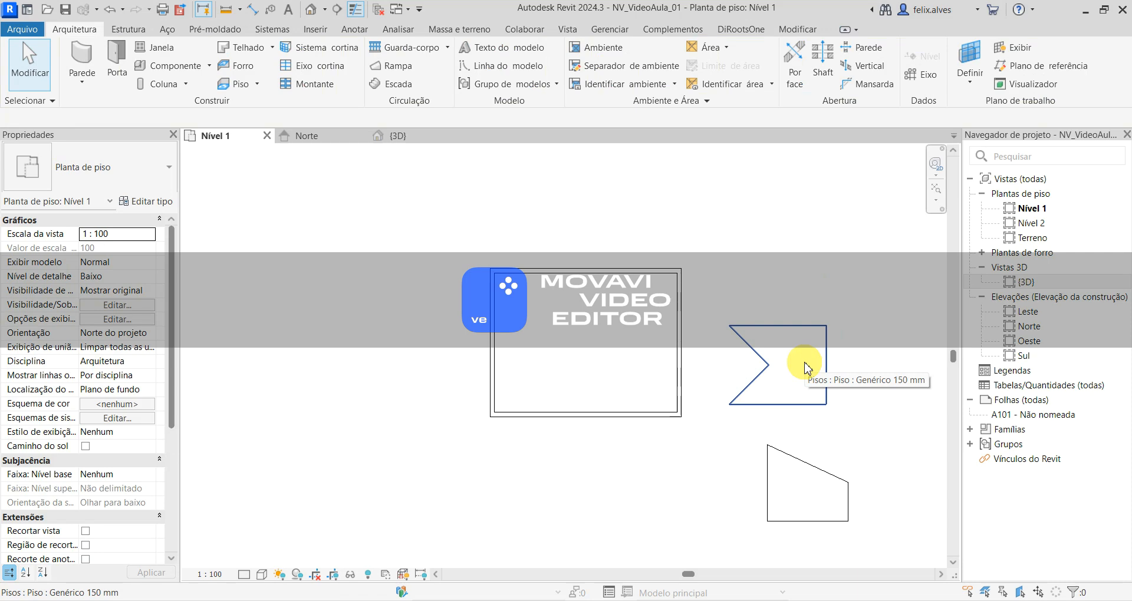
# - Delete the notched floor and the four-sided floor below it, leaving only the walled room
pyautogui.click(806, 366)
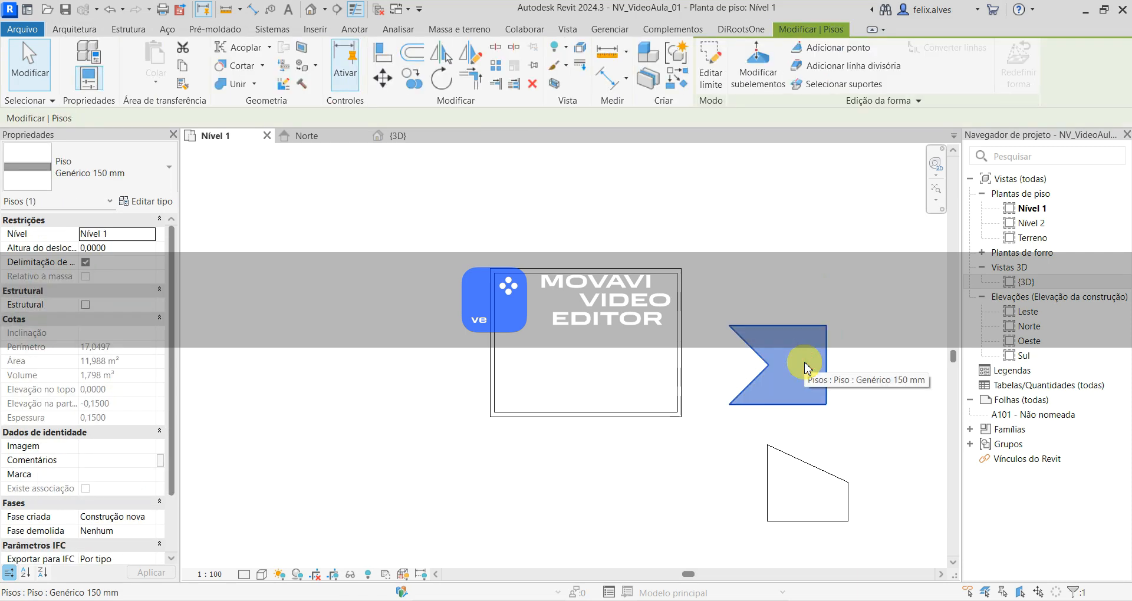
pyautogui.press('Delete')
pyautogui.click(799, 506)
pyautogui.press('Delete')
pyautogui.moveTo(576, 260); pyautogui.dragTo(500, 272, button='middle')
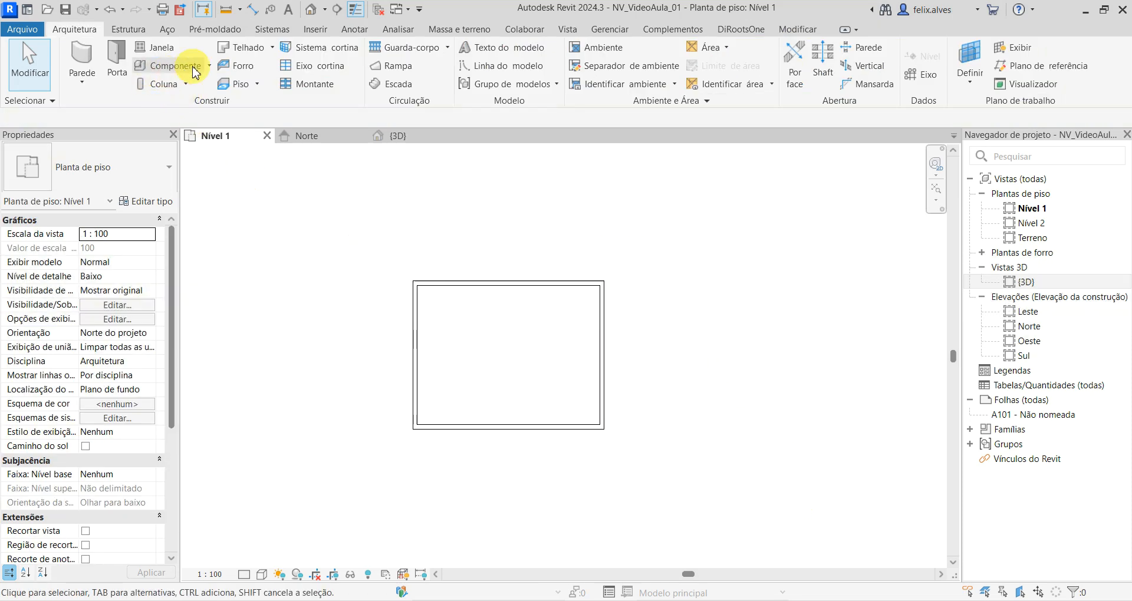
# - Create a Genérico 150 mm floor on Nível 1 from an 8.5 by 6.6 m rectangle snapped to the walls' outer corners
pyautogui.click(242, 86)
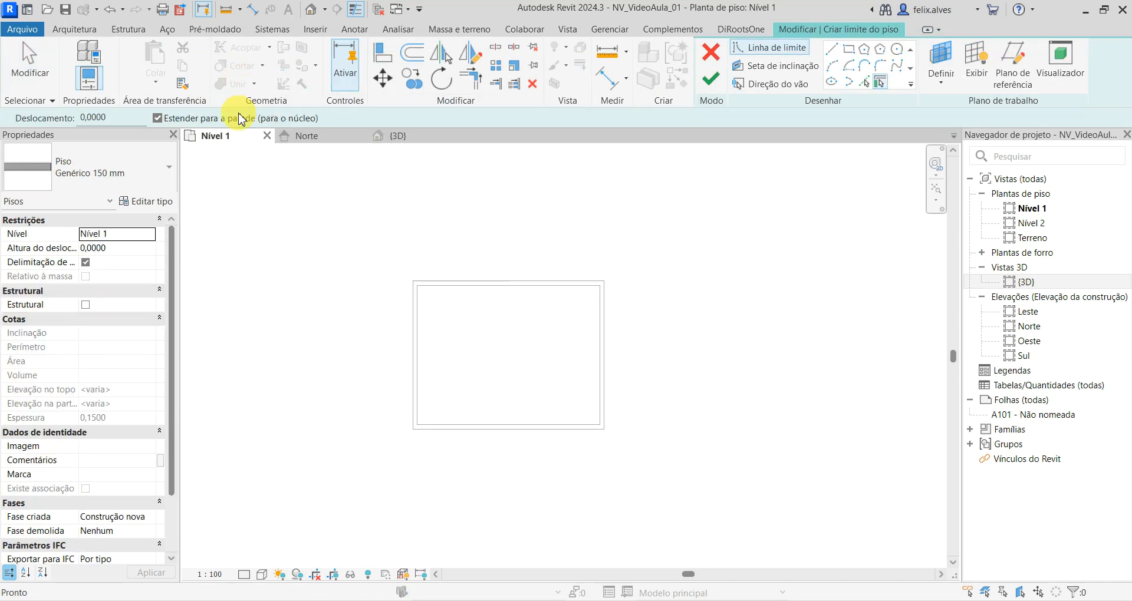
pyautogui.click(851, 53)
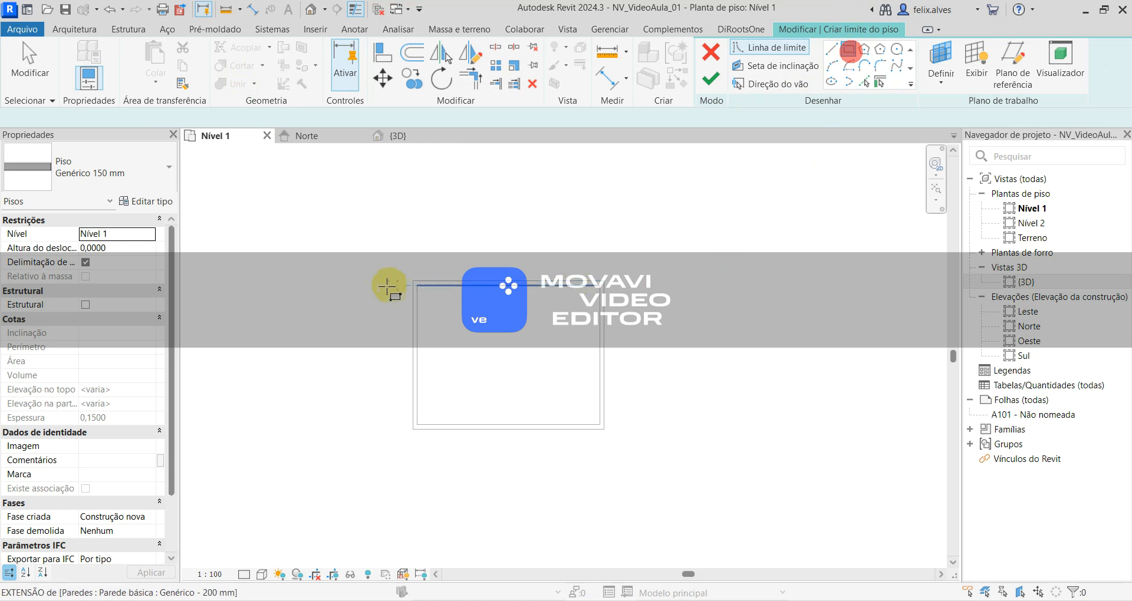
pyautogui.click(413, 280)
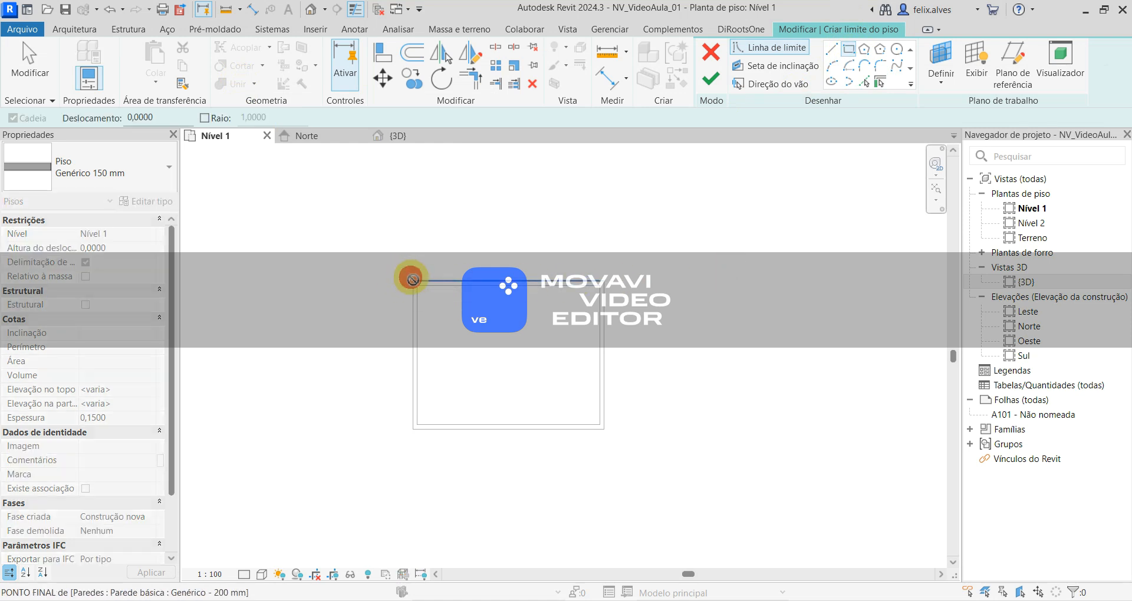
pyautogui.click(605, 429)
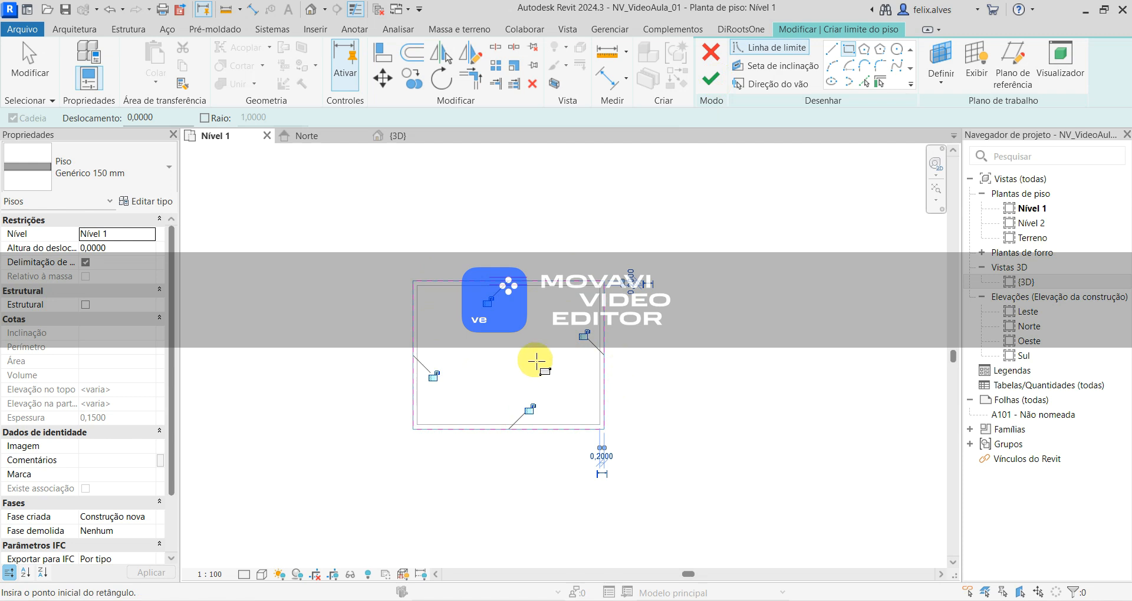
pyautogui.click(711, 81)
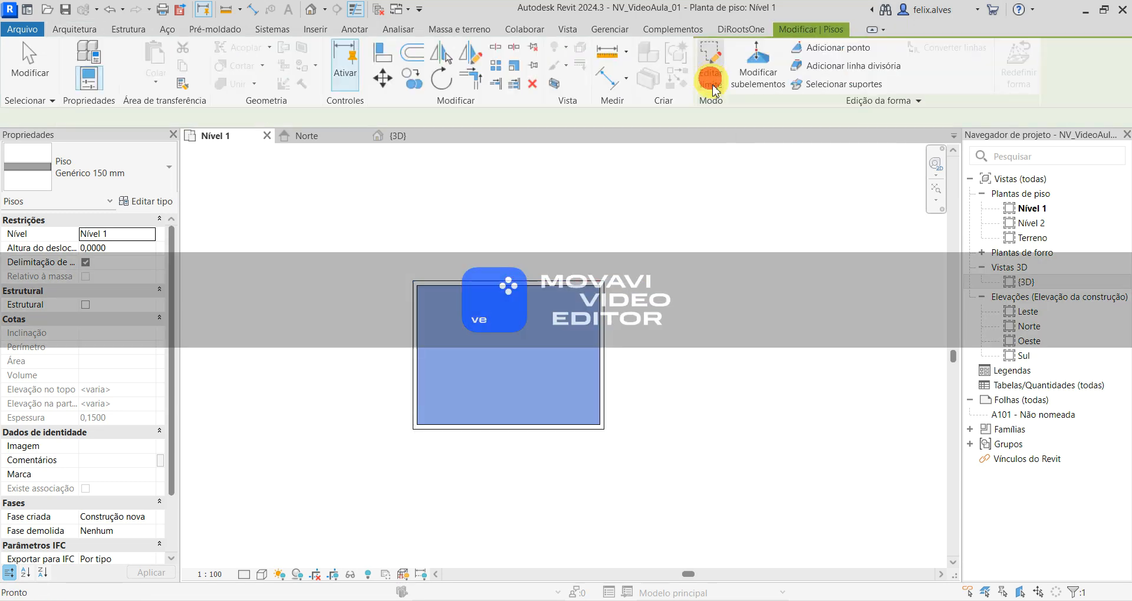
# - Examine the room's new floor in the {3D} view and the Norte elevation, checking how it meets the walls and Nível 1
pyautogui.click(417, 144)
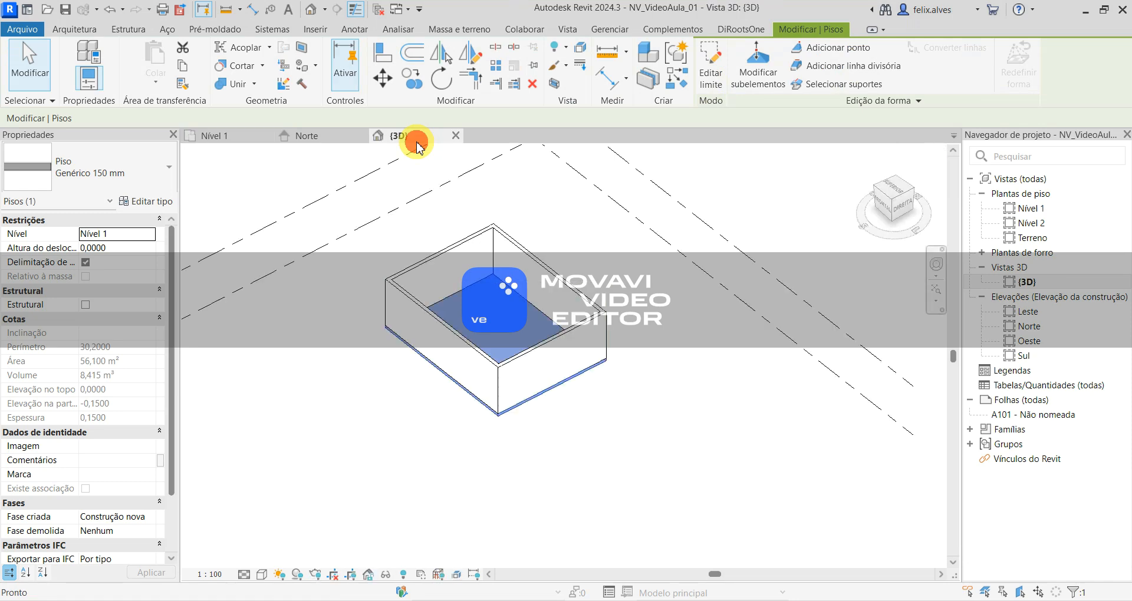
pyautogui.click(613, 465)
pyautogui.keyDown('shift'); pyautogui.moveTo(606, 457); pyautogui.dragTo(621, 485, button='middle'); pyautogui.keyUp('shift')
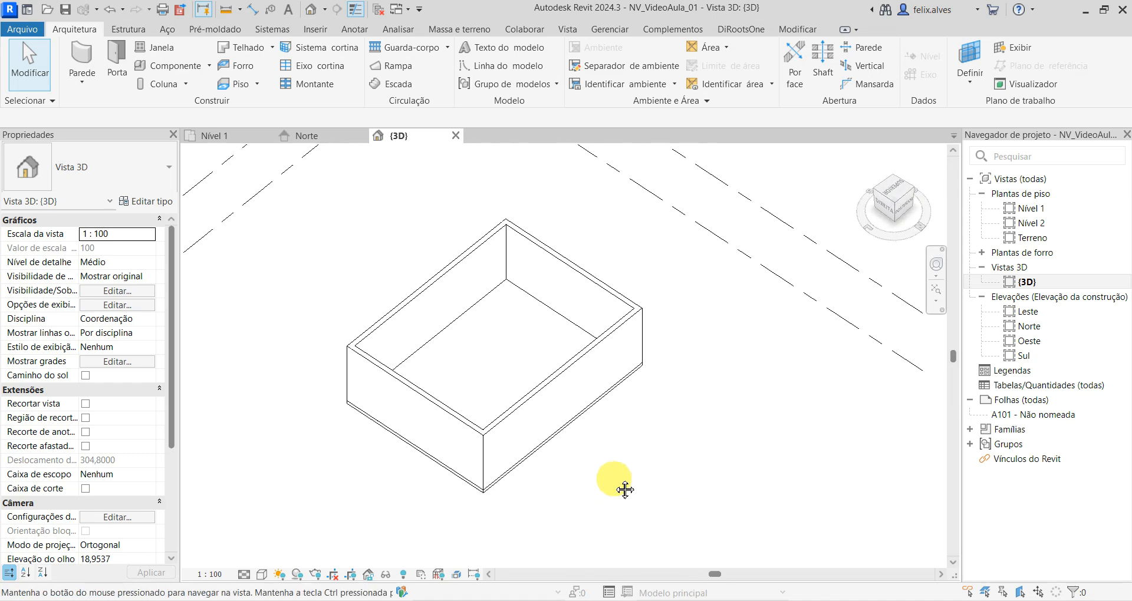
pyautogui.click(331, 135)
pyautogui.moveTo(354, 402); pyautogui.dragTo(153, 395, button='middle')
pyautogui.scroll(-4, 416, 393)
pyautogui.moveTo(424, 425); pyautogui.dragTo(574, 472, button='middle')
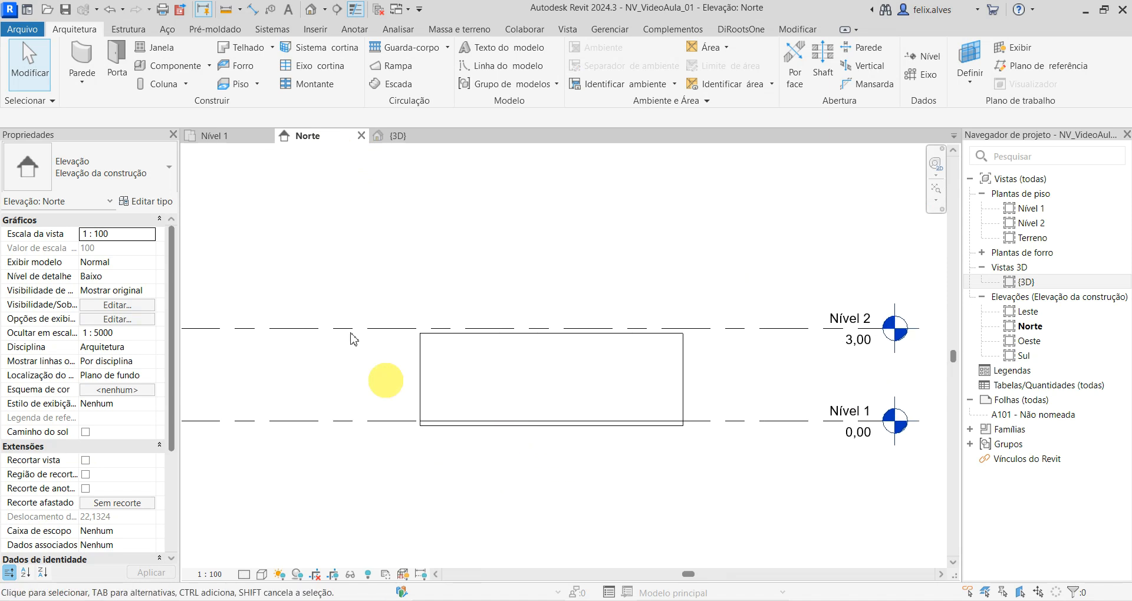
# - Open the Nível 2 floor plan
pyautogui.click(227, 137)
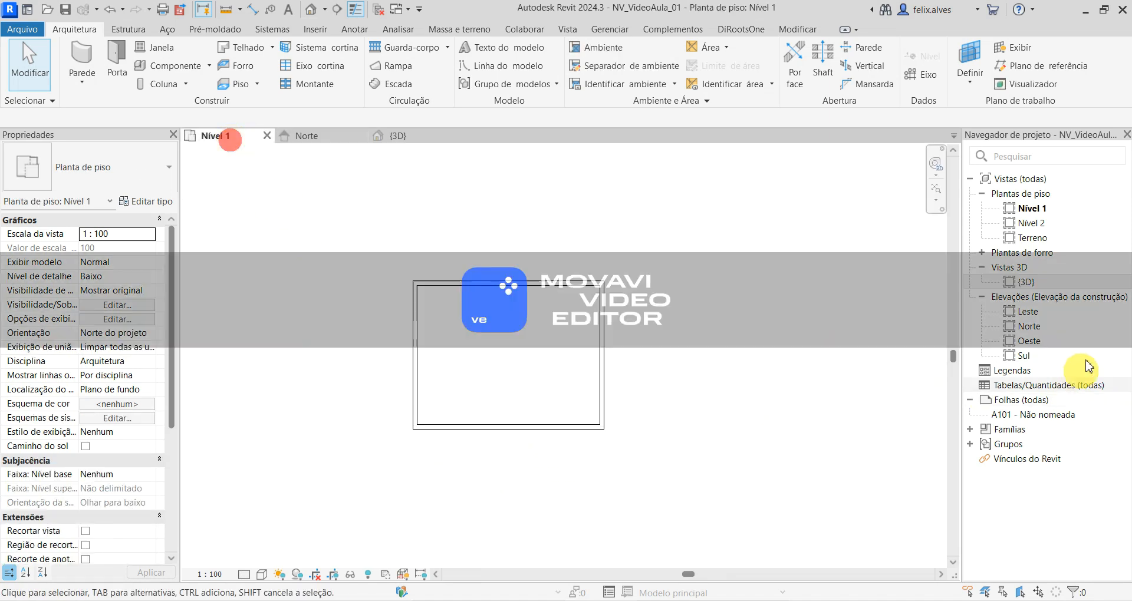
pyautogui.doubleClick(1032, 223)
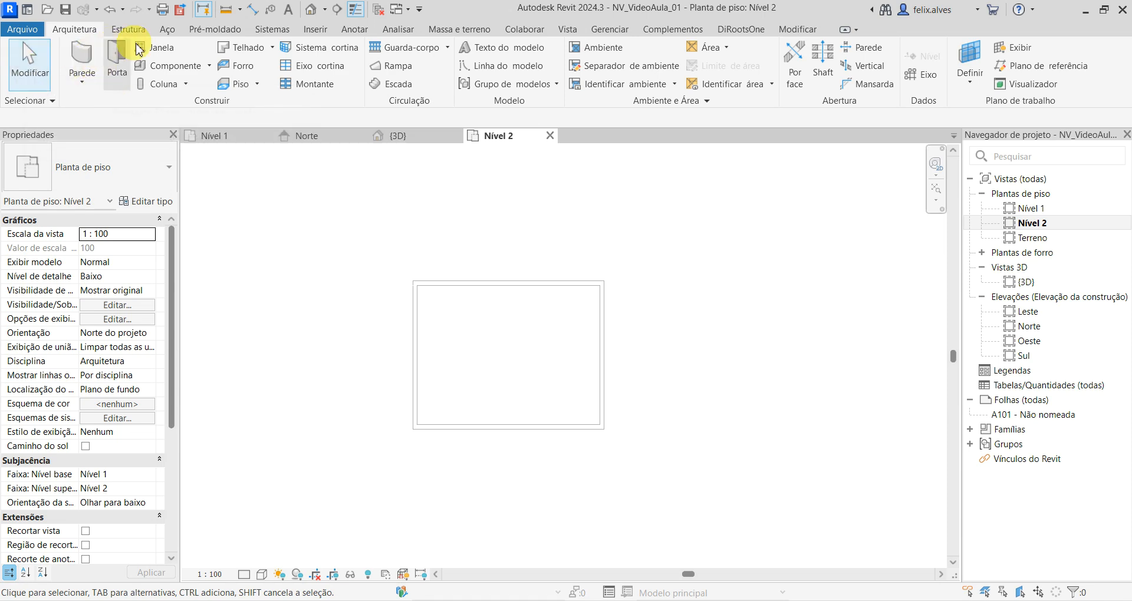
pyautogui.click(238, 87)
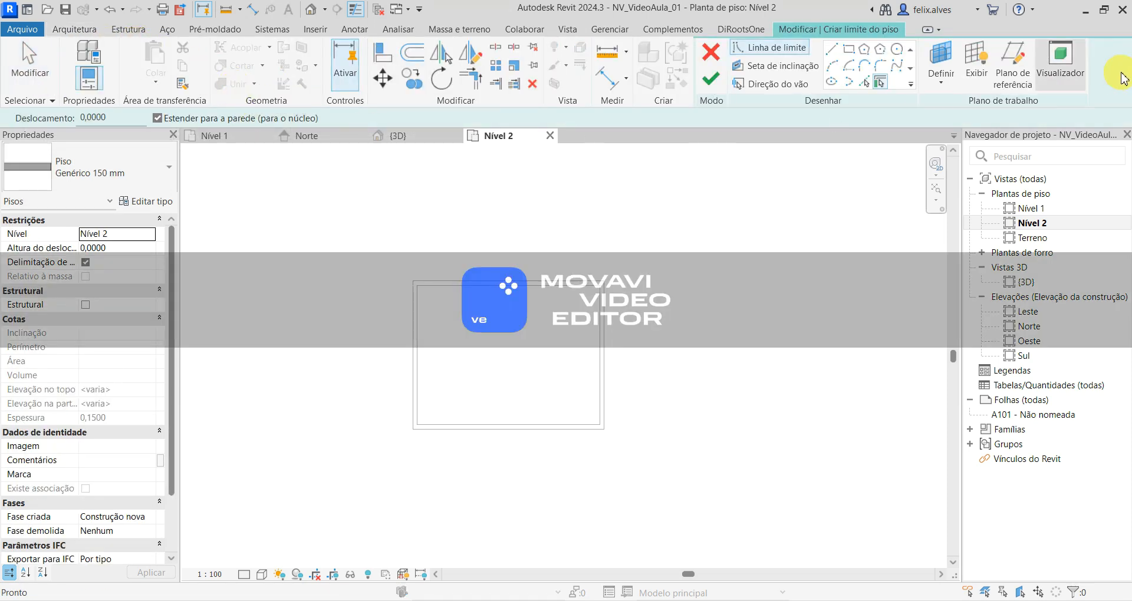
pyautogui.click(83, 32)
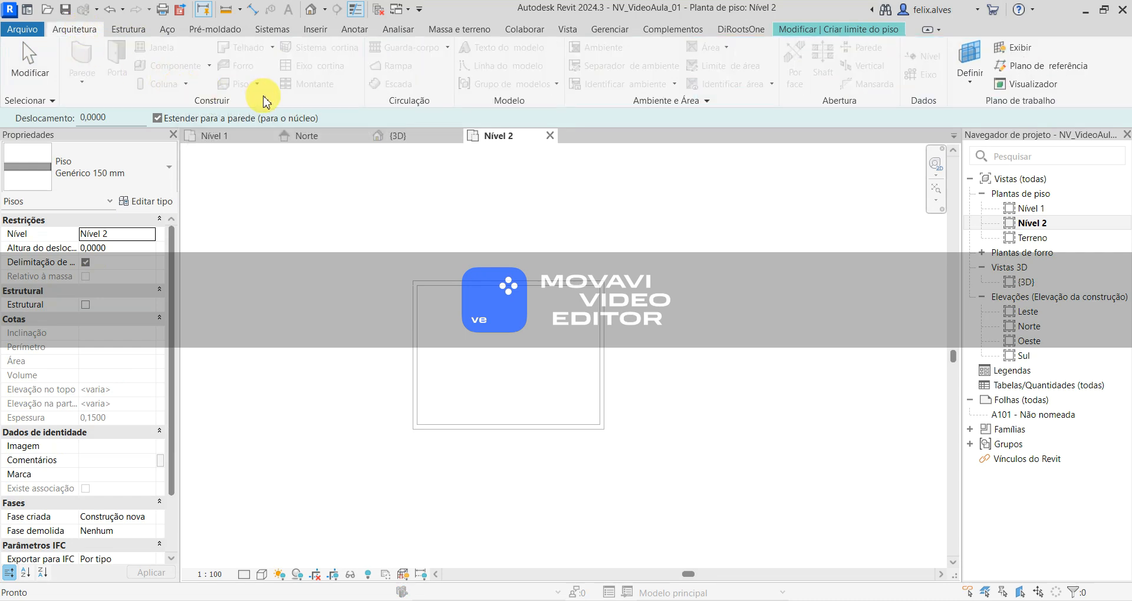
pyautogui.click(711, 50)
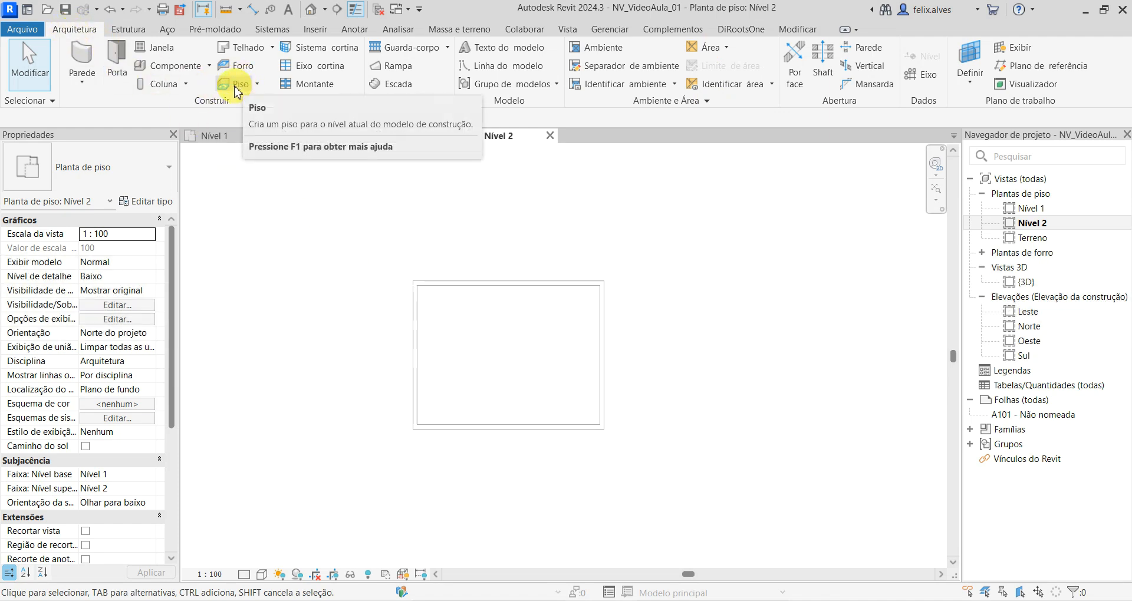
# - Sketch a Genérico 150 mm floor rectangle on Nível 2, about 5.29 by 6.6 m, from the upper-right outer wall corner to the lower wall's outer face
pyautogui.click(235, 87)
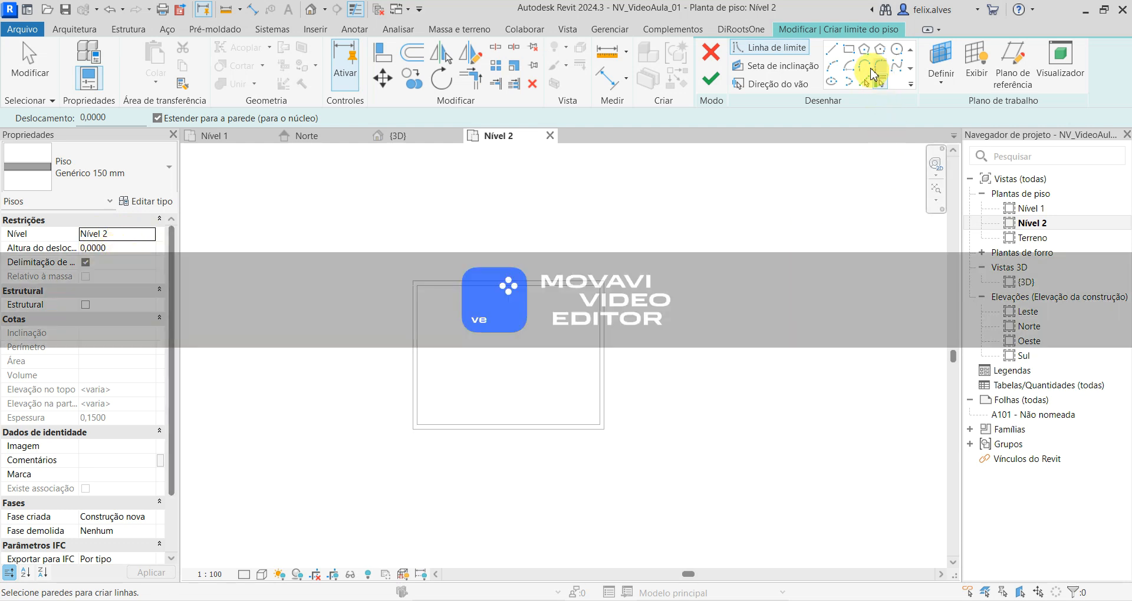
pyautogui.click(849, 51)
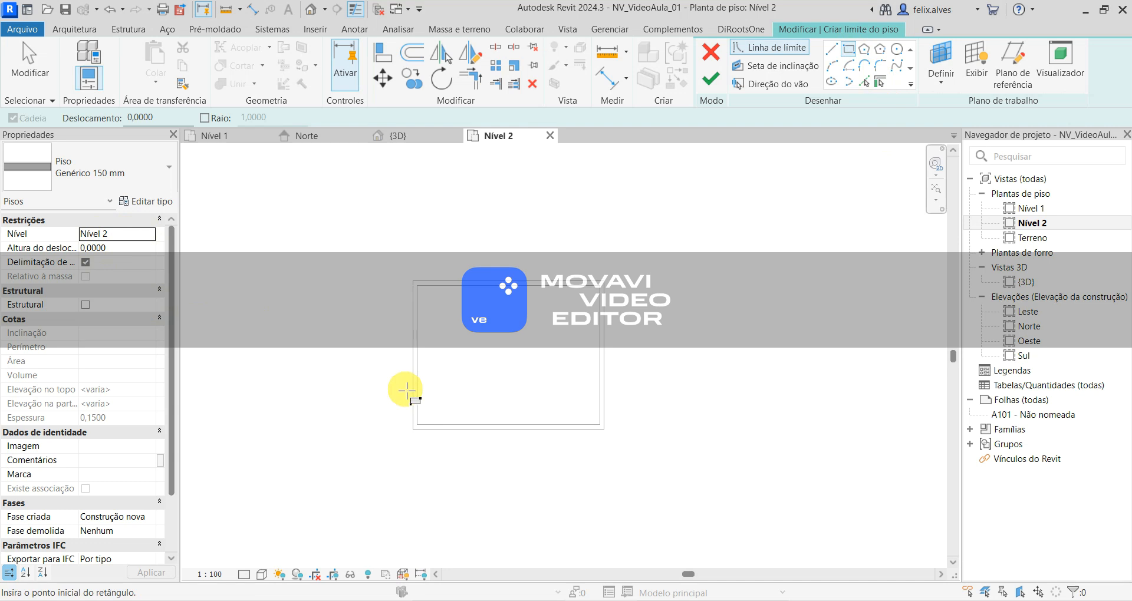
pyautogui.click(605, 280)
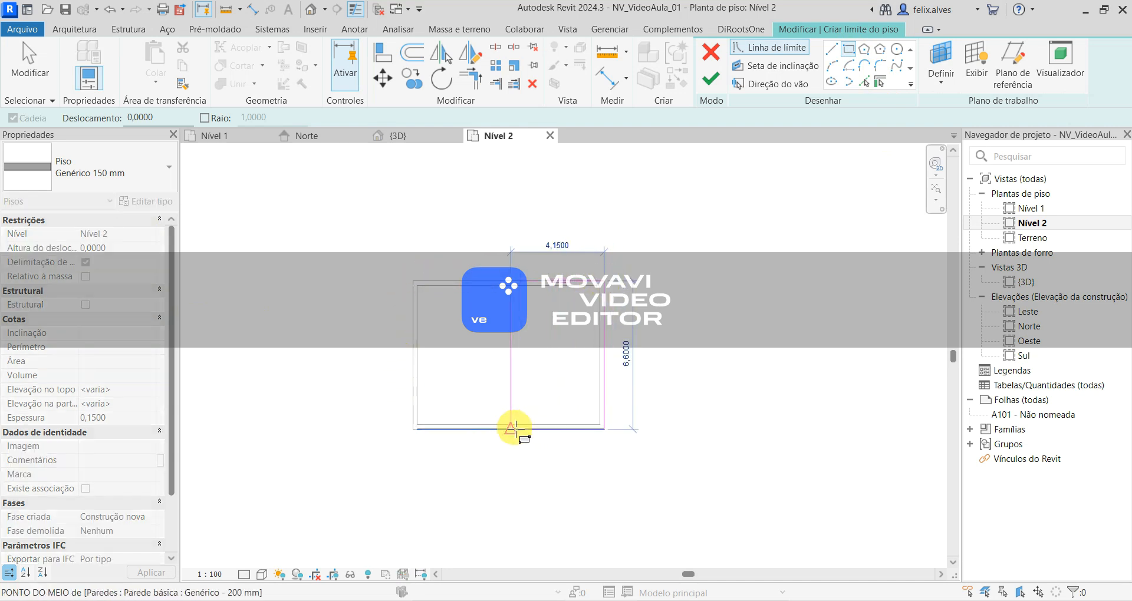
pyautogui.click(485, 430)
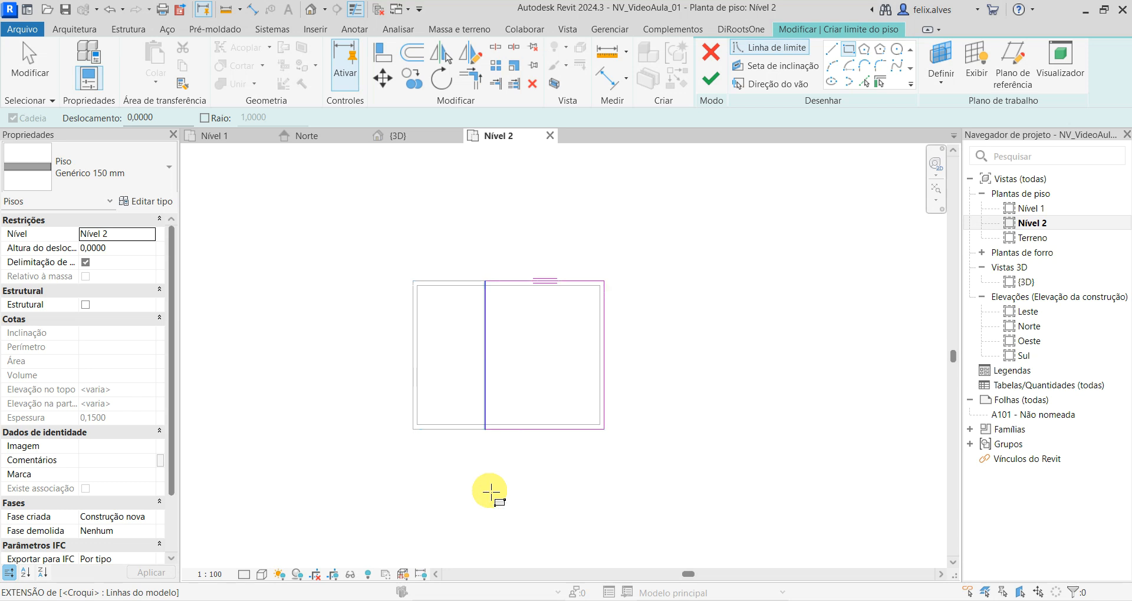
pyautogui.press('Escape')
pyautogui.press('Escape')
# - Set the floor's left boundary line 2.5 m from the left wall's inner face, then finish and deselect the floor
pyautogui.click(486, 357)
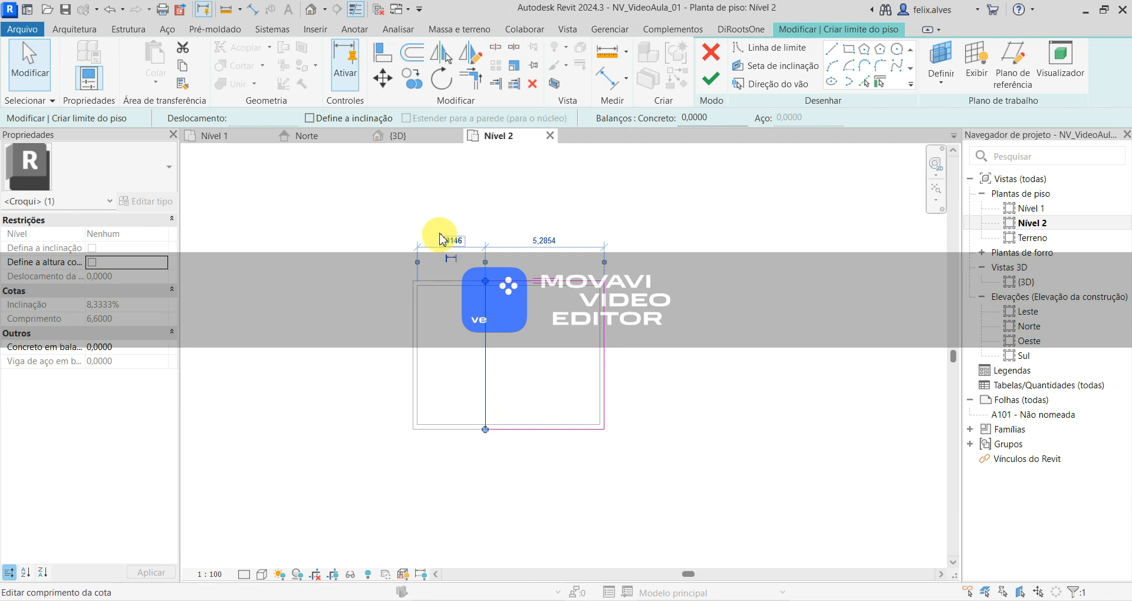
pyautogui.click(450, 245)
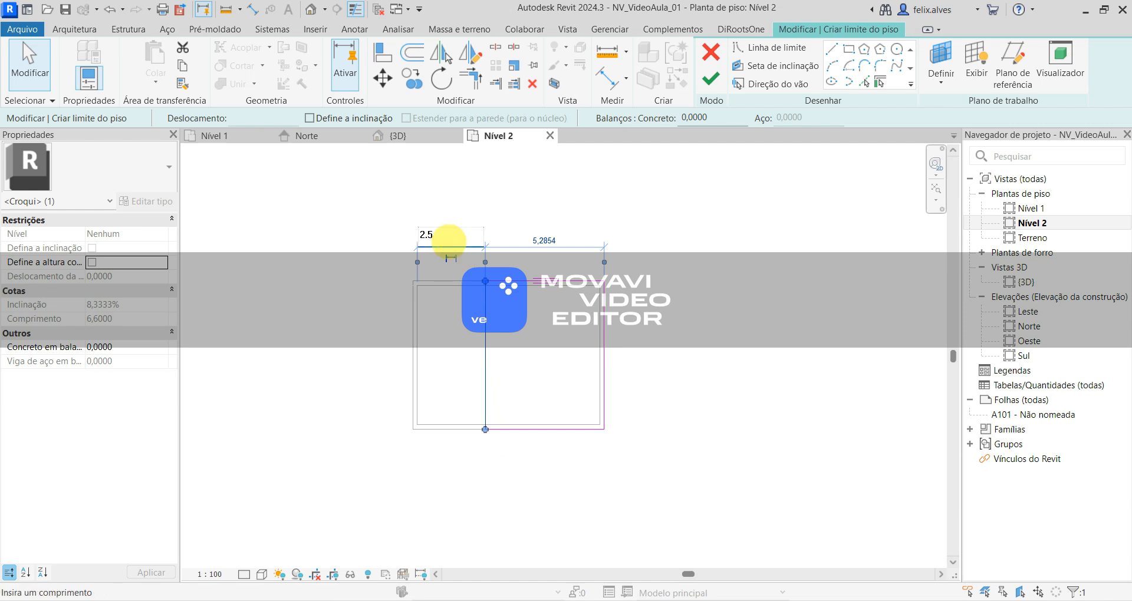
pyautogui.press('Return')
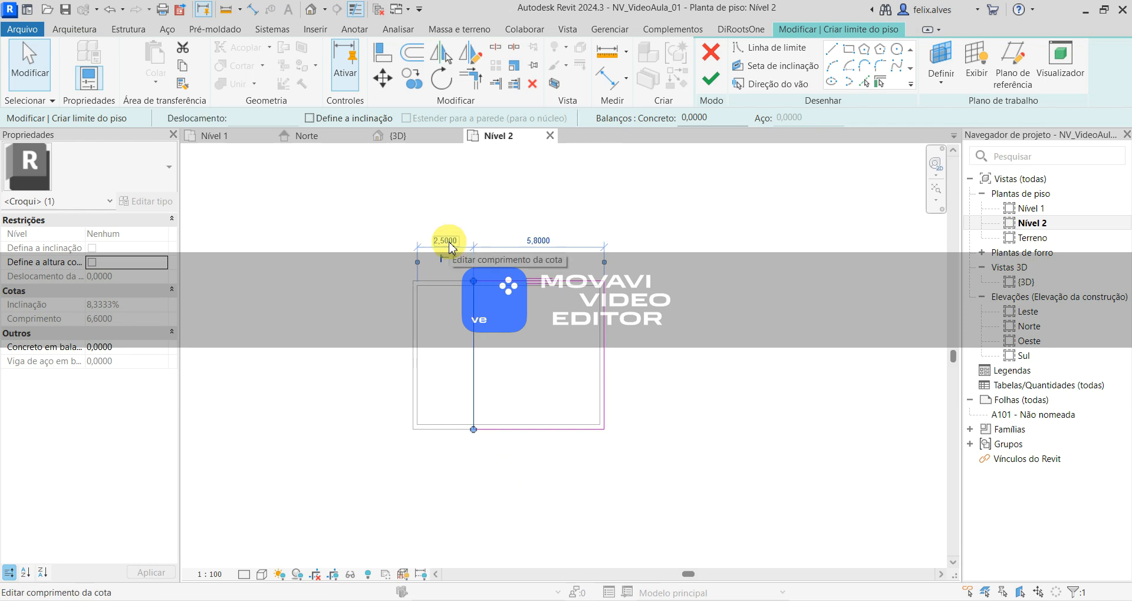
pyautogui.click(711, 80)
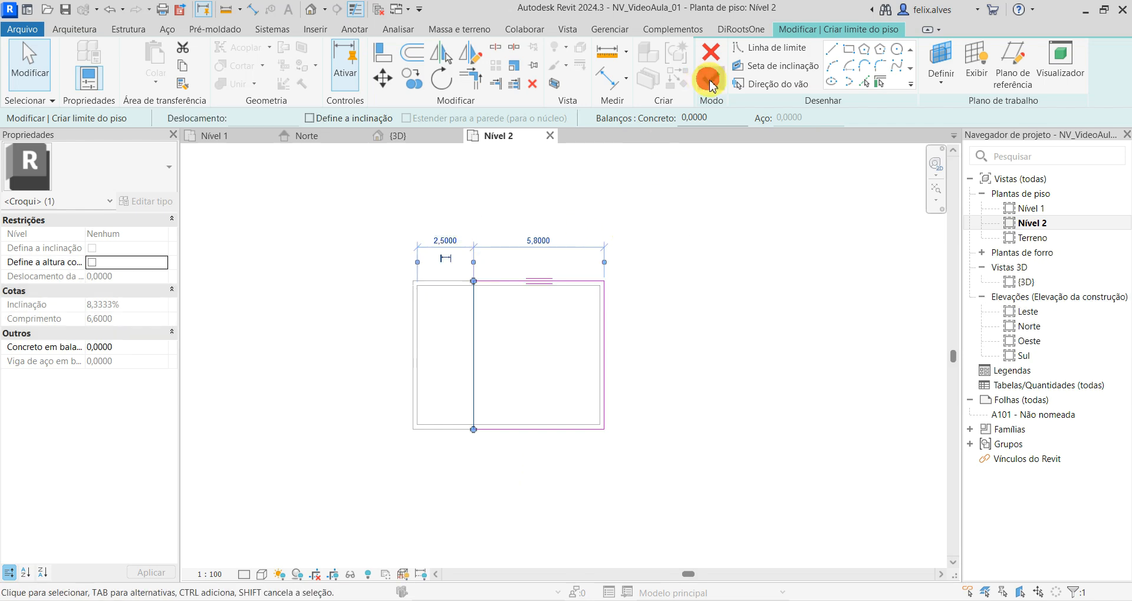
pyautogui.click(748, 346)
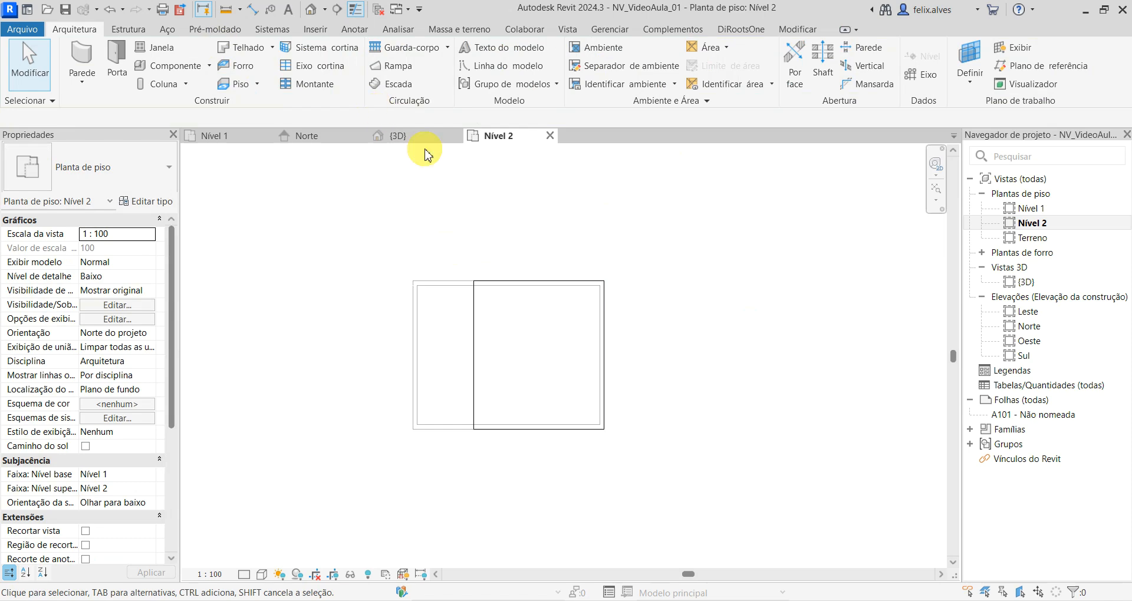
# - Examine the partial Nível 2 floor in the {3D} view and the Norte elevation, checking how it sits on the walls
pyautogui.click(413, 137)
pyautogui.keyDown('shift'); pyautogui.moveTo(285, 466); pyautogui.dragTo(505, 329, button='middle'); pyautogui.keyUp('shift')
pyautogui.keyDown('shift'); pyautogui.moveTo(634, 426); pyautogui.dragTo(536, 489, button='middle'); pyautogui.keyUp('shift')
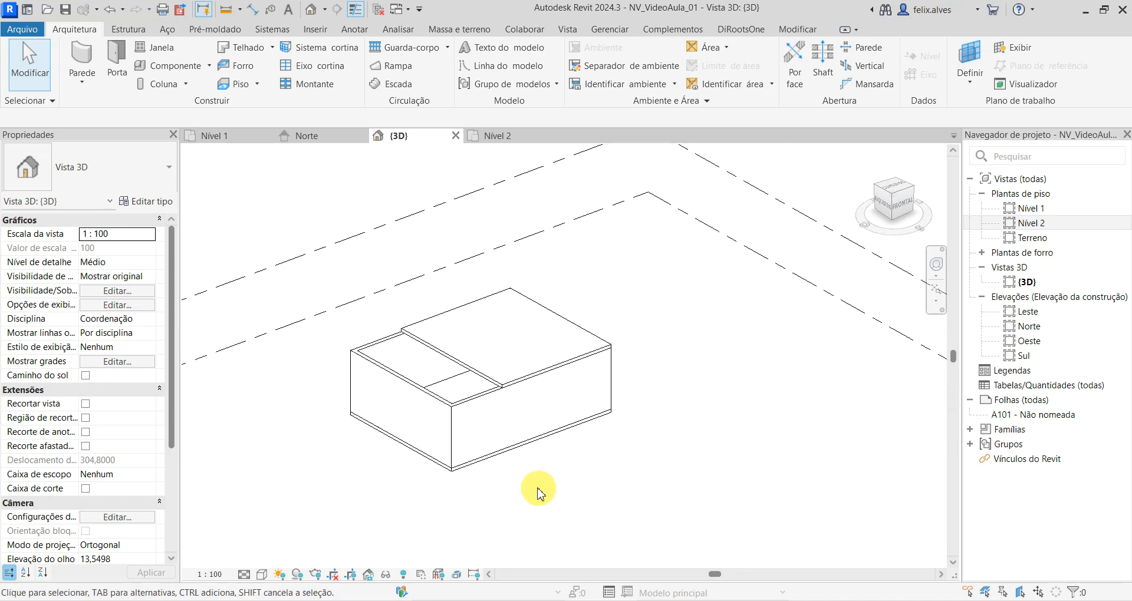
pyautogui.click(494, 136)
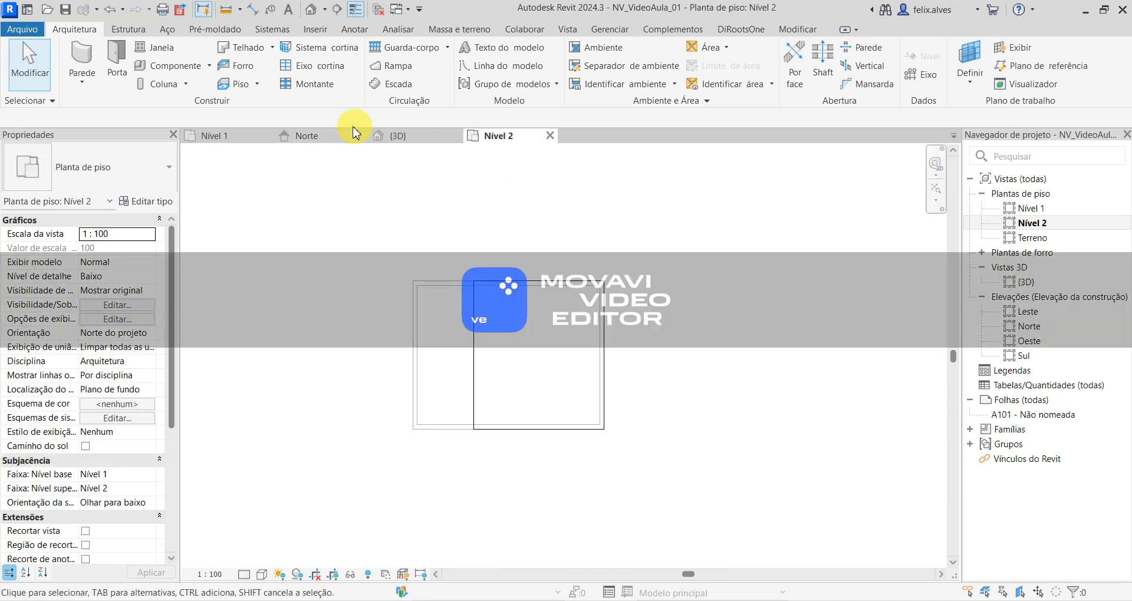
pyautogui.click(337, 139)
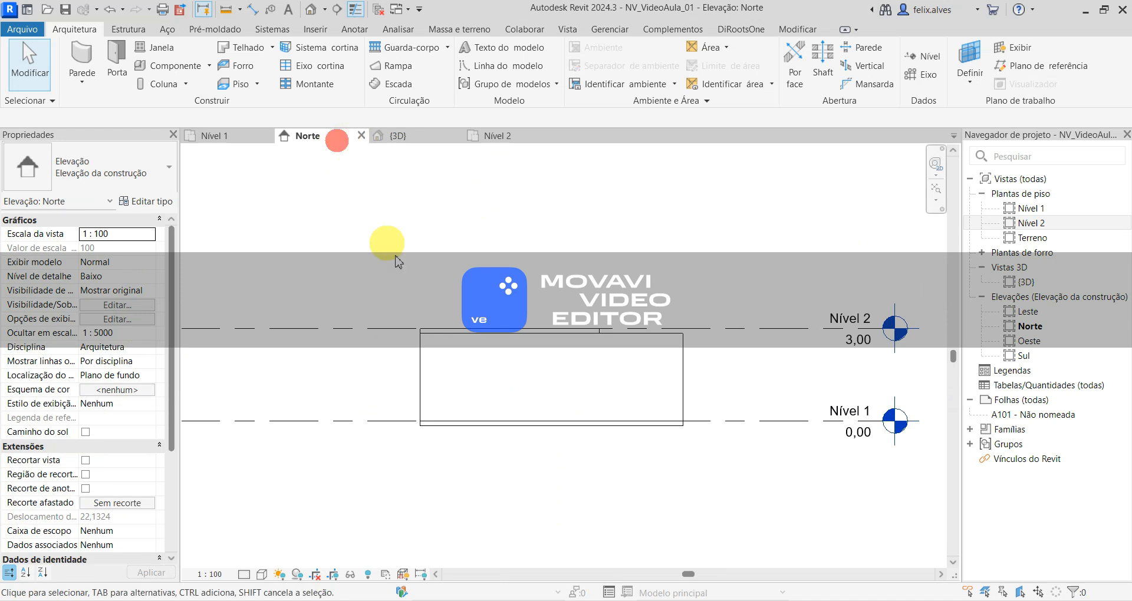
pyautogui.scroll(1, 448, 407)
pyautogui.scroll(-1, 524, 370)
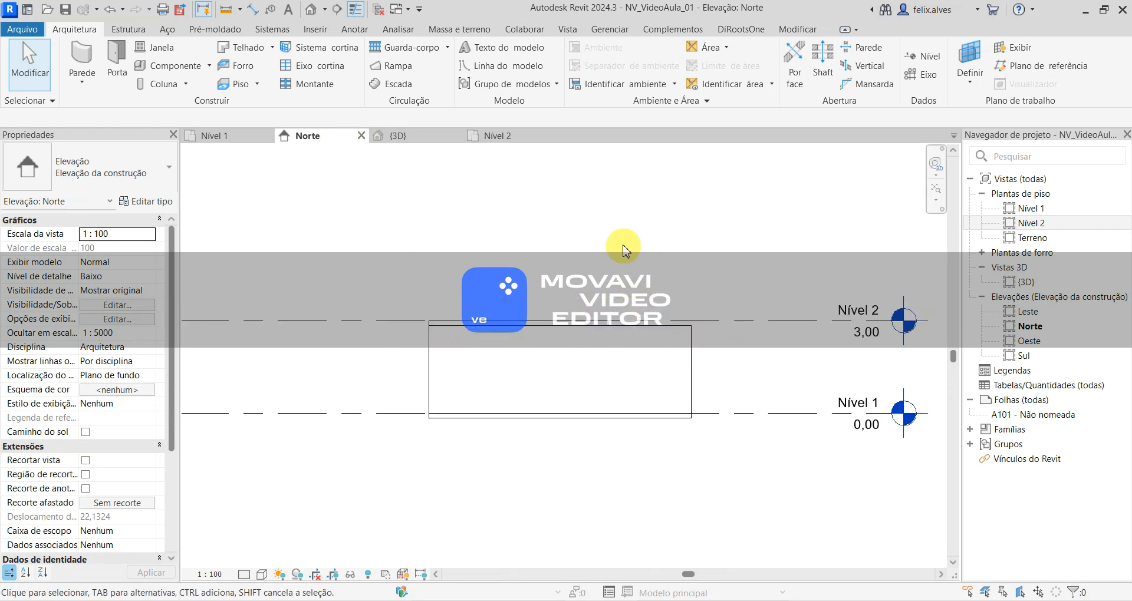
# - Create a Genérico 150 mm floor on Nível 2 with a -0.15 m offset, covering the uncovered 2.7 by 6.6 m strip to the outer wall corner
pyautogui.click(496, 133)
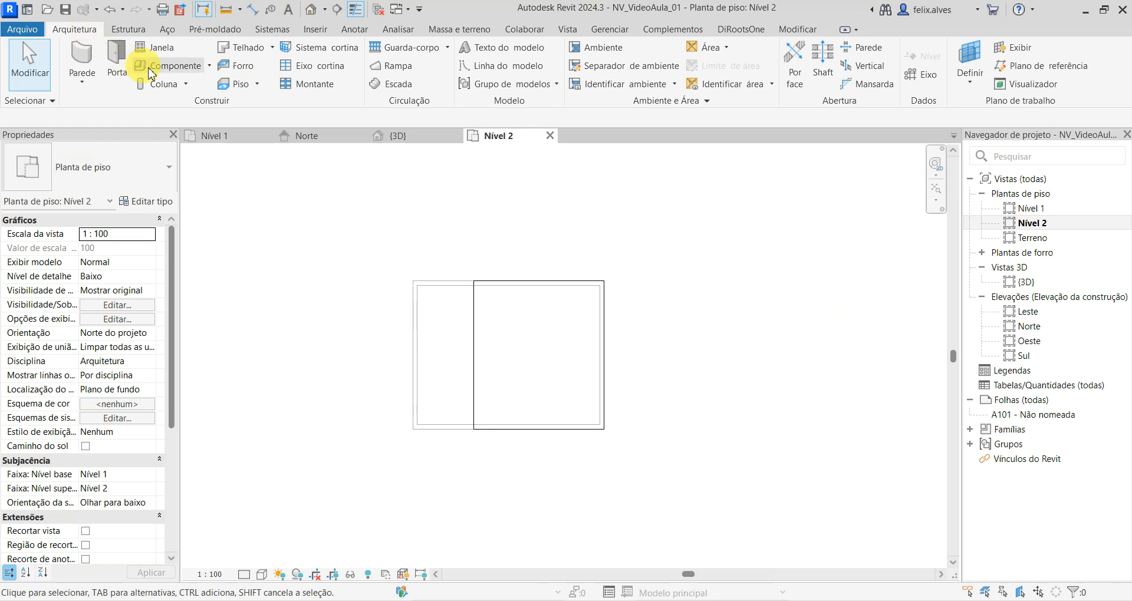
pyautogui.click(233, 87)
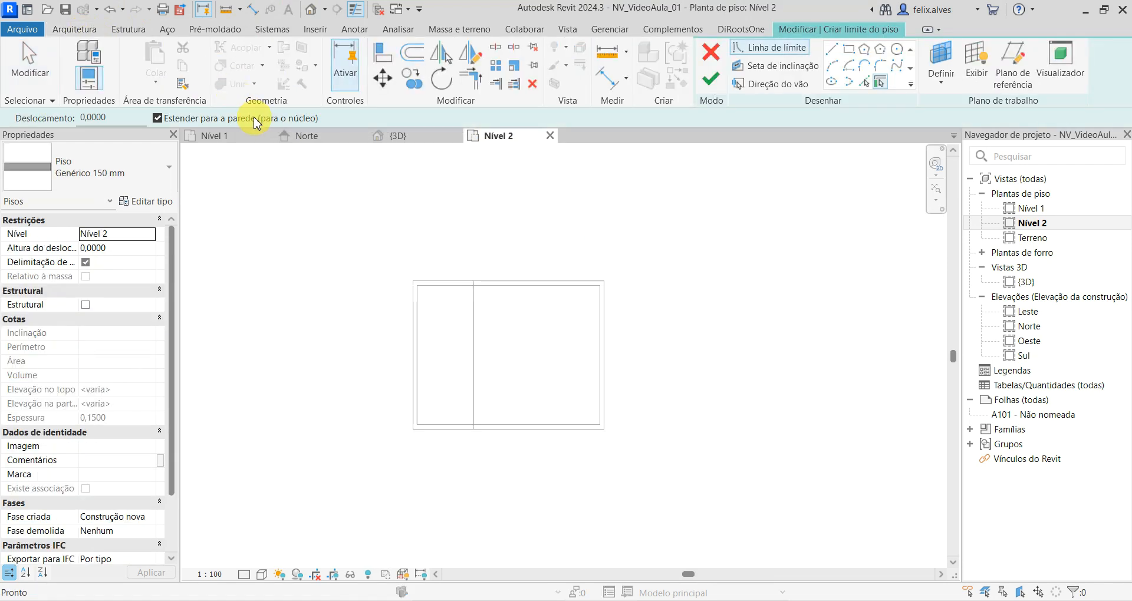
pyautogui.click(850, 53)
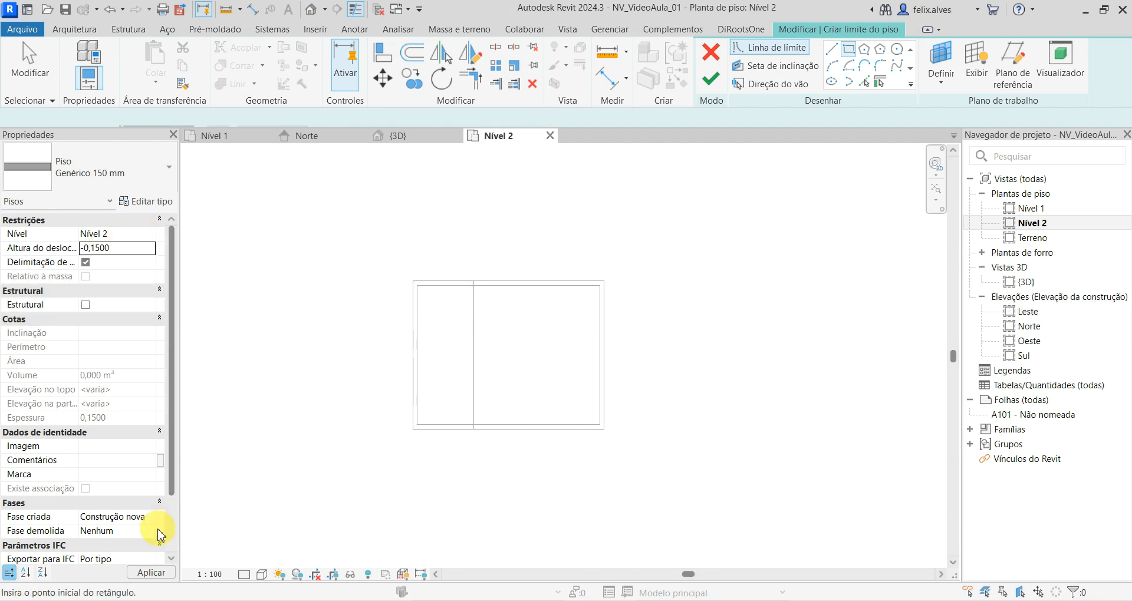
pyautogui.click(473, 279)
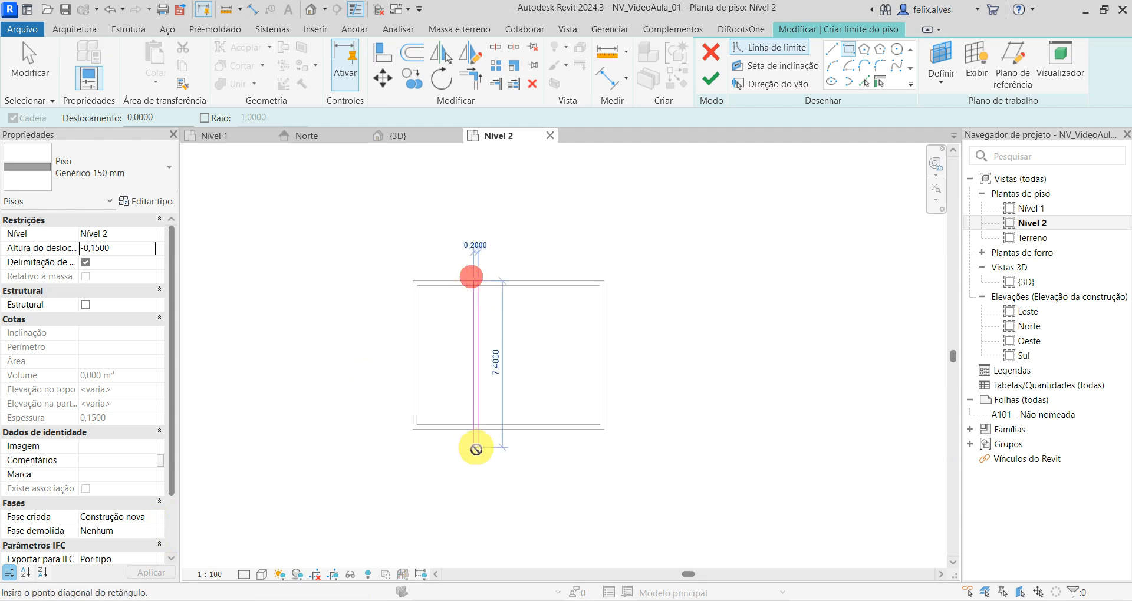
pyautogui.click(406, 429)
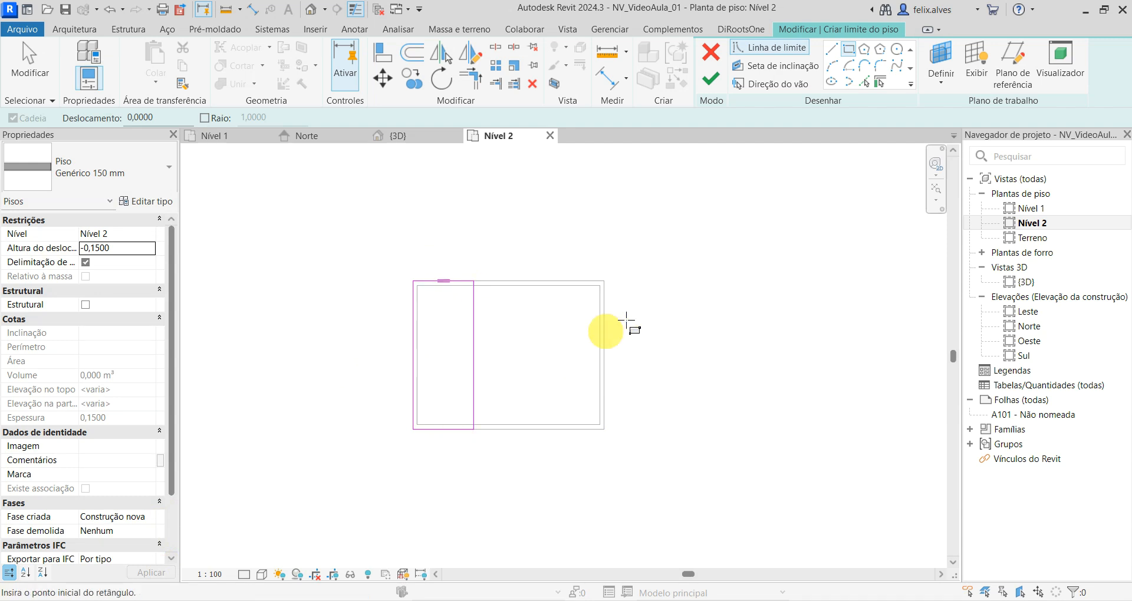
pyautogui.click(712, 84)
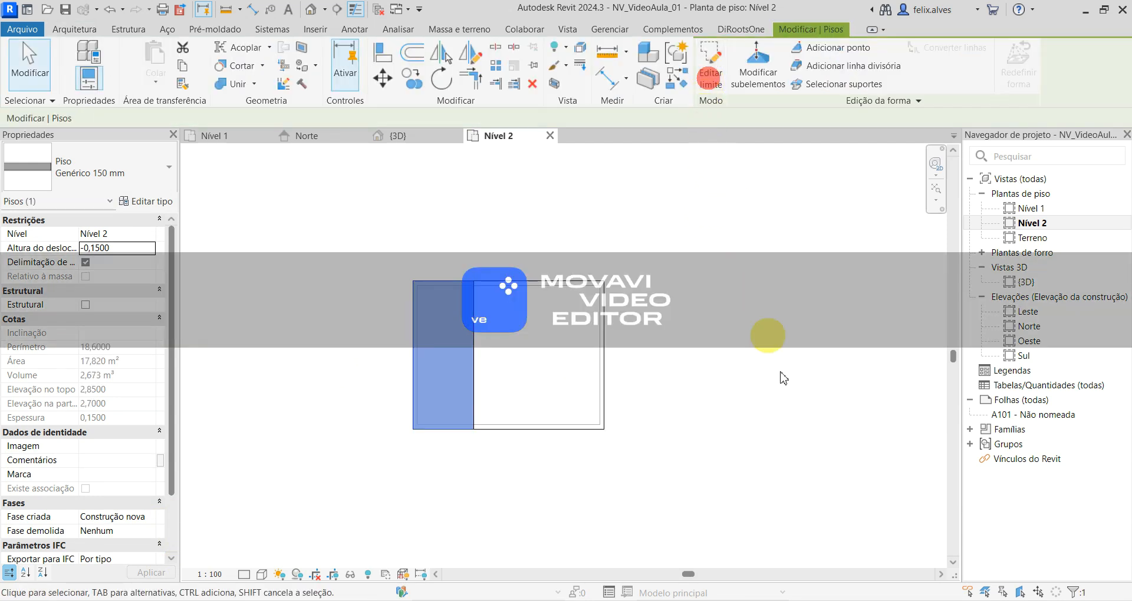
# - Examine the lowered floor in the {3D} view, checking where its edge meets the higher floor and the wall
pyautogui.click(415, 137)
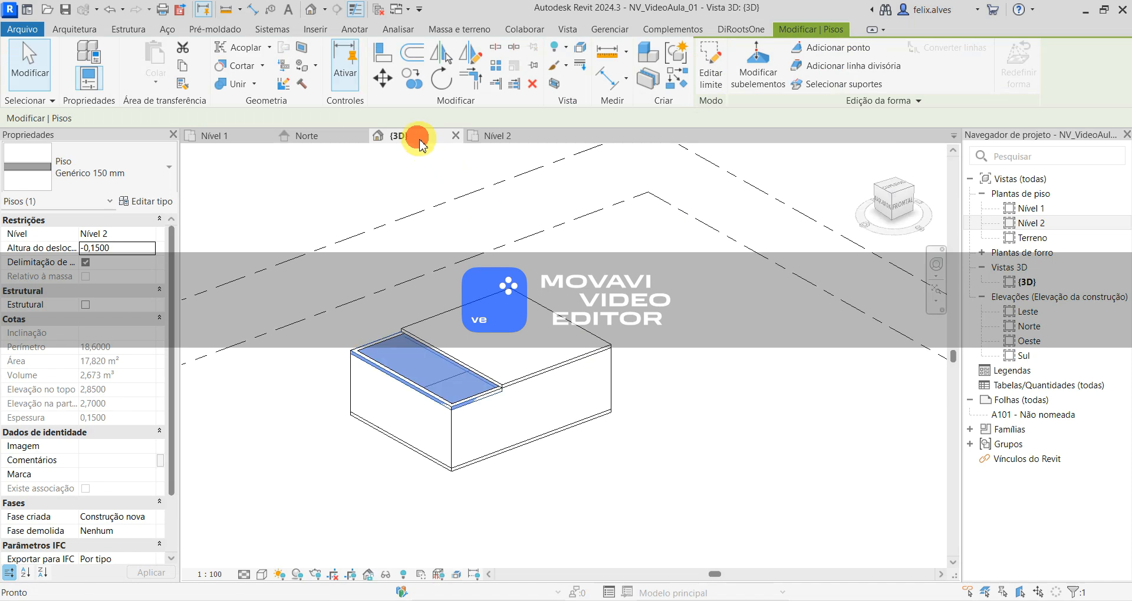
pyautogui.click(384, 472)
pyautogui.scroll(3, 383, 472)
pyautogui.keyDown('shift'); pyautogui.moveTo(541, 435); pyautogui.dragTo(511, 304, button='middle'); pyautogui.keyUp('shift')
pyautogui.scroll(5, 591, 397)
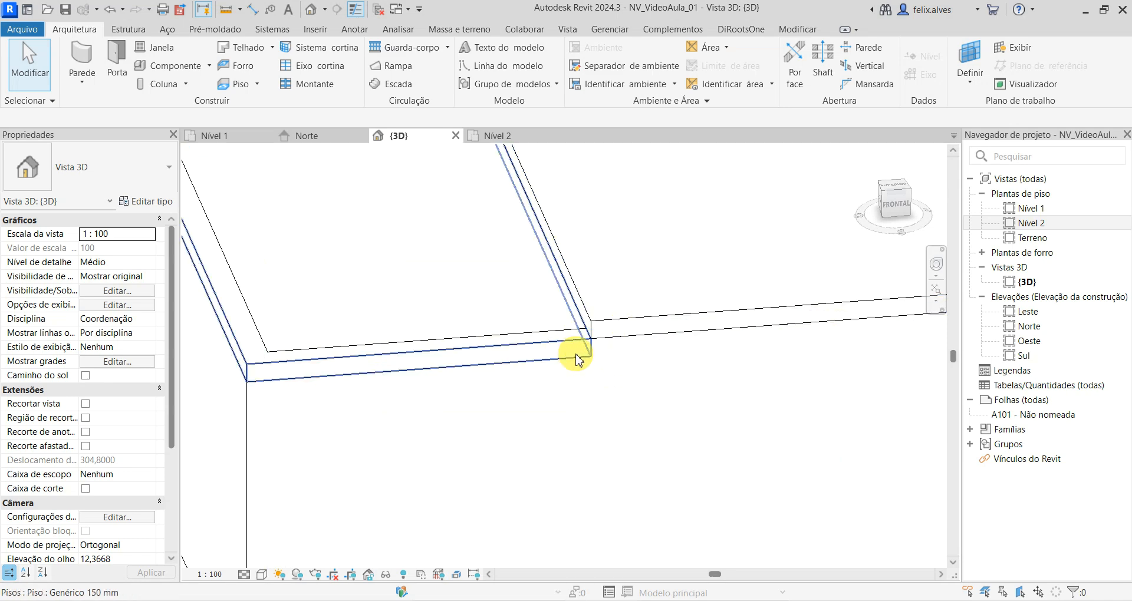
pyautogui.scroll(-4, 627, 357)
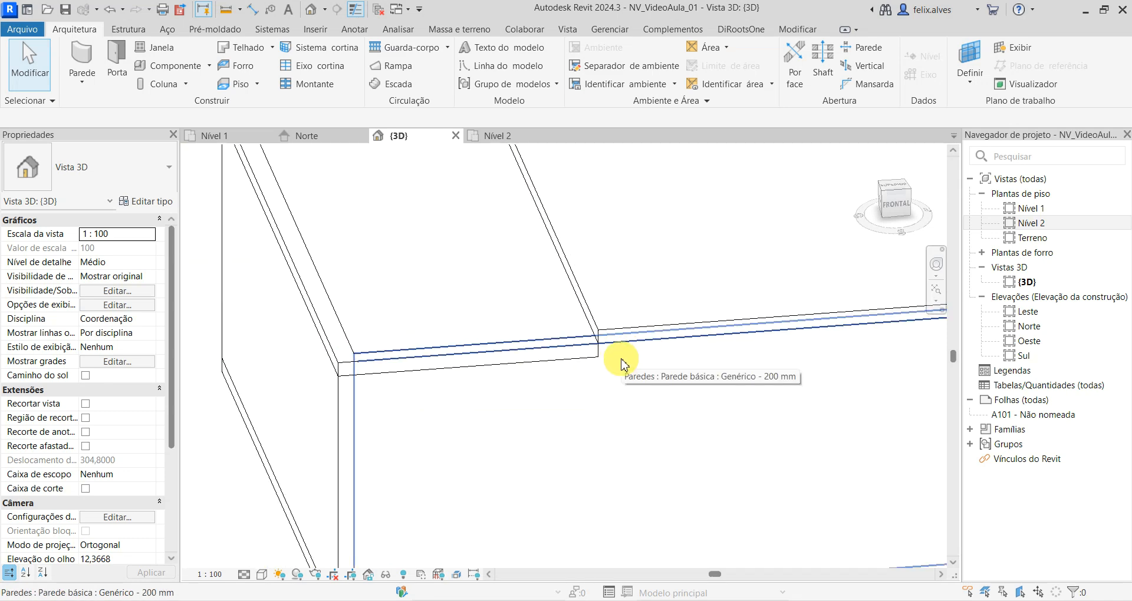
pyautogui.scroll(-1, 219, 301)
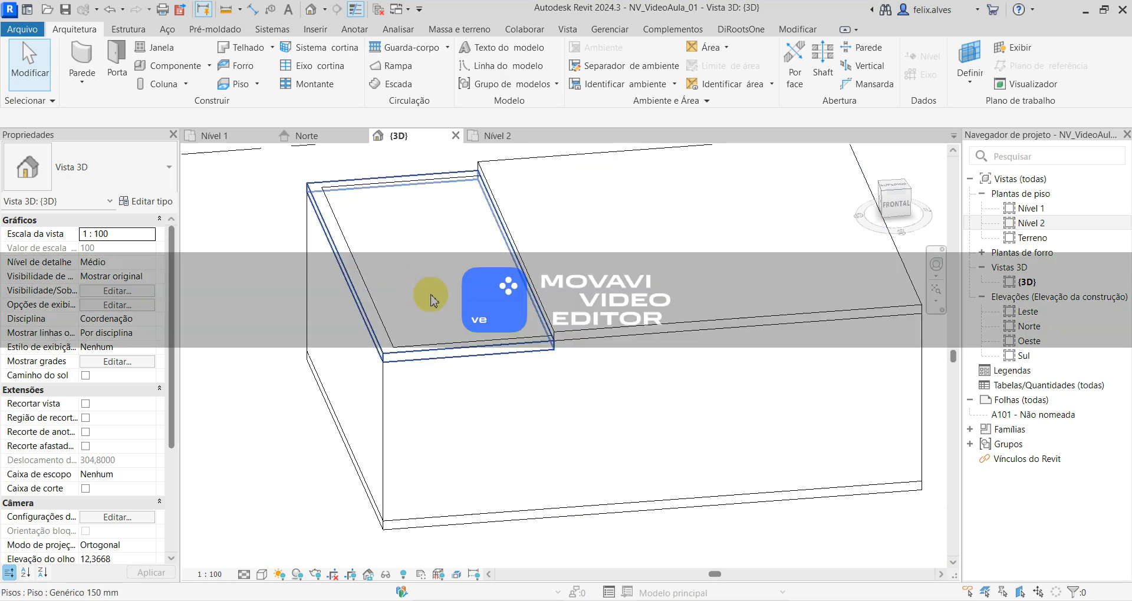
# - Edit the lowered floor's boundary on Nível 2, setting its width to 2.9 m by moving the right line, and finish the sketch
pyautogui.click(359, 293)
pyautogui.click(517, 133)
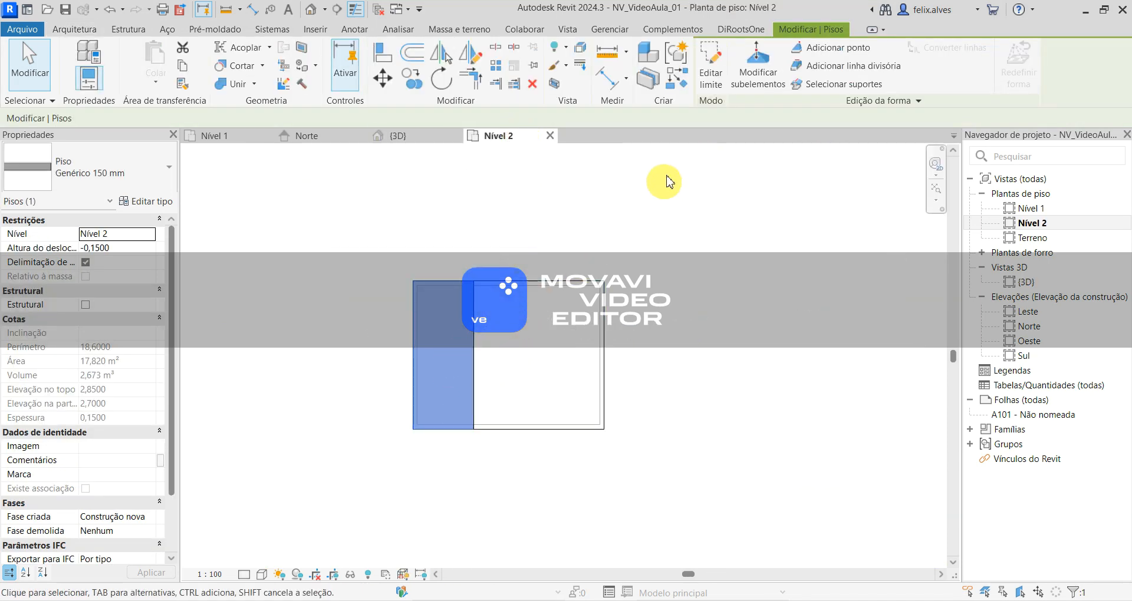
pyautogui.click(715, 71)
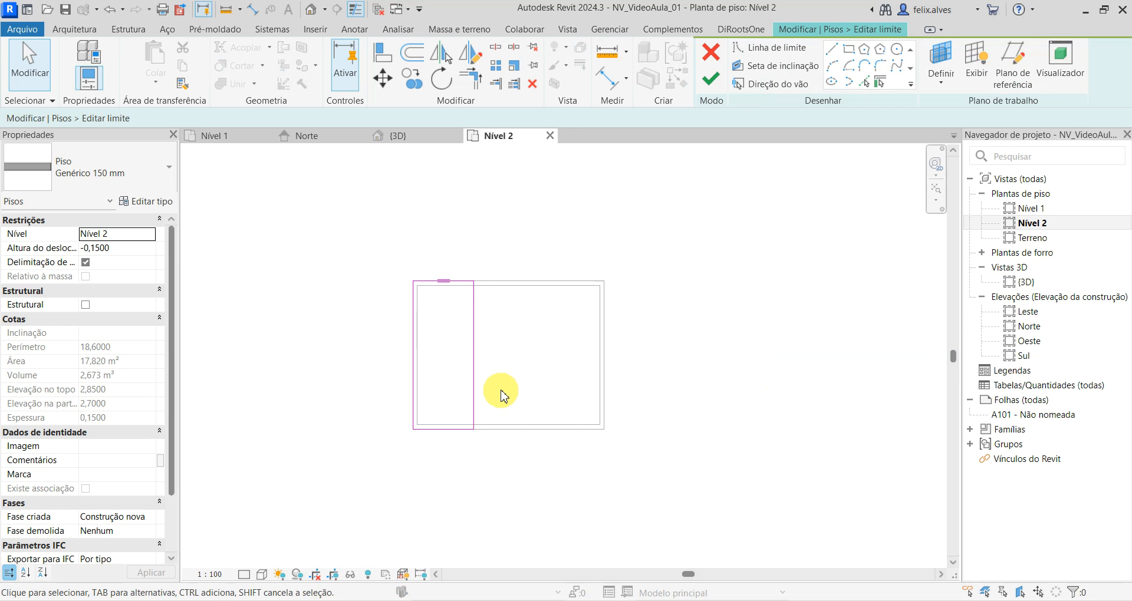
pyautogui.click(473, 357)
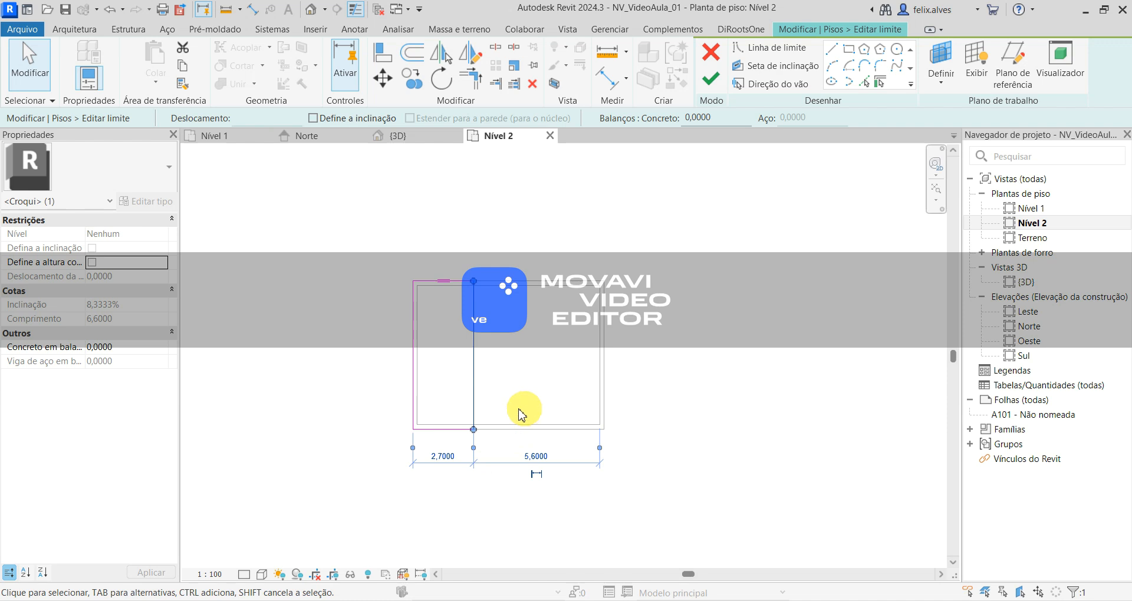
pyautogui.click(441, 459)
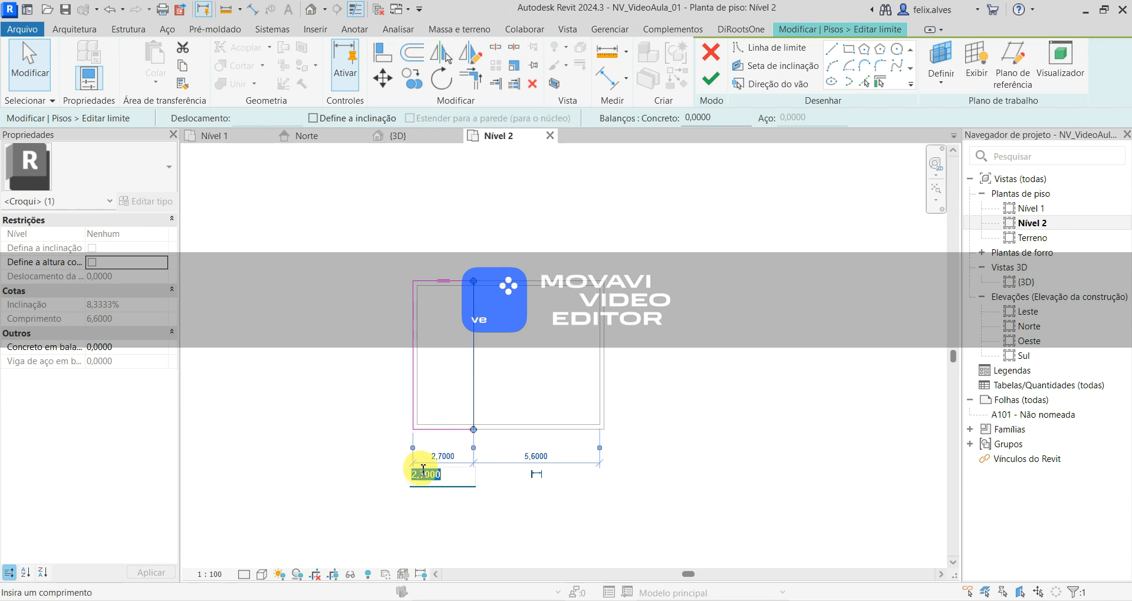
pyautogui.click(426, 474)
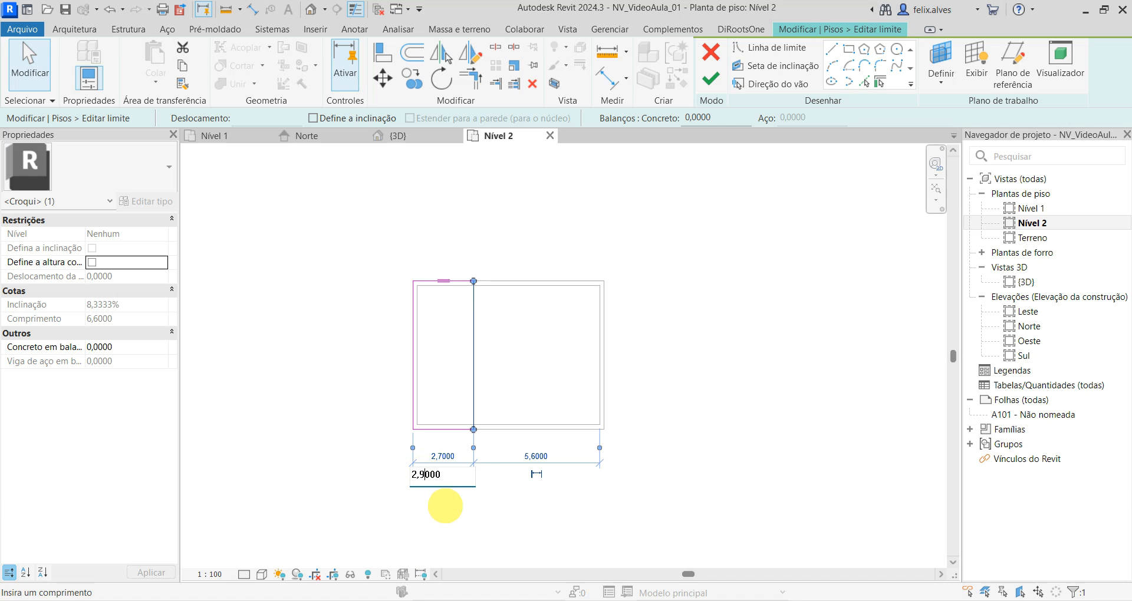
pyautogui.press('Return')
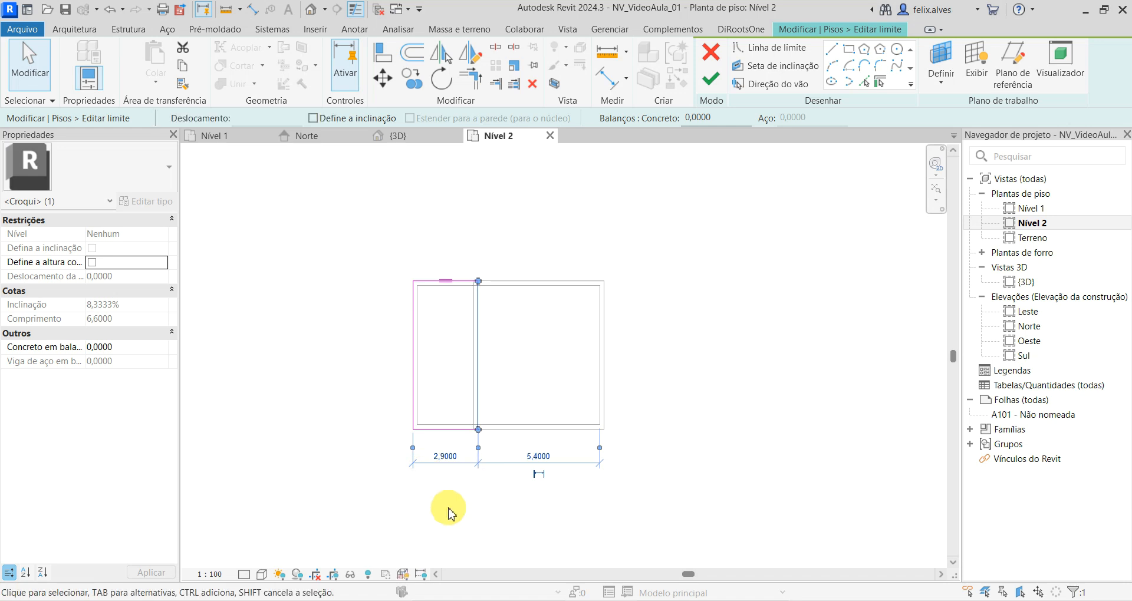
pyautogui.click(520, 388)
pyautogui.scroll(3, 504, 330)
pyautogui.scroll(1, 398, 223)
pyautogui.click(711, 79)
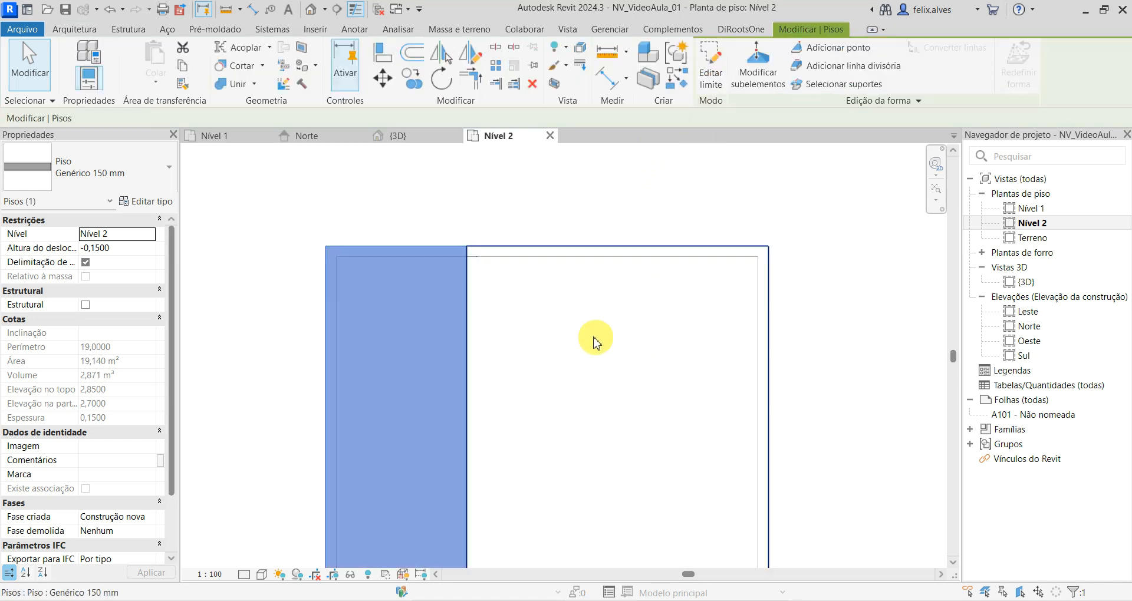
# - In the {3D} view, join the lowered floor's geometry with the front long wall and with the adjacent short end wall
pyautogui.scroll(-3, 620, 358)
pyautogui.click(398, 136)
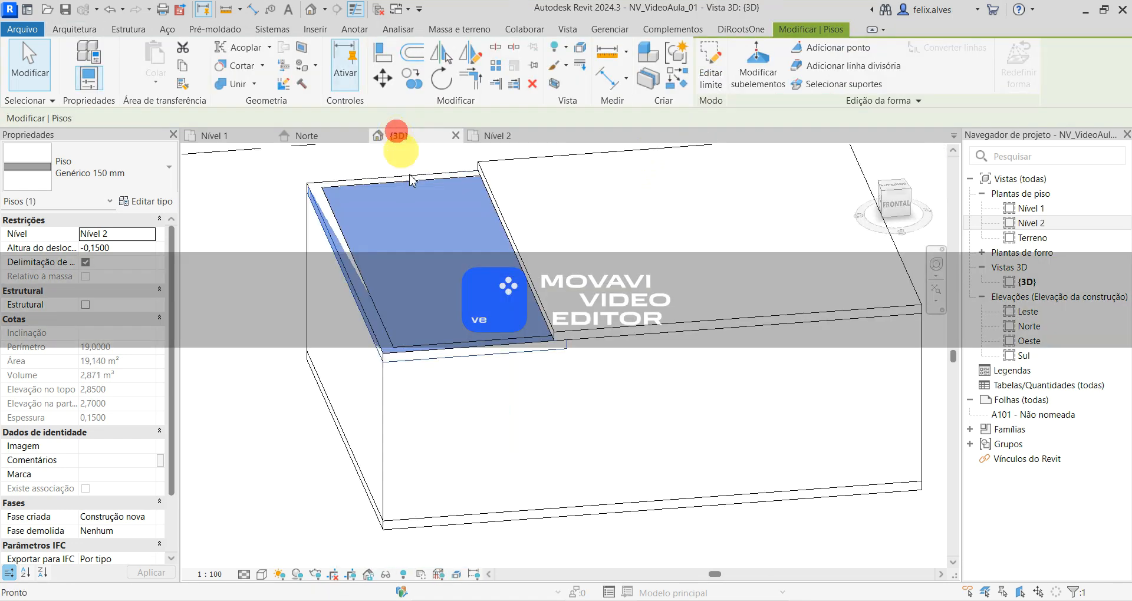
pyautogui.scroll(2, 507, 353)
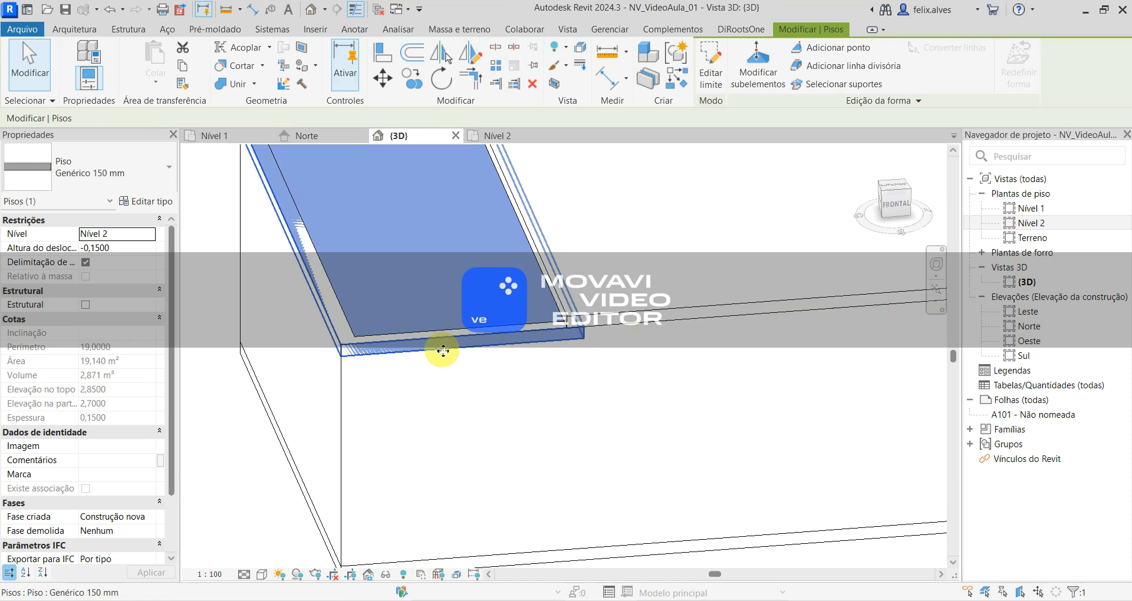
pyautogui.scroll(-4, 543, 361)
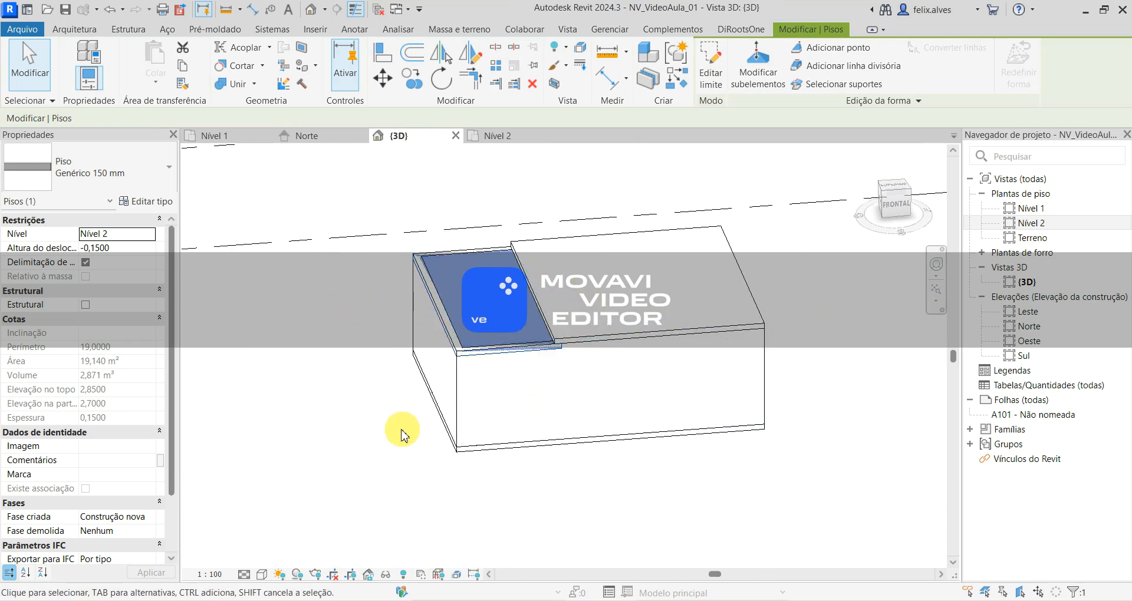
pyautogui.keyDown('shift'); pyautogui.moveTo(392, 434); pyautogui.dragTo(399, 472, button='middle'); pyautogui.keyUp('shift')
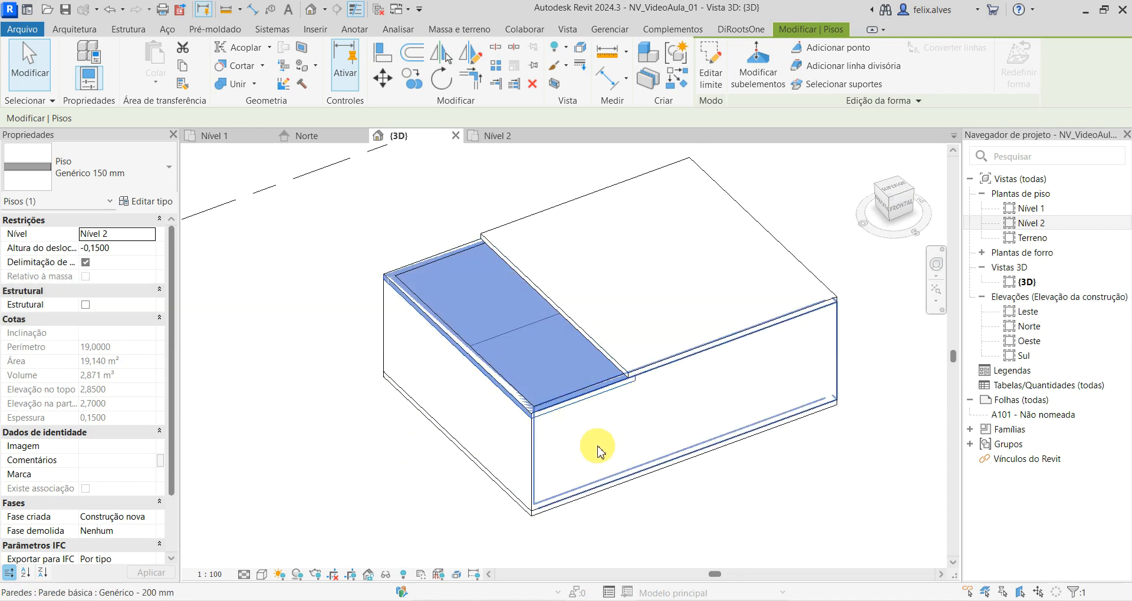
pyautogui.click(788, 496)
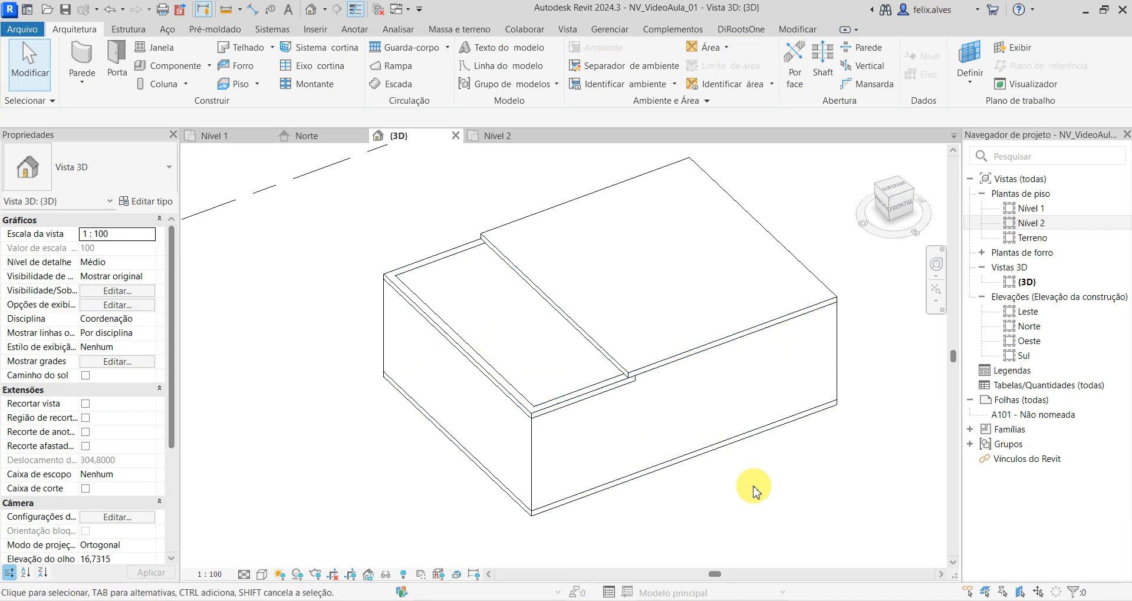
pyautogui.click(798, 29)
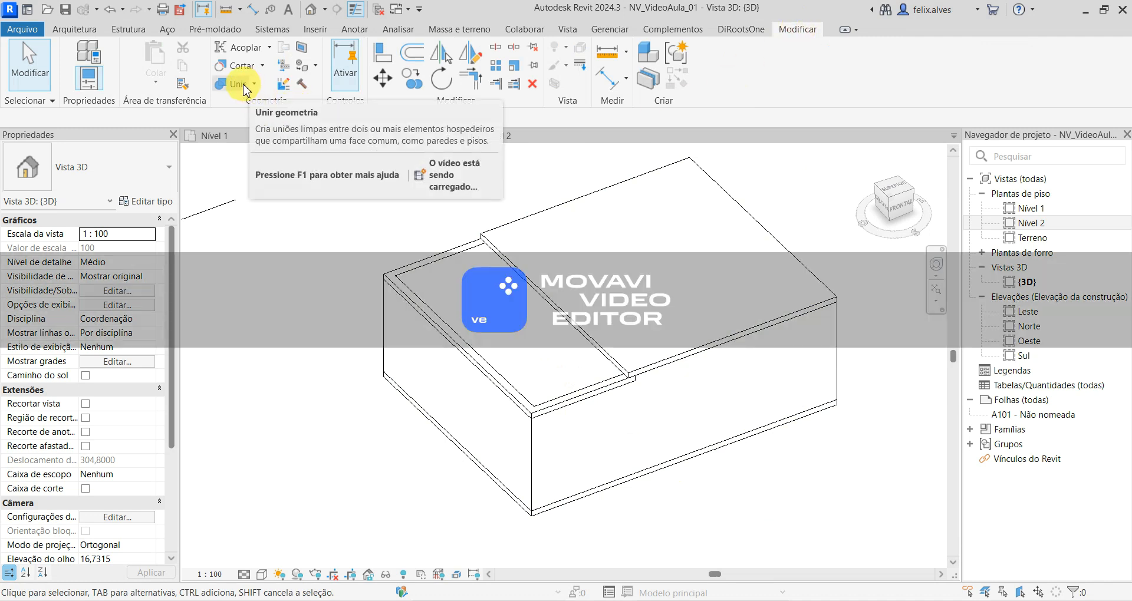
pyautogui.click(241, 86)
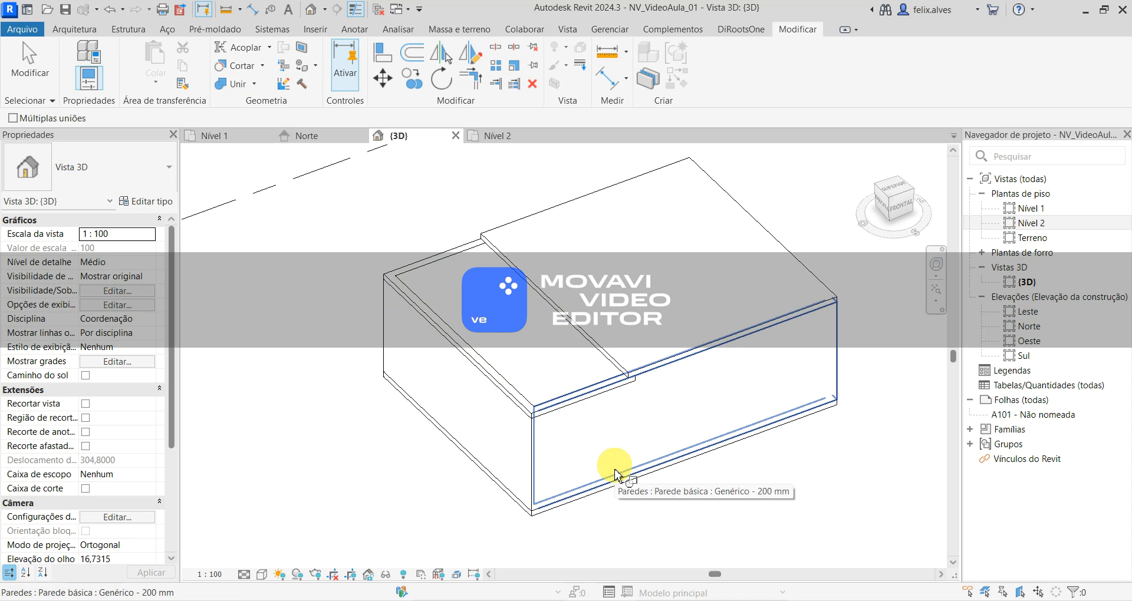
pyautogui.click(510, 357)
pyautogui.click(580, 450)
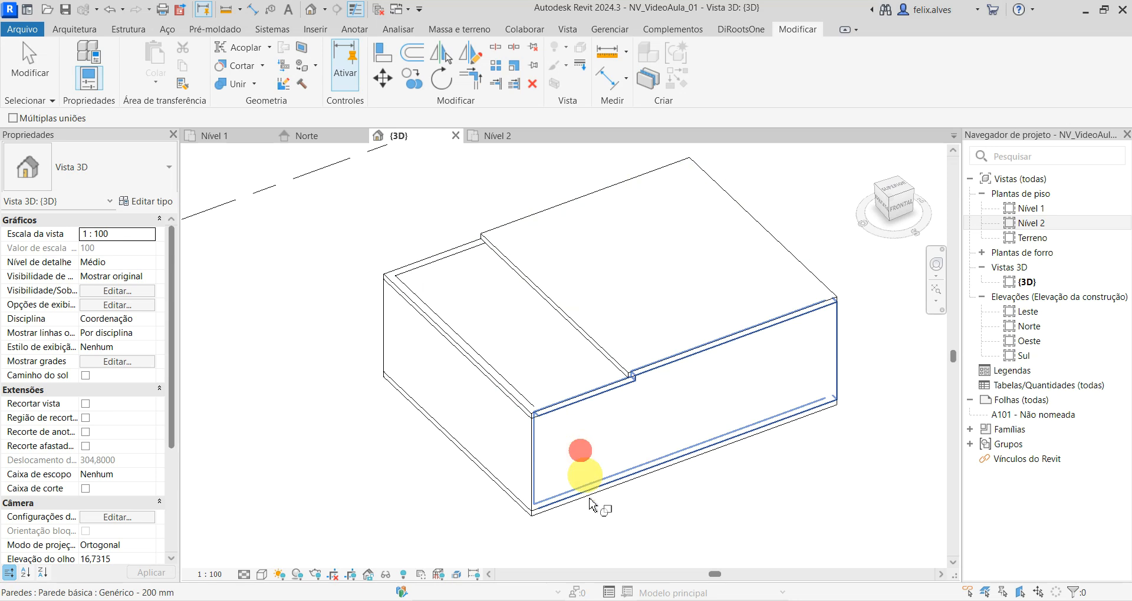
pyautogui.click(506, 354)
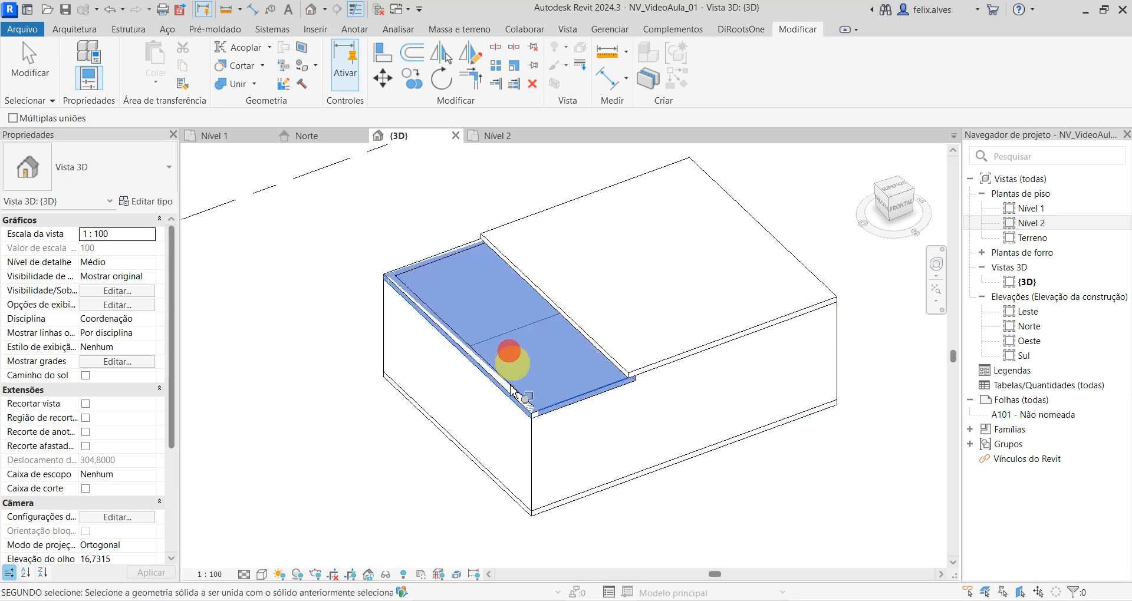
pyautogui.click(513, 433)
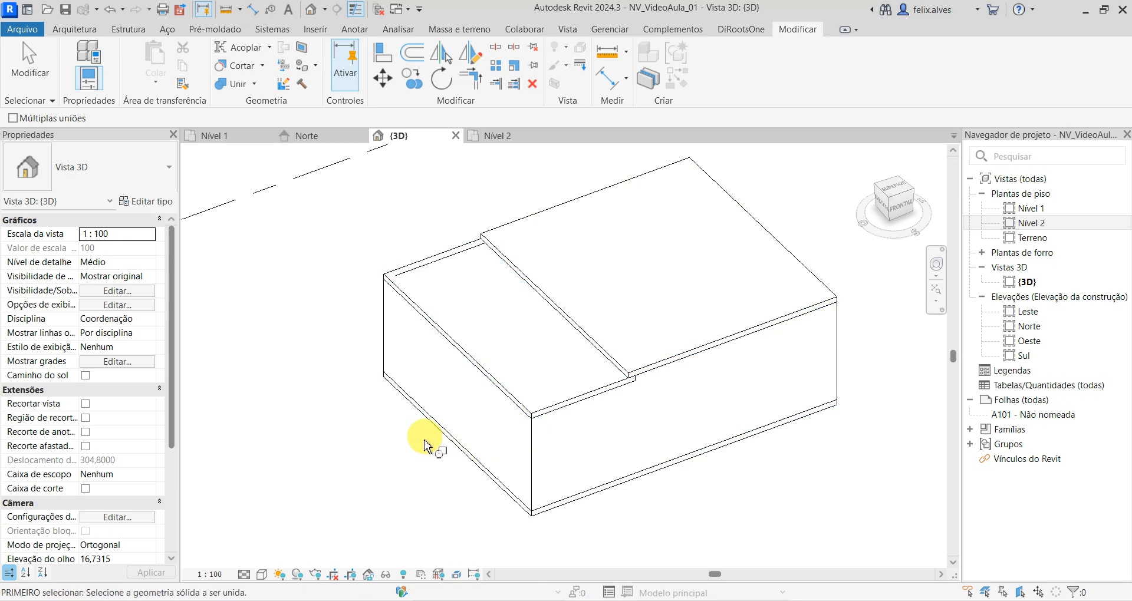
# - Join the lowered floor's geometry with the long wall on the opposite side of the building and leave the Join command
pyautogui.scroll(-1, 413, 438)
pyautogui.keyDown('shift'); pyautogui.moveTo(385, 425); pyautogui.dragTo(657, 438, button='middle'); pyautogui.keyUp('shift')
pyautogui.scroll(1, 658, 439)
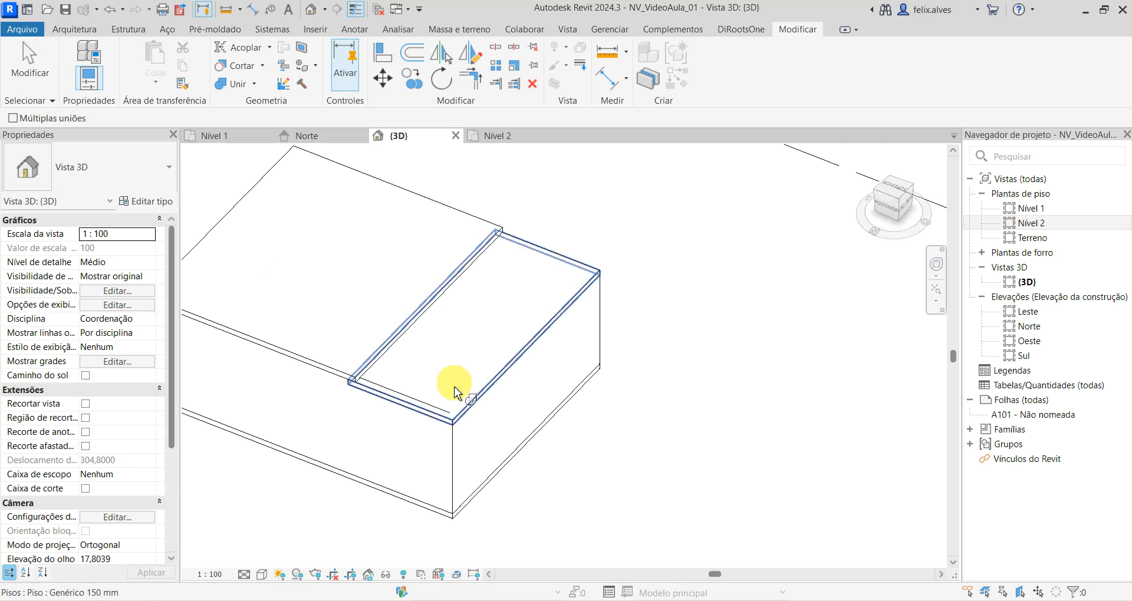
pyautogui.click(454, 386)
pyautogui.click(430, 475)
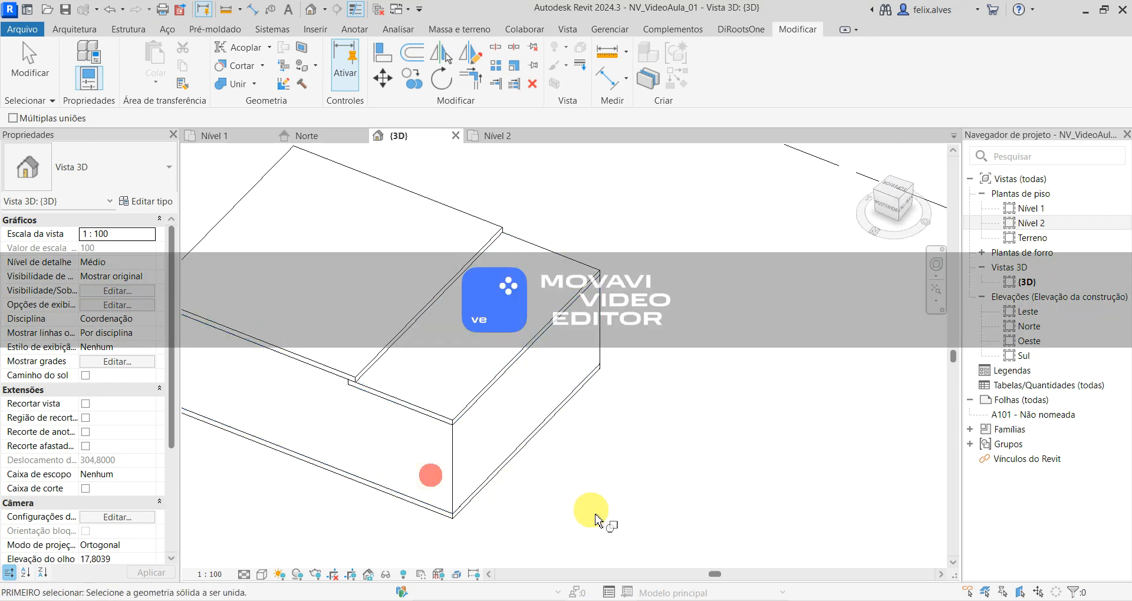
pyautogui.scroll(2, 397, 492)
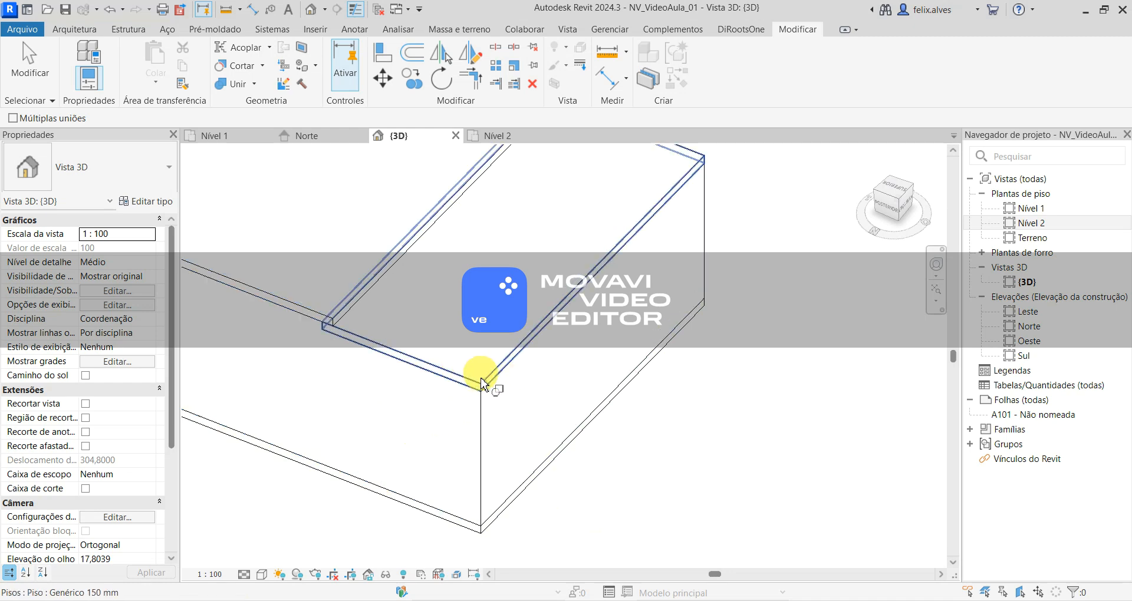
pyautogui.scroll(1, 458, 463)
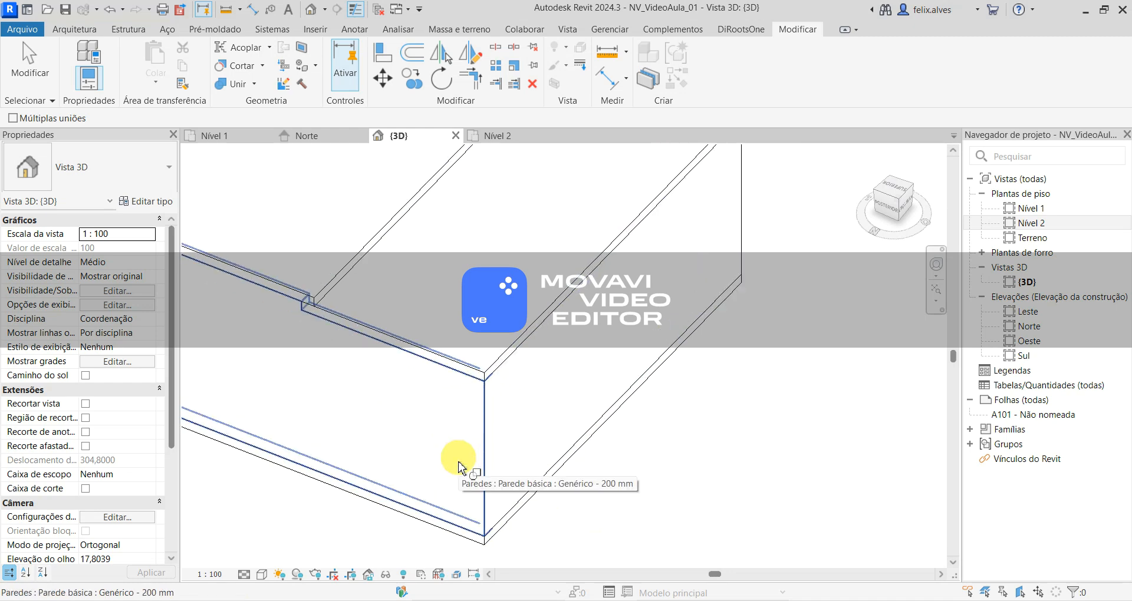
pyautogui.scroll(-2, 491, 447)
pyautogui.keyDown('shift'); pyautogui.moveTo(664, 462); pyautogui.dragTo(397, 481, button='middle'); pyautogui.keyUp('shift')
pyautogui.press('Escape')
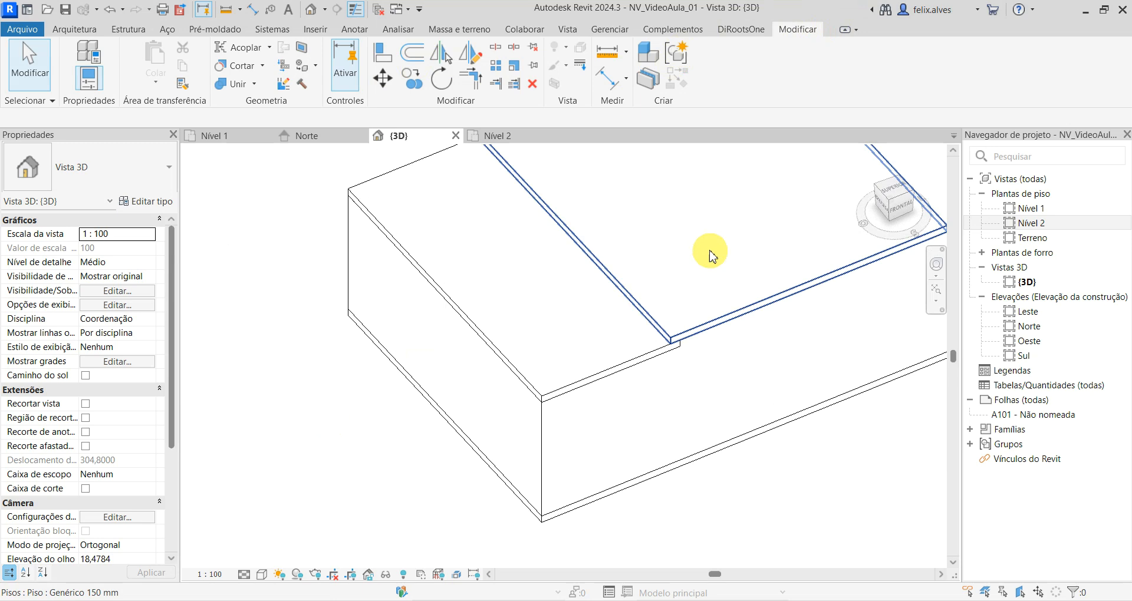
# - Join the higher Nível 2 floor's geometry with the lowered floor where their edges overlap
pyautogui.scroll(5, 718, 305)
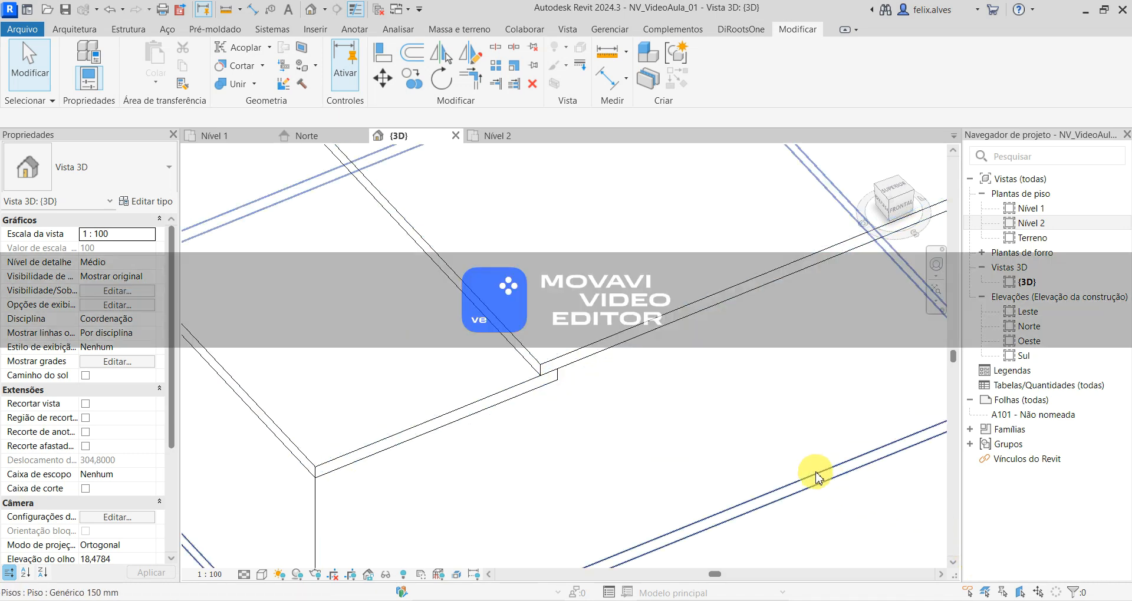
pyautogui.scroll(-1, 752, 356)
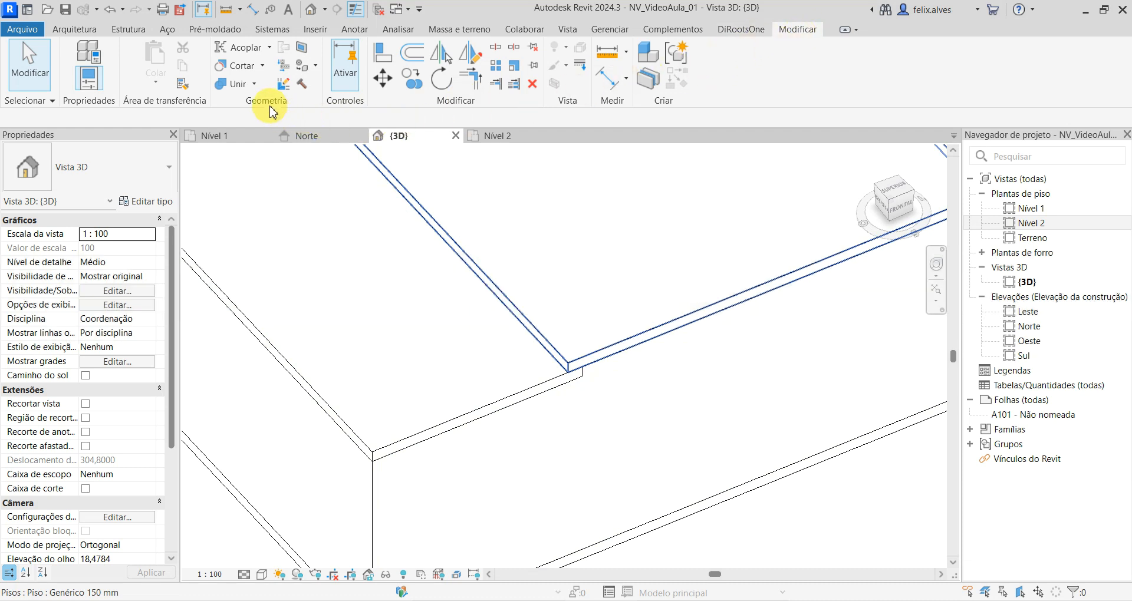
pyautogui.click(221, 84)
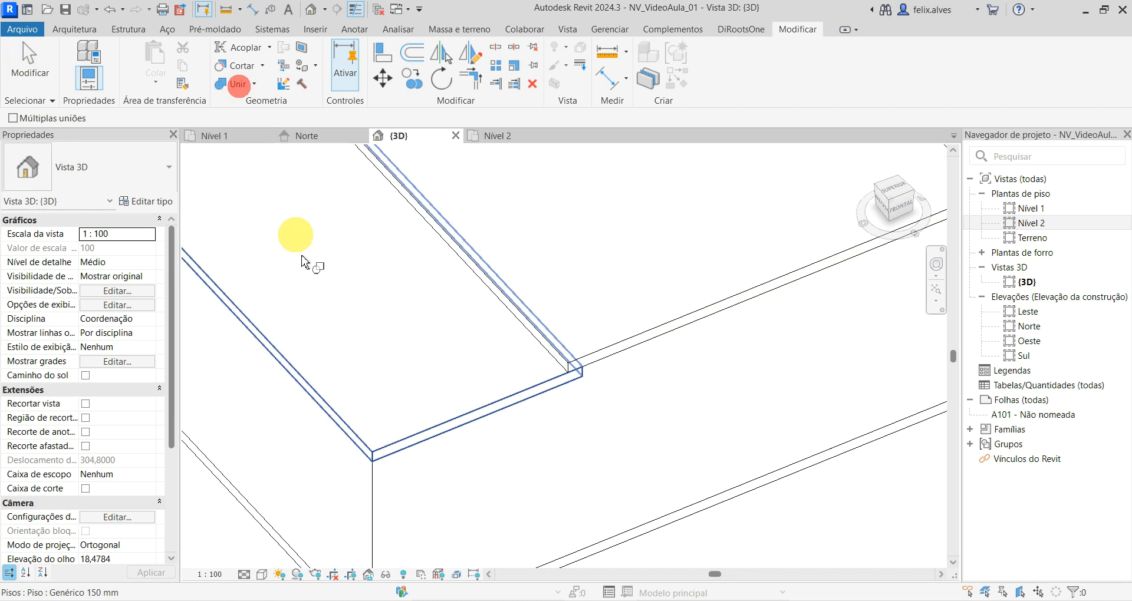
pyautogui.click(591, 284)
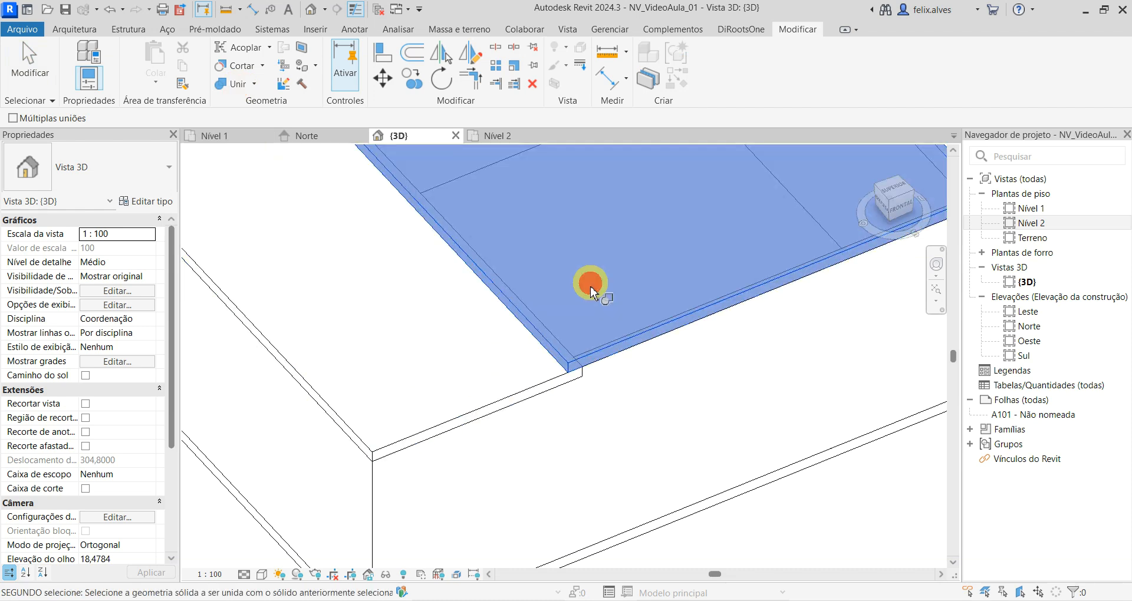
pyautogui.click(482, 388)
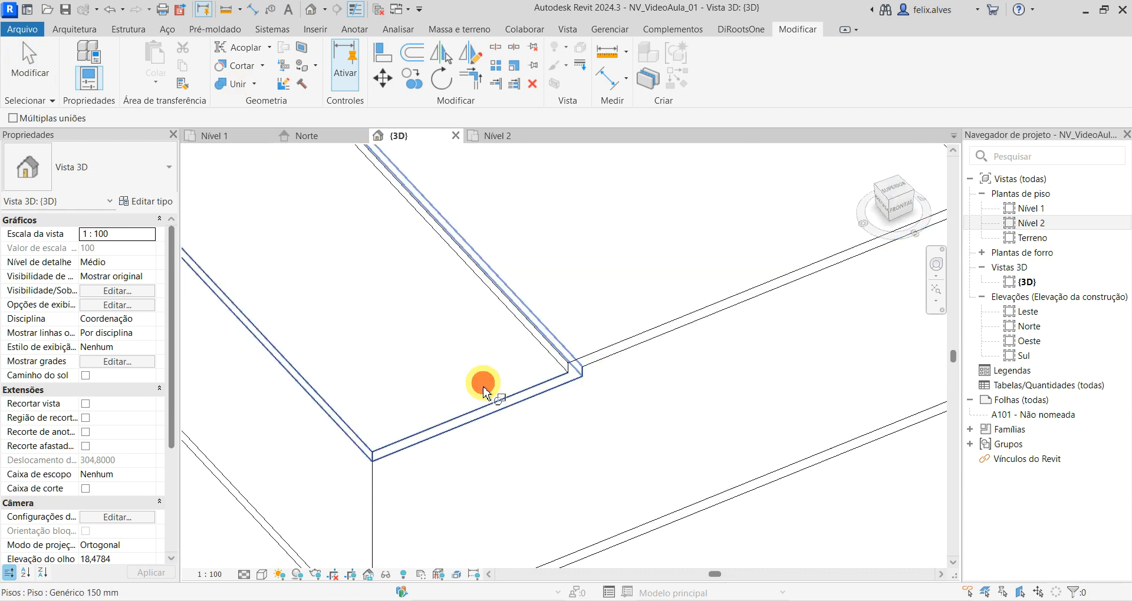
pyautogui.scroll(-5, 482, 389)
pyautogui.press('Escape')
pyautogui.press('Escape')
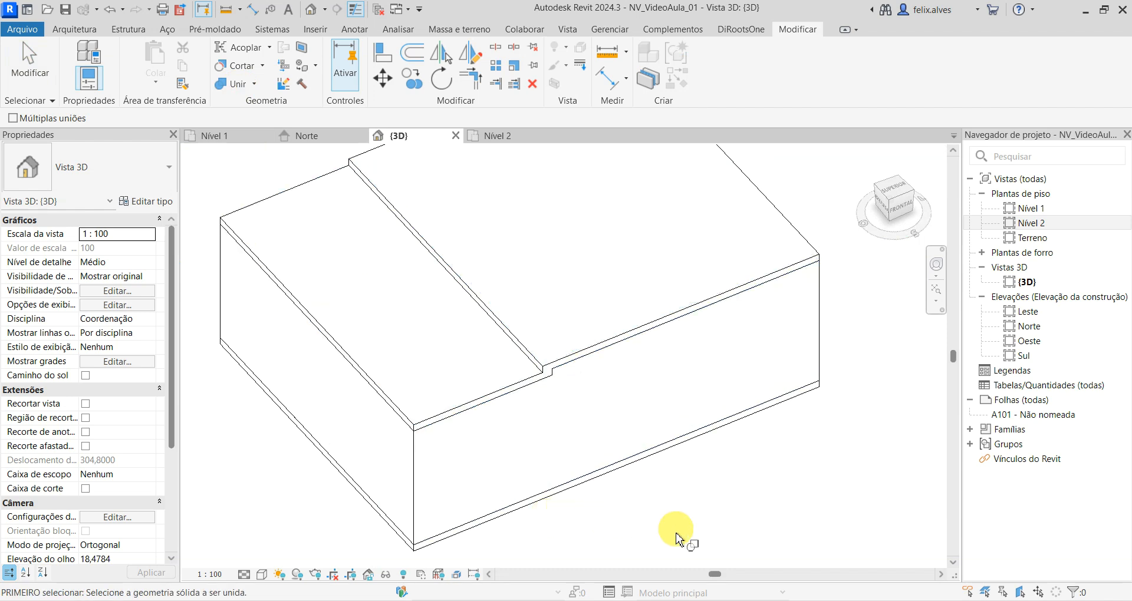
pyautogui.keyDown('shift'); pyautogui.moveTo(707, 495); pyautogui.dragTo(709, 379, button='middle'); pyautogui.keyUp('shift')
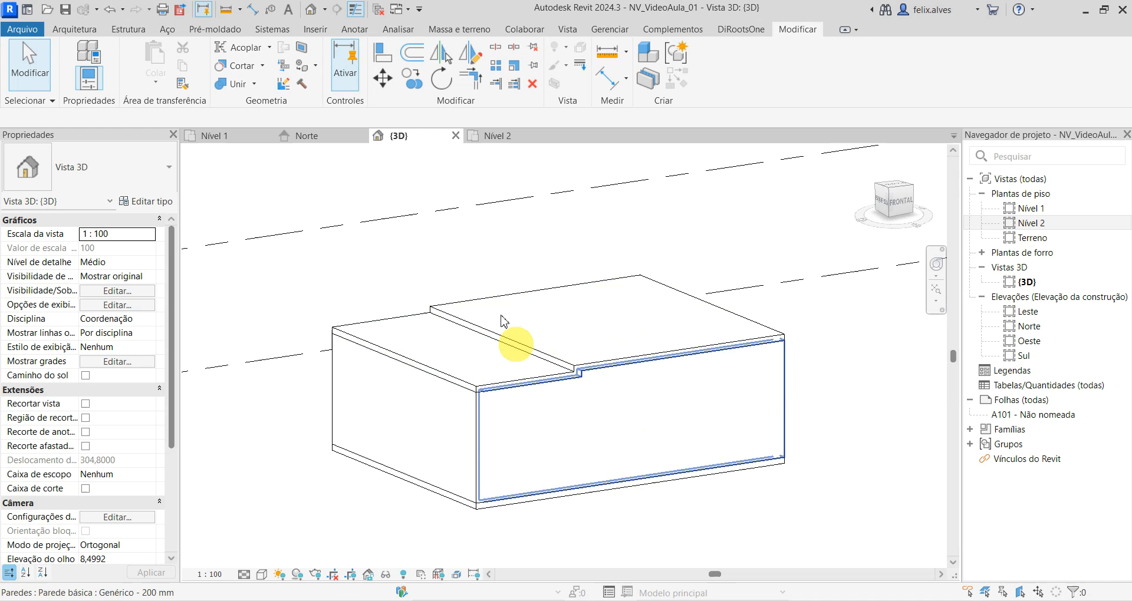
# - In the Norte elevation, draw a level line above Nível 2 at about 6.40 m with plan view creation turned off
pyautogui.click(328, 141)
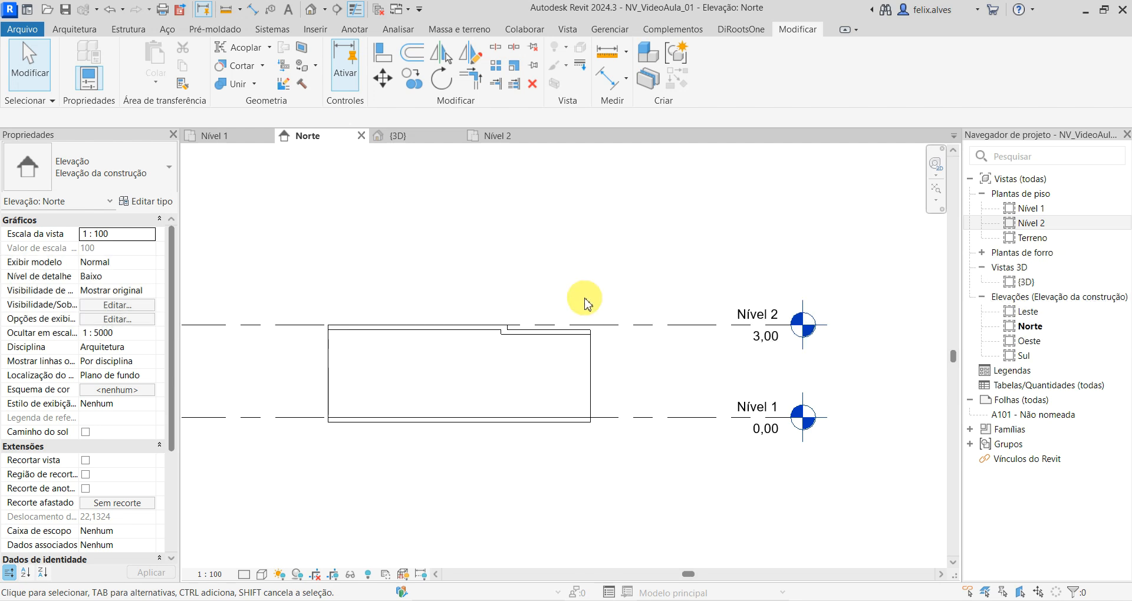
pyautogui.scroll(-1, 495, 244)
pyautogui.moveTo(495, 245); pyautogui.dragTo(599, 316, button='middle')
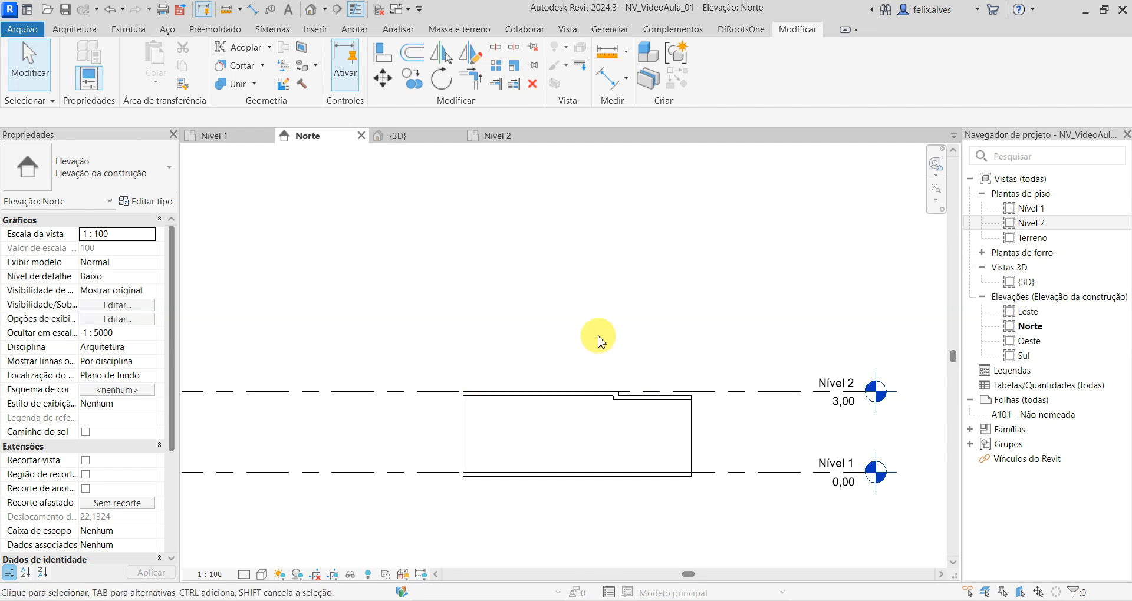
pyautogui.click(77, 30)
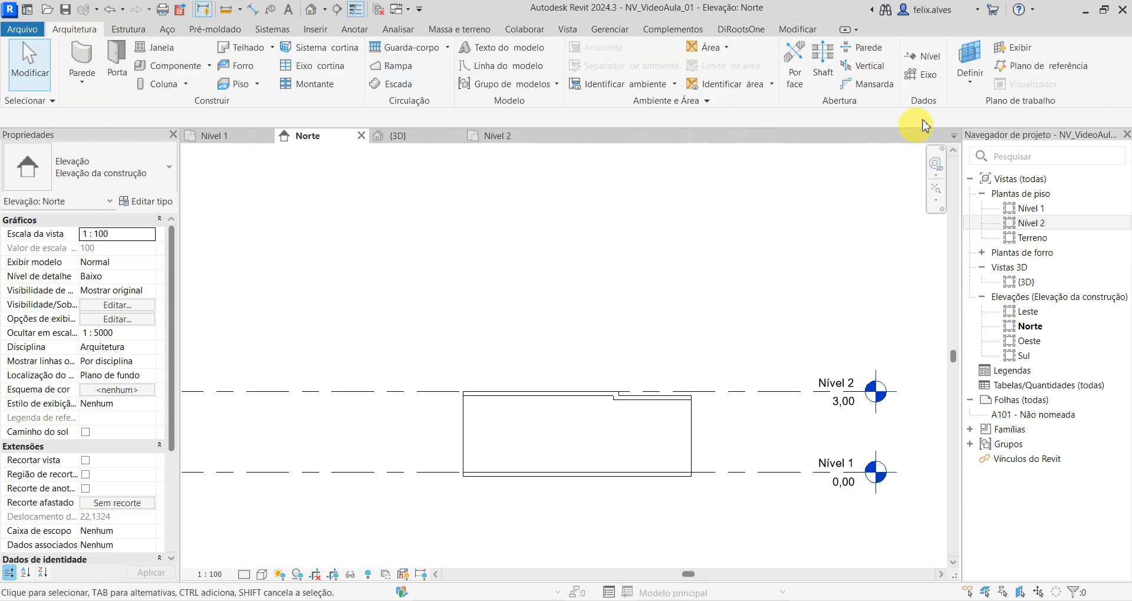
pyautogui.click(930, 60)
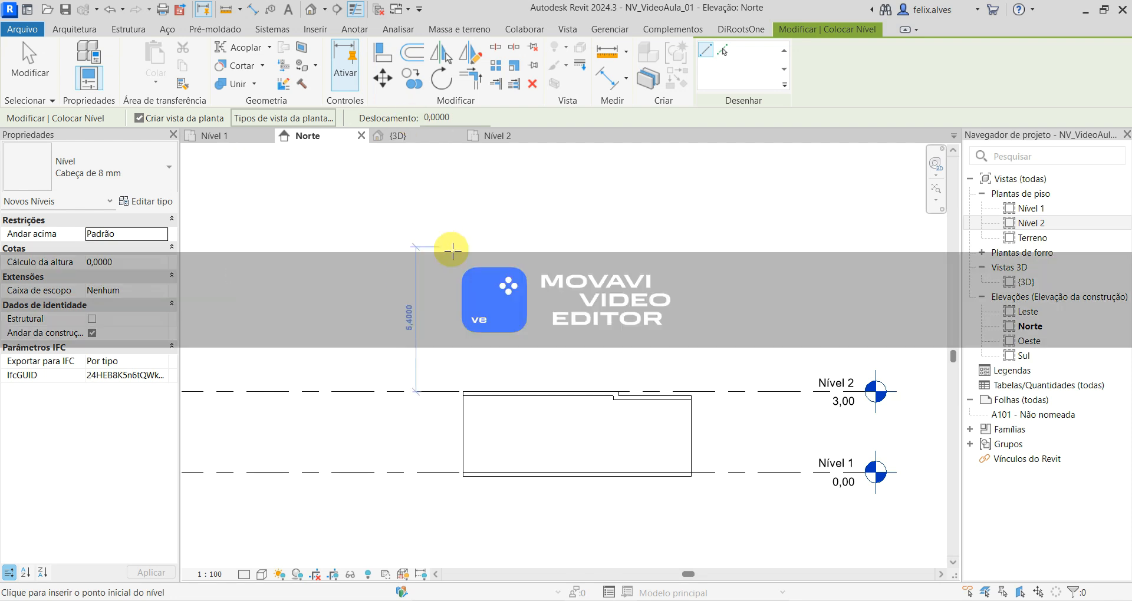
pyautogui.scroll(-3, 546, 263)
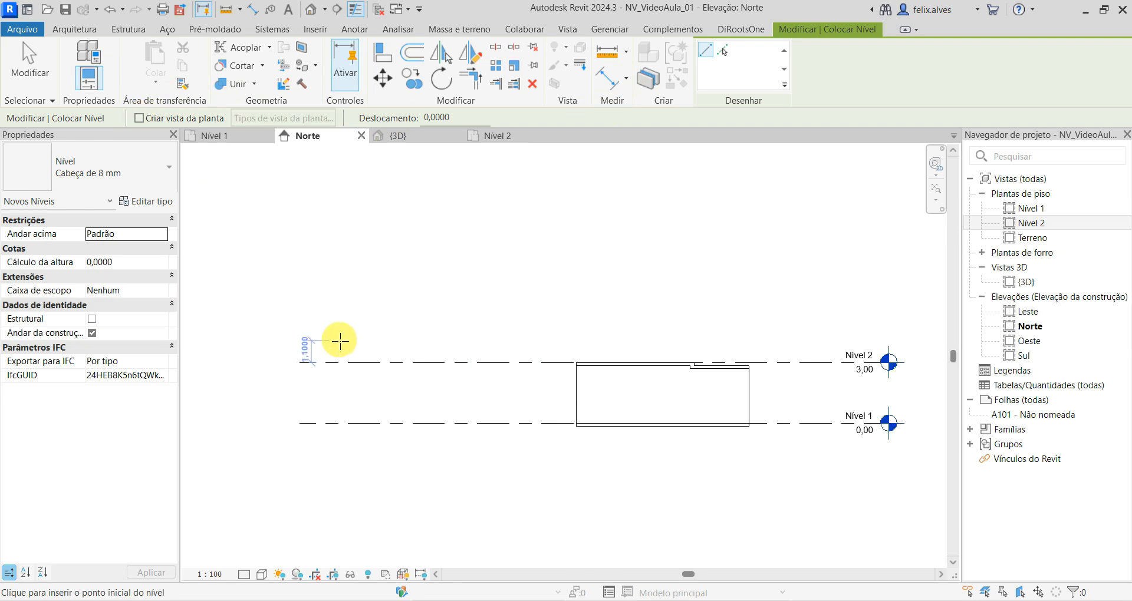
pyautogui.click(305, 293)
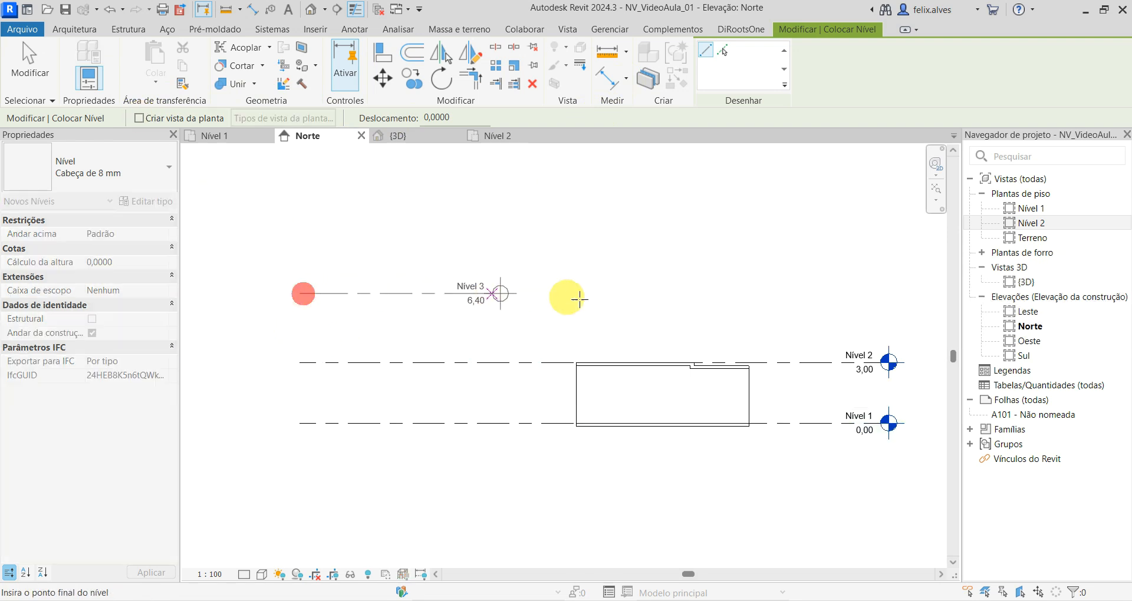
pyautogui.click(882, 309)
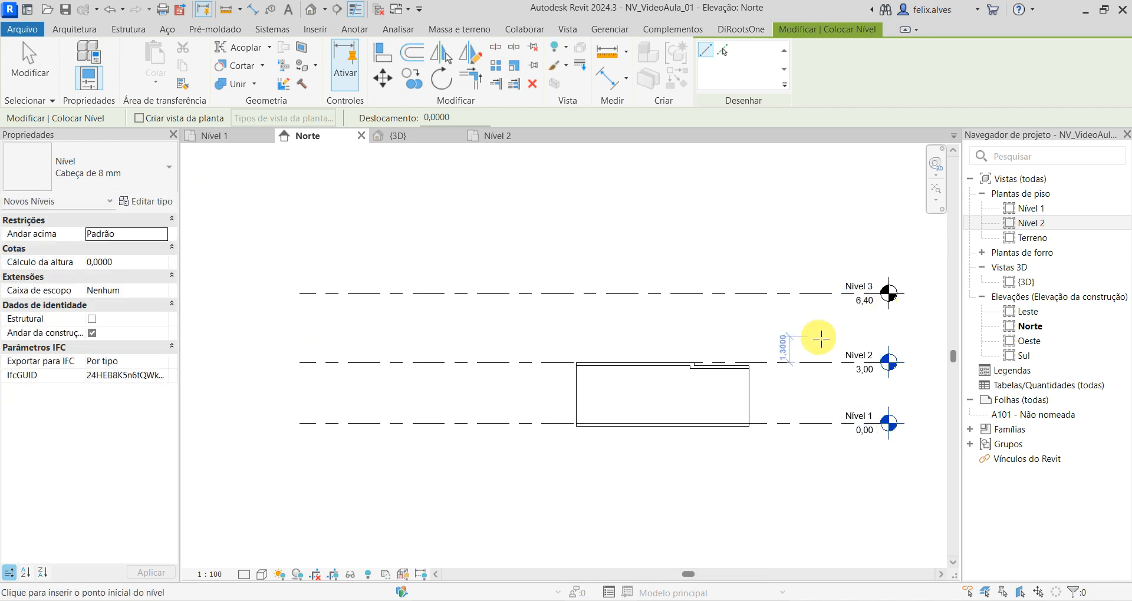
pyautogui.press('Escape')
pyautogui.press('Escape')
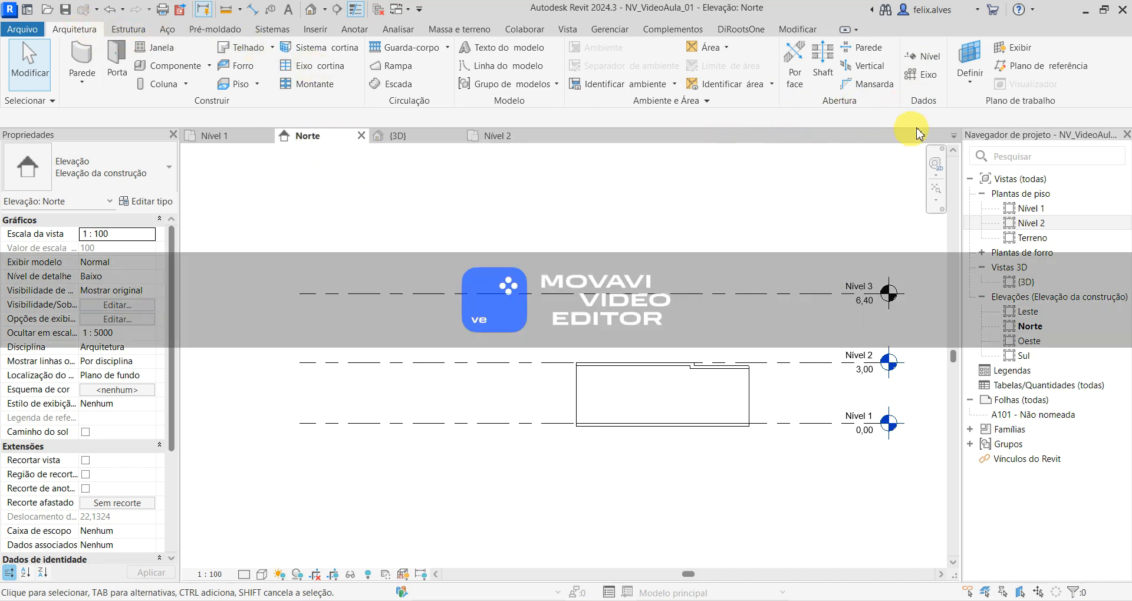
# - Draw another level line above the 6.40 m level, at about 9.00 m and aligned with the others, with plan view creation on
pyautogui.click(921, 56)
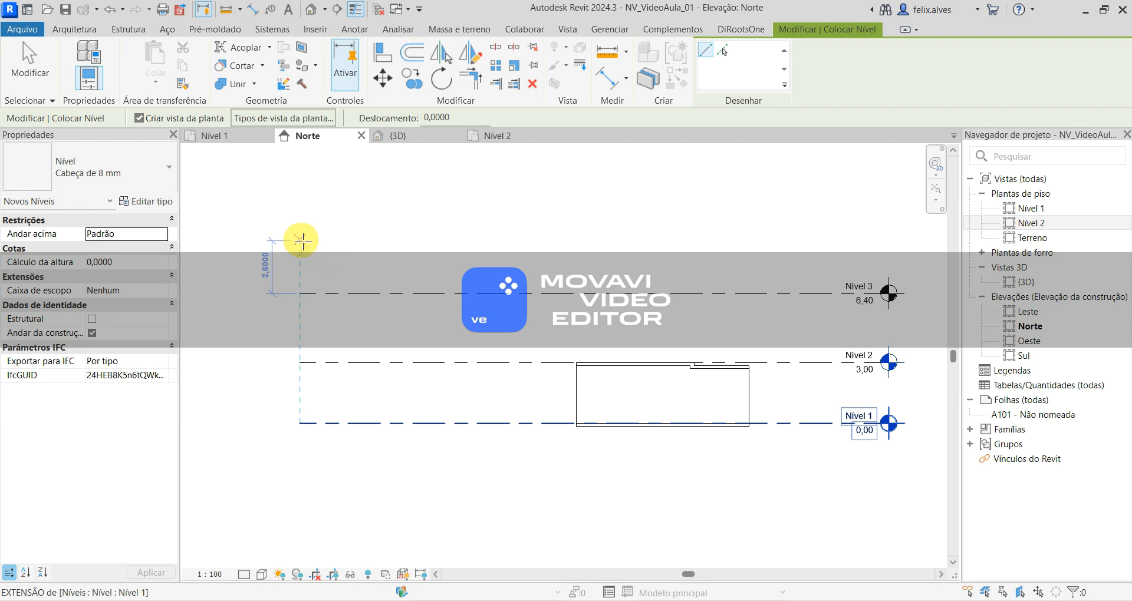
pyautogui.click(301, 240)
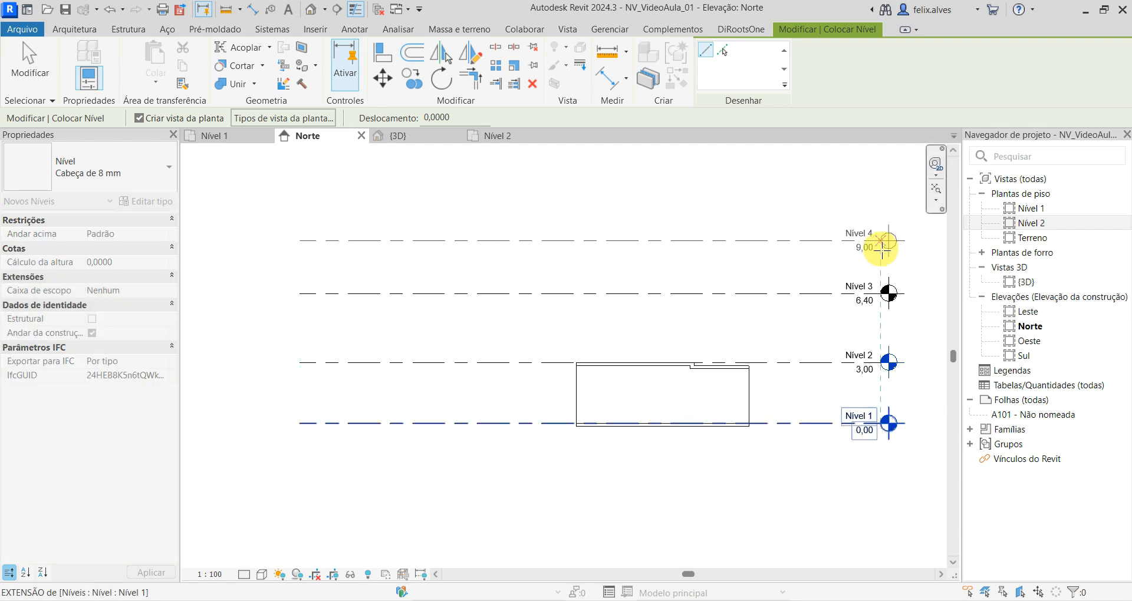
pyautogui.click(881, 245)
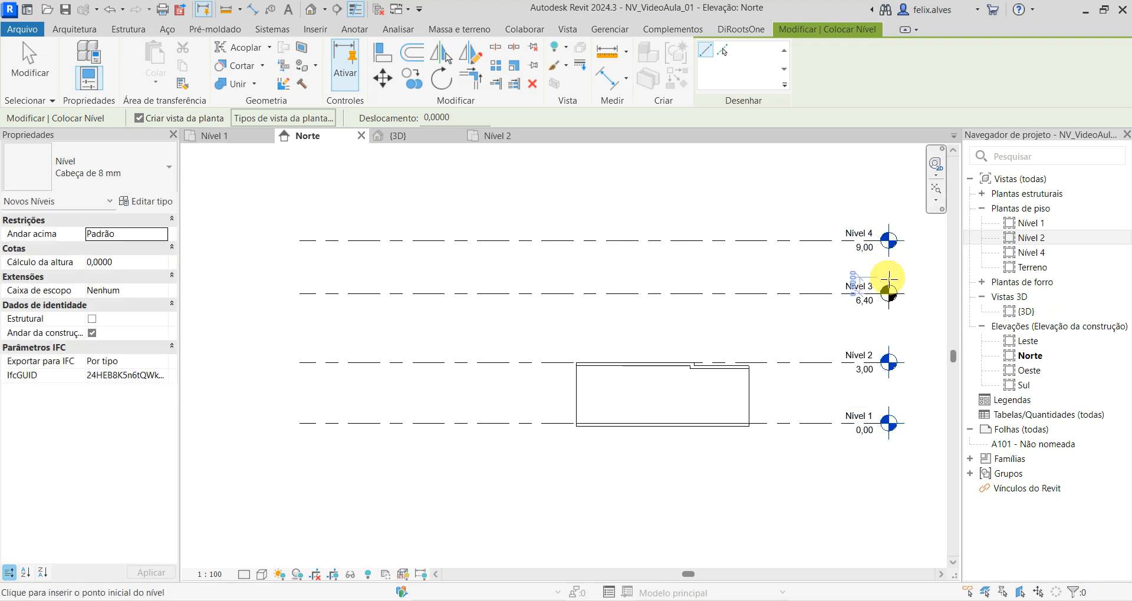
pyautogui.press('Escape')
pyautogui.scroll(1, 932, 296)
pyautogui.scroll(3, 867, 331)
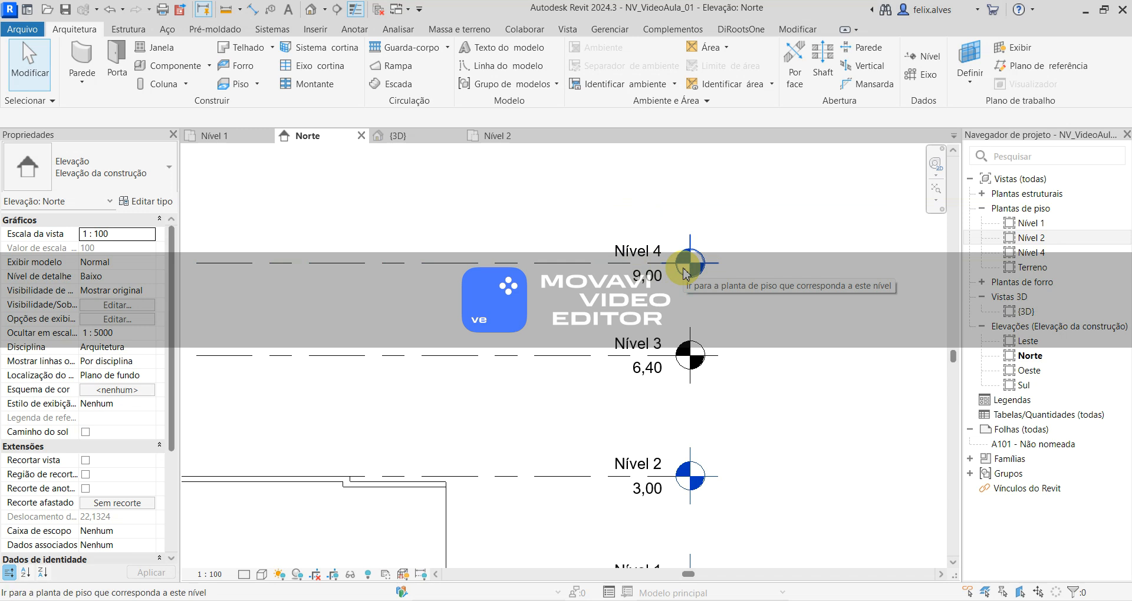
pyautogui.click(660, 279)
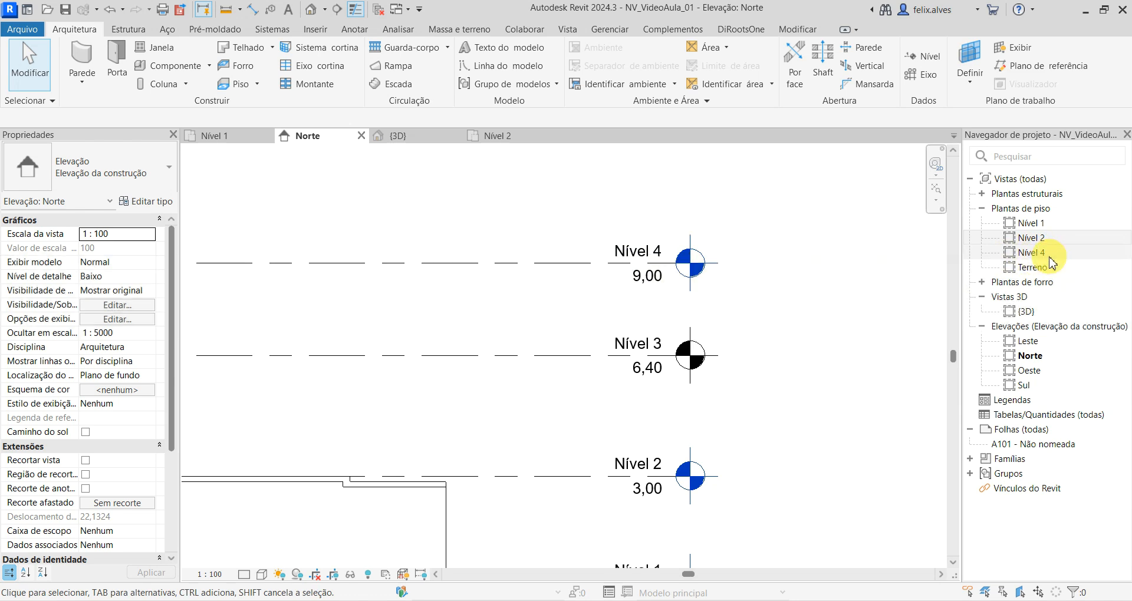
# - Create a floor plan view for Nível 3 with duplication of existing views turned off, and close the new view to return to Norte
pyautogui.scroll(-2, 761, 368)
pyautogui.moveTo(640, 387); pyautogui.dragTo(802, 346, button='middle')
pyautogui.scroll(-2, 774, 370)
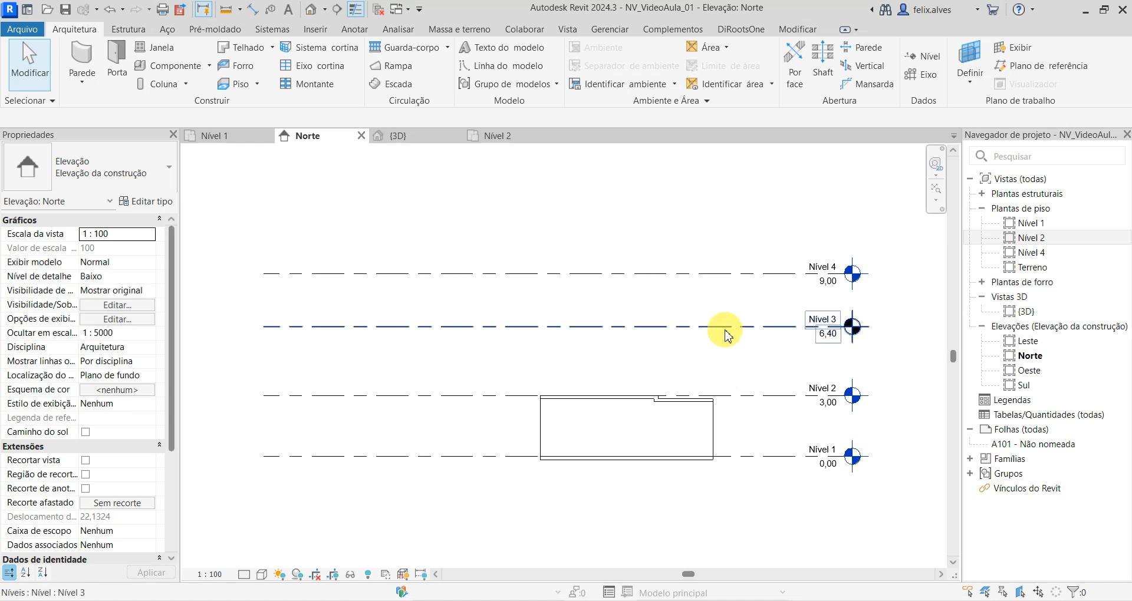
pyautogui.click(568, 30)
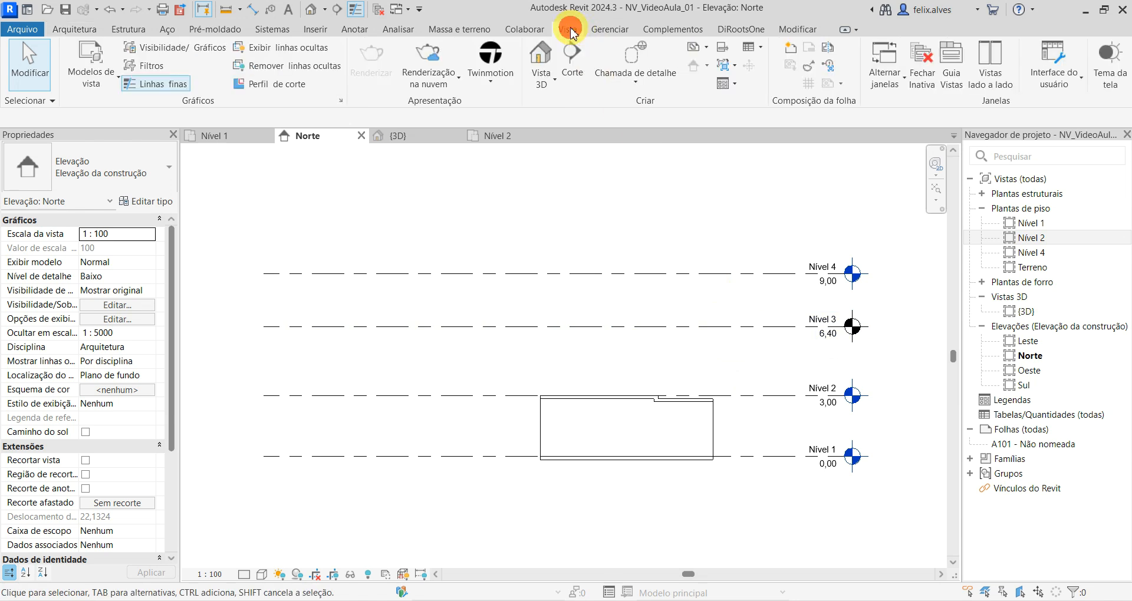
pyautogui.click(706, 47)
pyautogui.click(731, 69)
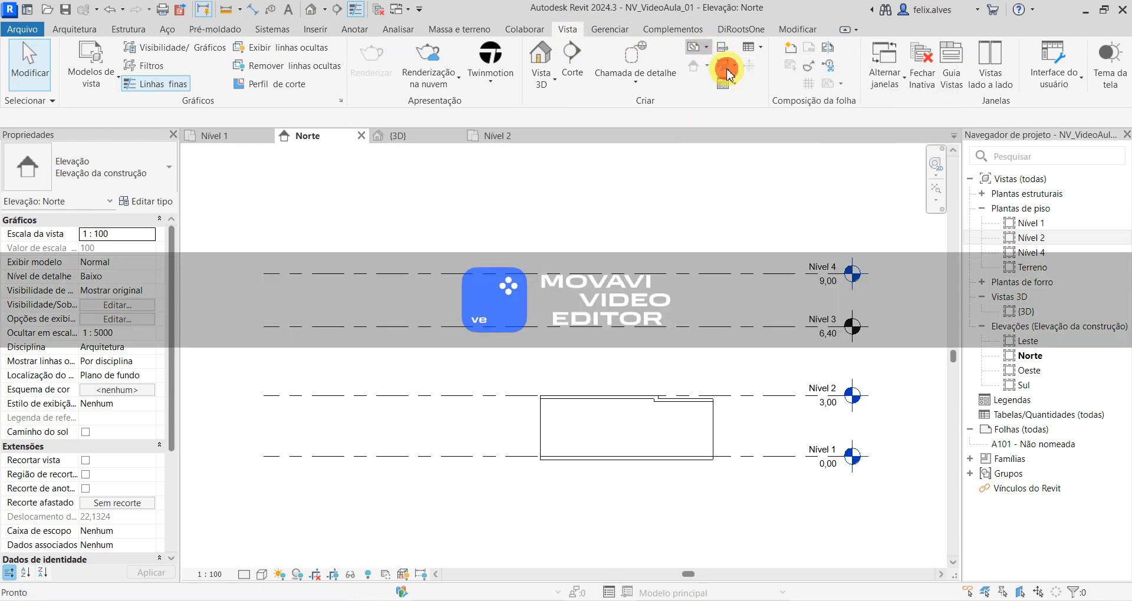
pyautogui.moveTo(649, 26); pyautogui.dragTo(367, 130)
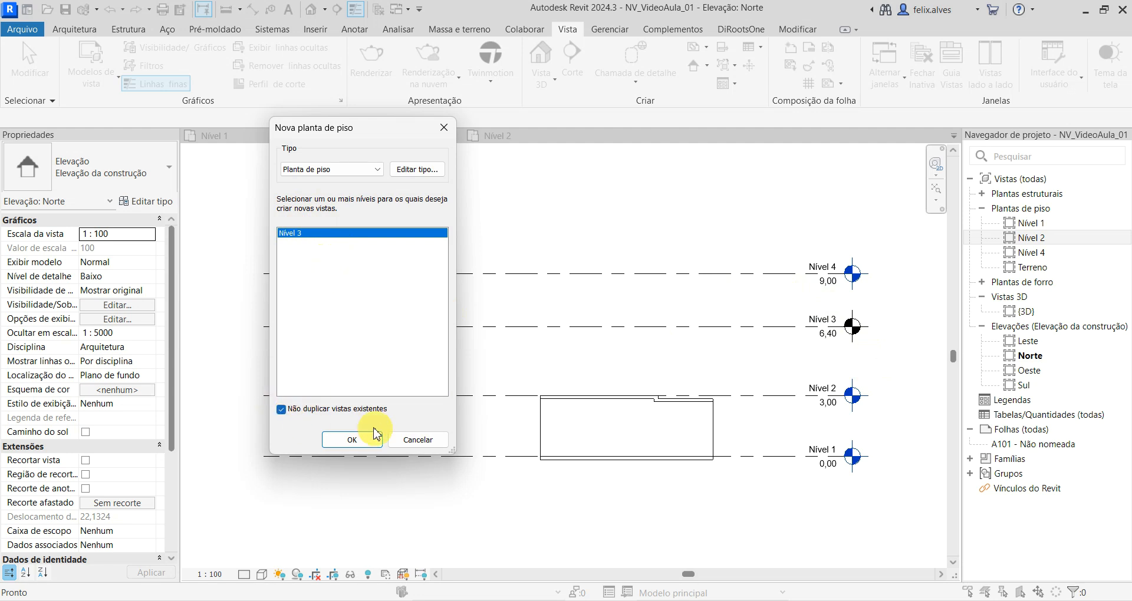
pyautogui.click(352, 439)
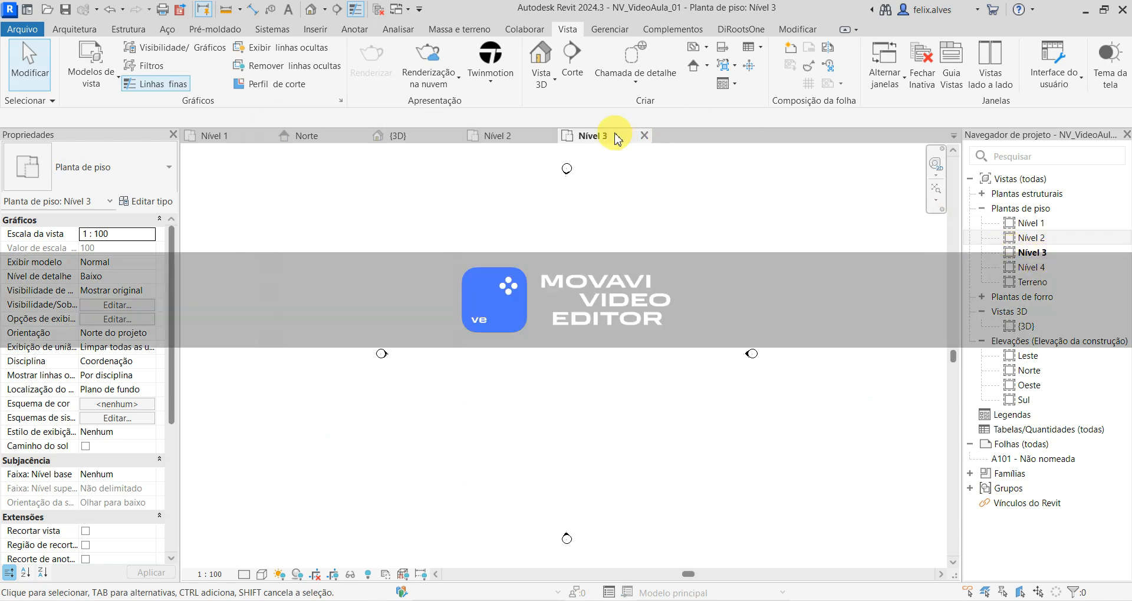
pyautogui.click(644, 137)
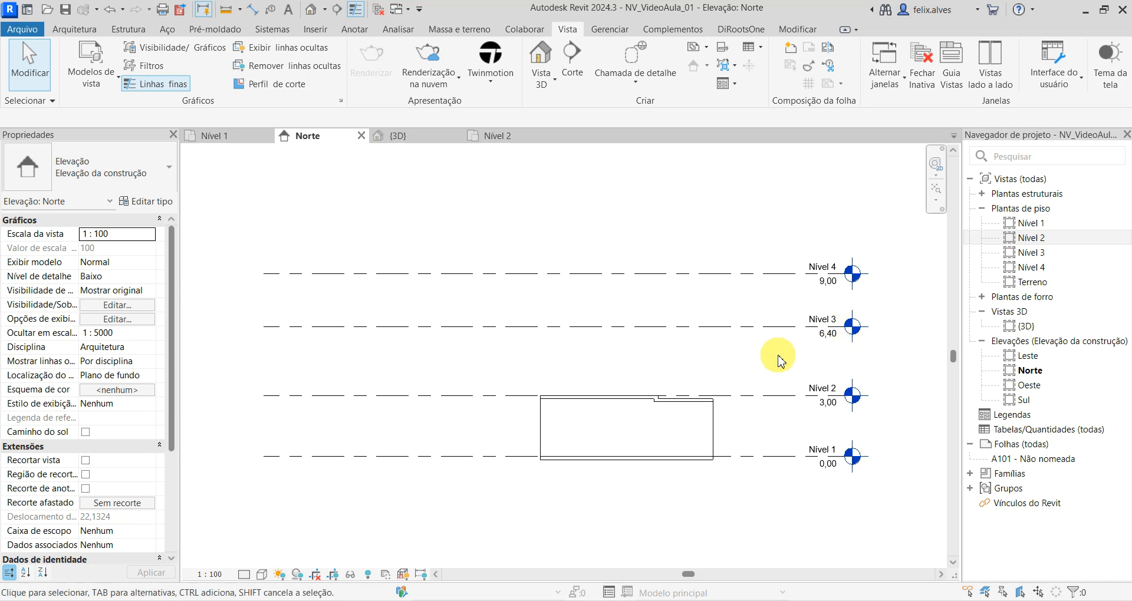
# - Set the distance between the Nível 2 and Nível 3 lines to 2.85 m by moving Nível 3
pyautogui.click(447, 327)
pyautogui.scroll(2, 367, 462)
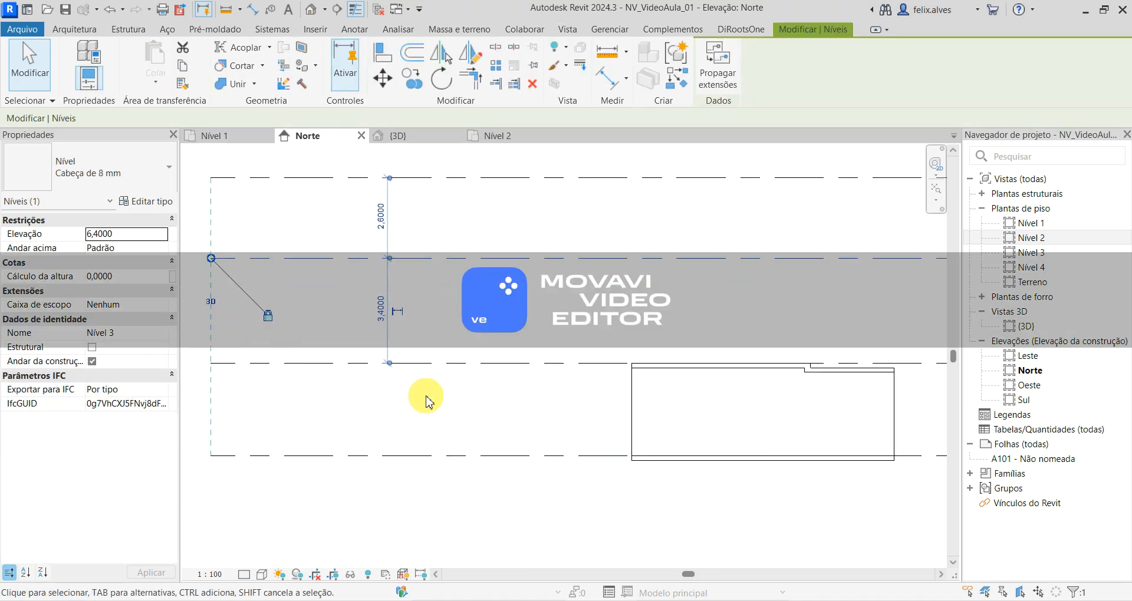
pyautogui.scroll(-1, 426, 401)
pyautogui.click(391, 331)
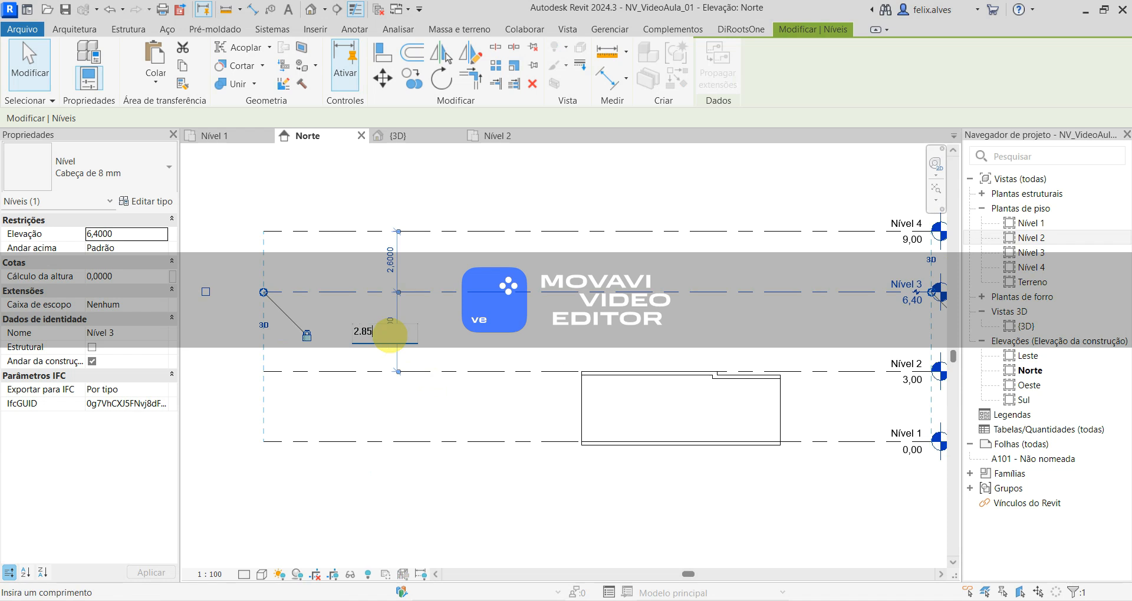
pyautogui.write('2.85')
pyautogui.press('Return')
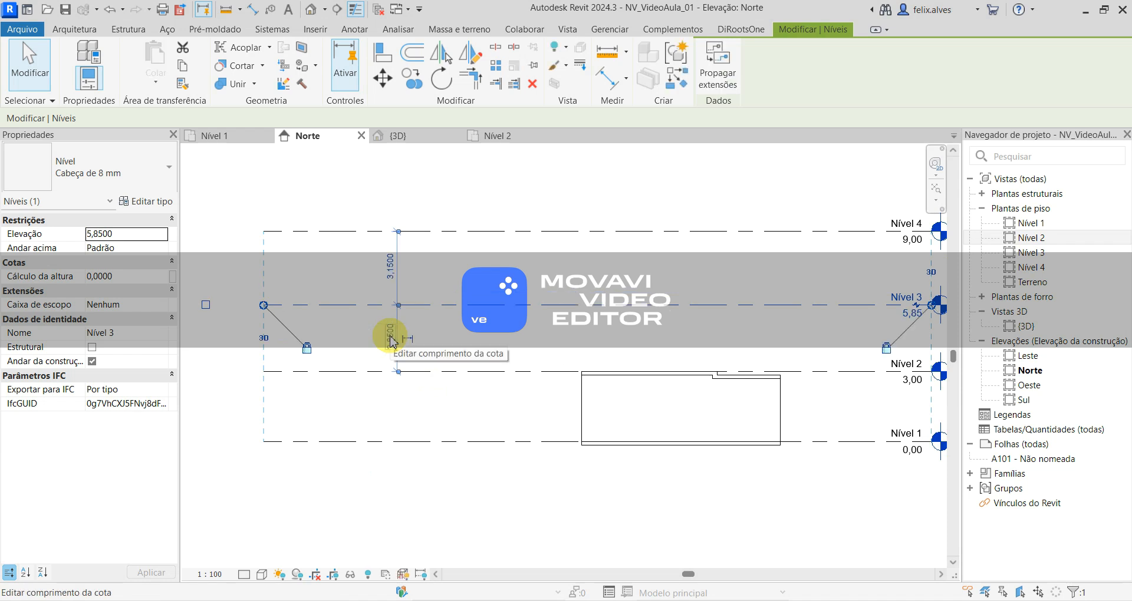
# - With Nível 3 selected, try setting its distance to Nível 4 to 0.15 m, and undo that change
pyautogui.moveTo(677, 263); pyautogui.dragTo(586, 401, button='middle')
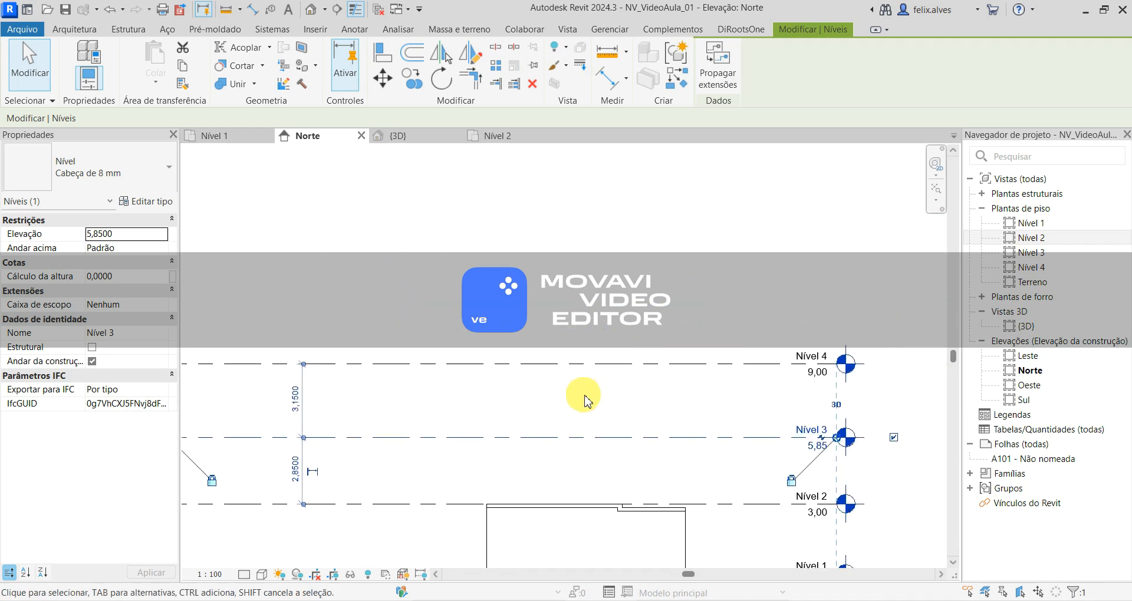
pyautogui.moveTo(349, 420); pyautogui.dragTo(405, 436, button='middle')
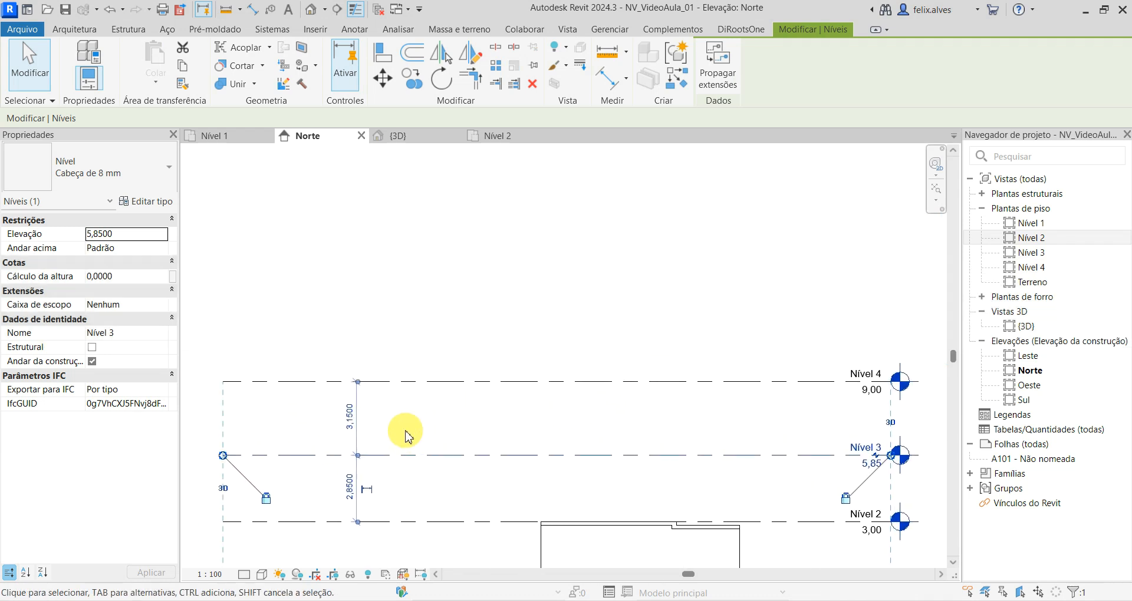
pyautogui.click(350, 418)
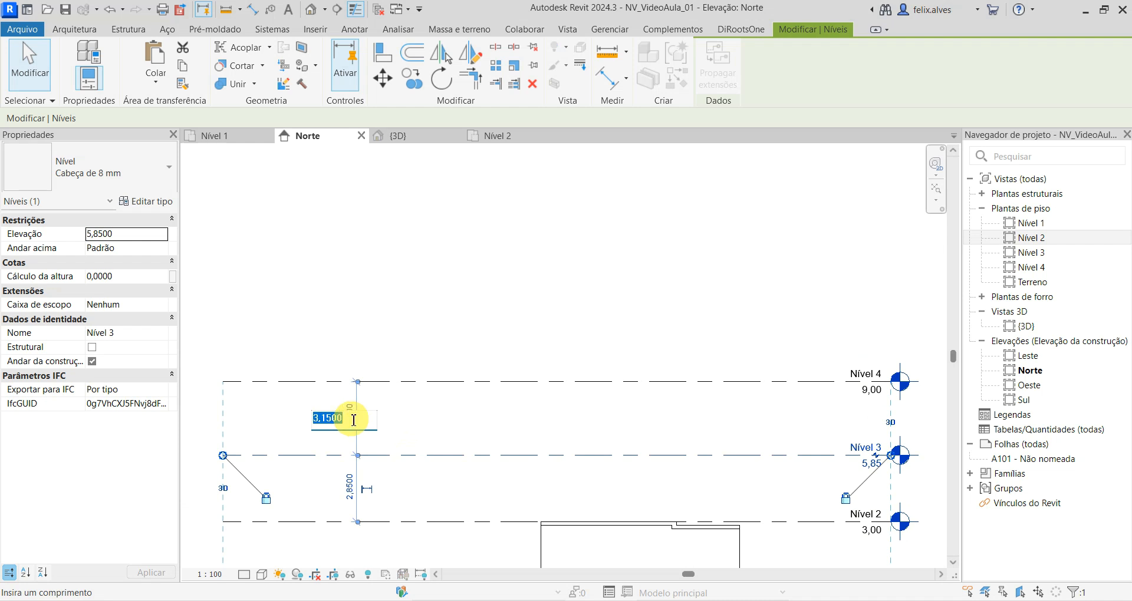
pyautogui.press('Return')
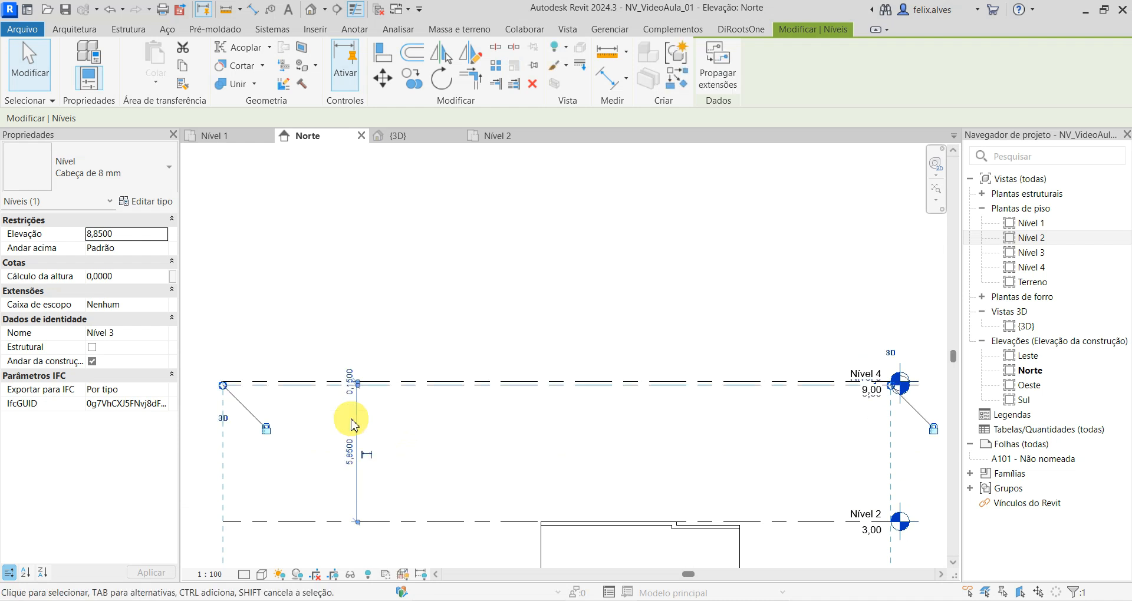
pyautogui.hotkey('ctrl', 'z')
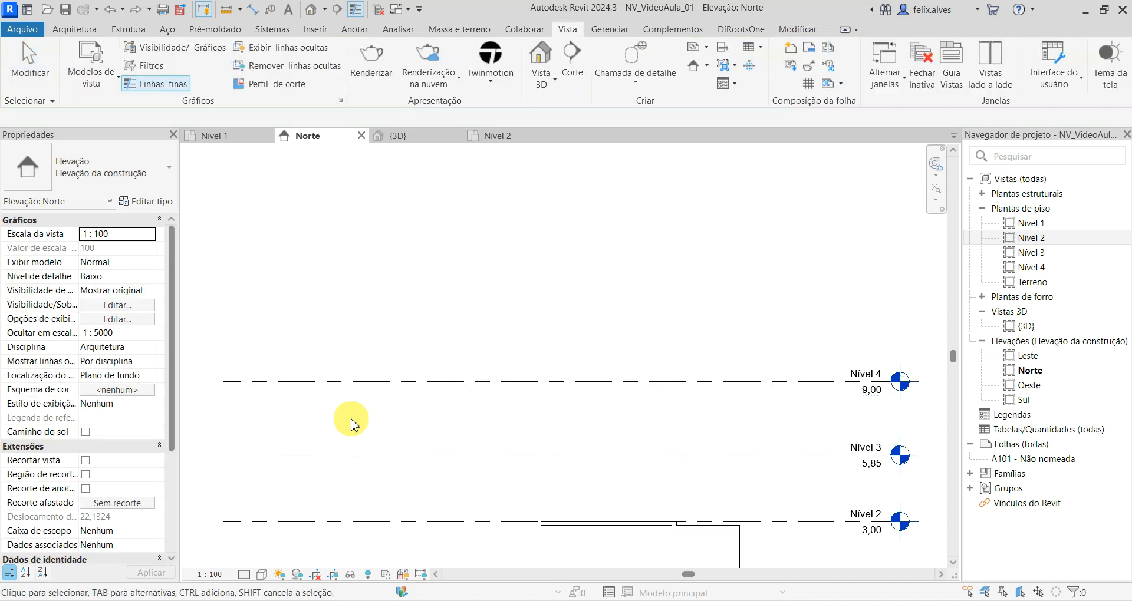
# - Move Nível 4 so it sits 0.15 m above Nível 3 by editing its distance to Nível 3
pyautogui.click(406, 381)
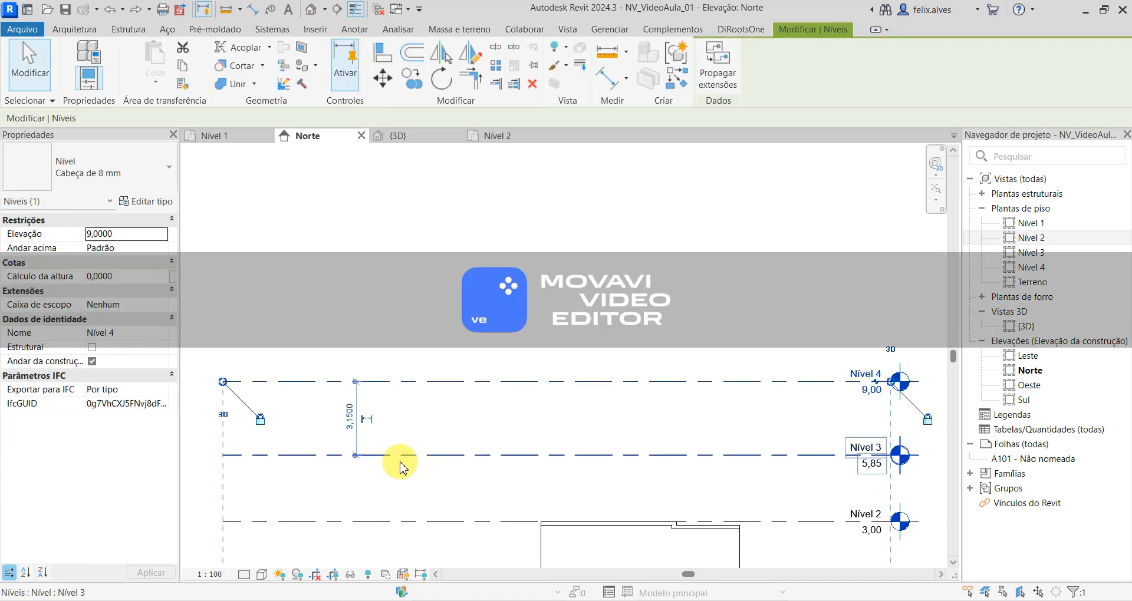
pyautogui.click(352, 419)
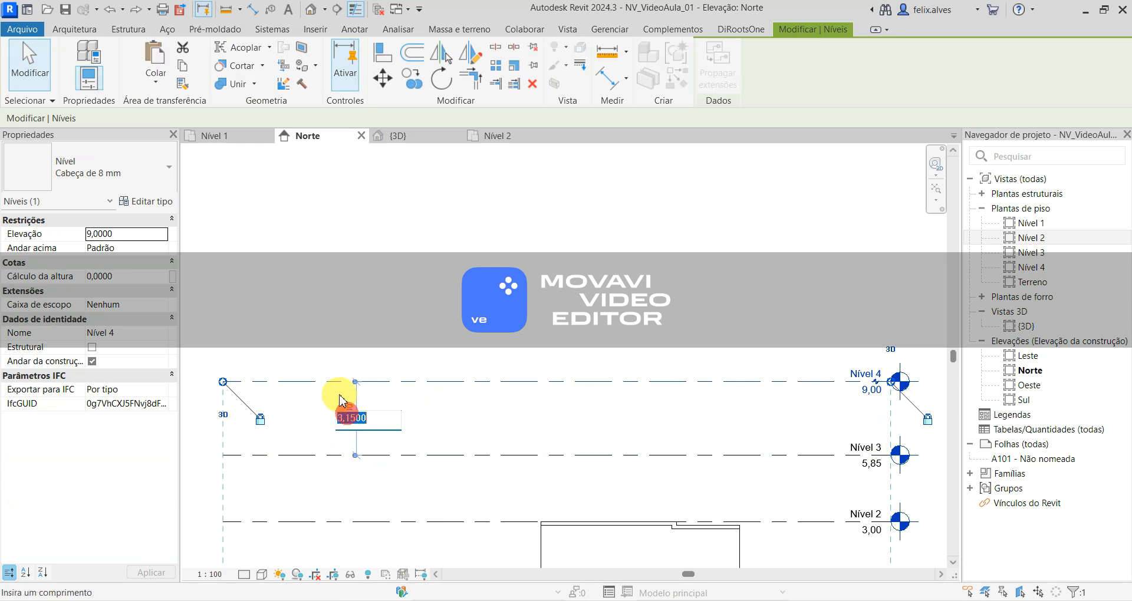
pyautogui.write('.15')
pyautogui.press('Return')
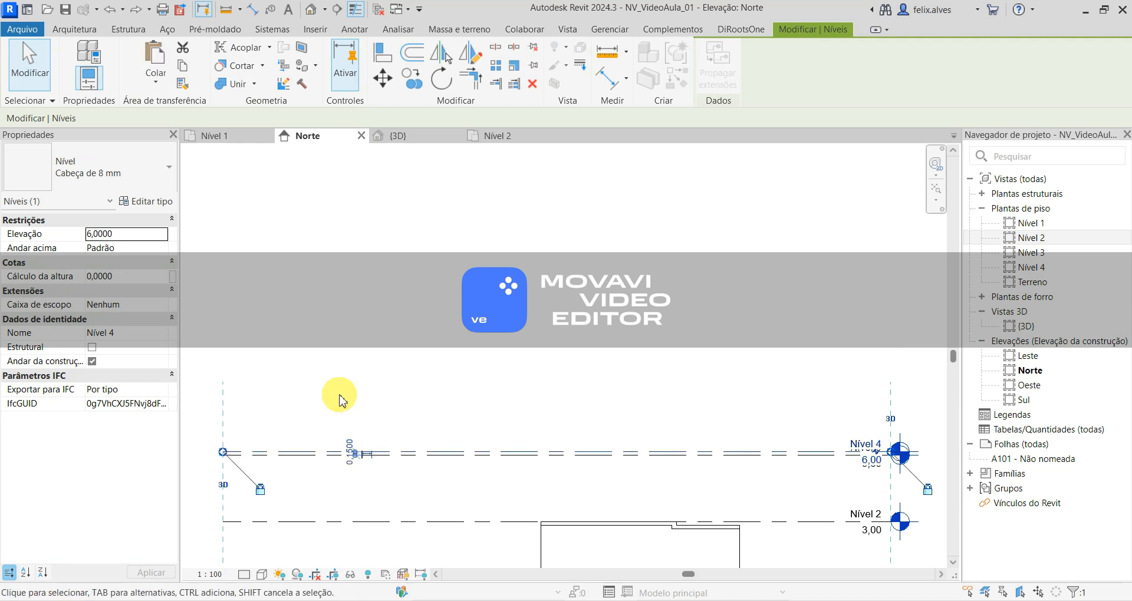
pyautogui.click(339, 401)
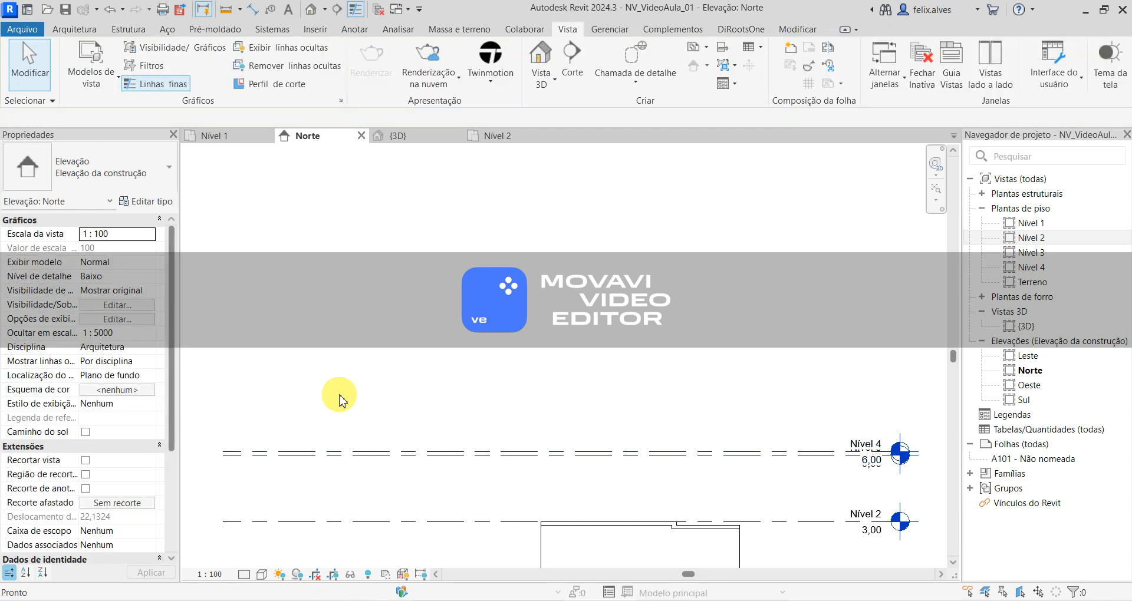
pyautogui.scroll(-2, 653, 284)
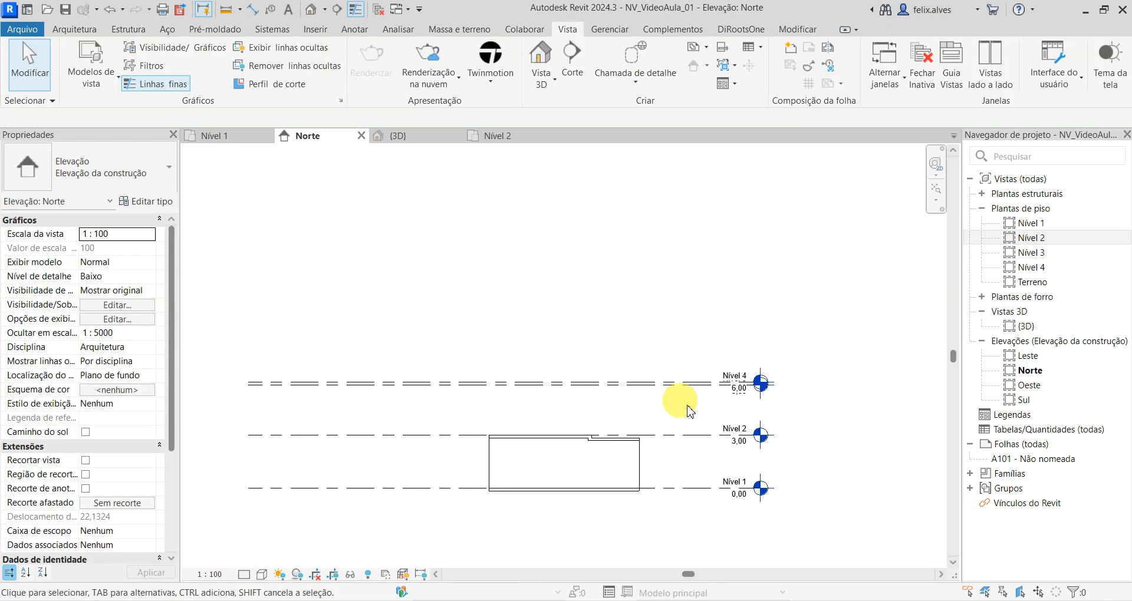
# - Add an elbow to the Nível 4 line and raise its level head clear above the Nível 3 head
pyautogui.scroll(2, 791, 384)
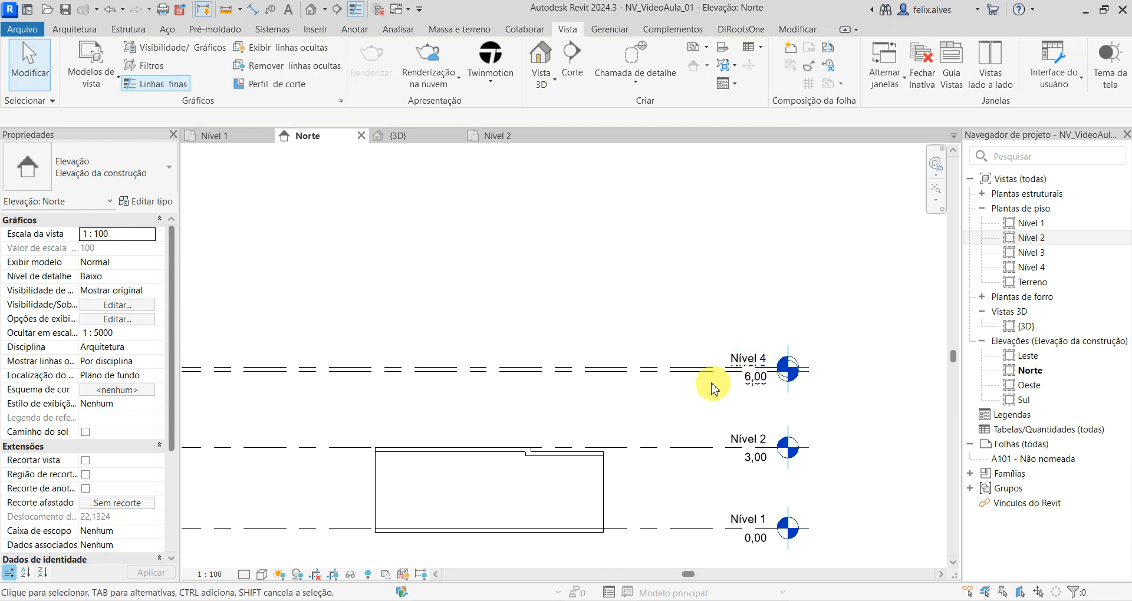
pyautogui.click(684, 373)
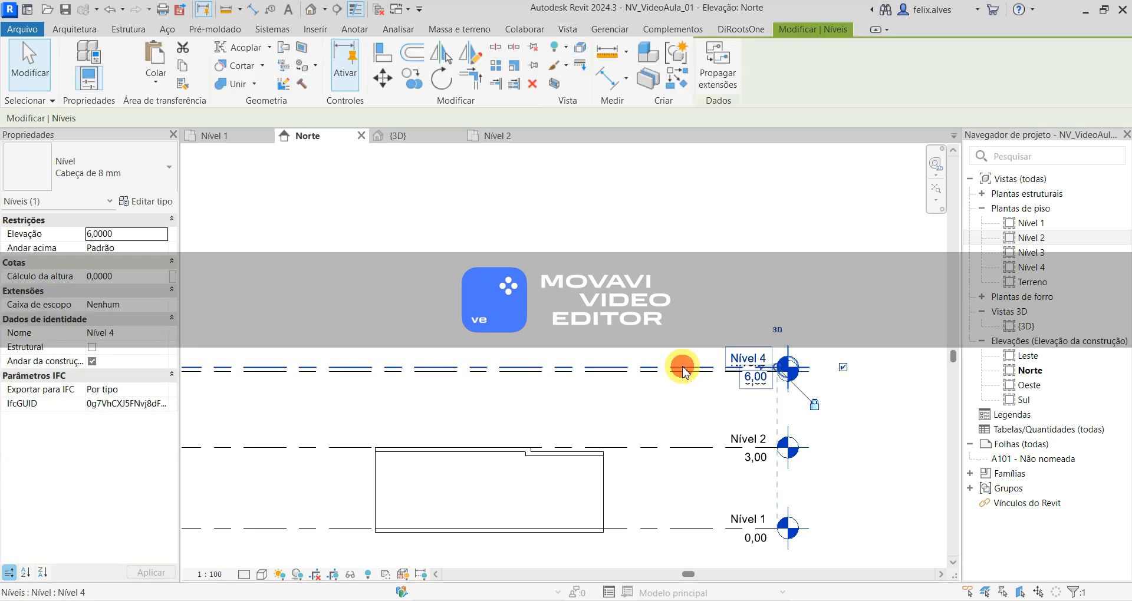
pyautogui.scroll(3, 751, 375)
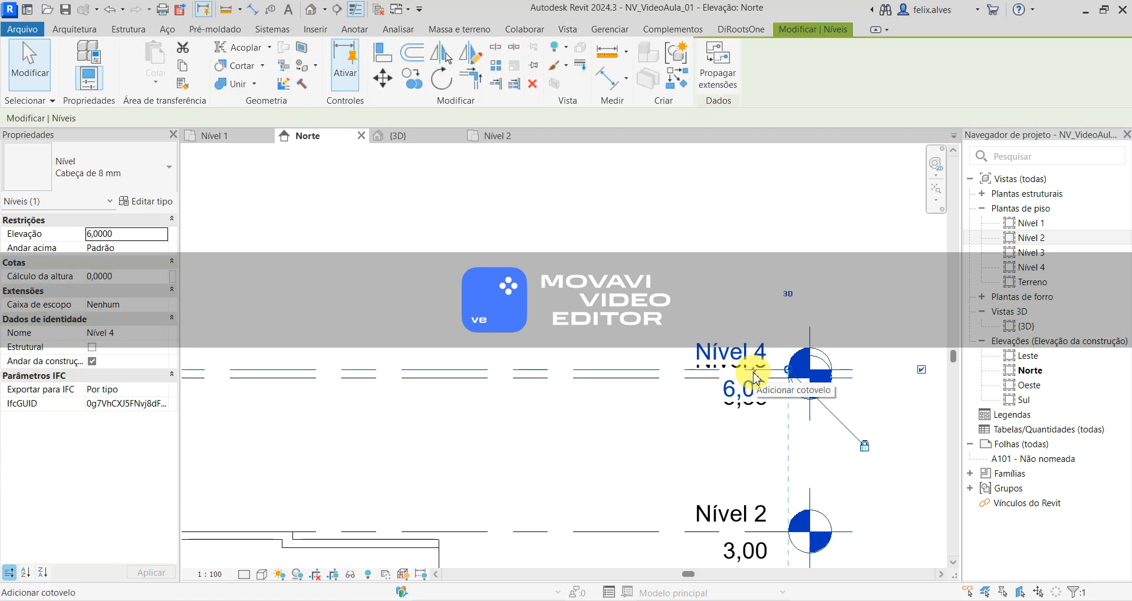
pyautogui.scroll(1, 755, 377)
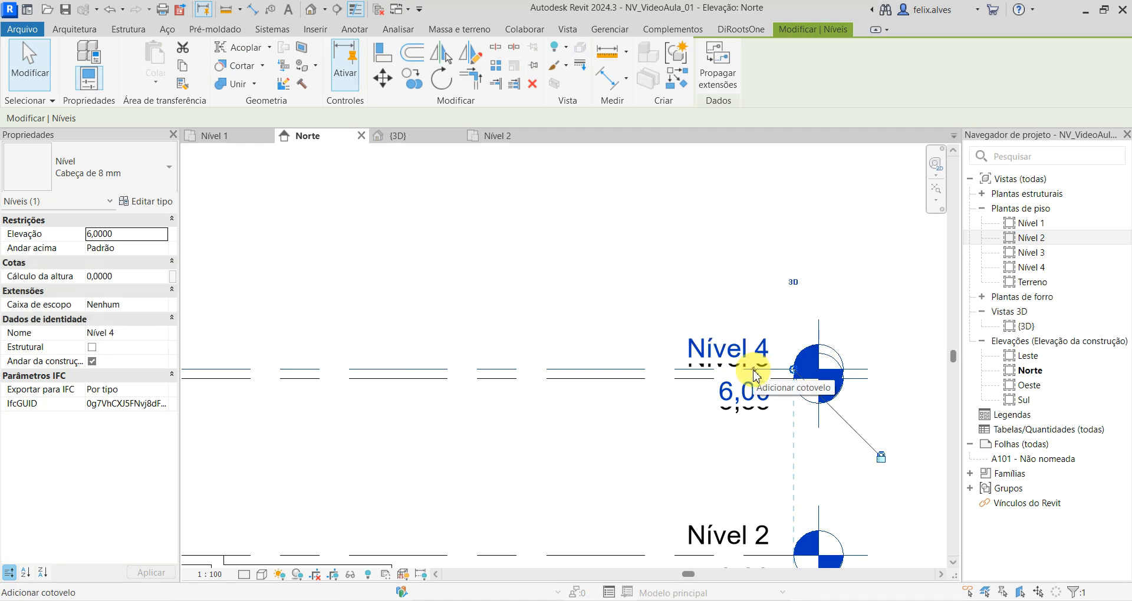
pyautogui.click(755, 375)
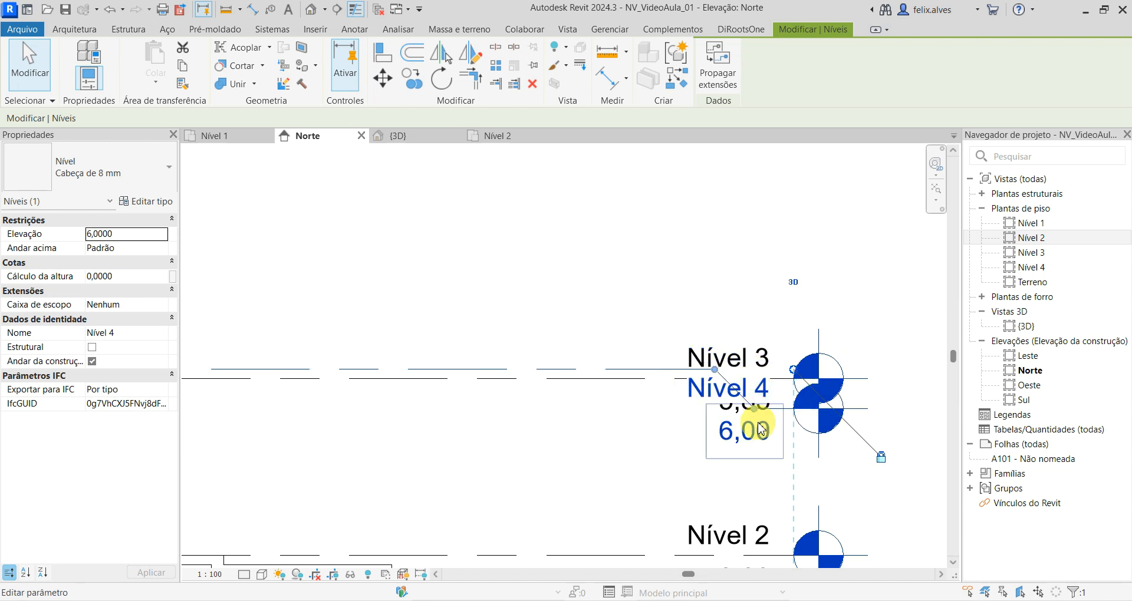
pyautogui.moveTo(759, 415); pyautogui.dragTo(689, 268)
pyautogui.moveTo(714, 370); pyautogui.dragTo(655, 370)
pyautogui.moveTo(714, 270); pyautogui.dragTo(696, 272)
pyautogui.click(759, 204)
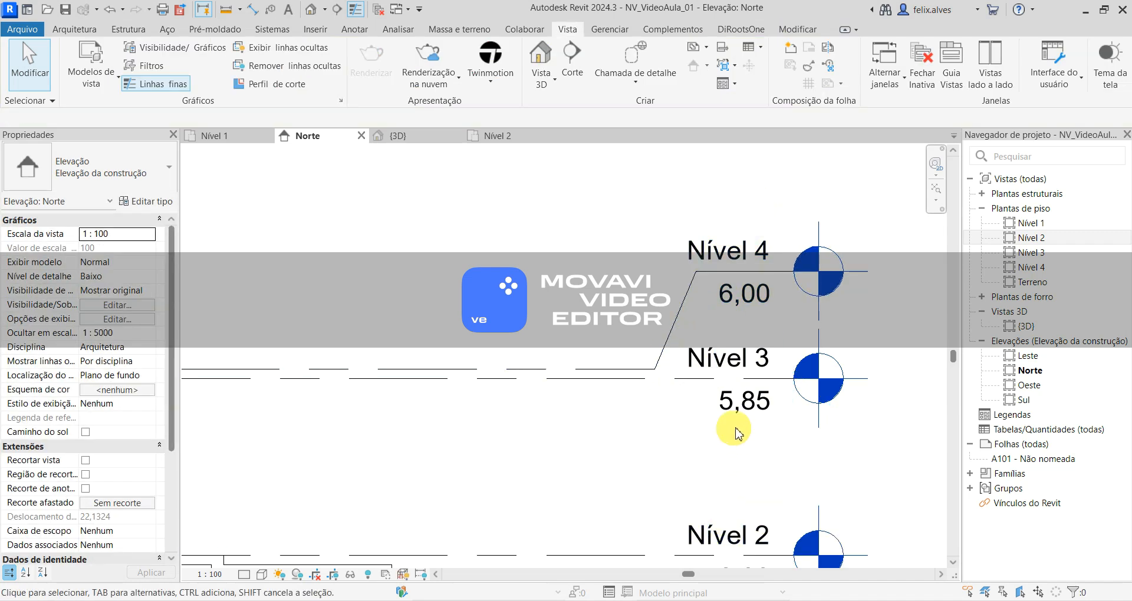
# - Move the lower bend of Nível 4's elbow farther from the level head so the sloped segment clears the Nível 3 label
pyautogui.click(678, 315)
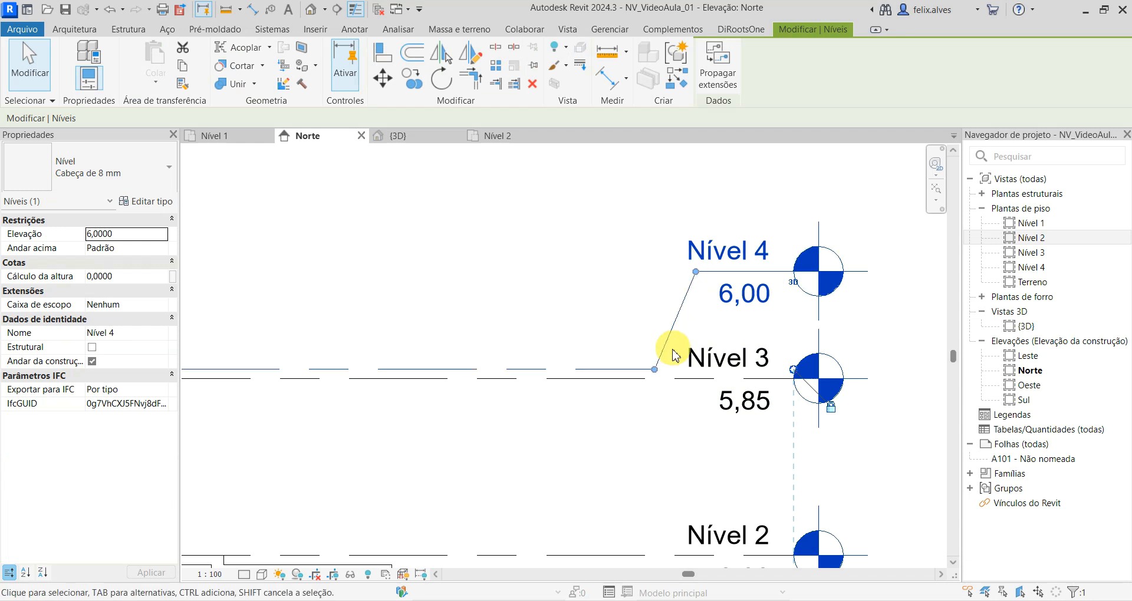
pyautogui.moveTo(655, 370); pyautogui.dragTo(622, 370)
pyautogui.click(678, 453)
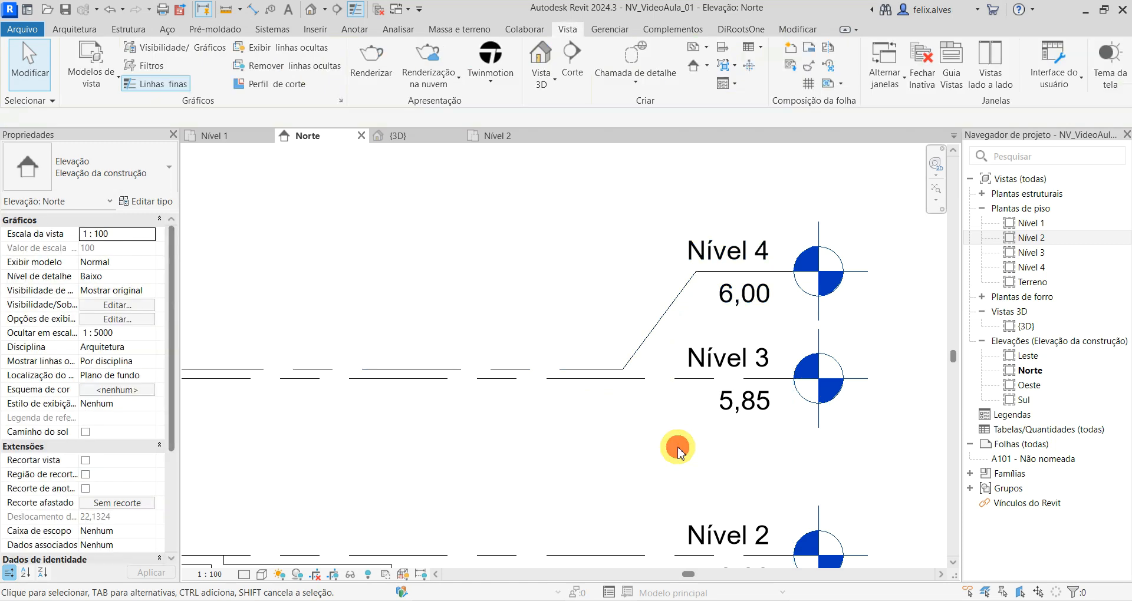
# - Toggle the bubble at the headless end of the Nível 2 line on and off, leaving that end without a bubble
pyautogui.scroll(-5, 679, 451)
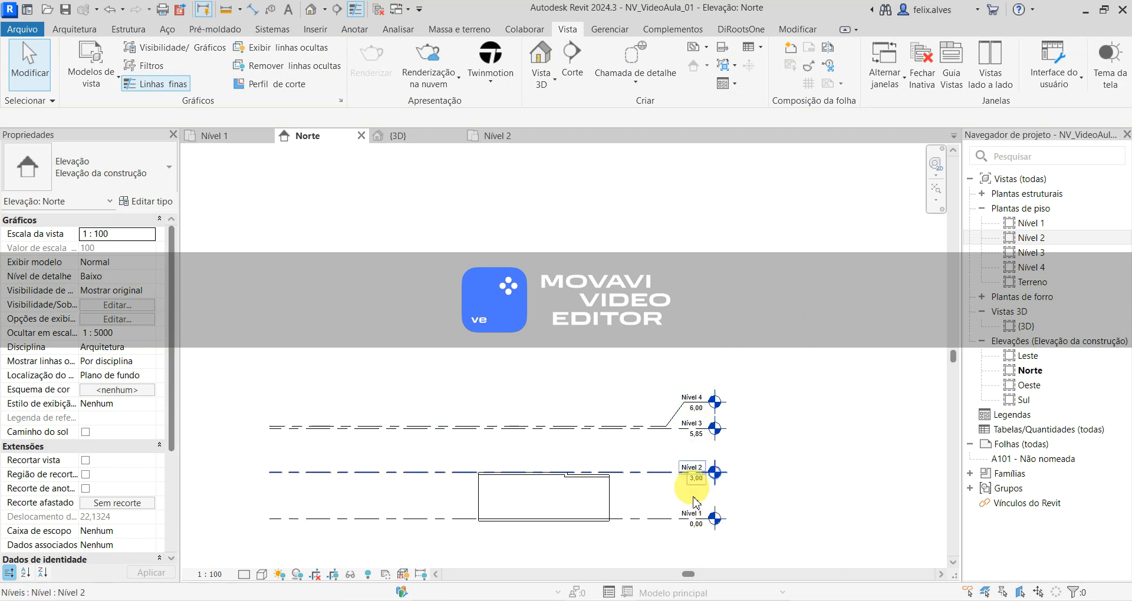
pyautogui.click(278, 472)
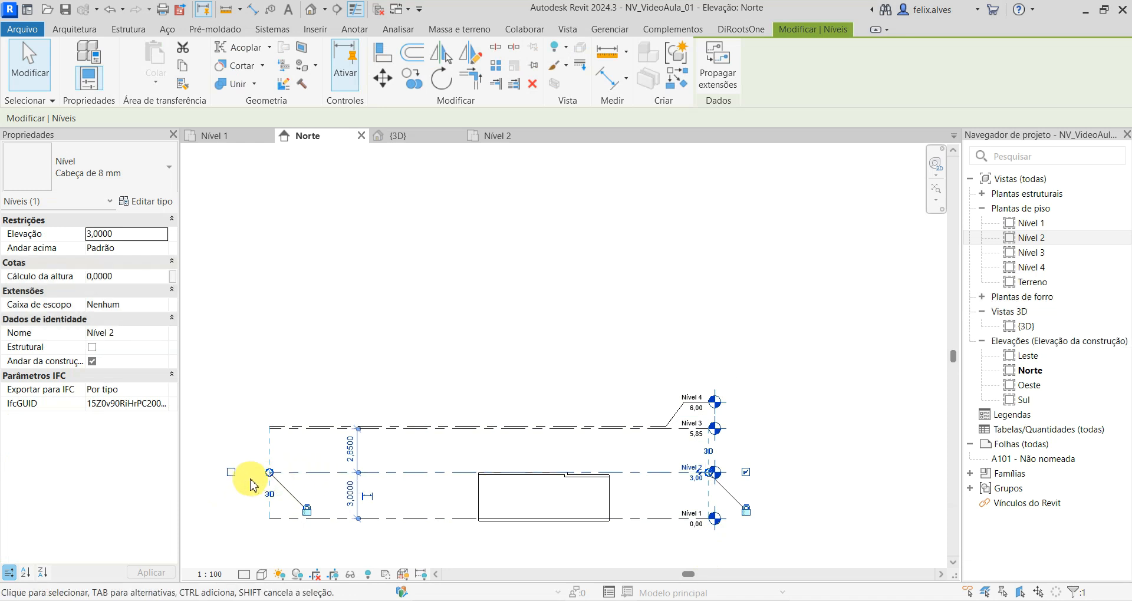
pyautogui.click(231, 473)
pyautogui.click(230, 474)
pyautogui.click(231, 473)
# - Toggle the bubble at the elbow end of the Nível 4 line off and back on, and clear the selection
pyautogui.click(667, 419)
pyautogui.click(745, 426)
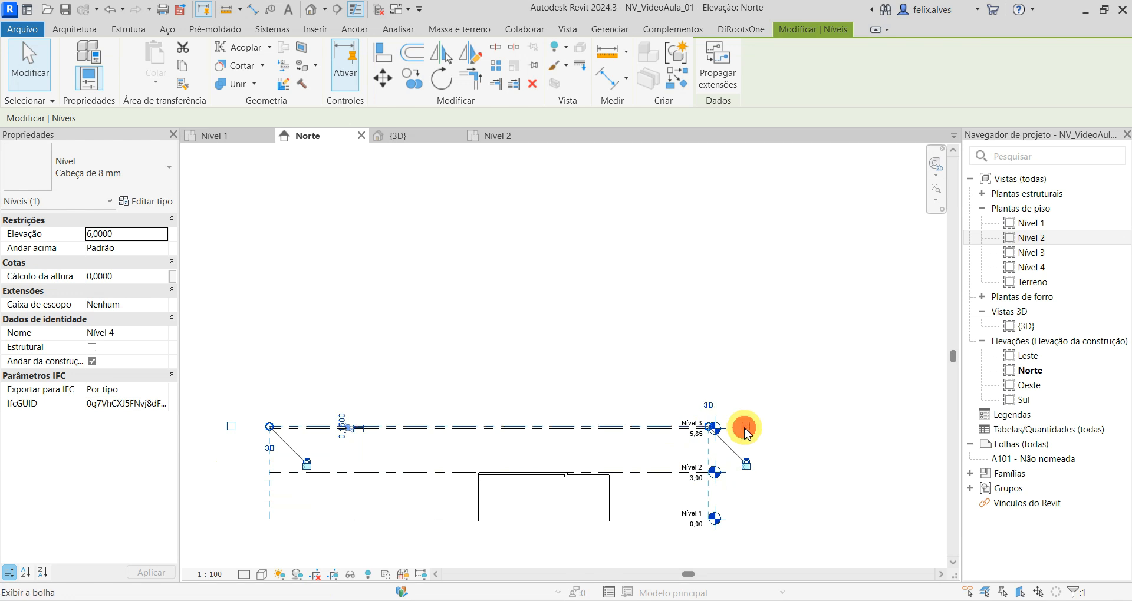
pyautogui.click(746, 426)
pyautogui.click(746, 427)
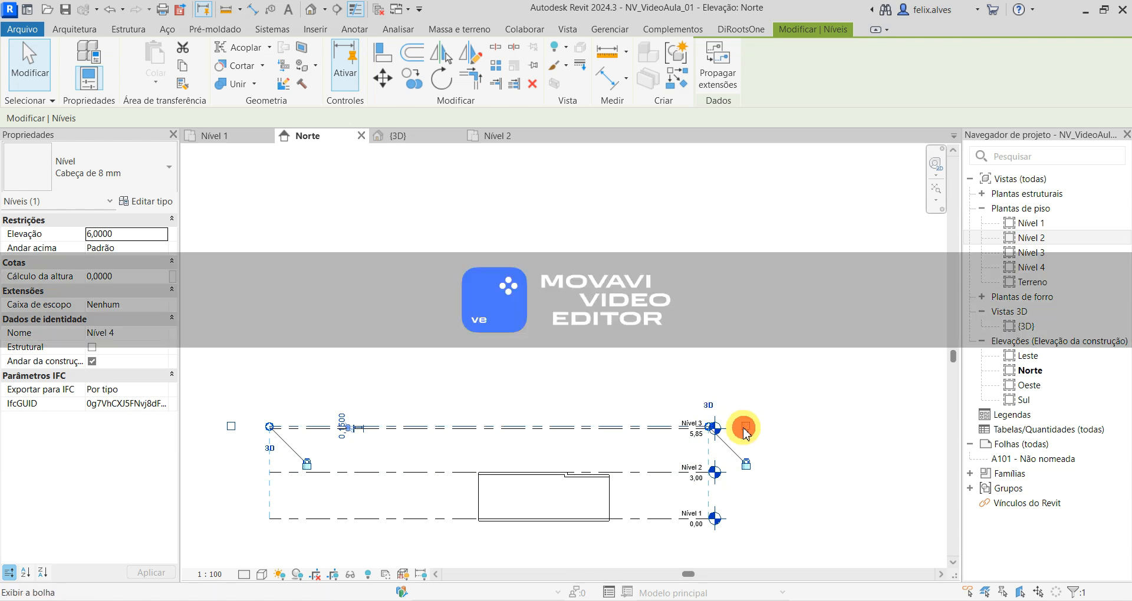
pyautogui.click(745, 427)
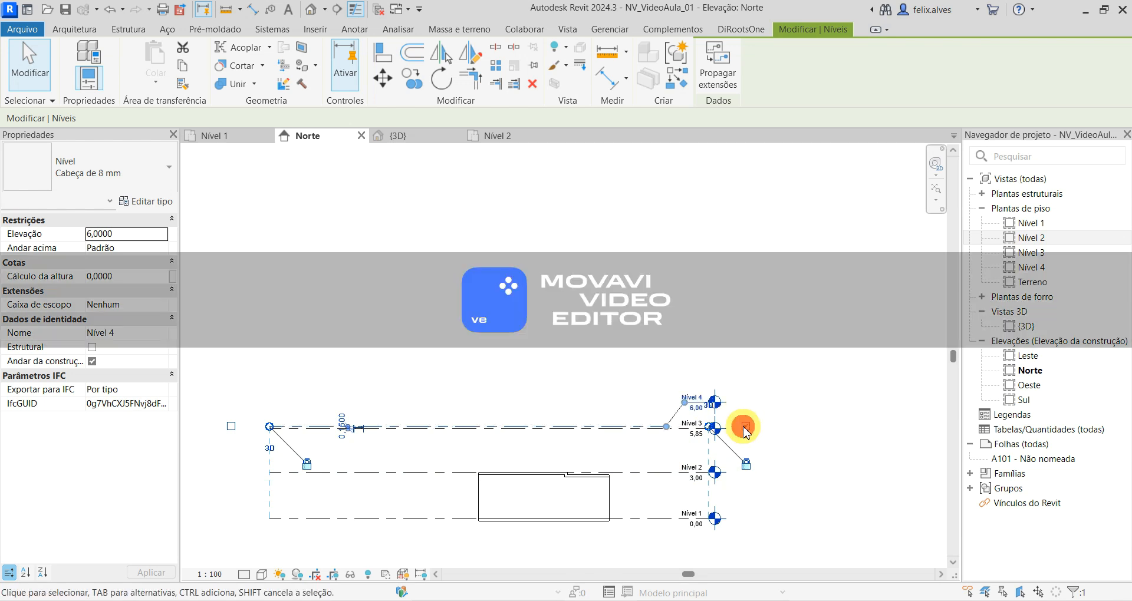
pyautogui.click(792, 452)
# - Open the Nível 3 floor plan view
pyautogui.moveTo(791, 449); pyautogui.dragTo(834, 387, button='middle')
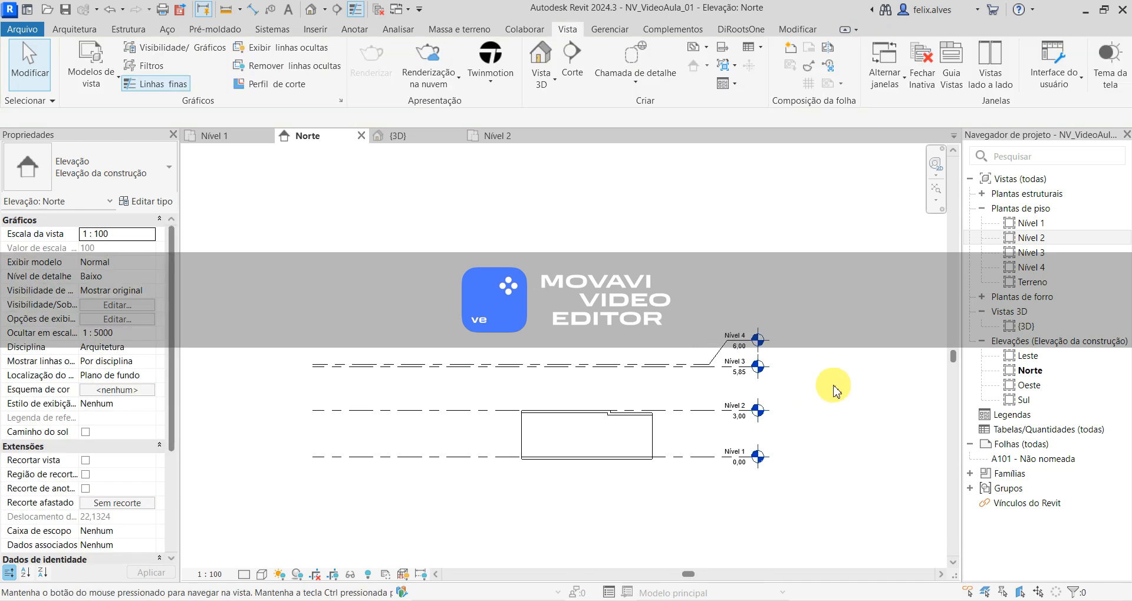
pyautogui.scroll(-1, 430, 494)
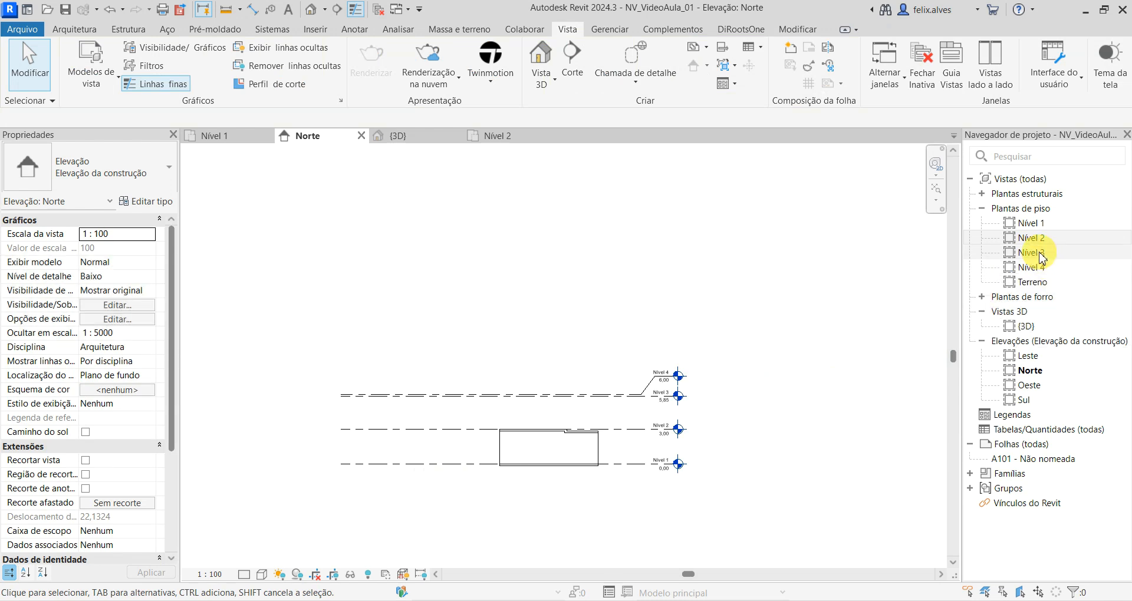
pyautogui.doubleClick(1038, 252)
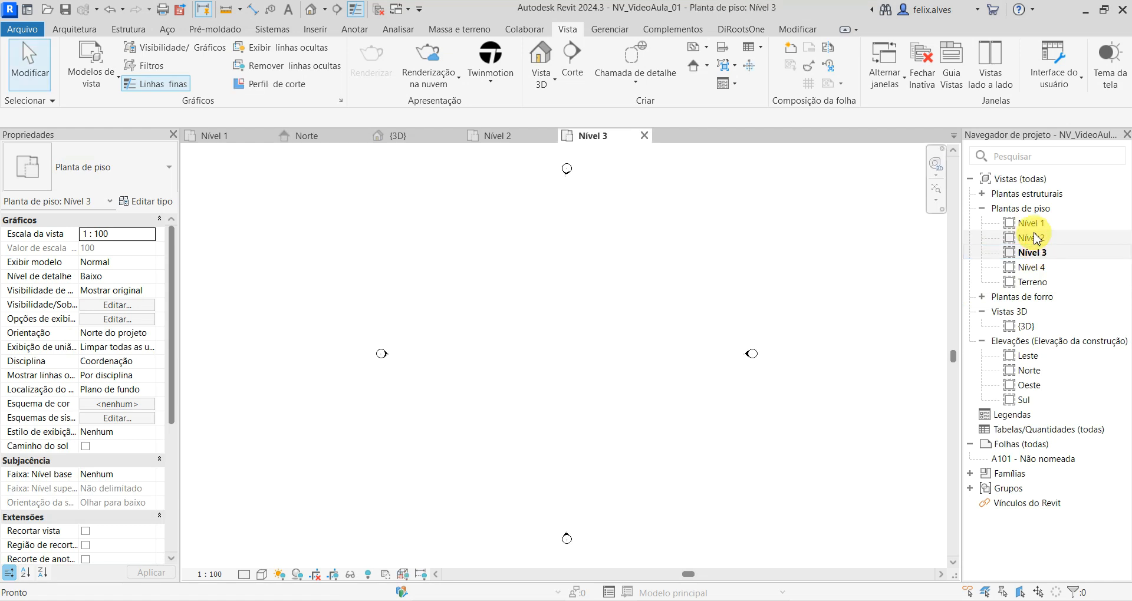
# - Open the Nível 2 floor plan and start placing Genérico - 200 mm walls with the Rectangle draw option
pyautogui.doubleClick(1037, 239)
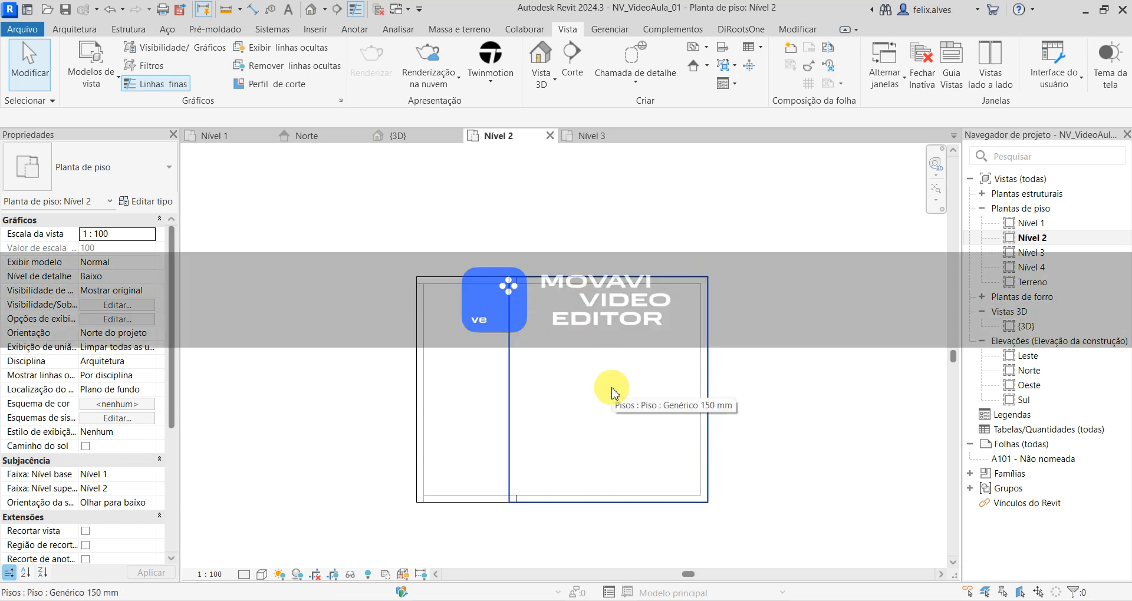
pyautogui.click(74, 30)
pyautogui.click(69, 63)
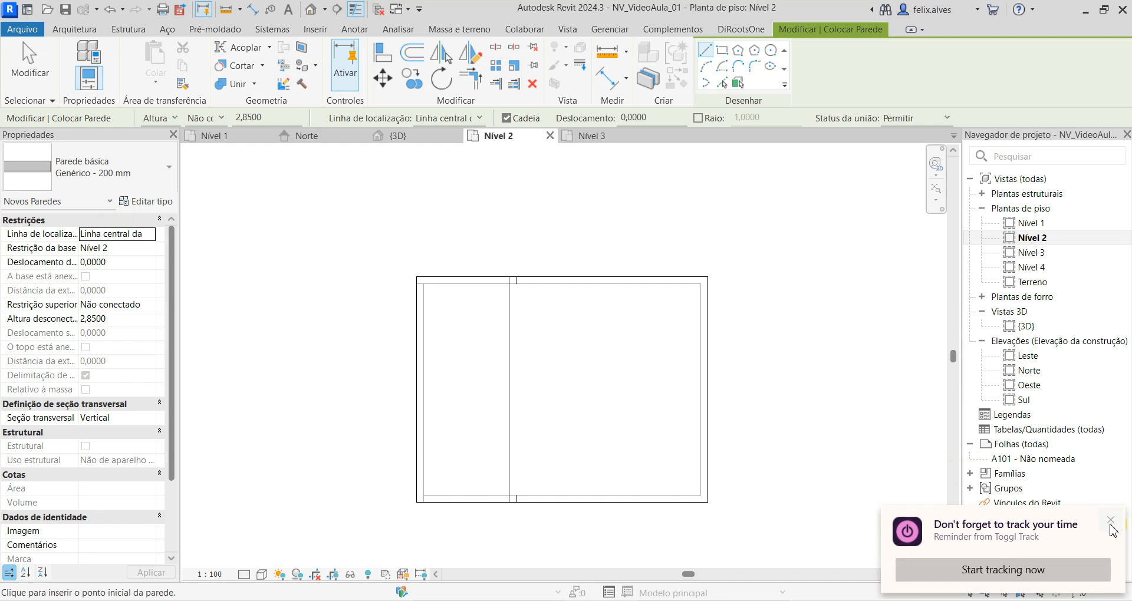
pyautogui.click(1111, 524)
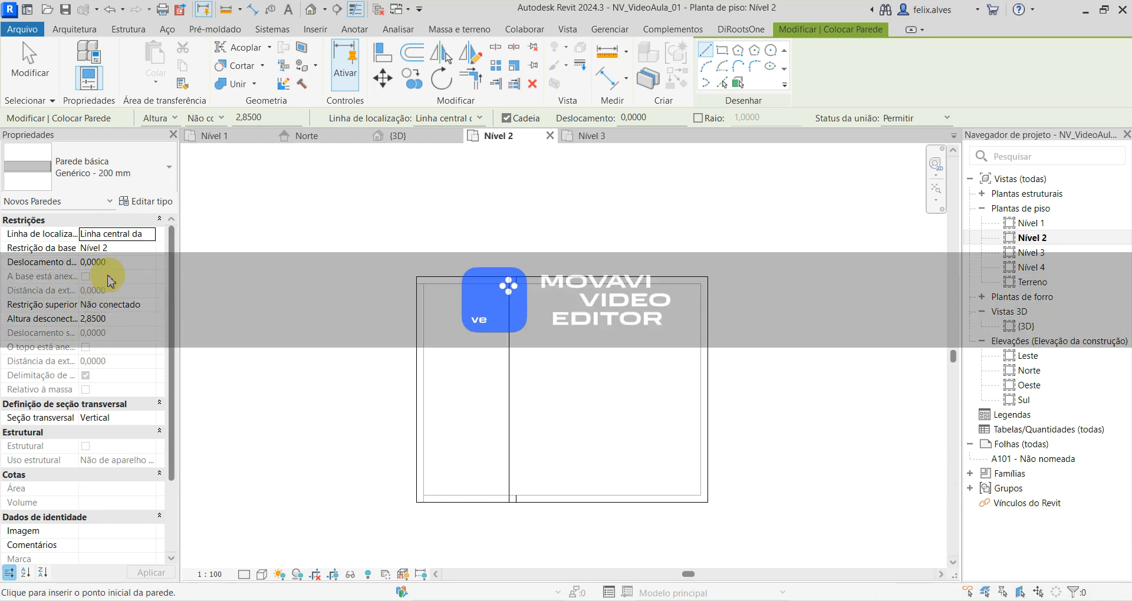
pyautogui.click(724, 52)
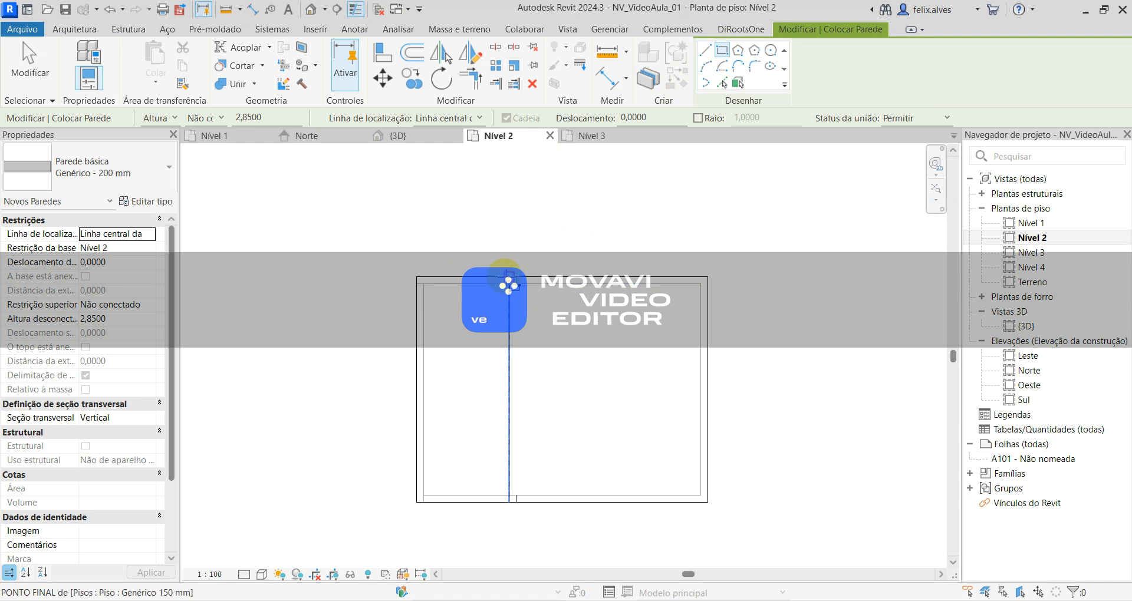
# - Try a centreline-located rectangular wall loop from the upper end of the floor's dividing line to the far lower outer corner, and undo it
pyautogui.click(509, 277)
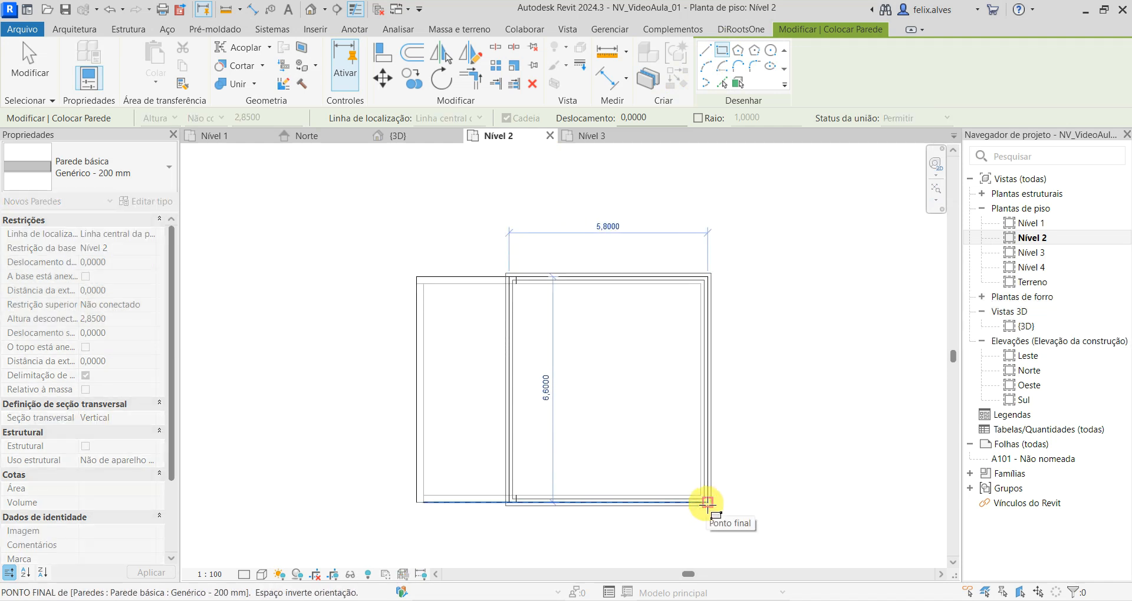
pyautogui.click(706, 503)
pyautogui.scroll(4, 481, 329)
pyautogui.moveTo(569, 354); pyautogui.dragTo(512, 342, button='middle')
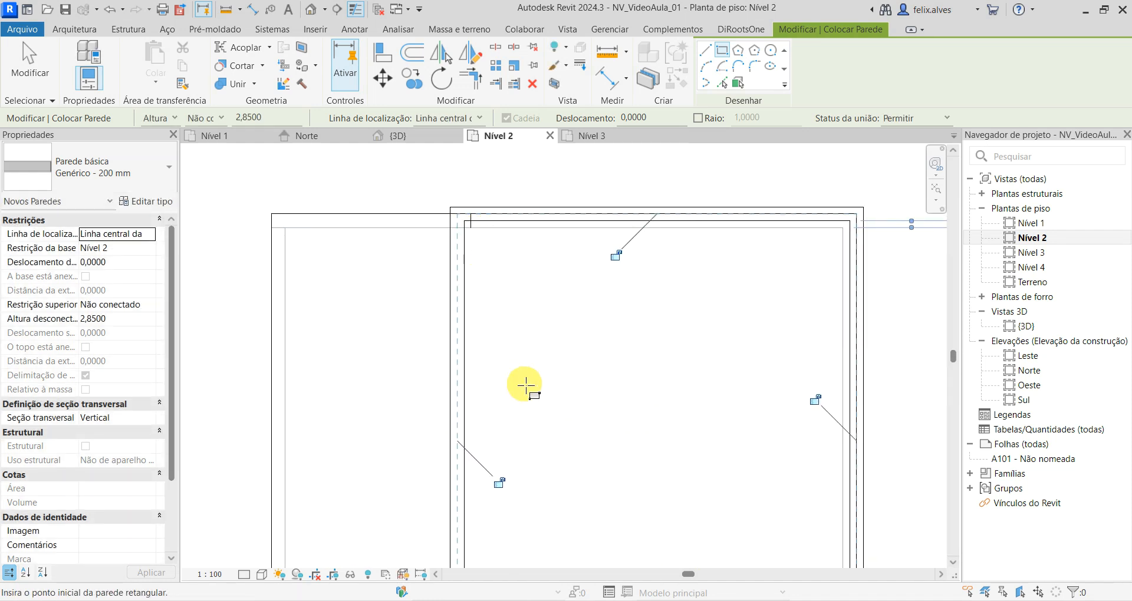
pyautogui.scroll(-2, 524, 385)
pyautogui.scroll(-1, 526, 386)
pyautogui.moveTo(525, 384); pyautogui.dragTo(458, 275, button='middle')
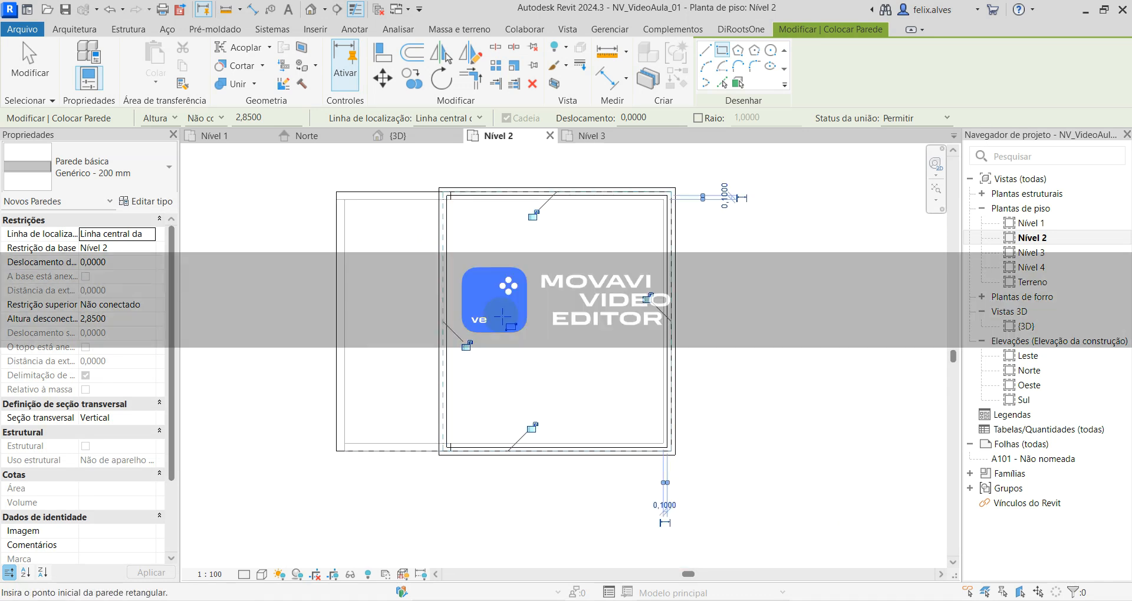
pyautogui.hotkey('ctrl', 'z')
pyautogui.moveTo(581, 358); pyautogui.dragTo(151, 379, button='middle')
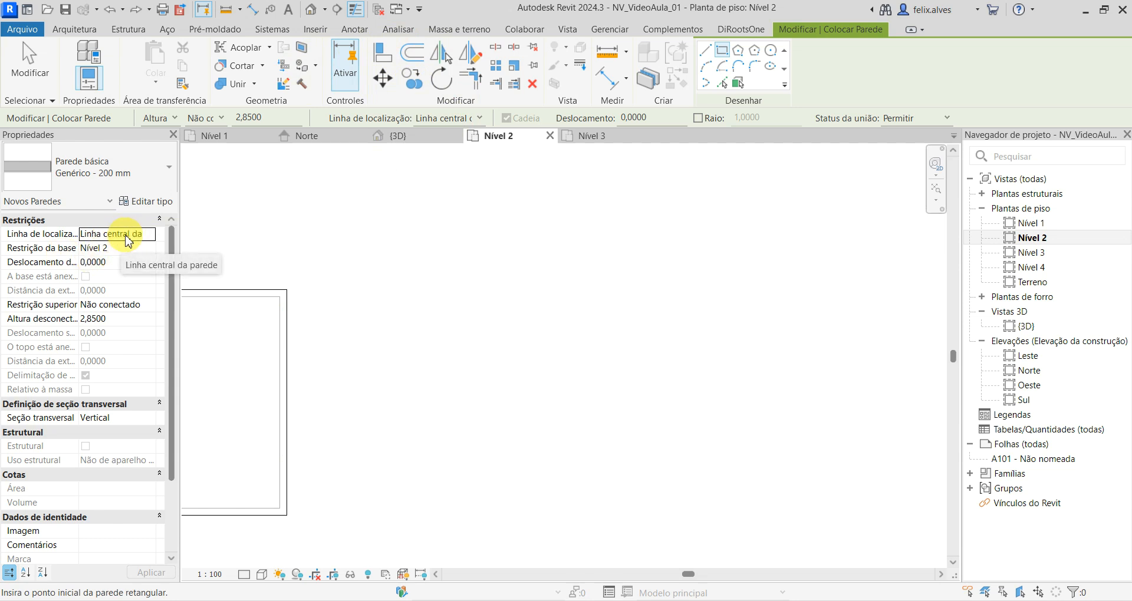
pyautogui.click(483, 274)
pyautogui.scroll(5, 560, 336)
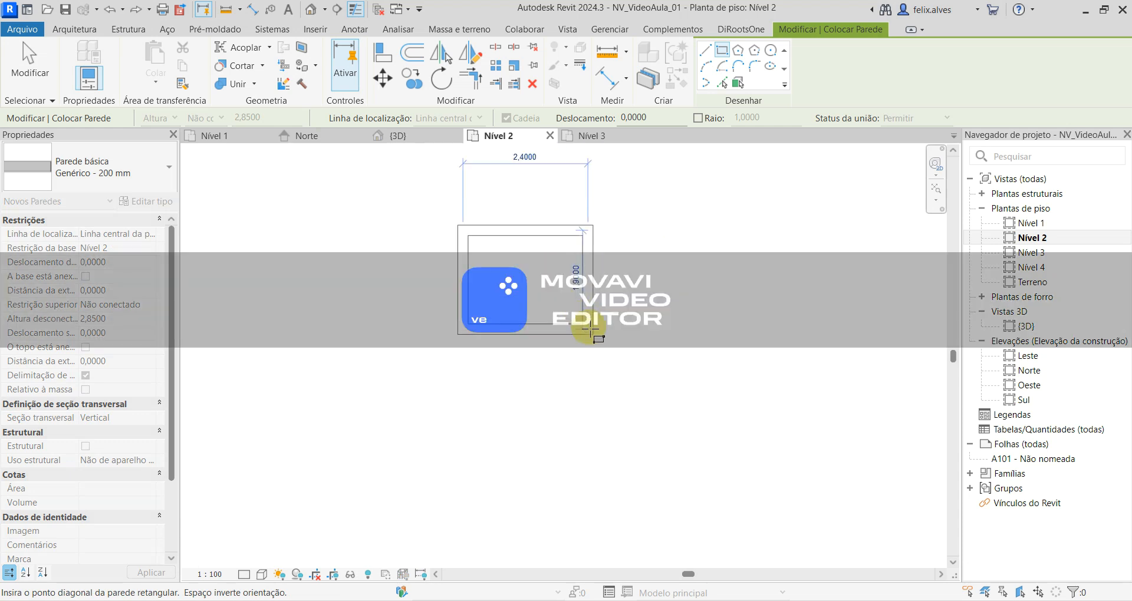
pyautogui.click(706, 49)
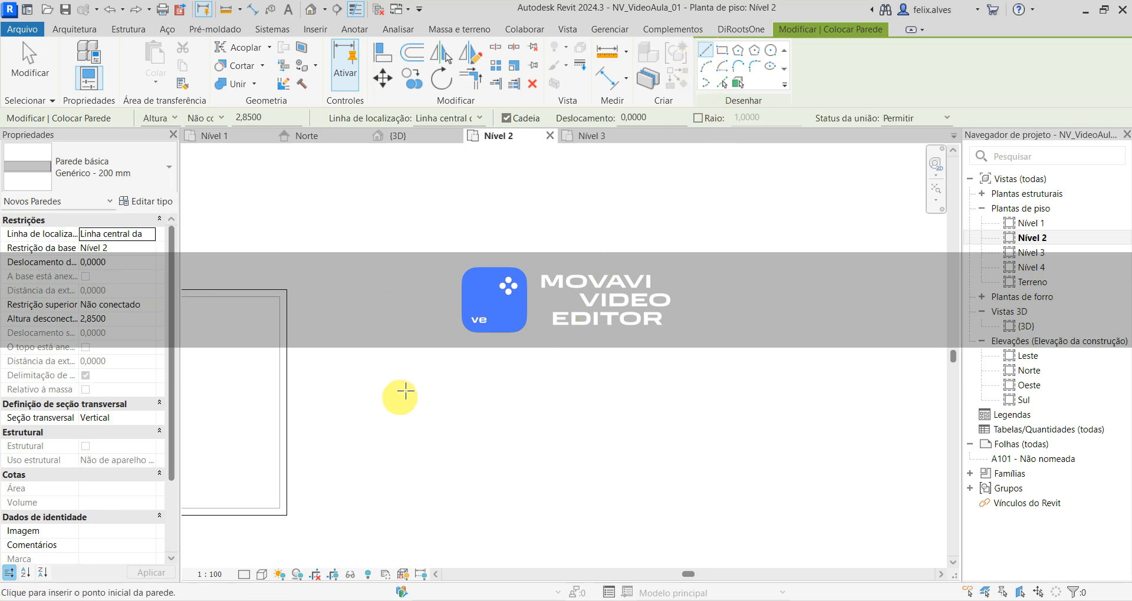
pyautogui.click(394, 310)
pyautogui.scroll(5, 500, 319)
pyautogui.moveTo(609, 339); pyautogui.dragTo(833, 370, button='middle')
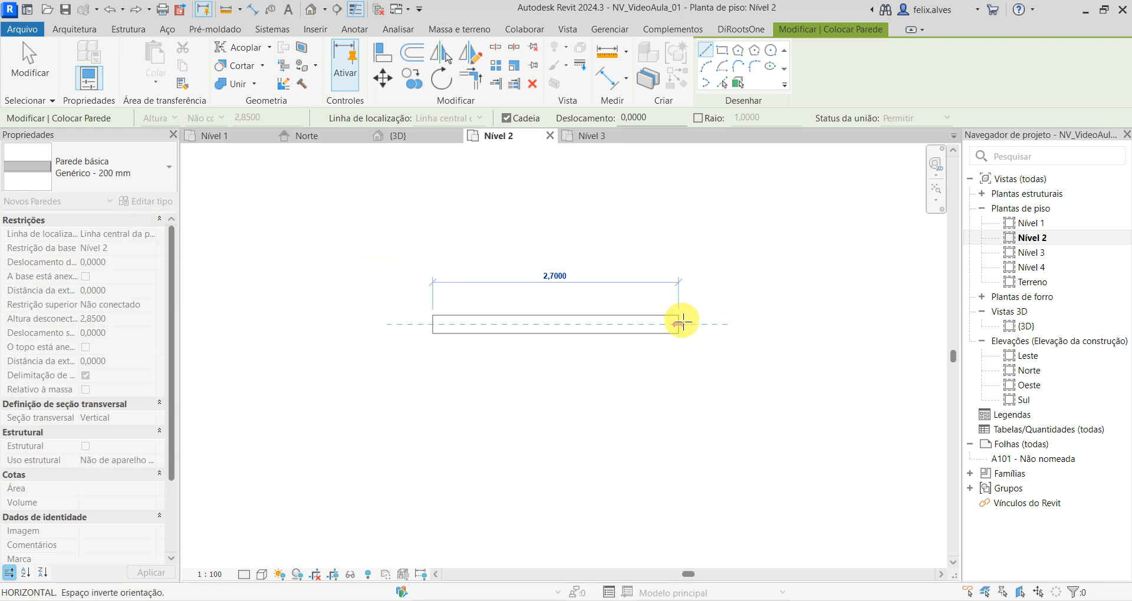
pyautogui.press('Escape')
# - Try the centreline-located rectangle of walls again between the dividing line's upper end and the opposite outer corner
pyautogui.click(721, 52)
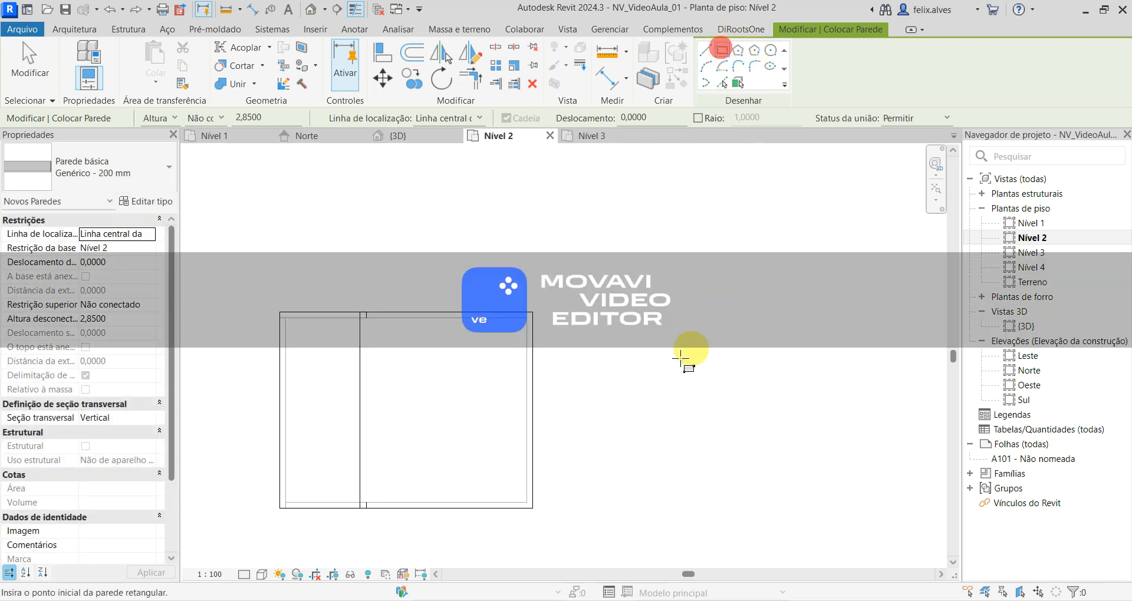
pyautogui.click(394, 320)
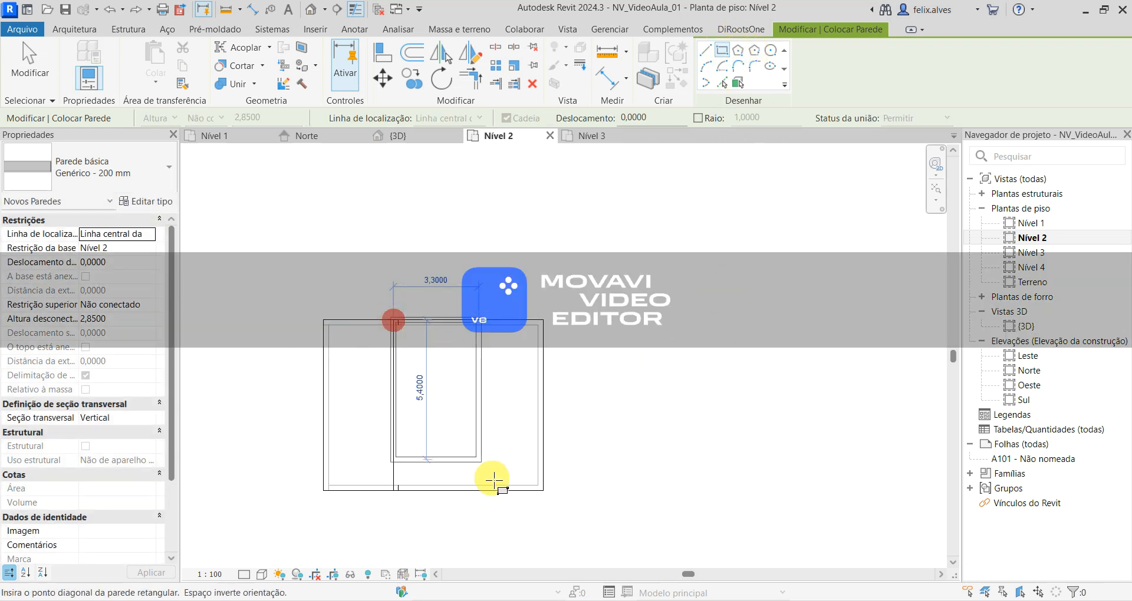
pyautogui.click(548, 497)
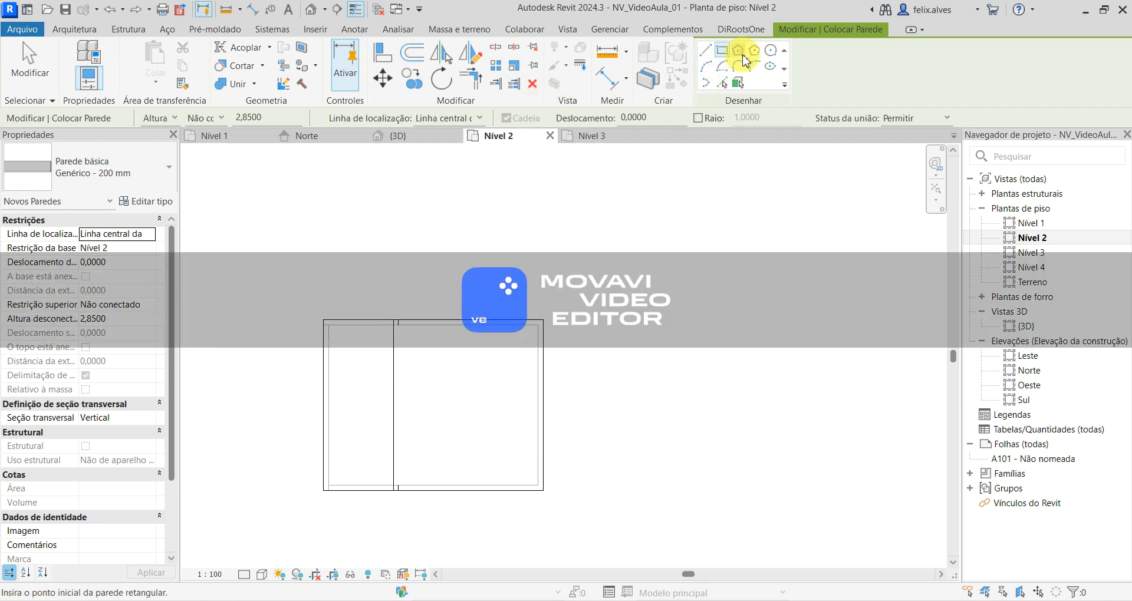
# - Draw a rectangle of walls located by Face de acabamento: Externa, from the dividing line's upper end to the opposite outer corner
pyautogui.click(478, 120)
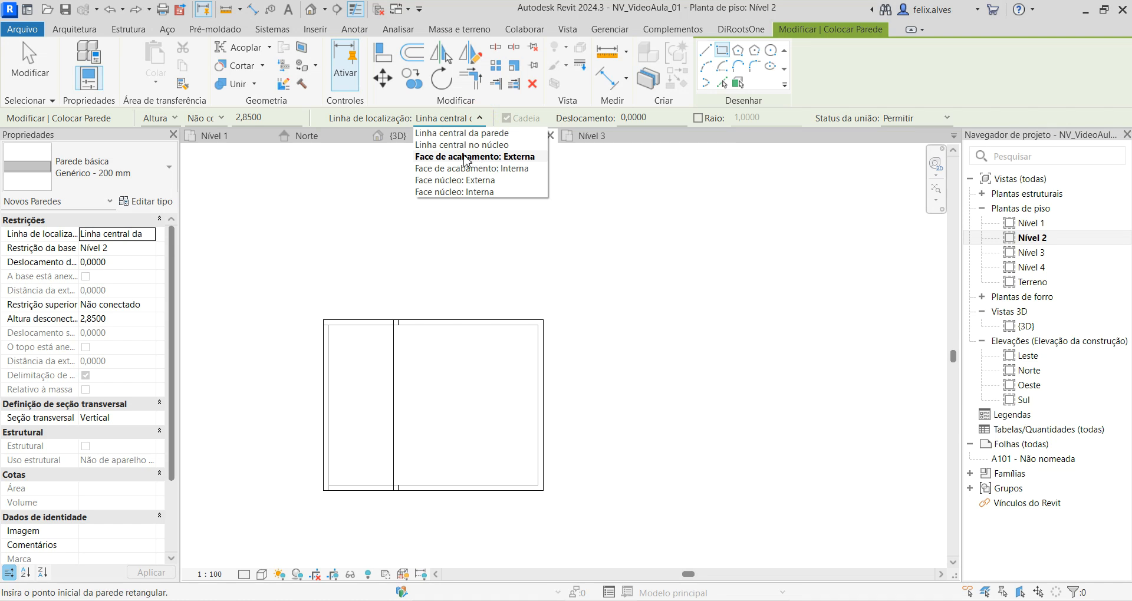
pyautogui.click(476, 156)
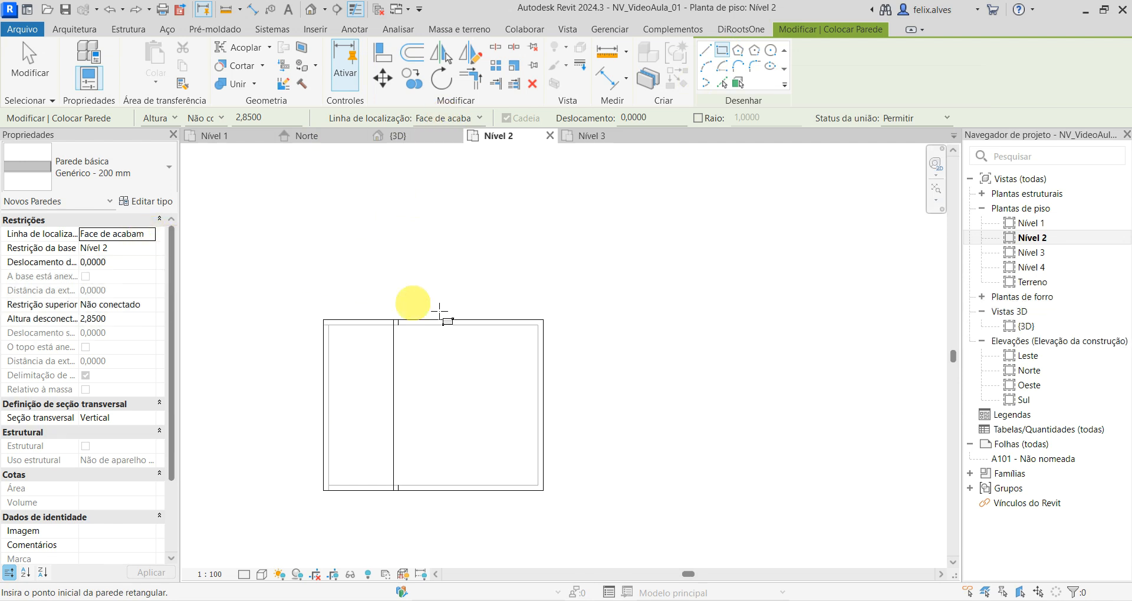
pyautogui.click(393, 320)
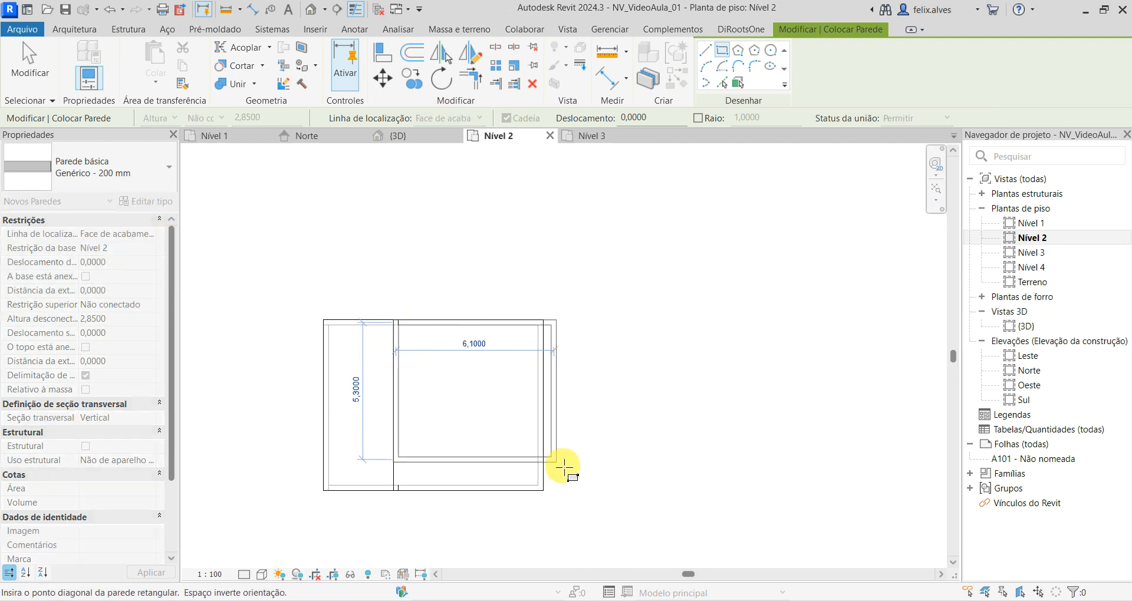
pyautogui.click(543, 491)
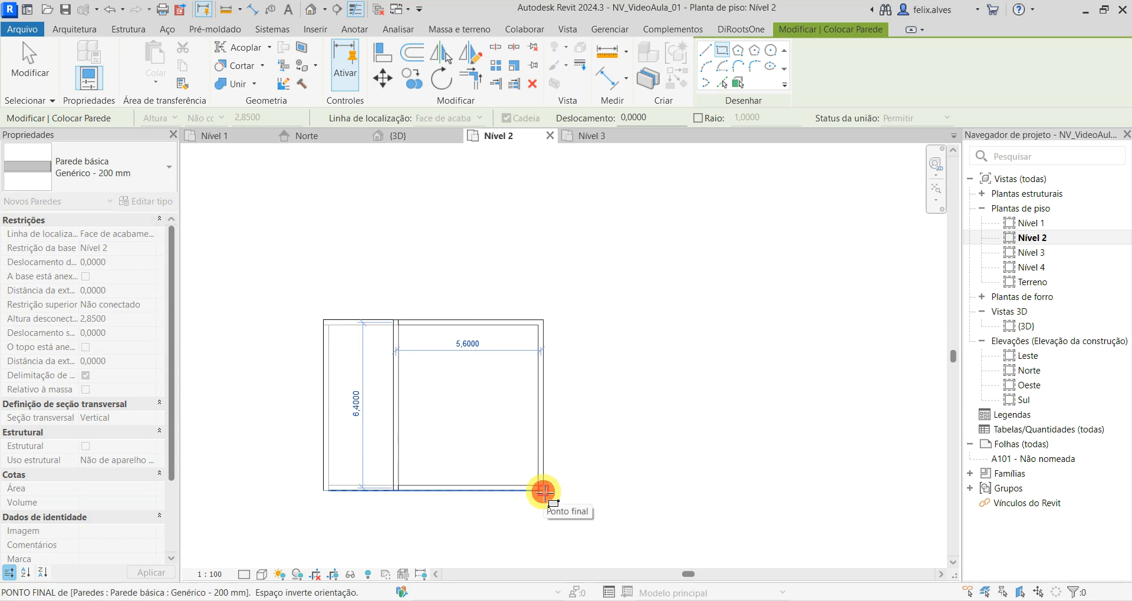
pyautogui.click(543, 490)
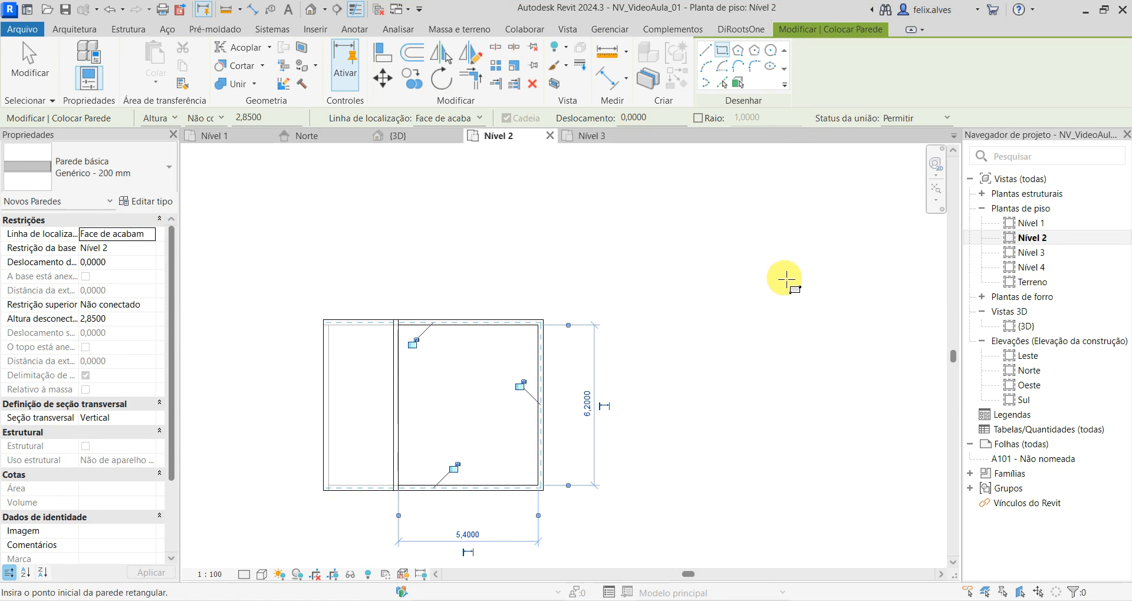
pyautogui.press('Escape')
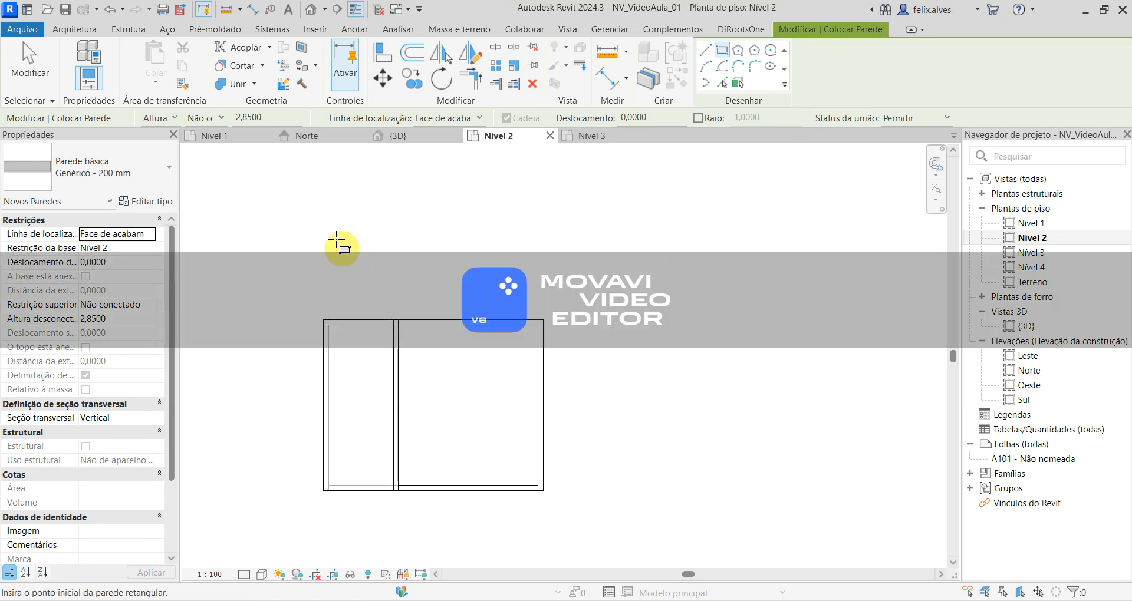
# - Open the 3D view, save the project and examine the upper-storey walls against the level lines, leaving the Wall command
pyautogui.click(417, 135)
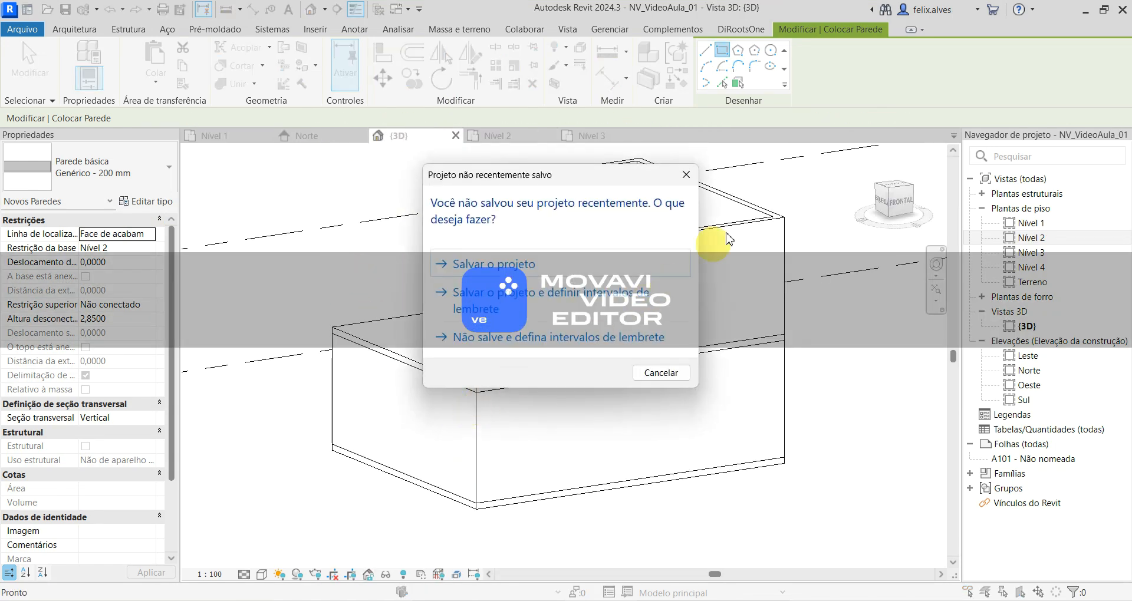
pyautogui.click(573, 271)
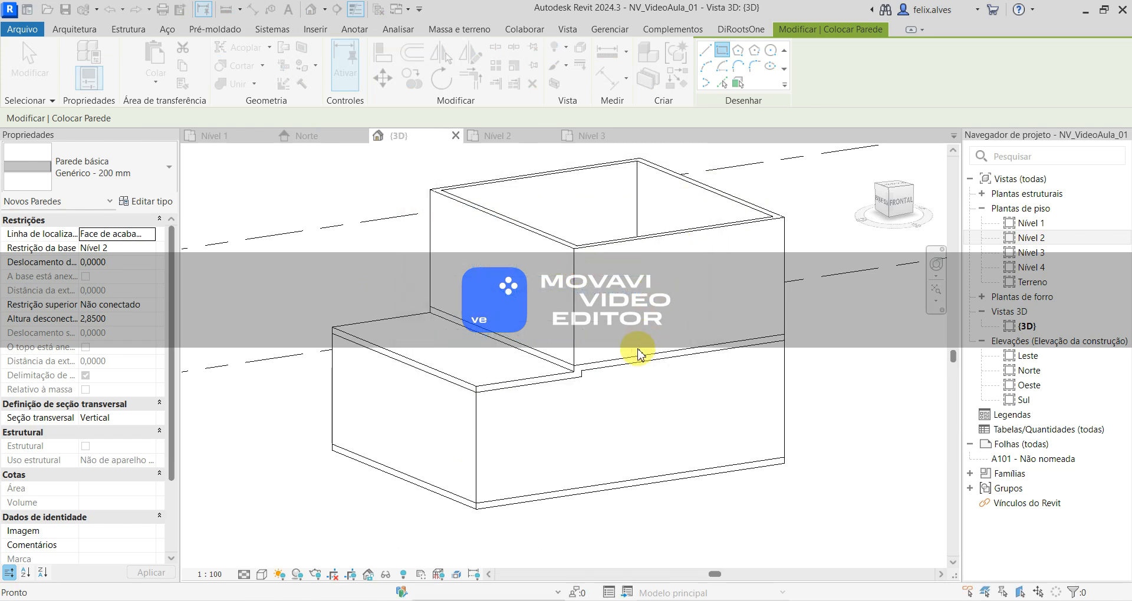
pyautogui.scroll(-2, 638, 354)
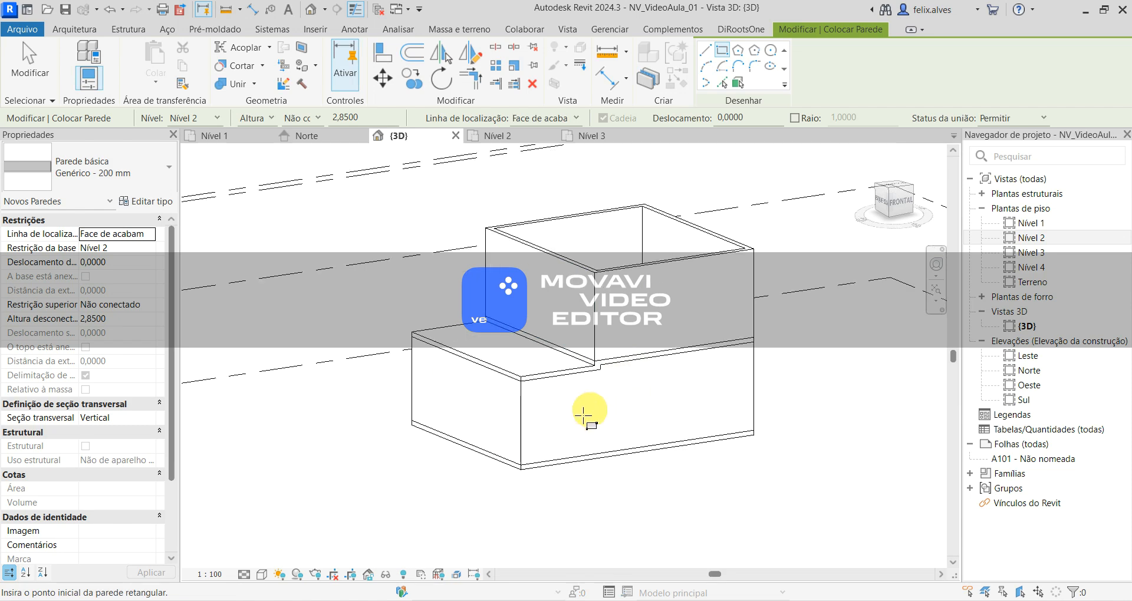
pyautogui.scroll(-2, 584, 416)
pyautogui.keyDown('shift'); pyautogui.moveTo(425, 430); pyautogui.dragTo(428, 532, button='middle'); pyautogui.keyUp('shift')
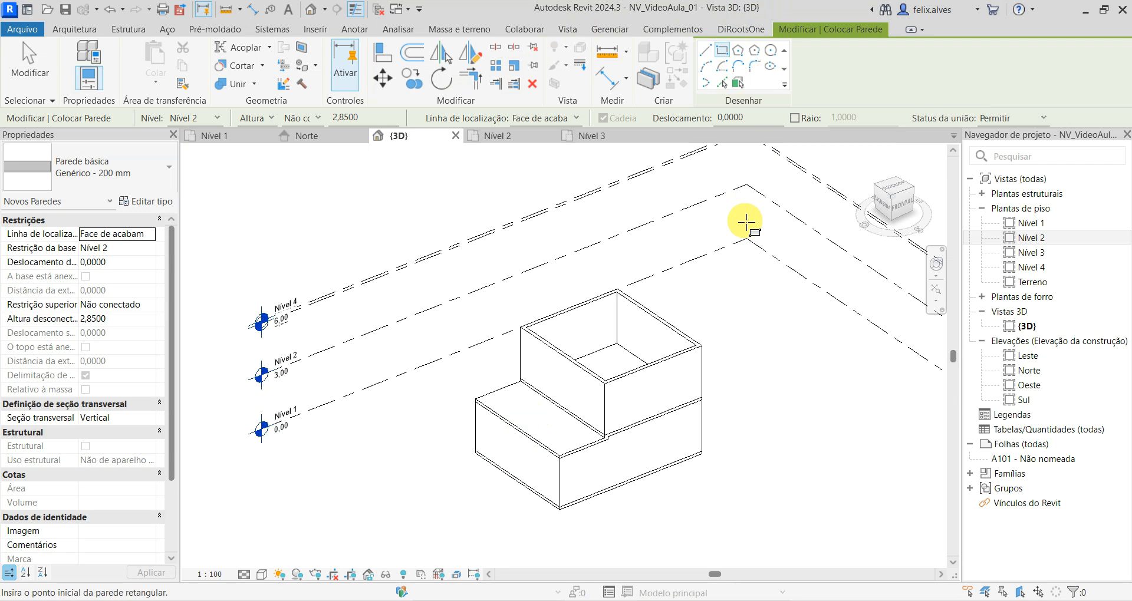
pyautogui.press('Escape')
pyautogui.press('Escape')
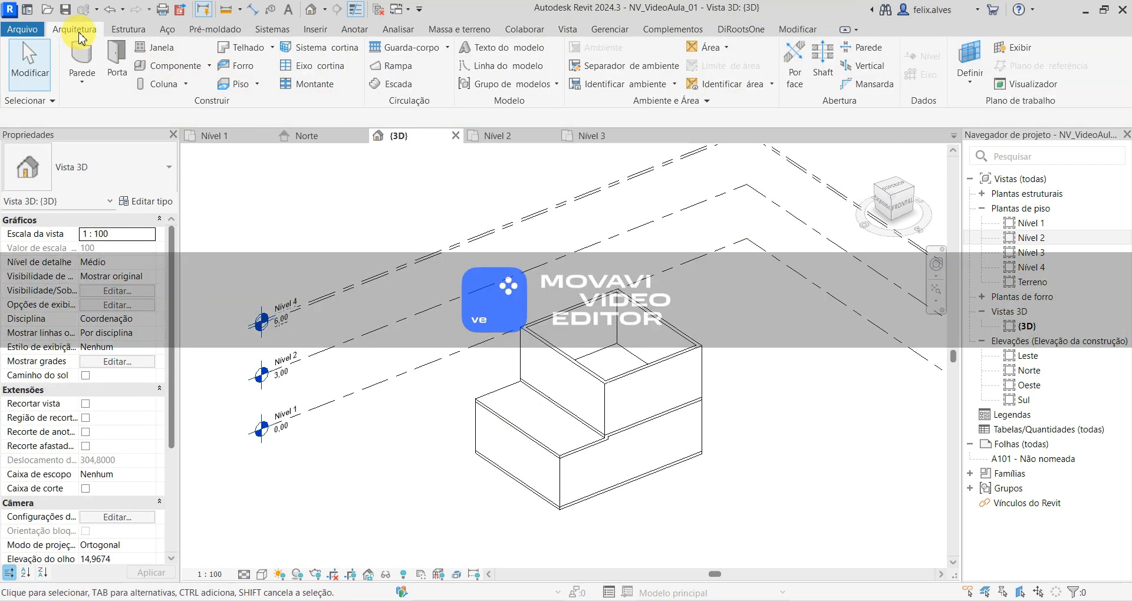
pyautogui.click(235, 83)
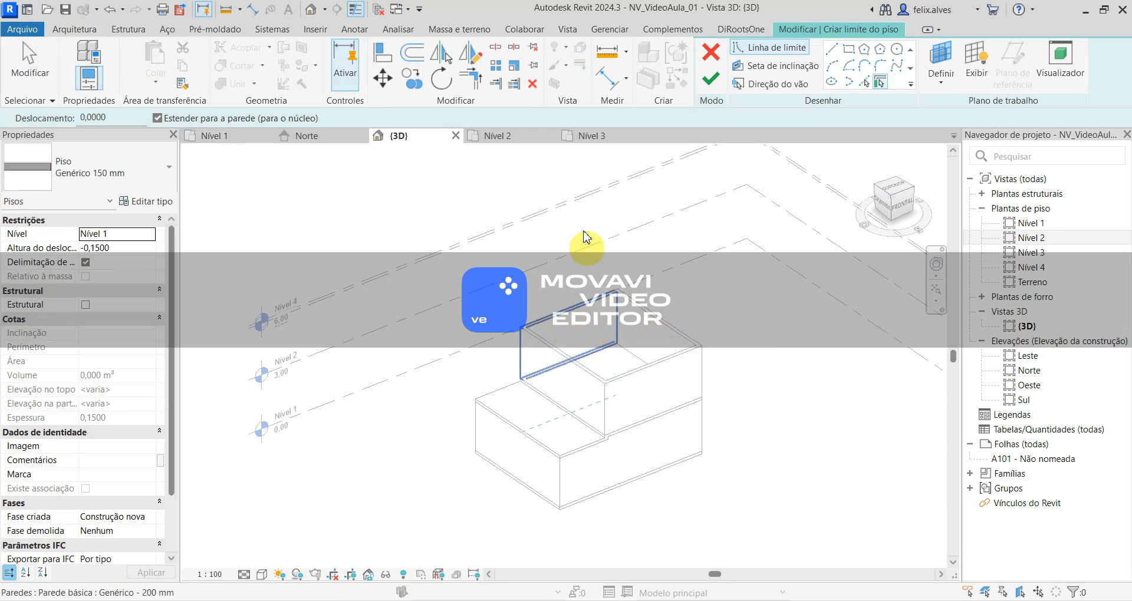
pyautogui.click(600, 140)
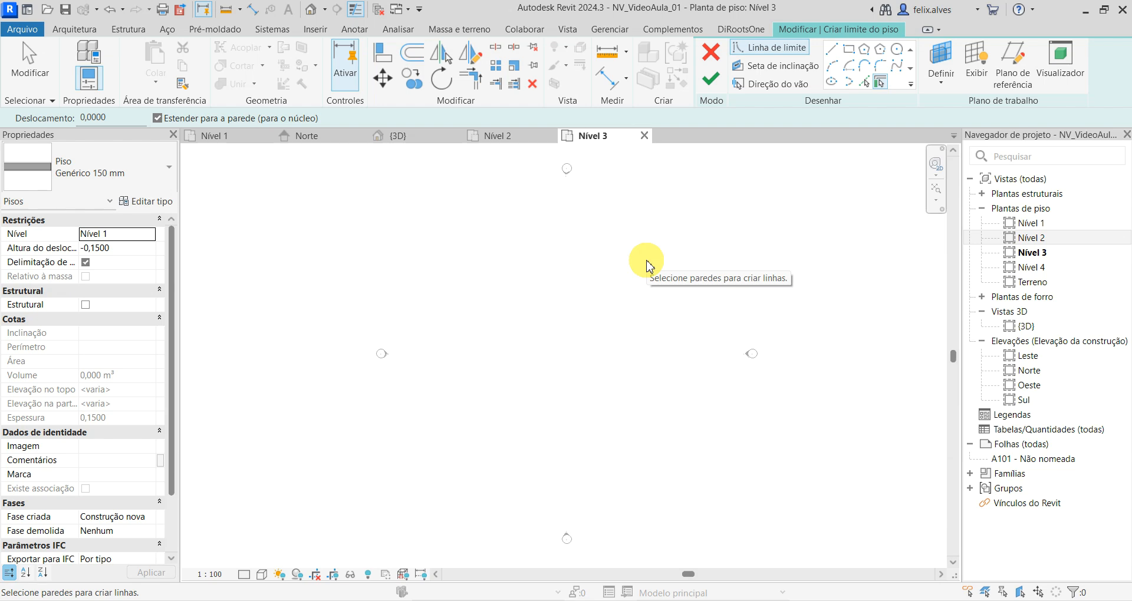
pyautogui.press('Escape')
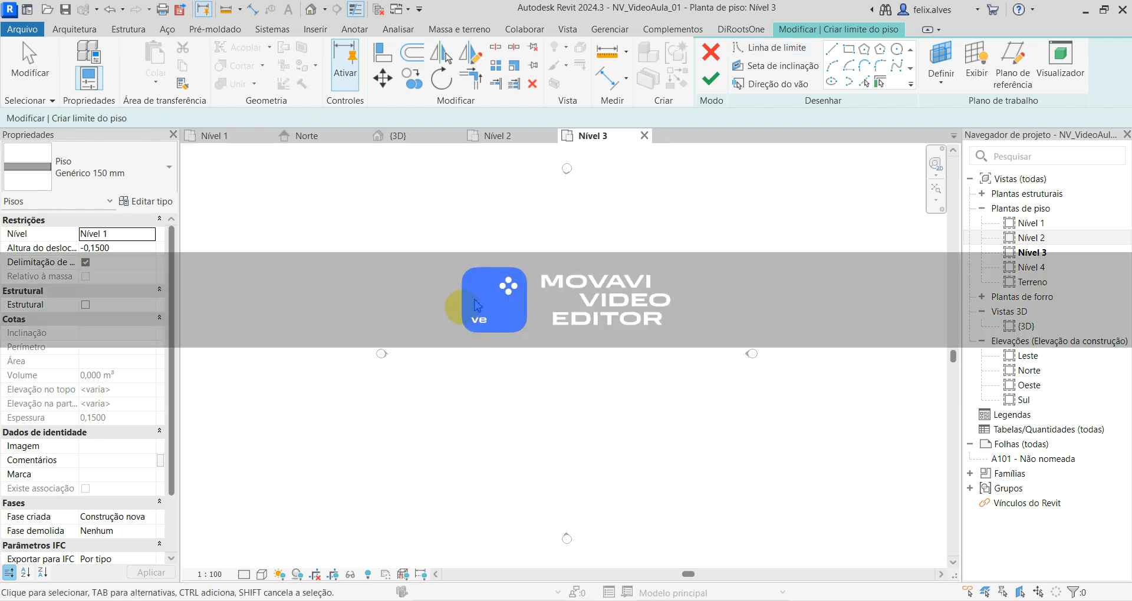
pyautogui.click(712, 62)
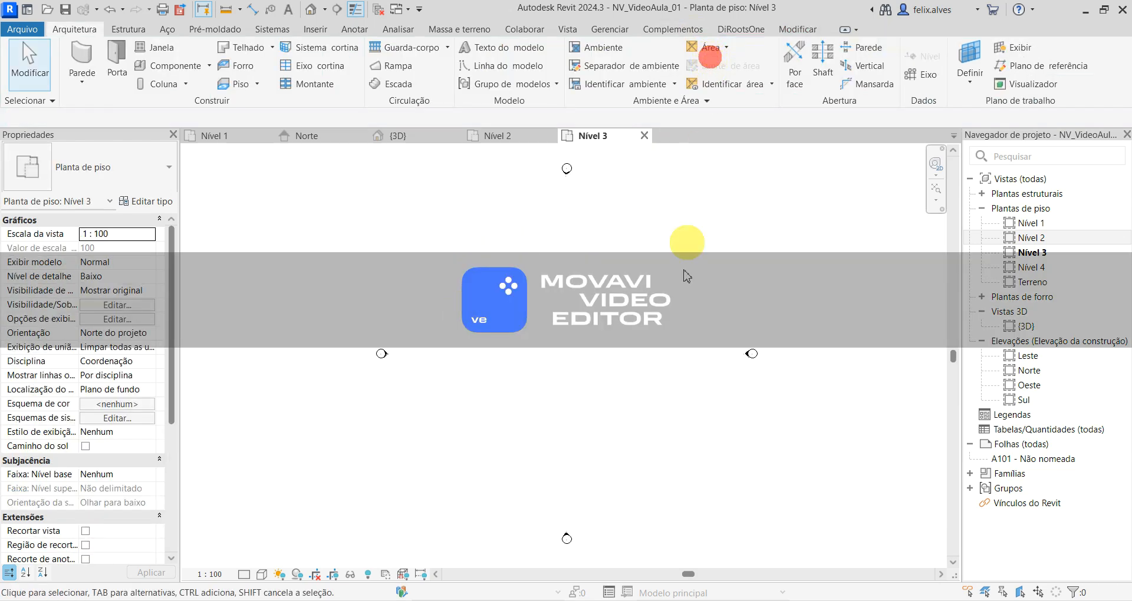
# - Open the Nível 4 floor plan, compare it with Nível 3, and set Nível 4's underlay base level to Nível 1
pyautogui.moveTo(596, 374); pyautogui.dragTo(525, 343, button='middle')
pyautogui.moveTo(555, 383); pyautogui.dragTo(576, 414, button='middle')
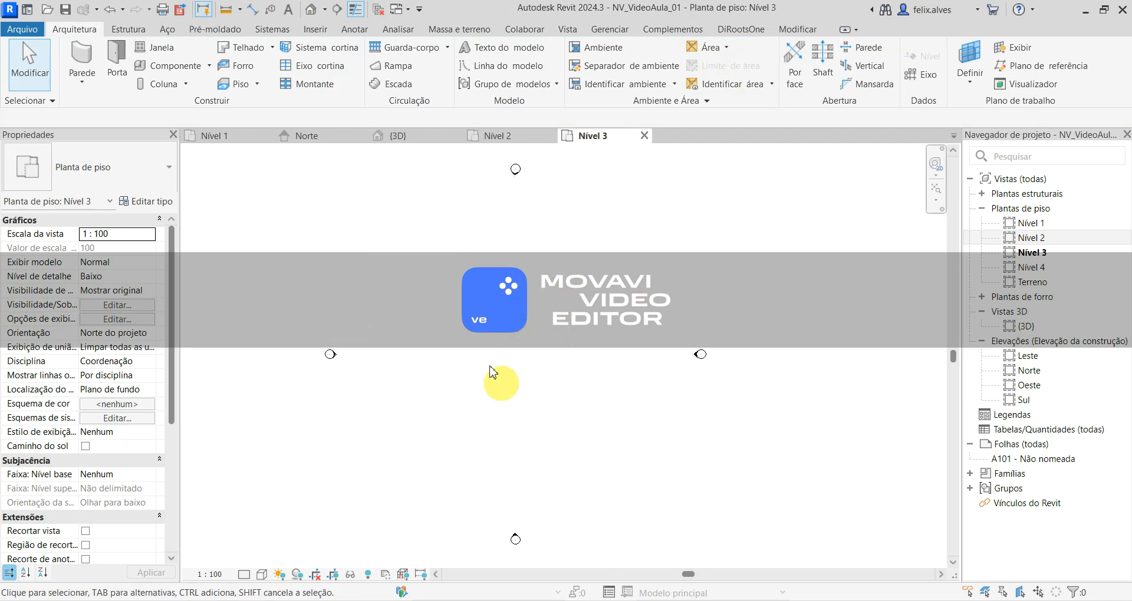
pyautogui.doubleClick(1046, 272)
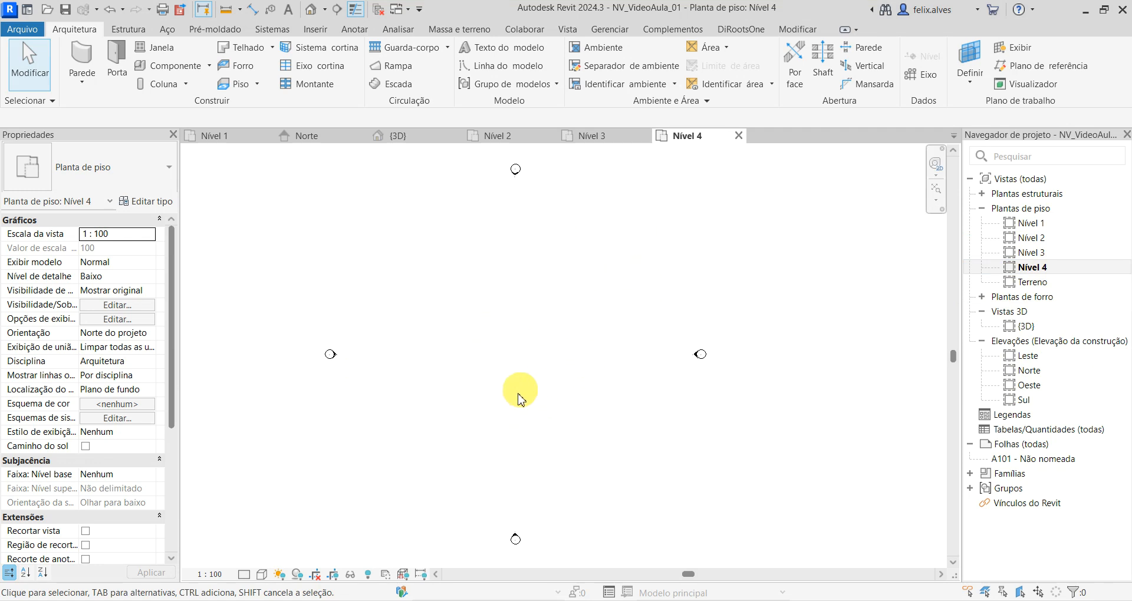
pyautogui.click(603, 136)
pyautogui.click(683, 135)
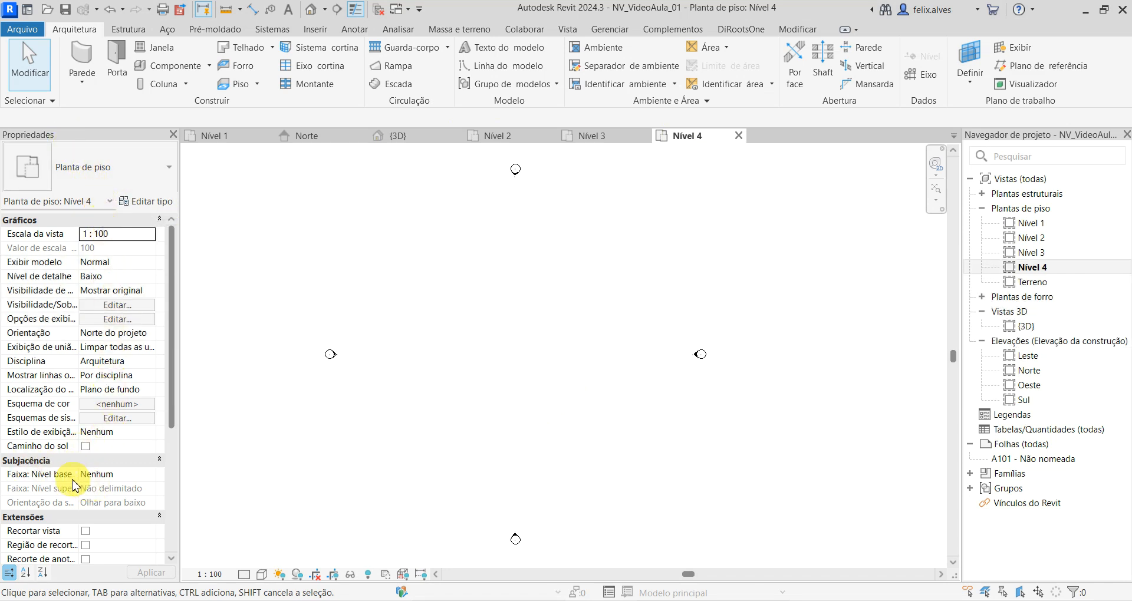
pyautogui.click(150, 478)
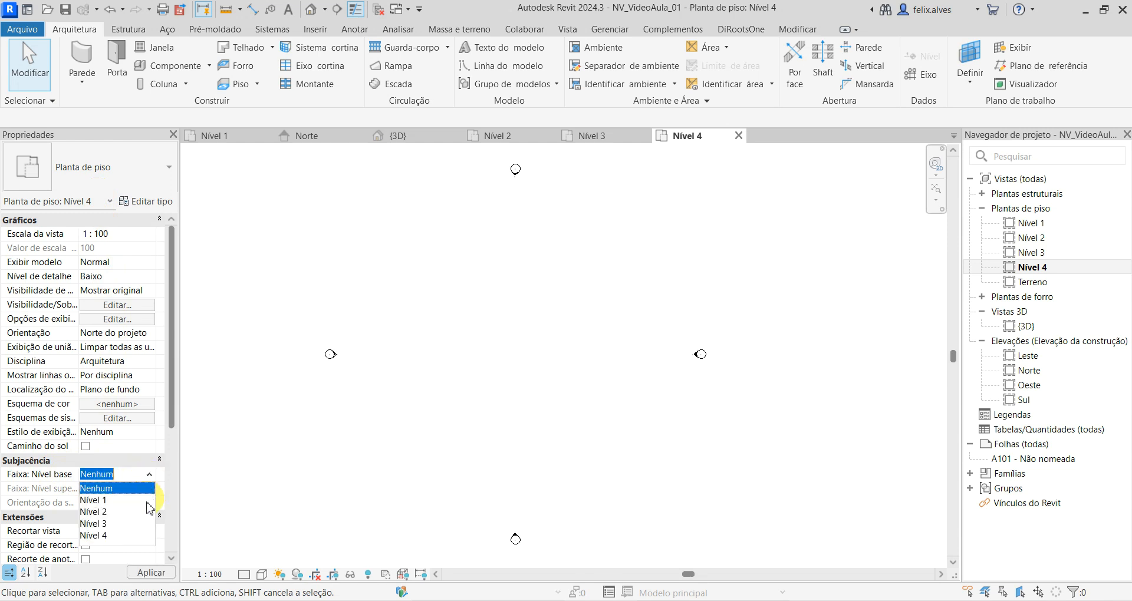
pyautogui.click(103, 502)
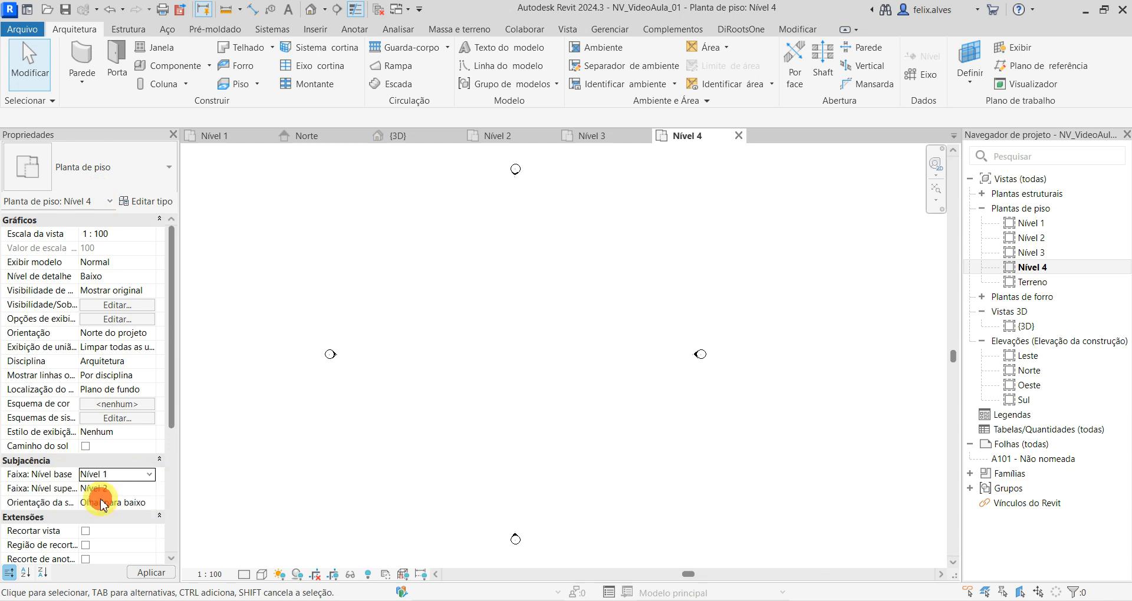
pyautogui.click(155, 572)
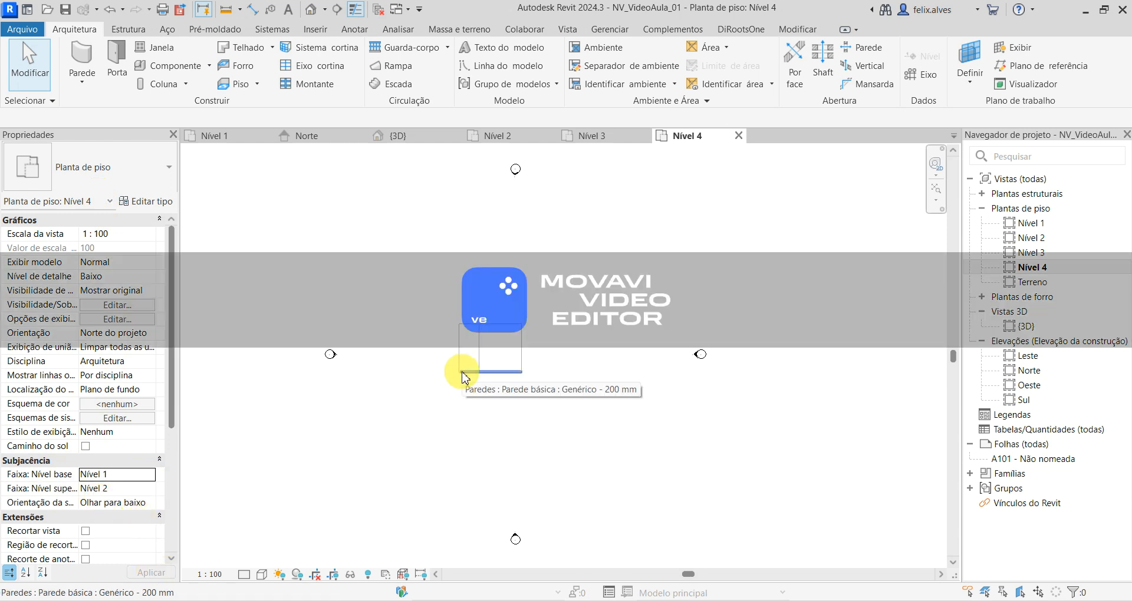
# - Open the Nível 3 floor plan and set its underlay base level to Nível 2
pyautogui.scroll(5, 442, 330)
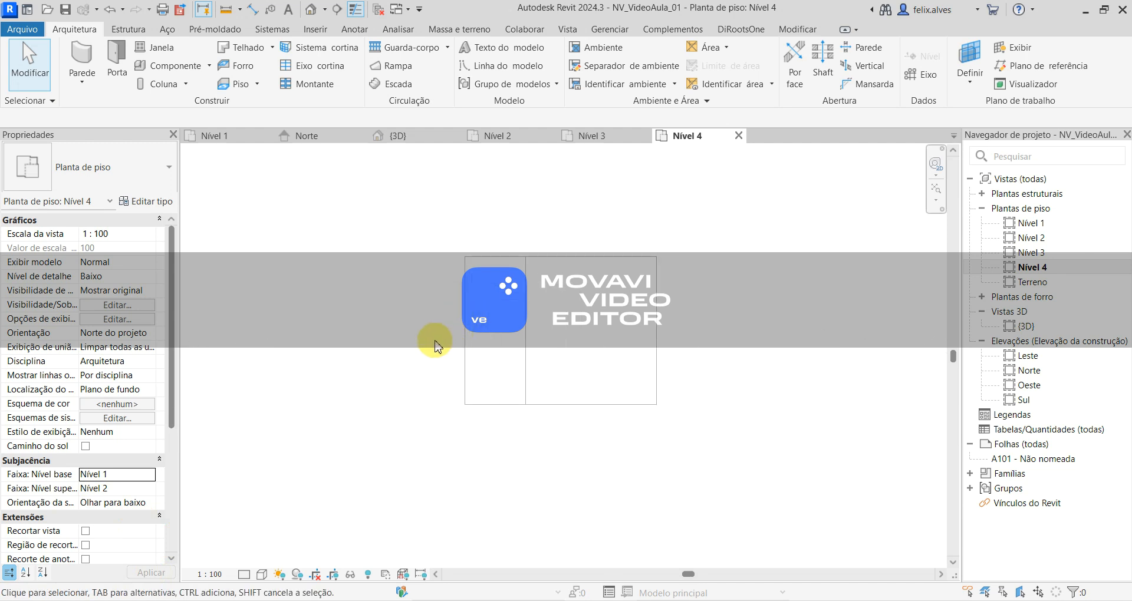
pyautogui.scroll(-5, 397, 450)
pyautogui.moveTo(407, 513); pyautogui.dragTo(547, 430, button='middle')
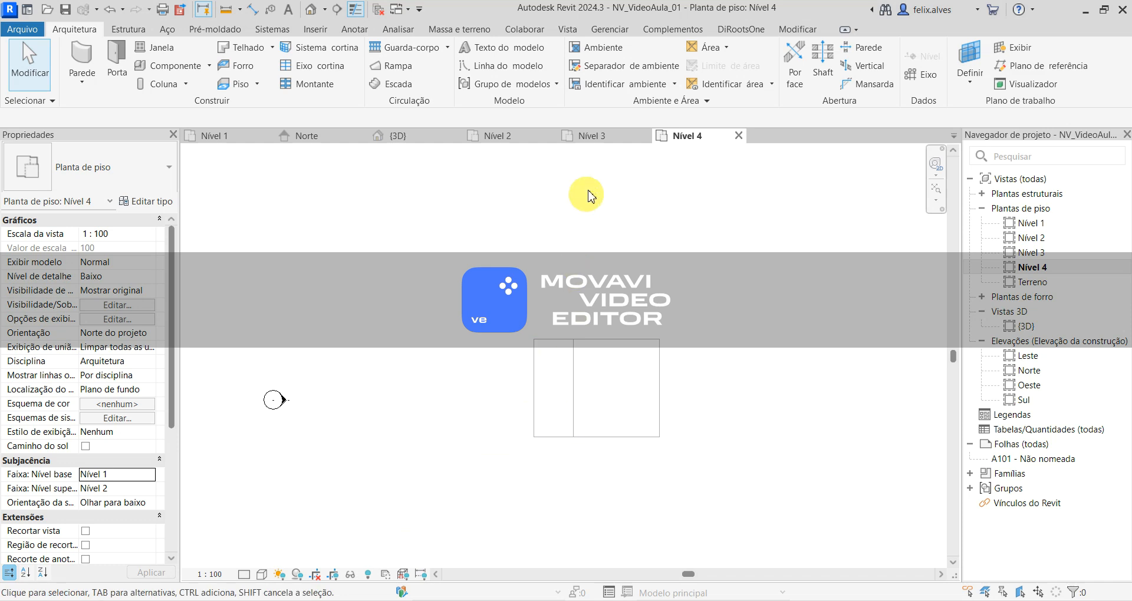
pyautogui.click(608, 139)
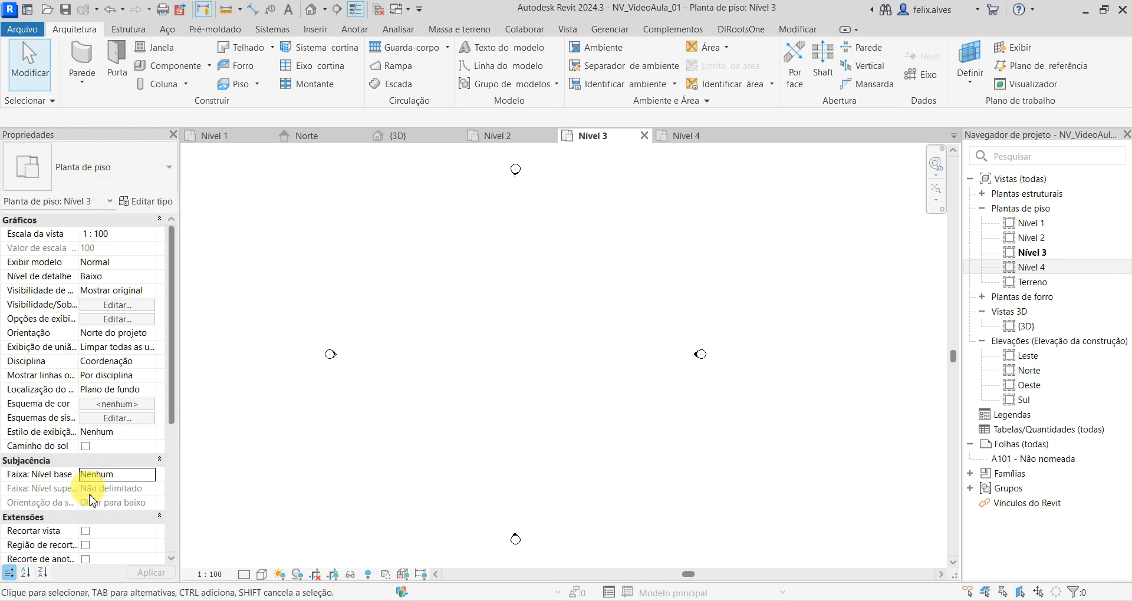
pyautogui.scroll(-3, 96, 513)
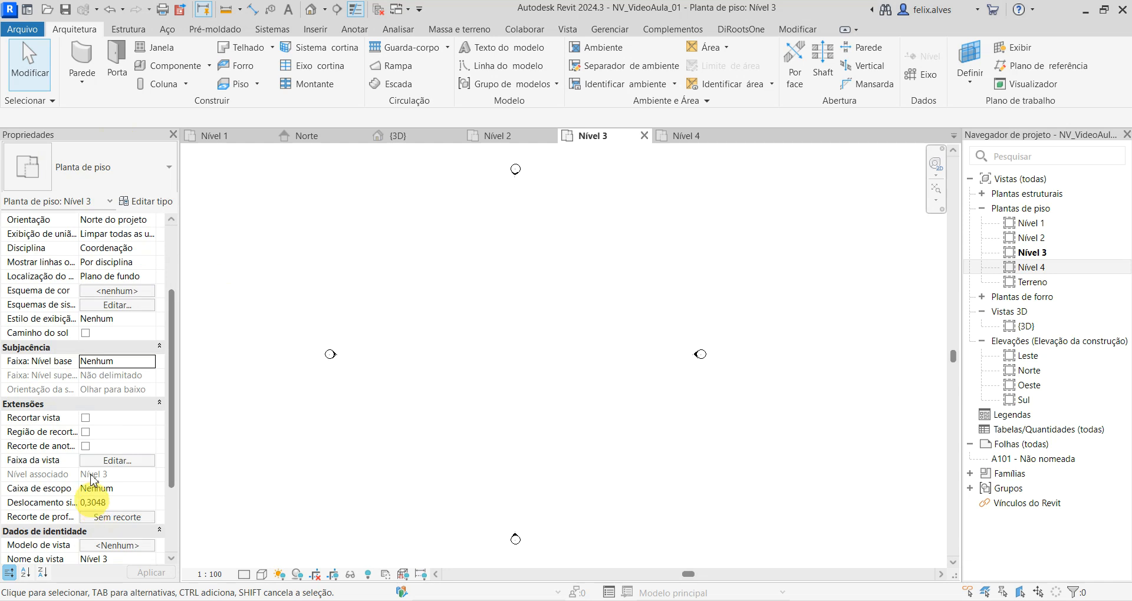
pyautogui.click(152, 366)
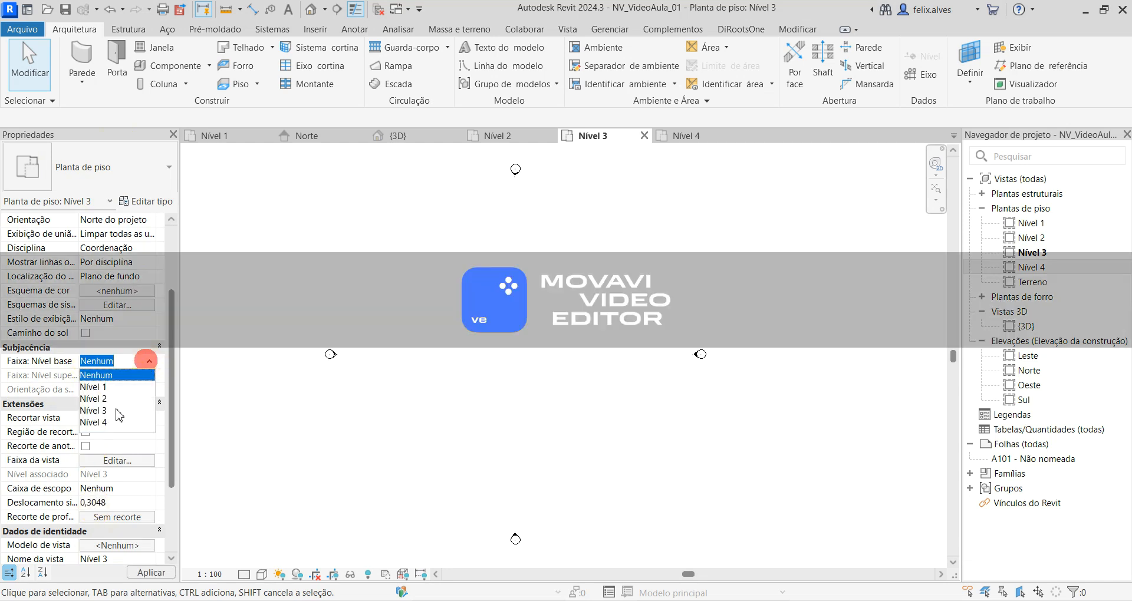
pyautogui.click(103, 398)
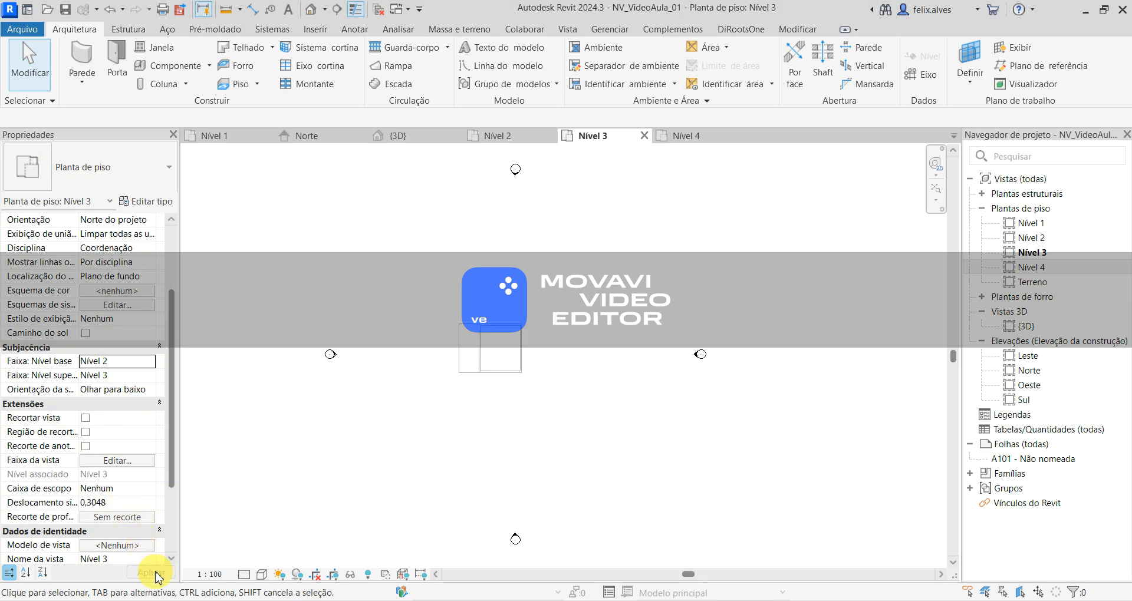
pyautogui.scroll(3, 489, 369)
pyautogui.scroll(1, 494, 371)
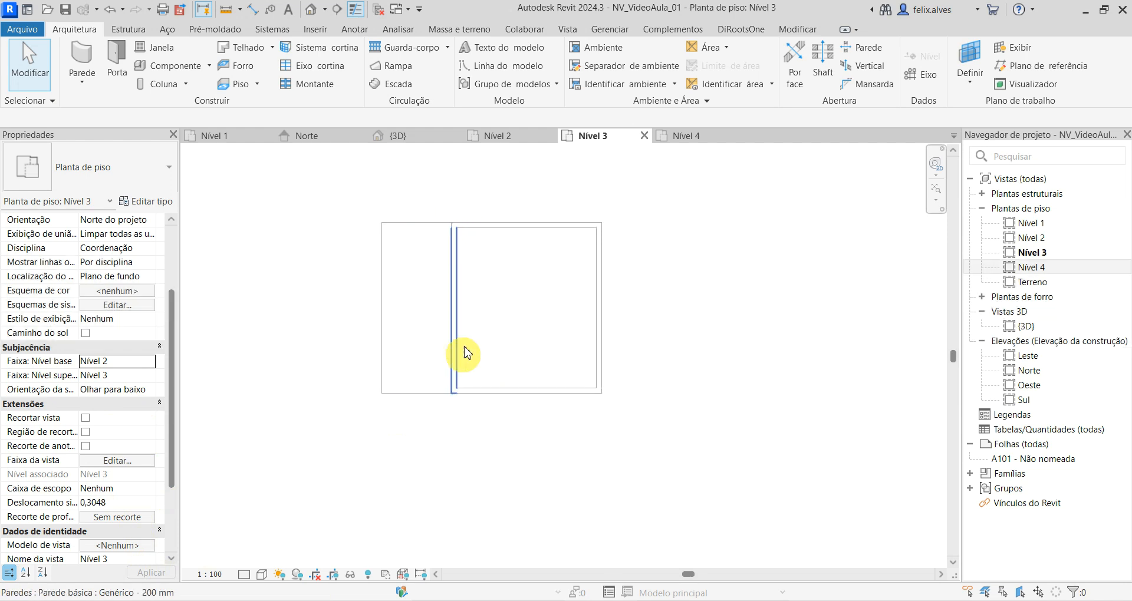
# - Compare the underlays in the Nível 4 and Nível 3 plans, and examine the level heights in the Norte elevation
pyautogui.click(697, 137)
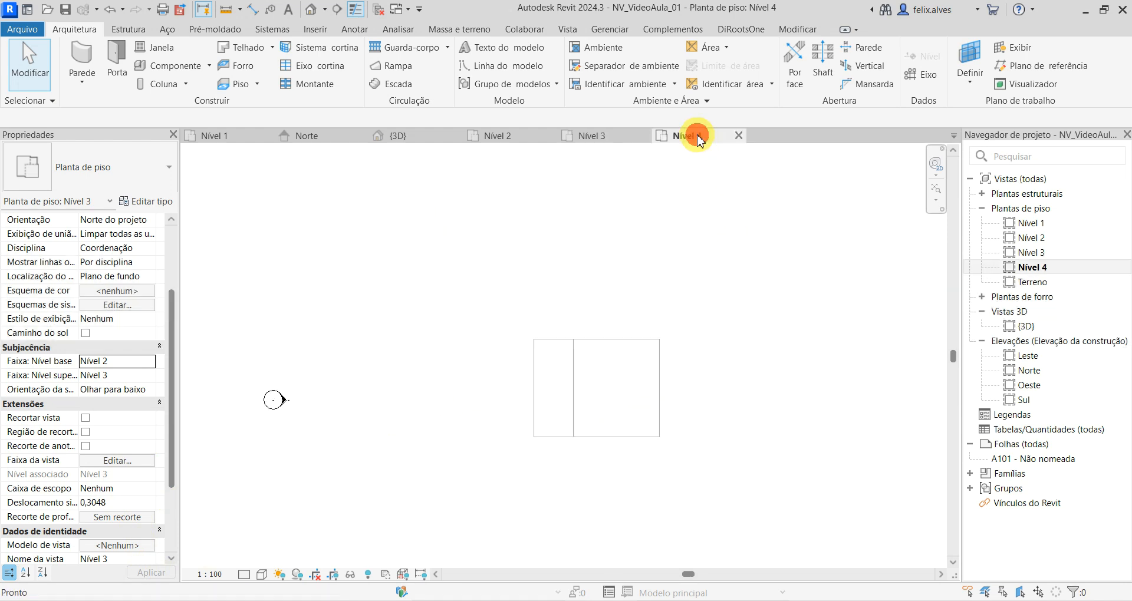
pyautogui.moveTo(597, 399); pyautogui.dragTo(440, 336, button='middle')
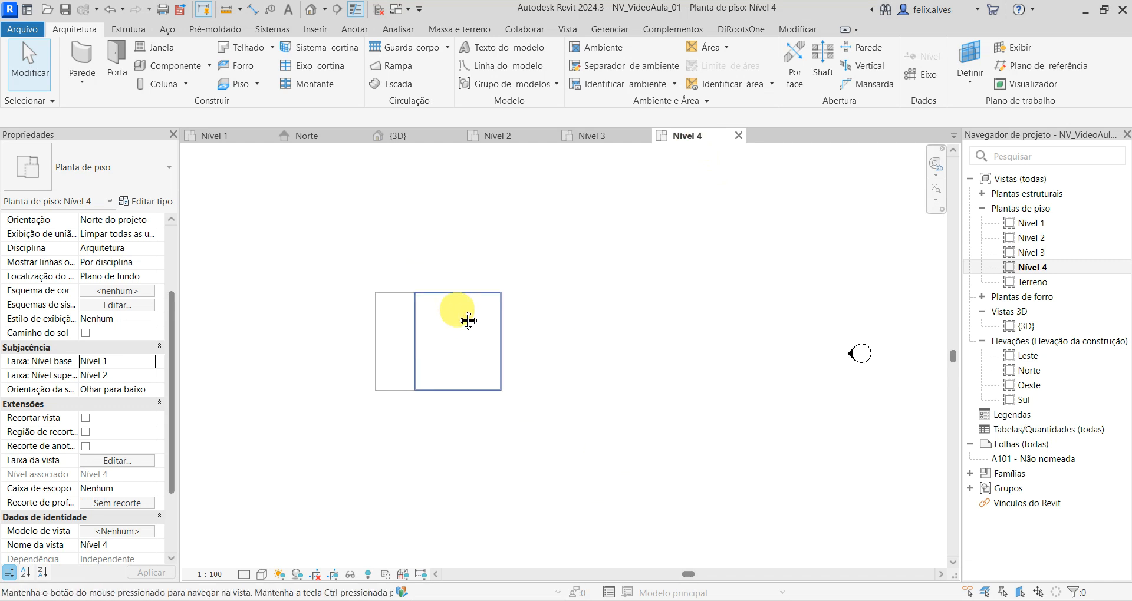
pyautogui.click(625, 136)
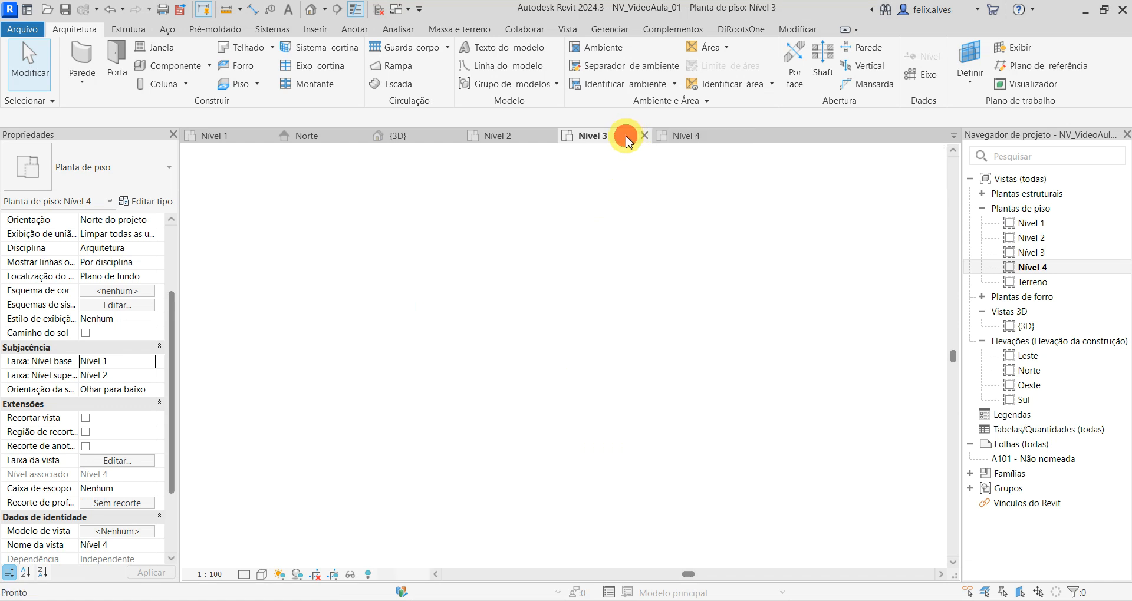
pyautogui.moveTo(476, 265); pyautogui.dragTo(542, 343, button='middle')
pyautogui.scroll(1, 524, 330)
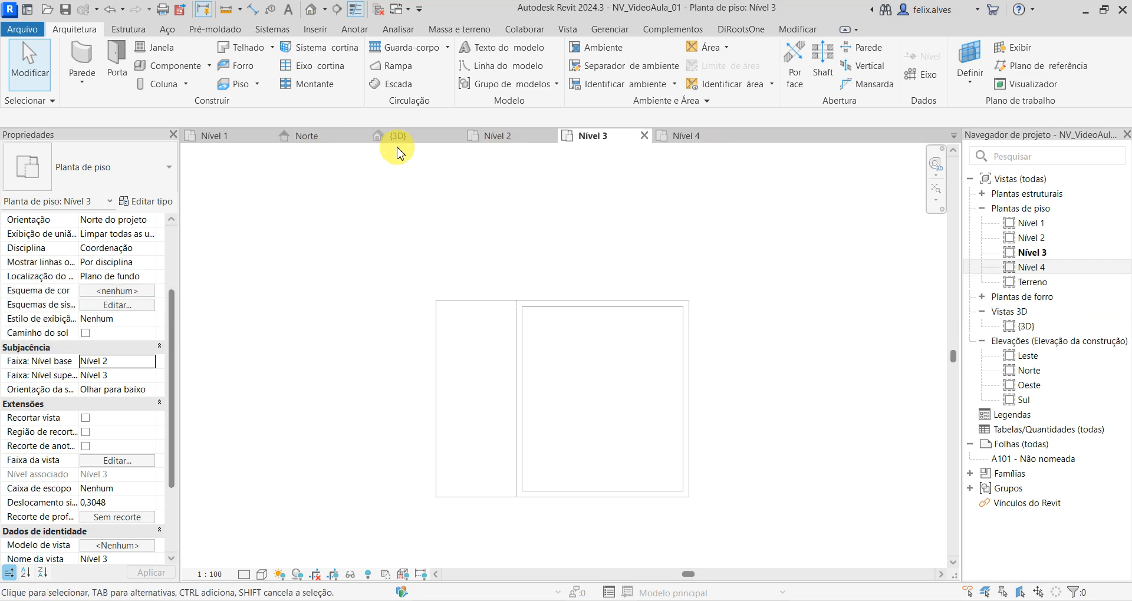
pyautogui.click(314, 136)
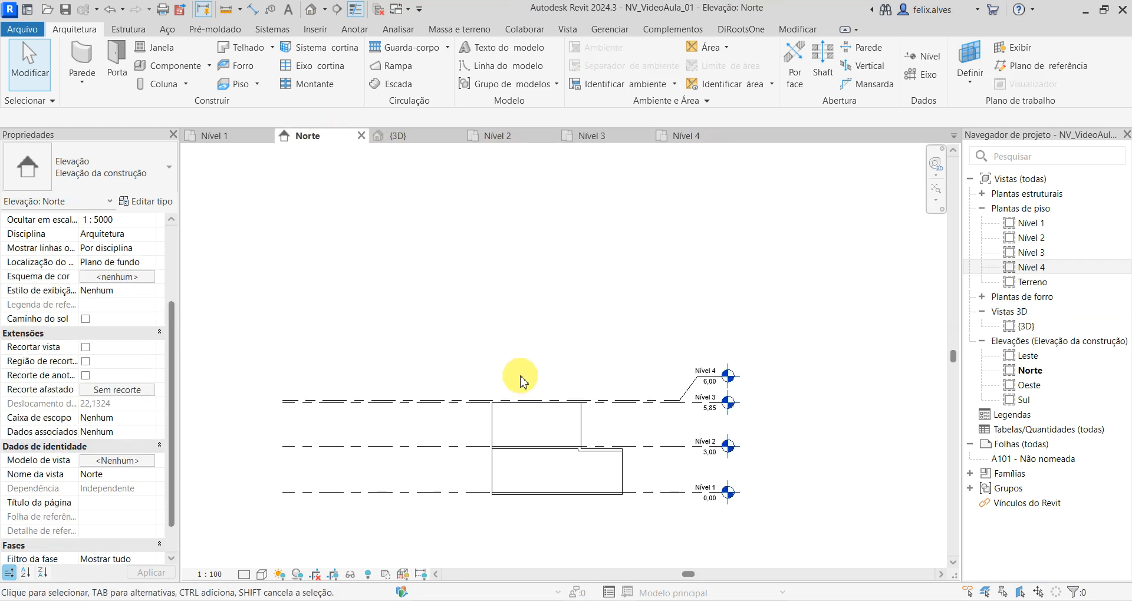
pyautogui.scroll(5, 590, 413)
pyautogui.moveTo(658, 431); pyautogui.dragTo(670, 329, button='middle')
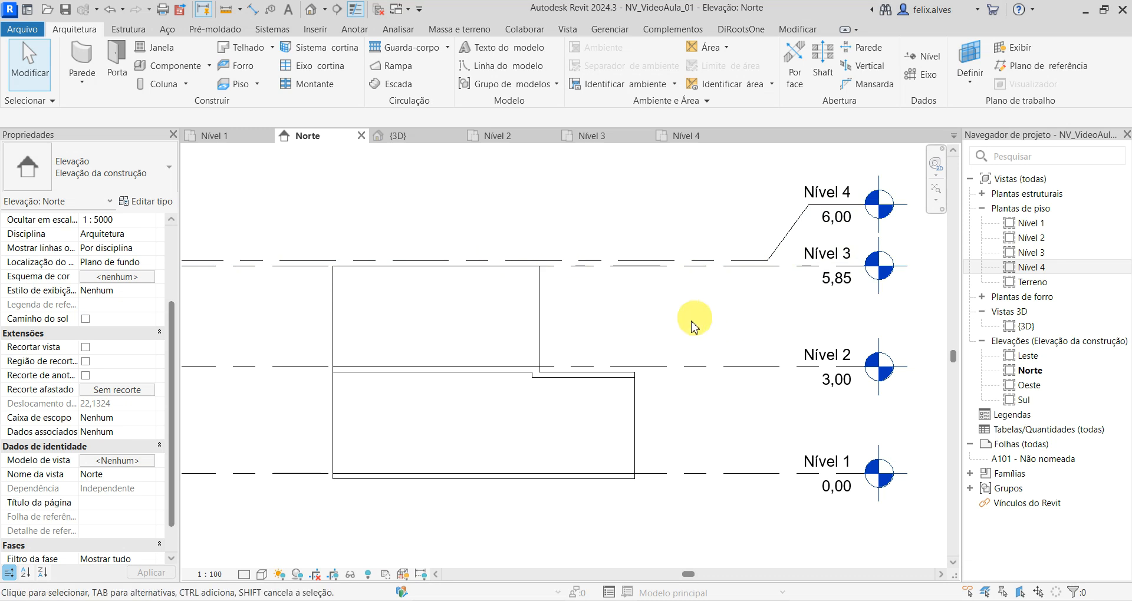
# - On Nível 4, create a rectangular Genérico 150 mm floor, 8.5 by 6.6 m, over the underlay's outer outline
pyautogui.click(686, 139)
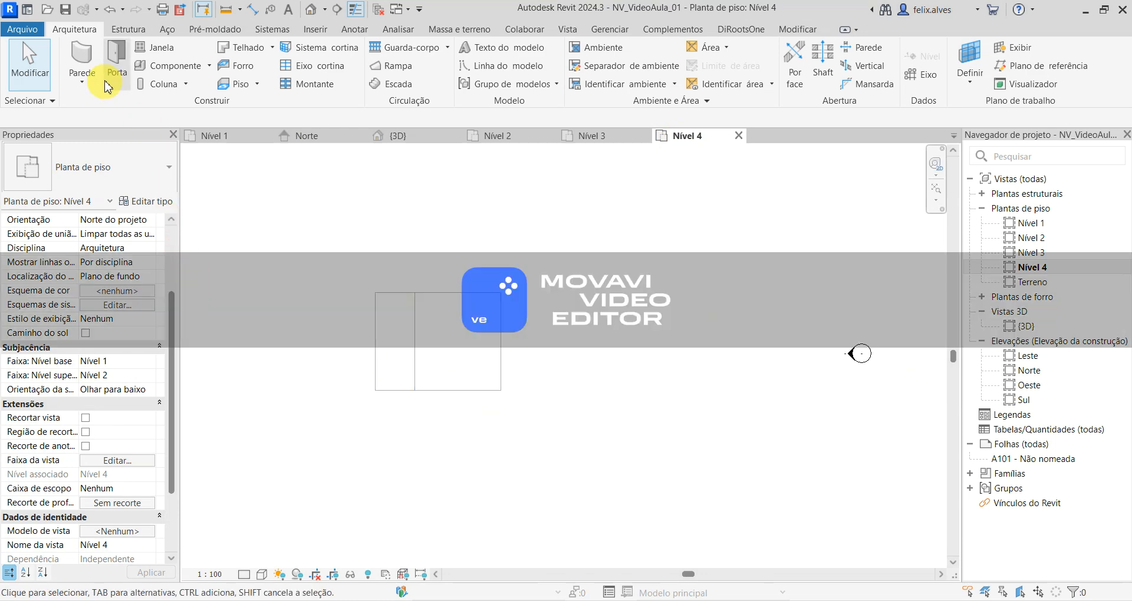
pyautogui.click(245, 88)
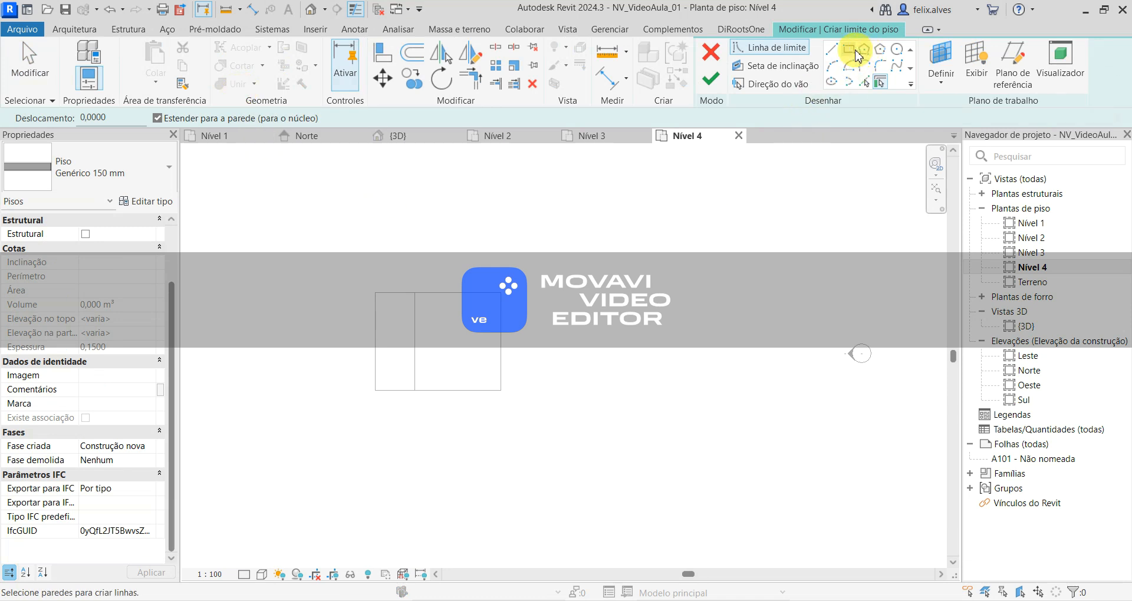
pyautogui.click(855, 52)
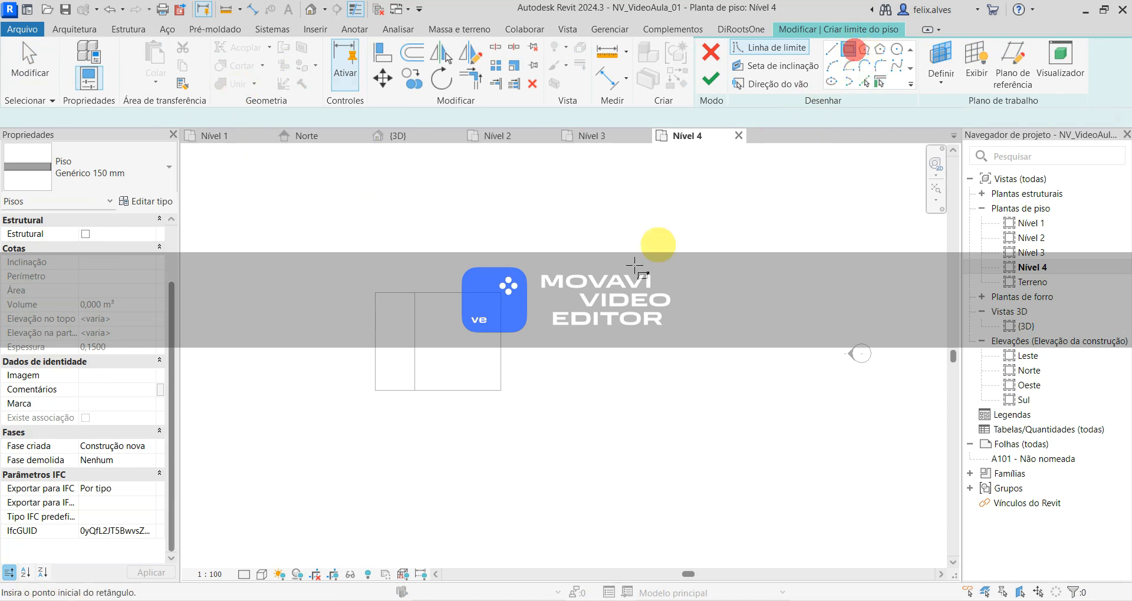
pyautogui.click(380, 298)
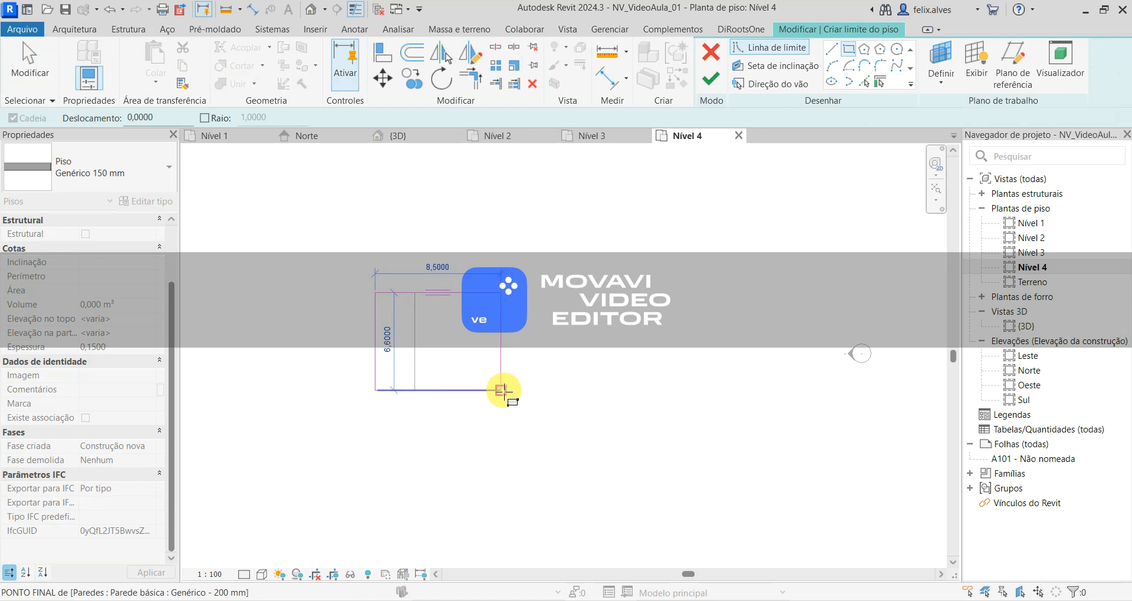
pyautogui.click(501, 391)
pyautogui.click(714, 88)
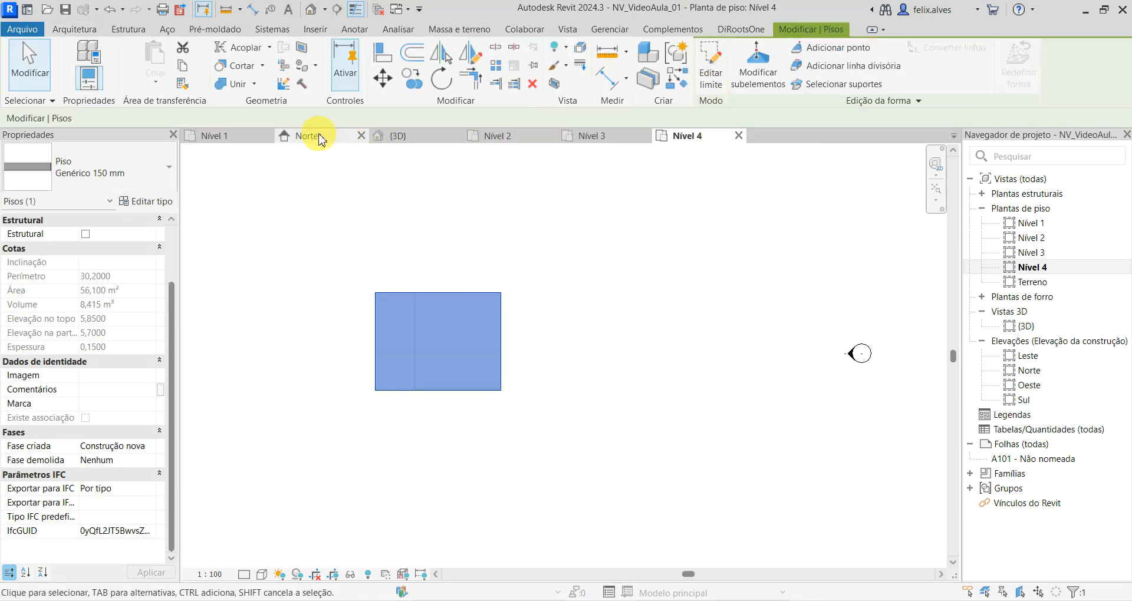
# - Examine the new top floor against the upper-storey walls in the 3D view and the Nível 4 plan
pyautogui.click(421, 135)
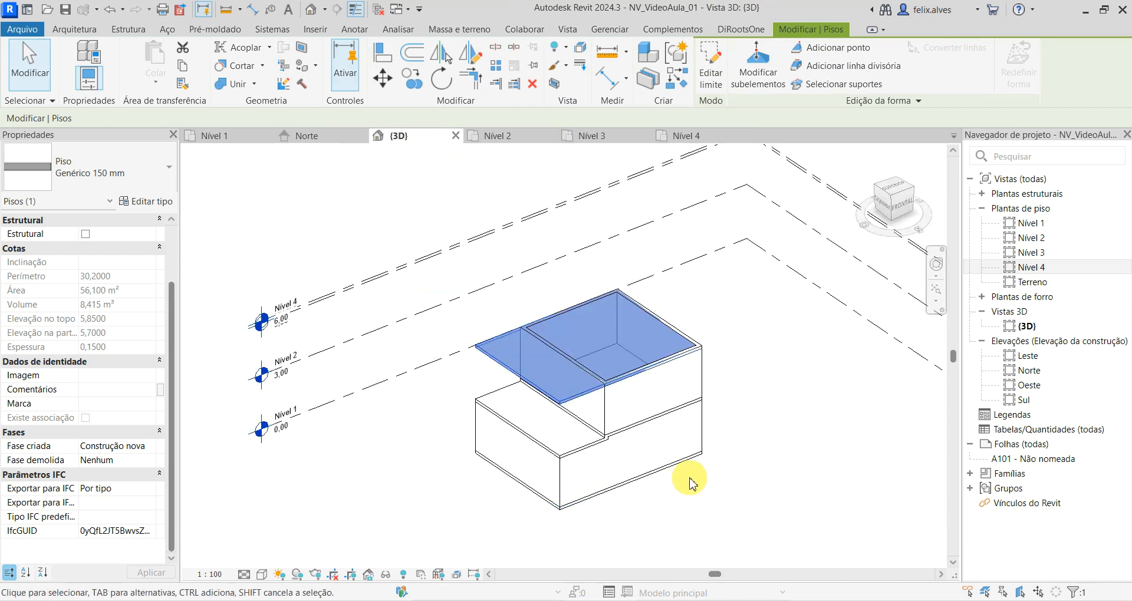
pyautogui.scroll(1, 692, 478)
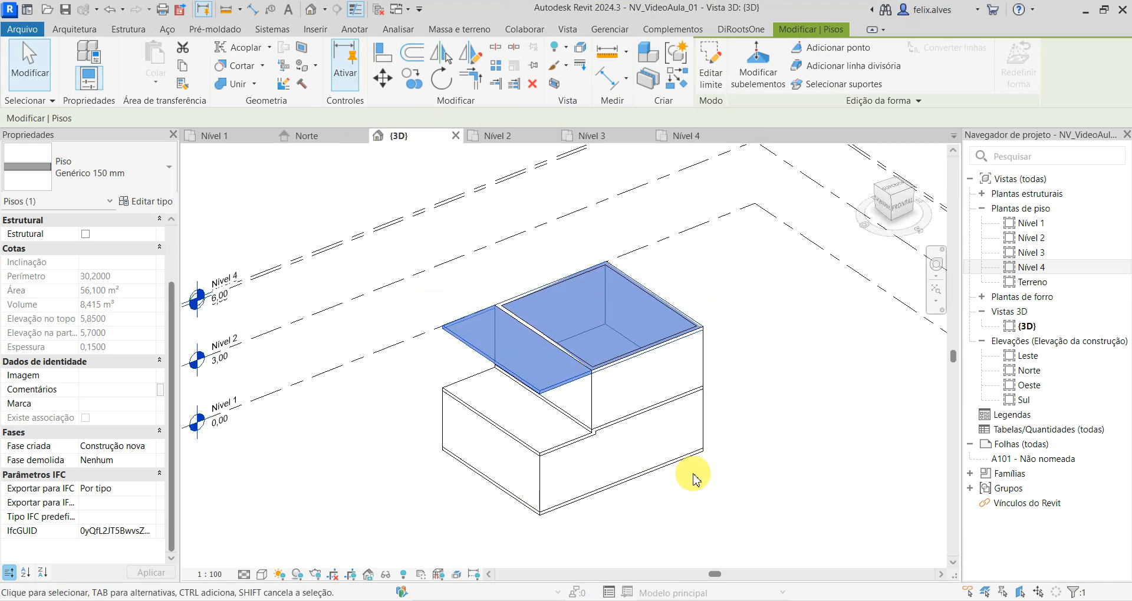
pyautogui.click(712, 137)
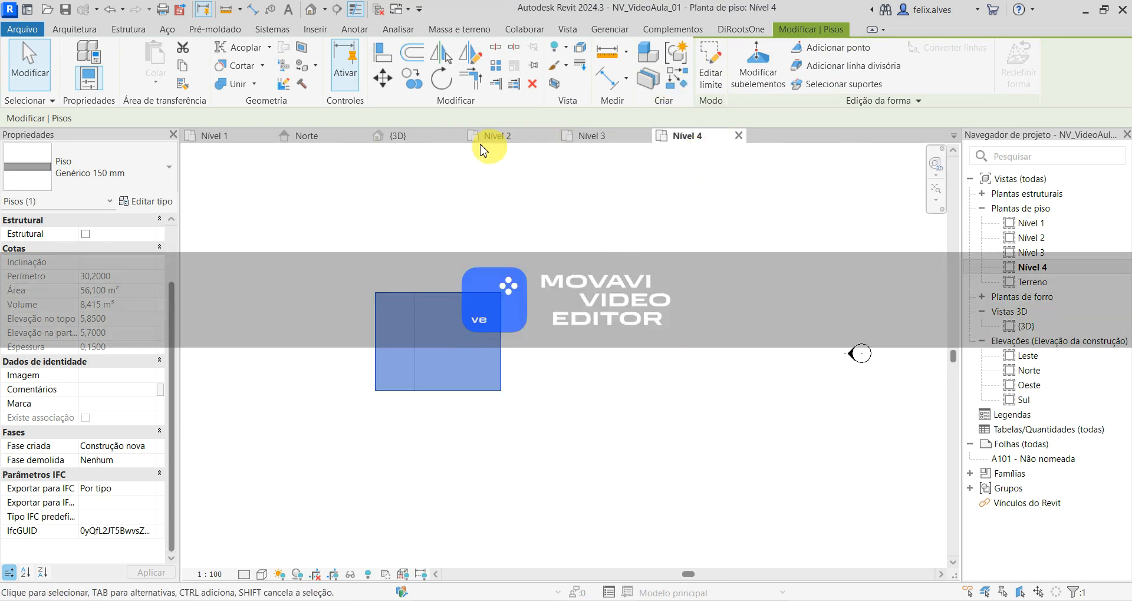
pyautogui.click(413, 136)
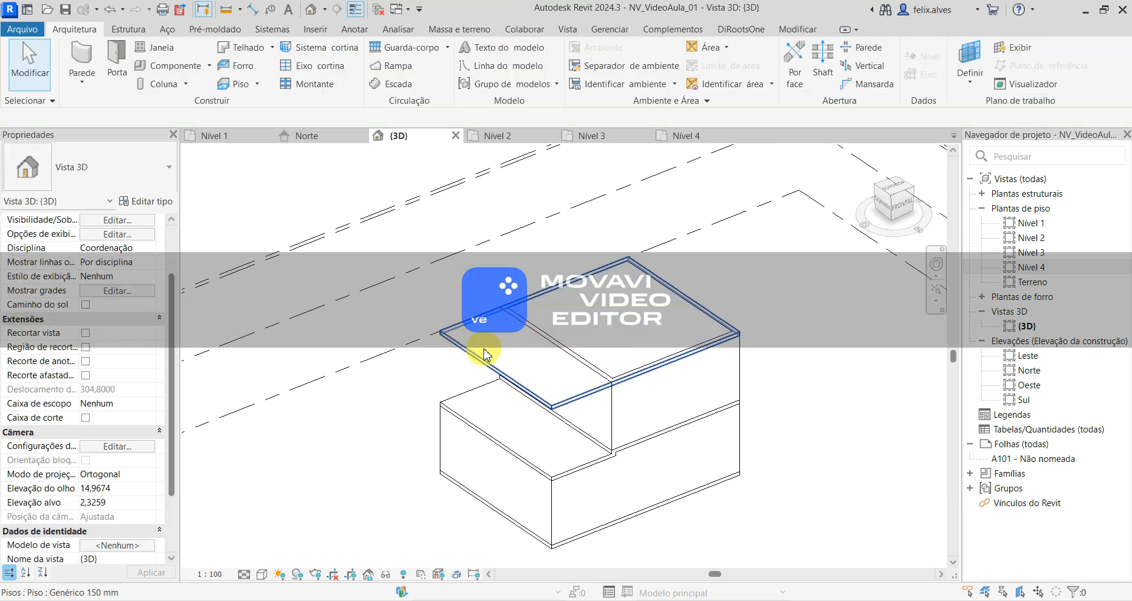
# - Edit the top floor's boundary in the 3D view, set its height offset from Nível 4 to 0, and finish the edit
pyautogui.doubleClick(484, 353)
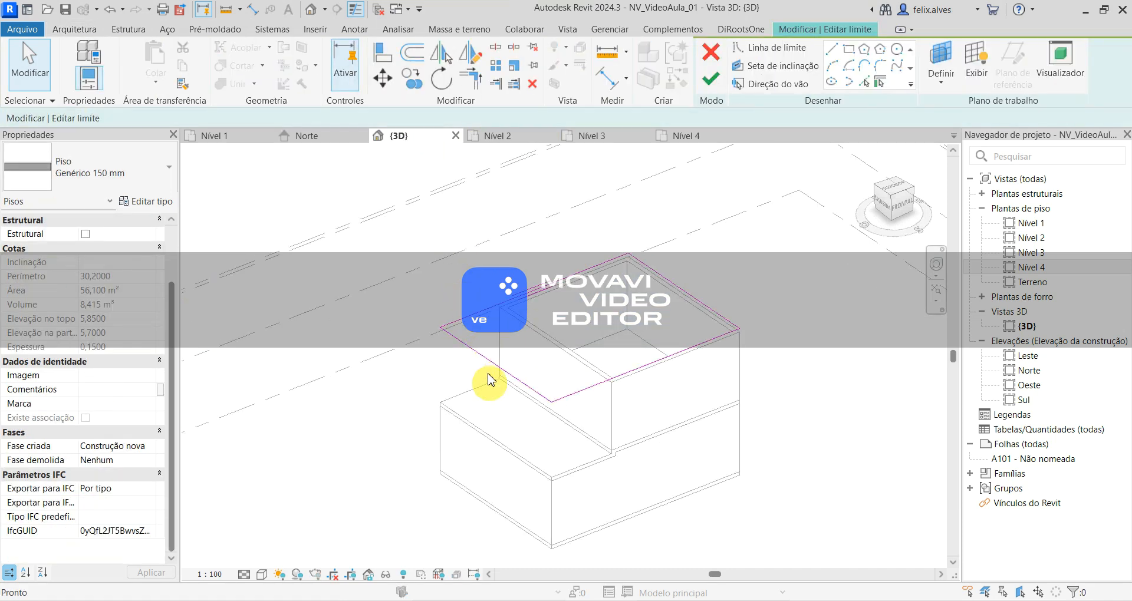
pyautogui.click(711, 79)
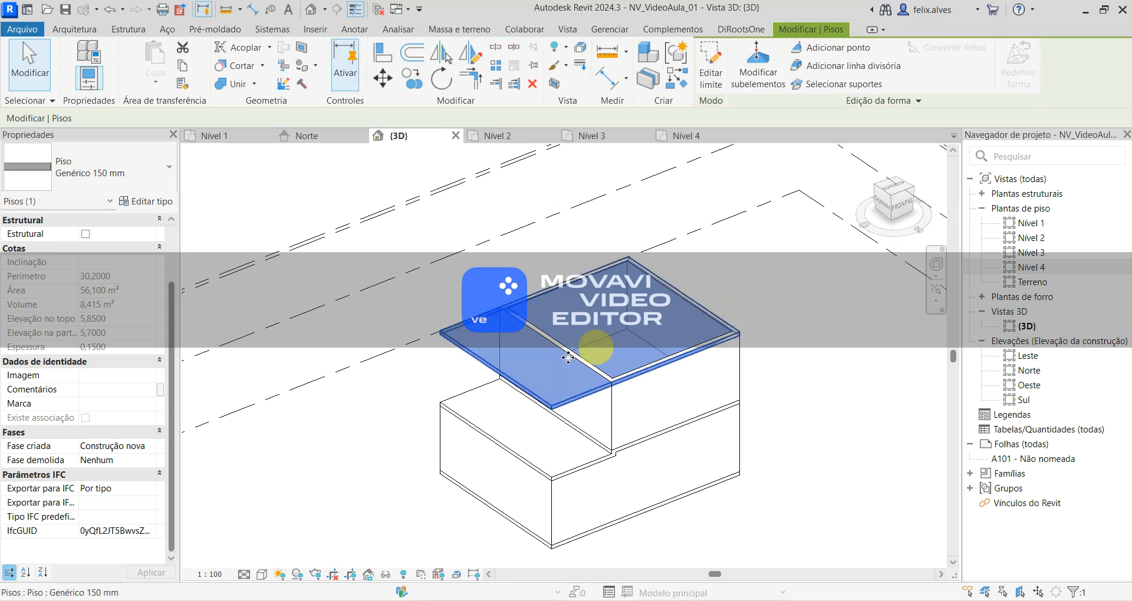
pyautogui.click(480, 386)
pyautogui.click(505, 348)
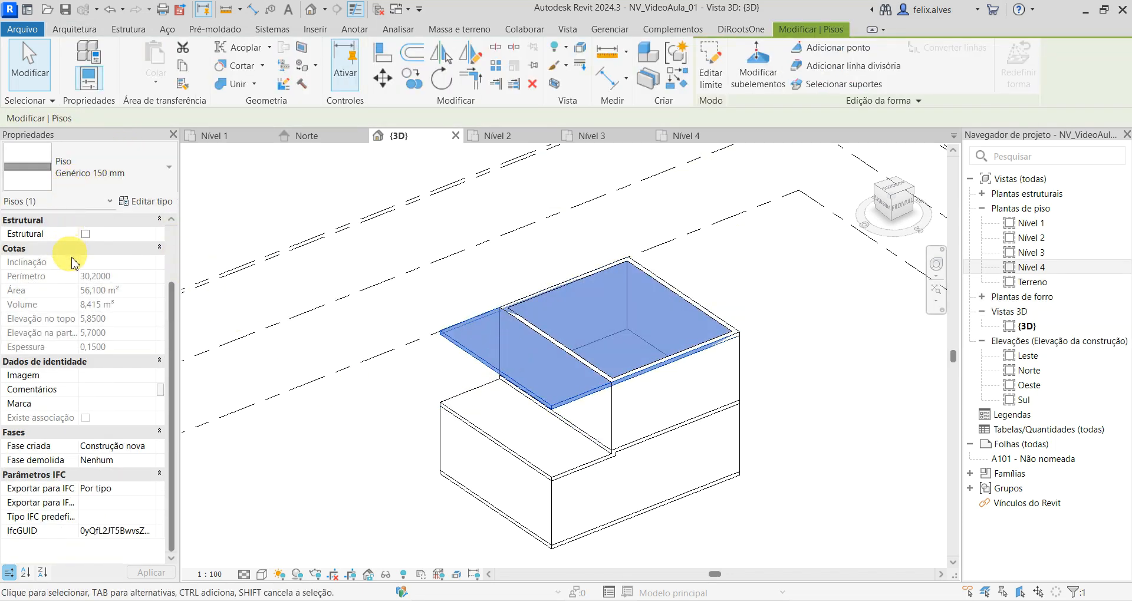
pyautogui.click(719, 74)
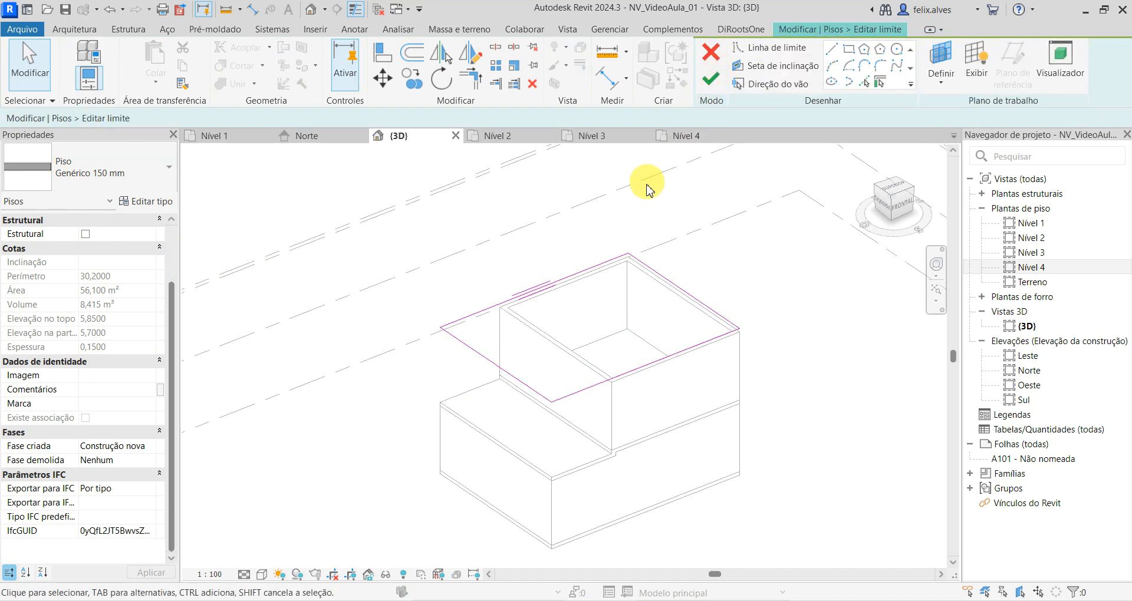
pyautogui.scroll(2, 142, 283)
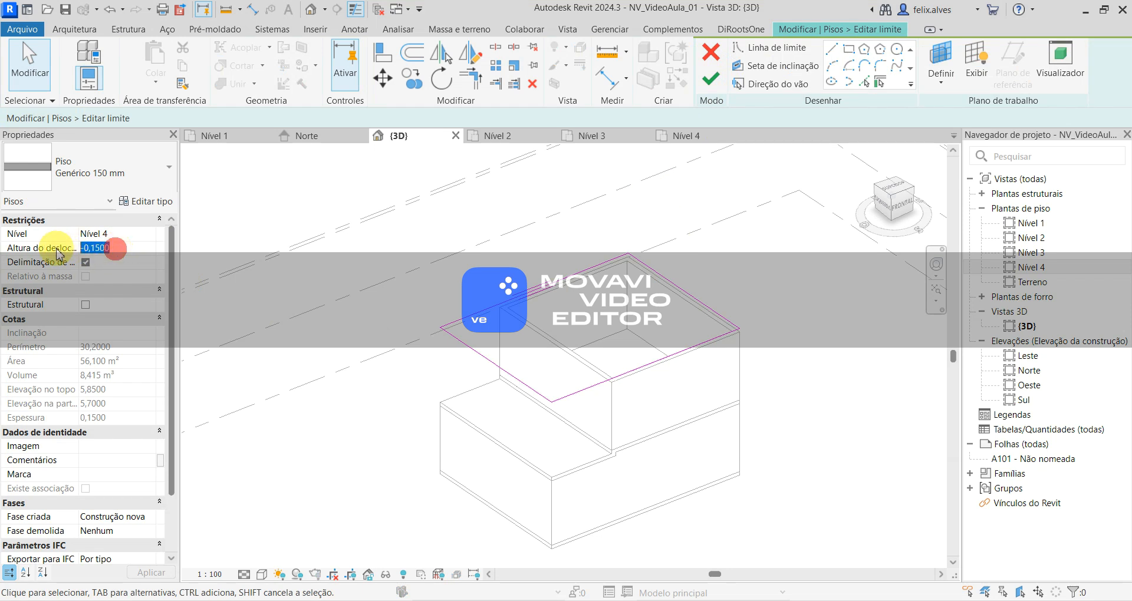
pyautogui.write('0')
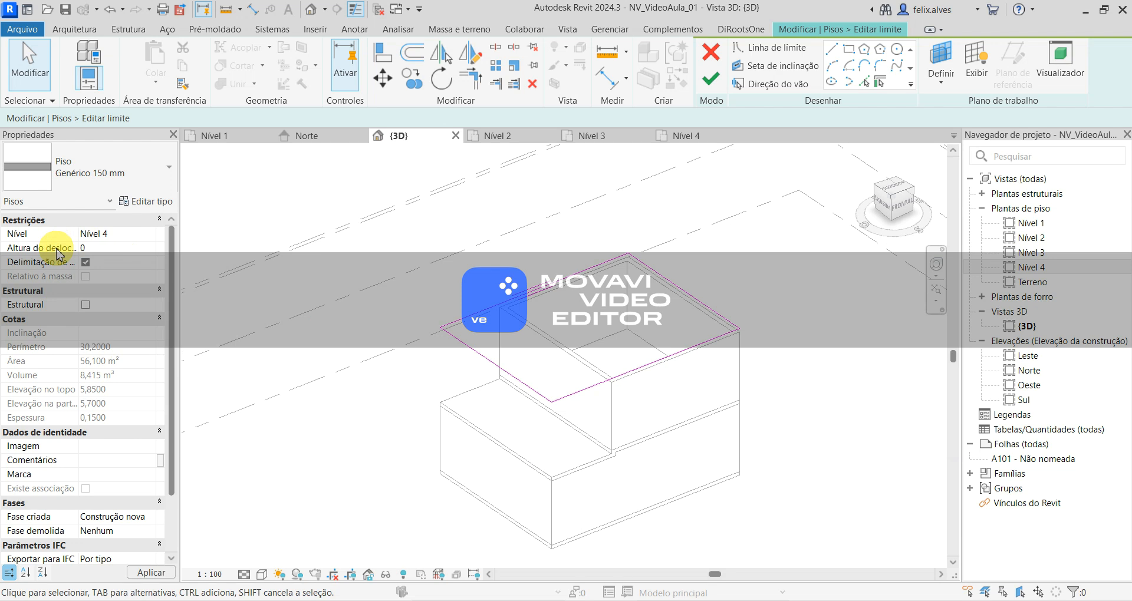
pyautogui.press('Return')
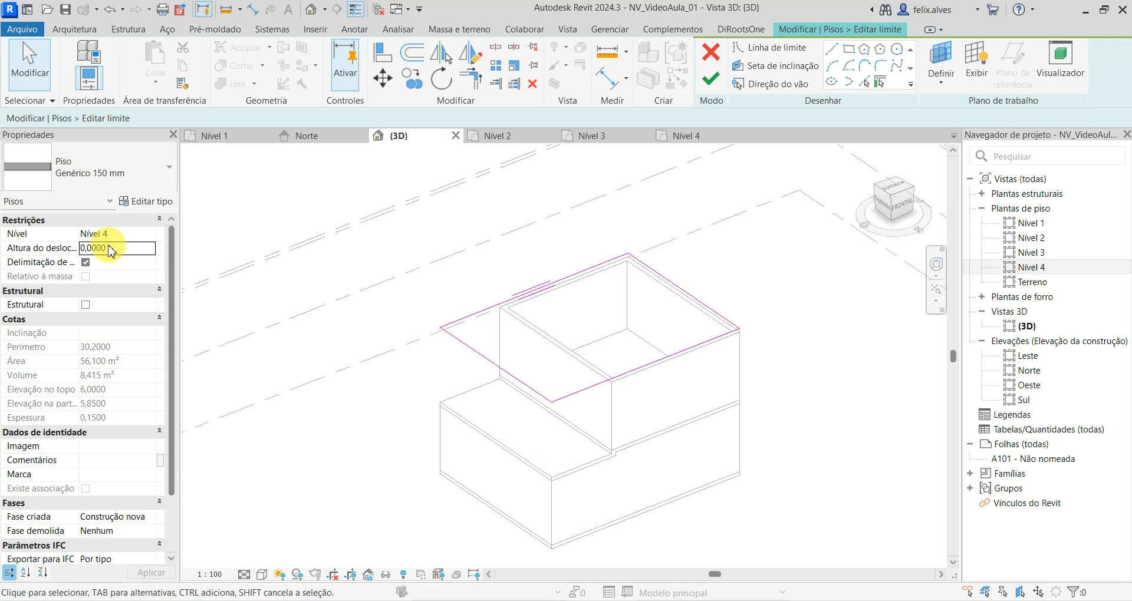
pyautogui.click(718, 84)
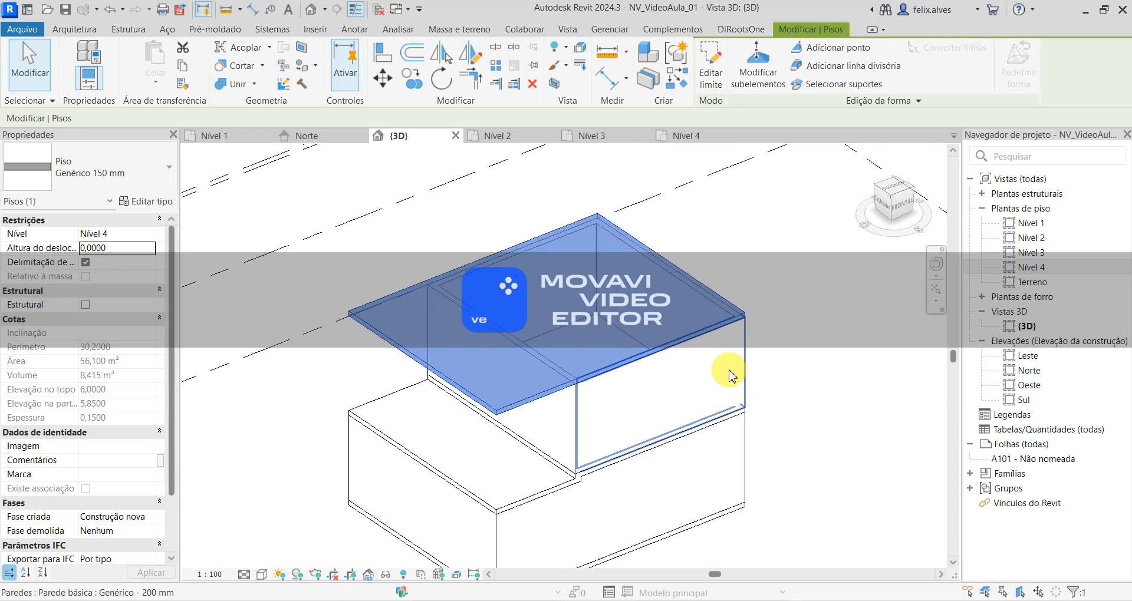
# - Inspect the top floor's alignment with the walls and Nível 4 in the 3D view and the Norte elevation
pyautogui.keyDown('shift'); pyautogui.moveTo(751, 374); pyautogui.dragTo(707, 166, button='middle'); pyautogui.keyUp('shift')
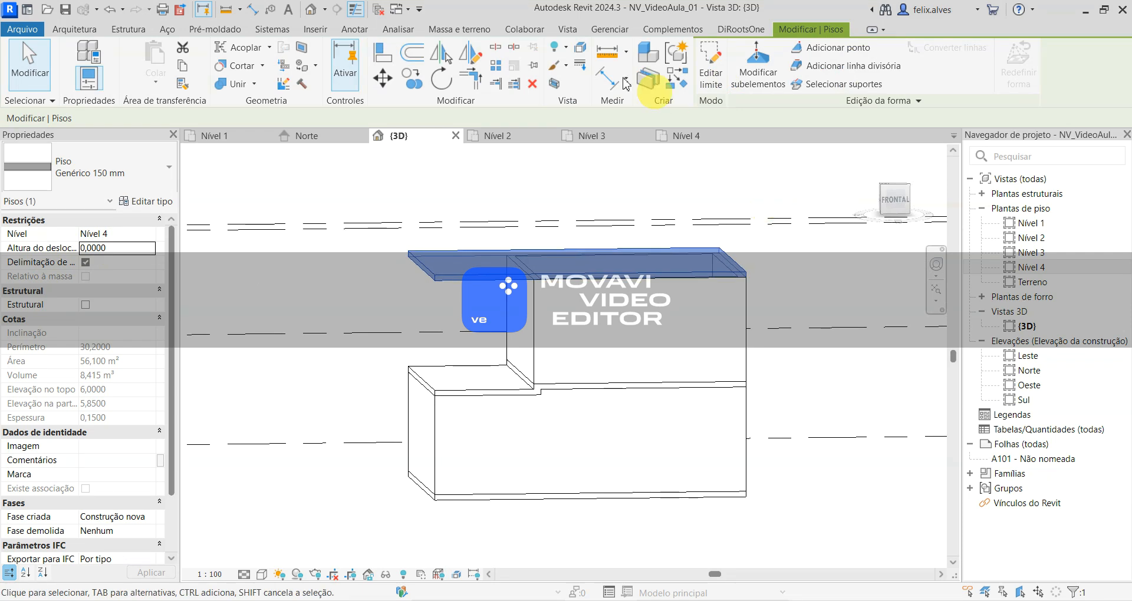
pyautogui.click(325, 139)
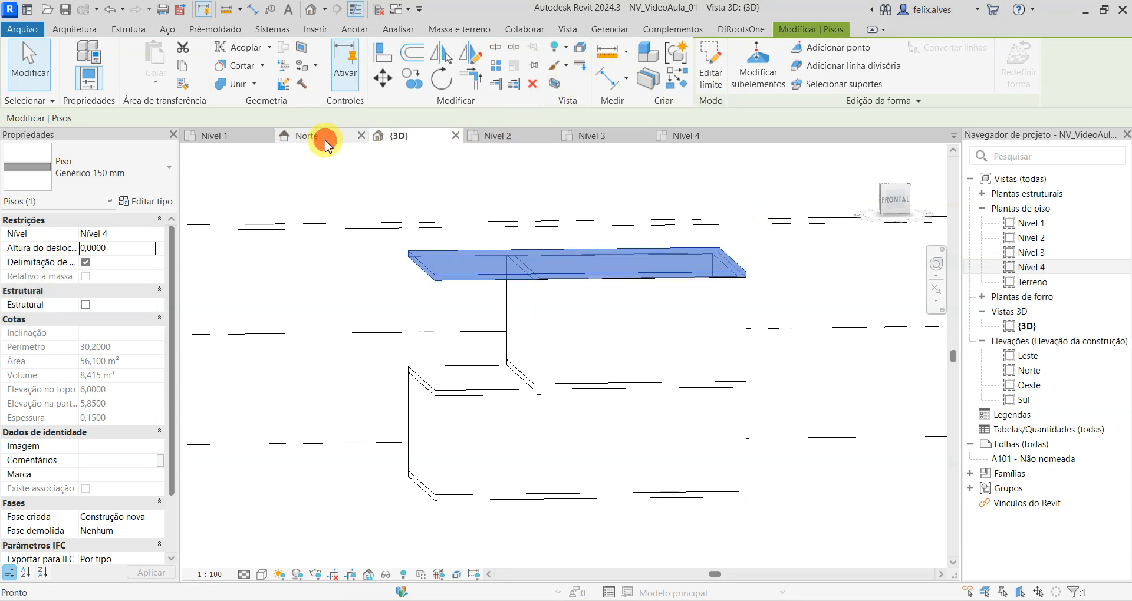
pyautogui.scroll(1, 687, 311)
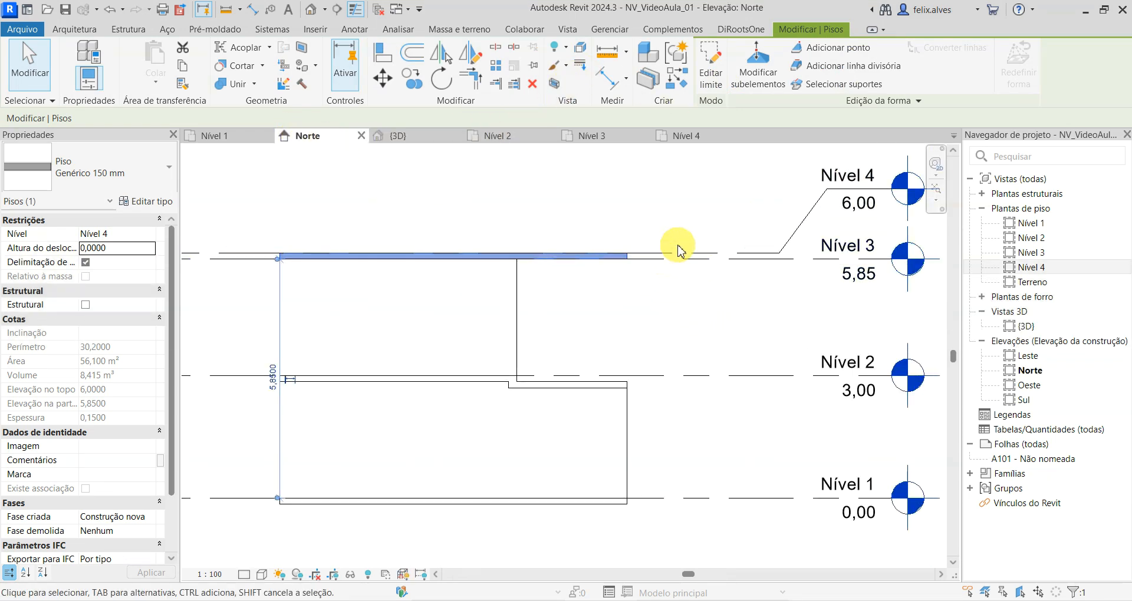
pyautogui.scroll(3, 623, 256)
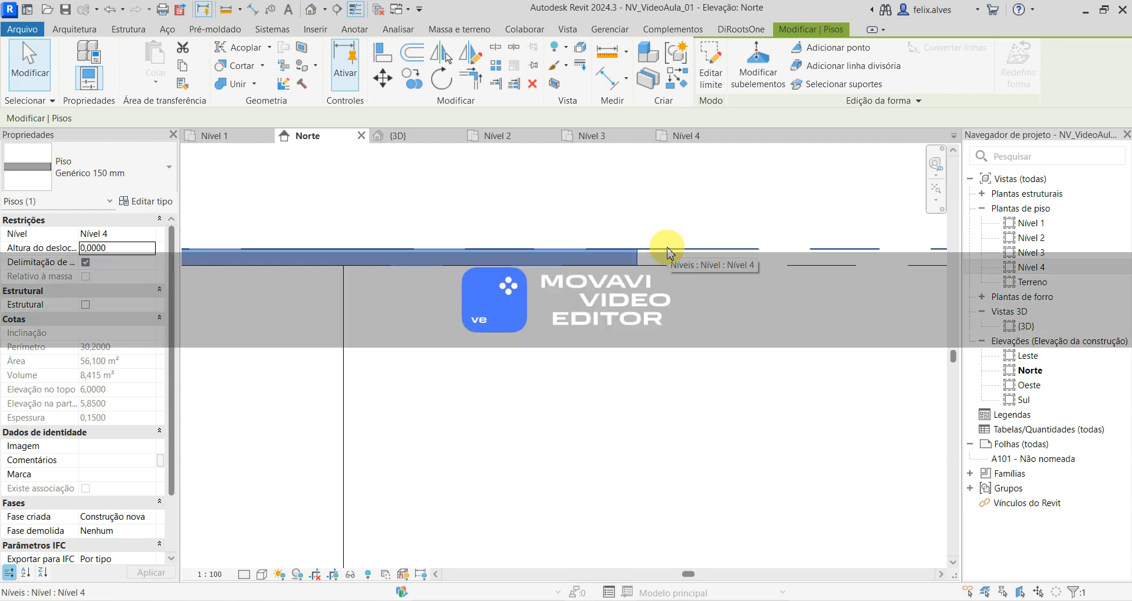
pyautogui.scroll(-2, 667, 329)
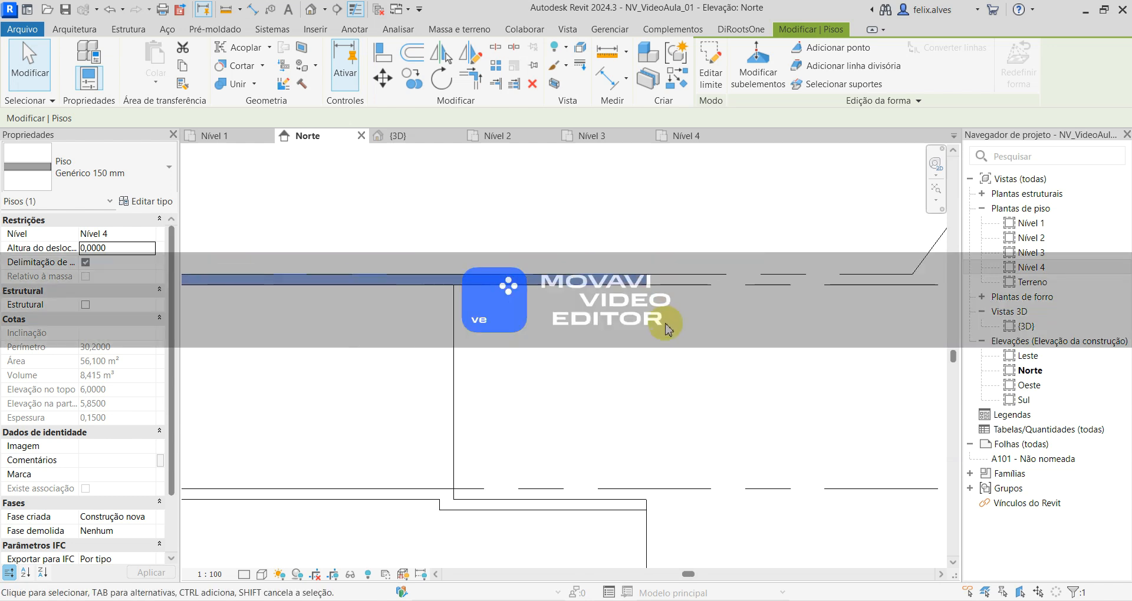
# - Remove the floor on Nível 4 and, on Nível 3, sketch a rectangular Genérico 150 mm floor boundary over the underlay's outer outline
pyautogui.scroll(-3, 537, 194)
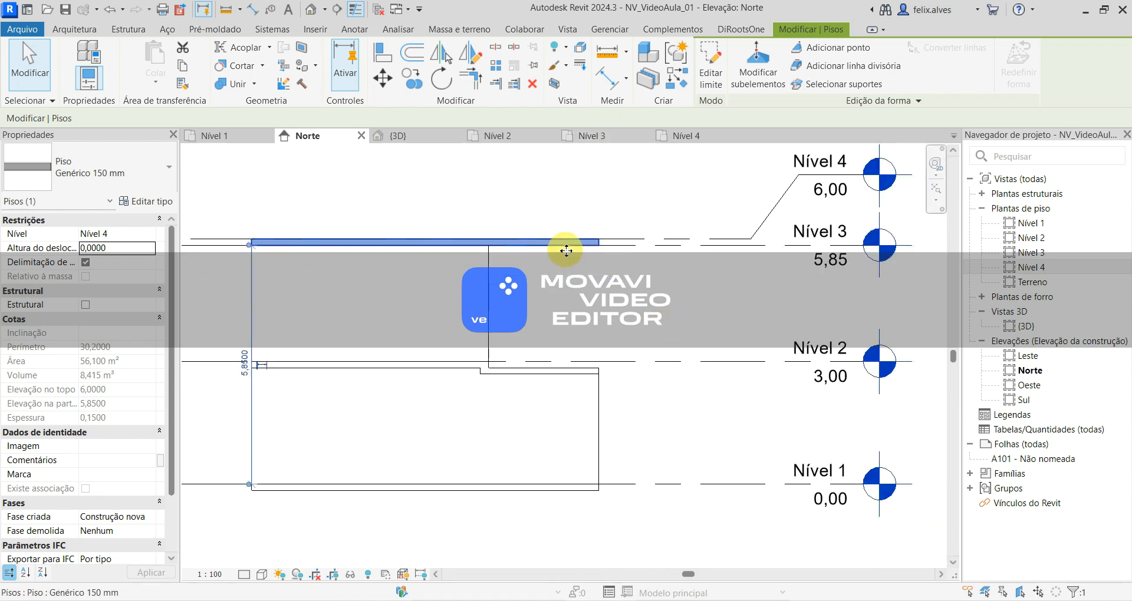
pyautogui.press('Escape')
pyautogui.click(589, 135)
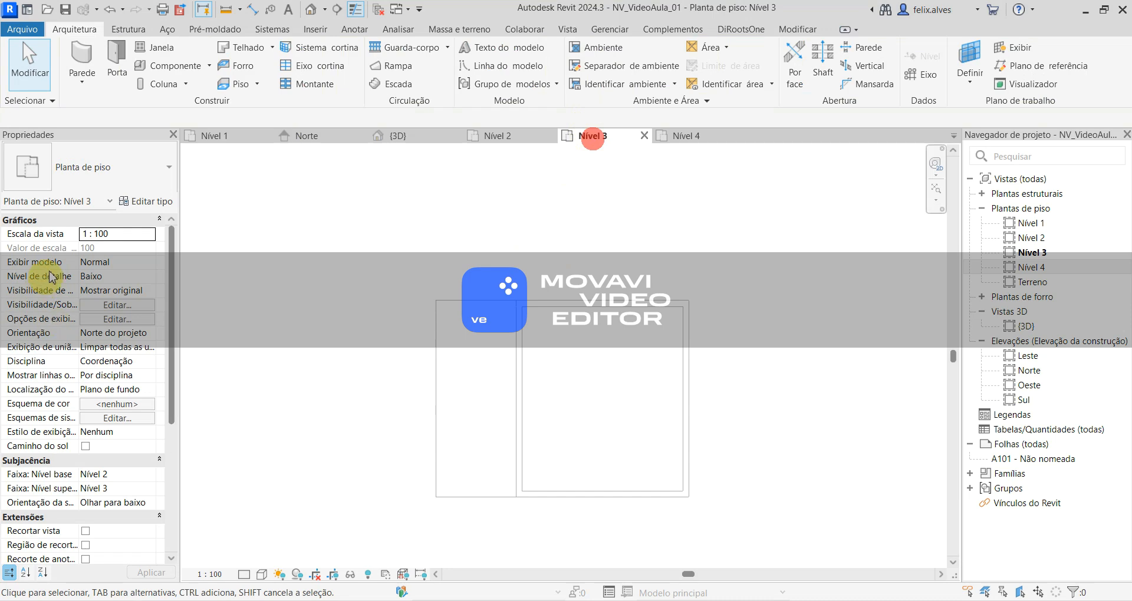
pyautogui.click(241, 83)
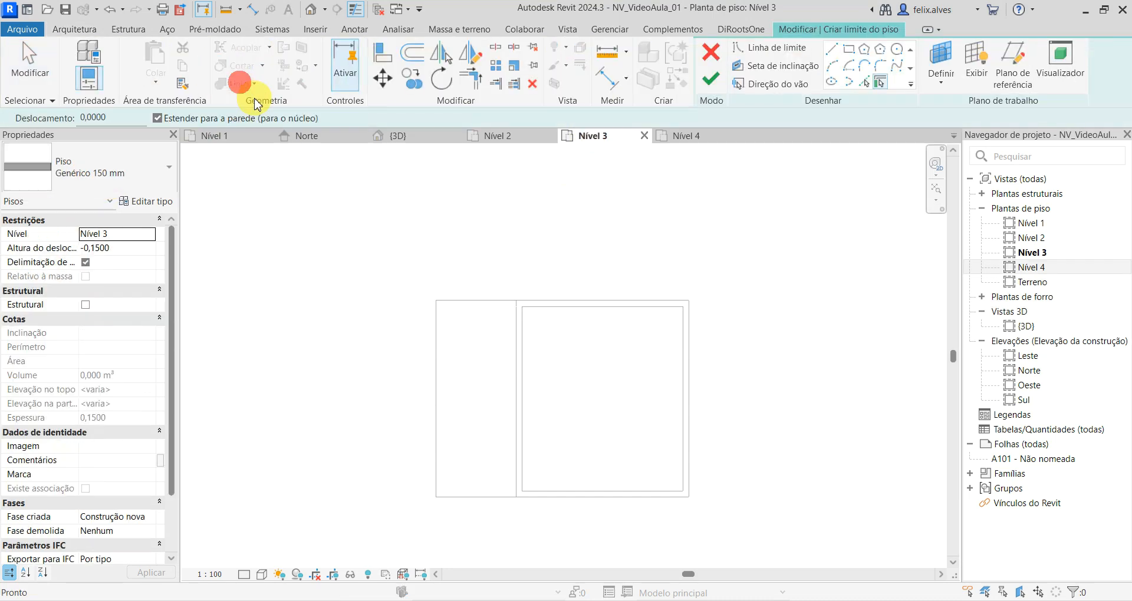
pyautogui.click(849, 49)
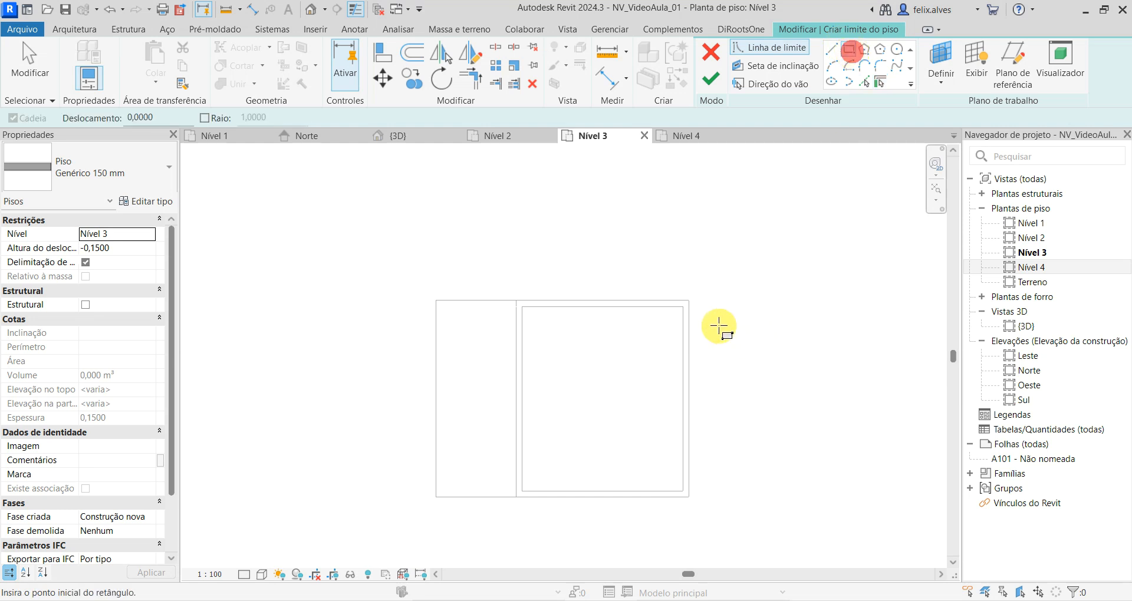
pyautogui.click(688, 301)
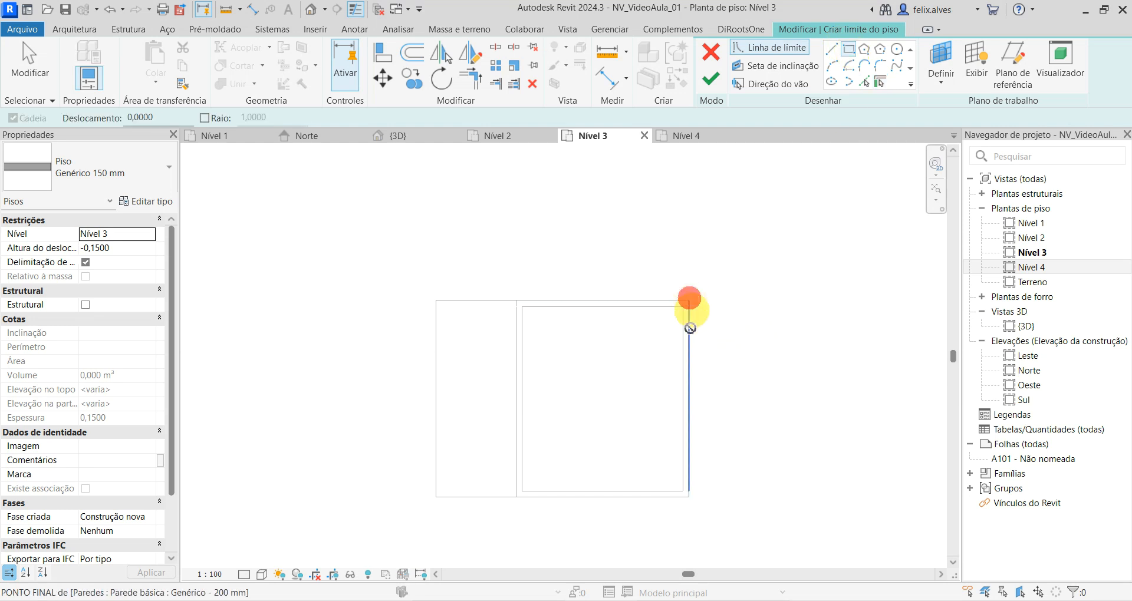
pyautogui.click(436, 497)
# - Set the new floor's height offset from Nível 3 to 15 cm, finish the sketch, and show it in the 3D view
pyautogui.click(117, 249)
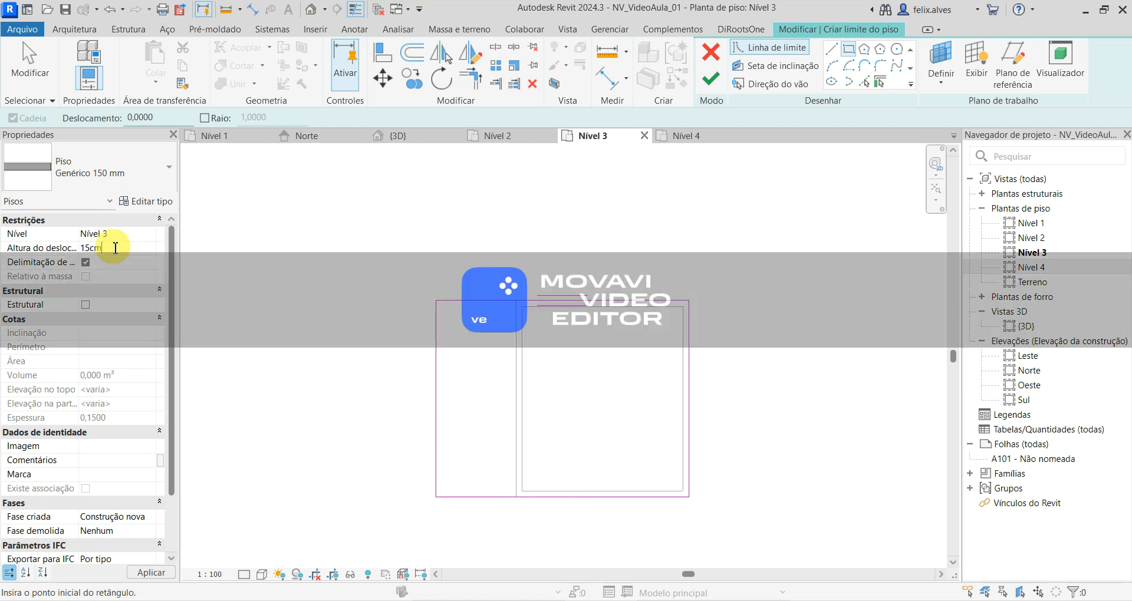
pyautogui.press('Return')
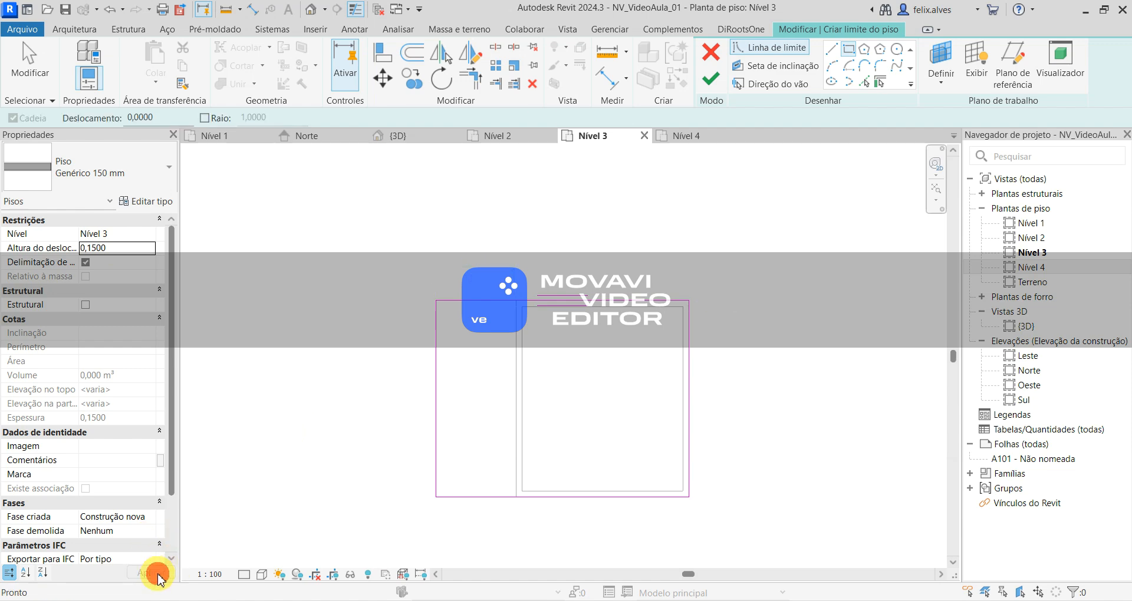
pyautogui.click(717, 77)
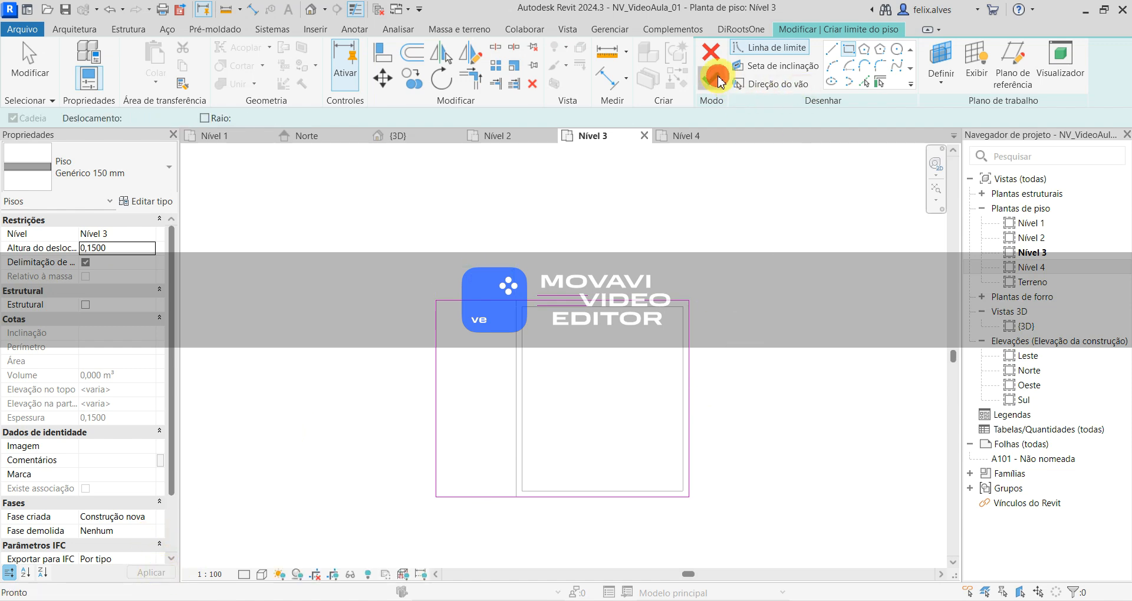
pyautogui.click(404, 136)
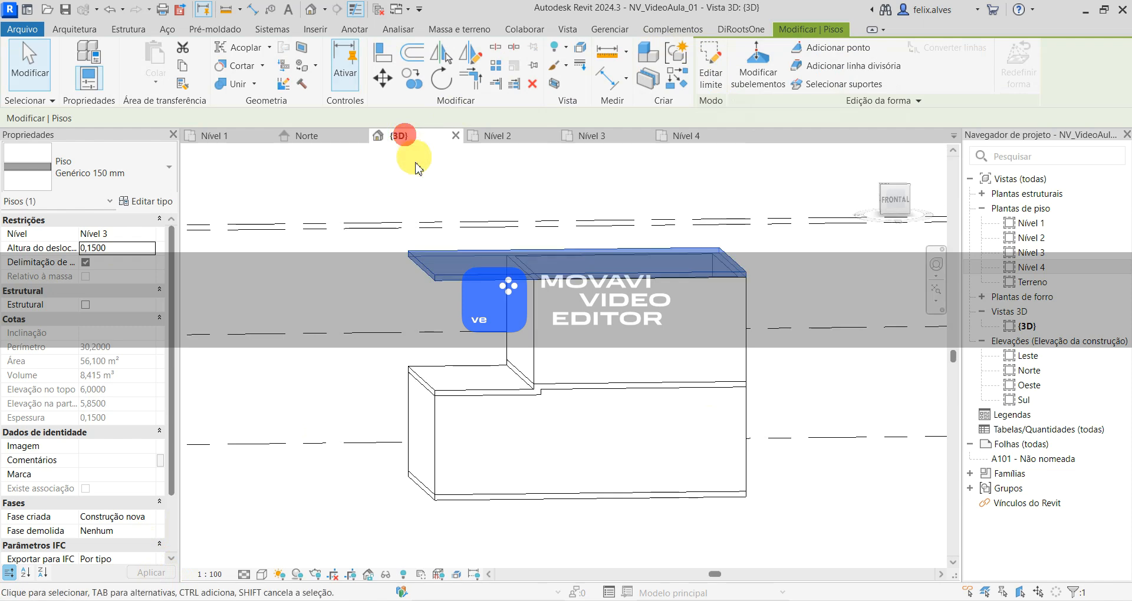
pyautogui.click(846, 273)
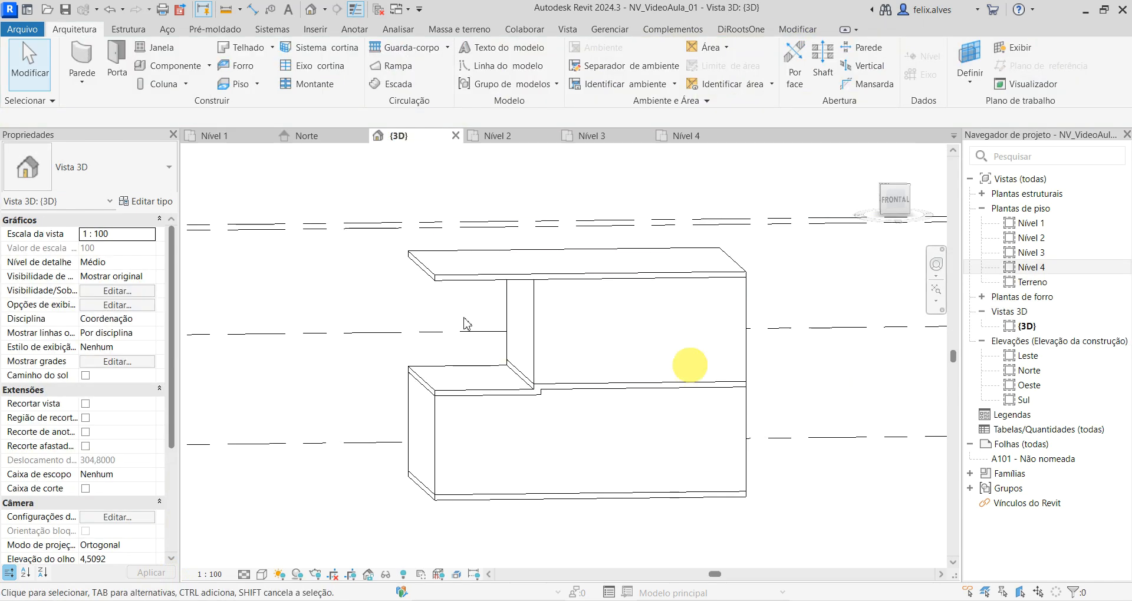
# - Set the top floor's height offset from Nível 3 to 0
pyautogui.click(472, 272)
pyautogui.click(131, 248)
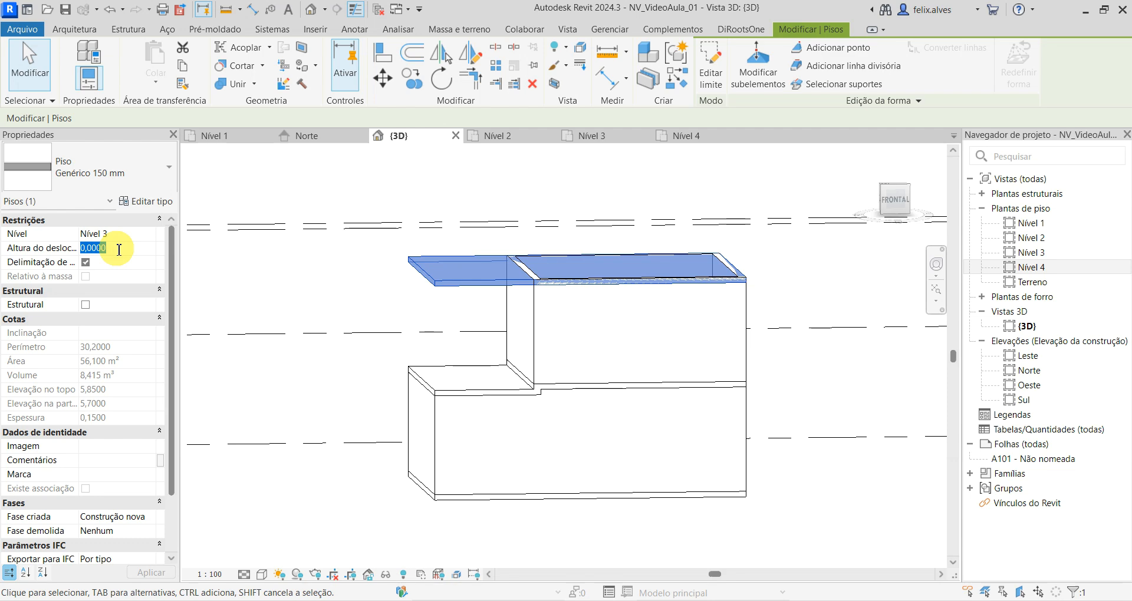
pyautogui.click(242, 273)
pyautogui.click(478, 287)
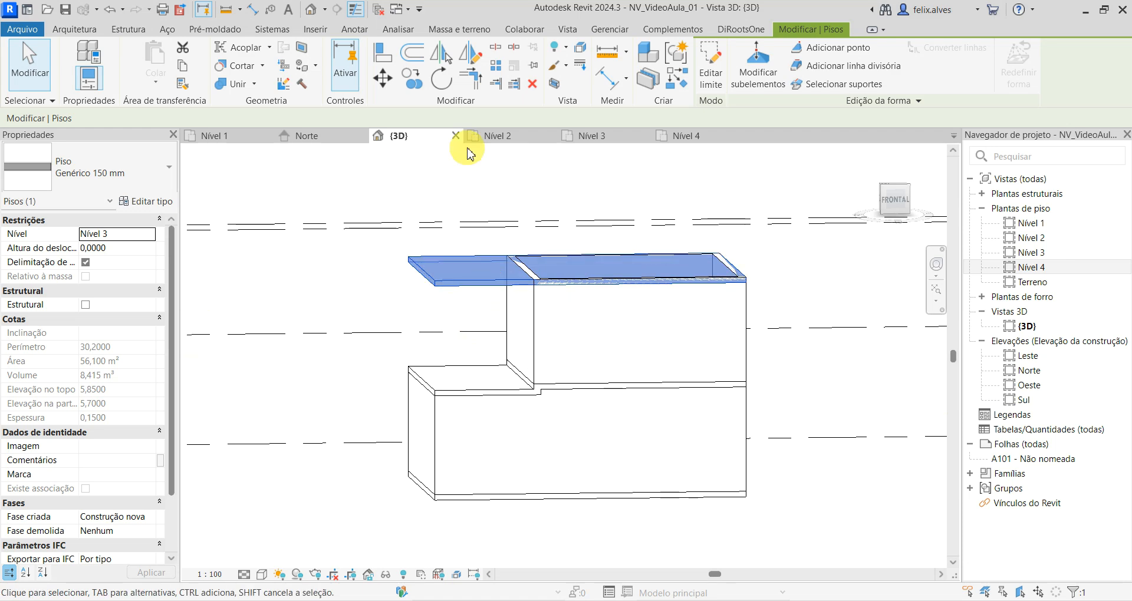
# - Examine the top floor's position relative to Nível 3, Nível 4 and the upper walls in the Norte elevation
pyautogui.click(332, 138)
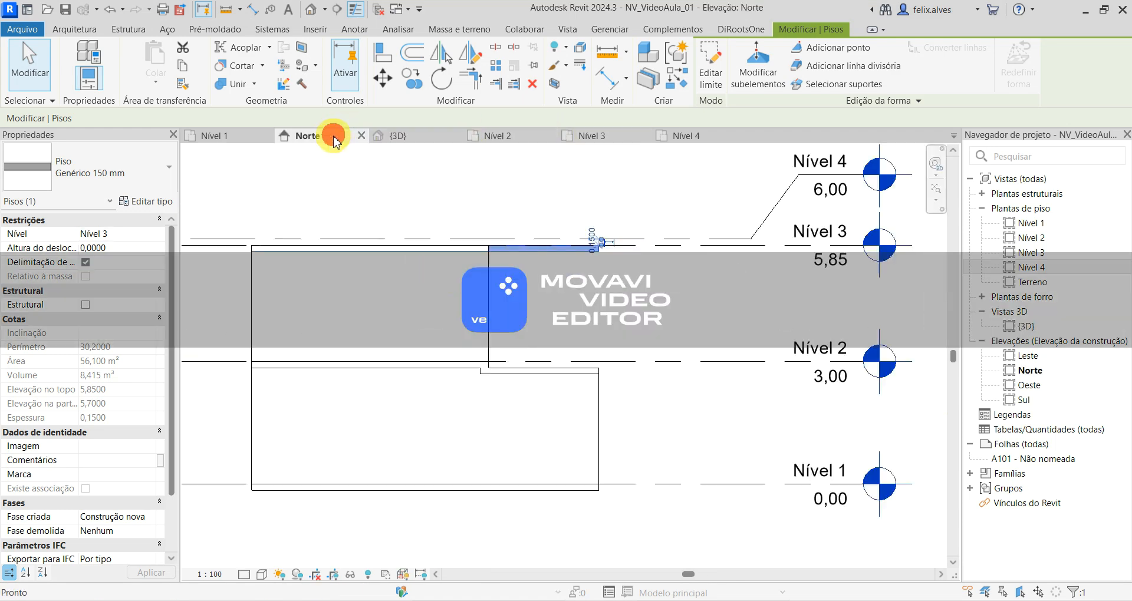
pyautogui.click(595, 281)
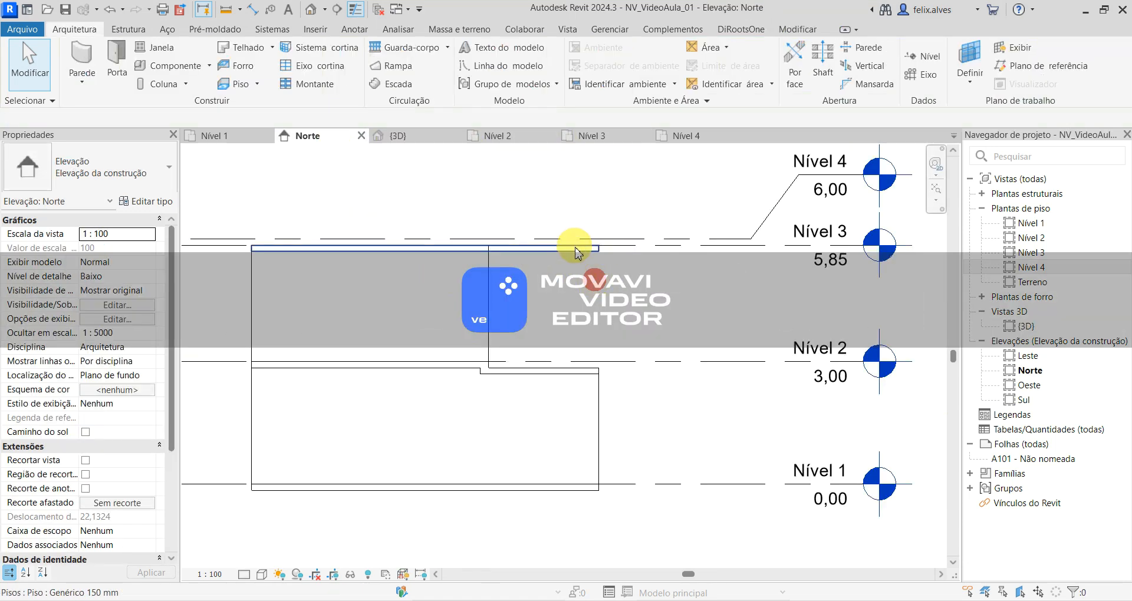
pyautogui.click(575, 250)
pyautogui.click(603, 244)
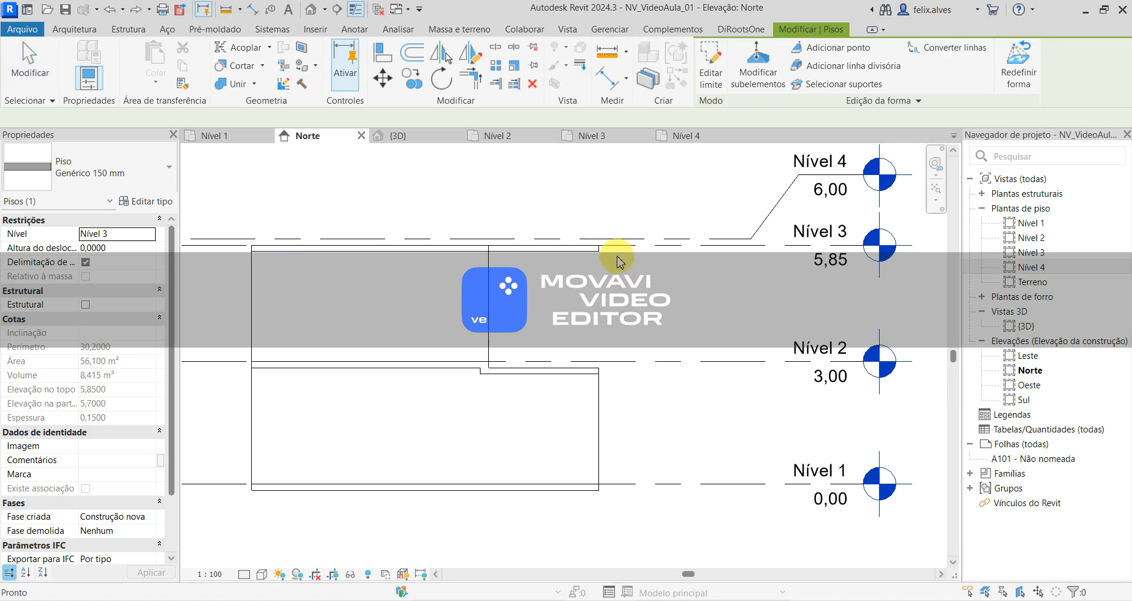
pyautogui.click(617, 260)
pyautogui.scroll(2, 606, 247)
pyautogui.click(587, 251)
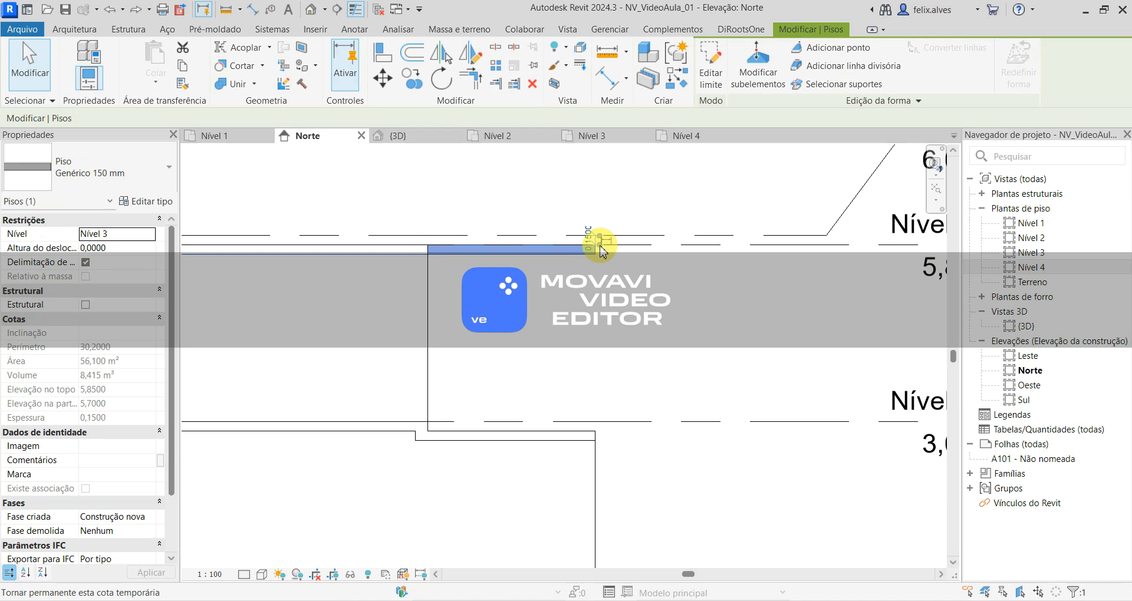
pyautogui.click(598, 244)
pyautogui.click(606, 282)
pyautogui.click(592, 248)
pyautogui.scroll(2, 601, 253)
pyautogui.scroll(3, 604, 247)
pyautogui.click(595, 230)
pyautogui.scroll(-7, 611, 341)
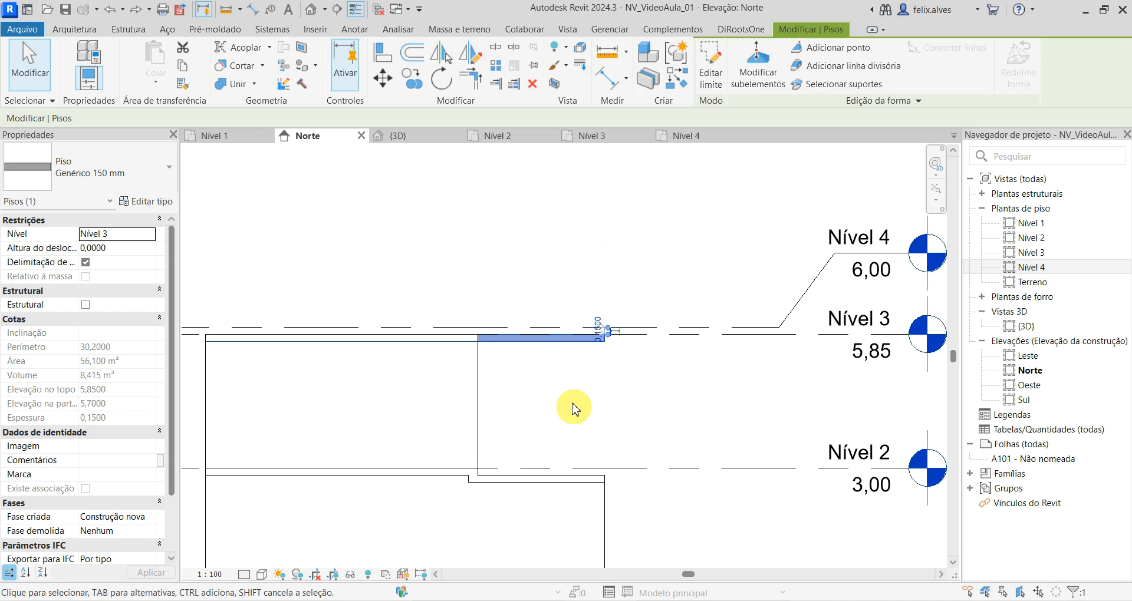
pyautogui.scroll(4, 598, 327)
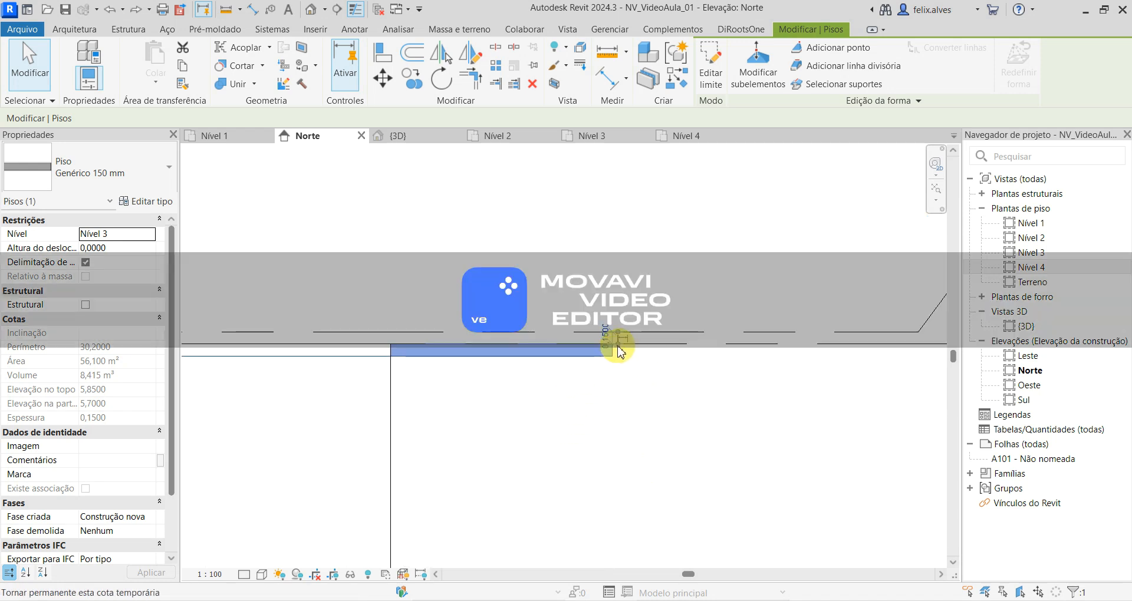
# - Try making the temporary dimension at the top floor's edge permanent, and undo it
pyautogui.scroll(2, 620, 348)
pyautogui.click(616, 345)
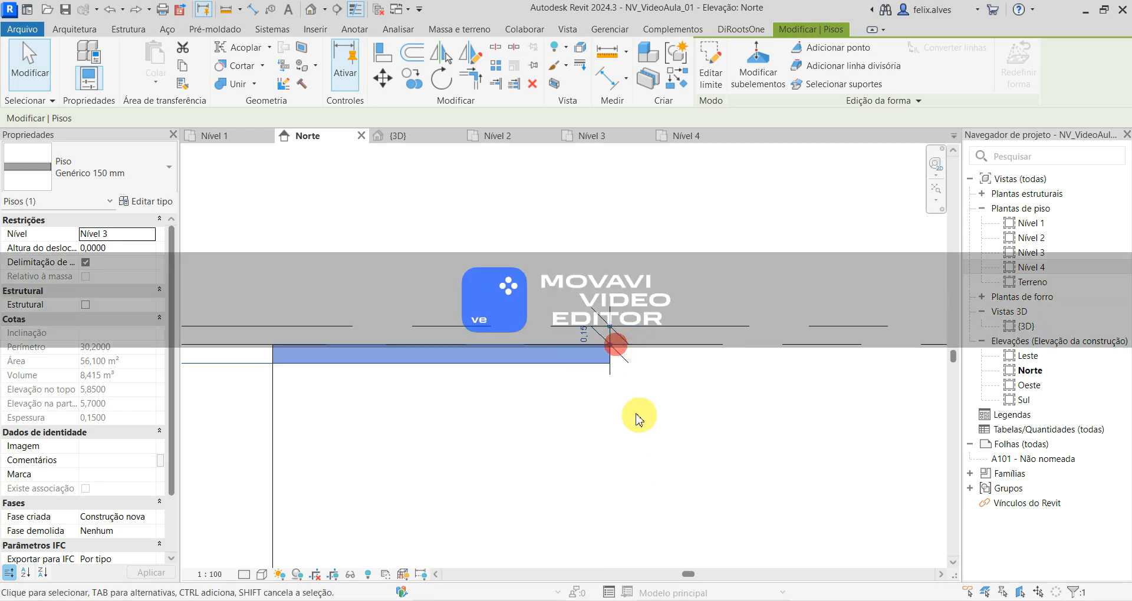
pyautogui.hotkey('ctrl', 'z')
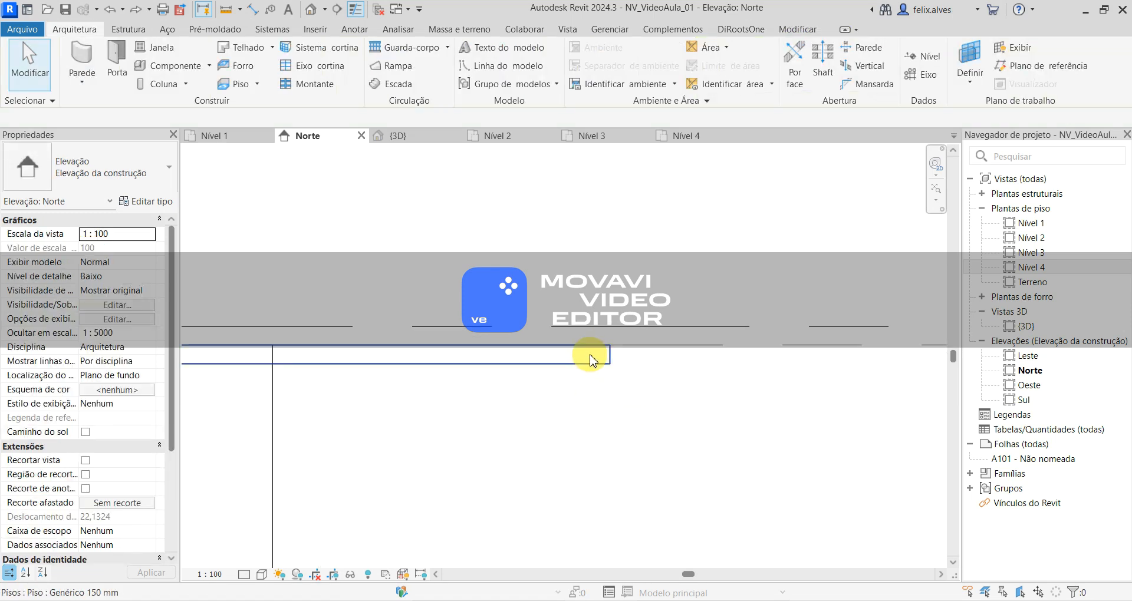
# - Change the top floor's reference level to Nível 4 in the Norte elevation
pyautogui.click(589, 355)
pyautogui.scroll(1, 622, 401)
pyautogui.scroll(-3, 630, 377)
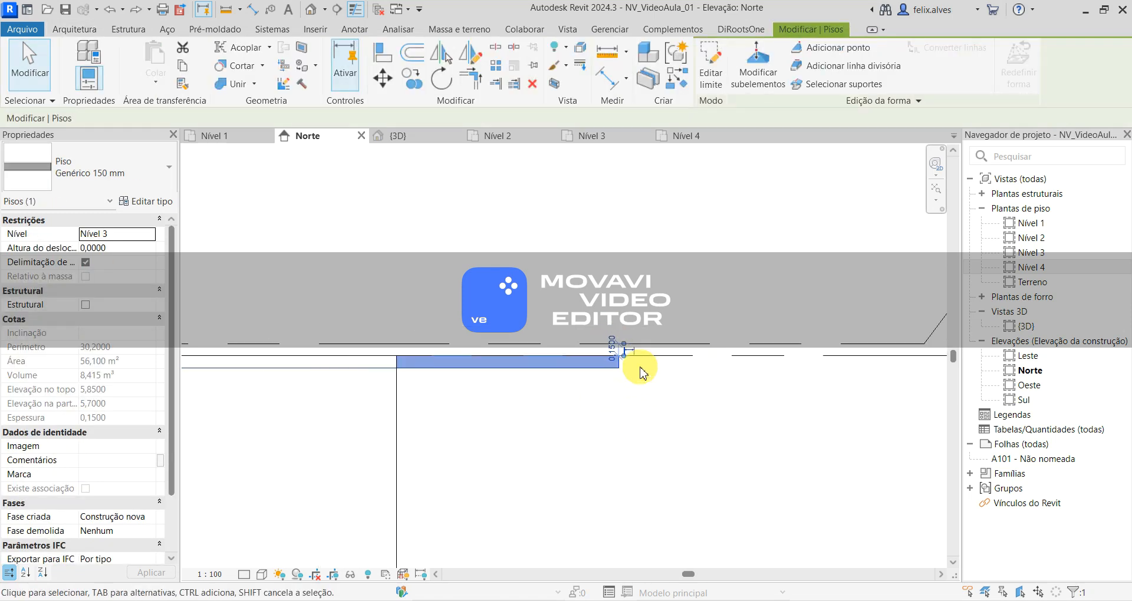
pyautogui.scroll(1, 619, 356)
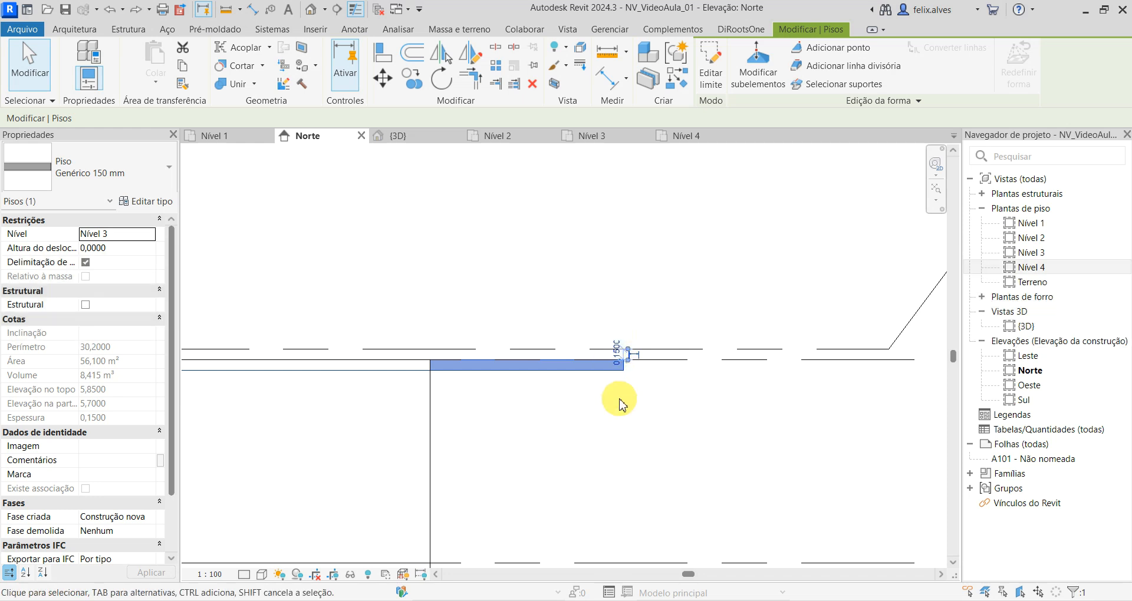
pyautogui.click(123, 233)
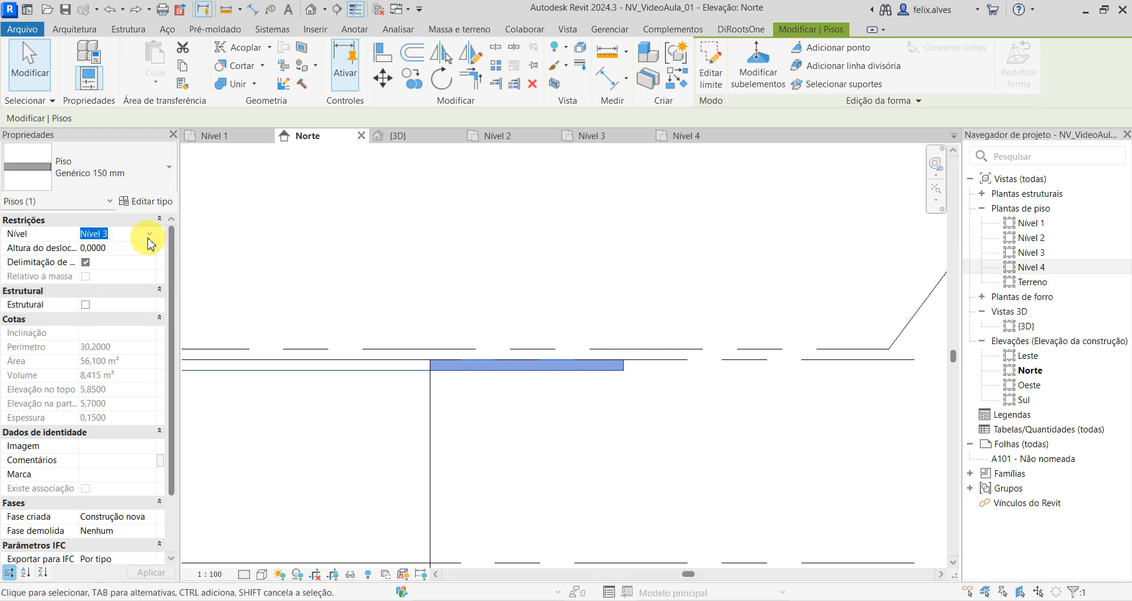
pyautogui.click(149, 234)
pyautogui.click(130, 284)
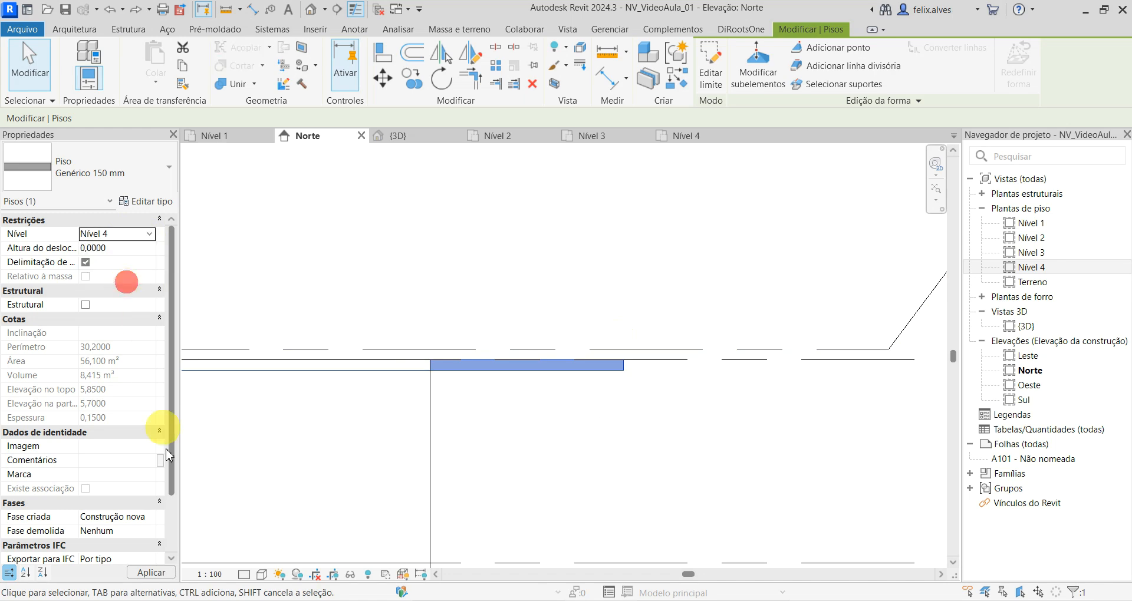
pyautogui.click(137, 575)
pyautogui.click(542, 298)
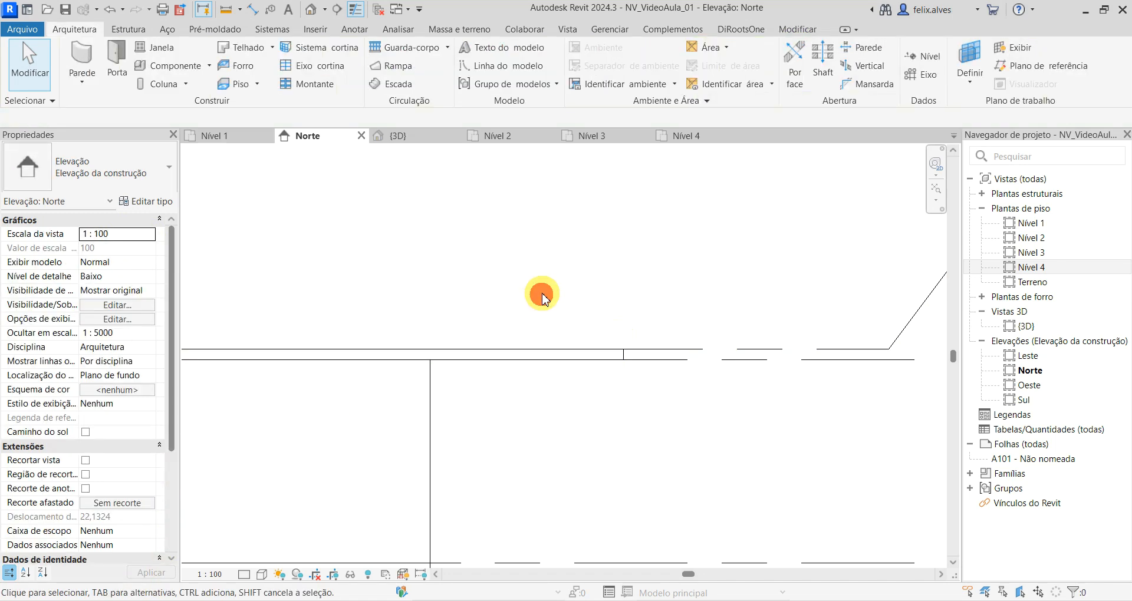
# - Set the top floor's height offset from Nível 4 to 3 m
pyautogui.click(589, 355)
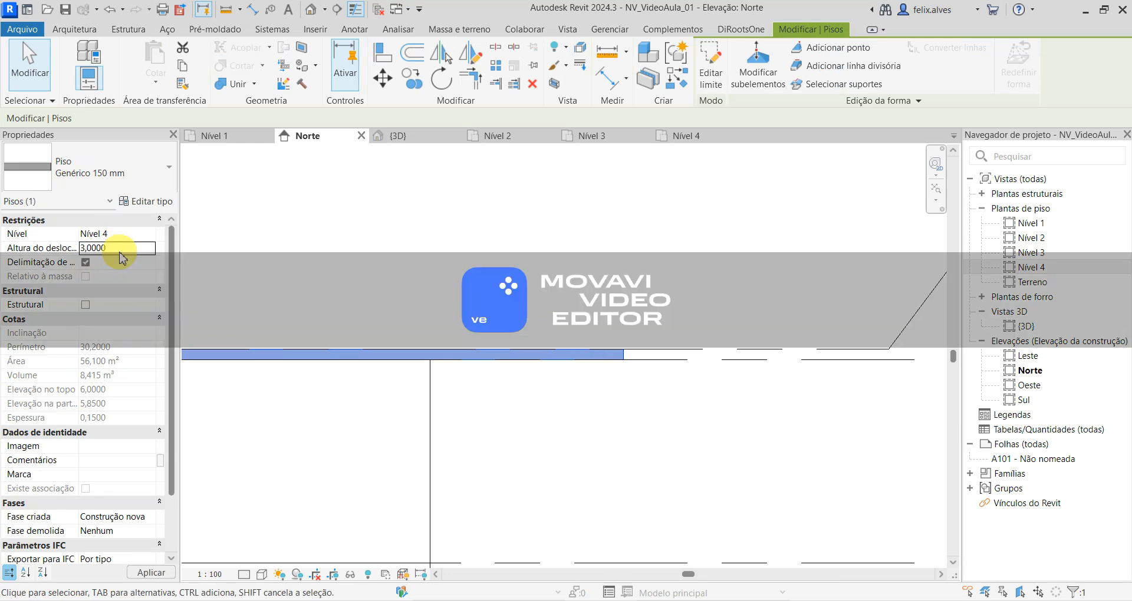
pyautogui.click(146, 574)
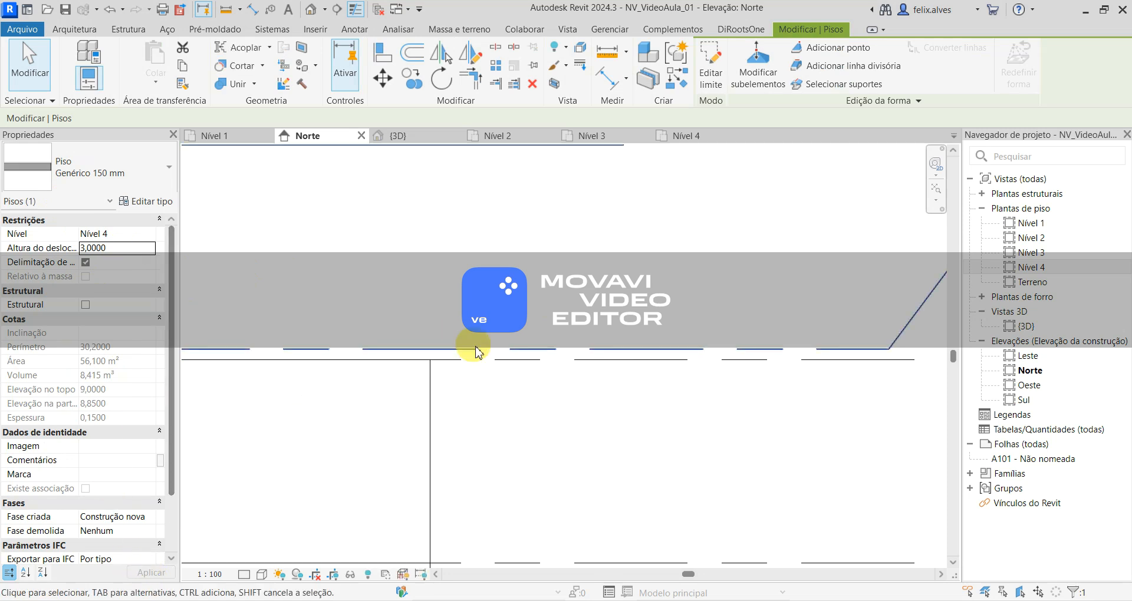
pyautogui.scroll(-3, 468, 341)
pyautogui.scroll(3, 392, 321)
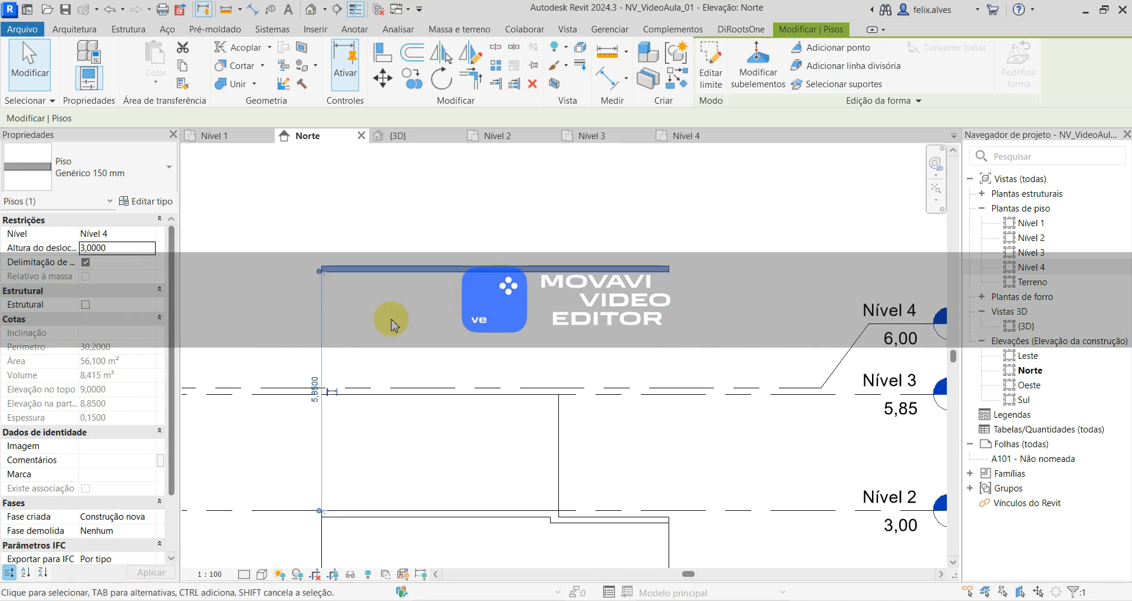
# - Change the raised top floor's reference level to Nível 2, keeping its 3 m height offset
pyautogui.click(106, 236)
pyautogui.click(150, 236)
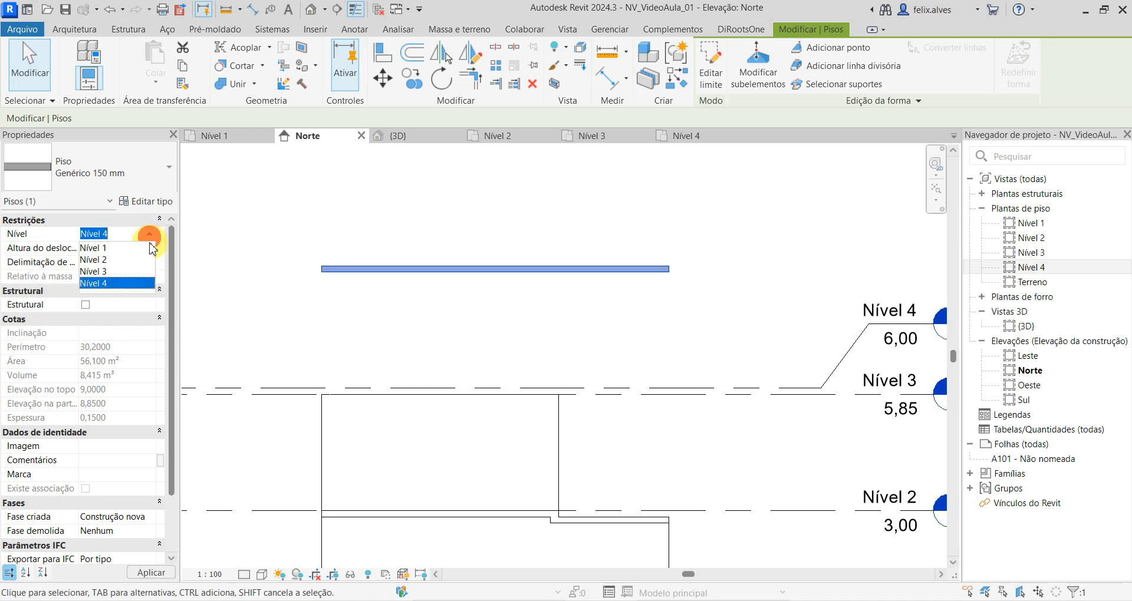
pyautogui.click(94, 260)
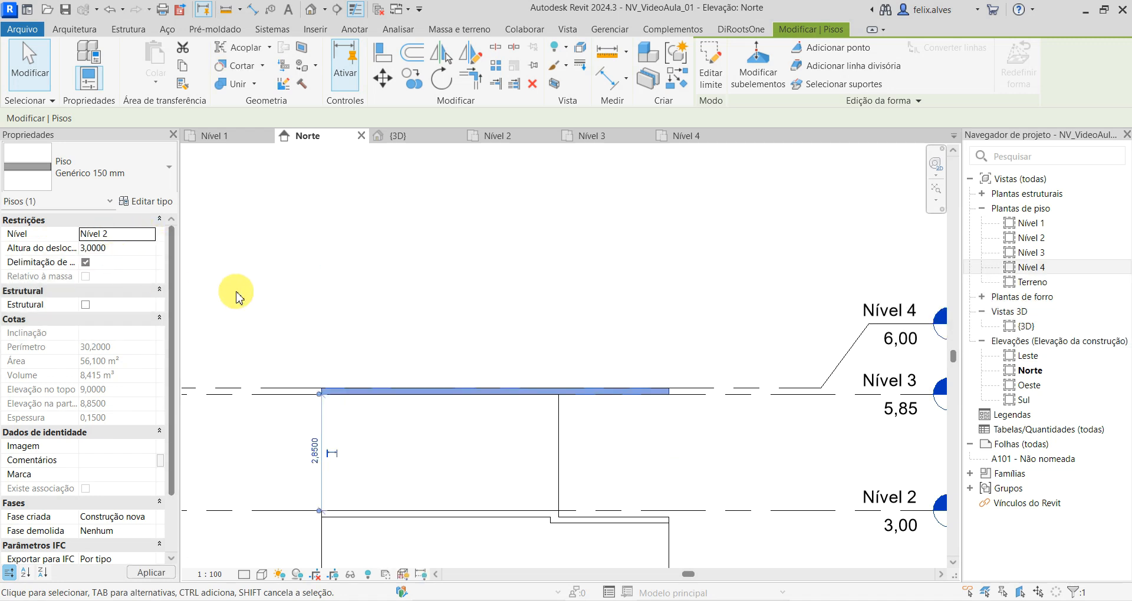
# - Try a height offset of 0 from Nível 2 on the top floor, accept the overlap warning, and undo the change
pyautogui.click(129, 248)
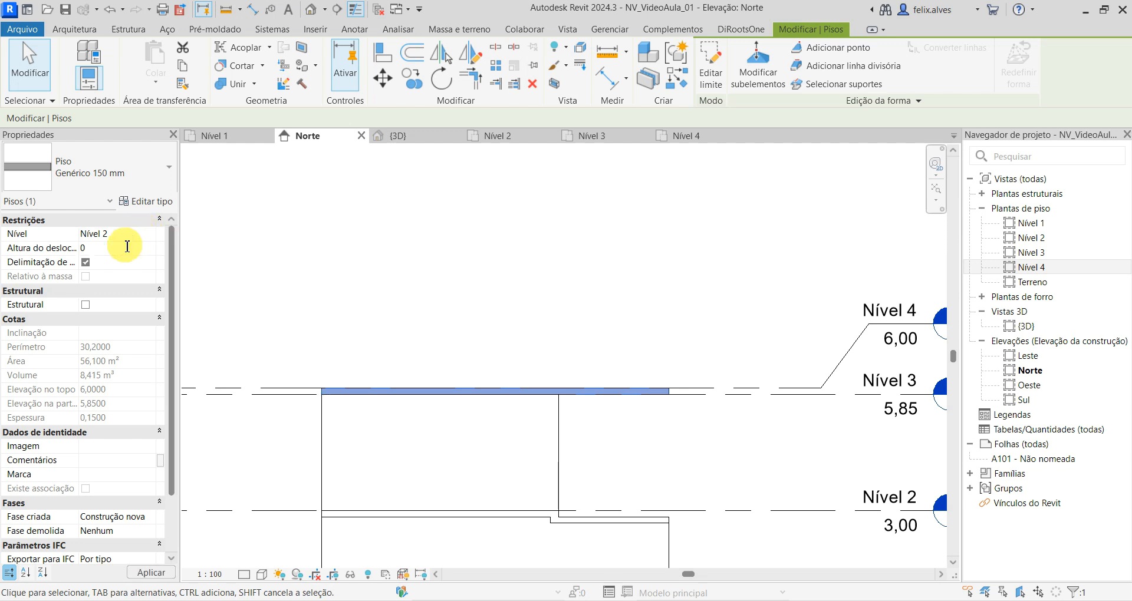
pyautogui.click(143, 234)
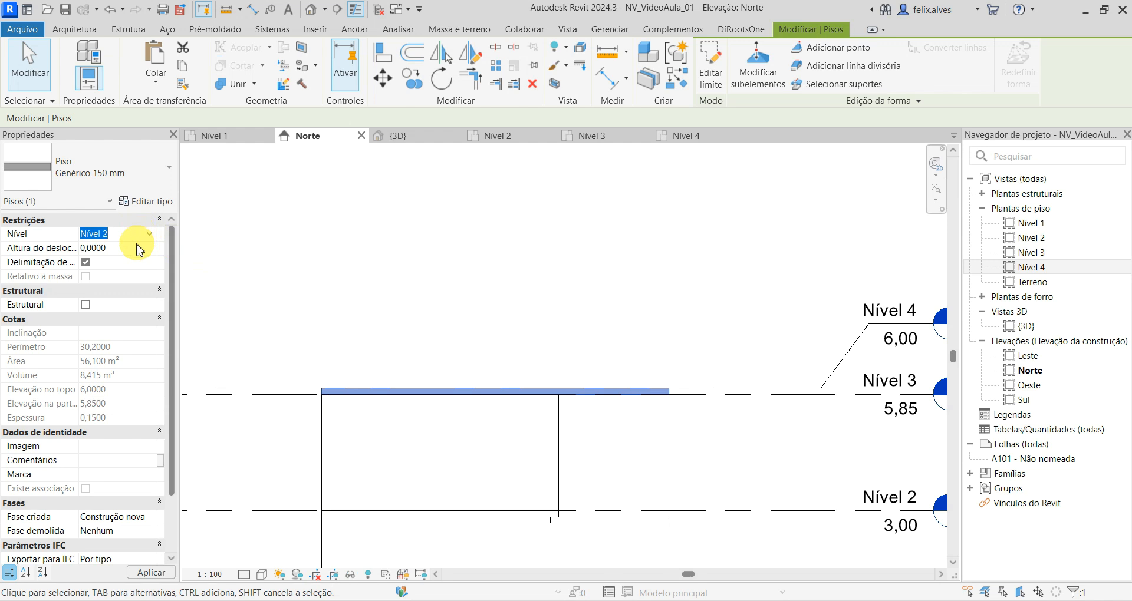
pyautogui.click(151, 573)
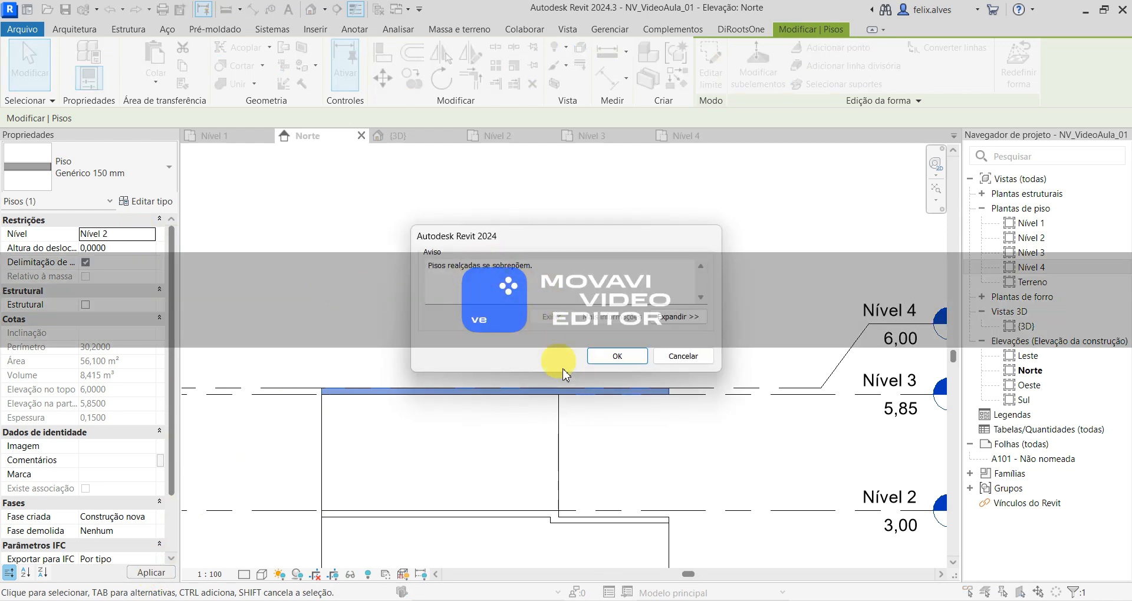
pyautogui.click(618, 365)
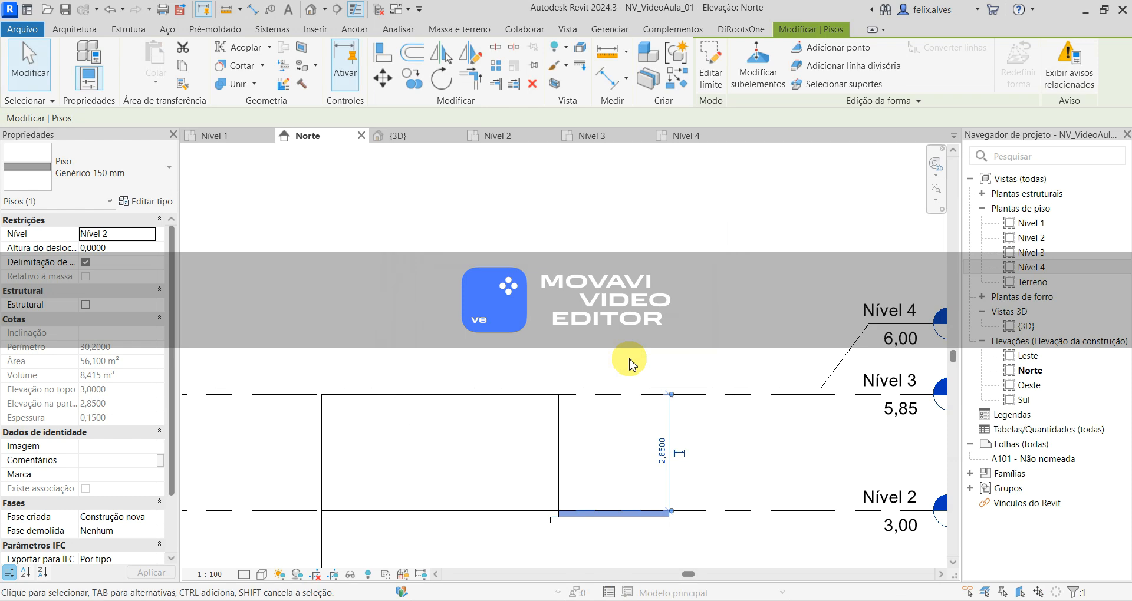
pyautogui.click(630, 363)
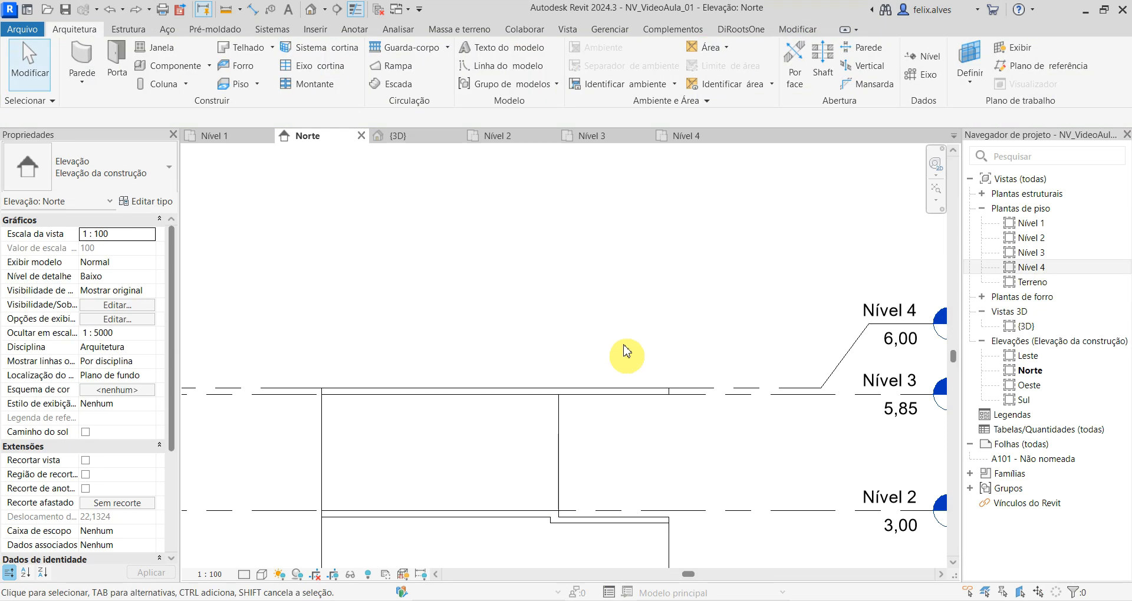
# - Switch from the Norte elevation to the {3D} view and examine the two-storey building with its top floor slab
pyautogui.scroll(-5, 630, 363)
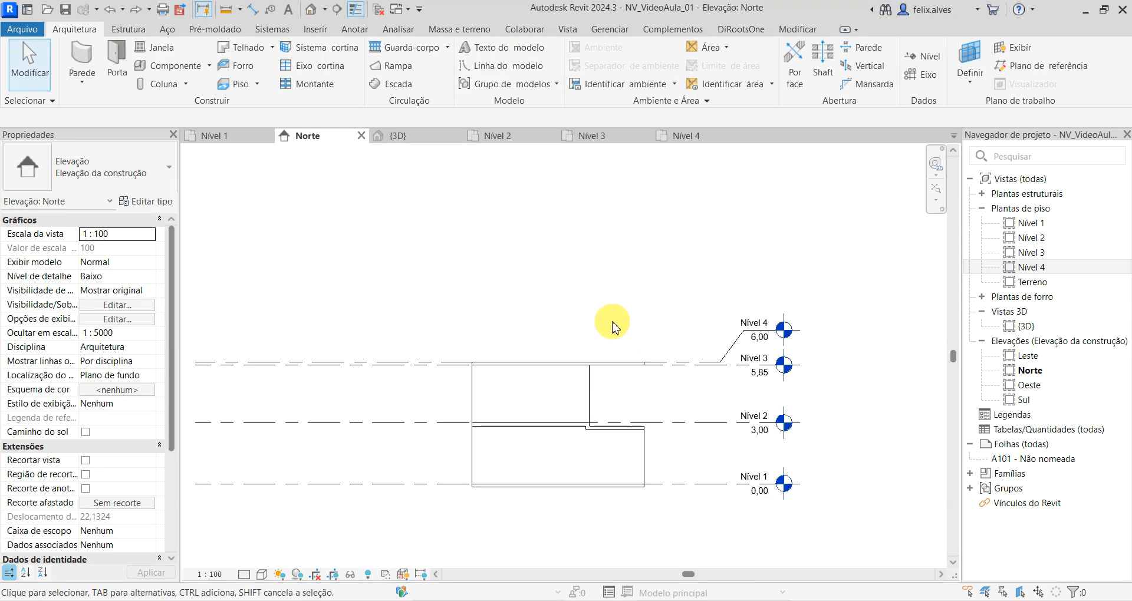
pyautogui.click(433, 142)
pyautogui.keyDown('shift'); pyautogui.moveTo(342, 348); pyautogui.dragTo(486, 339, button='middle'); pyautogui.keyUp('shift')
pyautogui.scroll(1, 441, 408)
pyautogui.scroll(1, 477, 398)
pyautogui.keyDown('shift'); pyautogui.moveTo(774, 330); pyautogui.dragTo(715, 412, button='middle'); pyautogui.keyUp('shift')
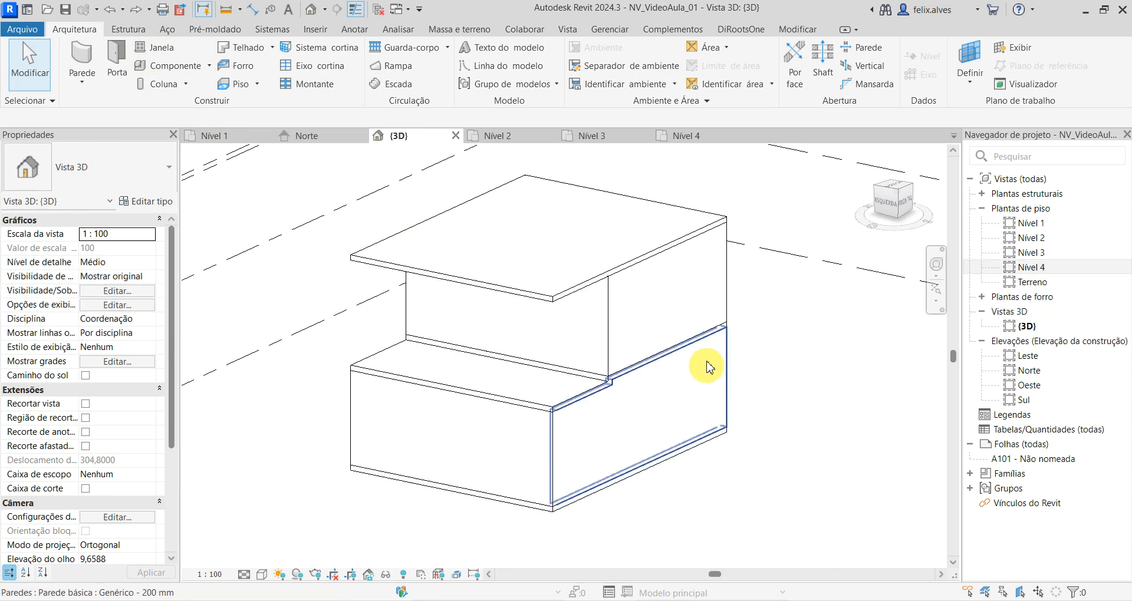
# - Start the Window (Janela) command and review the available window families and sizes, keeping M_Fixo 0406 x 0610mm selected
pyautogui.click(173, 53)
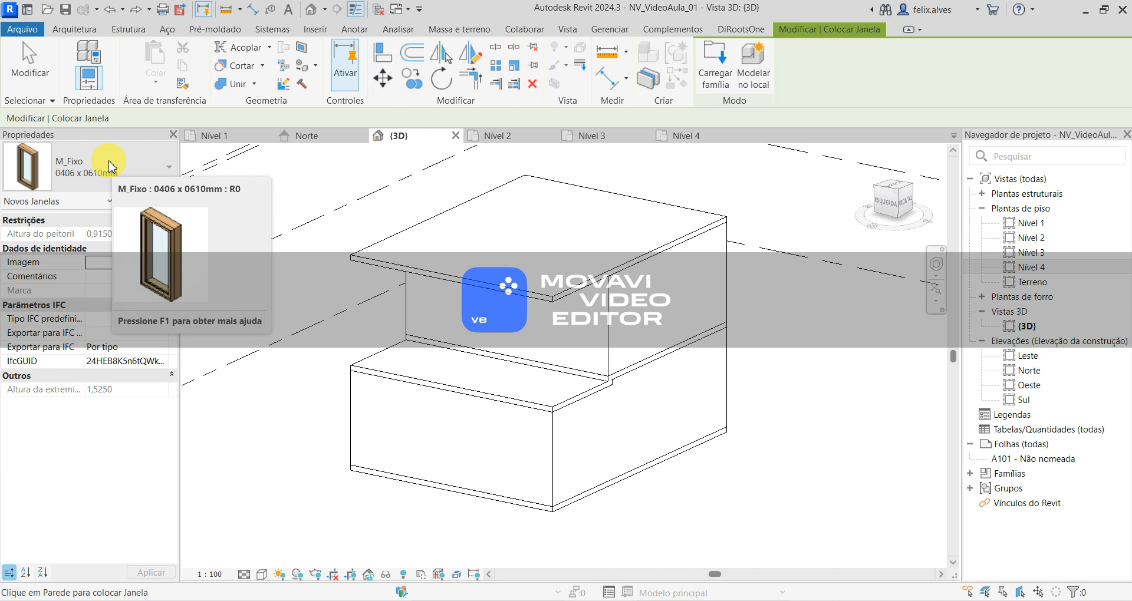
pyautogui.click(109, 166)
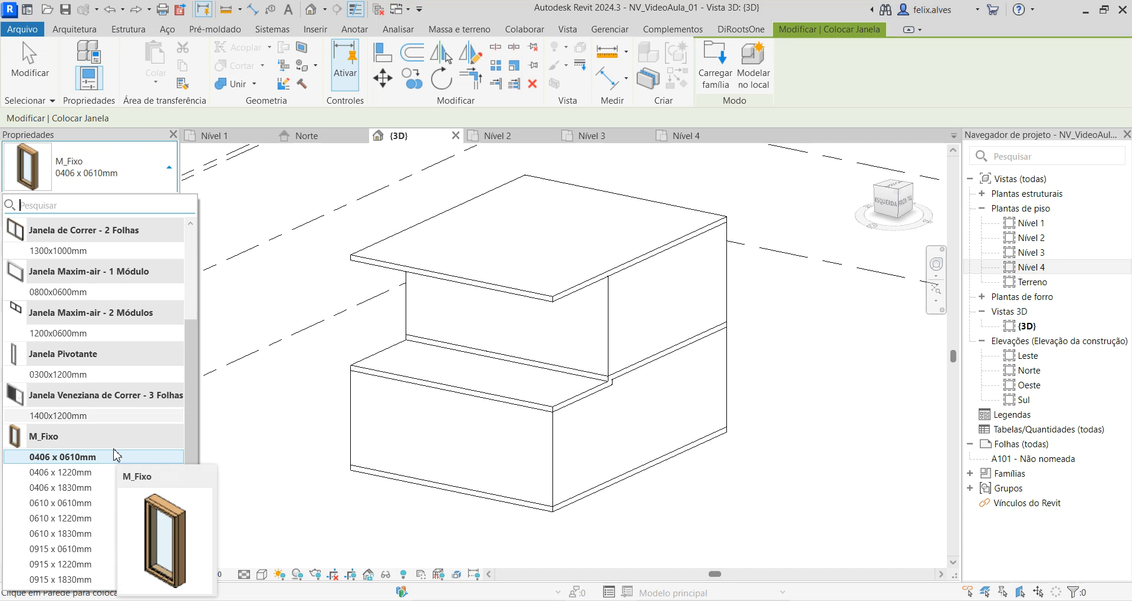
pyautogui.click(90, 168)
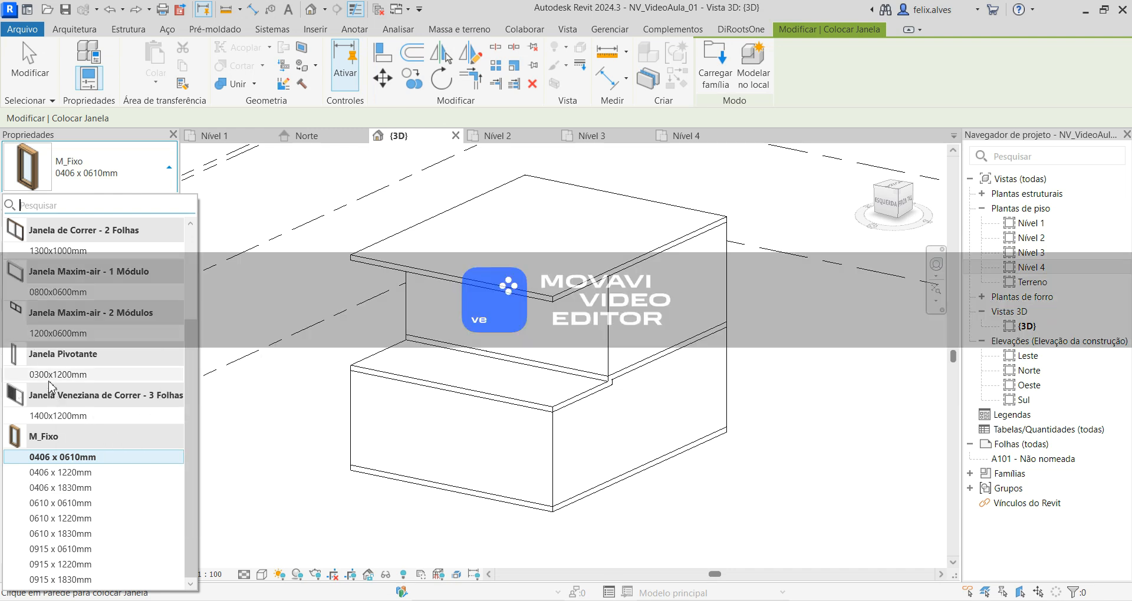
pyautogui.moveTo(44, 376)
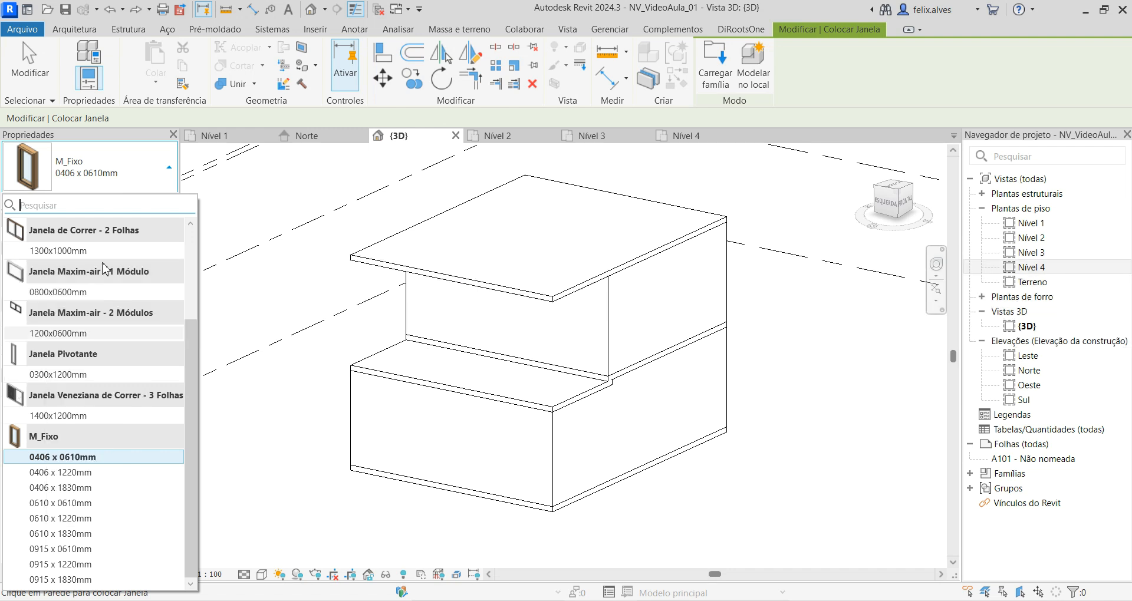
pyautogui.click(124, 135)
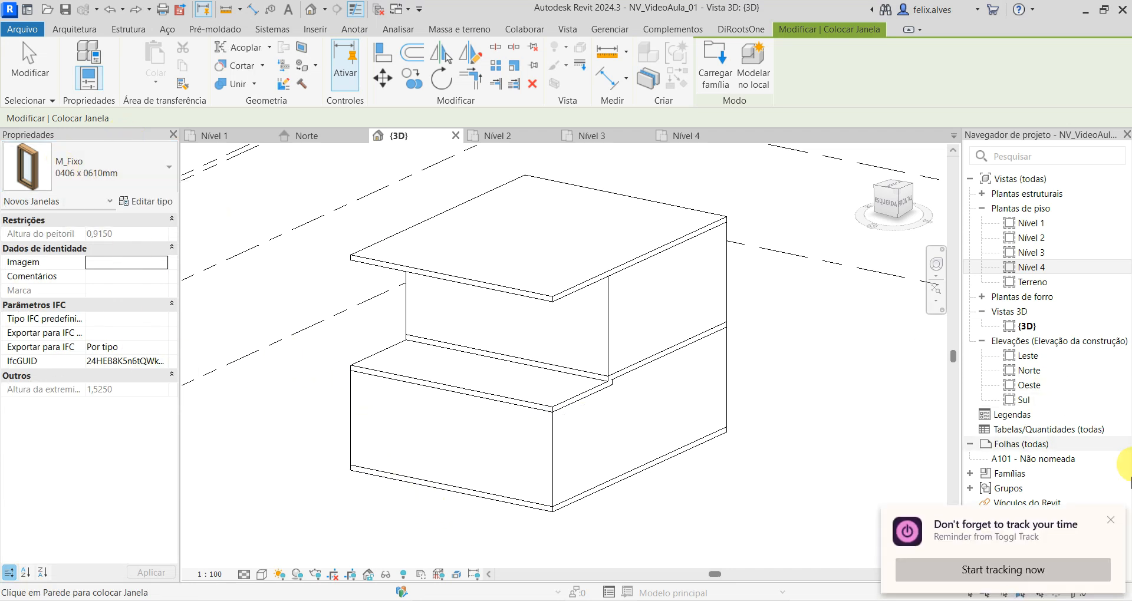
pyautogui.click(1110, 521)
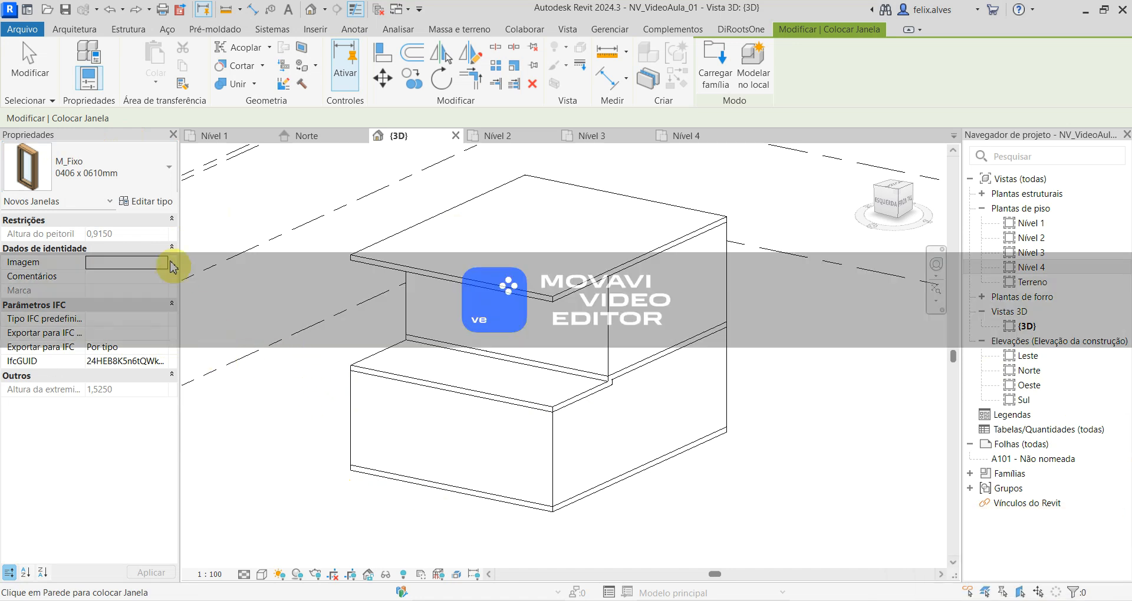
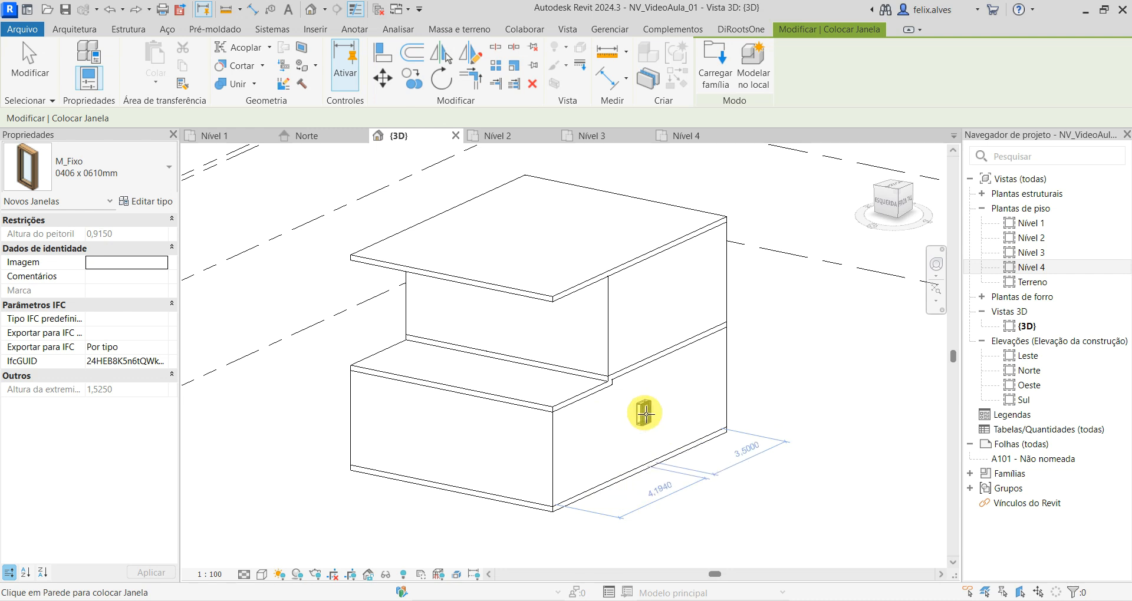
# - Place four M_Fixo 0406 x 0610mm windows at different spots on the long ground-floor wall in the {3D} view and end the command
pyautogui.click(678, 404)
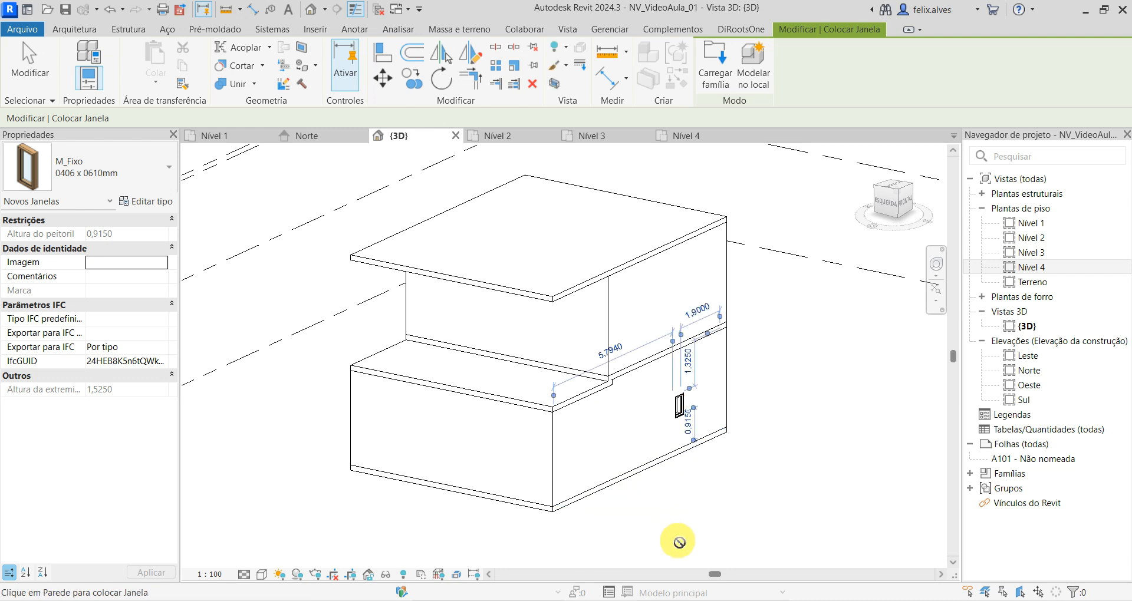
pyautogui.scroll(5, 698, 451)
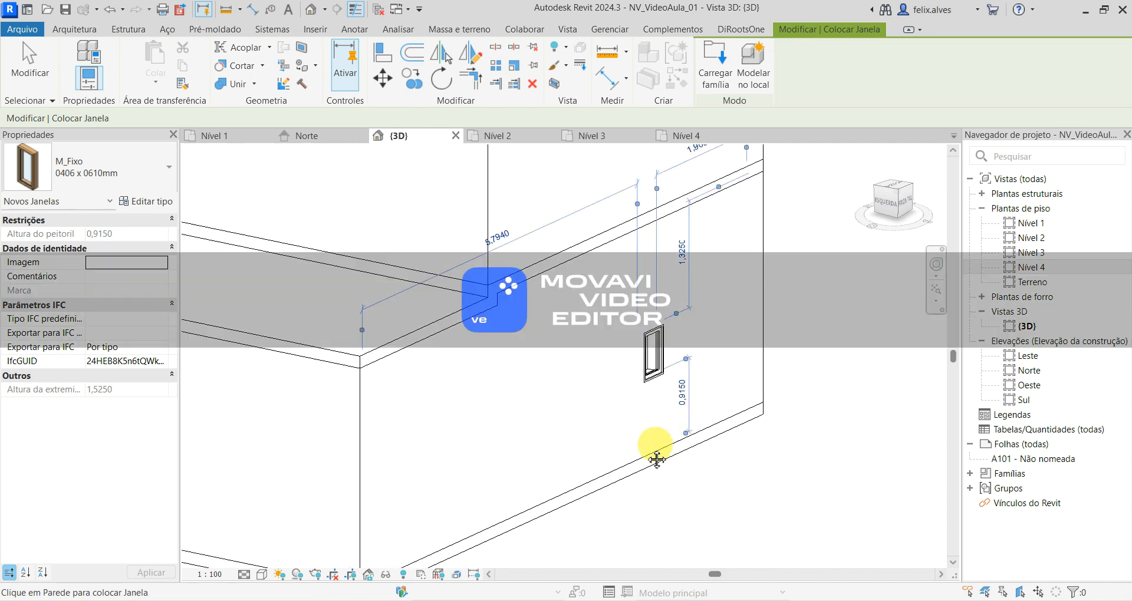
pyautogui.moveTo(502, 538); pyautogui.dragTo(562, 527, button='middle')
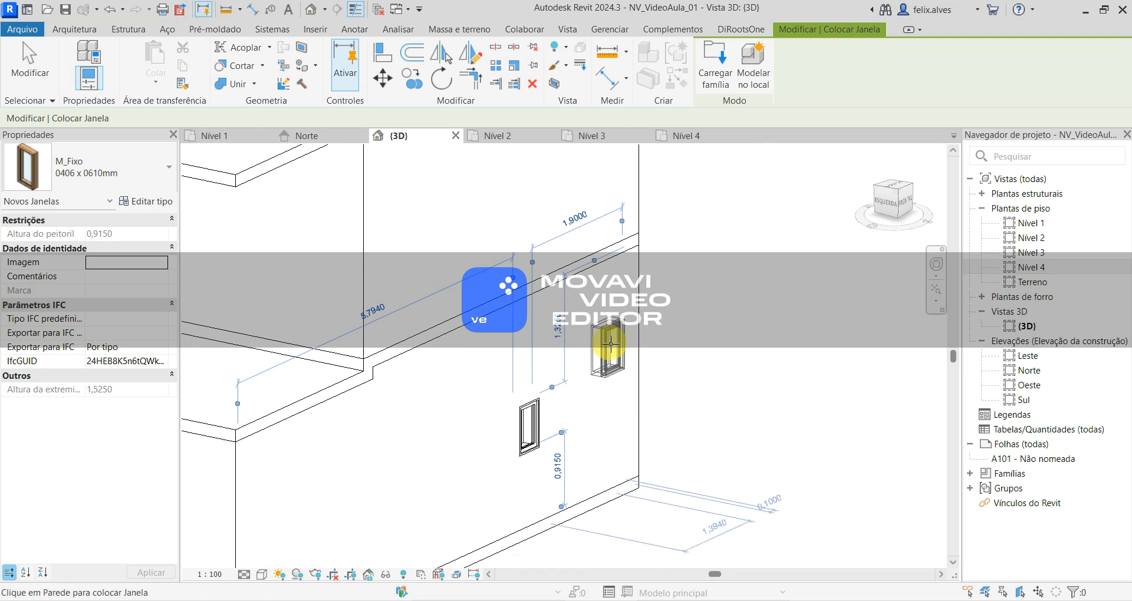
pyautogui.click(413, 451)
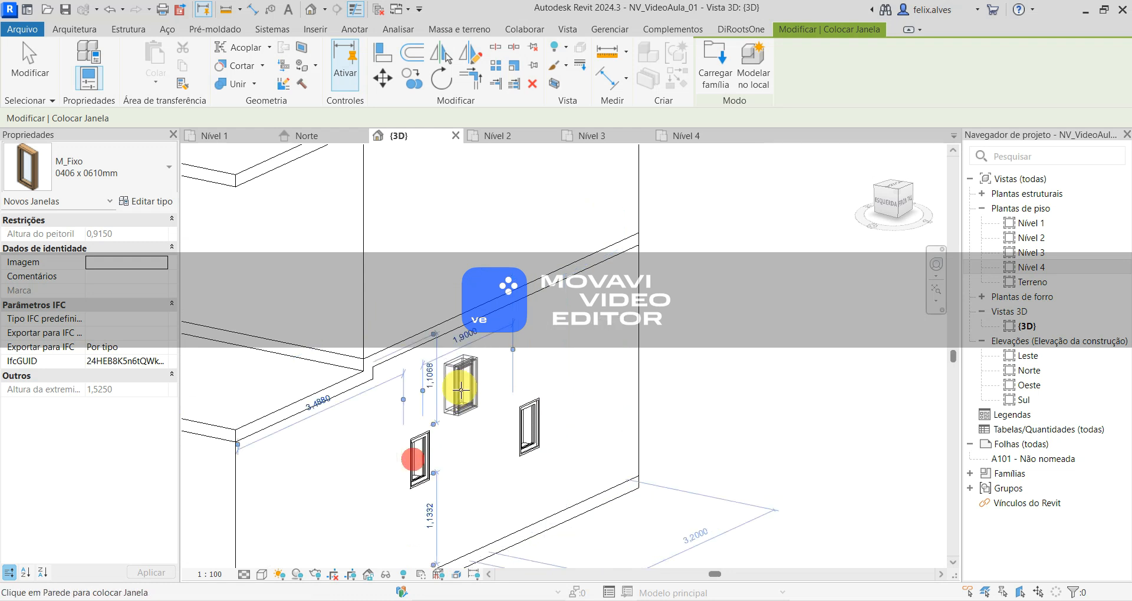
pyautogui.click(457, 393)
pyautogui.click(499, 497)
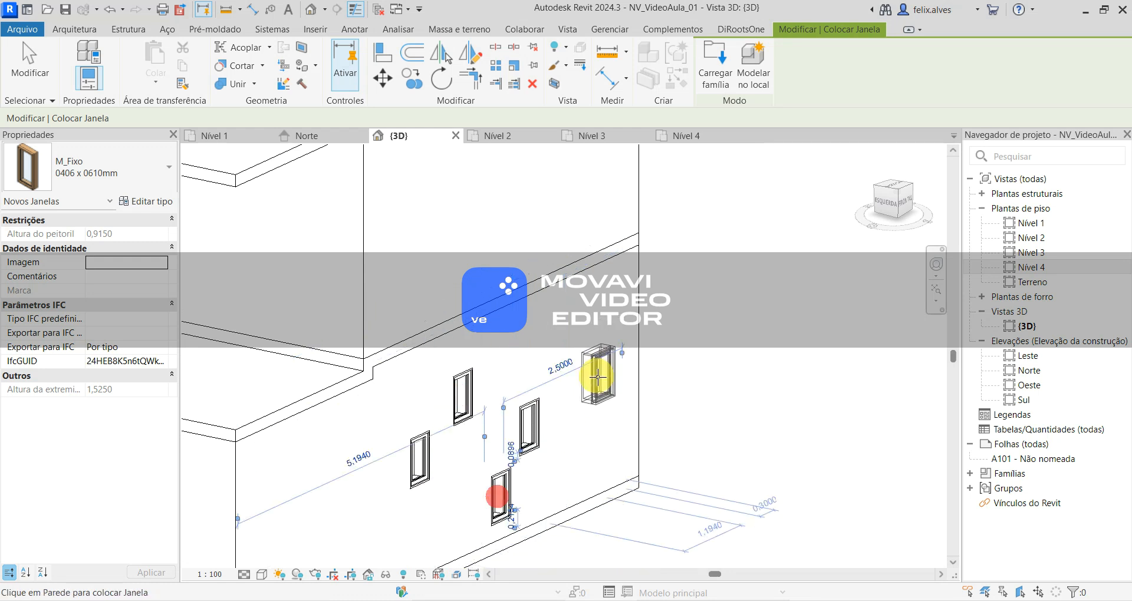
pyautogui.press('Escape')
pyautogui.press('Escape')
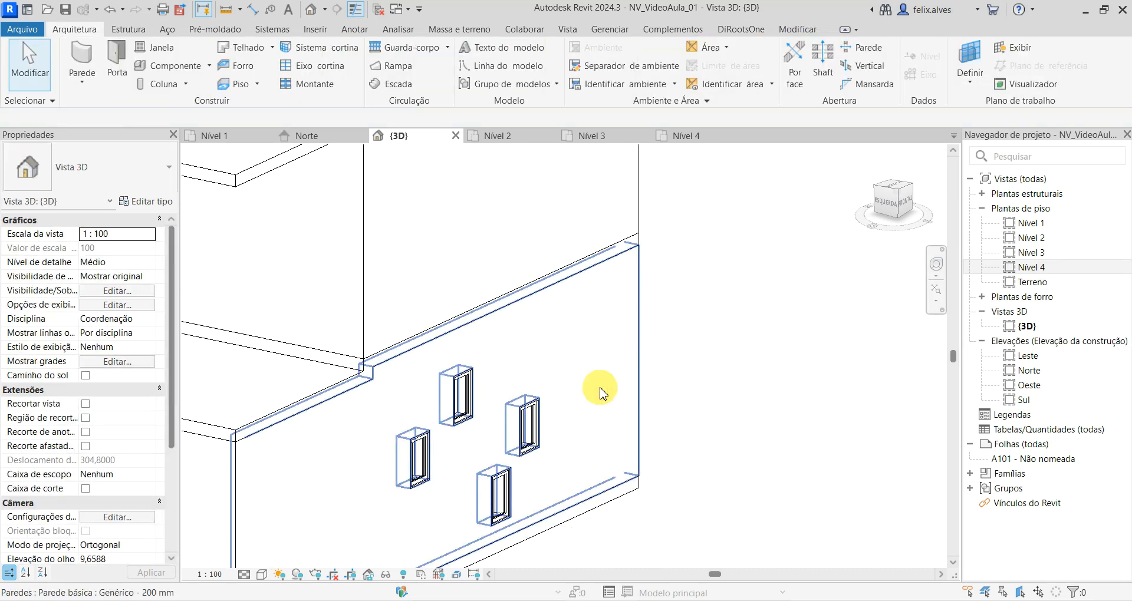
# - Set the distance from the window nearest the wall's end to the corner to 0
pyautogui.click(538, 443)
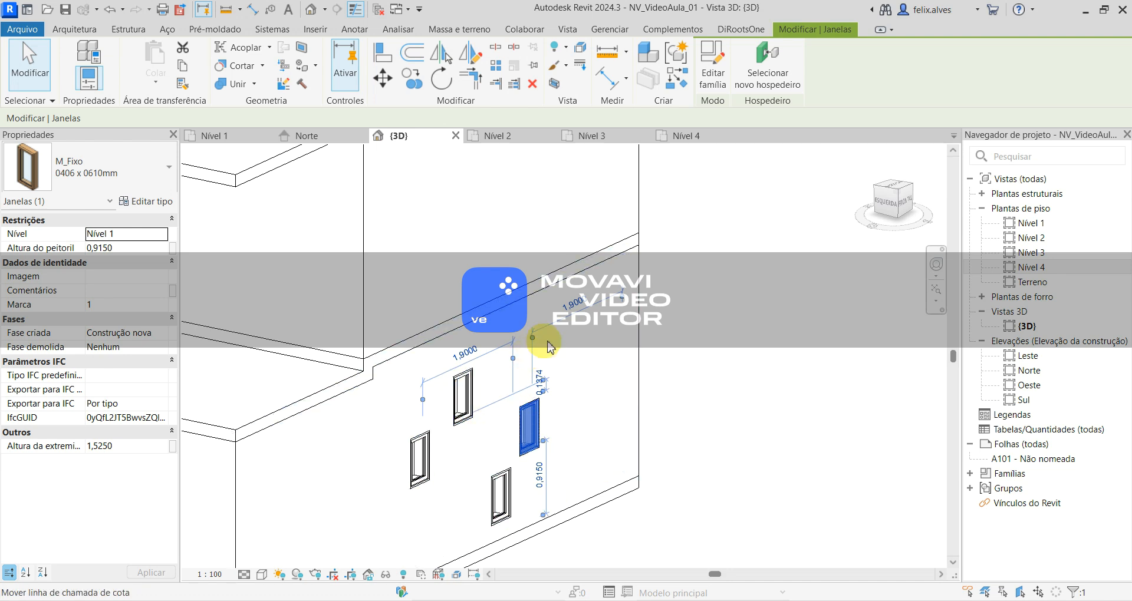
pyautogui.click(584, 299)
pyautogui.write('0')
pyautogui.press('Return')
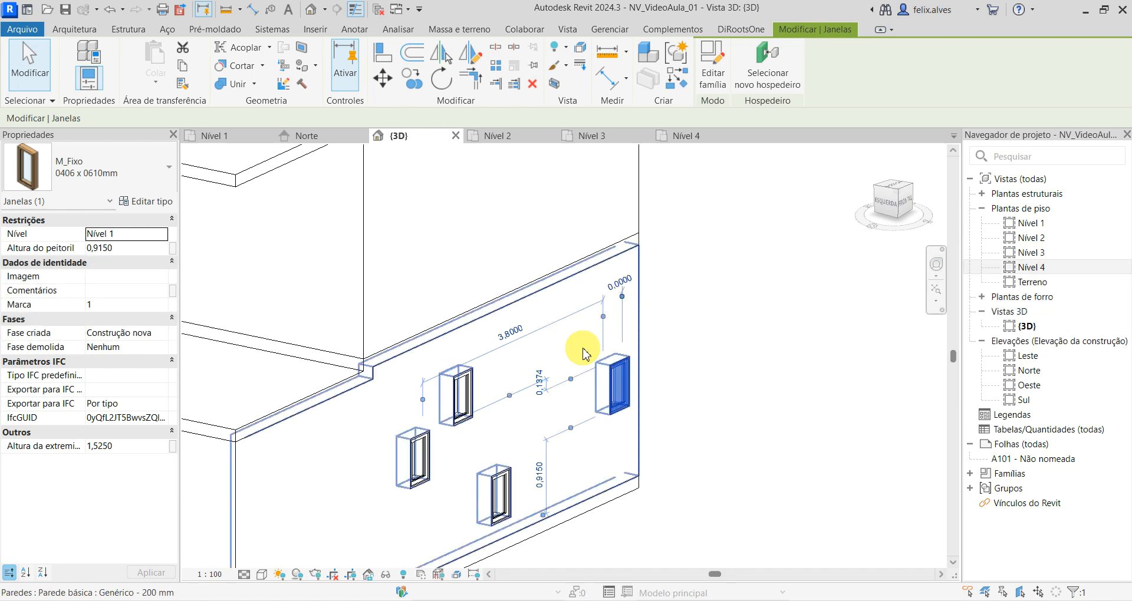
pyautogui.click(583, 352)
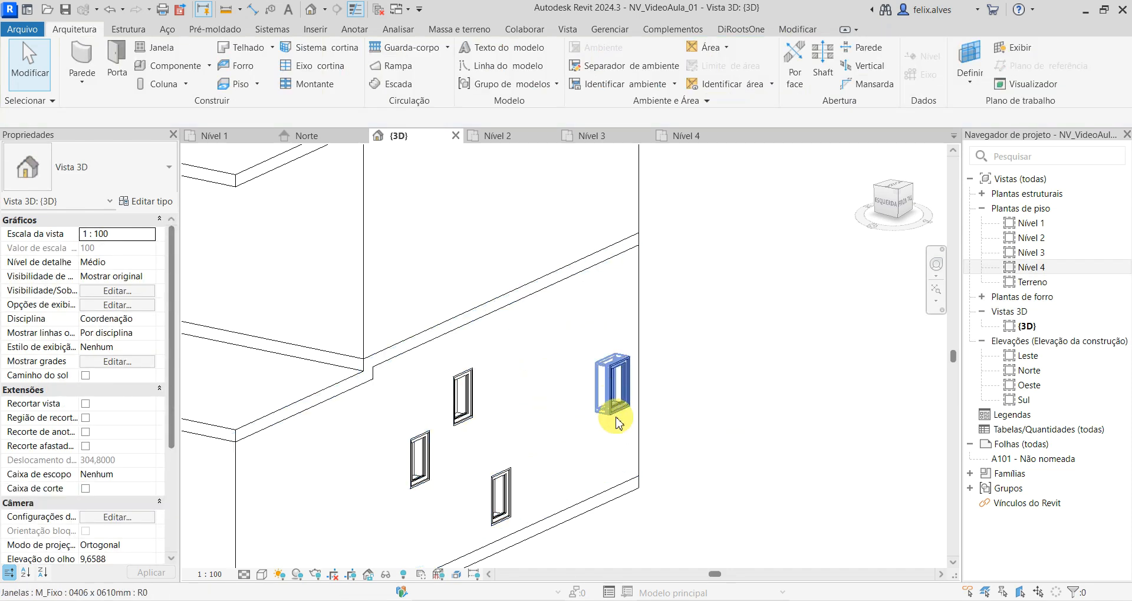
# - Set the height of the window at the wall's corner above the floor to 0.1 m using its temporary dimension
pyautogui.click(613, 403)
pyautogui.click(630, 429)
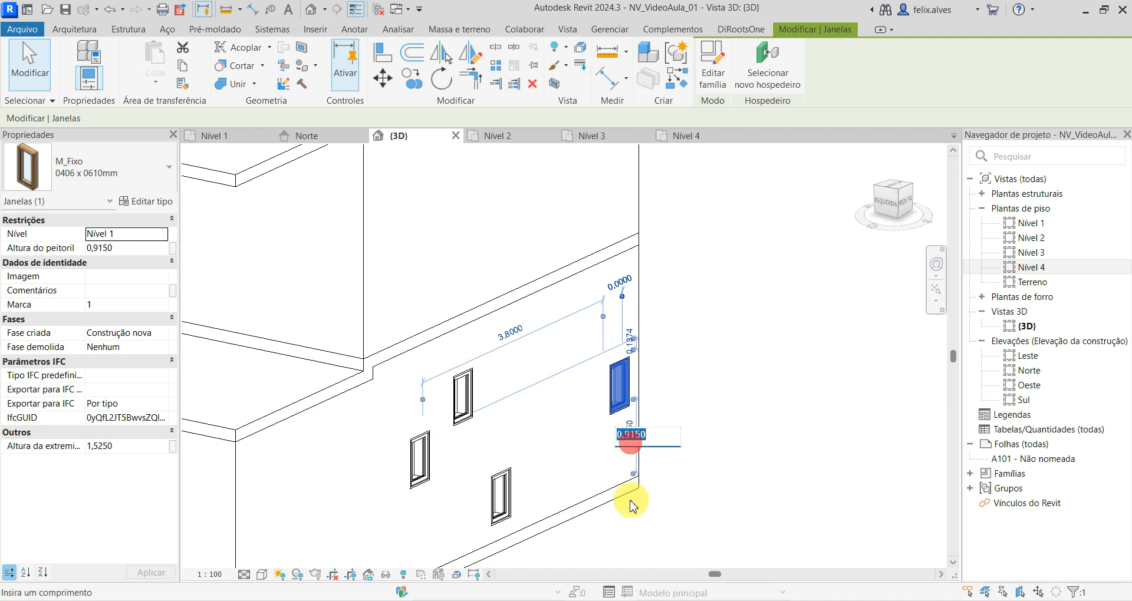
pyautogui.write('3')
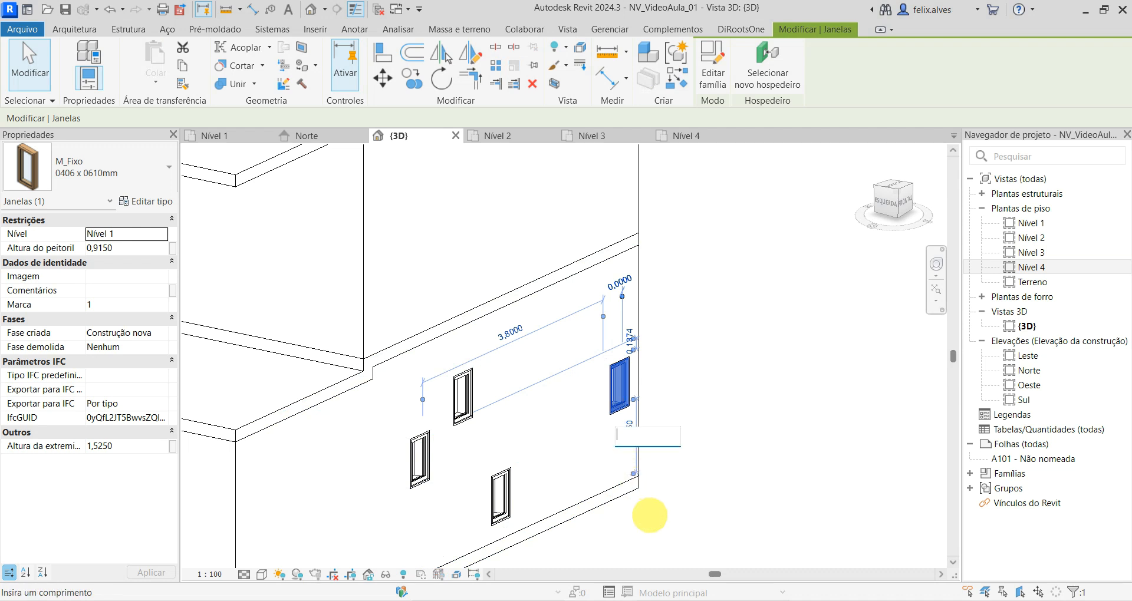
pyautogui.write('1')
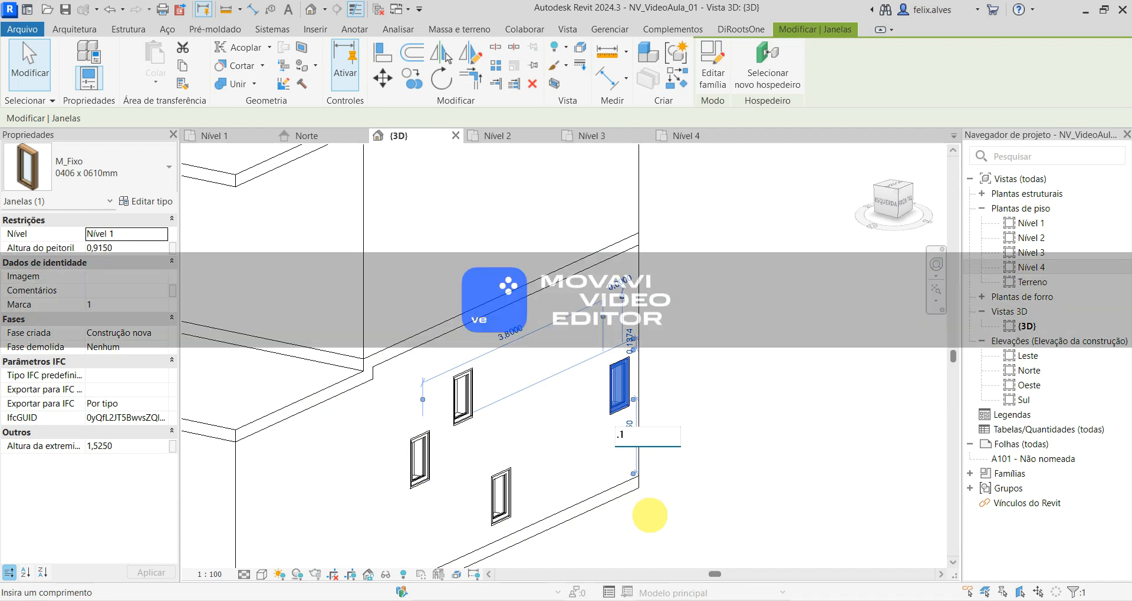
pyautogui.press('Return')
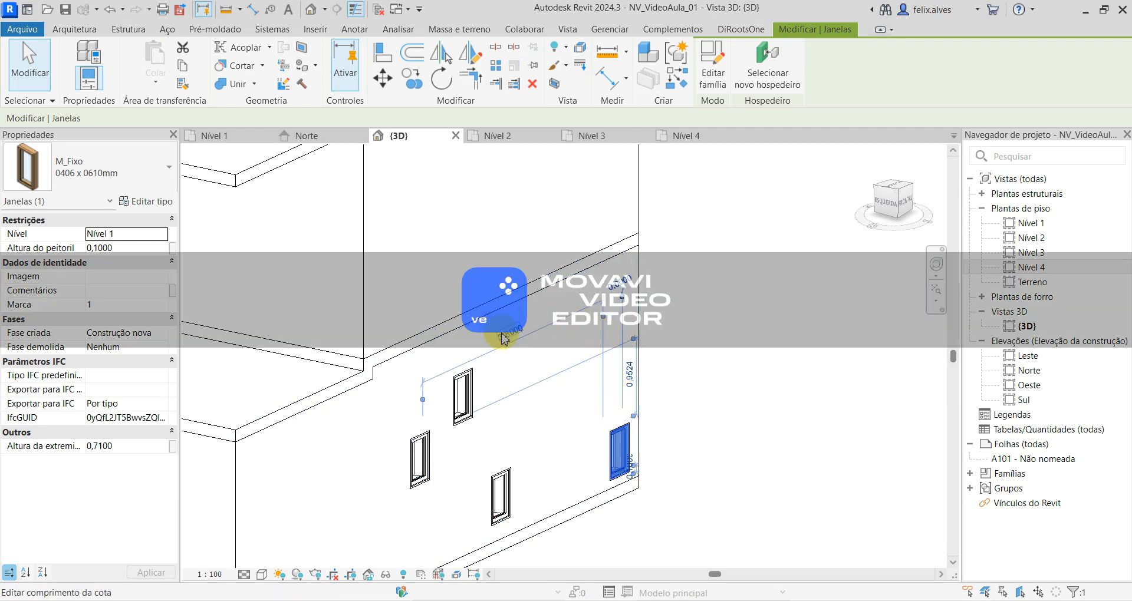
pyautogui.click(729, 405)
# - Set the corner window's sill height above Nível 1 to 1 m
pyautogui.click(616, 458)
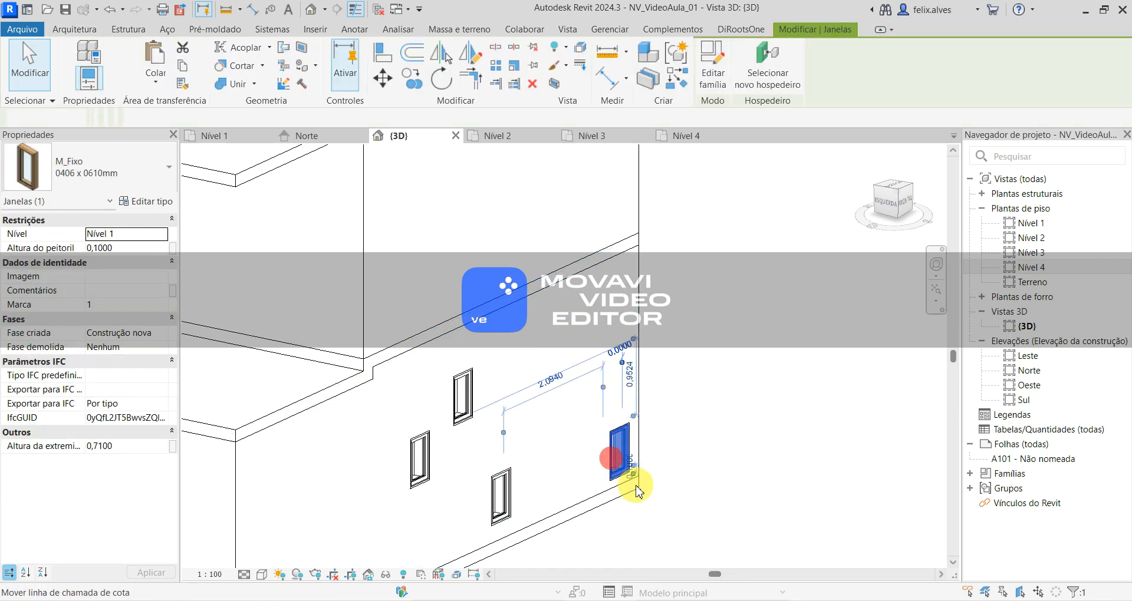
pyautogui.scroll(5, 631, 480)
pyautogui.click(675, 428)
pyautogui.write('1')
pyautogui.press('Return')
pyautogui.scroll(-3, 507, 245)
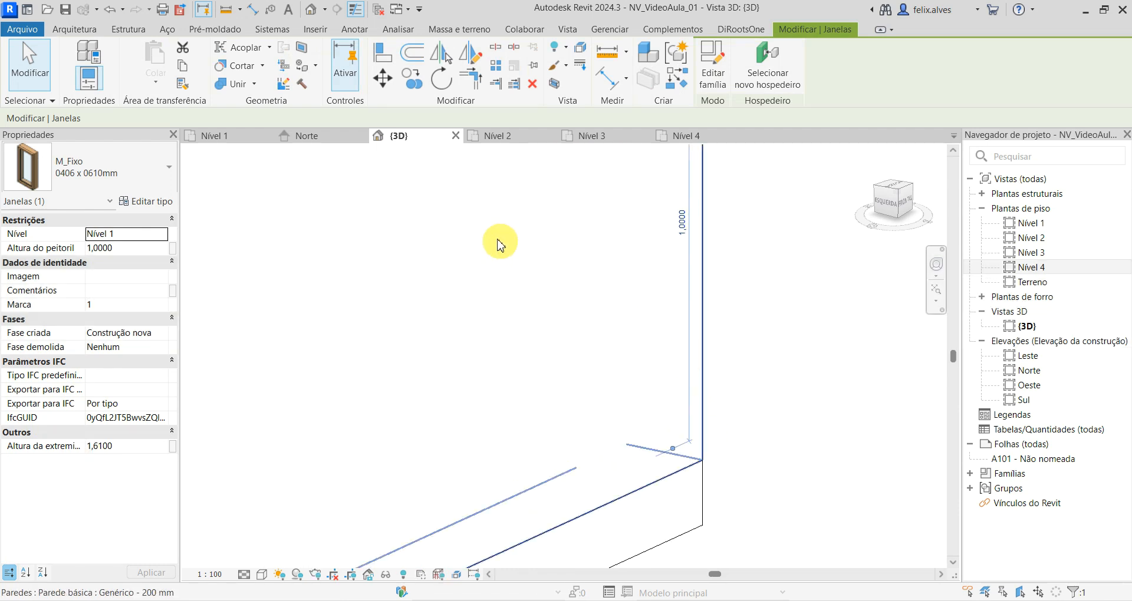
# - In the Nível 1 floor plan, try a 3 m distance between the corner window and its neighbouring reference, and cancel the change
pyautogui.click(241, 138)
pyautogui.scroll(5, 582, 438)
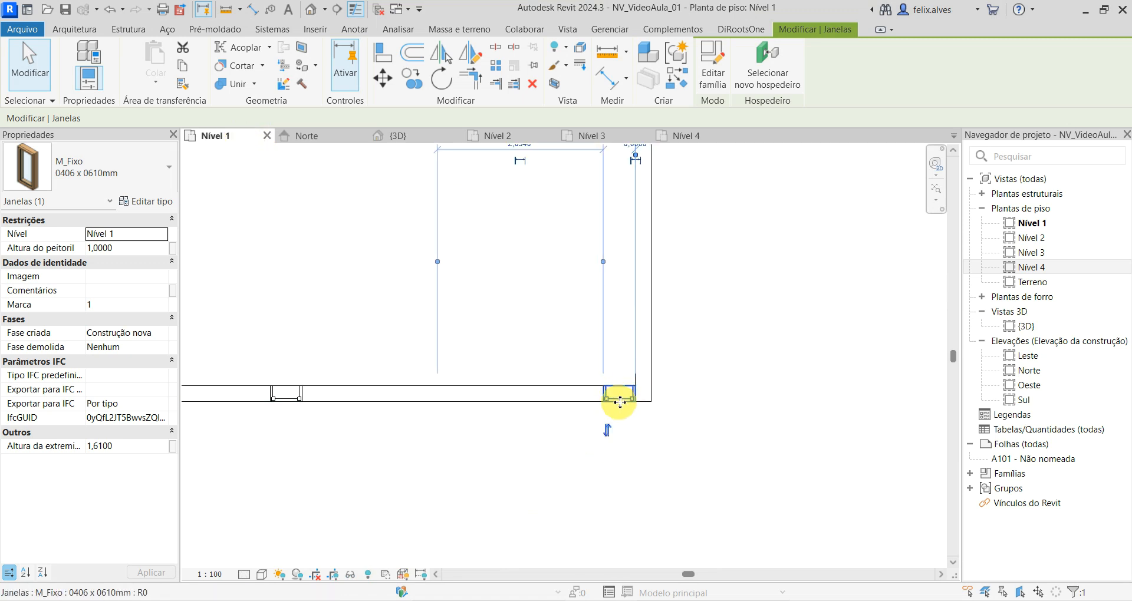
pyautogui.scroll(-2, 614, 358)
pyautogui.click(547, 215)
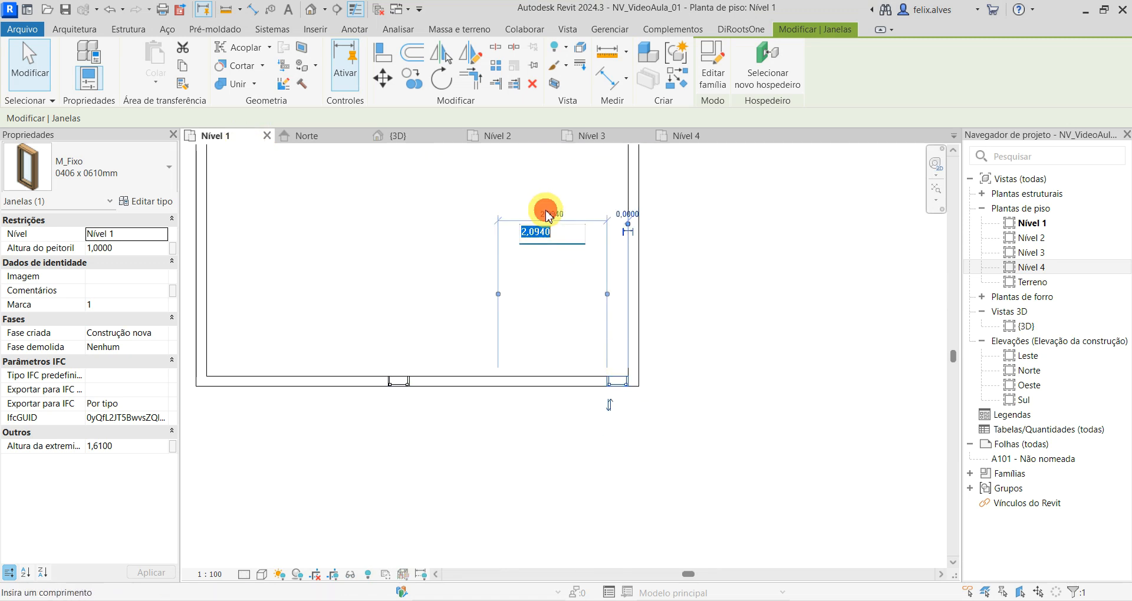
pyautogui.write('3')
pyautogui.press('Return')
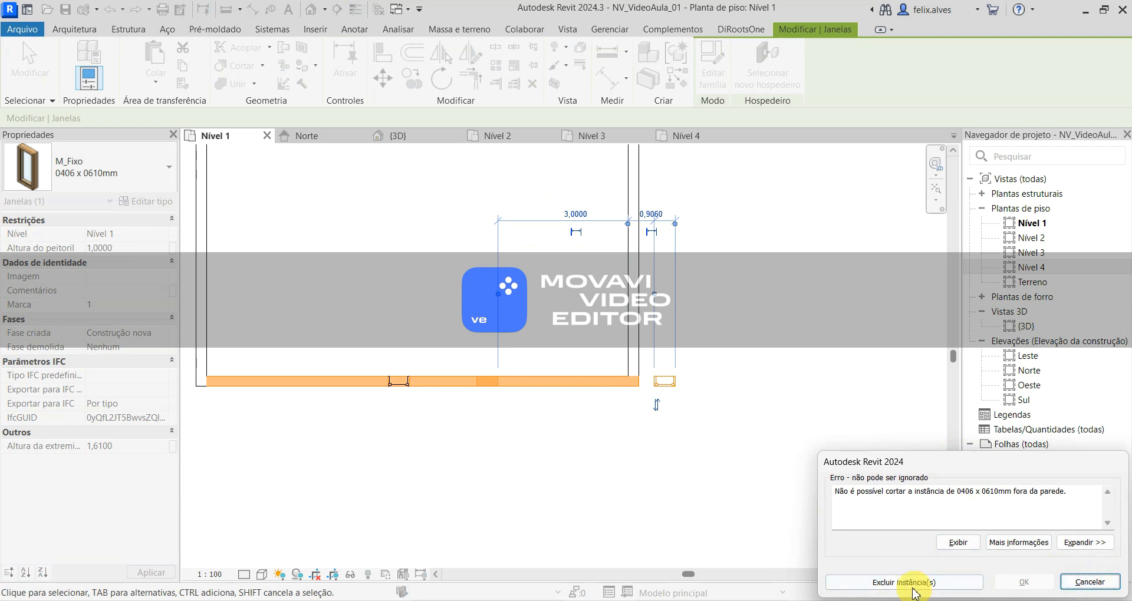
pyautogui.click(1089, 582)
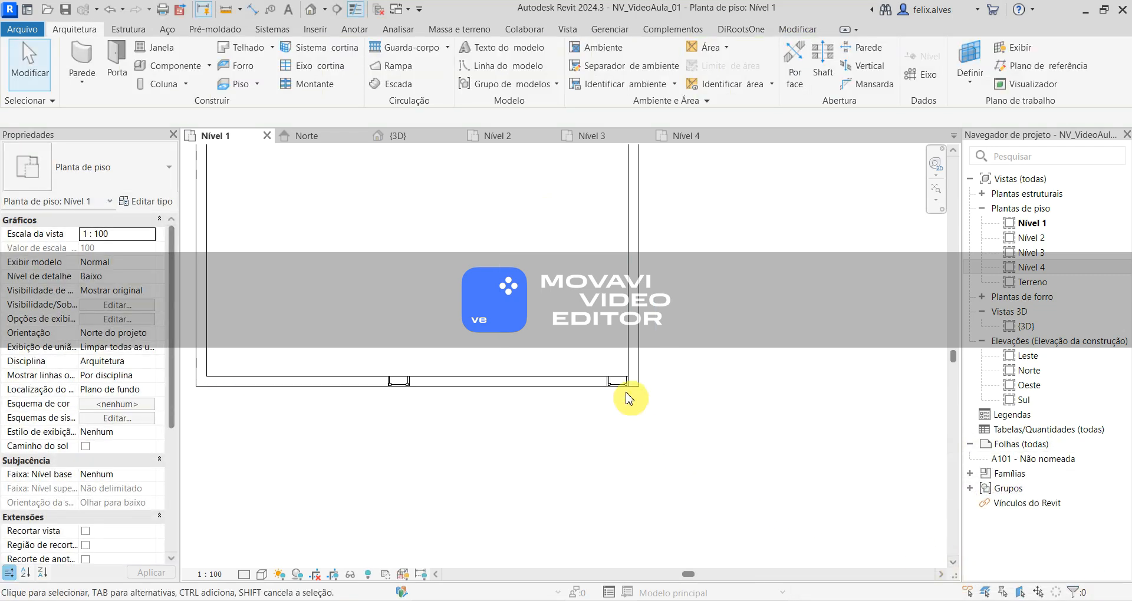
# - Set the corner window's distance to its neighbouring reference to 1 m in the Nível 1 plan
pyautogui.click(610, 377)
pyautogui.click(547, 302)
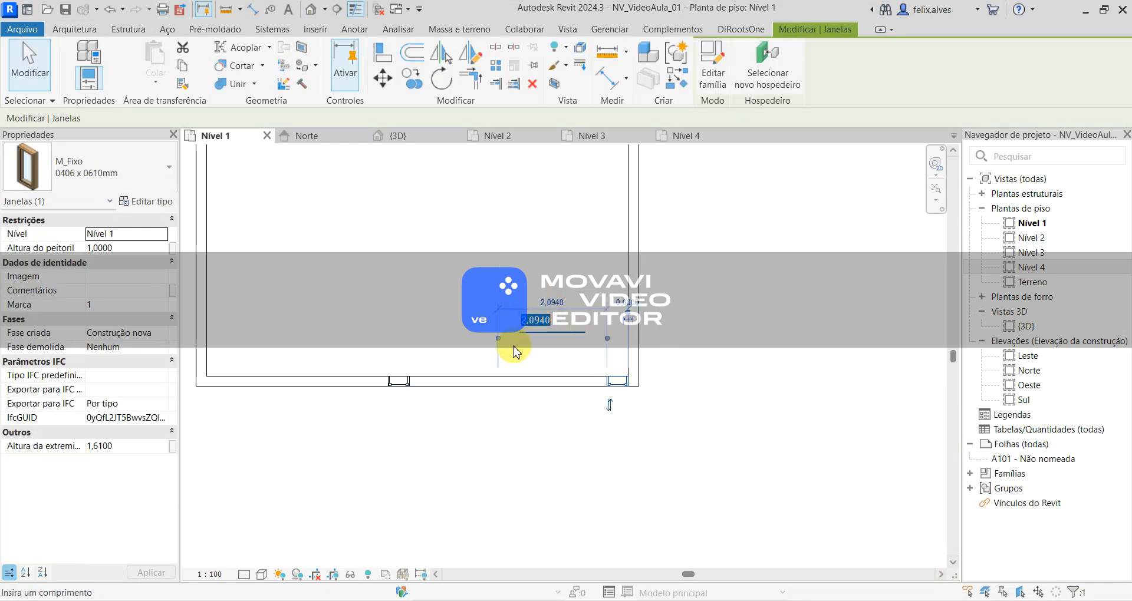
pyautogui.moveTo(497, 343)
pyautogui.mouseDown()
pyautogui.moveTo(308, 341)
pyautogui.moveTo(495, 340)
pyautogui.mouseUp()
pyautogui.click(548, 305)
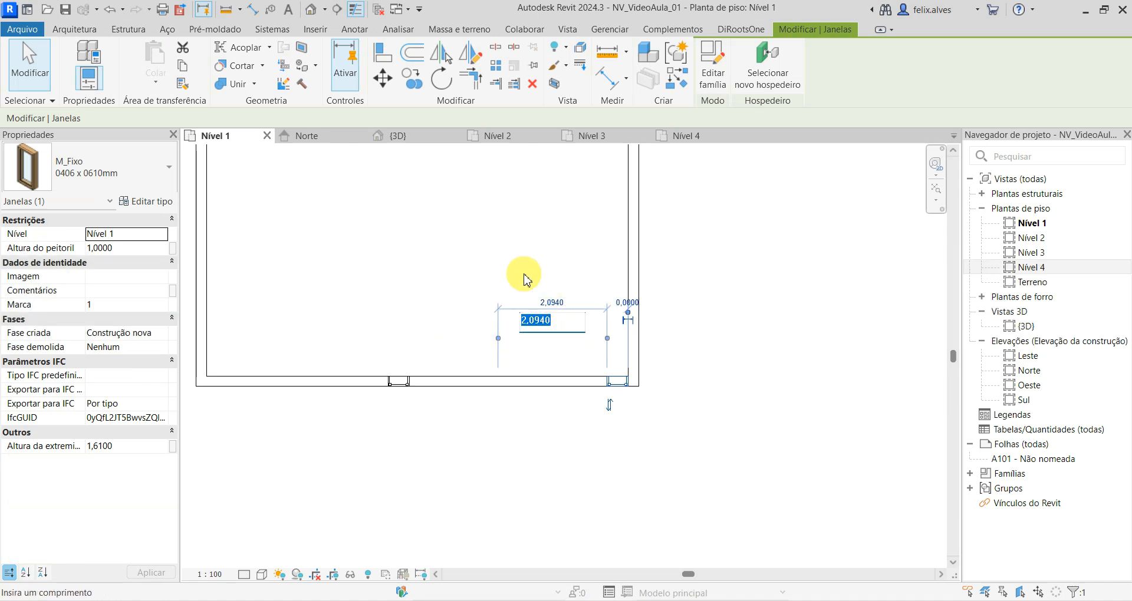
pyautogui.write('1')
pyautogui.press('Return')
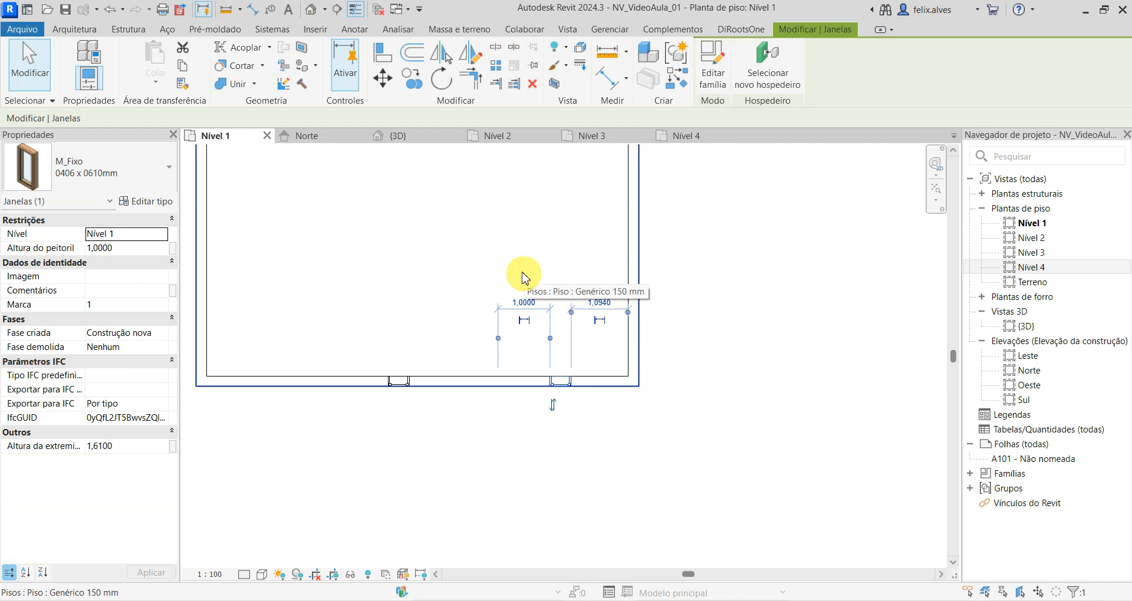
# - Close the open Nível 2, Nível 3 and Nível 4 floor plan views
pyautogui.click(401, 141)
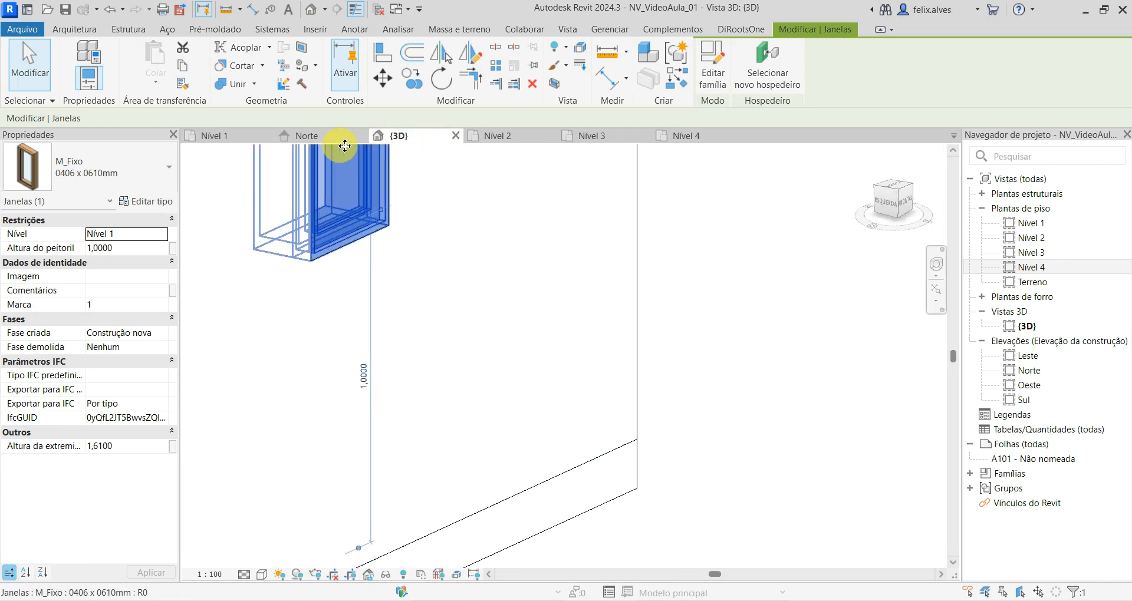
pyautogui.click(316, 137)
pyautogui.click(530, 135)
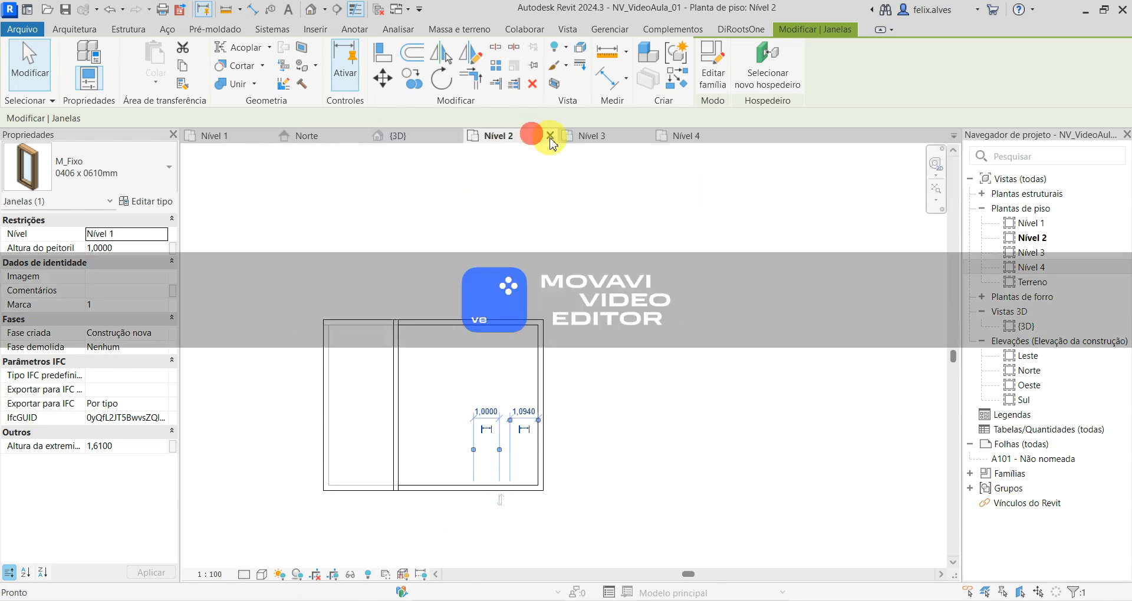
pyautogui.click(550, 137)
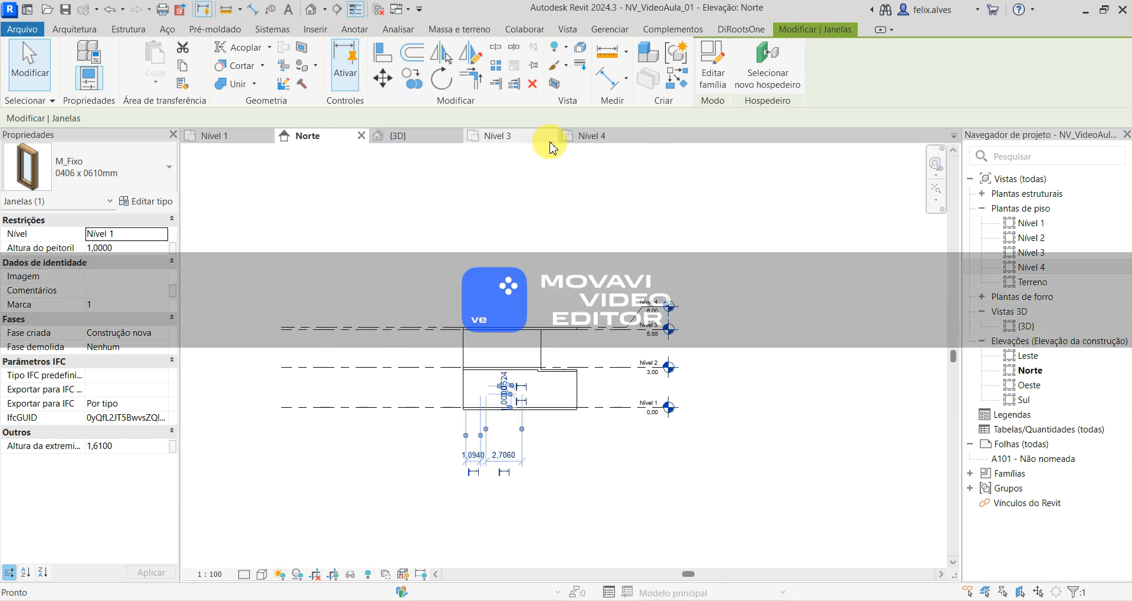
pyautogui.click(550, 137)
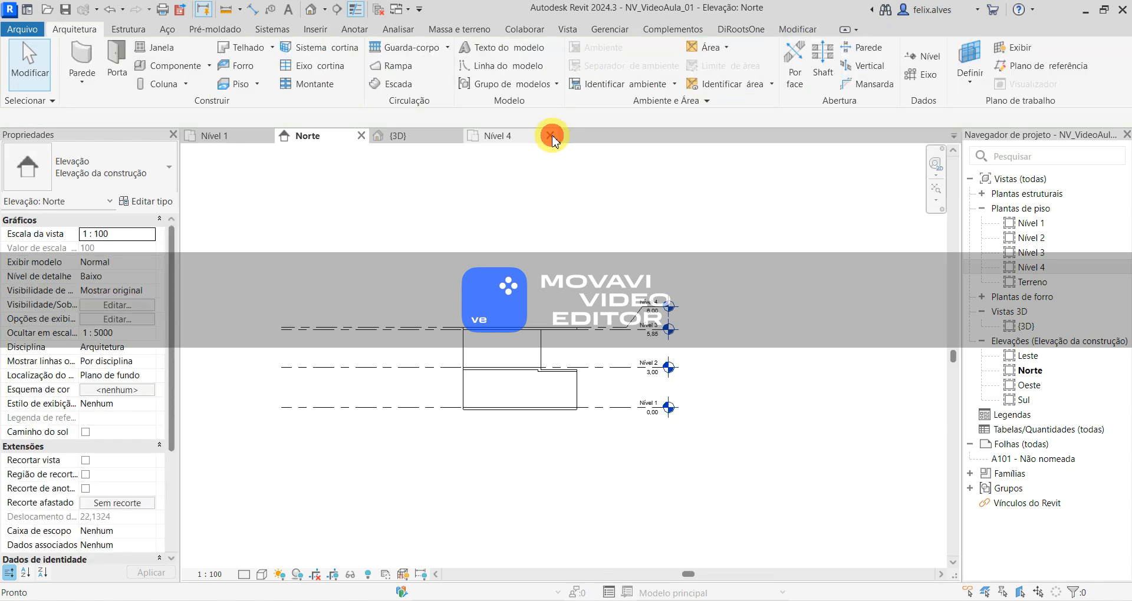
pyautogui.click(551, 135)
# - Open the Sul elevation and bring the ground-floor wall with the four windows into view
pyautogui.click(434, 135)
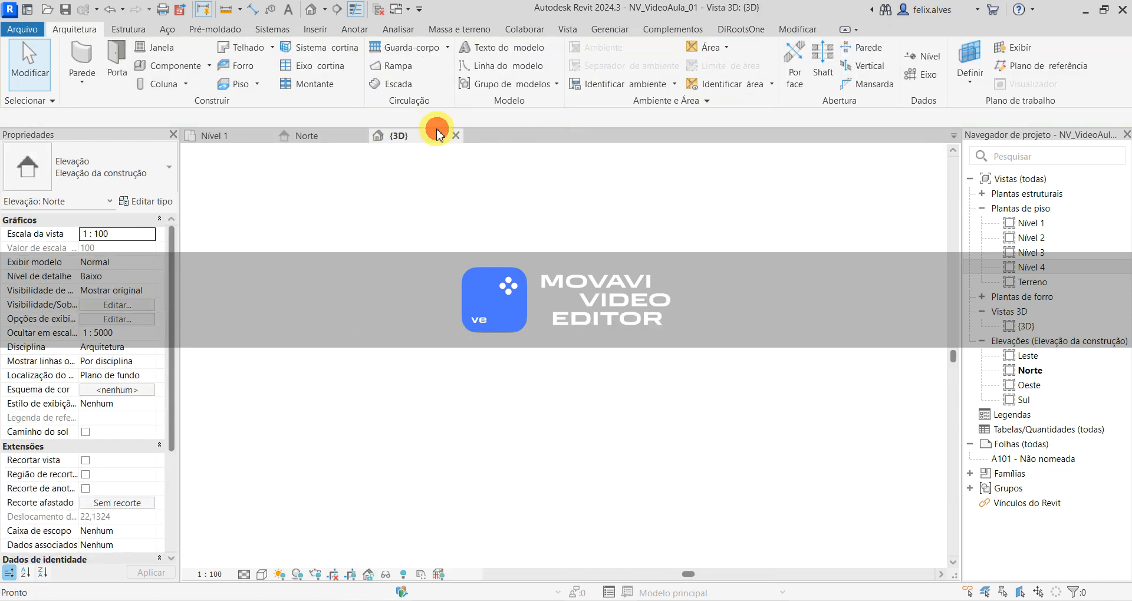
pyautogui.click(321, 135)
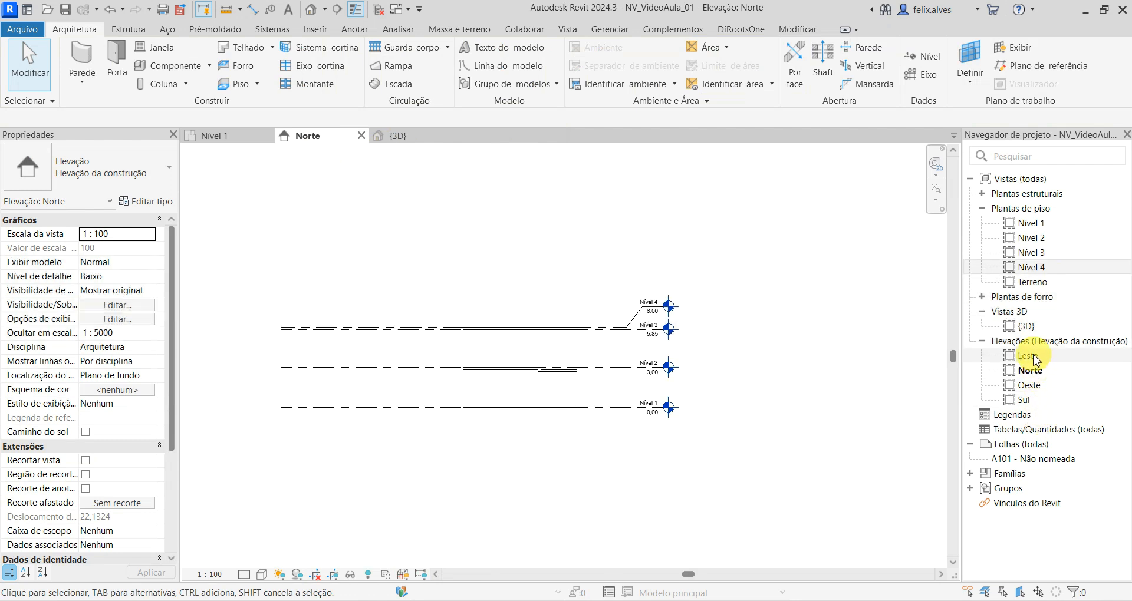
pyautogui.doubleClick(1024, 400)
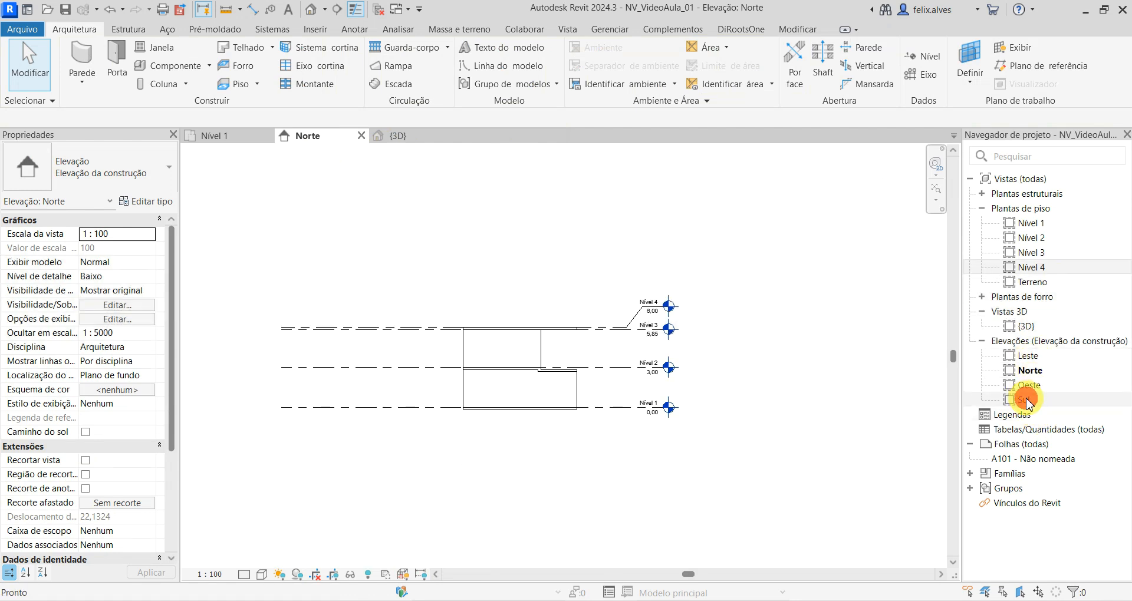
pyautogui.scroll(3, 408, 470)
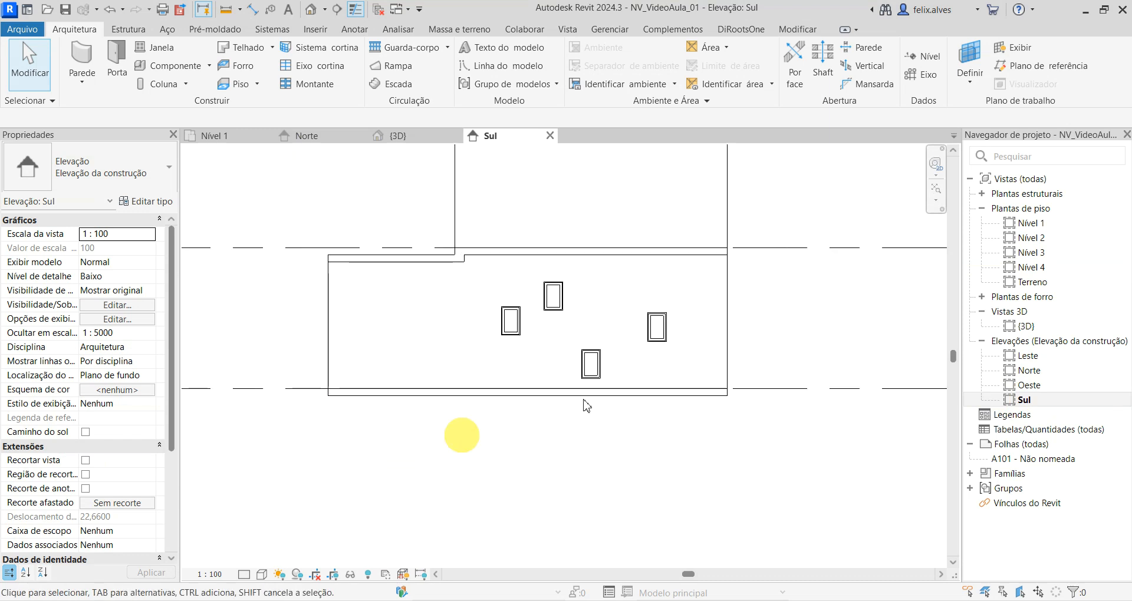
# - Set the distance from the window nearest the wall's corner to that corner to 0 in the Sul elevation and deselect it
pyautogui.click(657, 337)
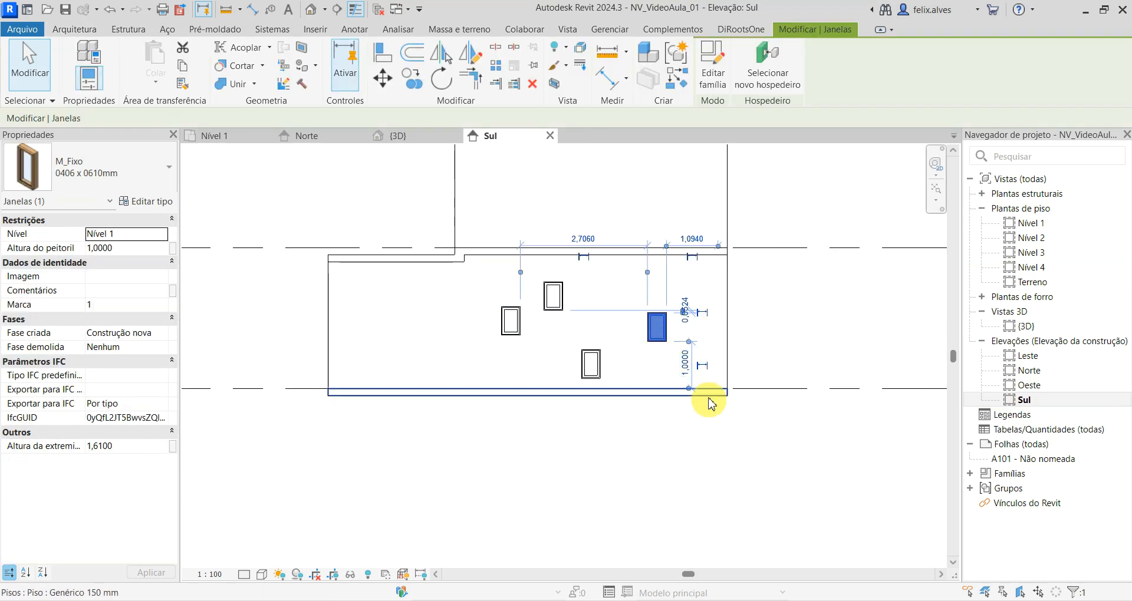
pyautogui.click(693, 236)
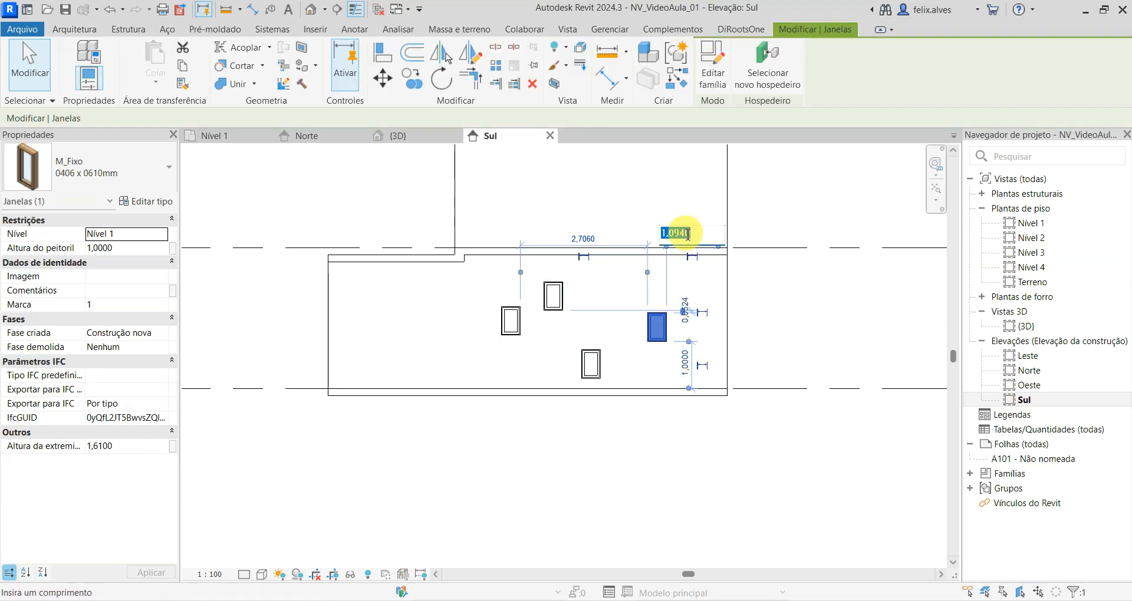
pyautogui.write('0')
pyautogui.press('Return')
pyautogui.click(684, 463)
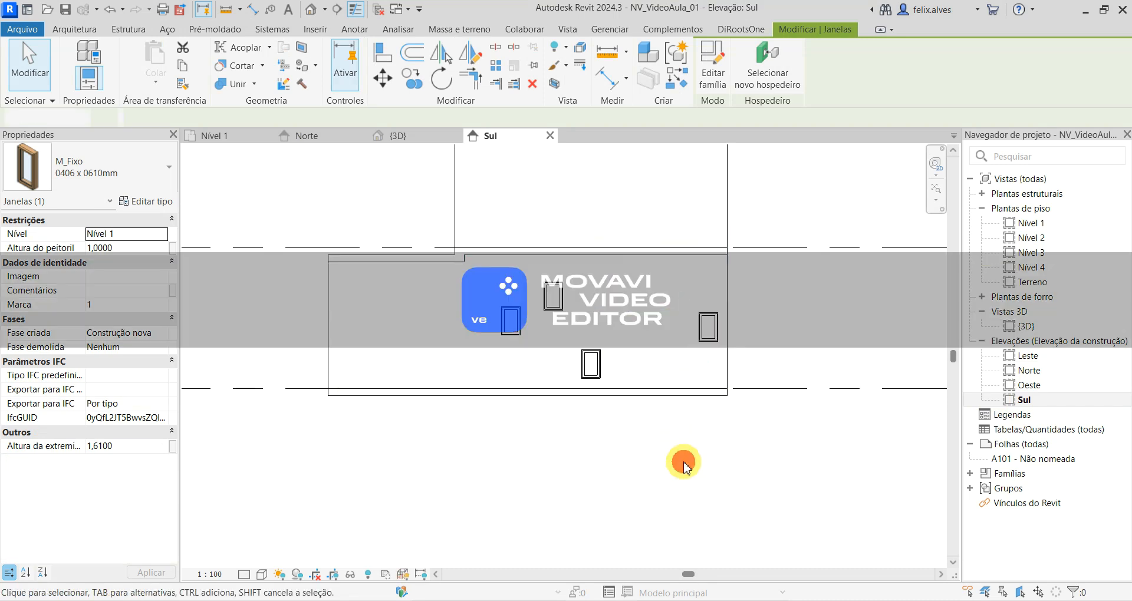
pyautogui.click(706, 330)
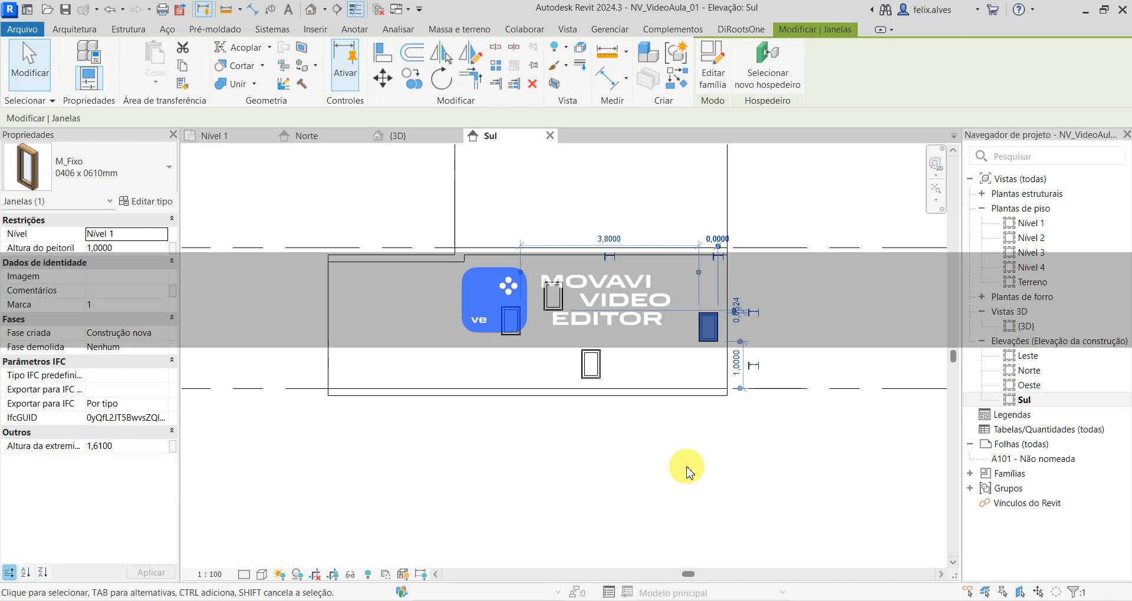
pyautogui.click(674, 455)
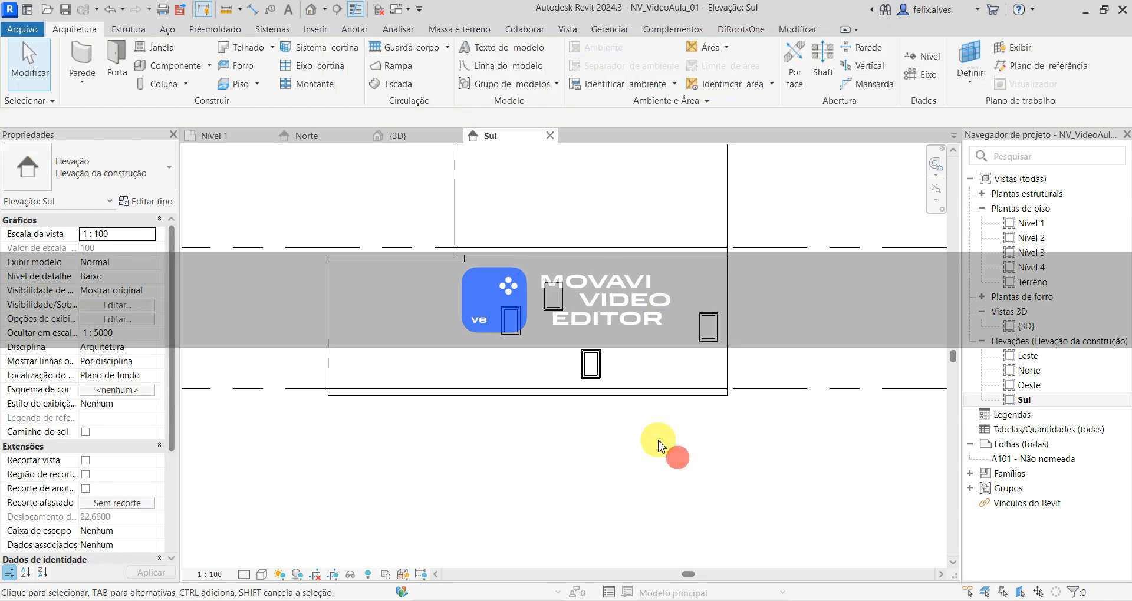
# - Delete the three other windows from the ground-floor wall in the Sul elevation, keeping only the one nearest the corner
pyautogui.click(554, 297)
pyautogui.keyDown('ctrl'); pyautogui.click(512, 324); pyautogui.keyUp('ctrl')
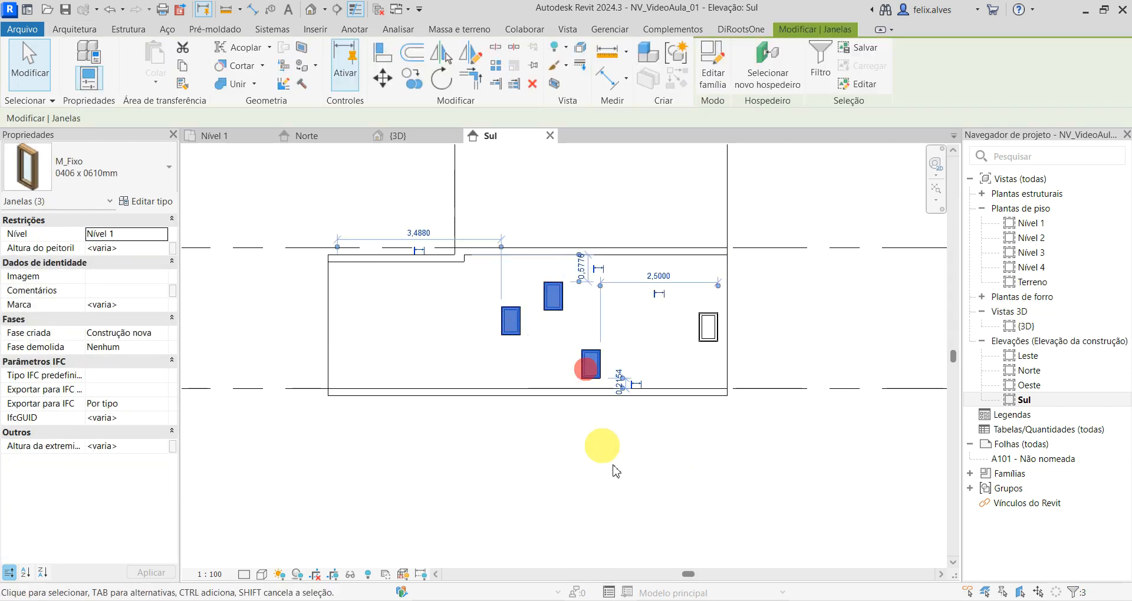
pyautogui.click(653, 526)
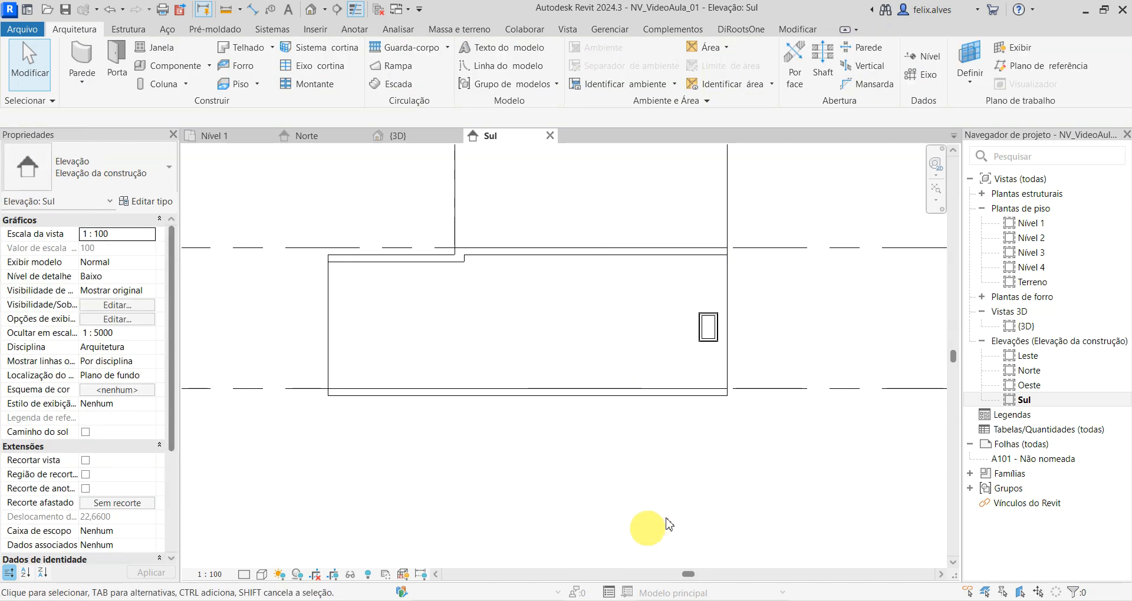
# - Open the type properties of the remaining M_Fixo window and show the type preview
pyautogui.click(709, 334)
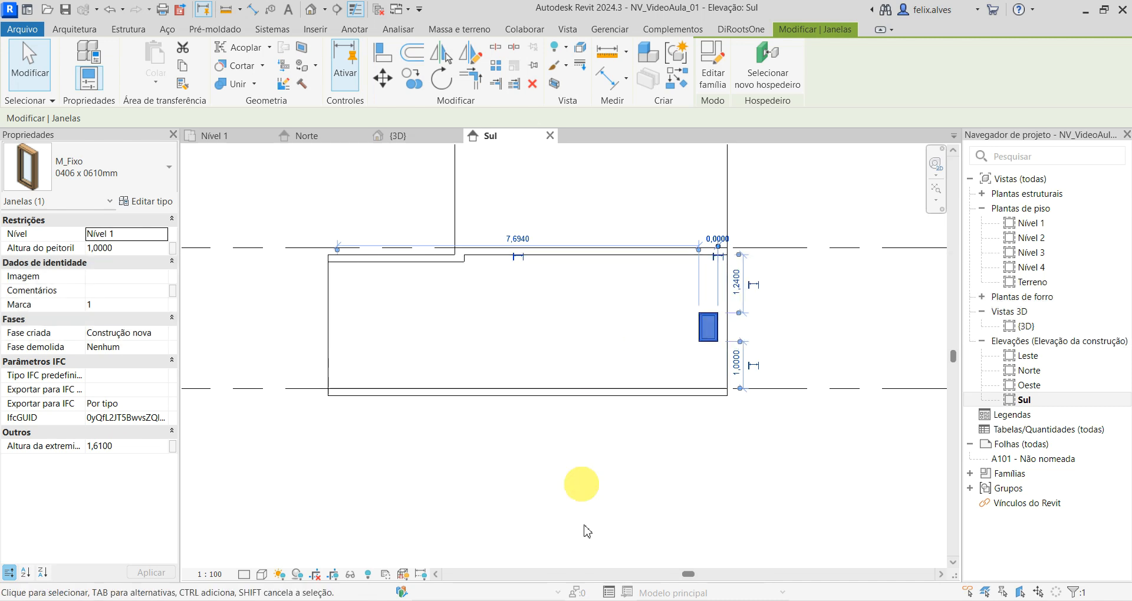
pyautogui.click(658, 512)
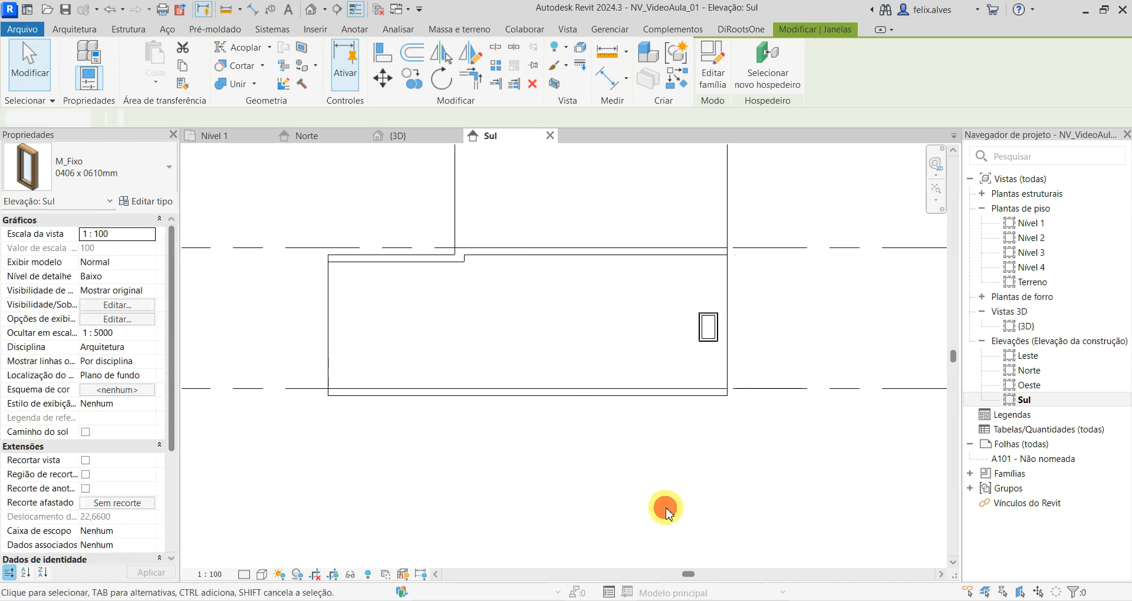
pyautogui.click(711, 323)
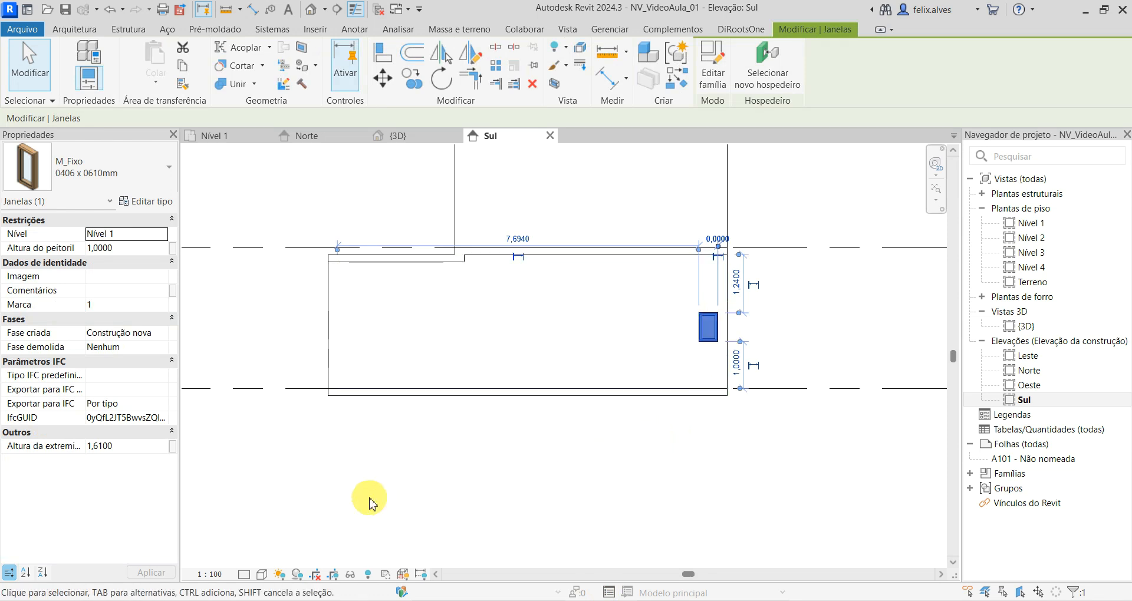
pyautogui.click(156, 203)
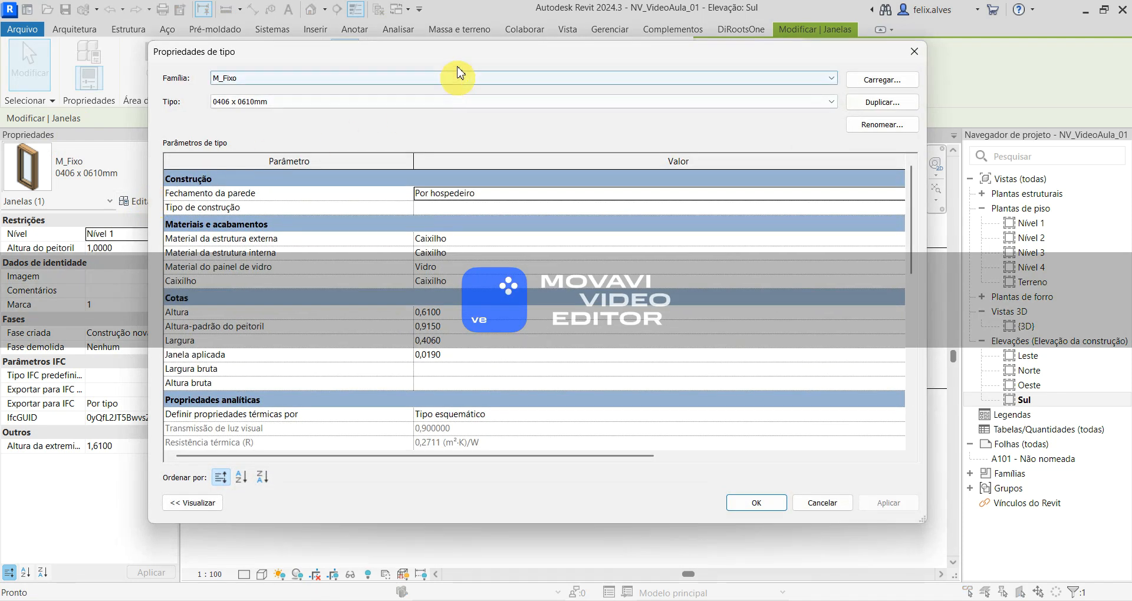
pyautogui.click(455, 51)
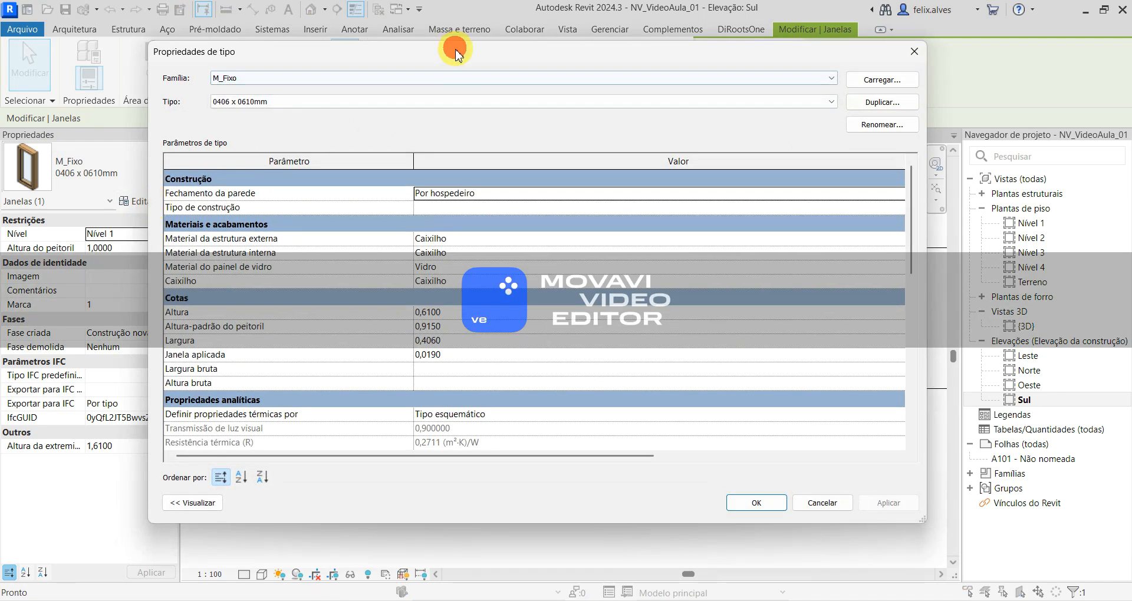
pyautogui.moveTo(455, 50); pyautogui.dragTo(568, 63)
pyautogui.moveTo(260, 228); pyautogui.dragTo(575, 228)
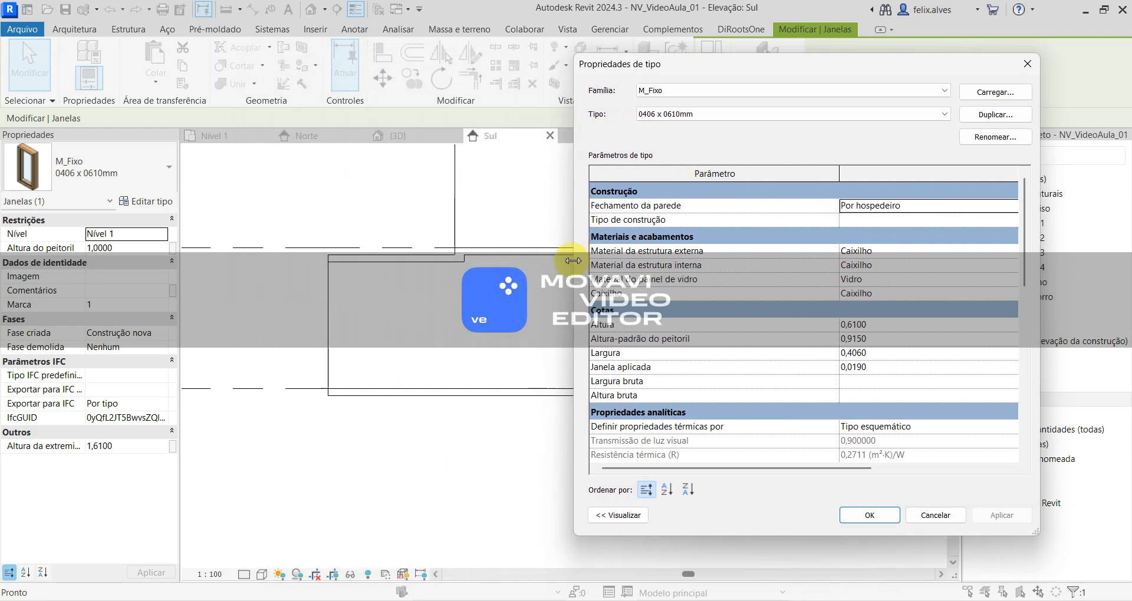
pyautogui.click(625, 515)
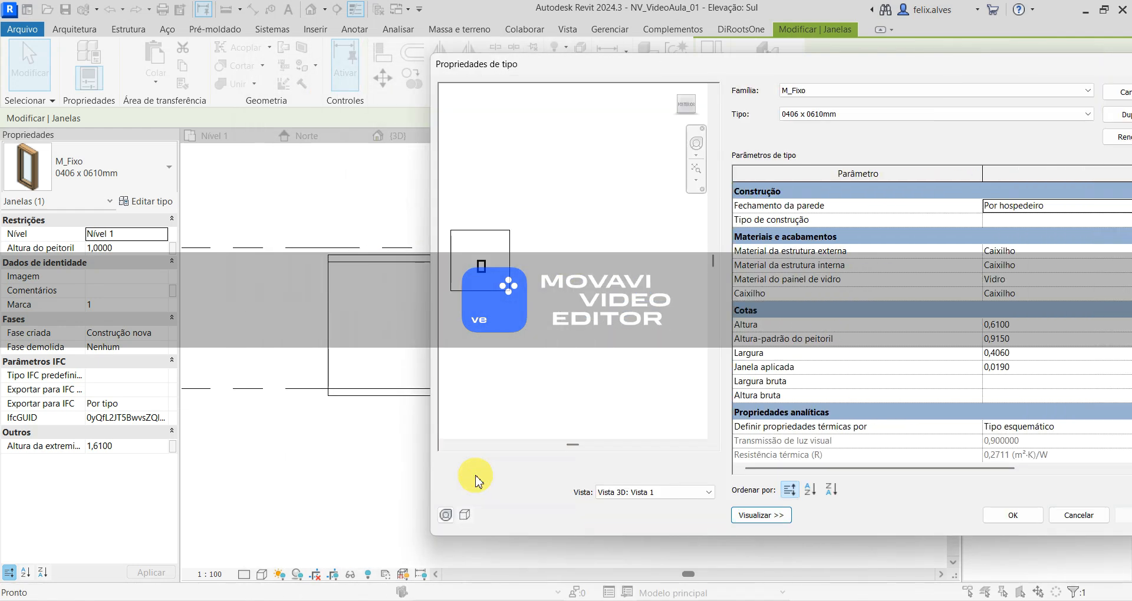
pyautogui.moveTo(790, 63); pyautogui.dragTo(507, 69)
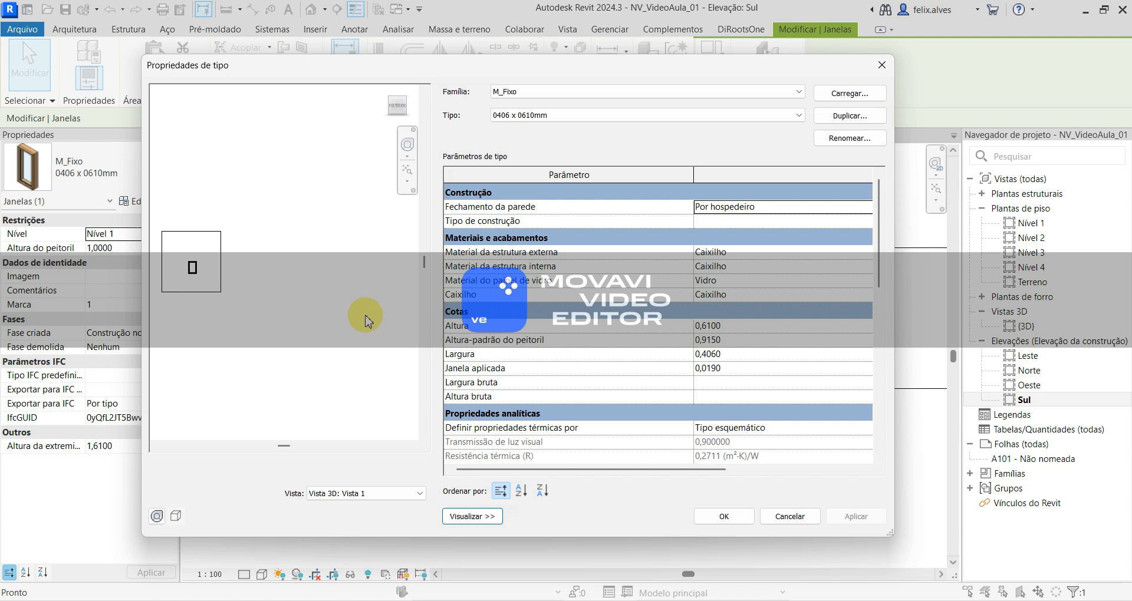
# - Examine the 0406 x 0610mm window up close in the type preview
pyautogui.moveTo(306, 339); pyautogui.dragTo(335, 355, button='middle')
pyautogui.scroll(1, 275, 328)
pyautogui.scroll(-1, 274, 326)
pyautogui.scroll(1, 274, 326)
pyautogui.scroll(4, 273, 326)
pyautogui.scroll(-4, 273, 326)
pyautogui.scroll(5, 276, 332)
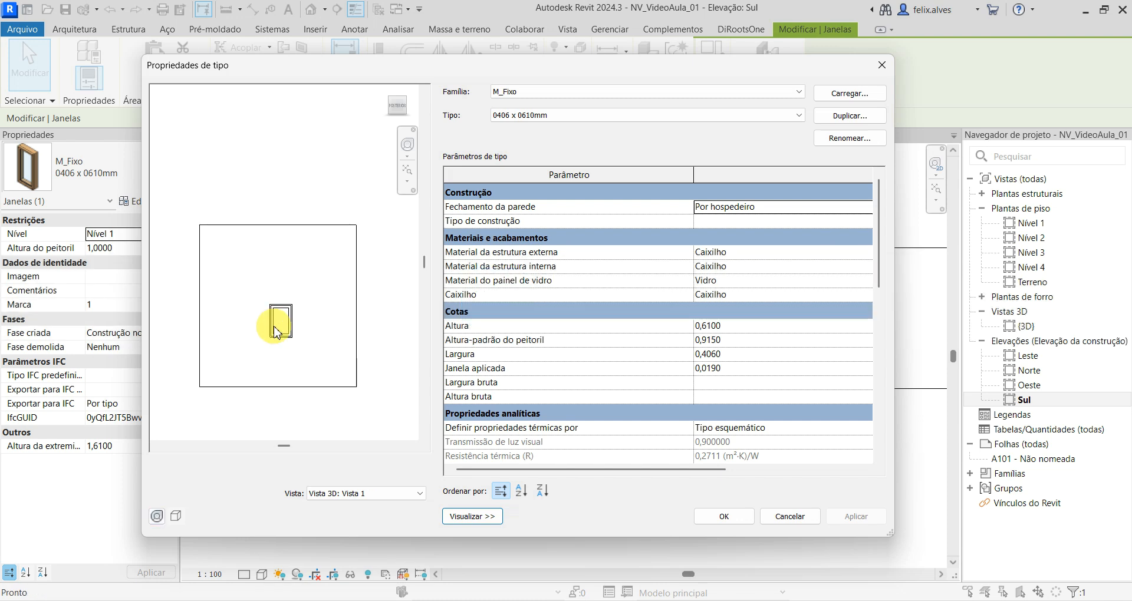
pyautogui.scroll(-2, 276, 333)
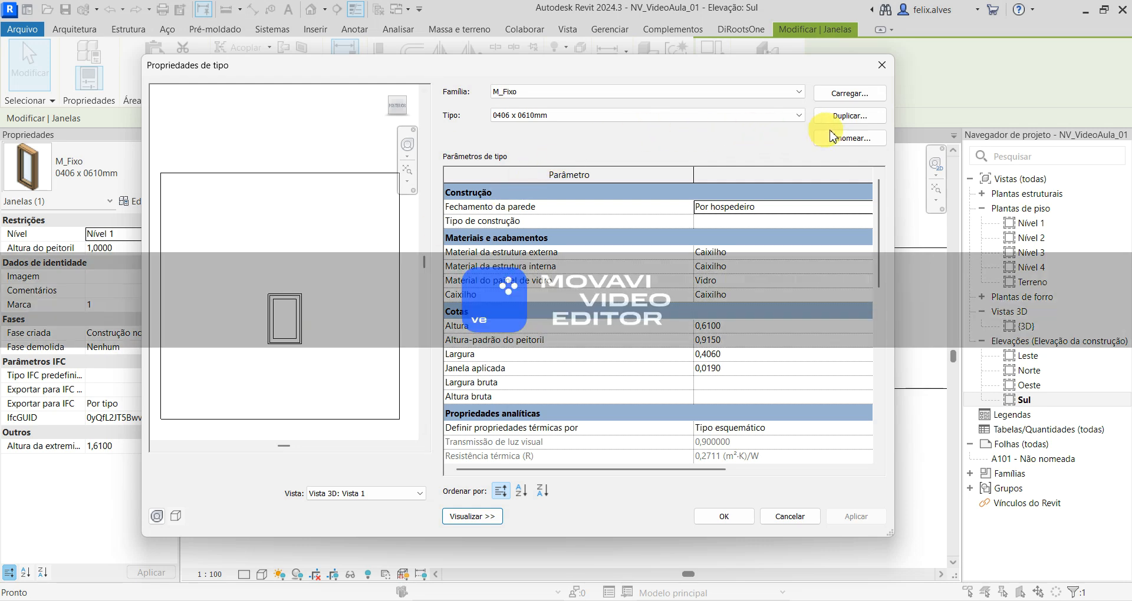
# - Duplicate the window type under the name PAE_100x215
pyautogui.click(855, 122)
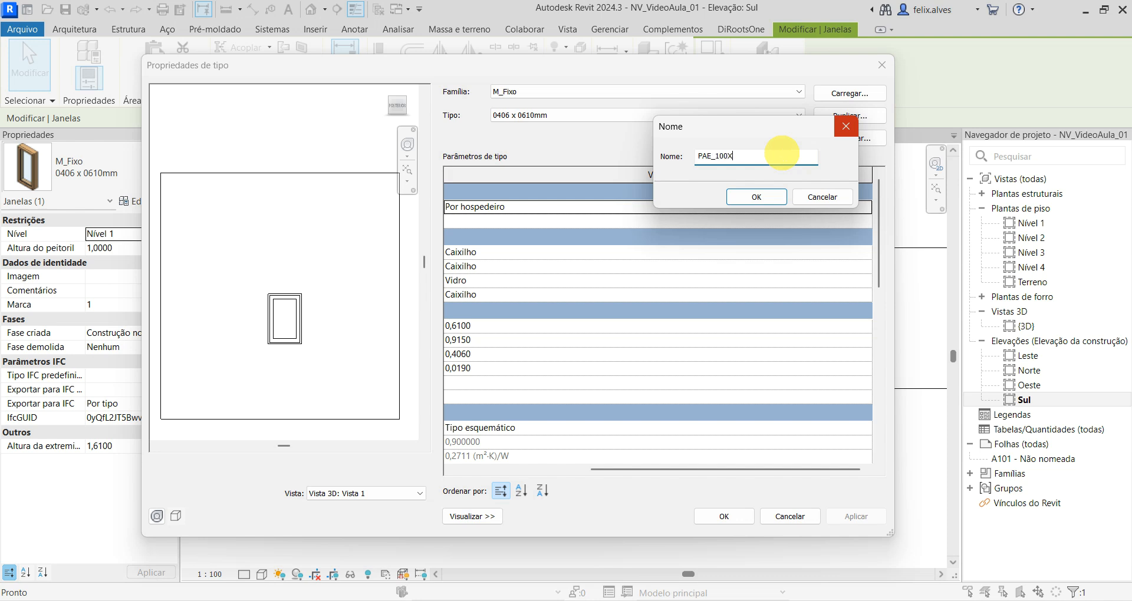
pyautogui.press('BackSpace')
pyautogui.write('x215')
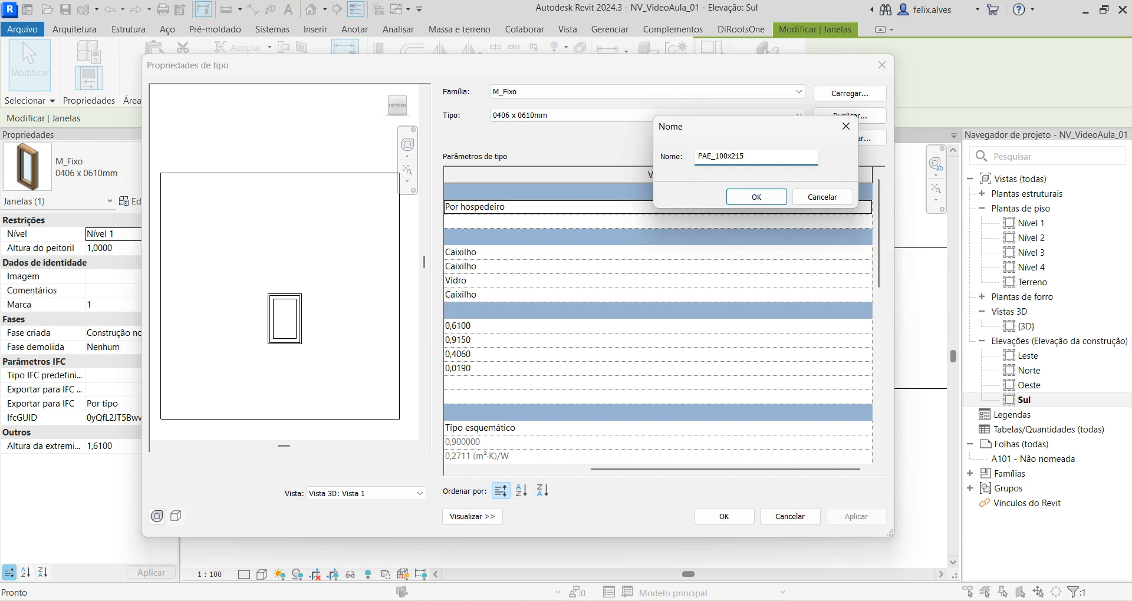
pyautogui.click(767, 200)
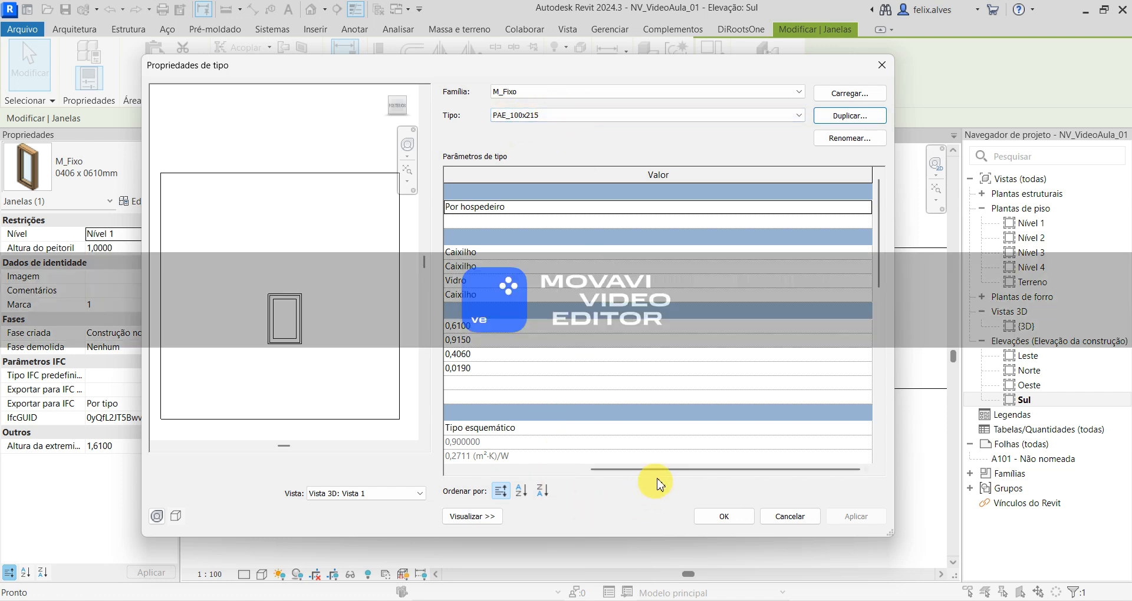
# - Inspect the PAE_100x215 window in the type preview from an angled 3D view
pyautogui.moveTo(655, 470); pyautogui.dragTo(571, 457)
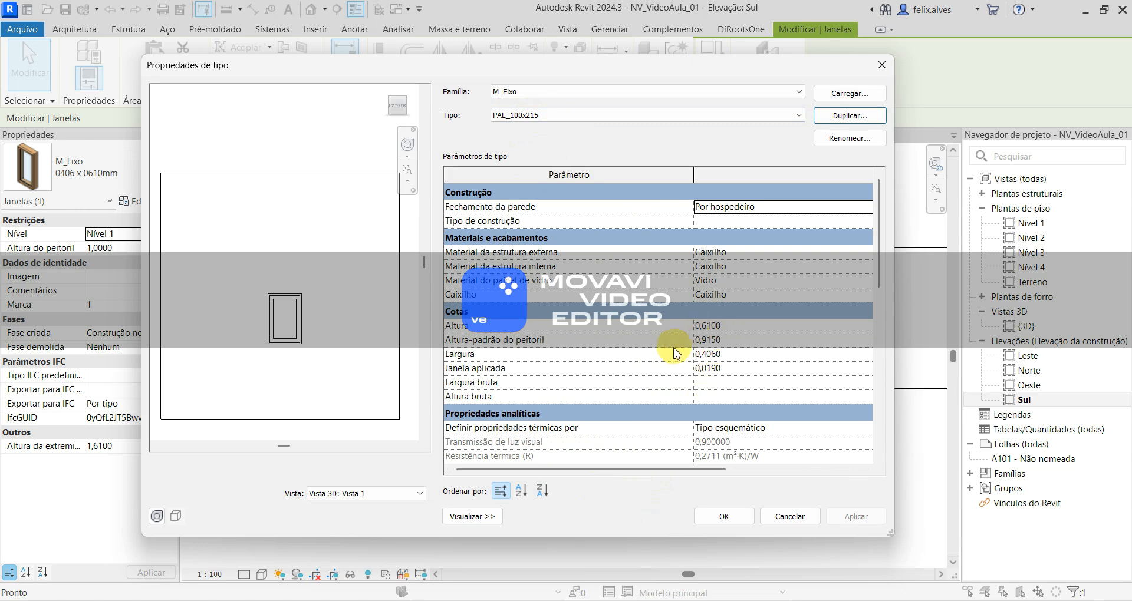
pyautogui.click(478, 518)
pyautogui.click(336, 516)
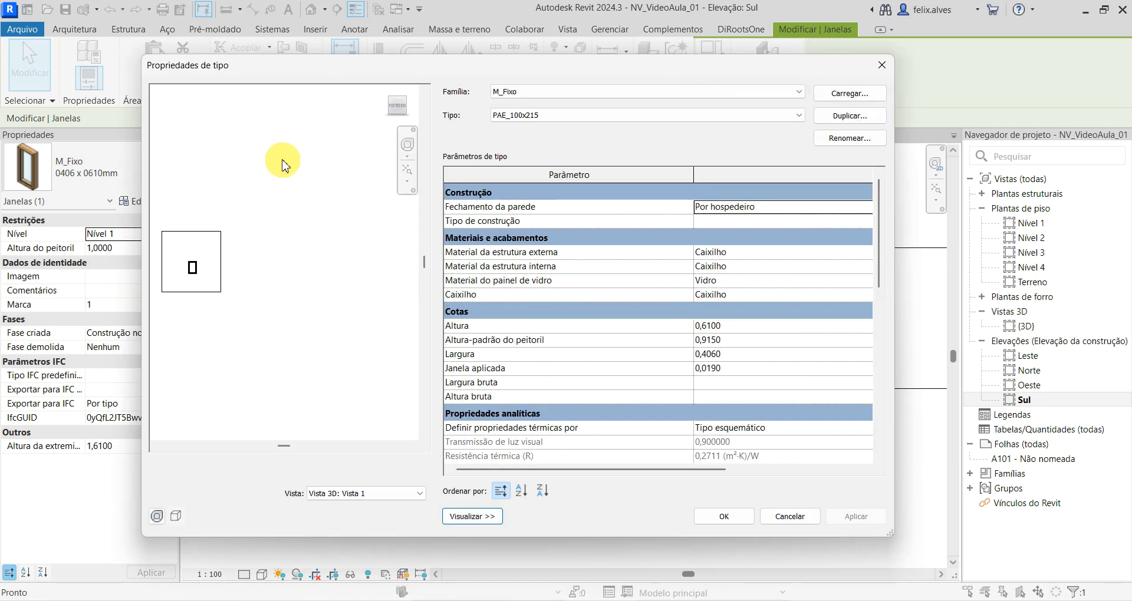
pyautogui.moveTo(267, 211); pyautogui.dragTo(335, 264, button='middle')
pyautogui.scroll(1, 329, 258)
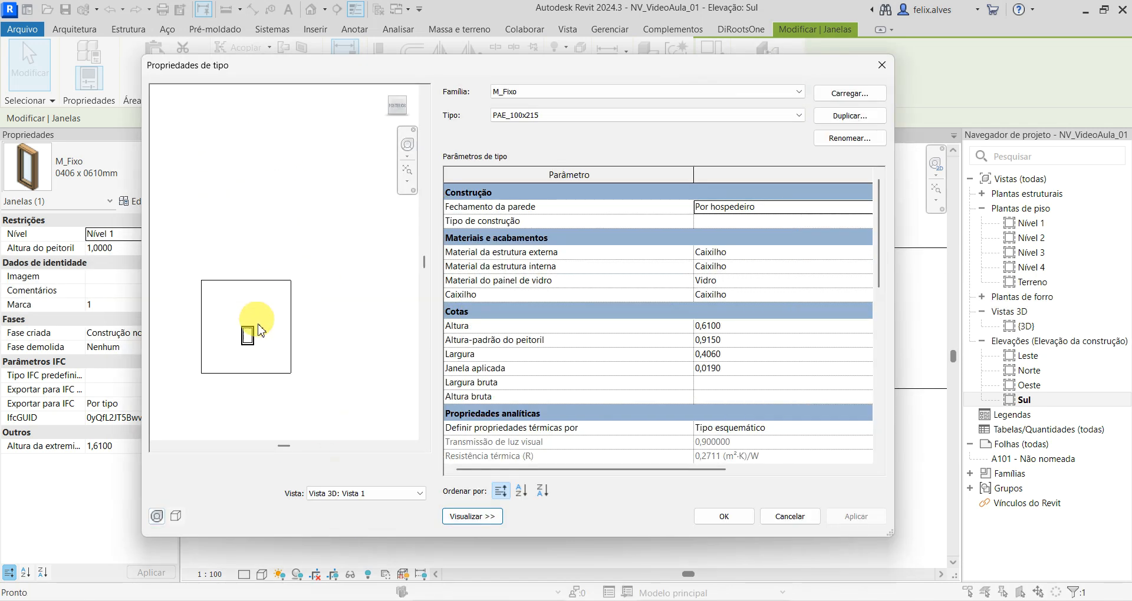
pyautogui.moveTo(252, 328); pyautogui.dragTo(291, 310, button='middle')
pyautogui.scroll(3, 316, 285)
pyautogui.scroll(1, 316, 271)
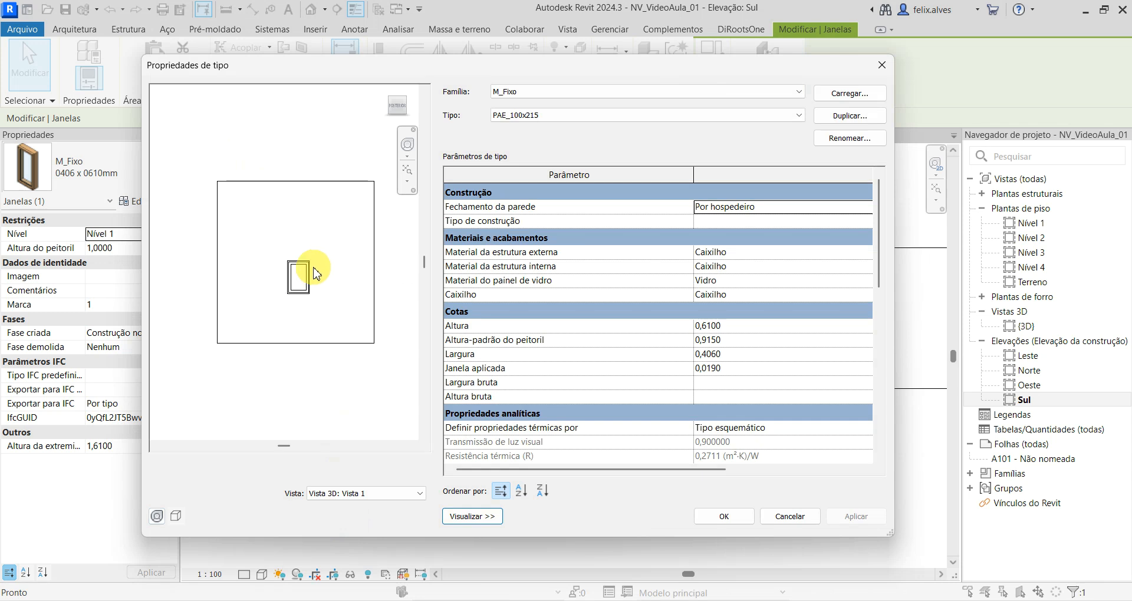
pyautogui.moveTo(361, 263); pyautogui.dragTo(382, 286, button='middle')
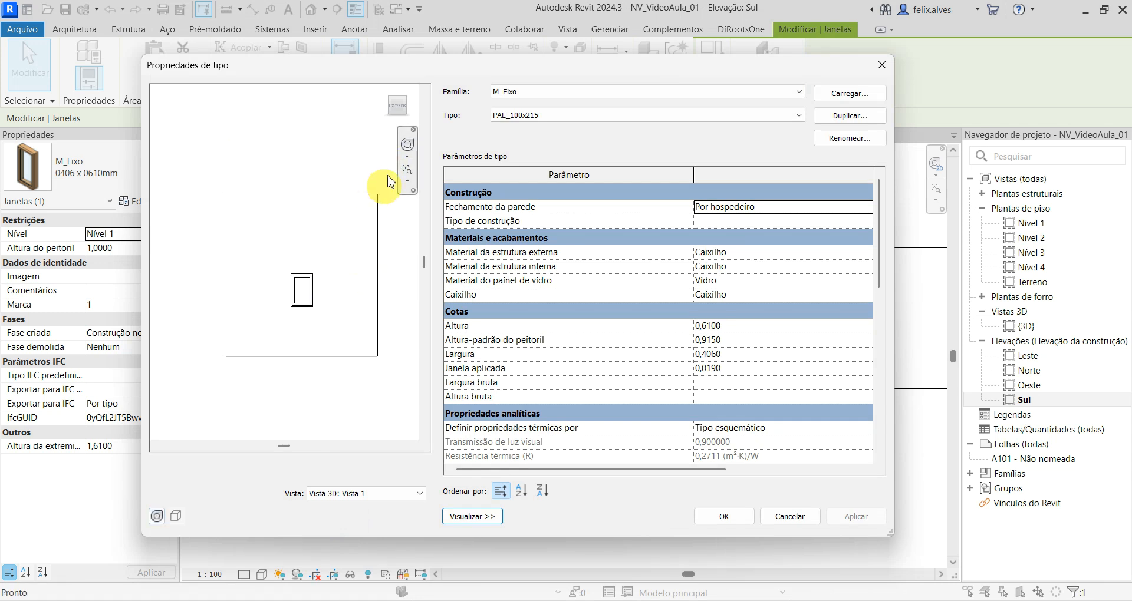
pyautogui.click(406, 106)
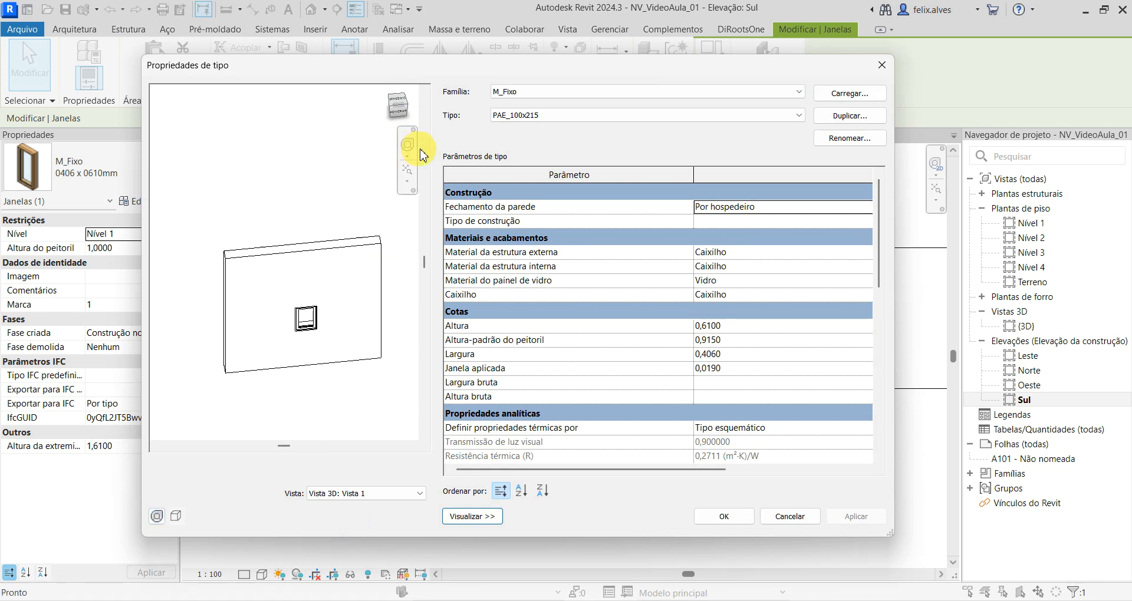
pyautogui.moveTo(286, 315); pyautogui.dragTo(200, 208, button='middle')
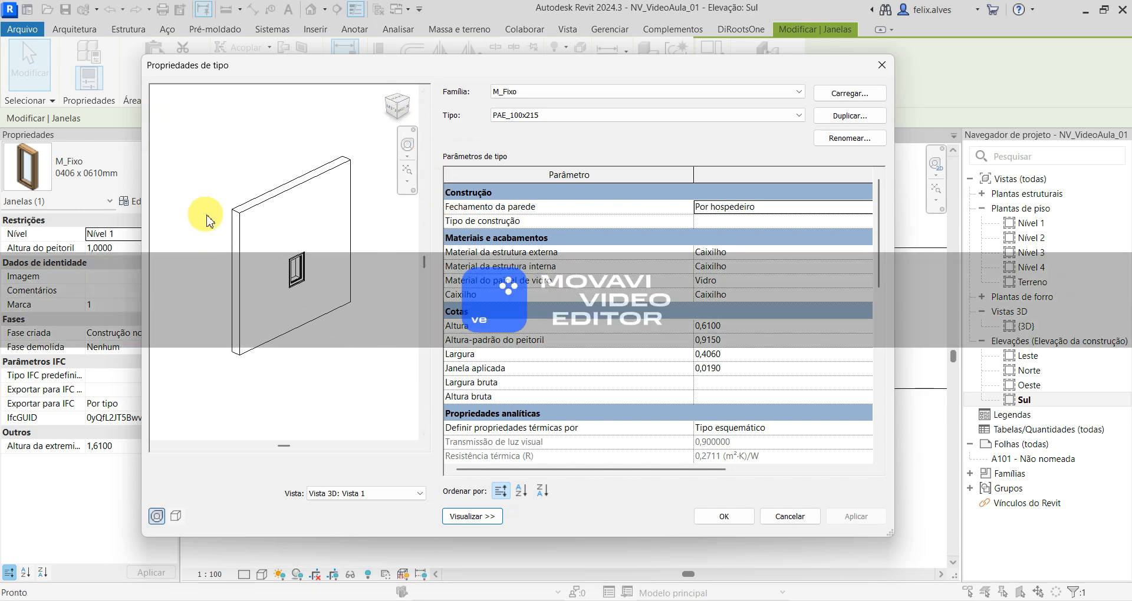
pyautogui.scroll(4, 276, 283)
pyautogui.moveTo(303, 313); pyautogui.dragTo(270, 334, button='middle')
pyautogui.scroll(-2, 260, 330)
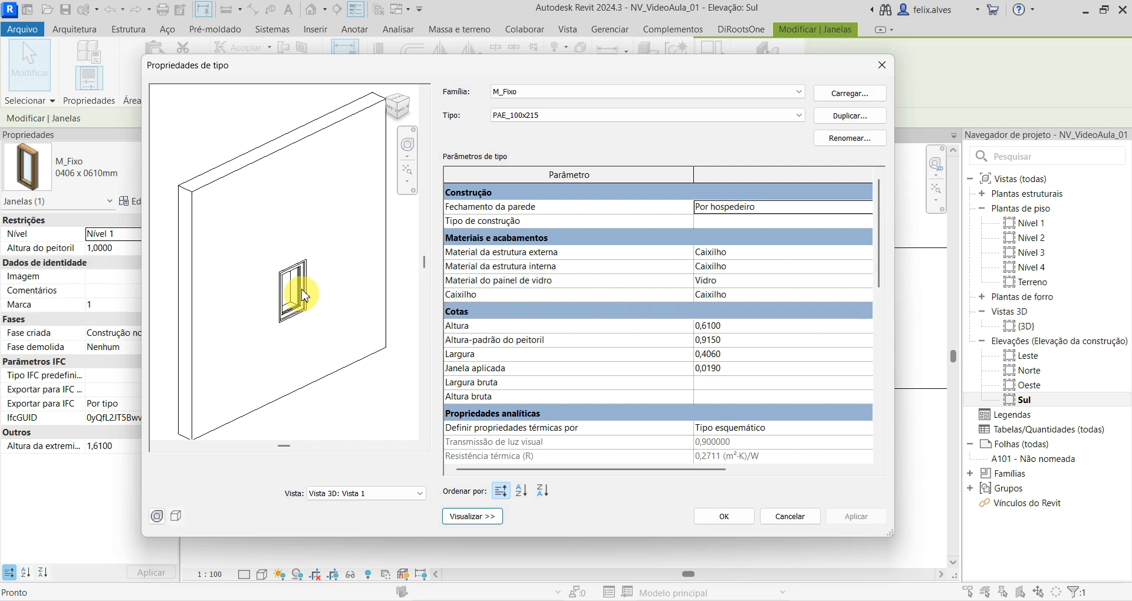
# - Check which dimensions Altura, Altura-padrão do peitoril and Largura control by highlighting each in the preview
pyautogui.click(731, 328)
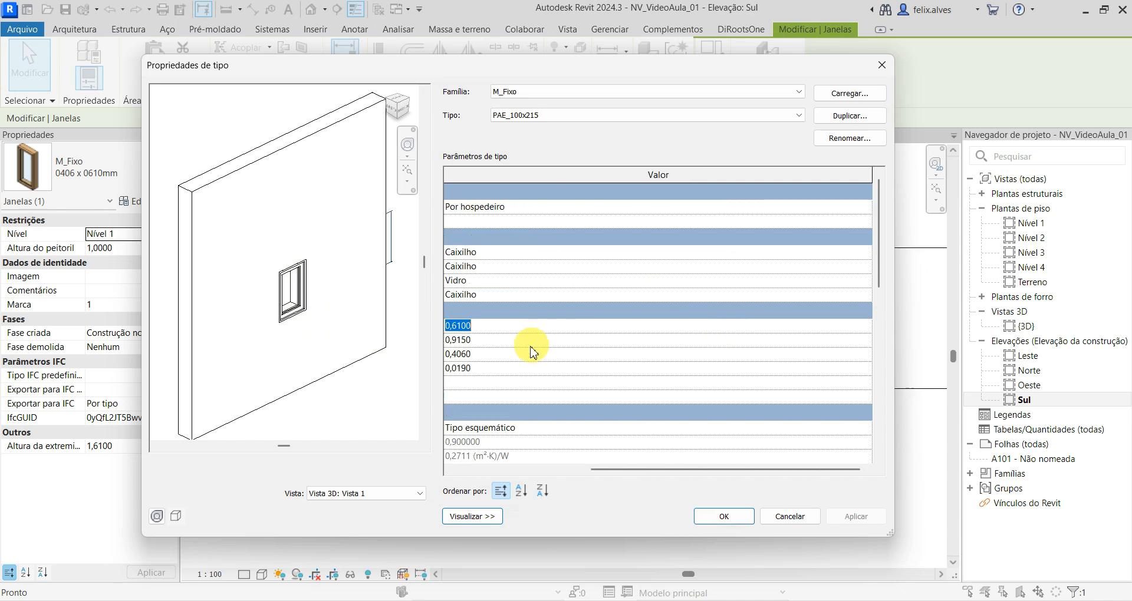
pyautogui.moveTo(722, 468); pyautogui.dragTo(590, 470)
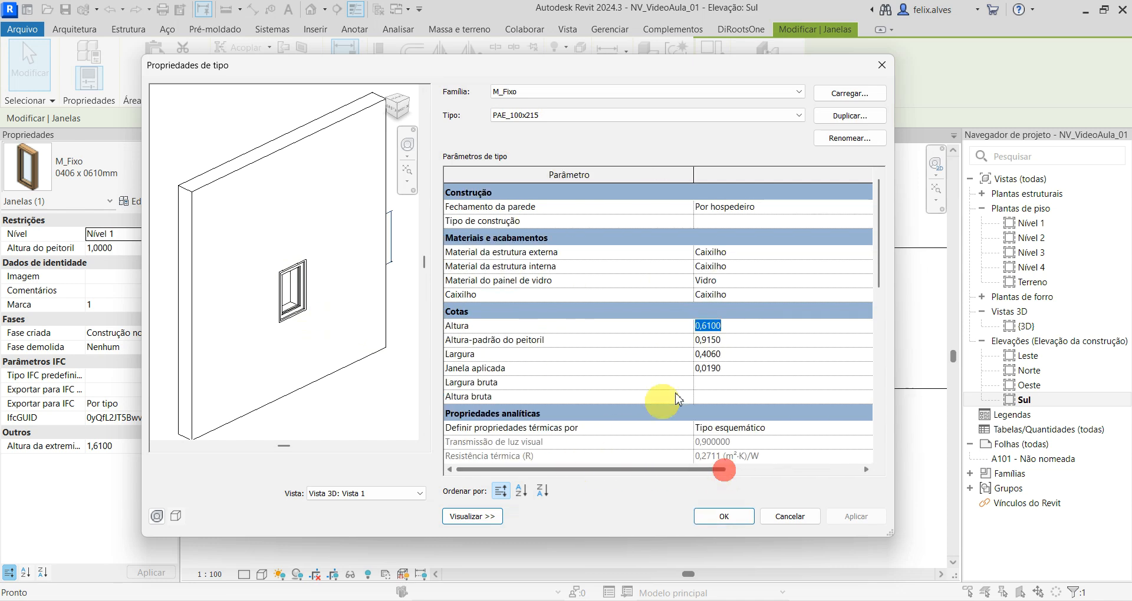
pyautogui.click(731, 341)
pyautogui.moveTo(704, 471); pyautogui.dragTo(559, 469)
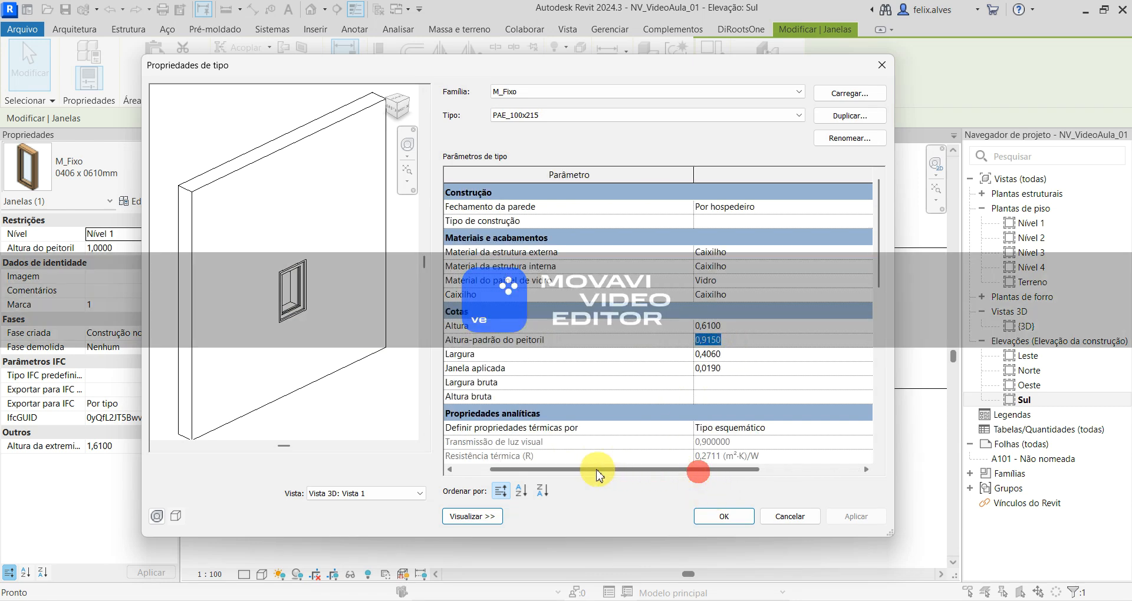
pyautogui.click(738, 357)
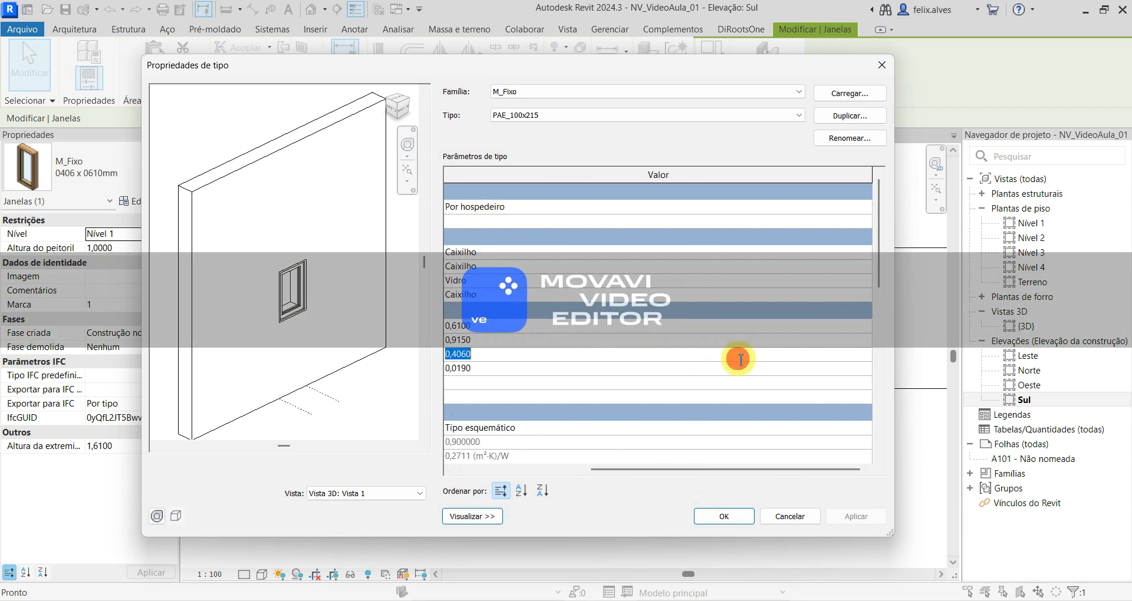
pyautogui.moveTo(604, 470); pyautogui.dragTo(472, 471)
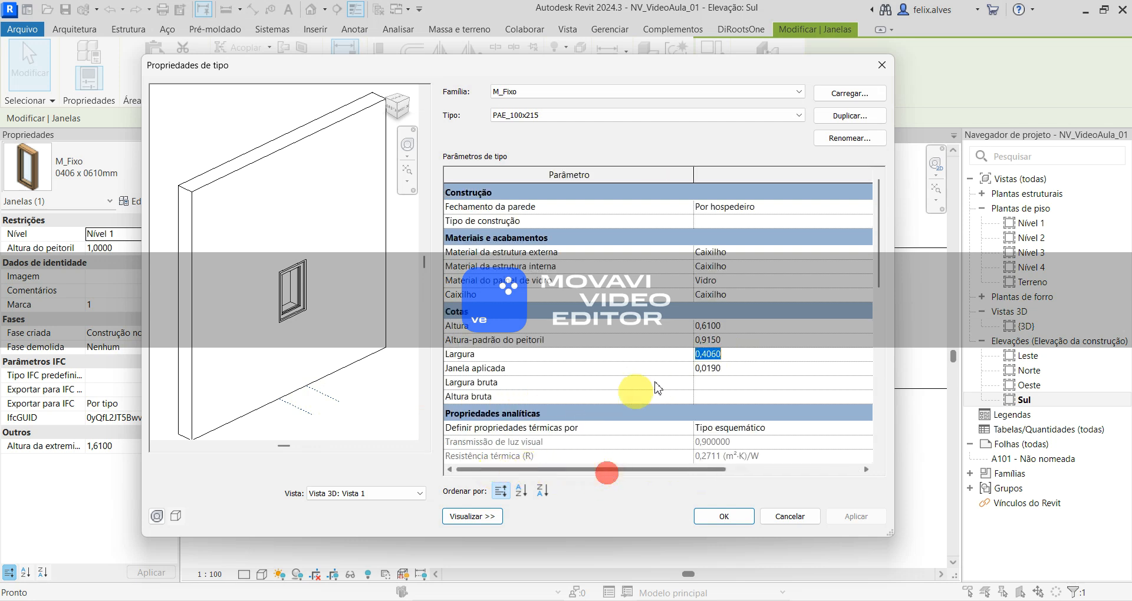
# - Set the PAE_100x215 type's Altura to 2,15 and Largura to 1, and apply the new type to the window
pyautogui.click(714, 324)
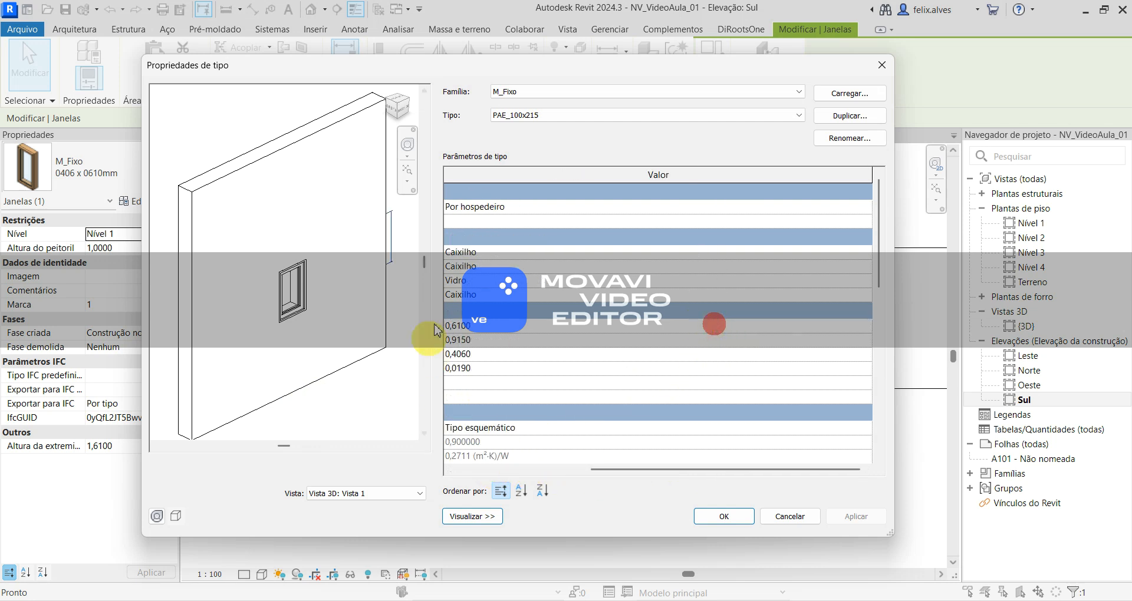
pyautogui.moveTo(619, 469); pyautogui.dragTo(484, 466)
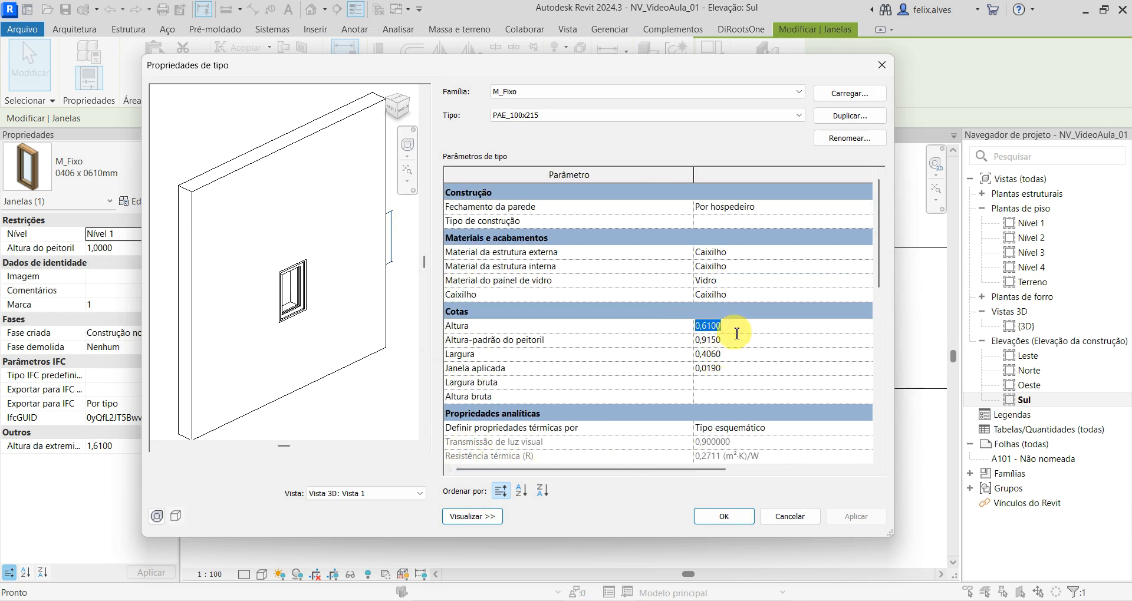
pyautogui.write('2,15')
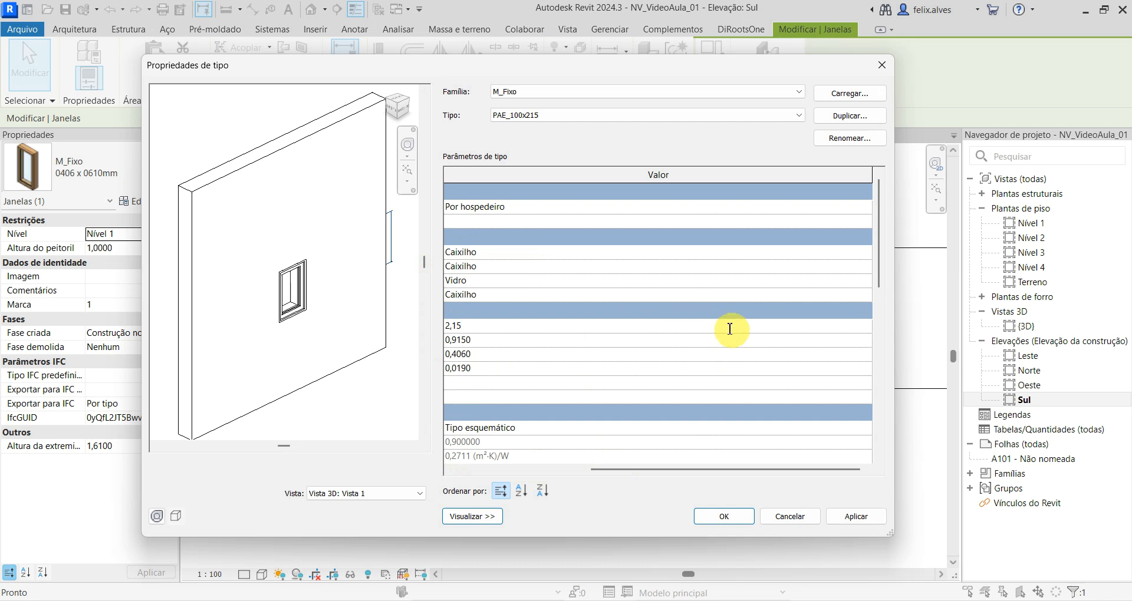
pyautogui.moveTo(740, 474); pyautogui.dragTo(448, 469)
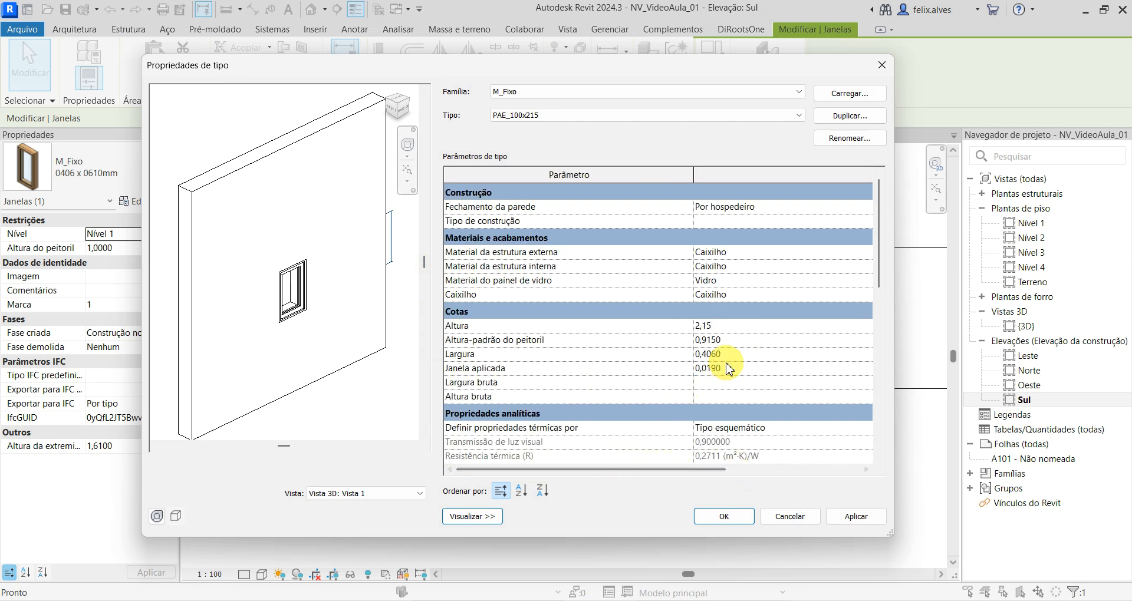
pyautogui.click(717, 356)
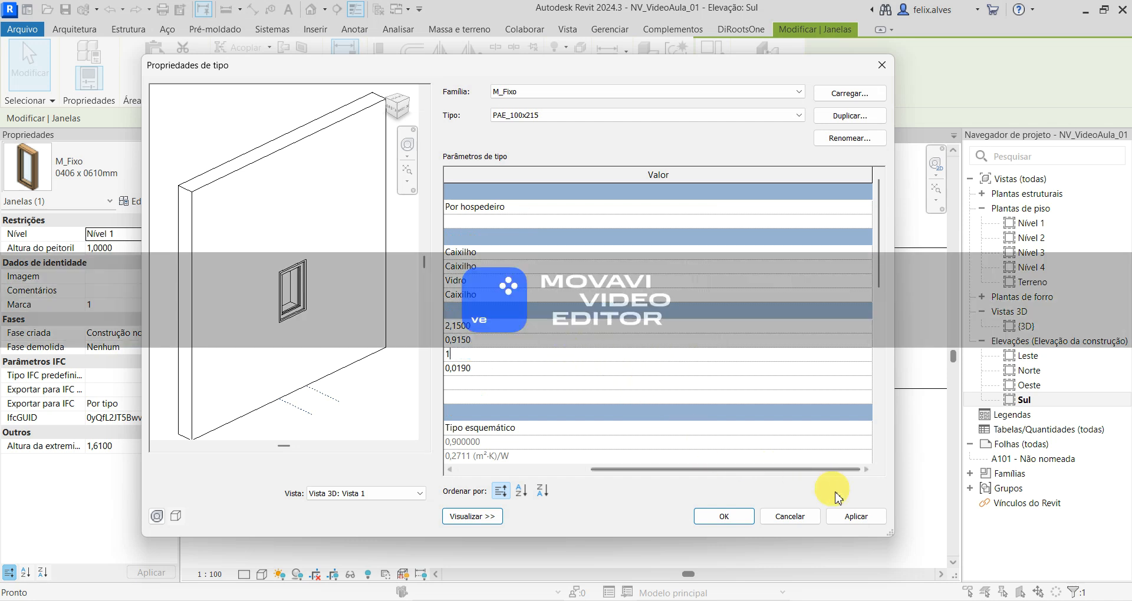
pyautogui.click(856, 516)
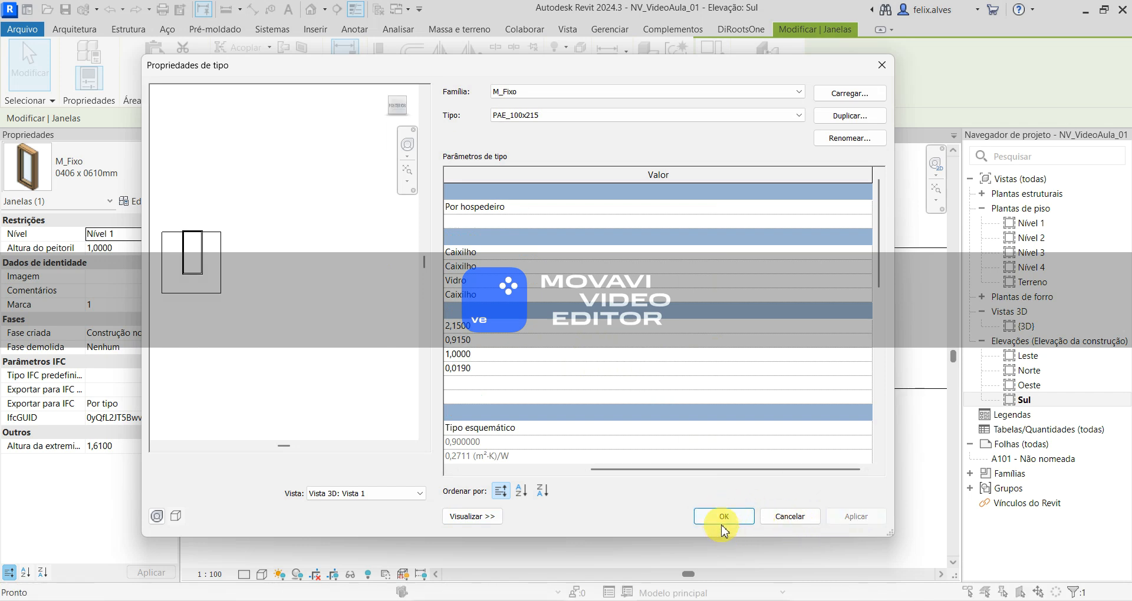
pyautogui.click(718, 517)
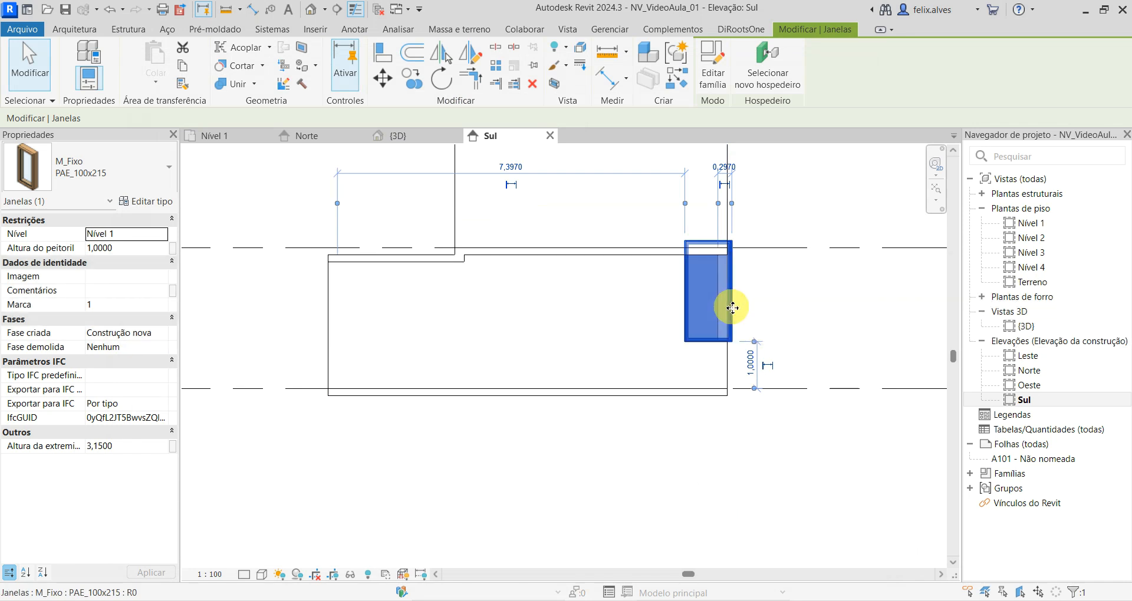
# - In the Nível 1 plan, move the PAE_100x215 window along the south wall, clear of the corner with the east wall
pyautogui.click(224, 138)
pyautogui.scroll(2, 625, 408)
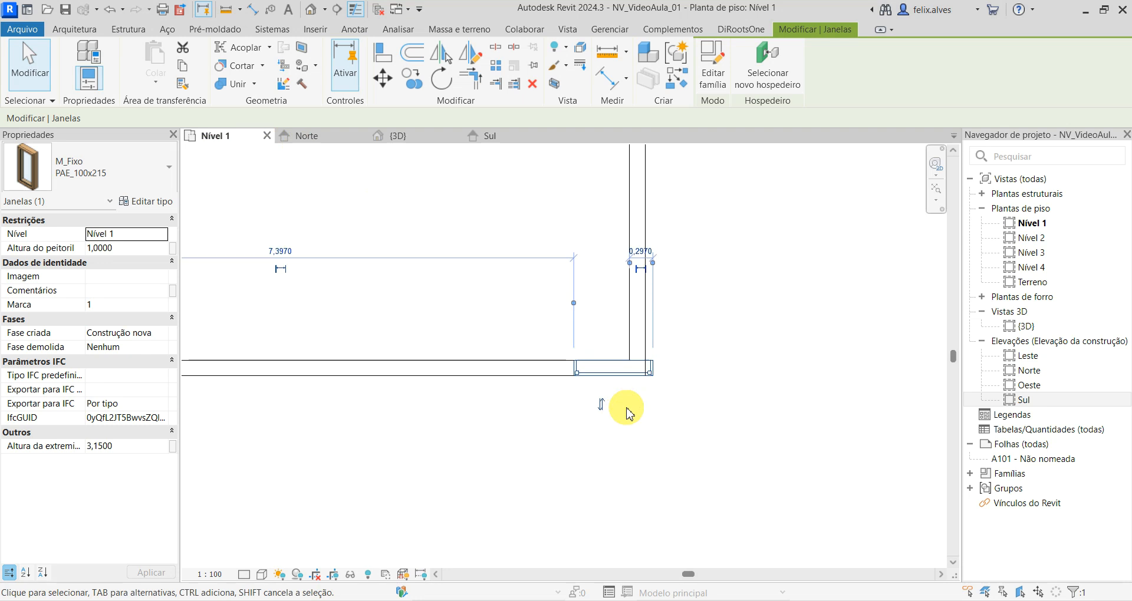
pyautogui.click(655, 375)
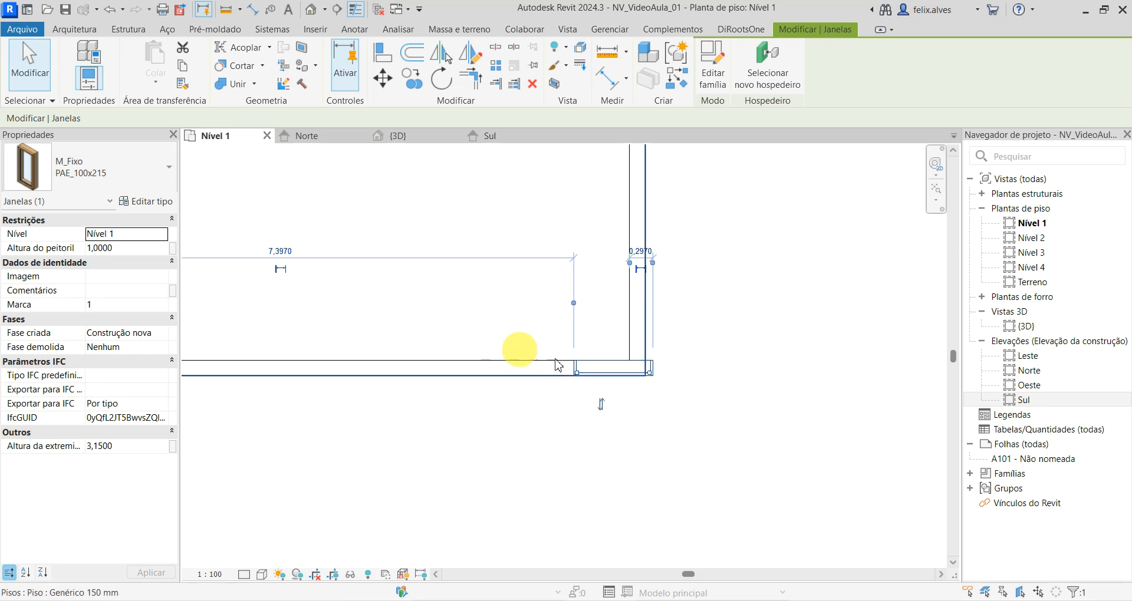
pyautogui.moveTo(623, 369); pyautogui.dragTo(585, 369)
pyautogui.click(624, 424)
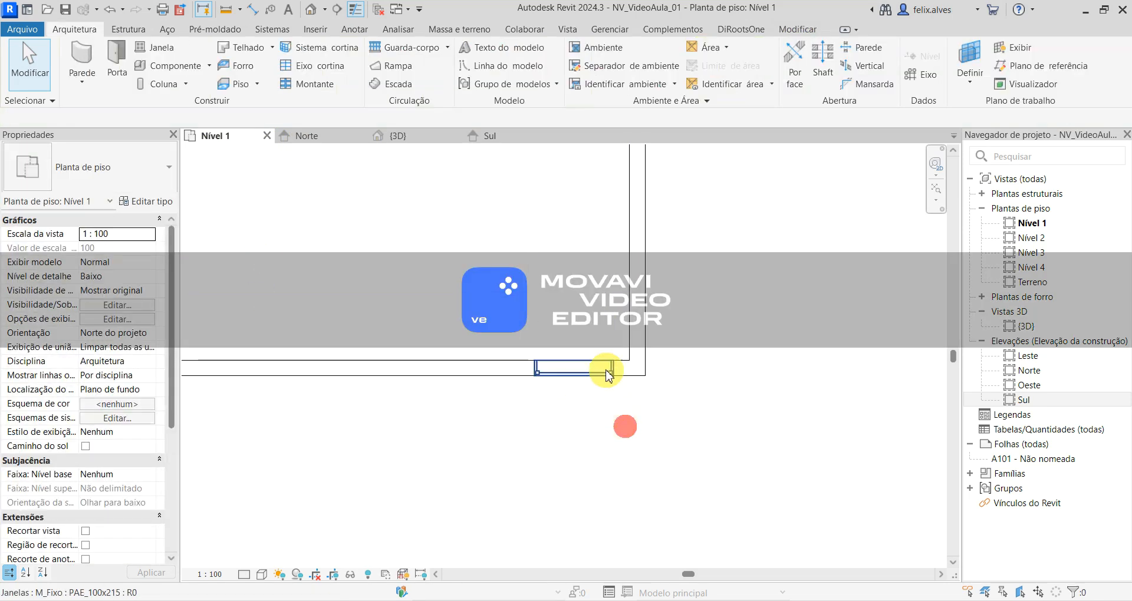
pyautogui.click(599, 370)
pyautogui.moveTo(589, 369)
pyautogui.mouseDown()
pyautogui.moveTo(569, 366)
pyautogui.moveTo(609, 362)
pyautogui.moveTo(573, 362)
pyautogui.mouseUp()
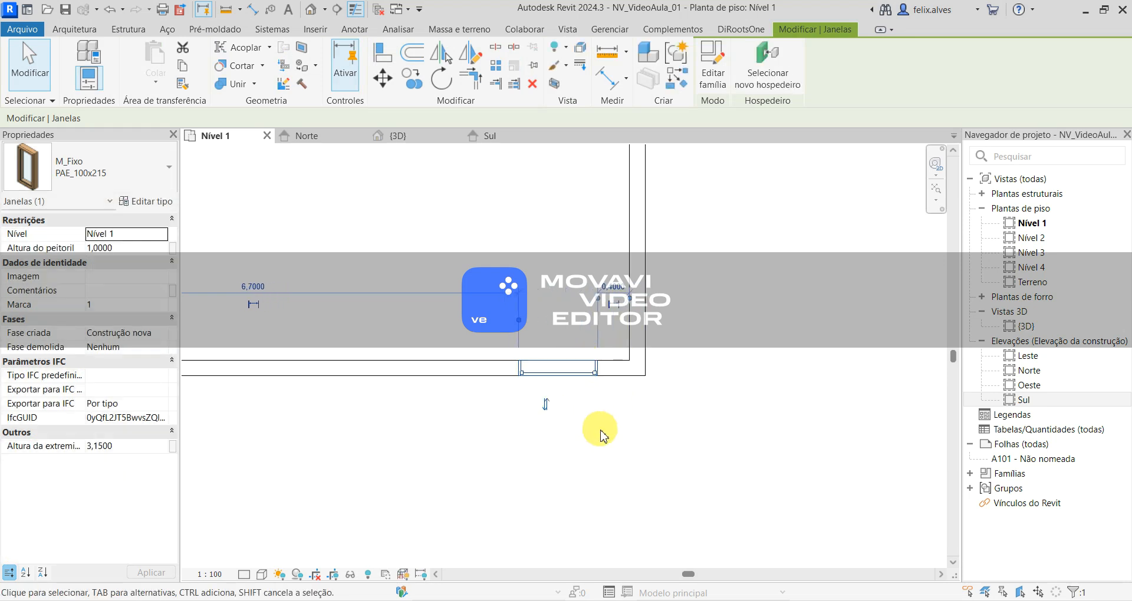
# - Set the window's distance to the east wall's inner face to 0 and flip the window's facing
pyautogui.click(612, 287)
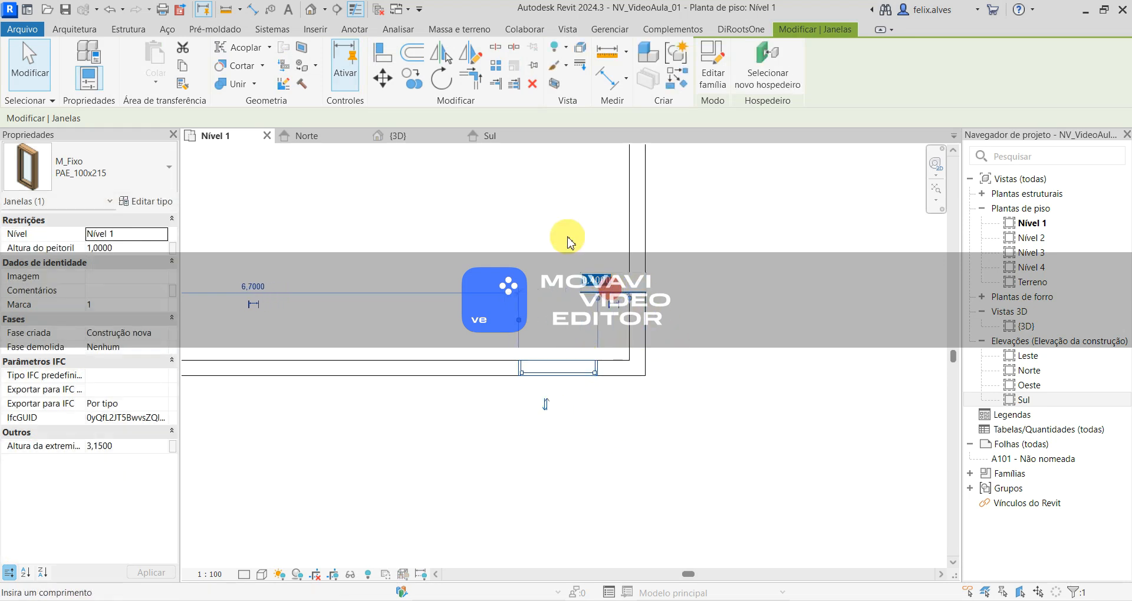
pyautogui.write('0')
pyautogui.press('Return')
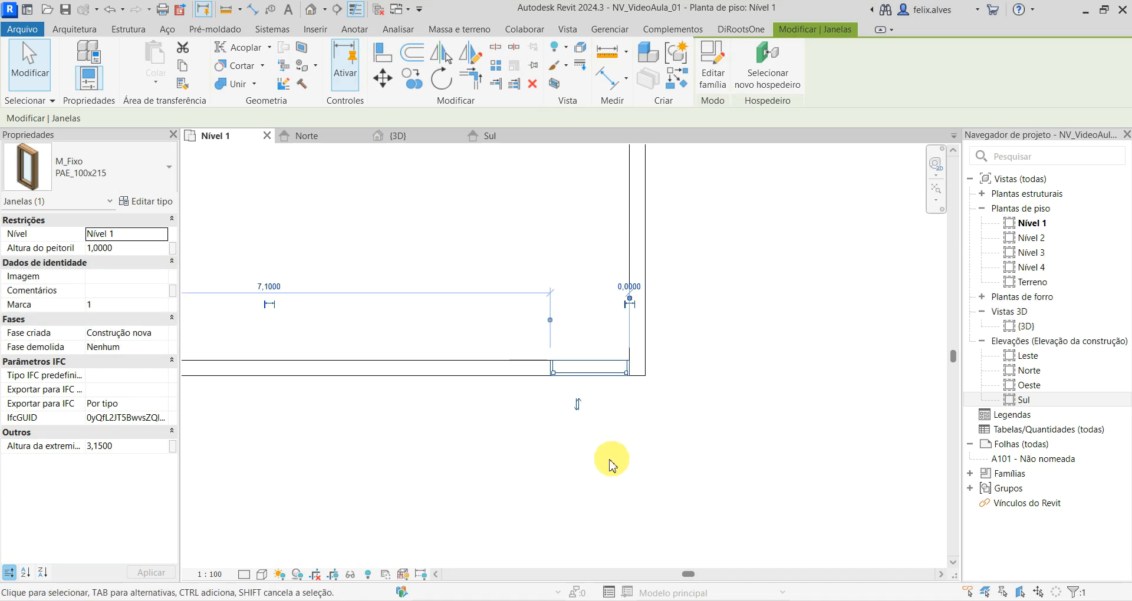
pyautogui.click(578, 403)
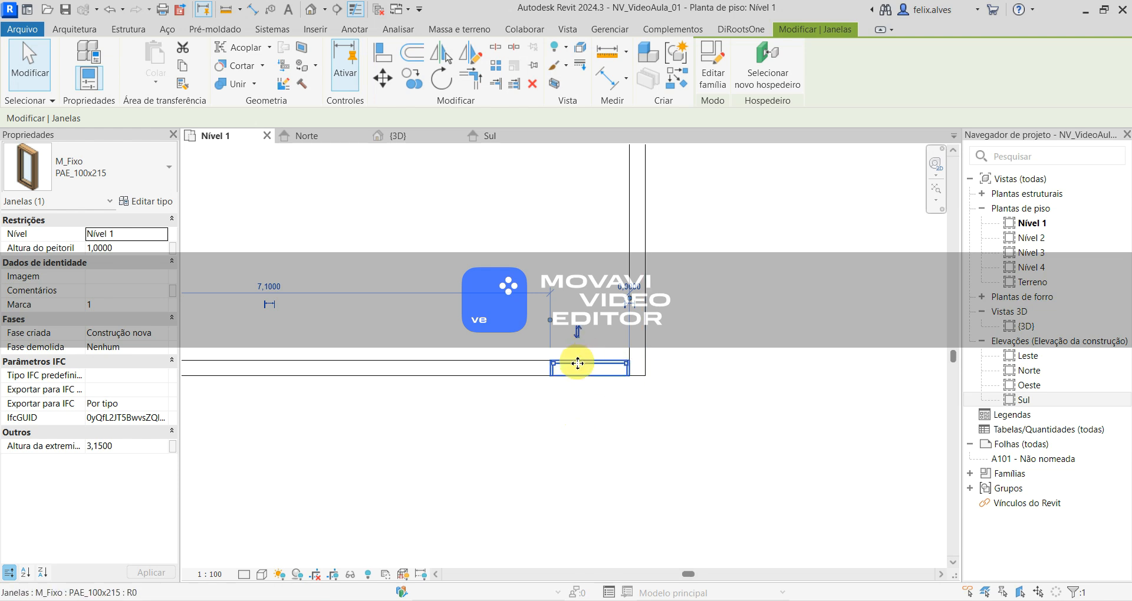
pyautogui.scroll(2, 591, 376)
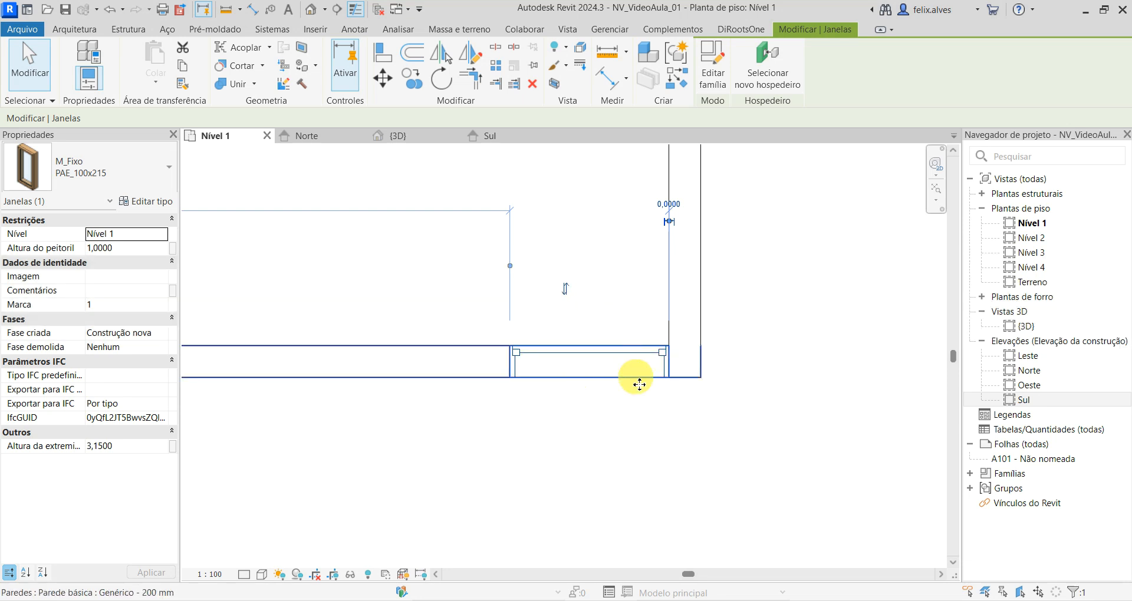
pyautogui.scroll(-2, 666, 474)
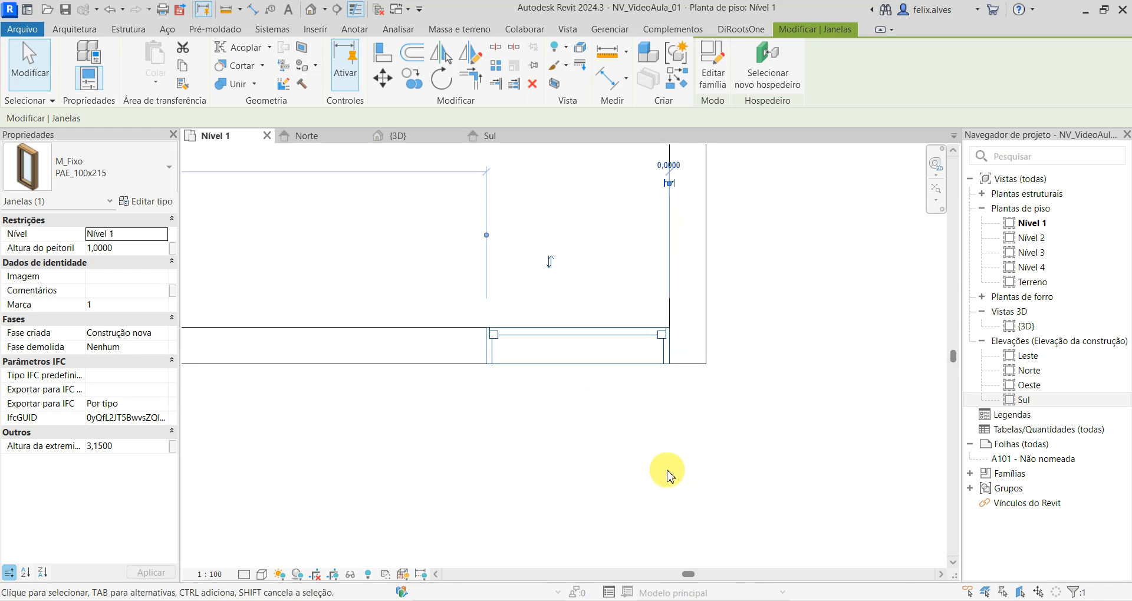
pyautogui.click(663, 472)
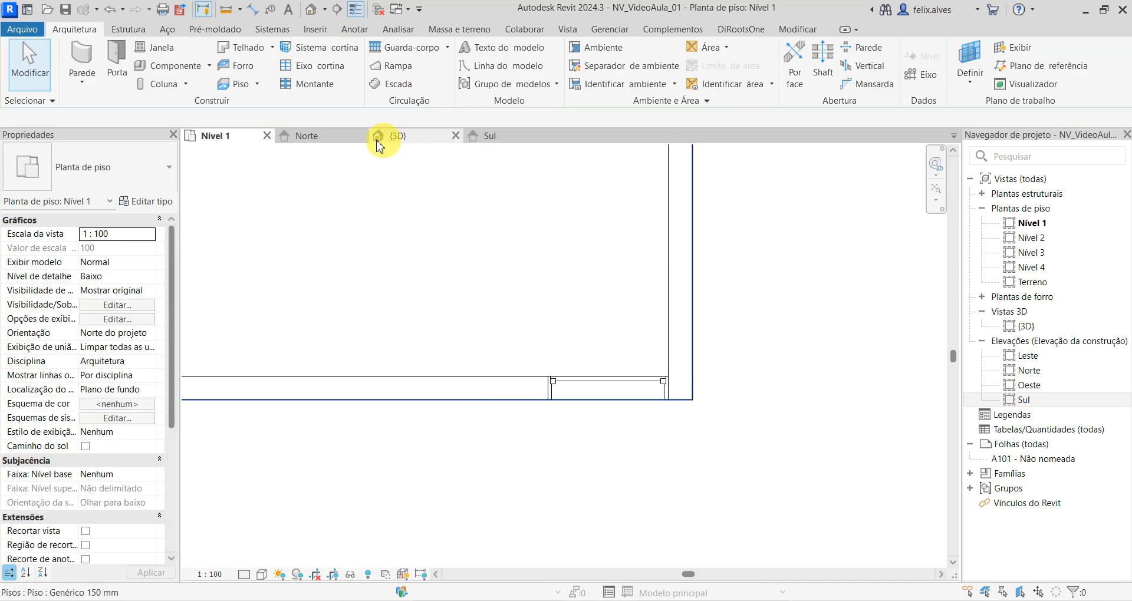
# - In the 3D view, set the PAE_100x215 window's height above the floor to 0,53
pyautogui.click(406, 136)
pyautogui.scroll(-3, 510, 332)
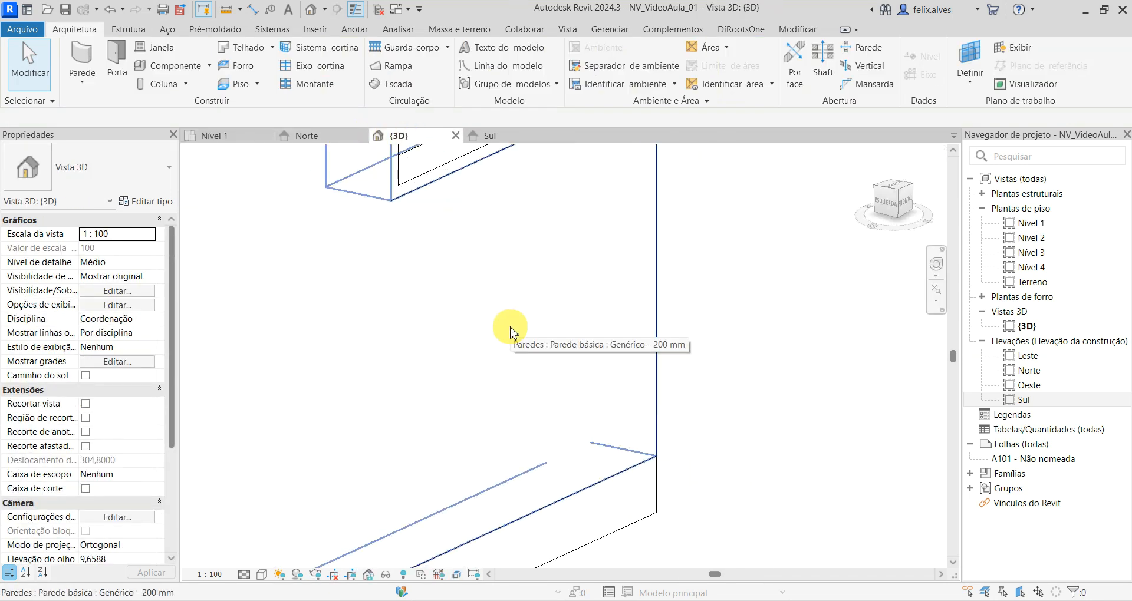
pyautogui.scroll(-3, 510, 328)
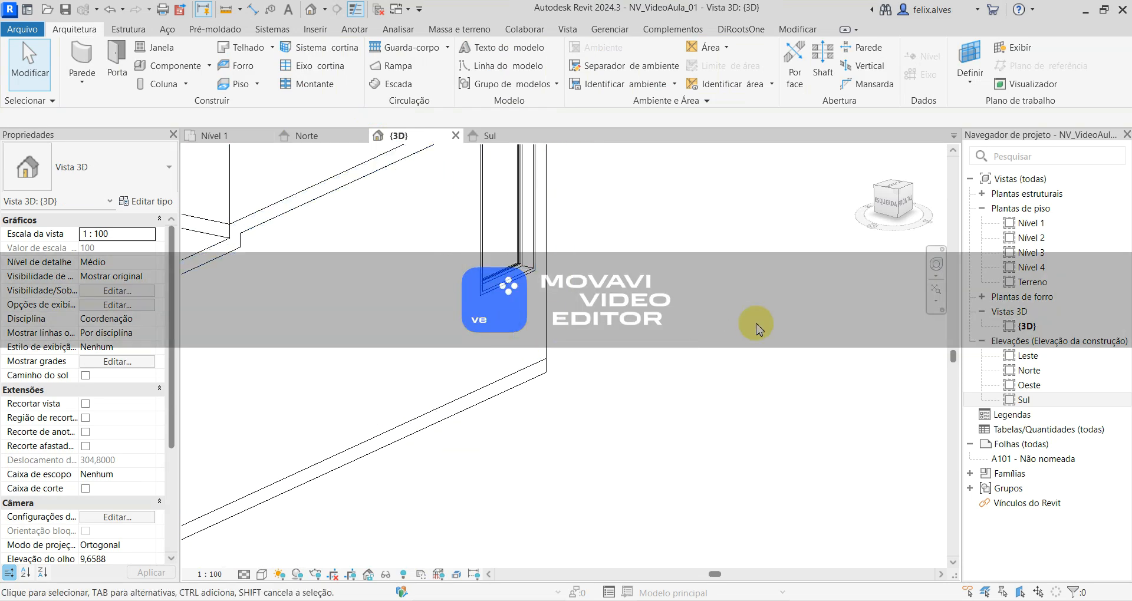
pyautogui.scroll(-3, 755, 326)
pyautogui.moveTo(735, 330); pyautogui.dragTo(586, 379, button='middle')
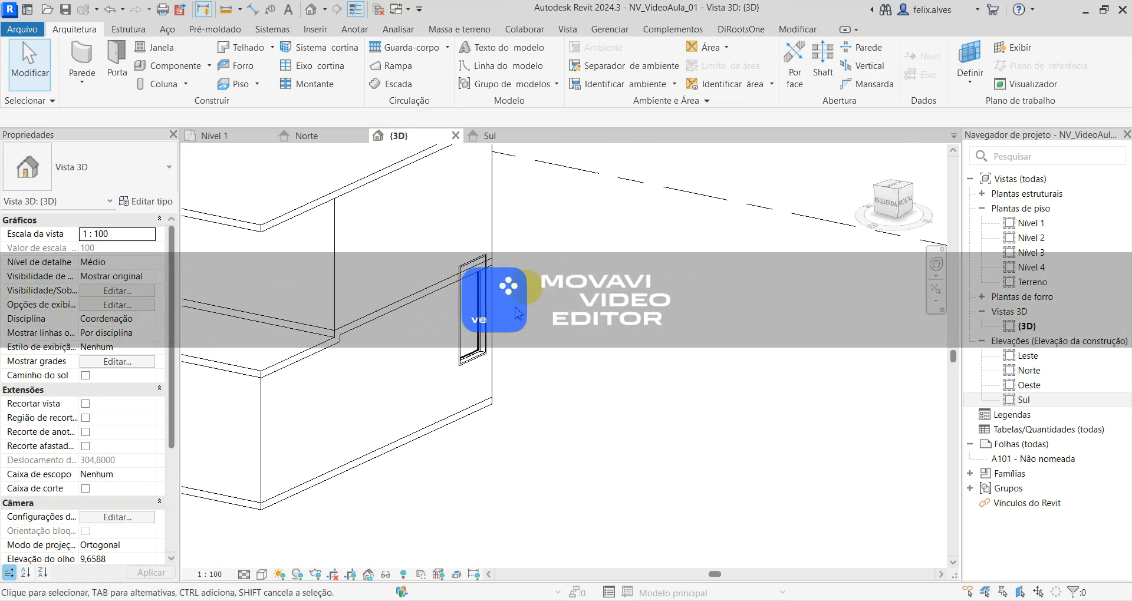
pyautogui.click(473, 361)
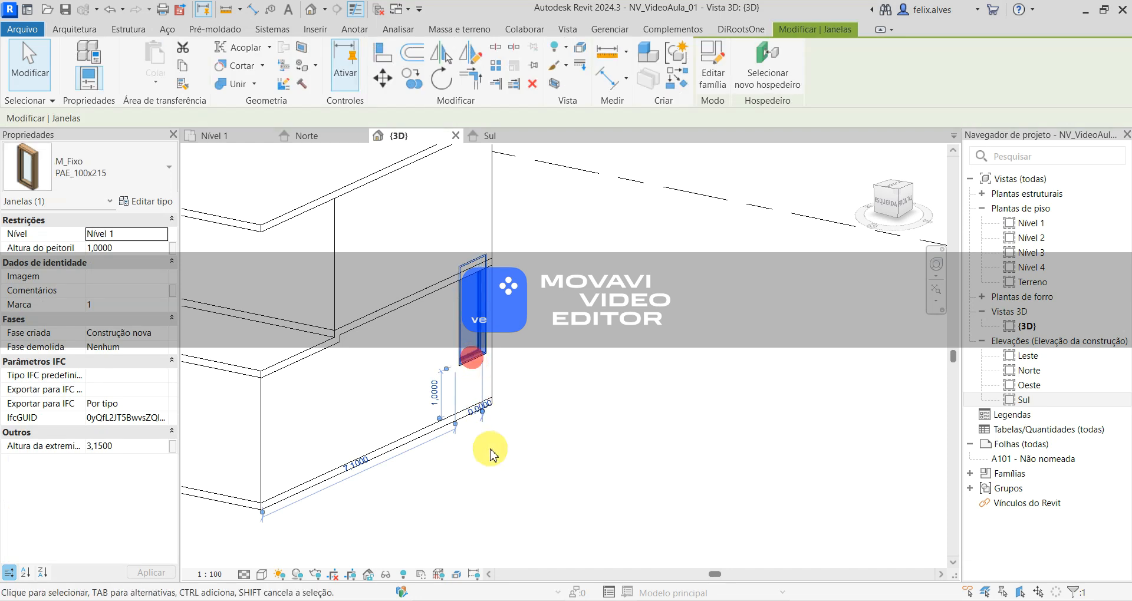
pyautogui.click(436, 393)
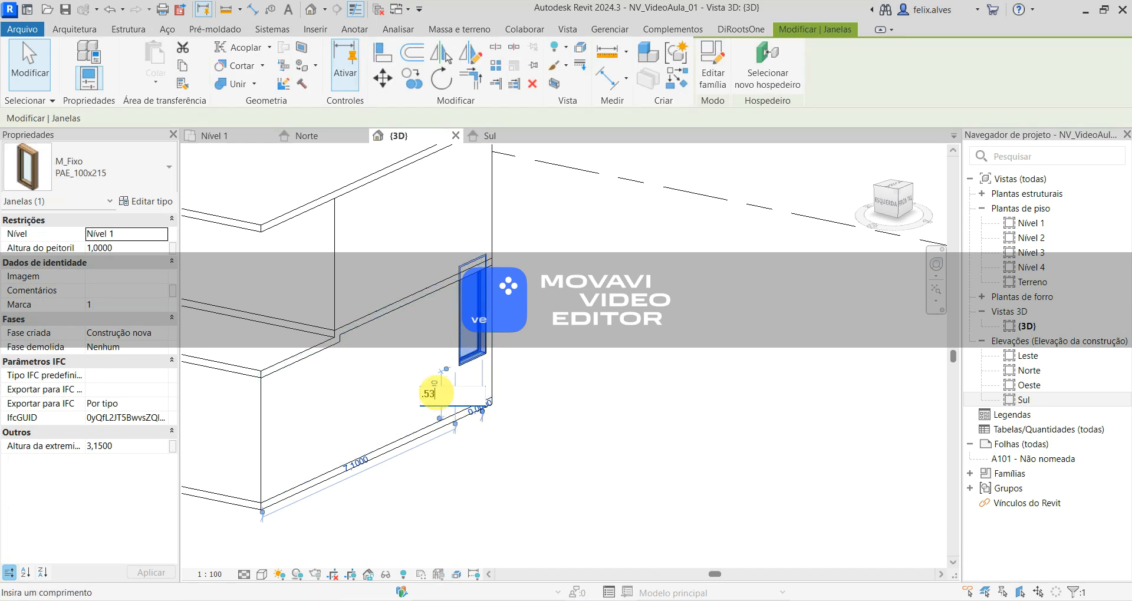
pyautogui.write('.53')
pyautogui.press('Return')
pyautogui.click(540, 370)
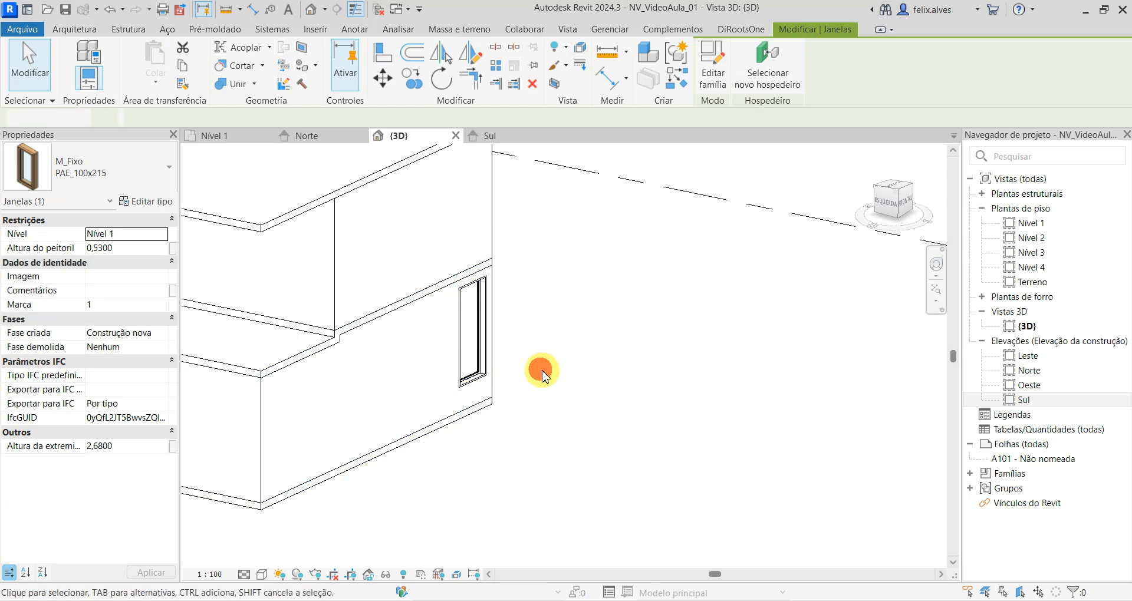
# - Cut a rectangular wall opening about 3,35 m wide and 2,15 m high in the ground-floor west wall
pyautogui.scroll(-2, 539, 369)
pyautogui.moveTo(614, 410); pyautogui.dragTo(717, 404, button='middle')
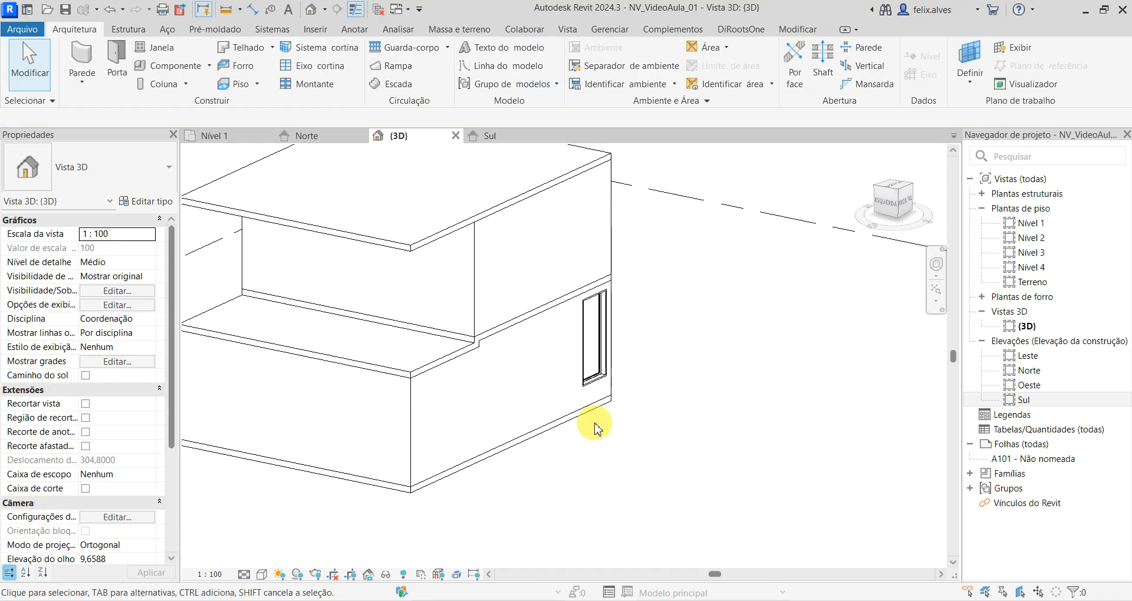
pyautogui.keyDown('shift'); pyautogui.moveTo(586, 475); pyautogui.dragTo(758, 513, button='middle'); pyautogui.keyUp('shift')
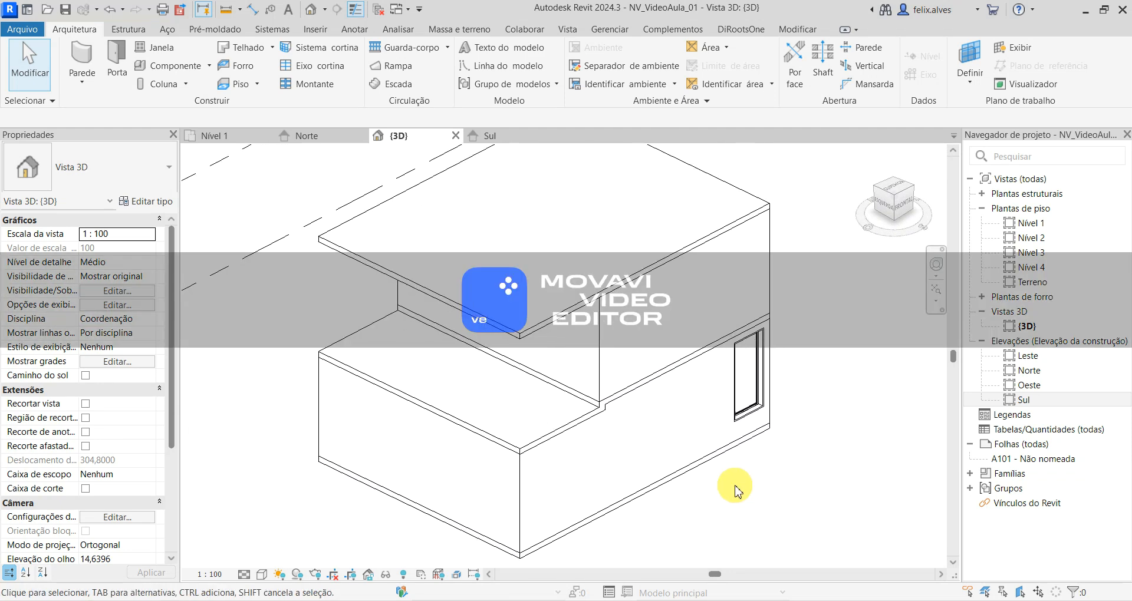
pyautogui.scroll(-1, 740, 498)
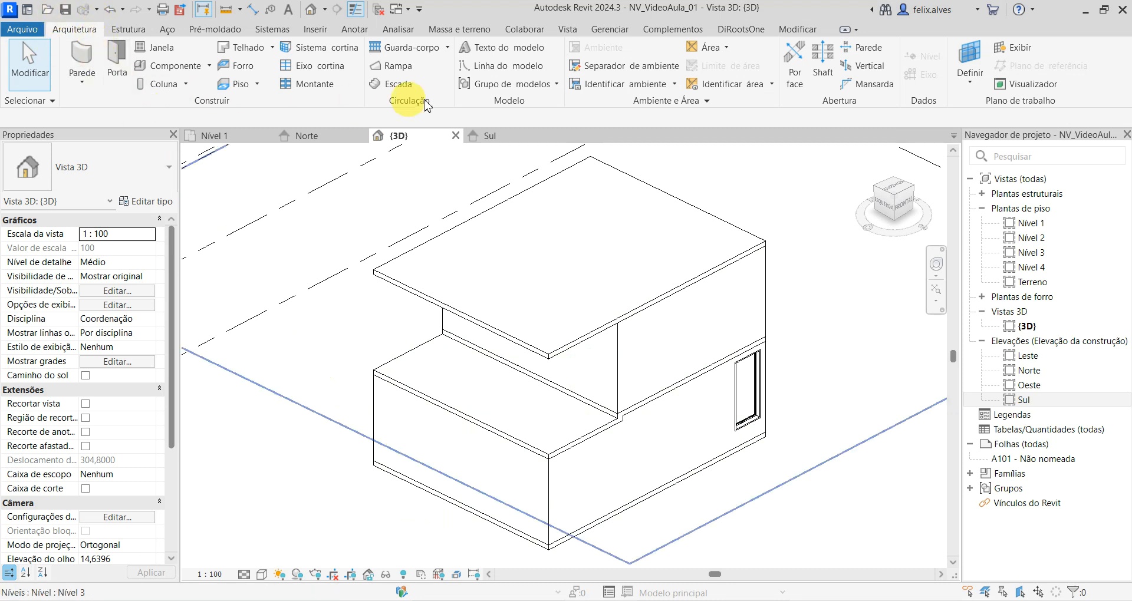
pyautogui.click(871, 49)
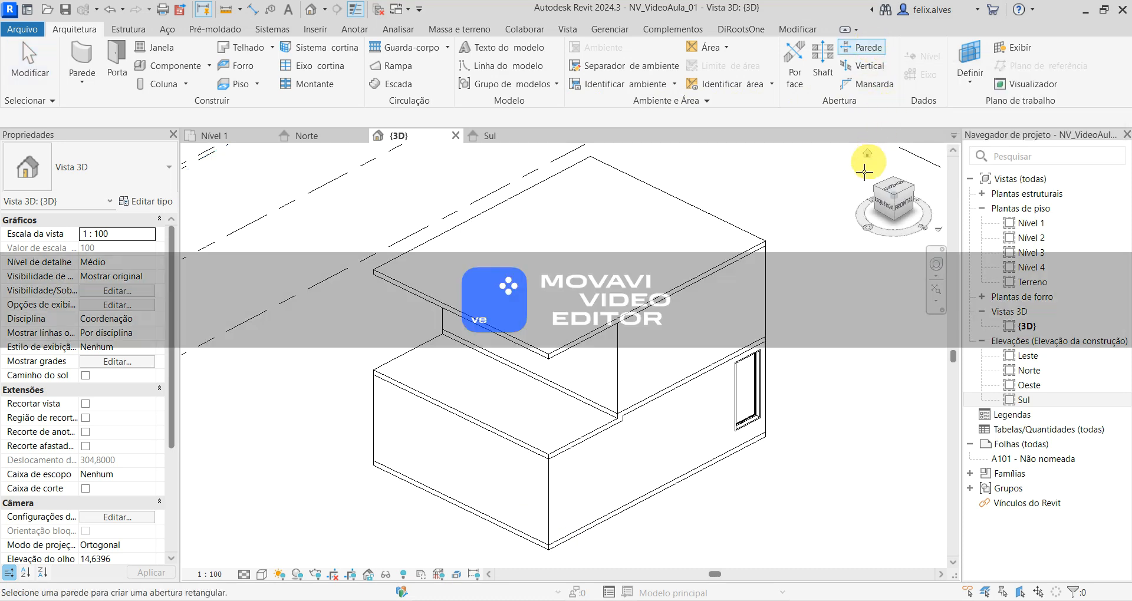
pyautogui.click(443, 437)
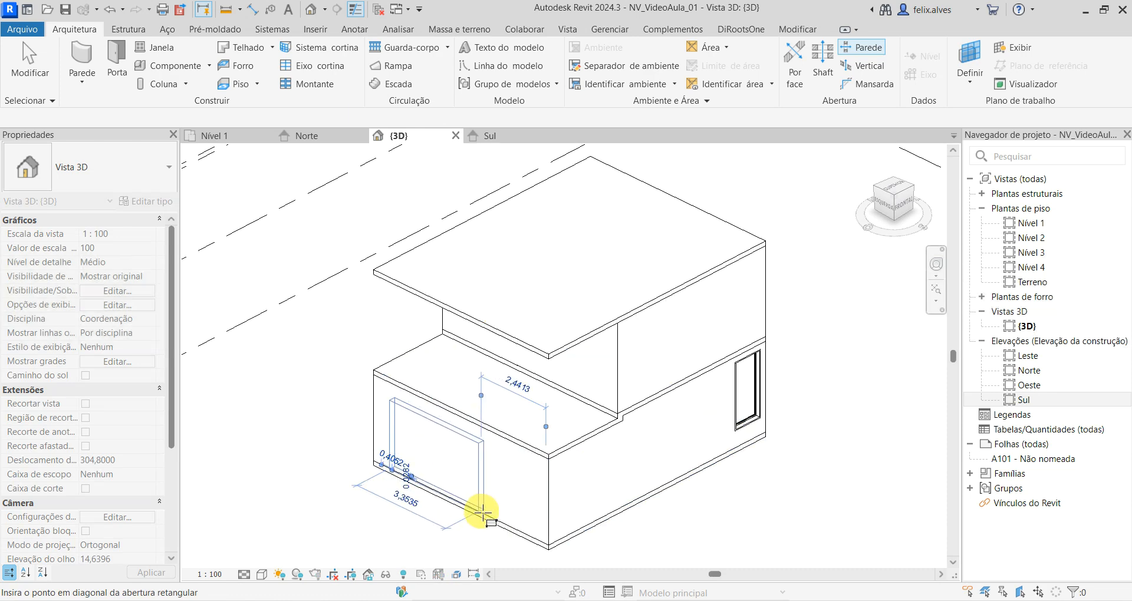
pyautogui.click(481, 510)
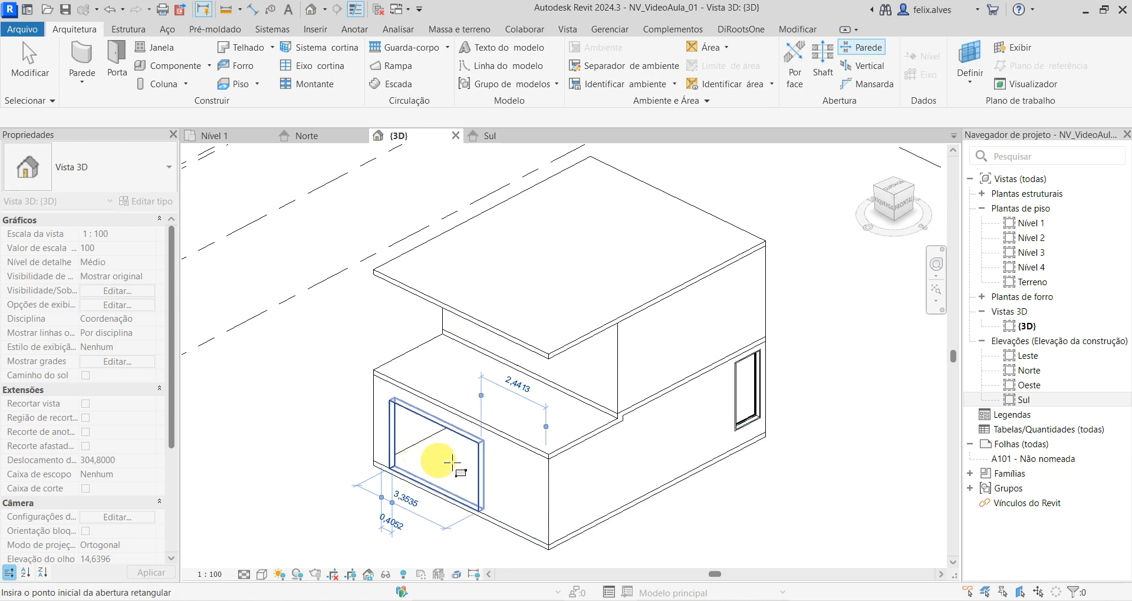
pyautogui.press('Escape')
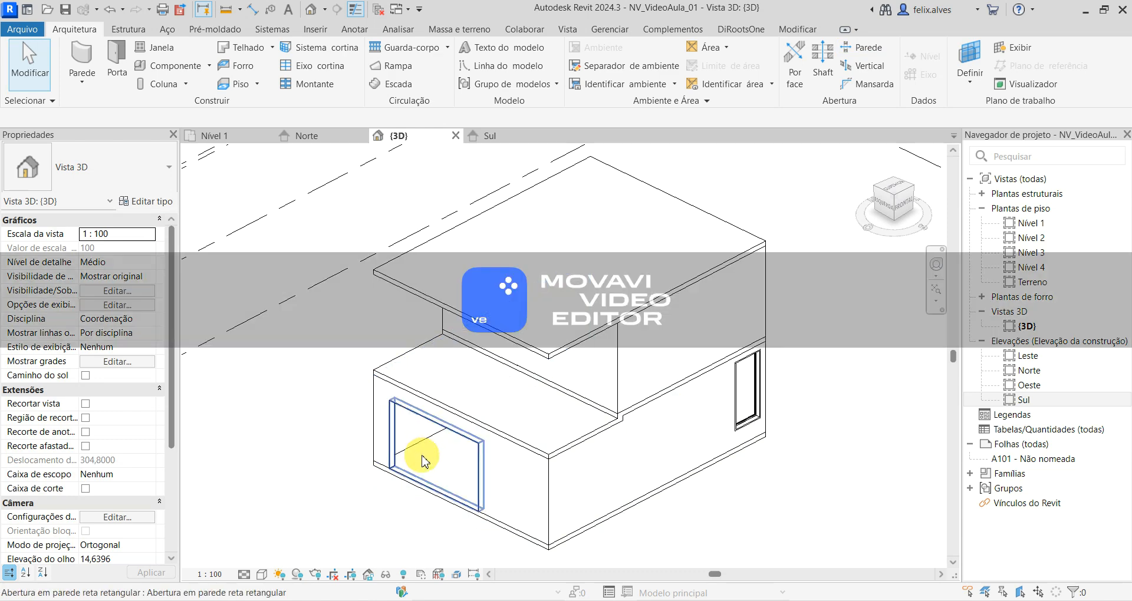
# - Narrow the wall opening to about 3,19 m, then set its top offset to 2,32 and its base offset to 0
pyautogui.click(420, 456)
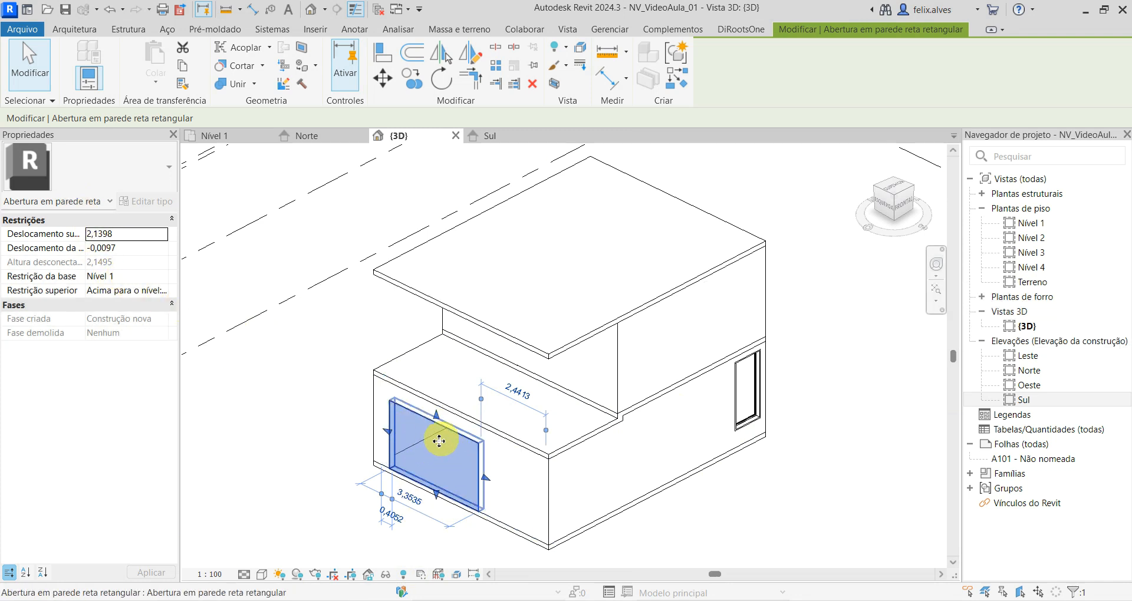
pyautogui.moveTo(493, 486); pyautogui.dragTo(446, 477)
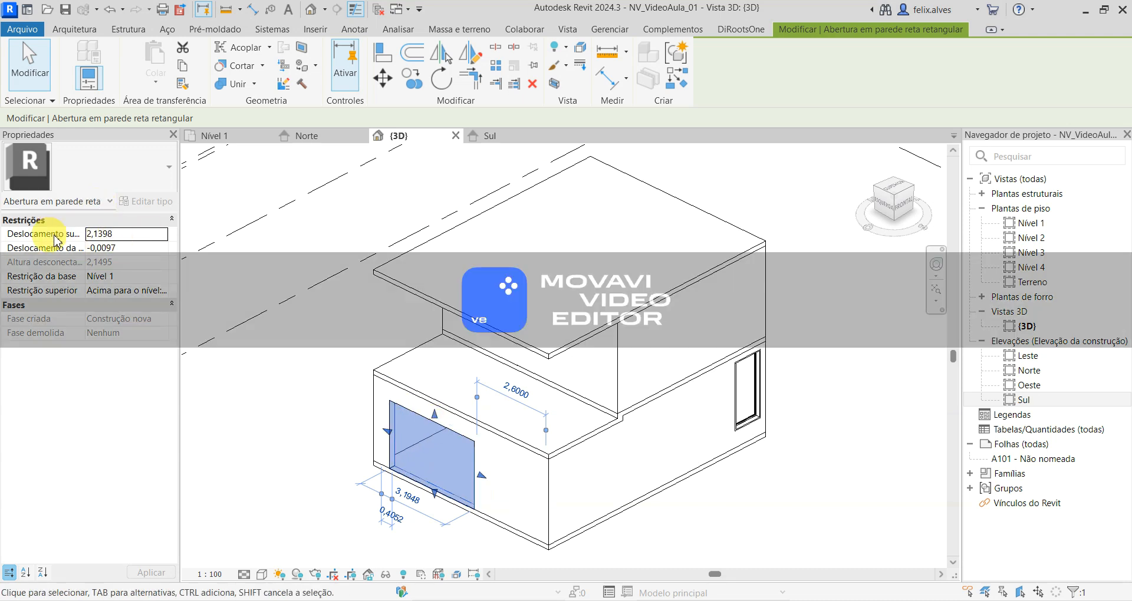
pyautogui.click(124, 234)
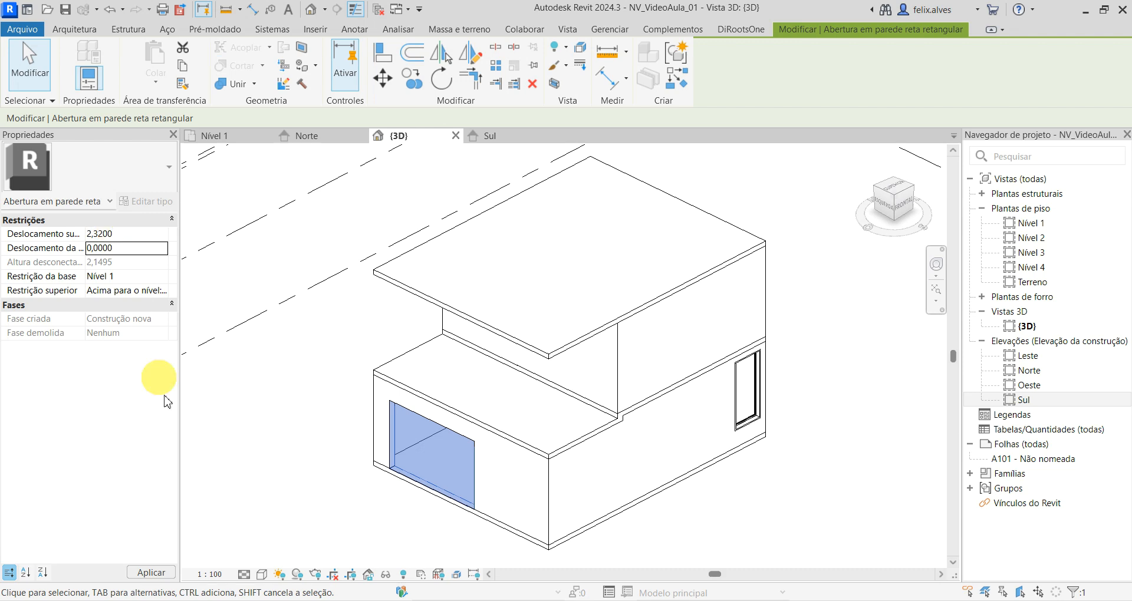
pyautogui.click(149, 571)
pyautogui.click(287, 517)
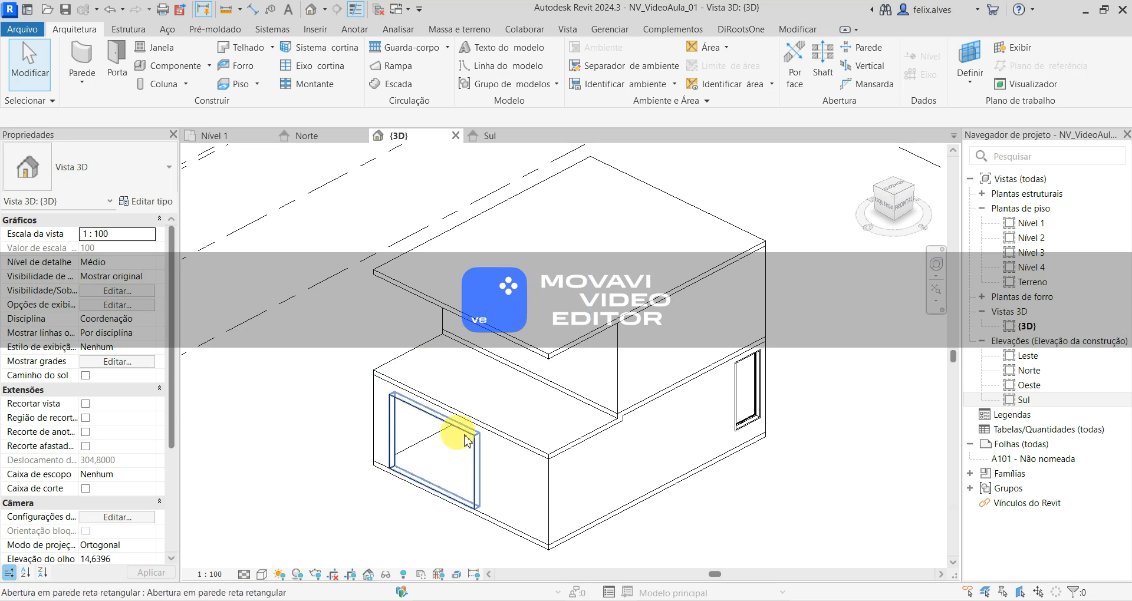
# - In the Nível 1 plan, extend the opening to the north wall's inner face, making it 3,6 m wide, and unjoin the conflicting elements
pyautogui.click(442, 457)
pyautogui.scroll(5, 374, 404)
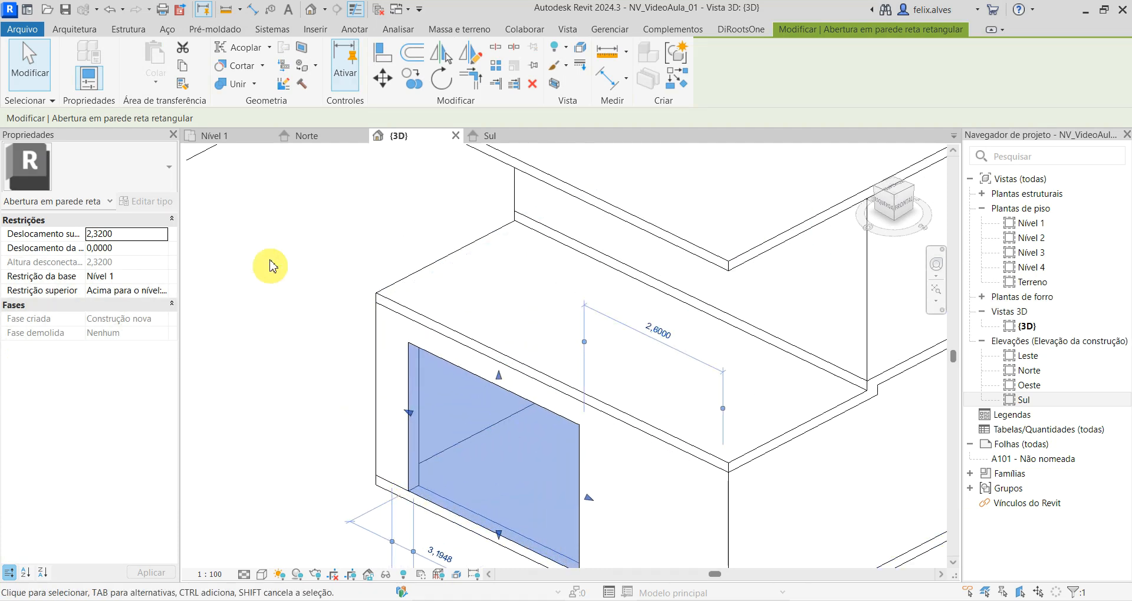
pyautogui.click(229, 137)
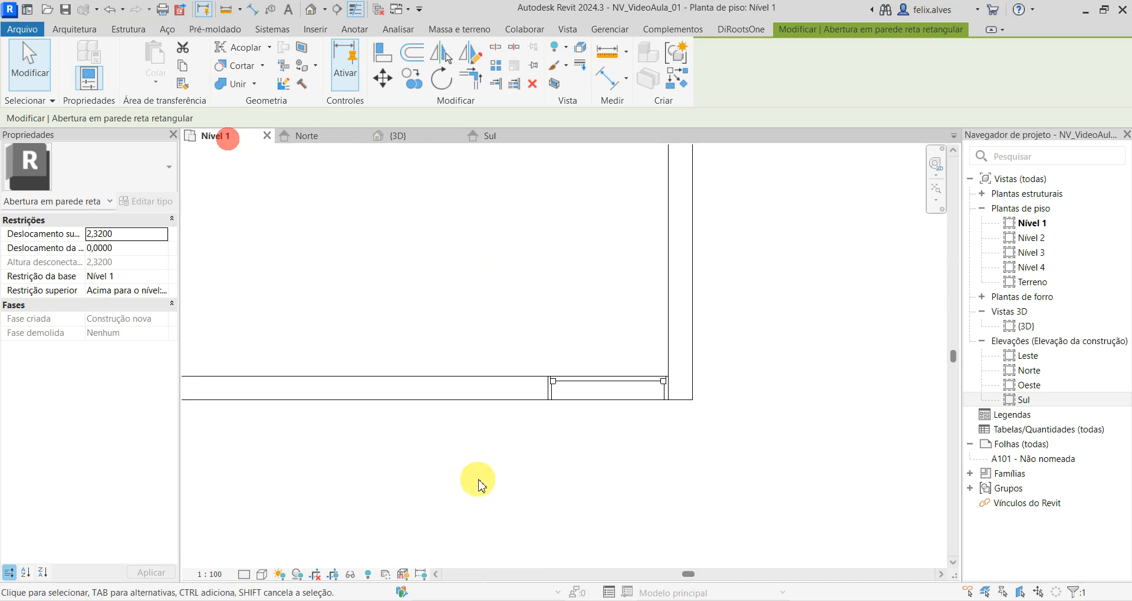
pyautogui.scroll(-3, 475, 458)
pyautogui.moveTo(470, 381); pyautogui.dragTo(555, 433, button='middle')
pyautogui.scroll(3, 285, 298)
pyautogui.moveTo(306, 296); pyautogui.dragTo(222, 253, button='middle')
pyautogui.press('Escape')
pyautogui.click(376, 307)
pyautogui.moveTo(362, 237); pyautogui.dragTo(378, 211)
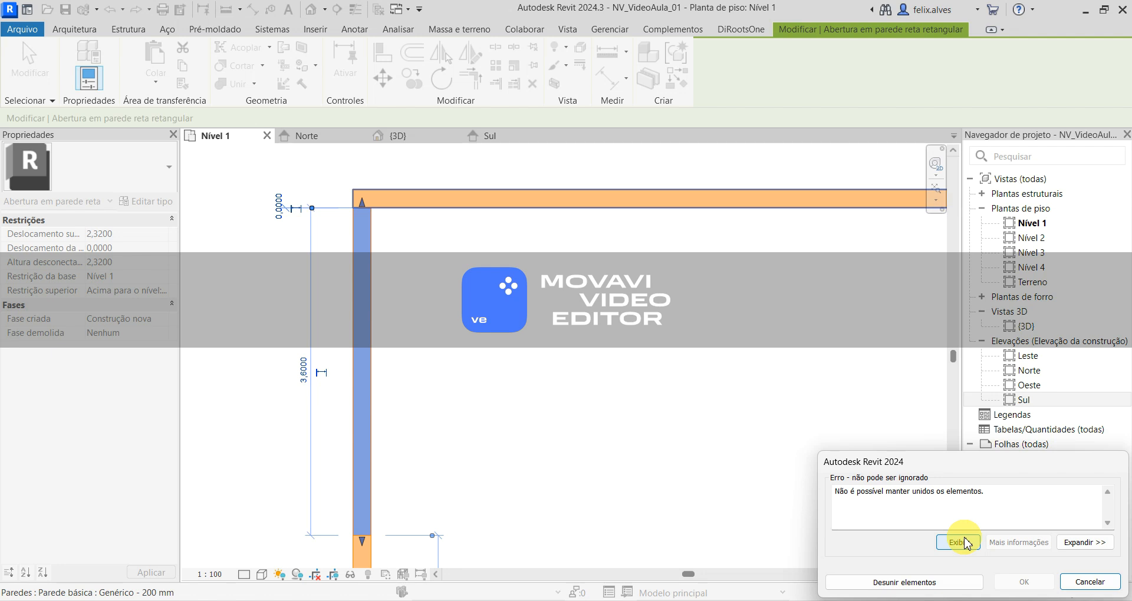
pyautogui.click(904, 582)
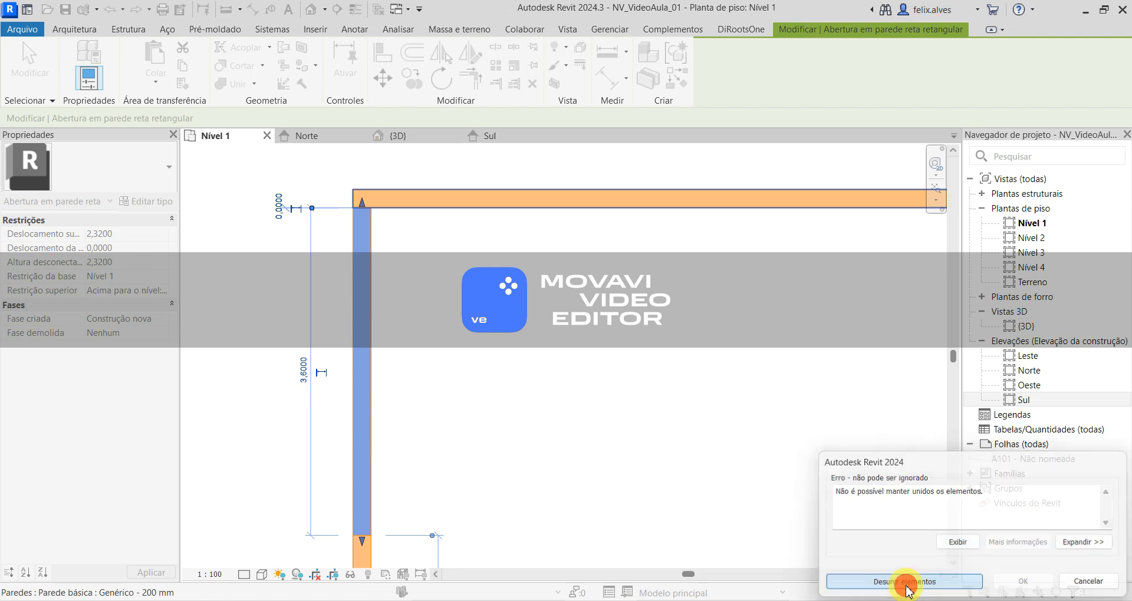
# - Inspect the unjoined wall corner beside the opening in the Nível 1 plan and the 3D view
pyautogui.scroll(4, 333, 183)
pyautogui.moveTo(364, 223); pyautogui.dragTo(381, 416, button='middle')
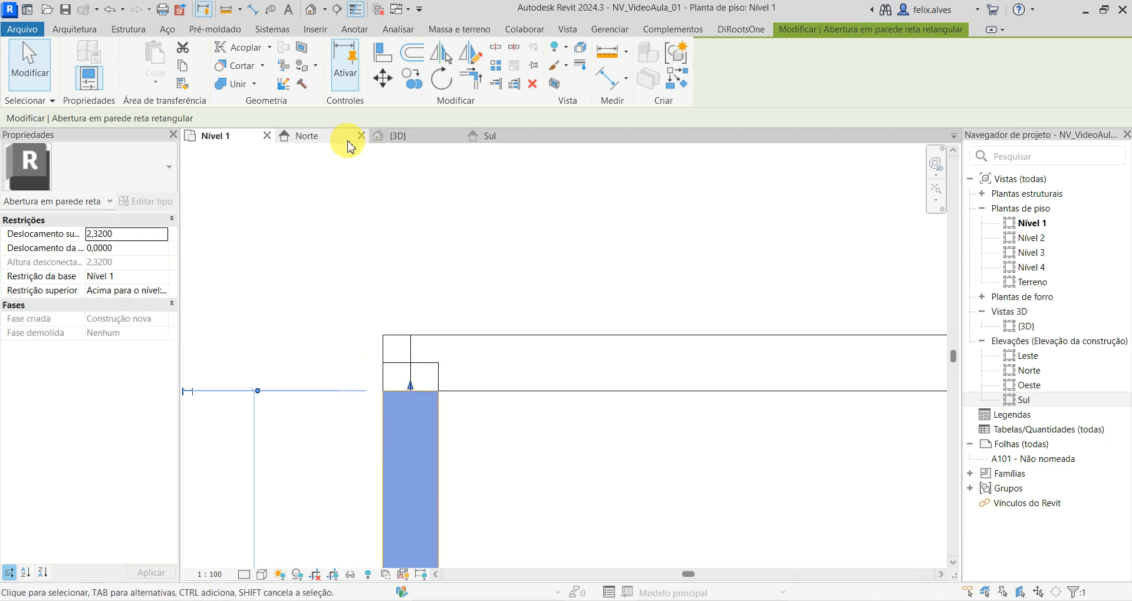
pyautogui.click(393, 136)
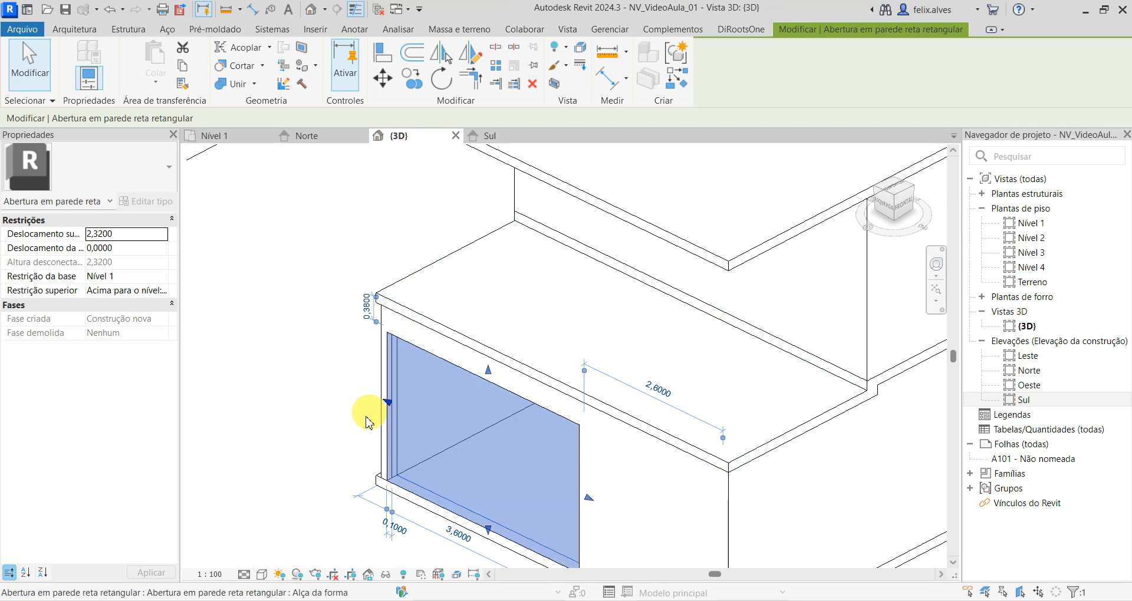
pyautogui.keyDown('shift'); pyautogui.moveTo(333, 424); pyautogui.dragTo(360, 401, button='middle'); pyautogui.keyUp('shift')
pyautogui.scroll(3, 360, 401)
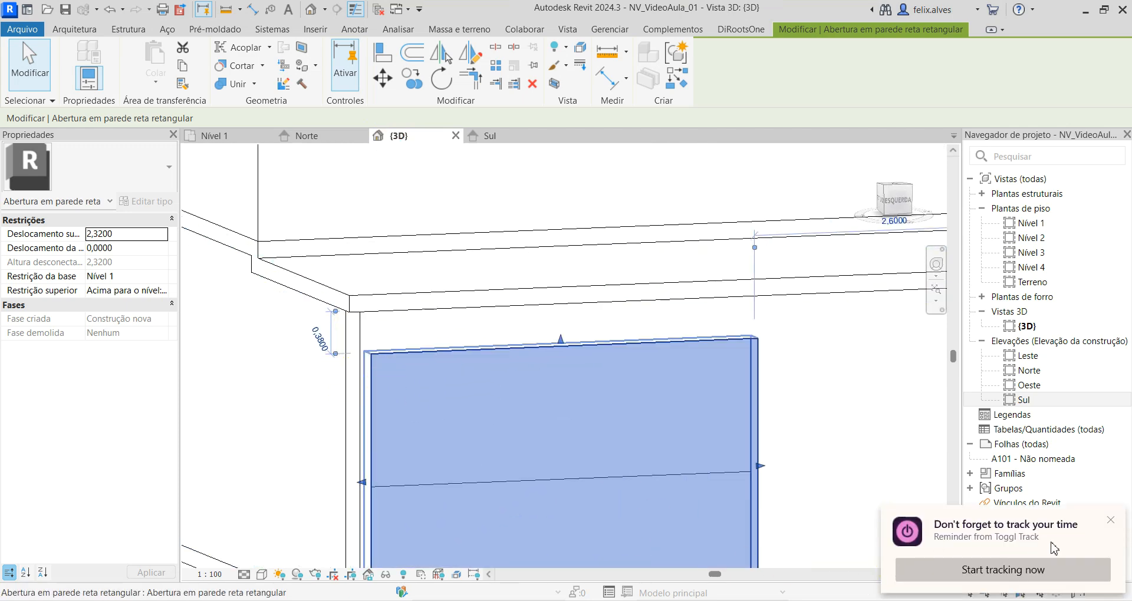
pyautogui.click(233, 135)
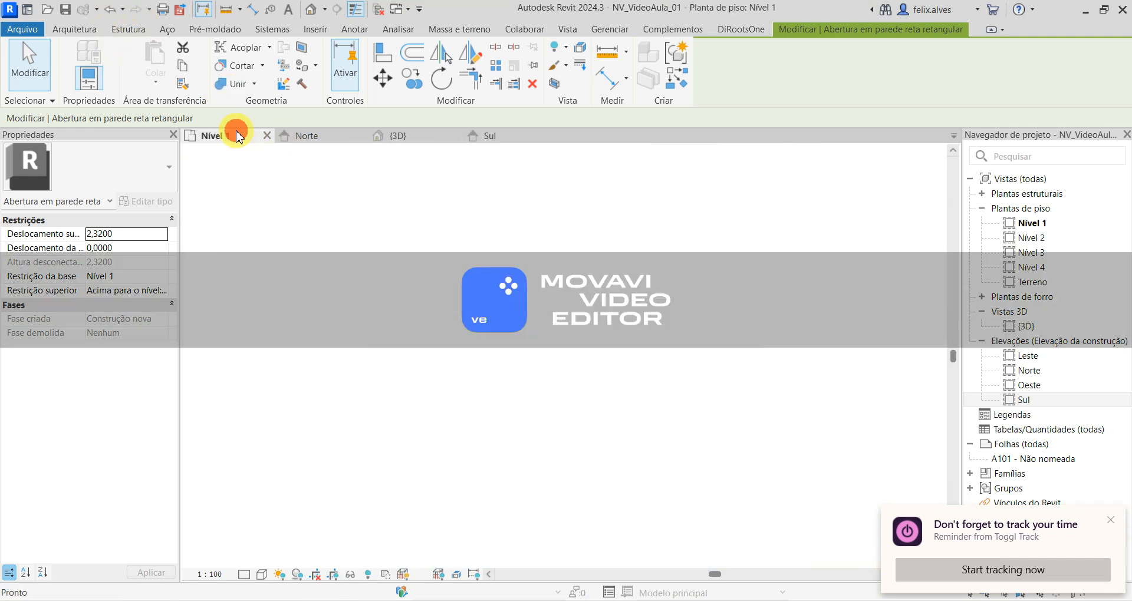
# - Pull the wall opening's north end 0,2 m away from the north wall and return it to the wall's inner face
pyautogui.scroll(1, 355, 287)
pyautogui.moveTo(395, 363); pyautogui.dragTo(397, 407)
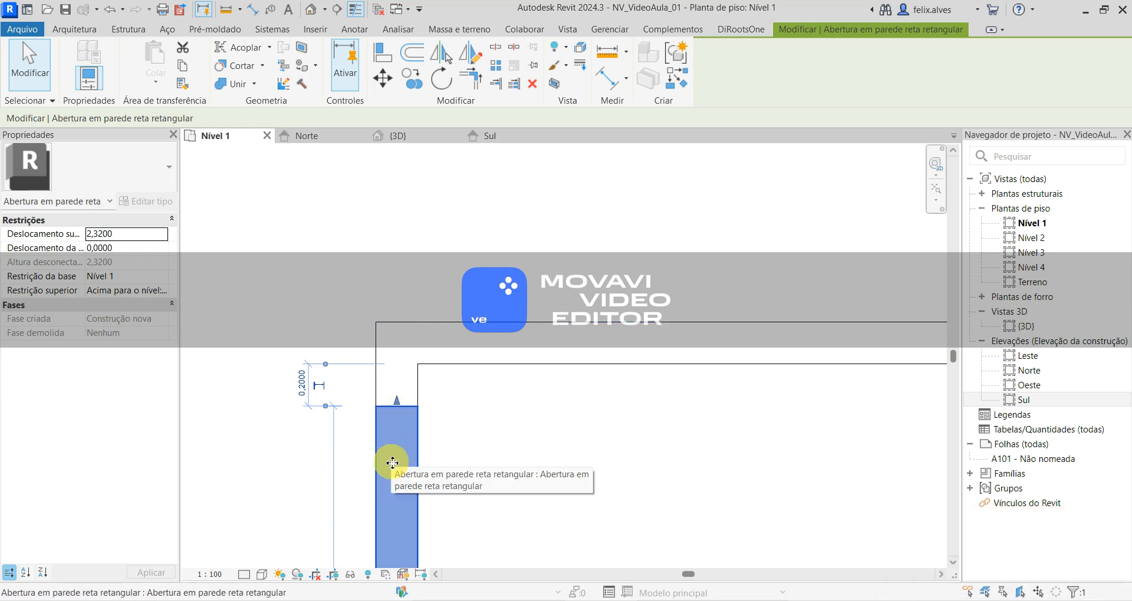
pyautogui.moveTo(395, 405); pyautogui.dragTo(423, 366)
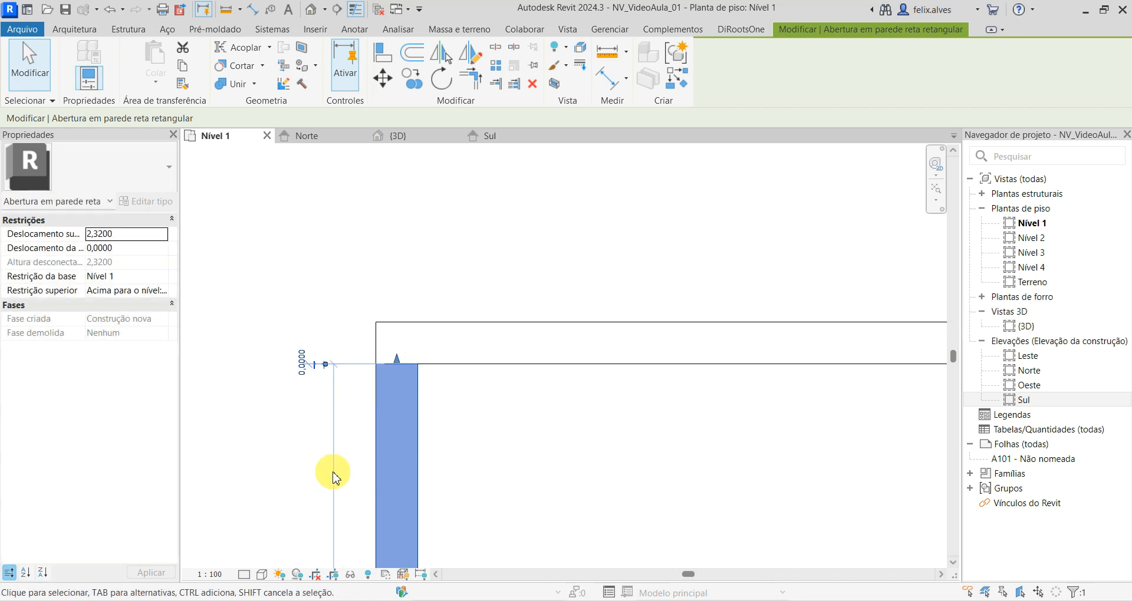
# - Set the west wall opening's width to 2,5 m and its distance from the north wall's inner face to 0
pyautogui.click(250, 471)
pyautogui.scroll(-12, 250, 468)
pyautogui.moveTo(250, 467); pyautogui.dragTo(445, 266, button='middle')
pyautogui.scroll(3, 452, 301)
pyautogui.scroll(3, 453, 302)
pyautogui.click(480, 303)
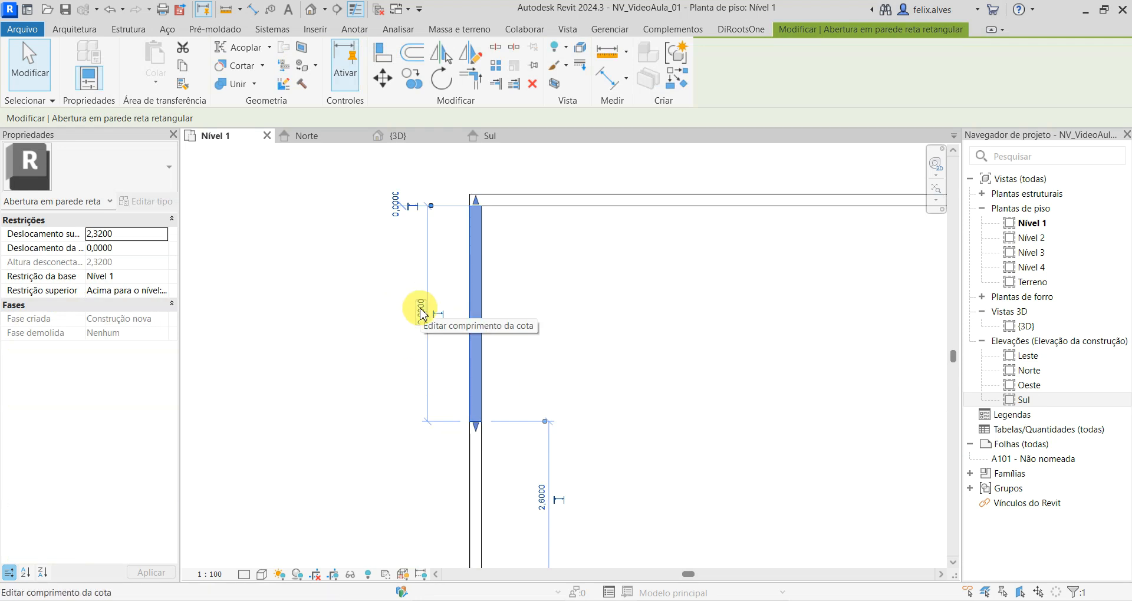
pyautogui.click(421, 311)
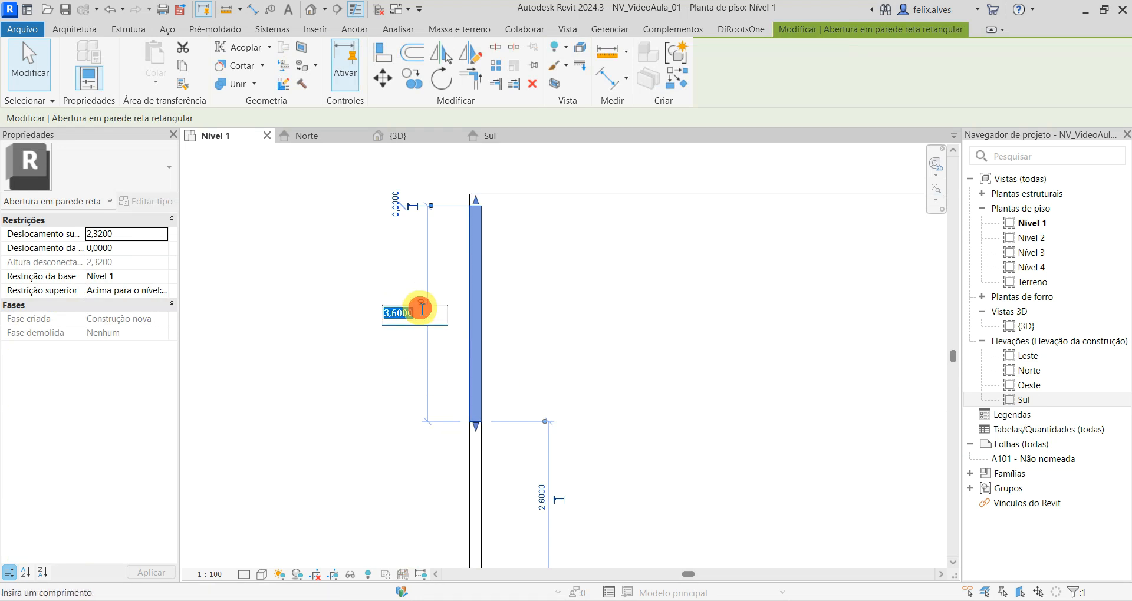
pyautogui.press('Return')
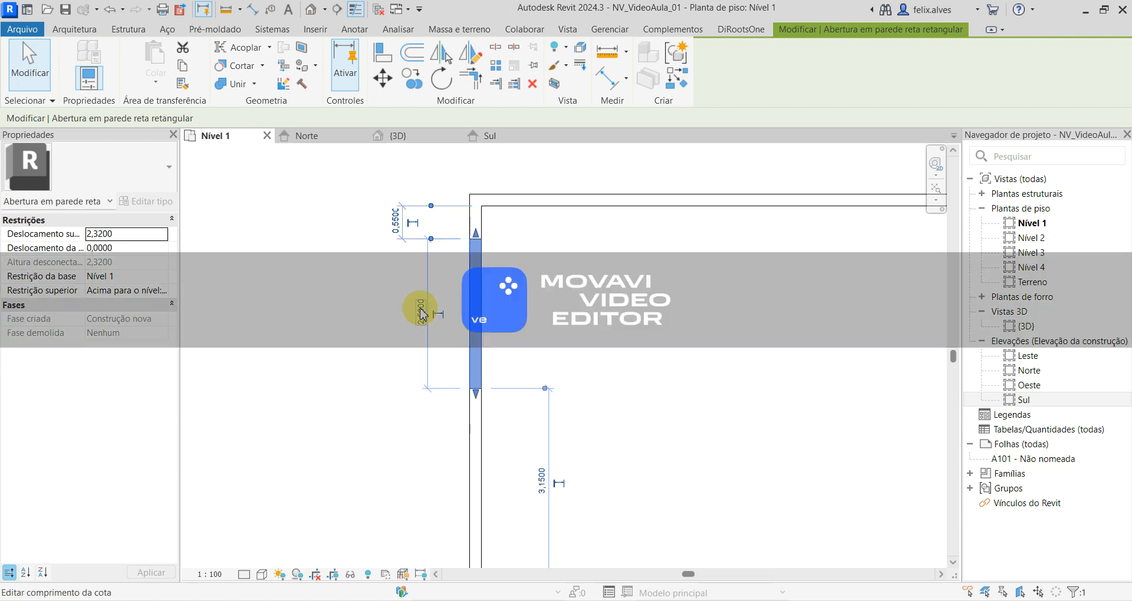
pyautogui.click(395, 218)
pyautogui.press('Return')
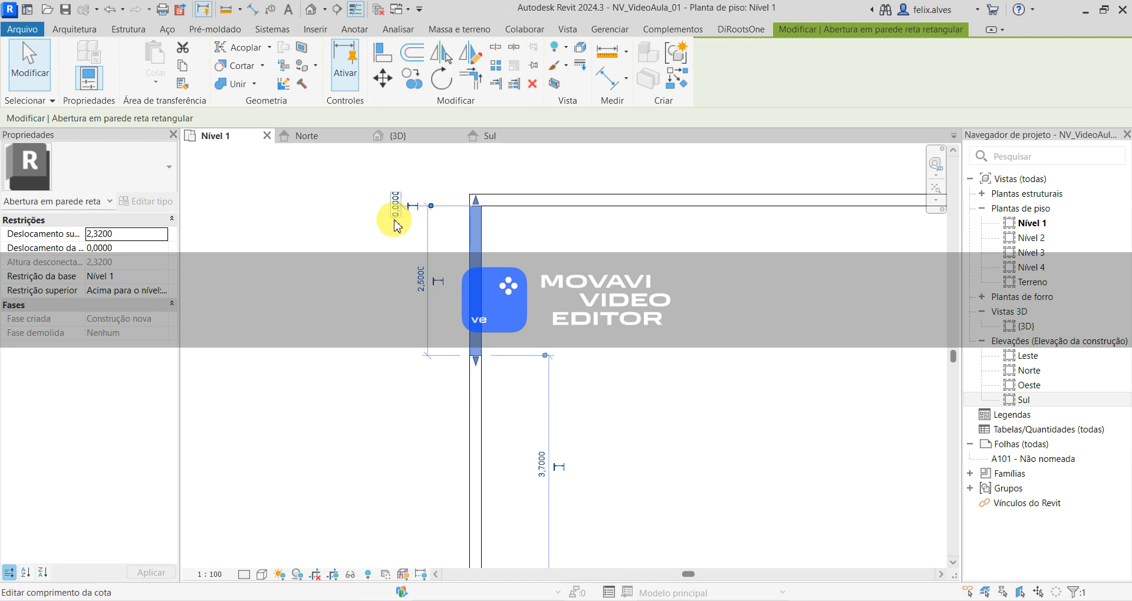
pyautogui.click(394, 367)
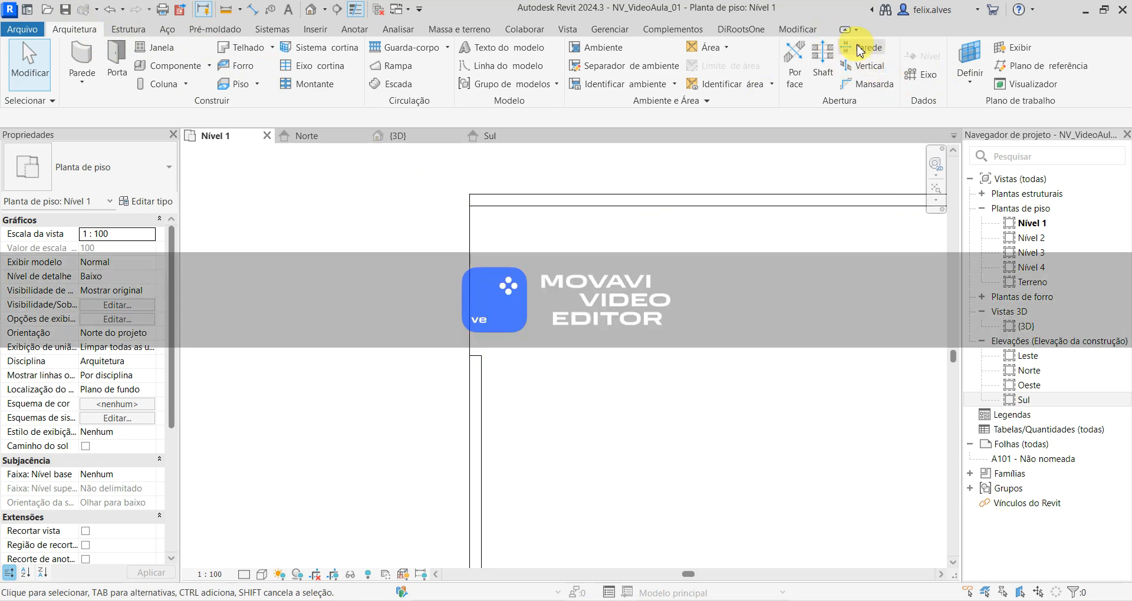
# - Try to cut a second opening about 3,1 m wide in the southern part of the west wall
pyautogui.click(880, 51)
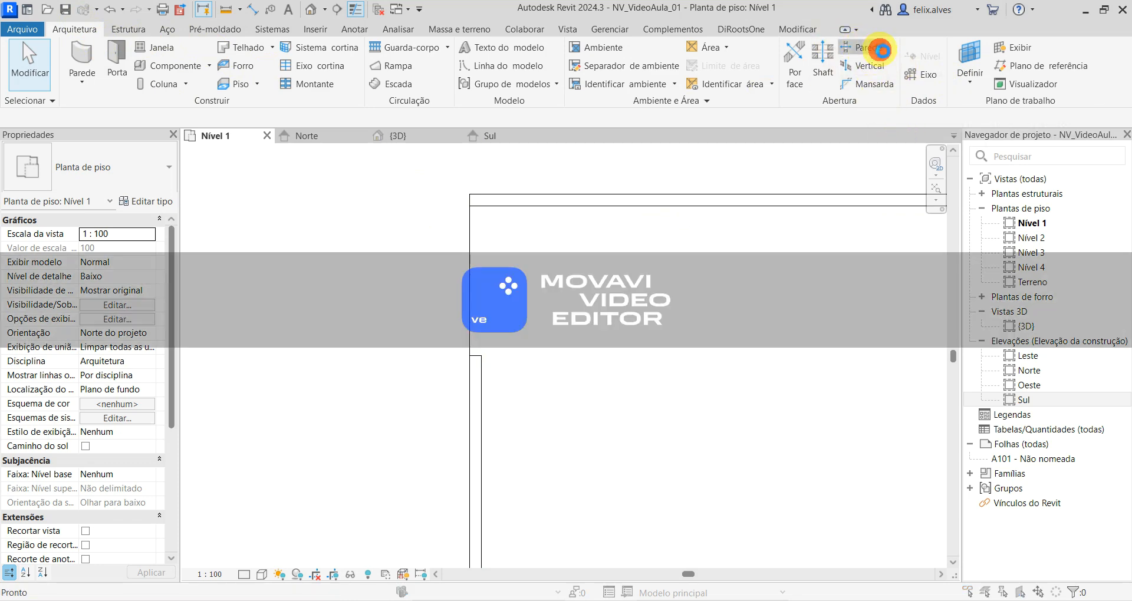
pyautogui.click(543, 281)
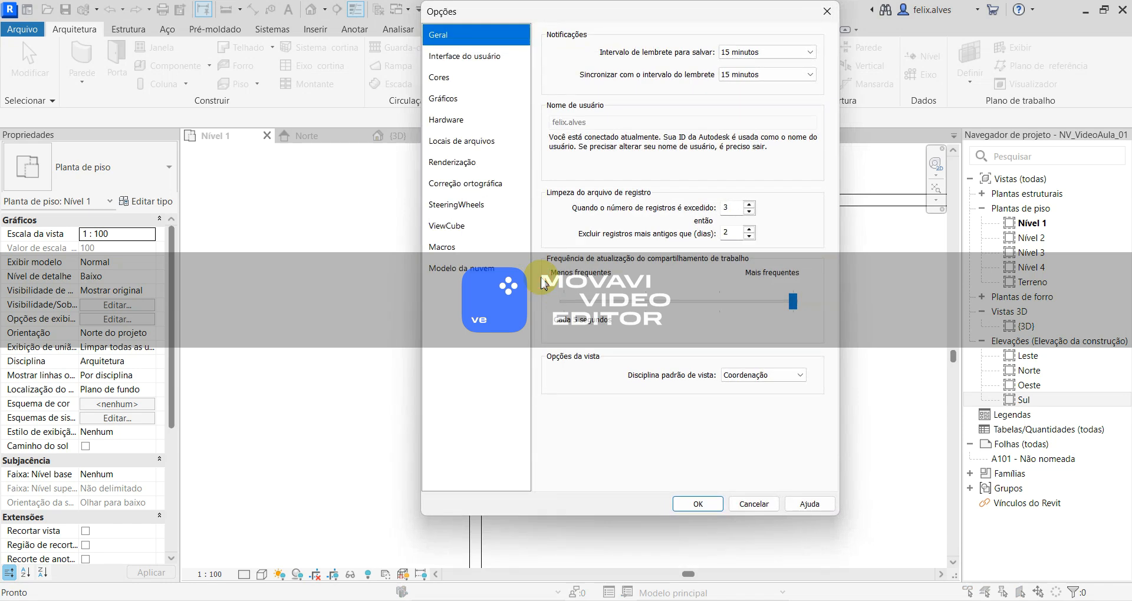
pyautogui.click(752, 504)
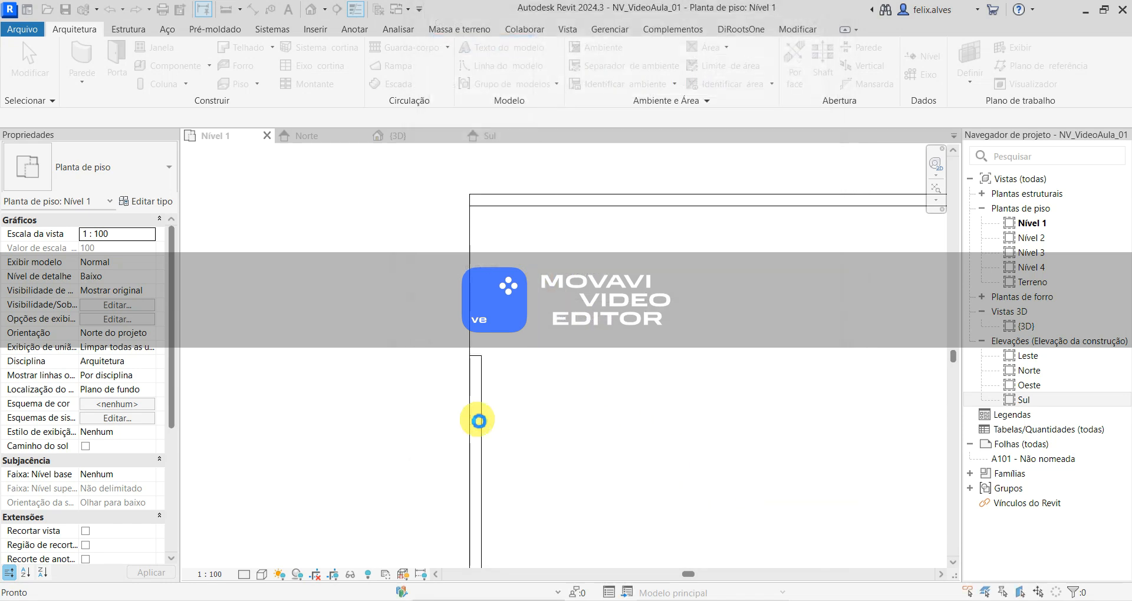
pyautogui.moveTo(472, 416); pyautogui.dragTo(432, 289, button='middle')
pyautogui.scroll(-1, 433, 288)
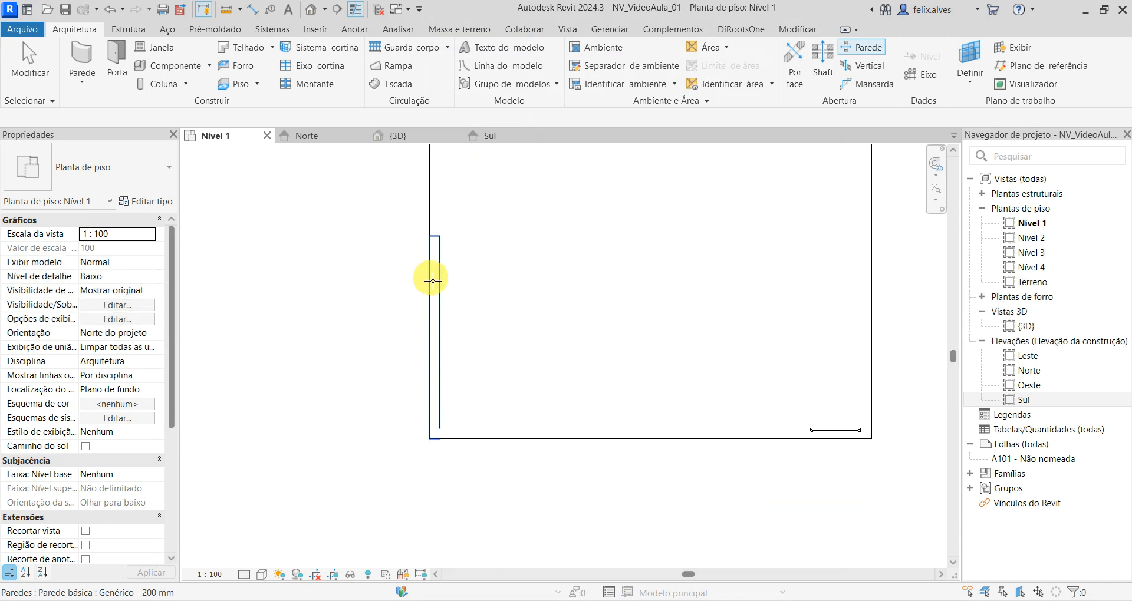
pyautogui.click(435, 310)
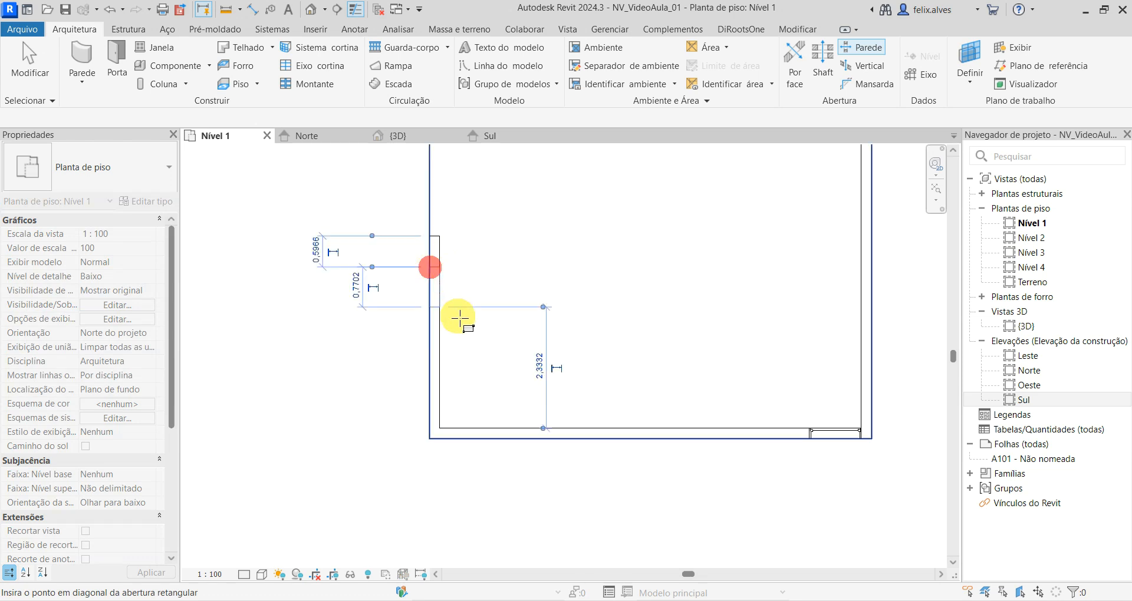
pyautogui.click(456, 424)
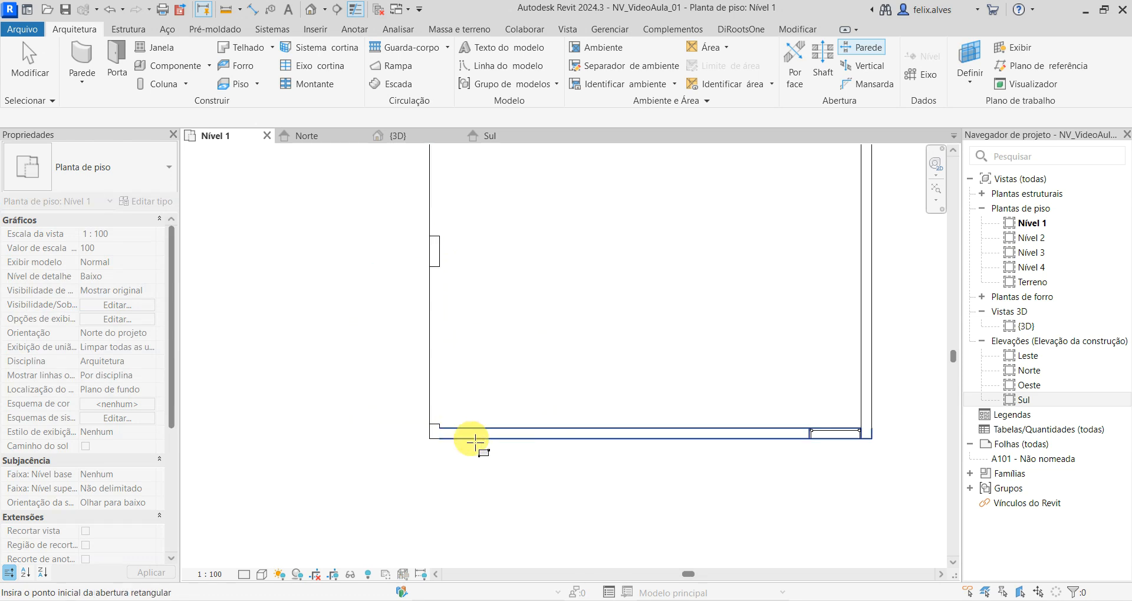
pyautogui.press('Escape')
pyautogui.press('Escape')
pyautogui.click(887, 48)
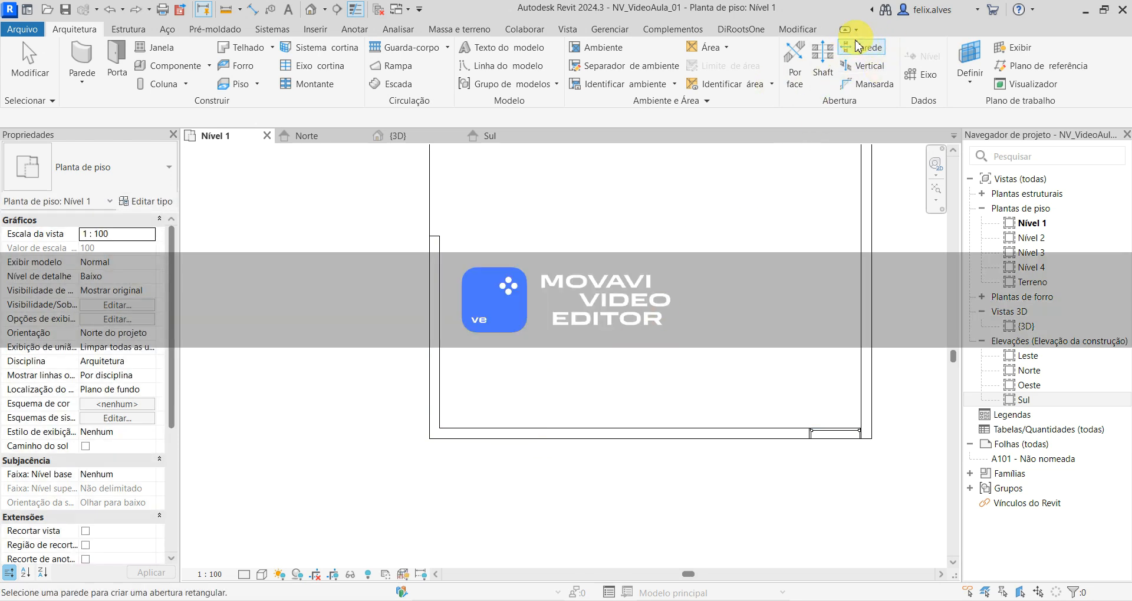
pyautogui.press('Escape')
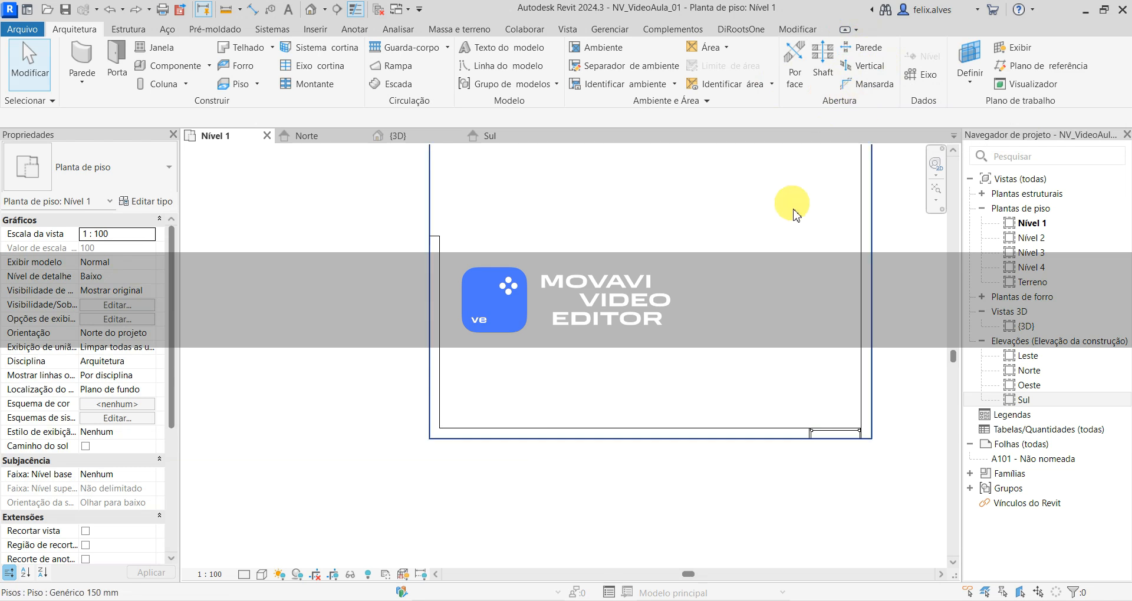
# - Cut a second rectangular opening about 2,79 m wide in the west wall, between the first opening and the south wall
pyautogui.moveTo(613, 365); pyautogui.dragTo(557, 440, button='middle')
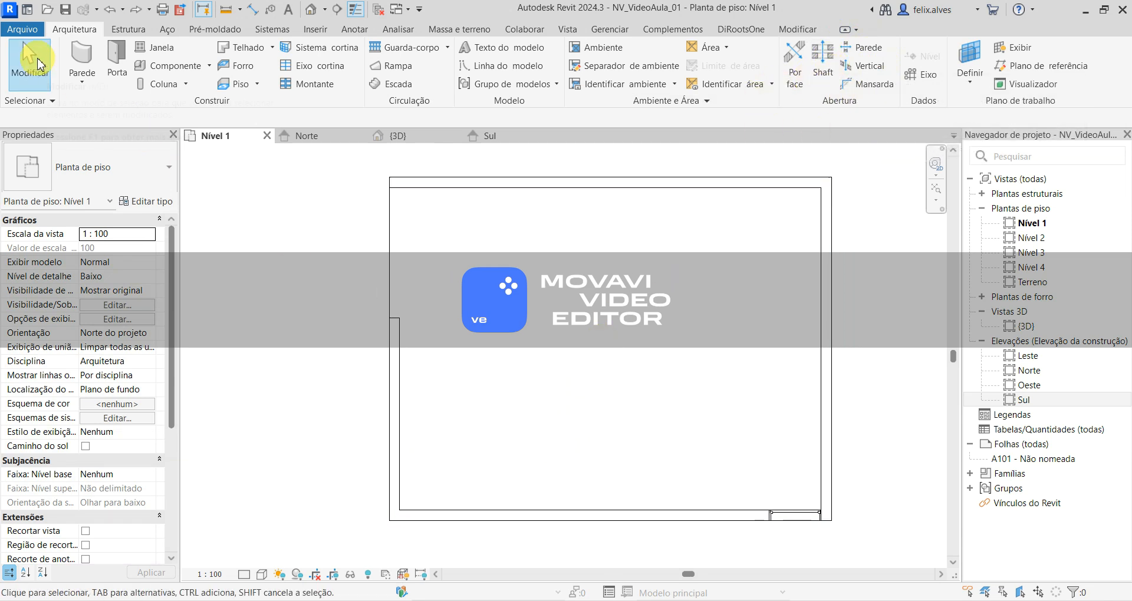
pyautogui.click(860, 50)
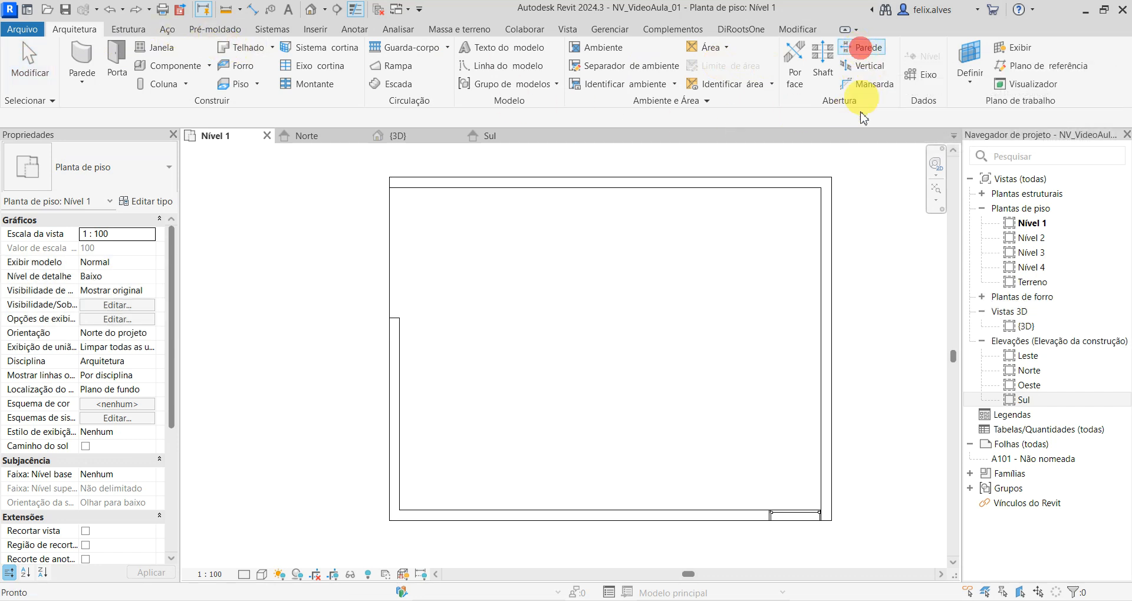
pyautogui.click(395, 359)
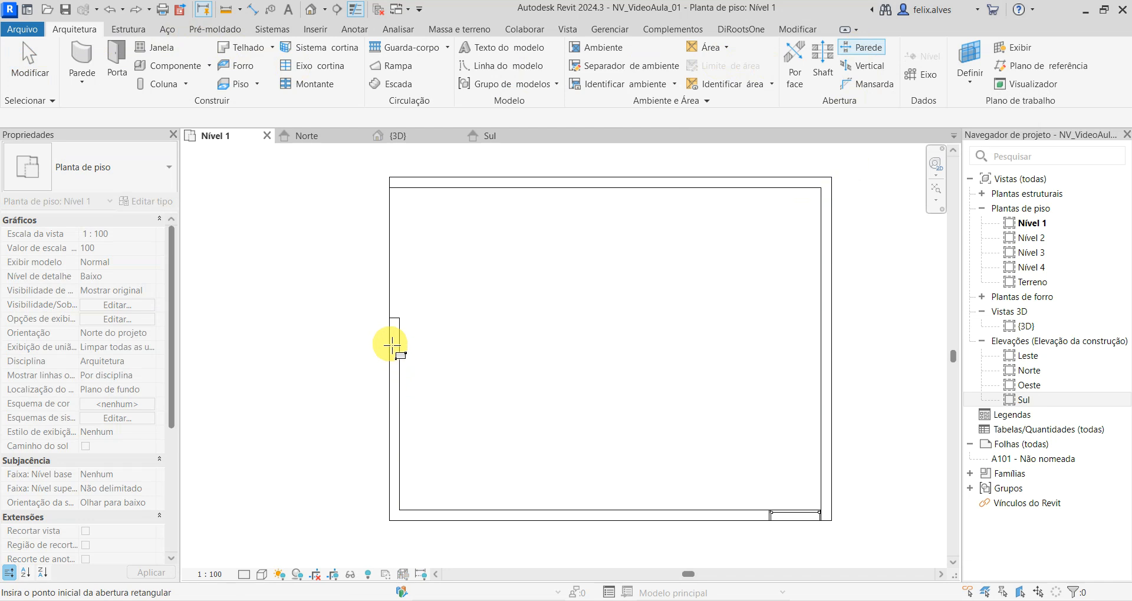
pyautogui.click(394, 343)
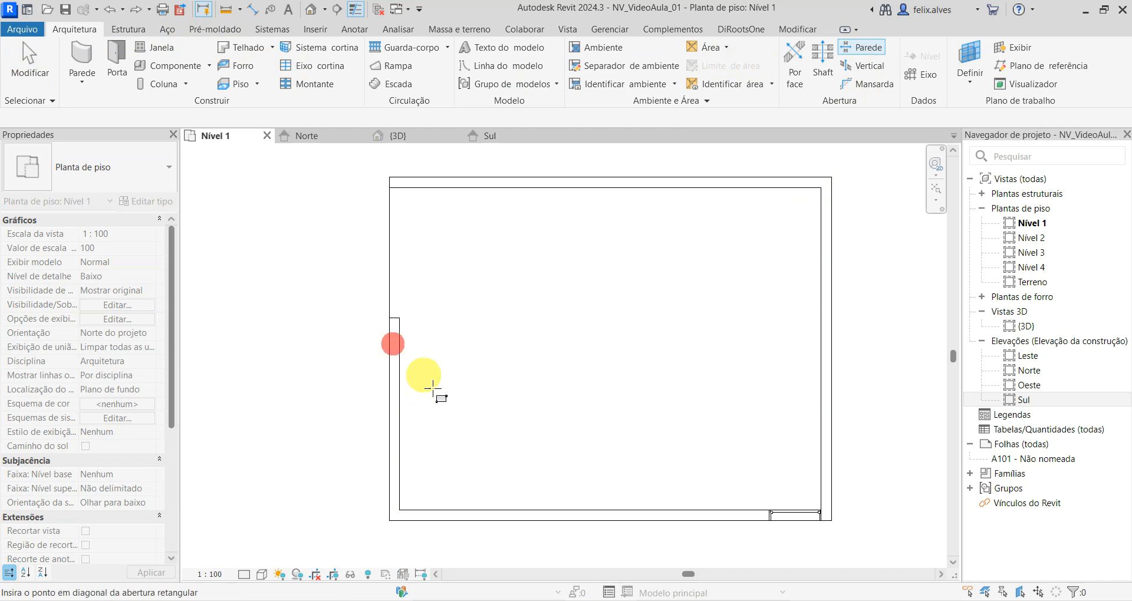
pyautogui.click(419, 490)
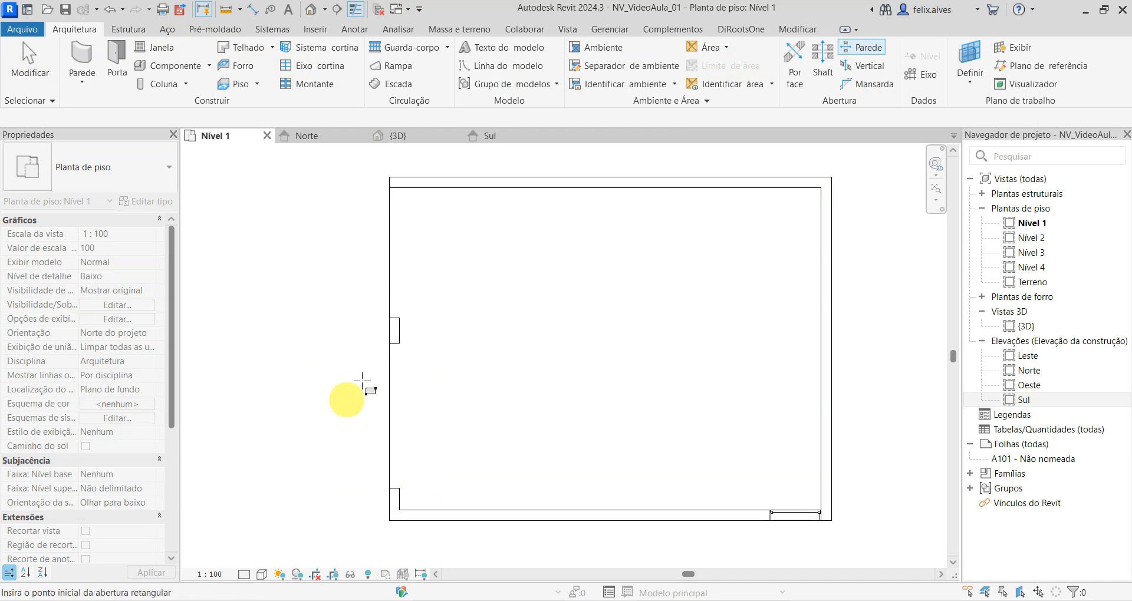
pyautogui.press('Escape')
# - Set the distance between the second opening and the first one to 0,2 m
pyautogui.scroll(1, 397, 327)
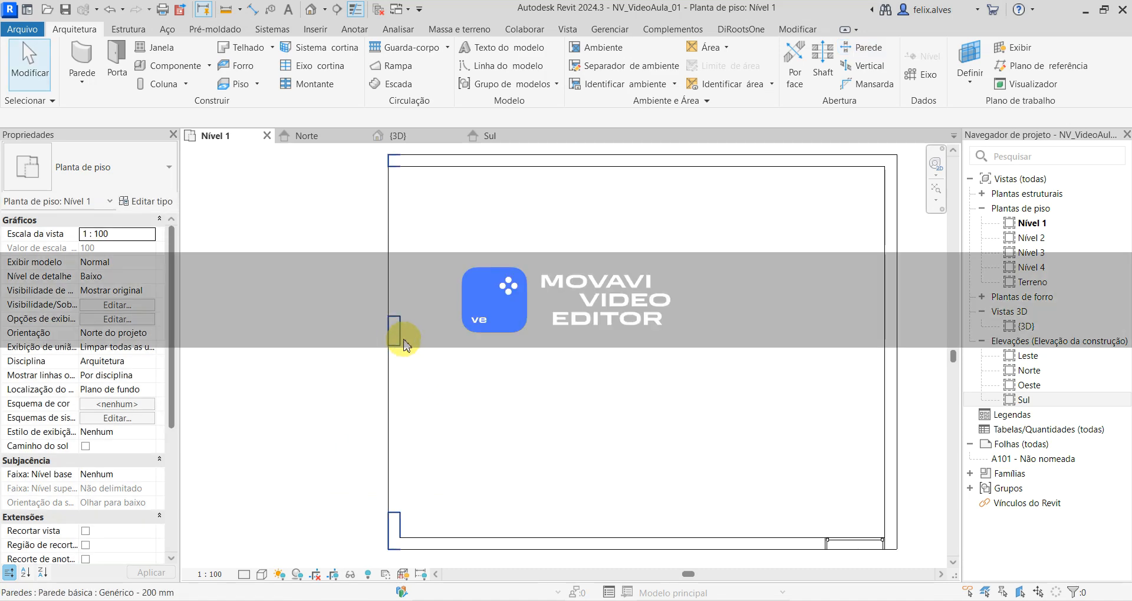
pyautogui.click(404, 356)
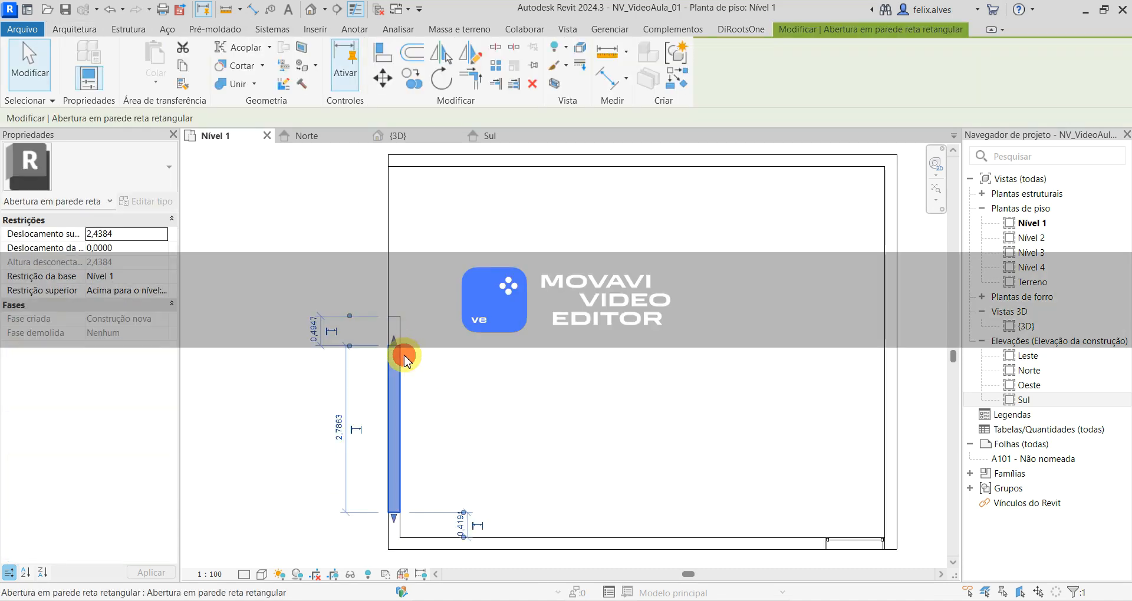
pyautogui.scroll(1, 354, 345)
pyautogui.click(312, 327)
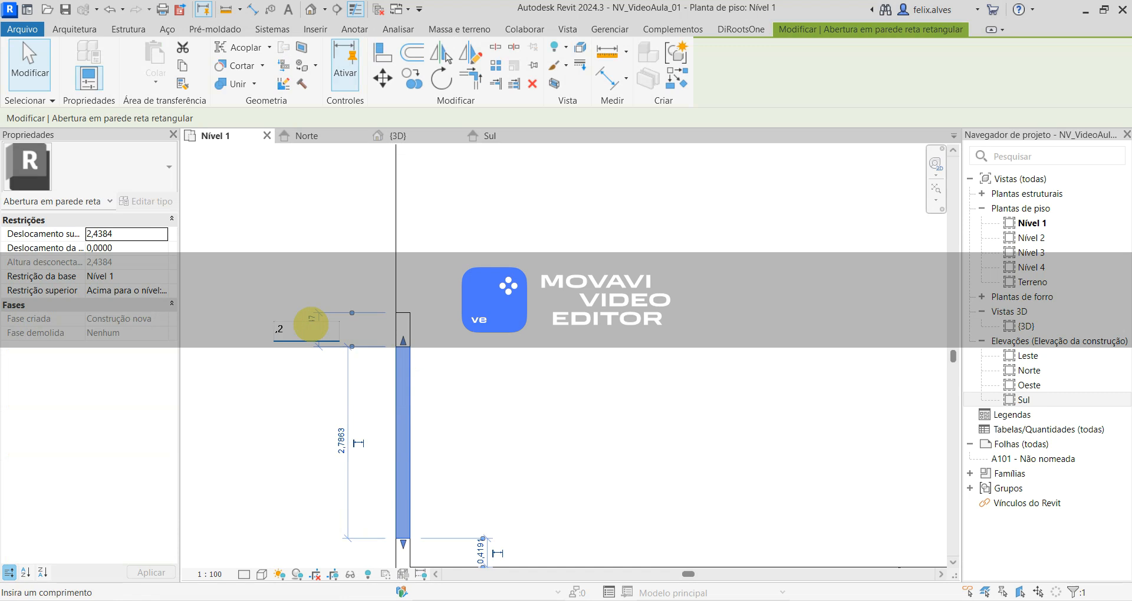
pyautogui.write('0,2')
pyautogui.press('Return')
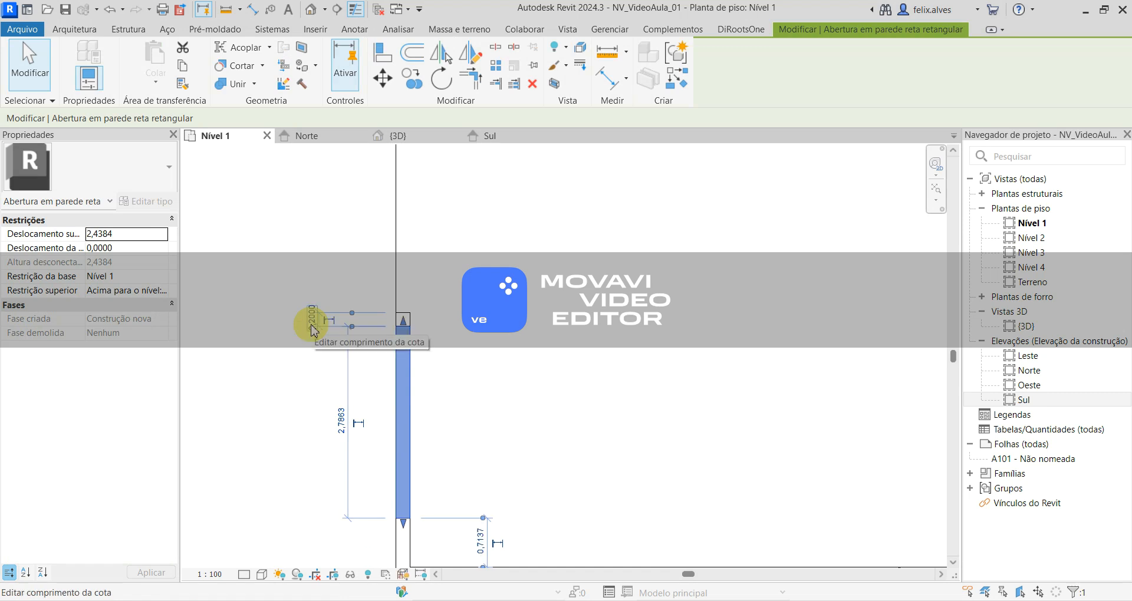
pyautogui.moveTo(288, 420); pyautogui.dragTo(313, 308, button='middle')
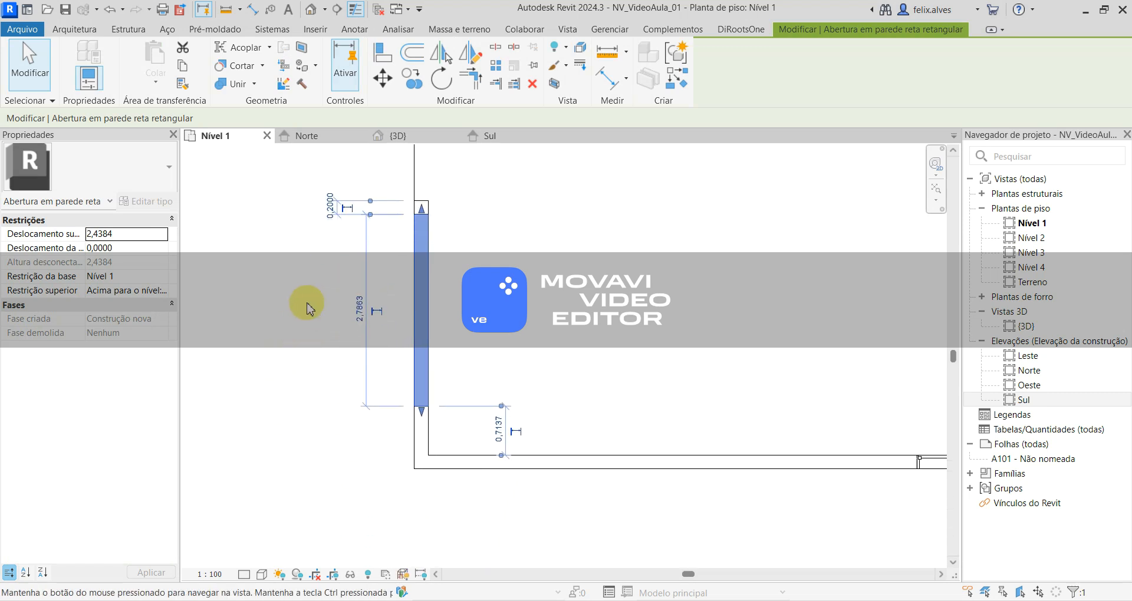
pyautogui.click(354, 422)
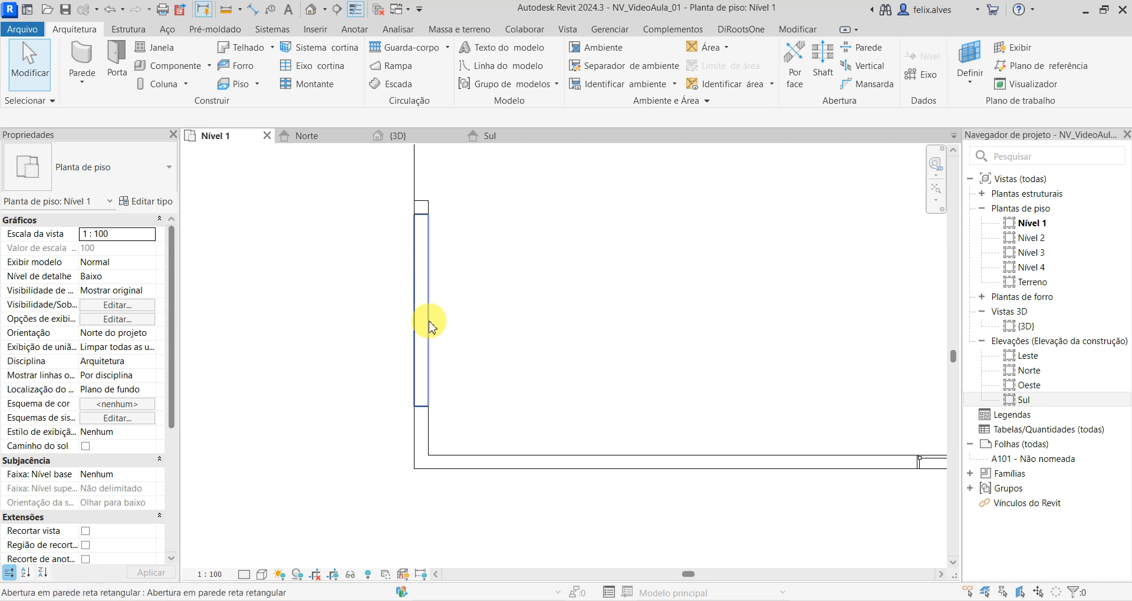
# - Try to set the second opening's distance from the south wall's inner face to 0
pyautogui.click(431, 324)
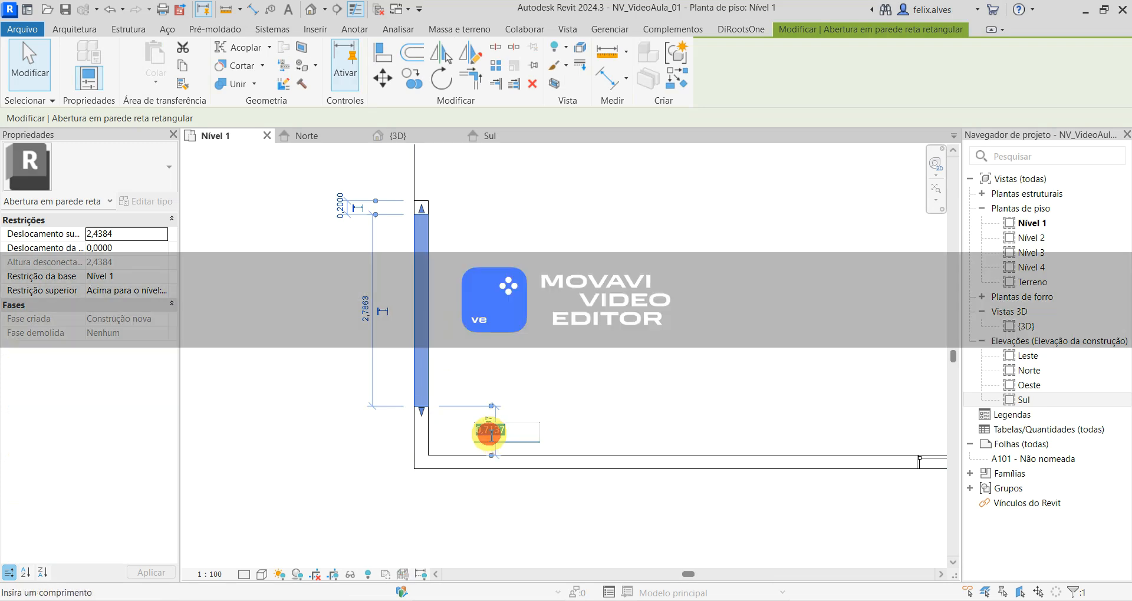
pyautogui.press('Return')
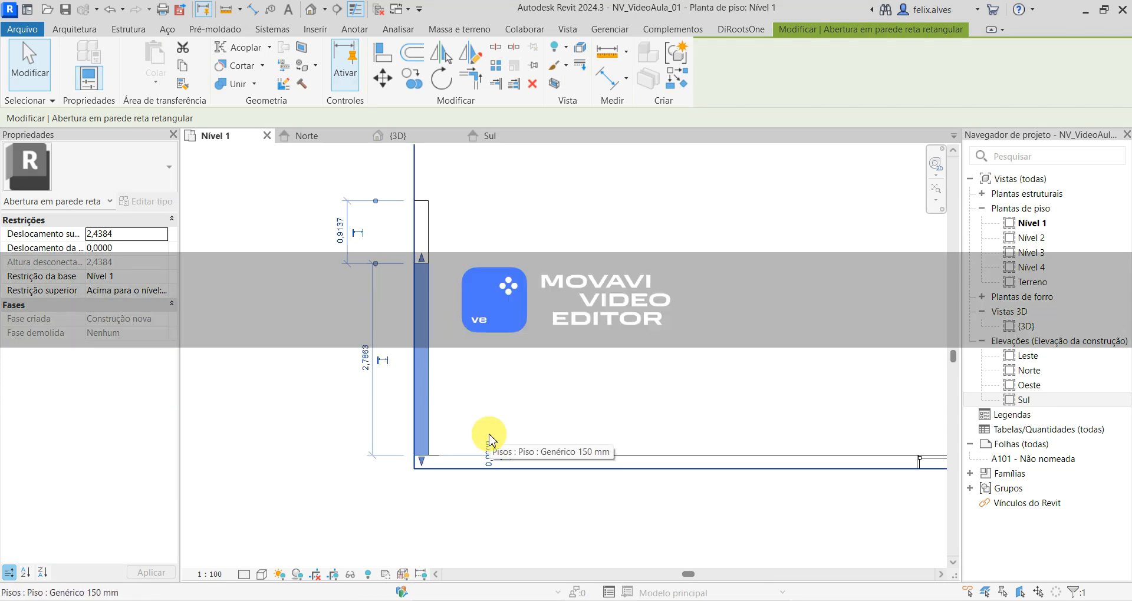
pyautogui.press('Escape')
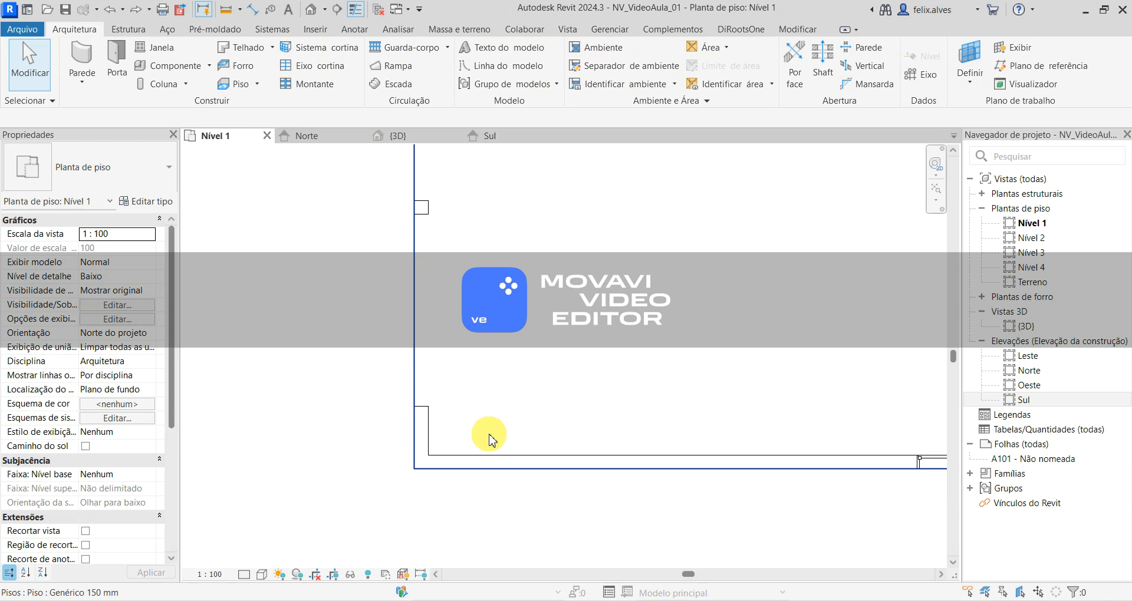
# - Stretch the second opening's south end to the south wall's inner face, making it 3,5 m wide, and check its dimensions
pyautogui.click(423, 410)
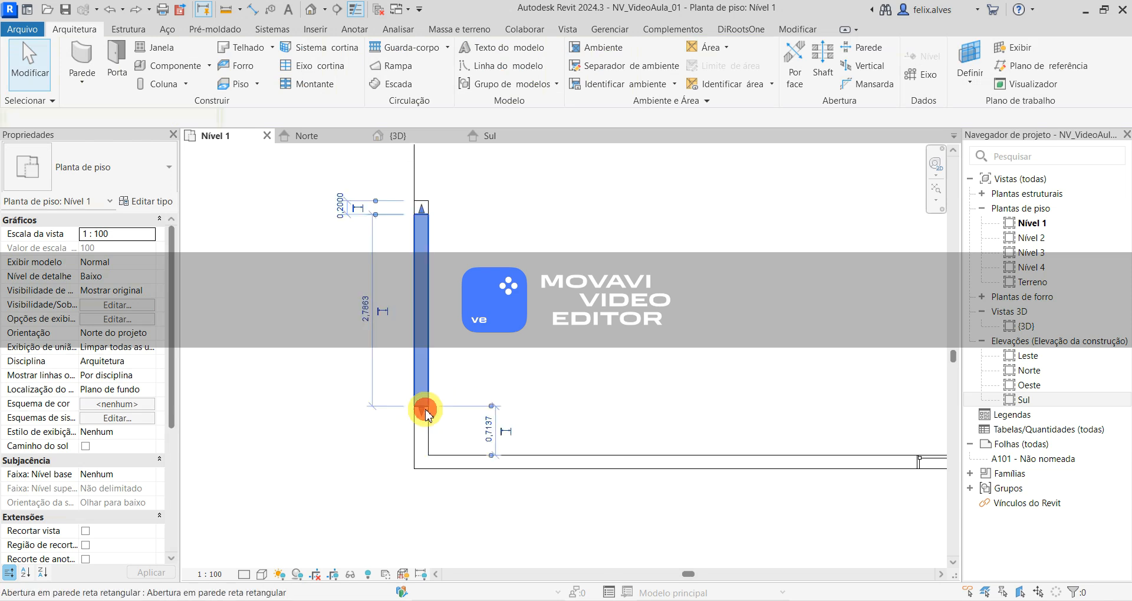
pyautogui.moveTo(420, 412); pyautogui.dragTo(439, 469)
pyautogui.click(475, 515)
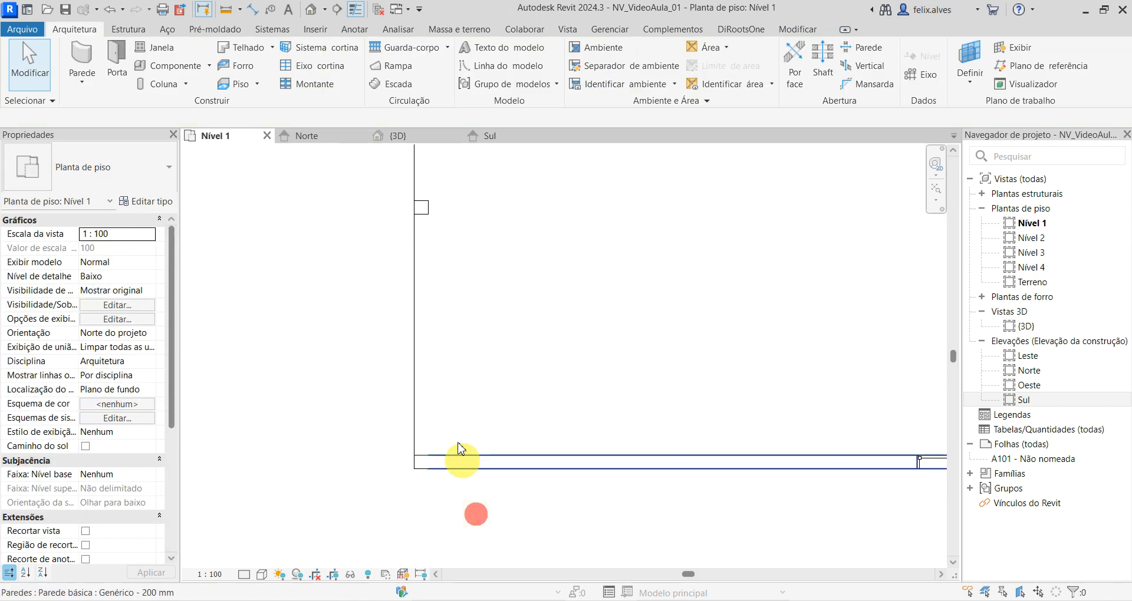
pyautogui.scroll(1, 425, 312)
pyautogui.scroll(-3, 436, 359)
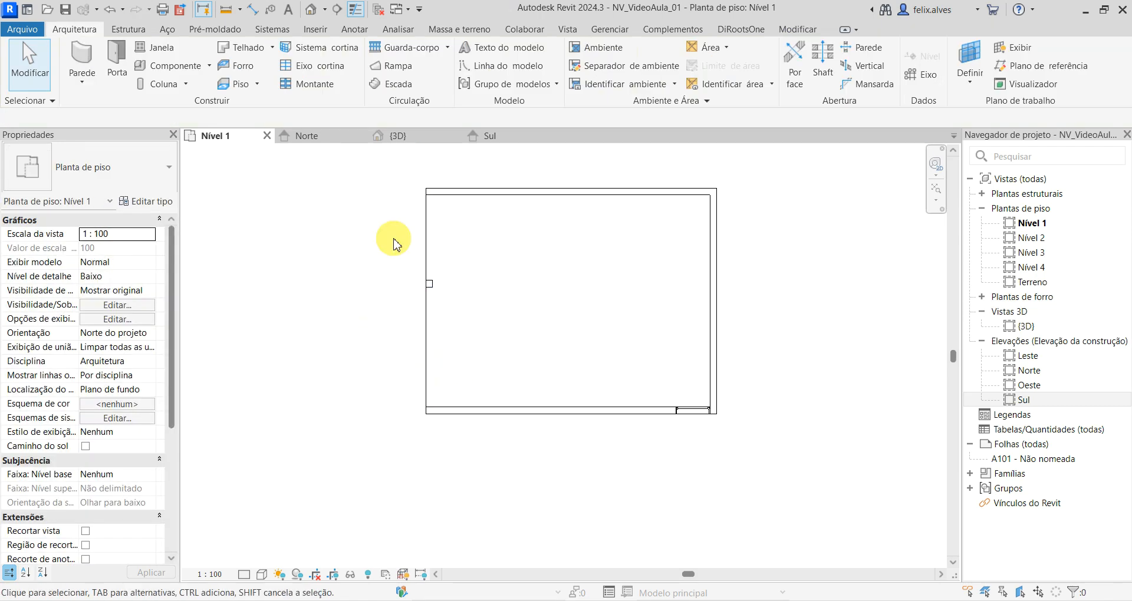
pyautogui.click(433, 288)
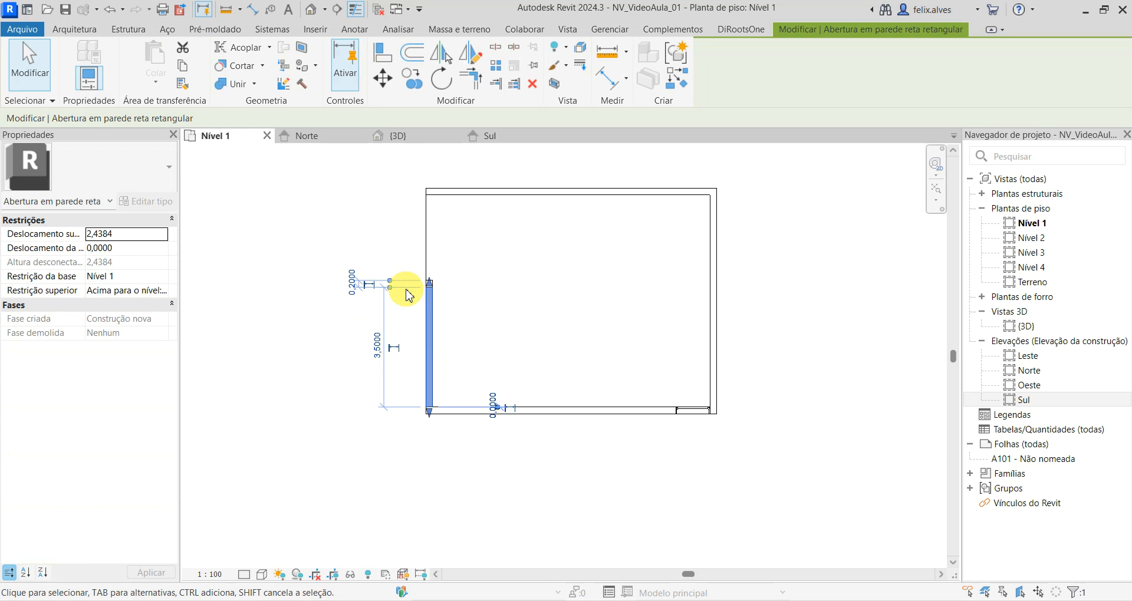
pyautogui.click(401, 228)
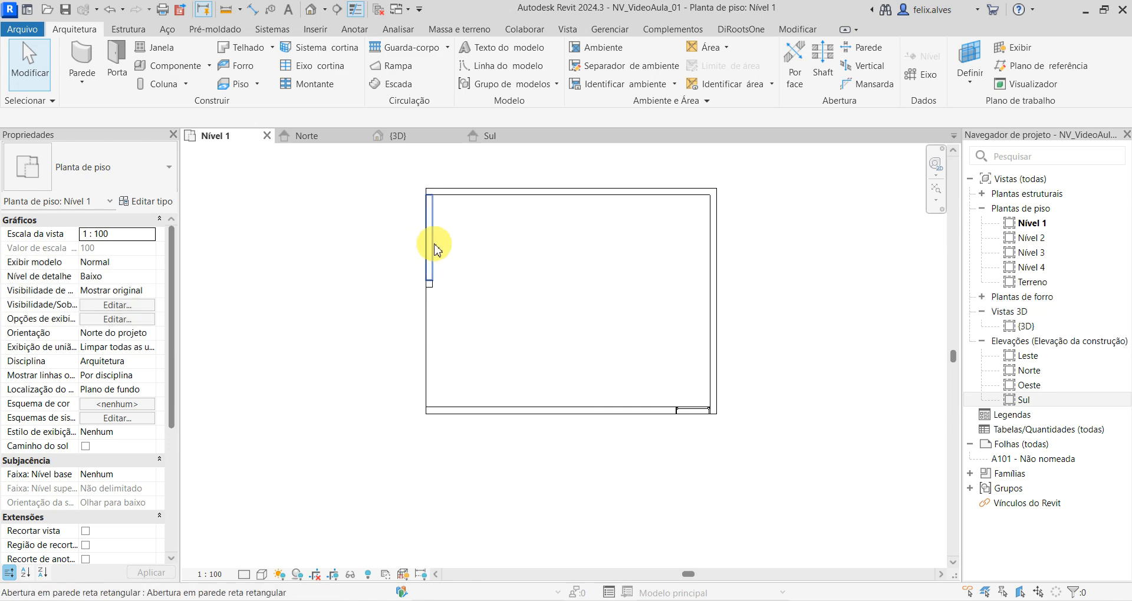
# - Examine the two neighbouring west wall openings and the strip of wall between them in the 3D view
pyautogui.click(397, 135)
pyautogui.scroll(-3, 459, 365)
pyautogui.keyDown('shift'); pyautogui.moveTo(506, 429); pyautogui.dragTo(394, 461, button='middle'); pyautogui.keyUp('shift')
pyautogui.scroll(1, 393, 461)
pyautogui.scroll(2, 505, 391)
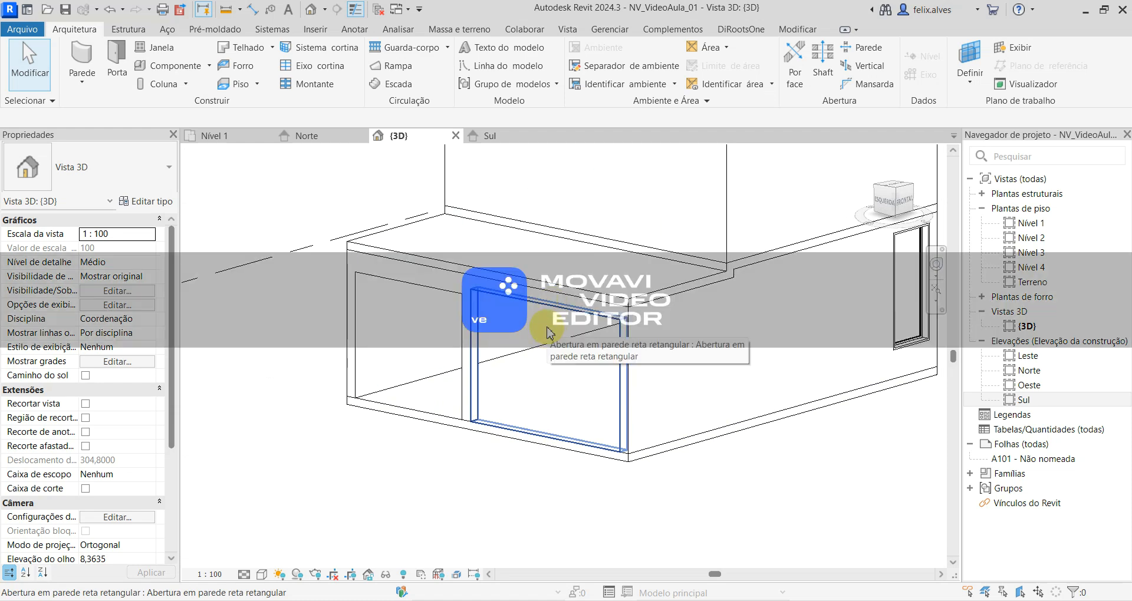
# - Set the top offset of the second west wall opening to 2,32 m
pyautogui.click(547, 333)
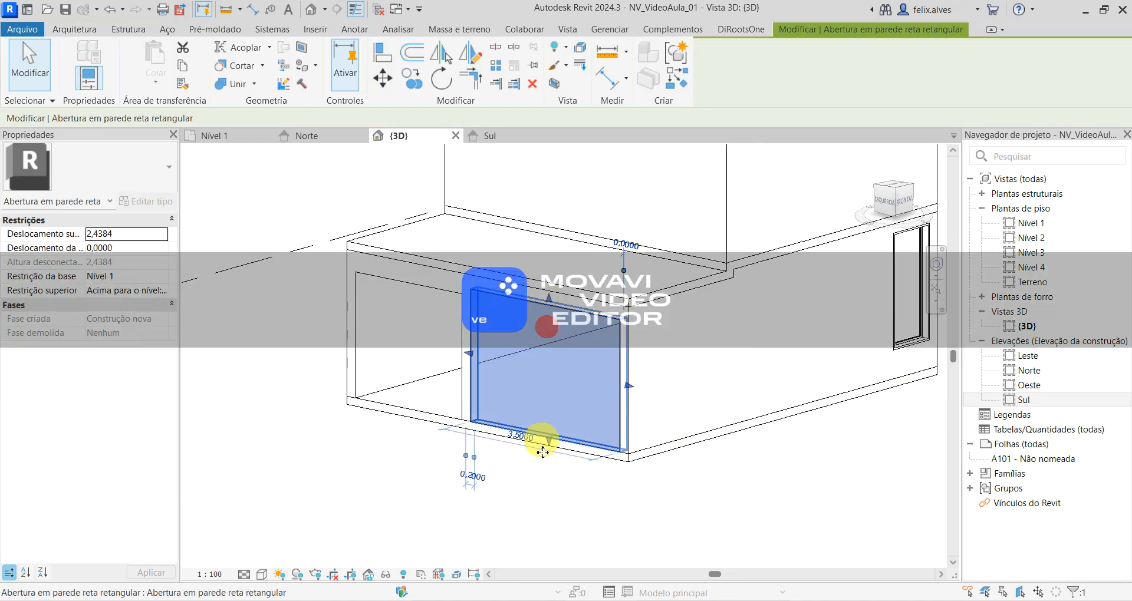
pyautogui.click(112, 234)
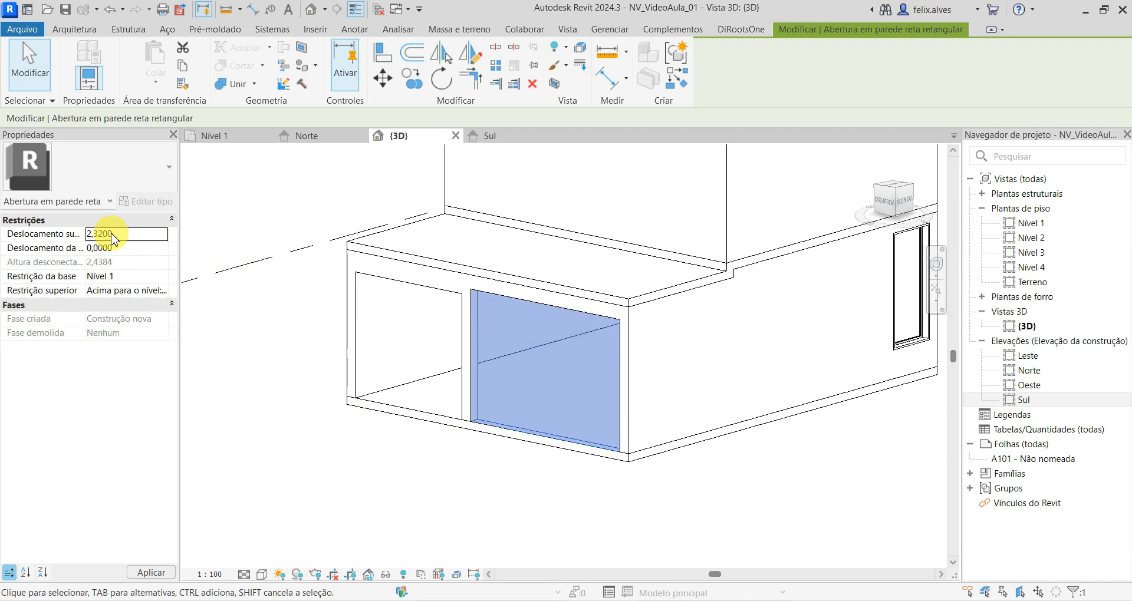
pyautogui.click(154, 573)
pyautogui.click(494, 525)
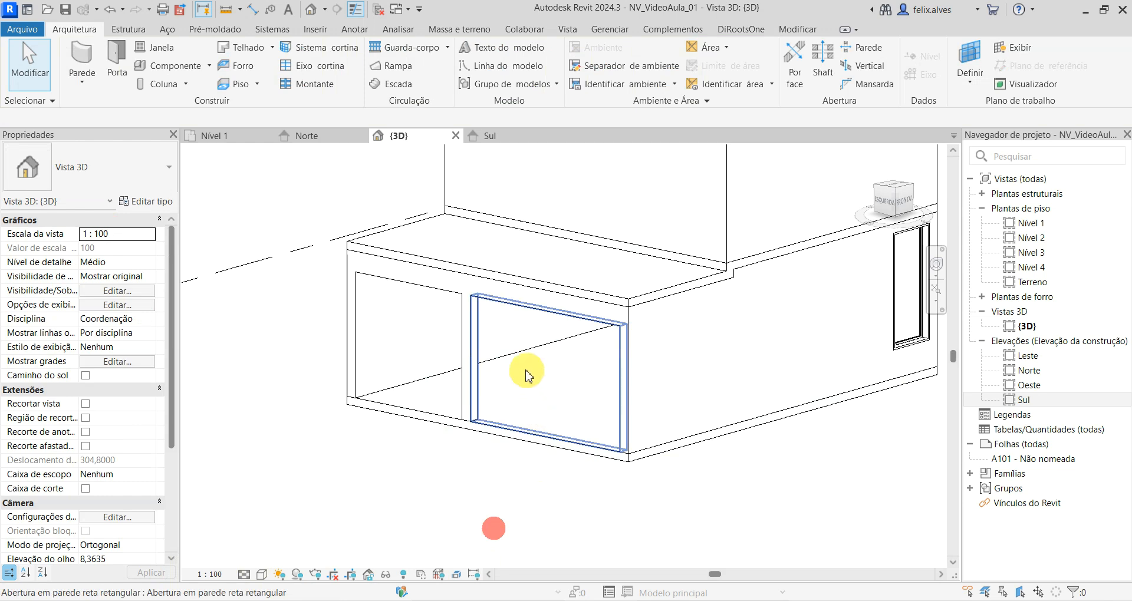
pyautogui.keyDown('shift'); pyautogui.moveTo(431, 371); pyautogui.dragTo(483, 493, button='middle'); pyautogui.keyUp('shift')
# - Open the Oeste elevation to view the west wall openings and close the Leste elevation
pyautogui.click(497, 133)
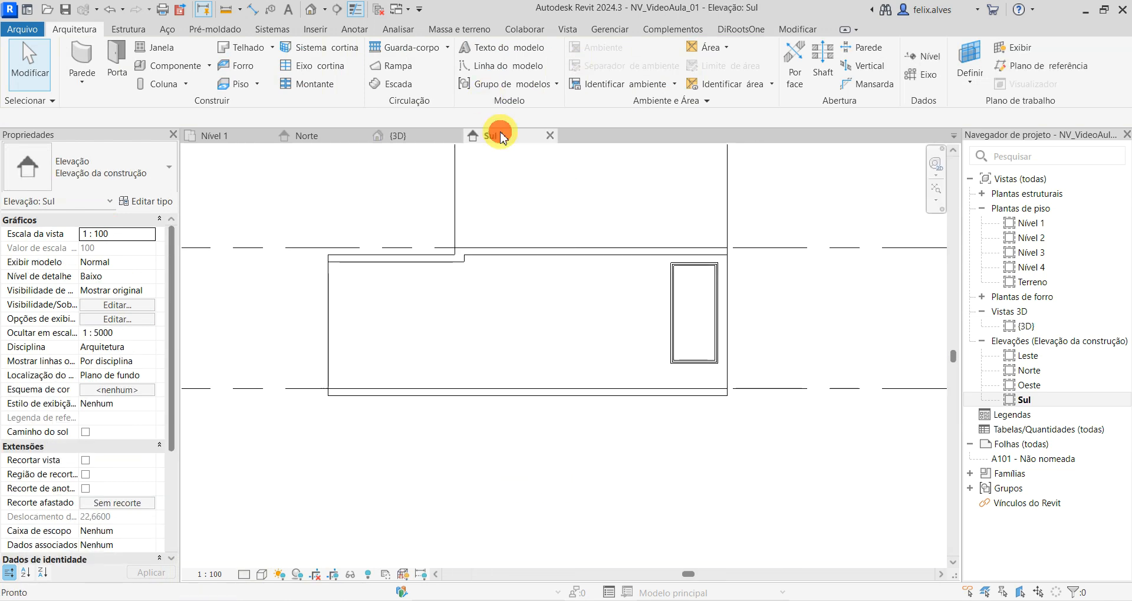
pyautogui.doubleClick(1029, 357)
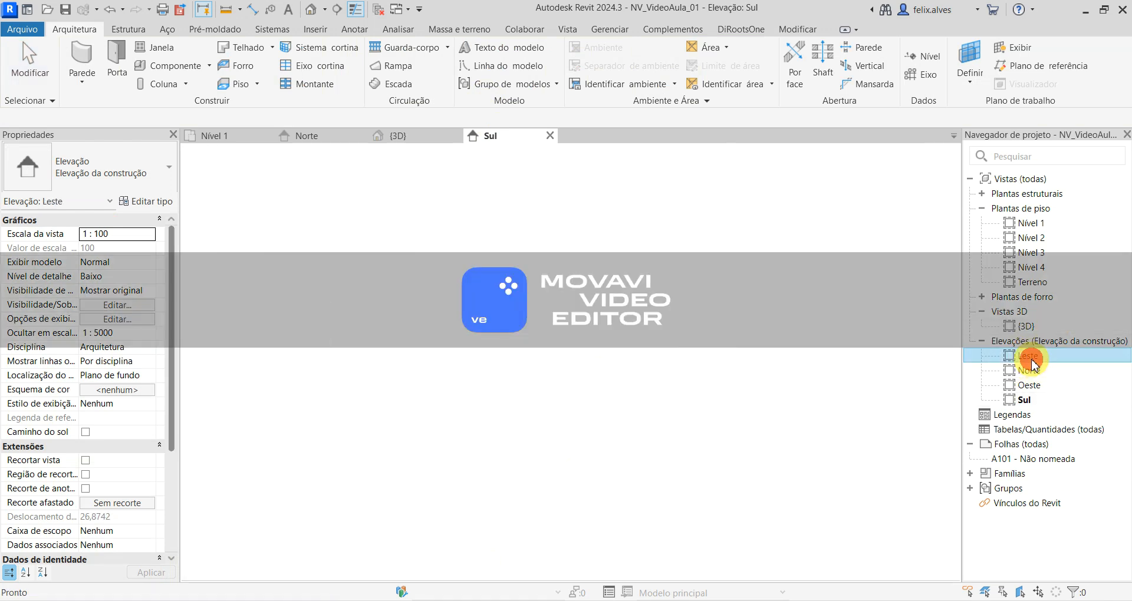
pyautogui.doubleClick(1027, 385)
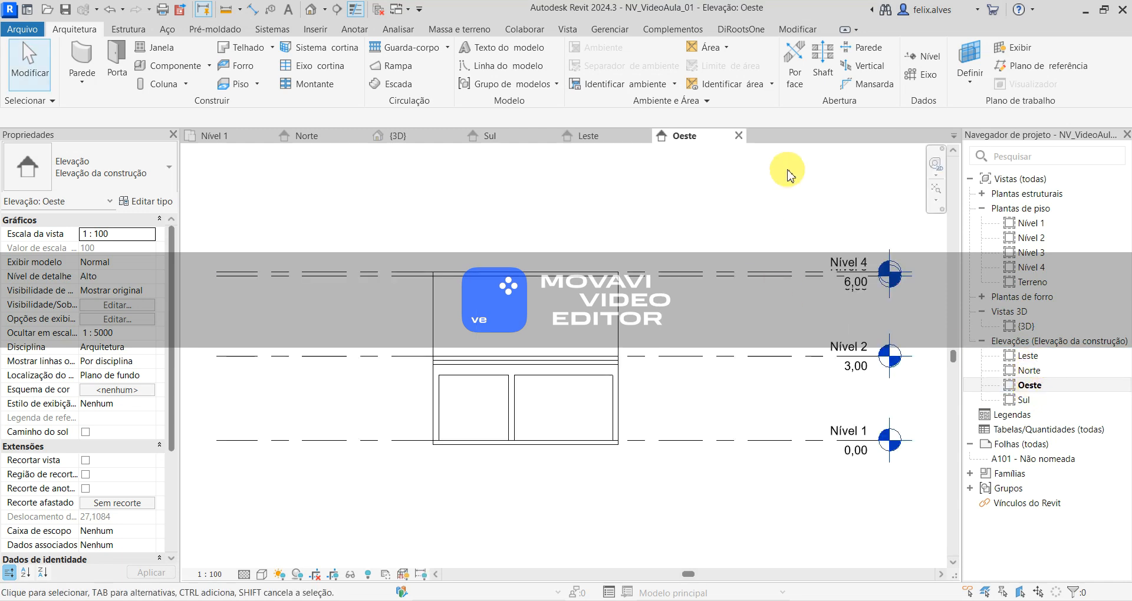
pyautogui.click(612, 133)
pyautogui.click(645, 136)
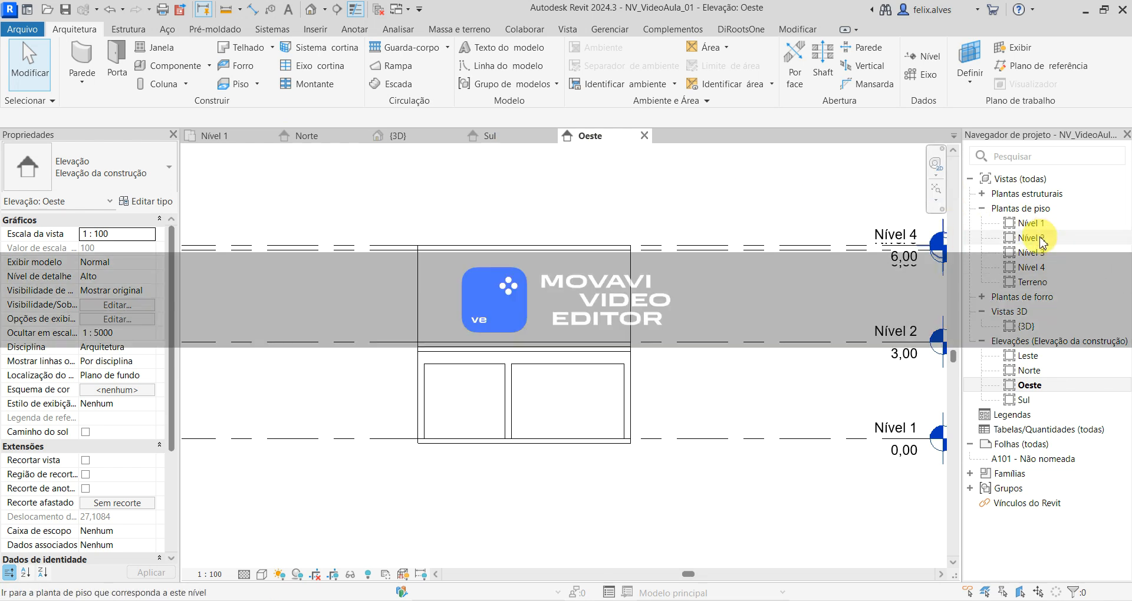
# - In the Nível 2 floor plan, cut a rectangular opening about 4,86 m wide in the upper floor's west wall
pyautogui.doubleClick(1039, 239)
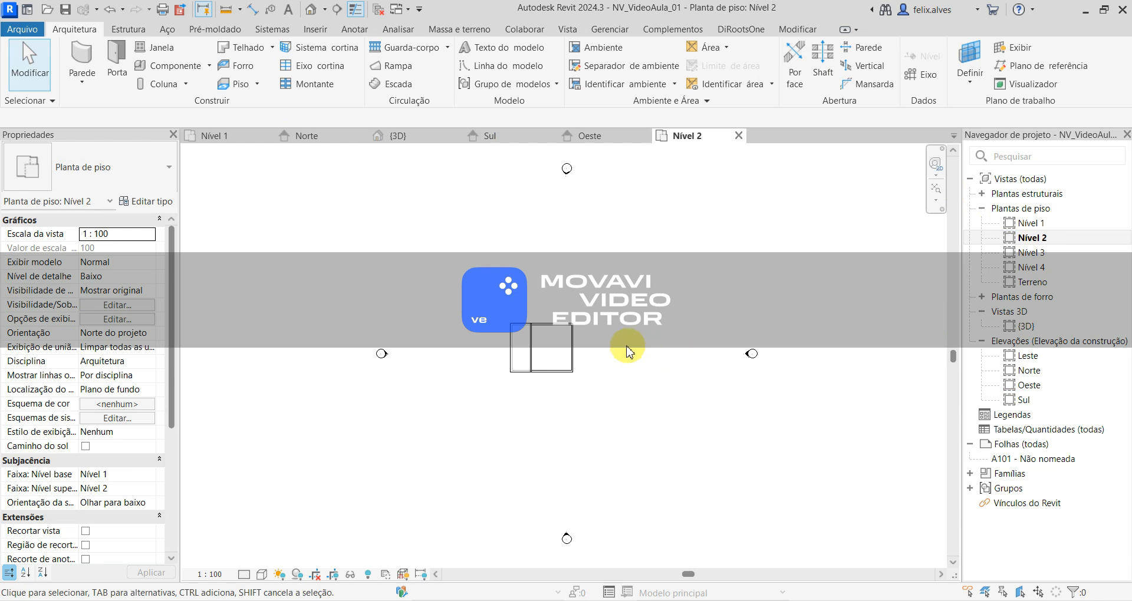
pyautogui.scroll(3, 557, 363)
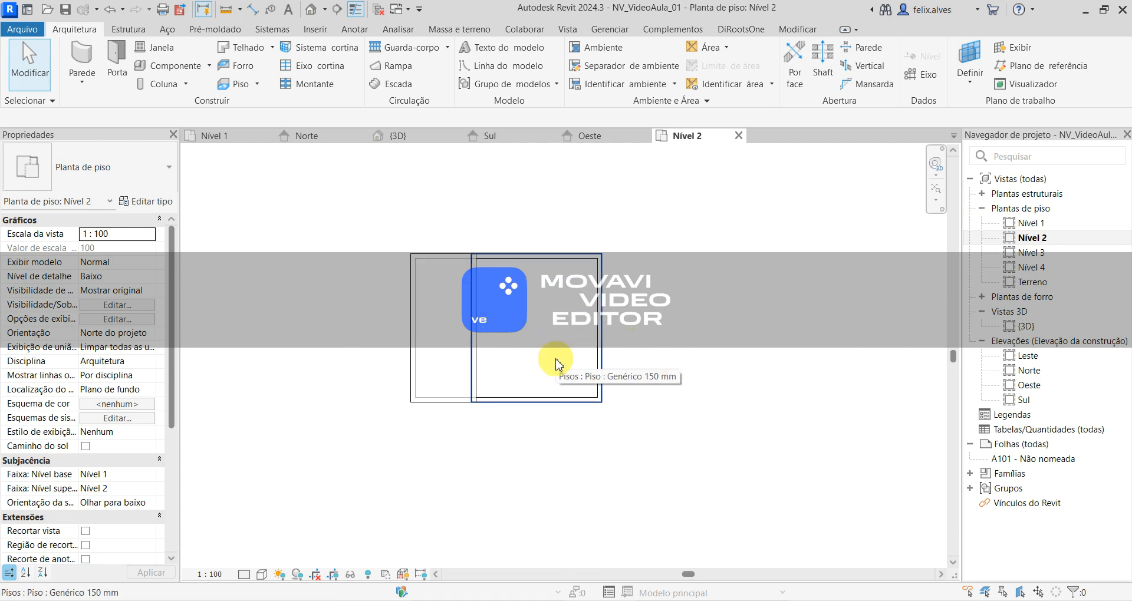
pyautogui.scroll(2, 557, 362)
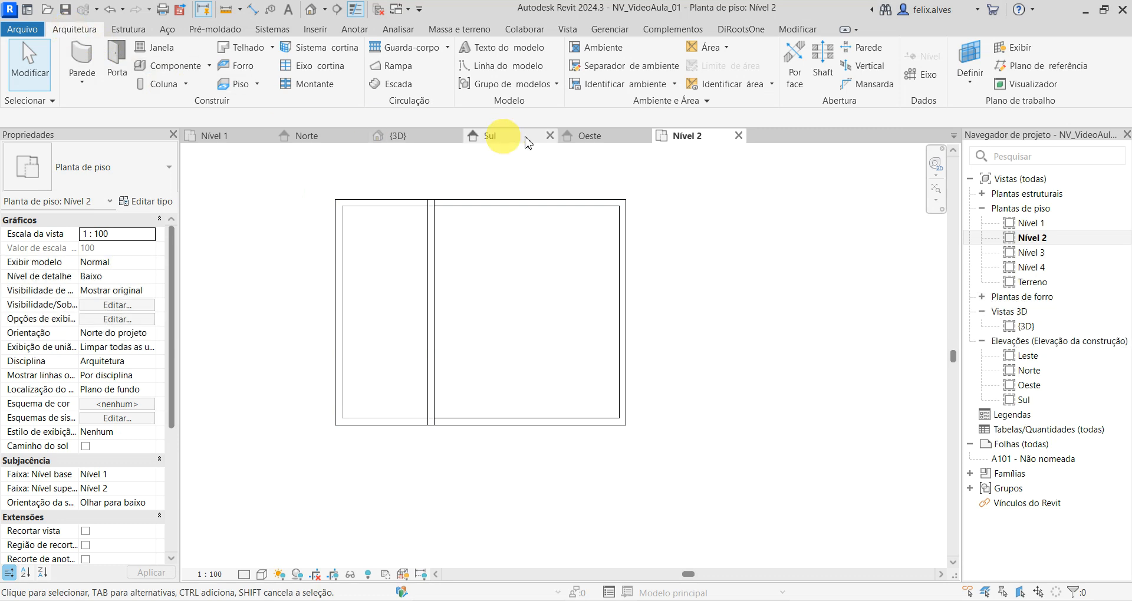
pyautogui.click(873, 53)
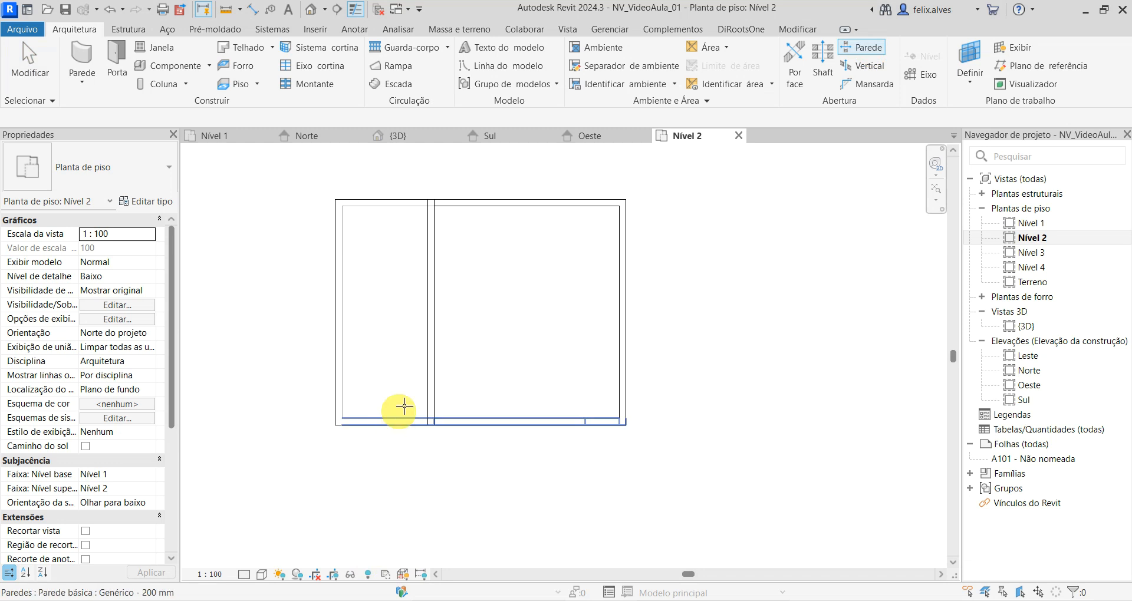
pyautogui.click(431, 341)
pyautogui.click(426, 241)
pyautogui.click(446, 410)
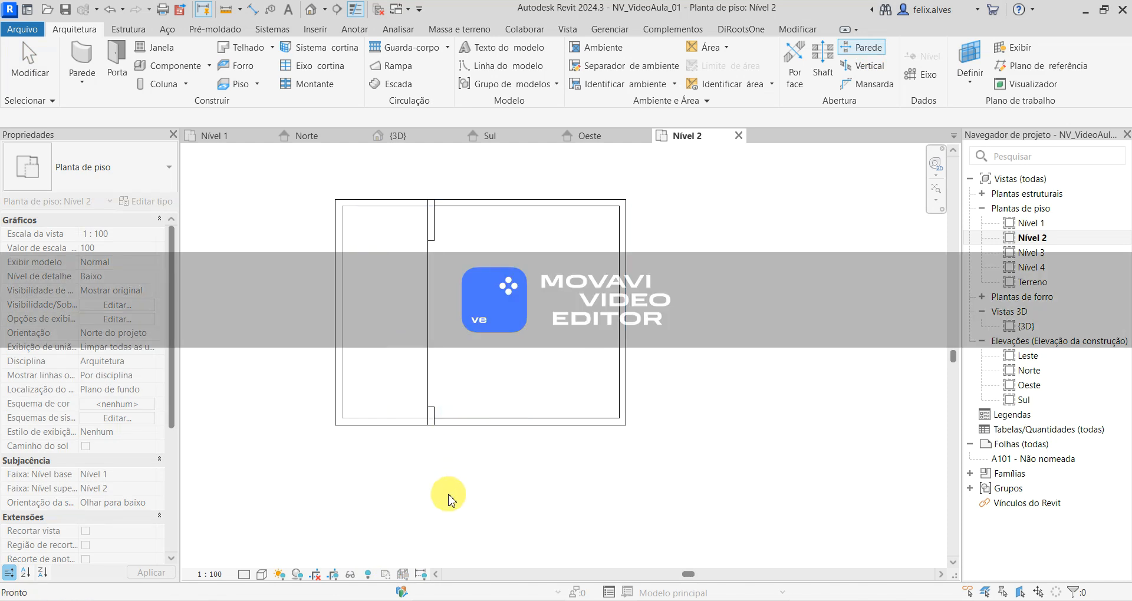
pyautogui.press('Escape')
# - Stretch the upper opening's north end to the north wall's inner face, about 5,88 m wide, unjoining the conflicting elements
pyautogui.scroll(3, 500, 328)
pyautogui.moveTo(516, 508); pyautogui.dragTo(506, 469, button='middle')
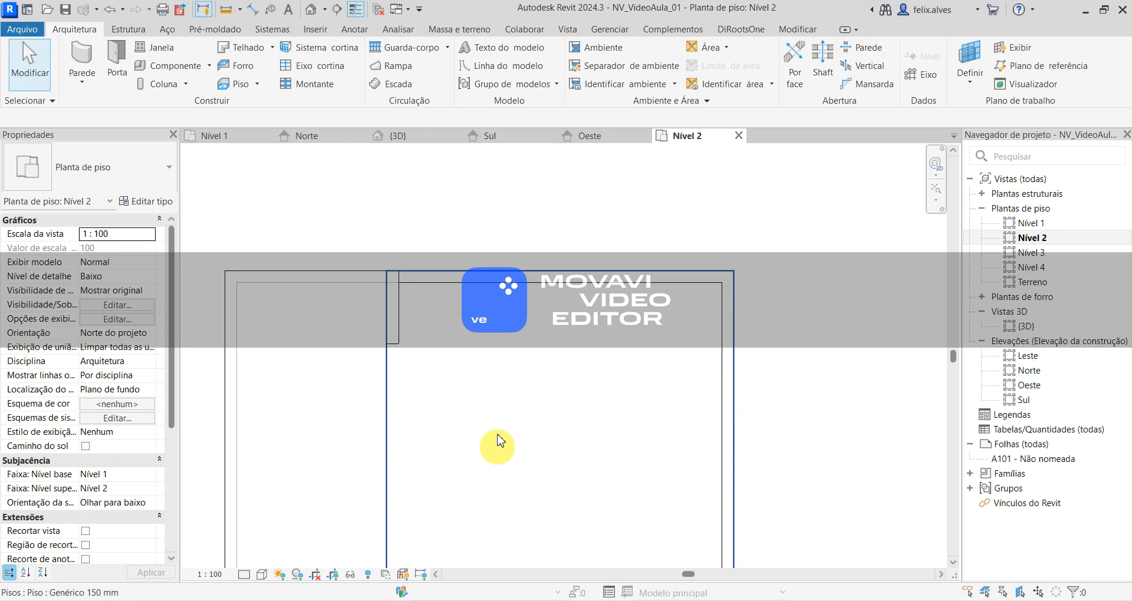
pyautogui.scroll(-1, 514, 383)
pyautogui.moveTo(504, 378); pyautogui.dragTo(478, 330, button='middle')
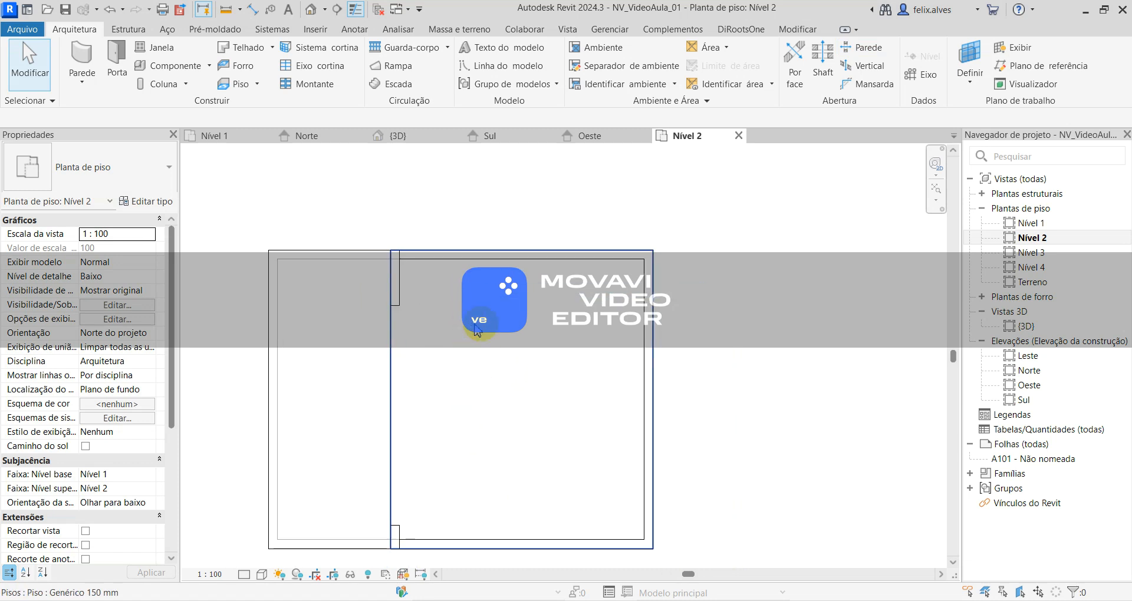
pyautogui.click(402, 337)
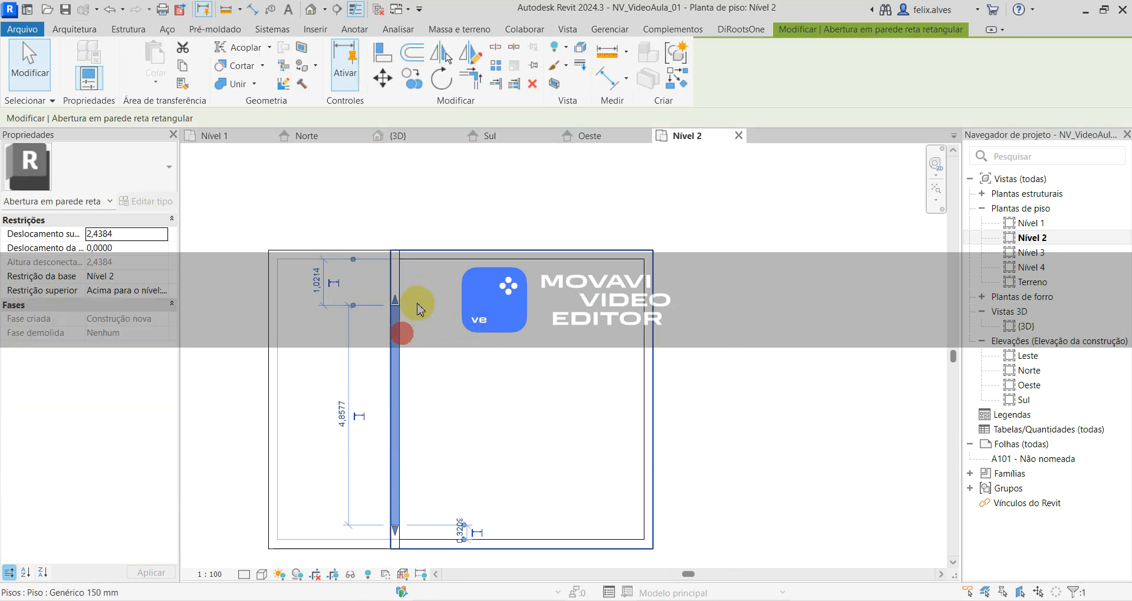
pyautogui.moveTo(391, 299); pyautogui.dragTo(405, 266)
pyautogui.scroll(2, 407, 259)
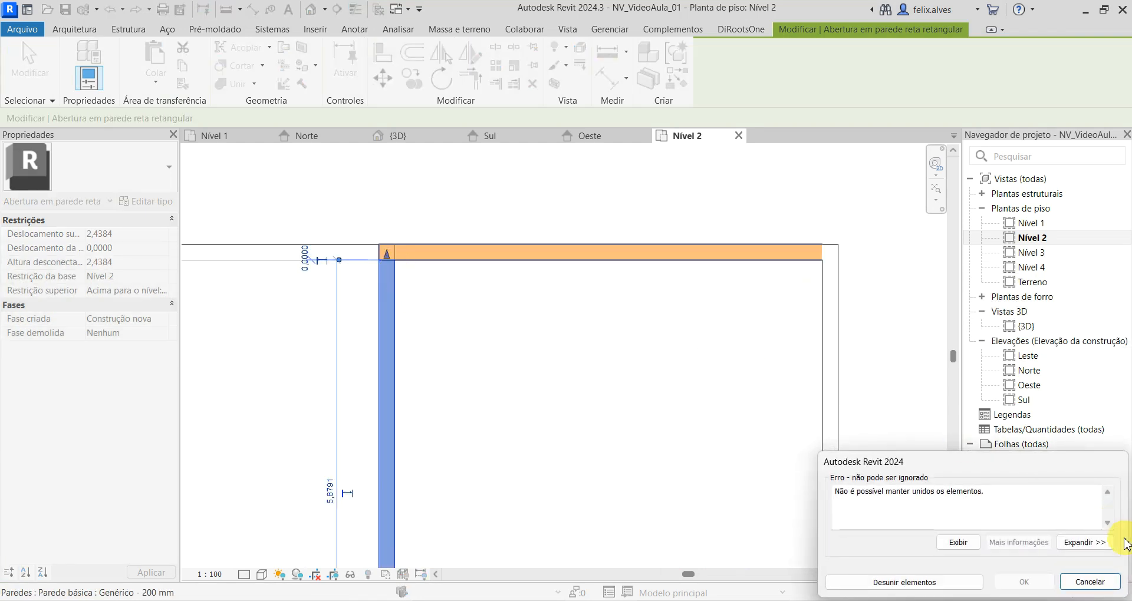
pyautogui.click(947, 587)
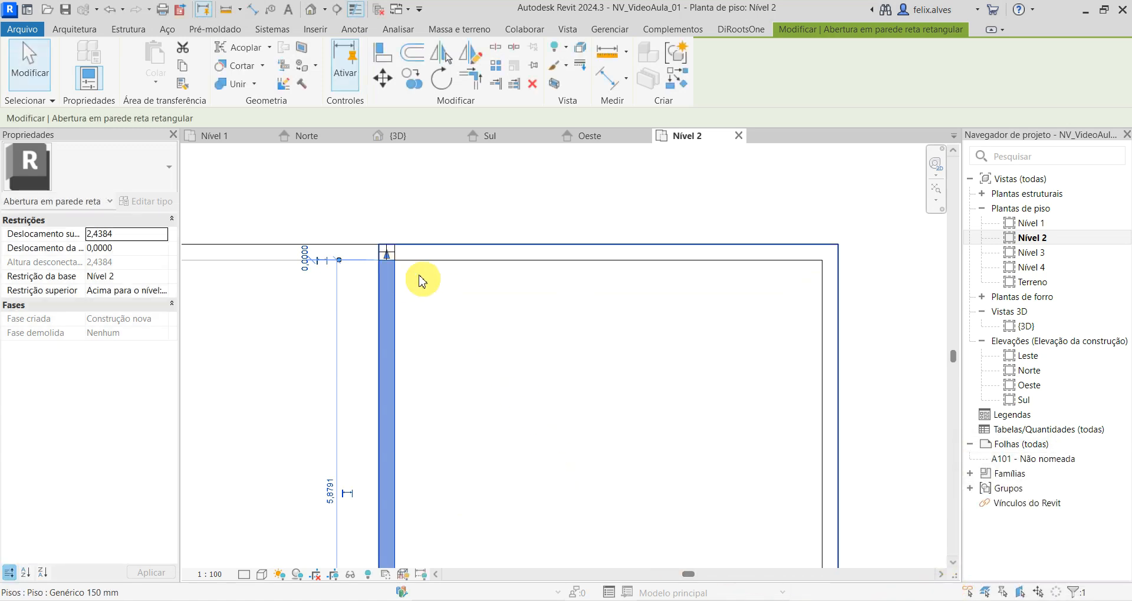
pyautogui.moveTo(387, 259)
pyautogui.mouseDown()
pyautogui.moveTo(386, 292)
pyautogui.moveTo(400, 269)
pyautogui.mouseUp()
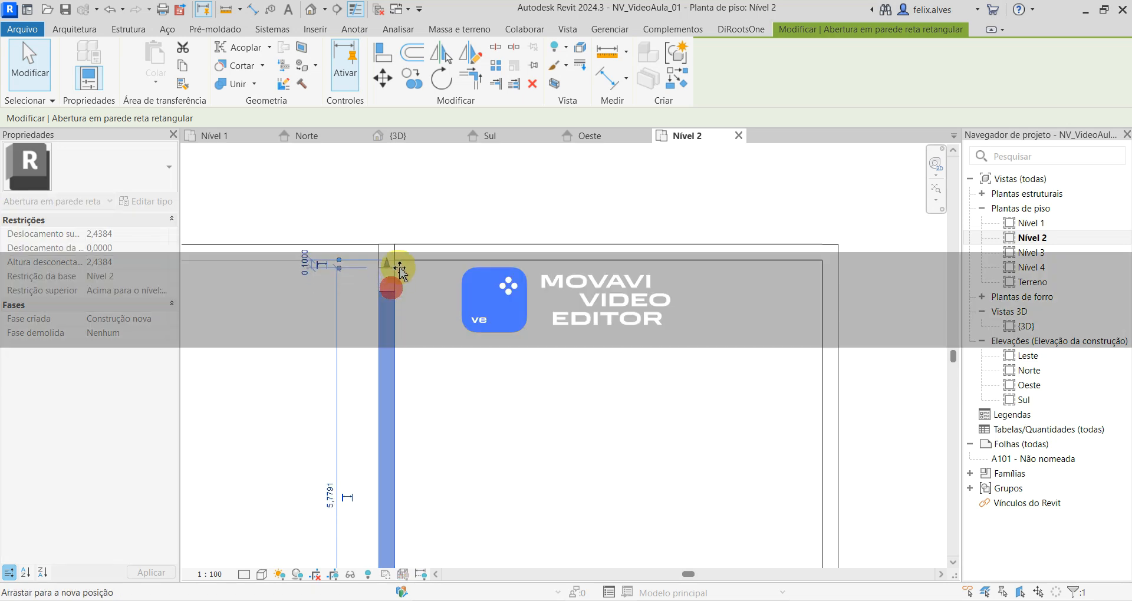
# - Stretch the upper opening's south end to the south wall's inner face
pyautogui.moveTo(455, 434); pyautogui.dragTo(499, 180, button='middle')
pyautogui.scroll(1, 417, 462)
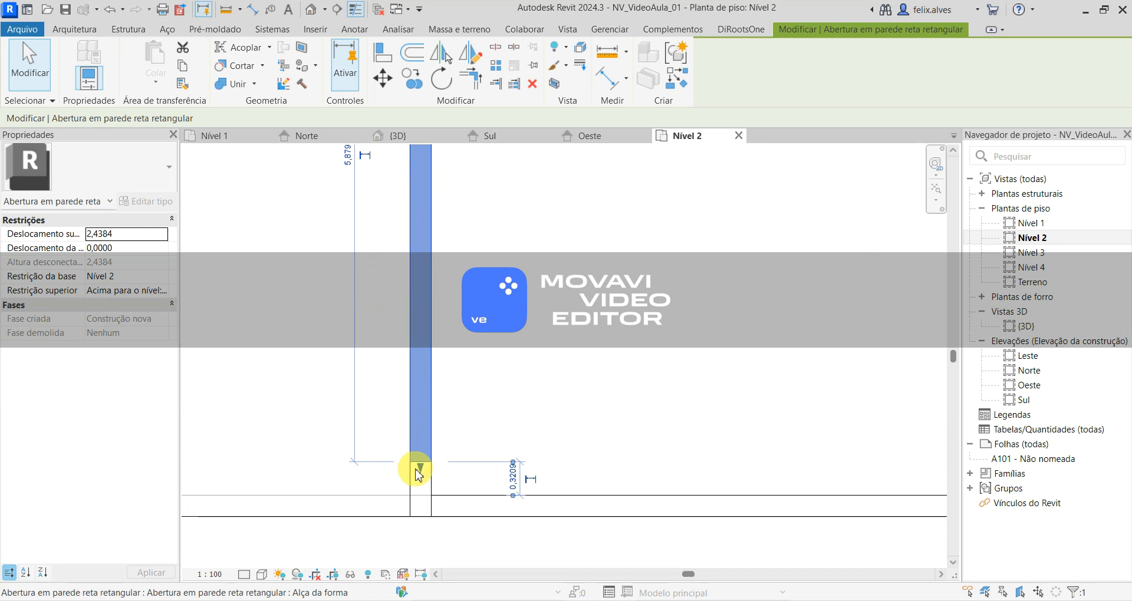
pyautogui.moveTo(420, 469); pyautogui.dragTo(439, 508)
pyautogui.click(568, 542)
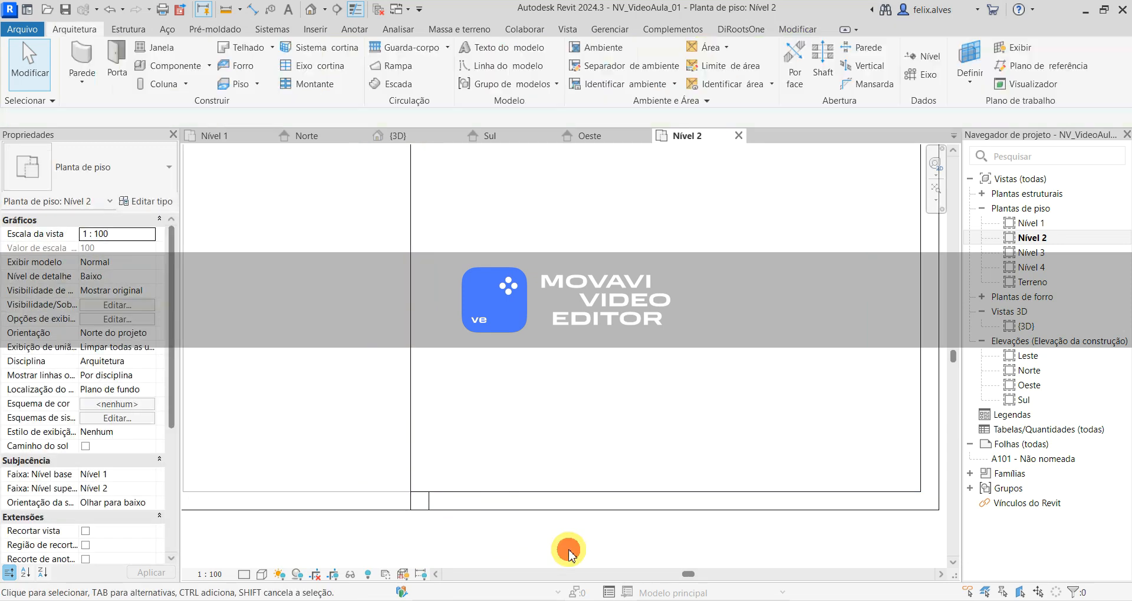
pyautogui.scroll(-4, 568, 454)
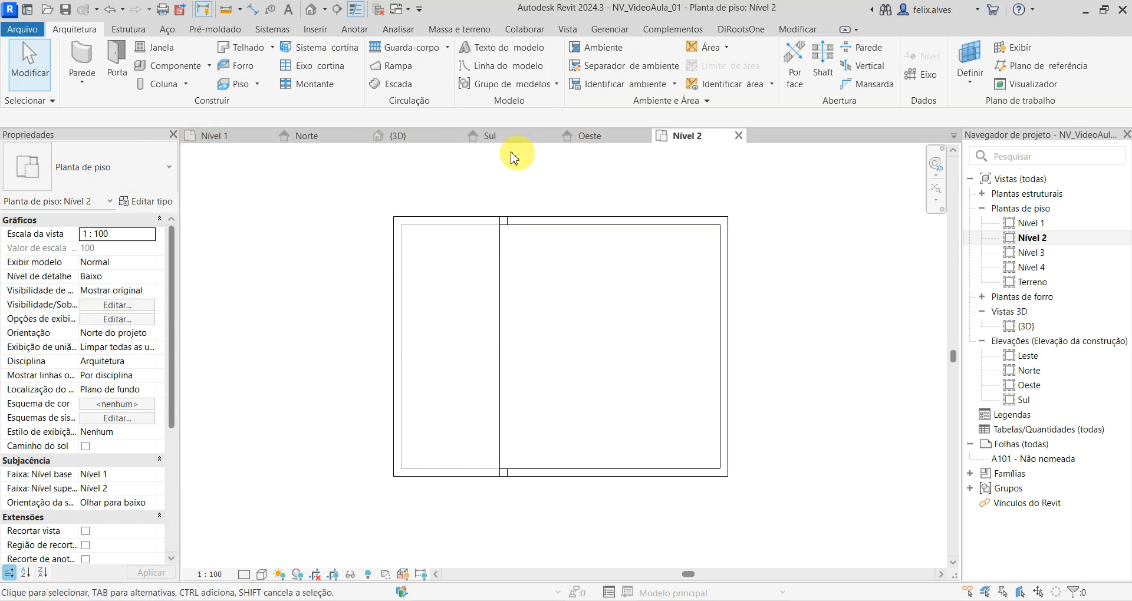
# - Check the upper floor's west wall opening in the 3D view
pyautogui.click(398, 136)
pyautogui.keyDown('shift'); pyautogui.moveTo(468, 392); pyautogui.dragTo(389, 473, button='middle'); pyautogui.keyUp('shift')
pyautogui.scroll(1, 388, 473)
pyautogui.moveTo(563, 251); pyautogui.dragTo(518, 372, button='middle')
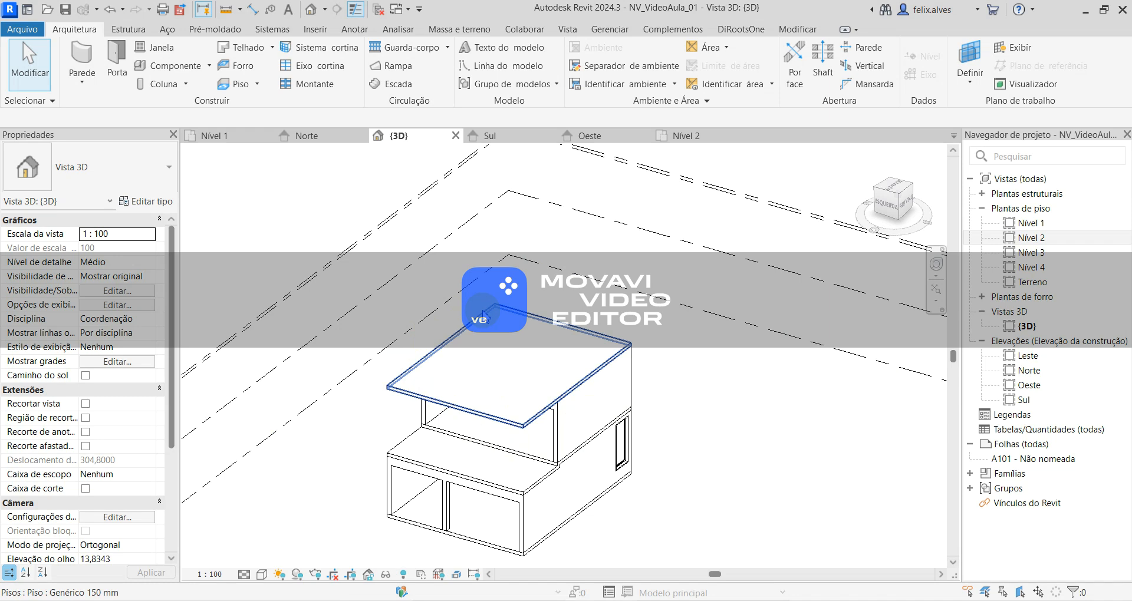
# - Open the Nível 4 floor plan and close the Nível 1 floor plan
pyautogui.doubleClick(1034, 270)
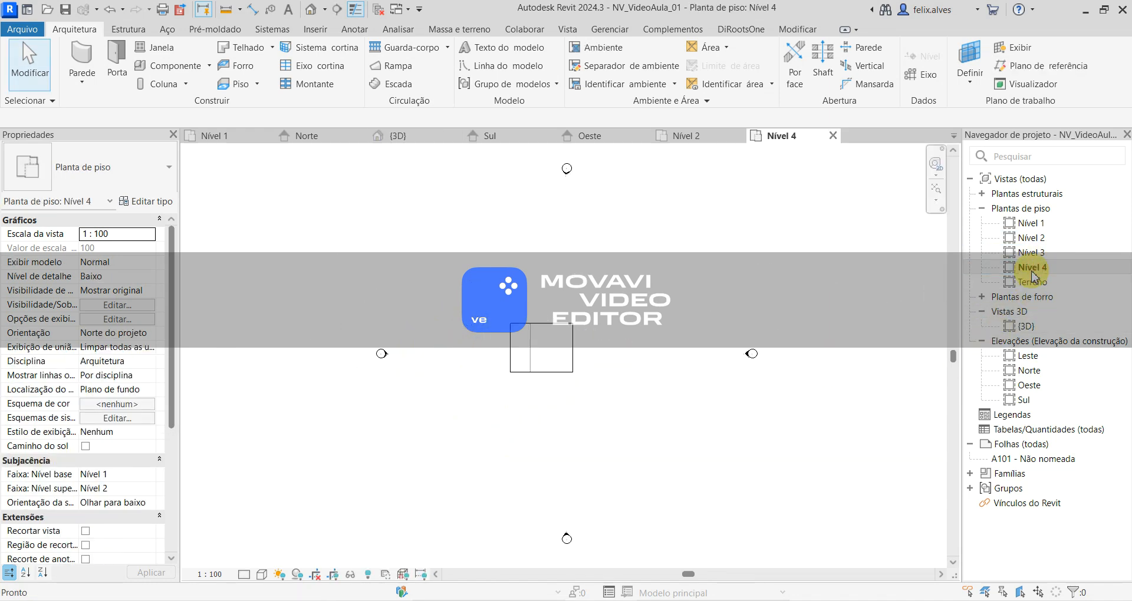
pyautogui.scroll(1, 684, 357)
pyautogui.moveTo(675, 348); pyautogui.dragTo(796, 450, button='middle')
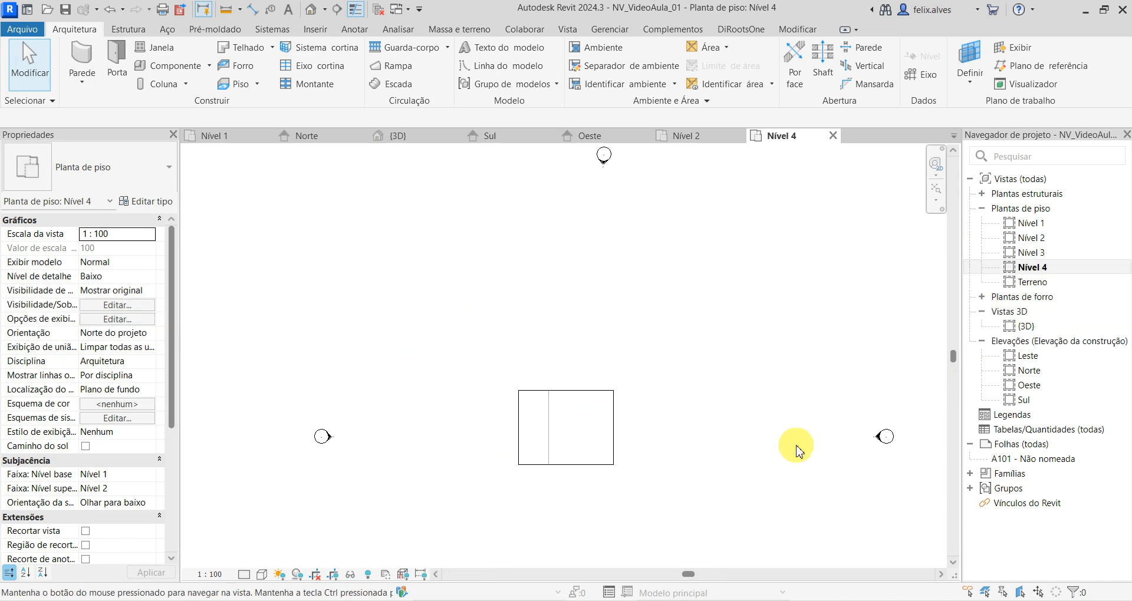
pyautogui.click(217, 135)
pyautogui.click(265, 137)
pyautogui.click(250, 137)
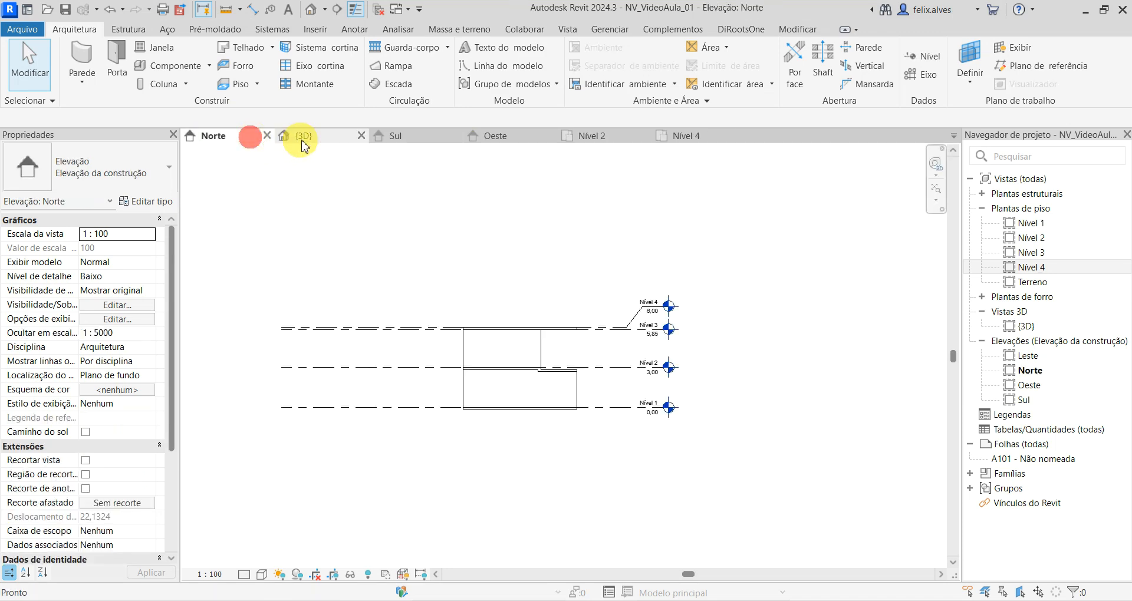
# - Close the Nível 2 floor plan and examine the upper and lower openings in the Oeste elevation
pyautogui.click(303, 139)
pyautogui.click(389, 136)
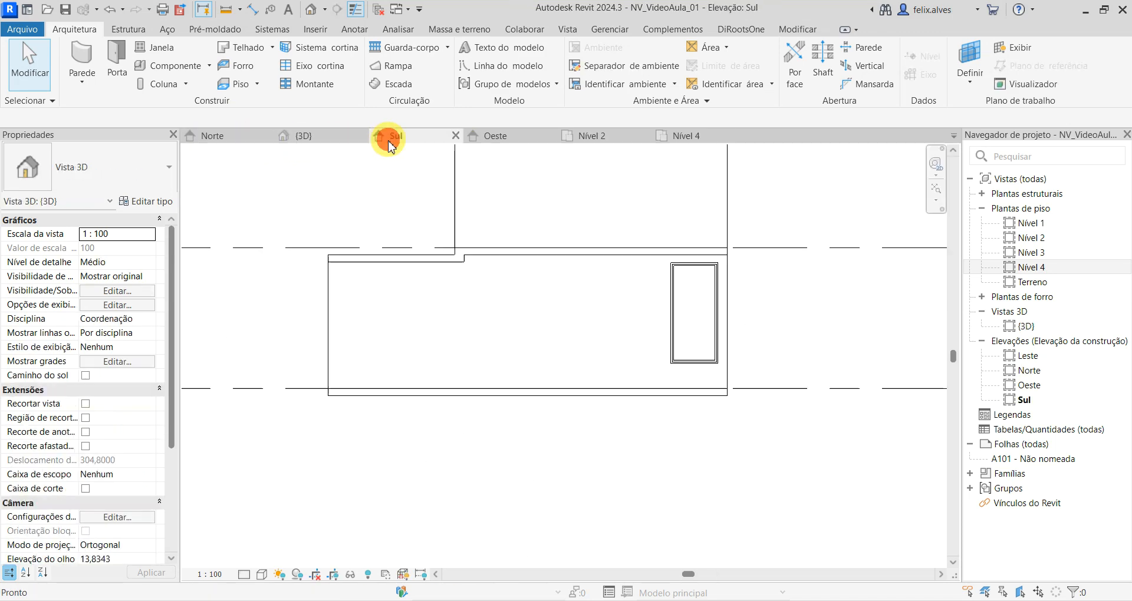
pyautogui.click(485, 139)
pyautogui.click(584, 138)
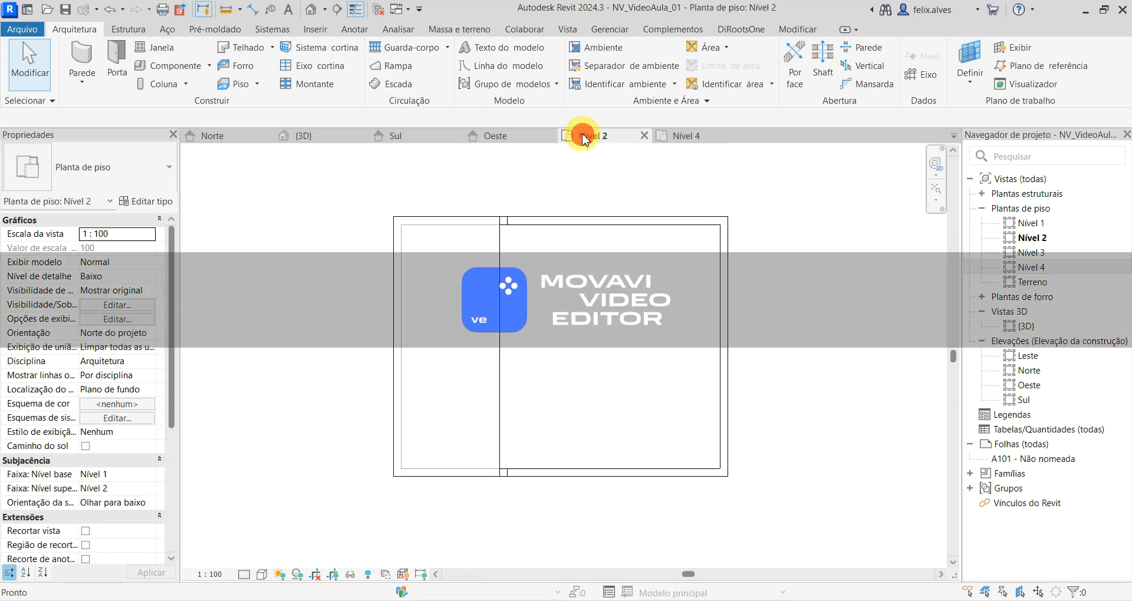
pyautogui.click(645, 138)
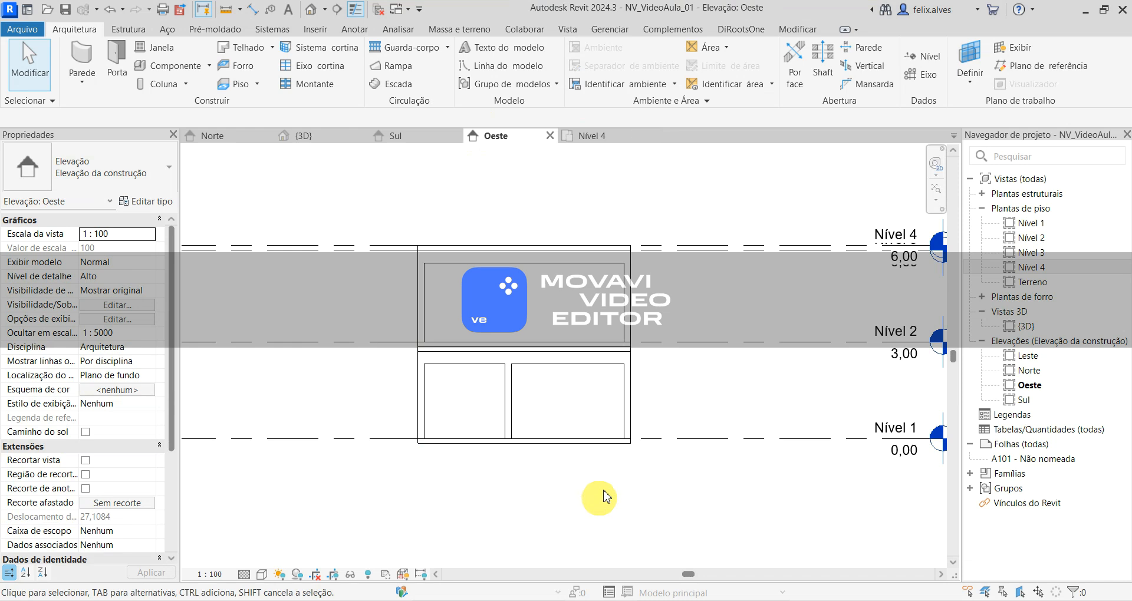
pyautogui.moveTo(683, 270); pyautogui.dragTo(352, 307, button='middle')
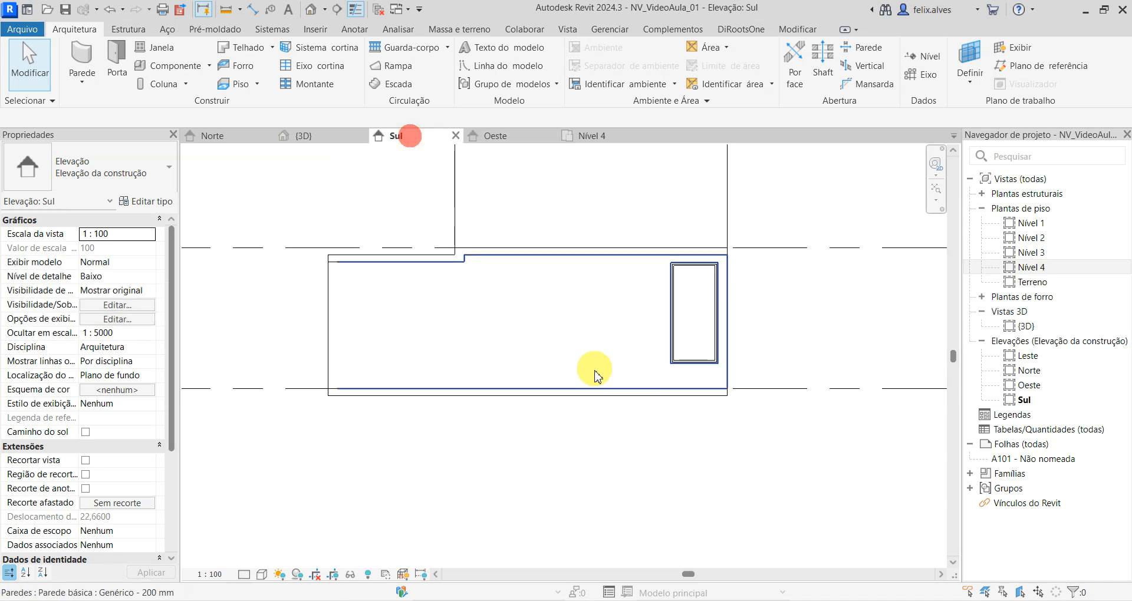
# - Add an elbow to the Nível 4 level line in the Sul elevation and raise its head clear of Nível 3
pyautogui.scroll(-4, 593, 374)
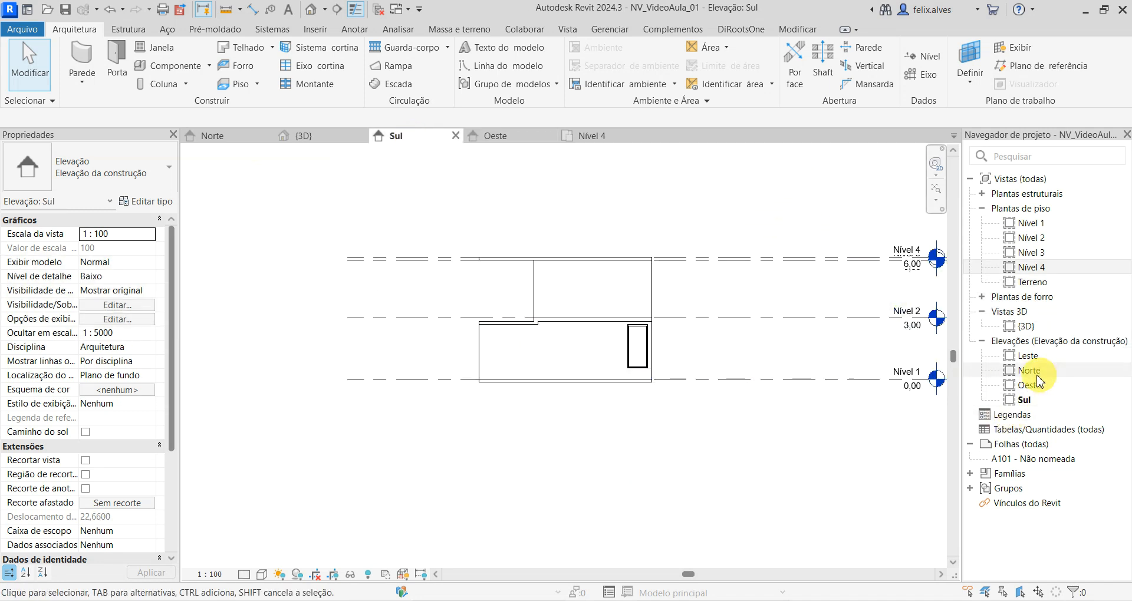
pyautogui.moveTo(626, 405); pyautogui.dragTo(387, 425, button='middle')
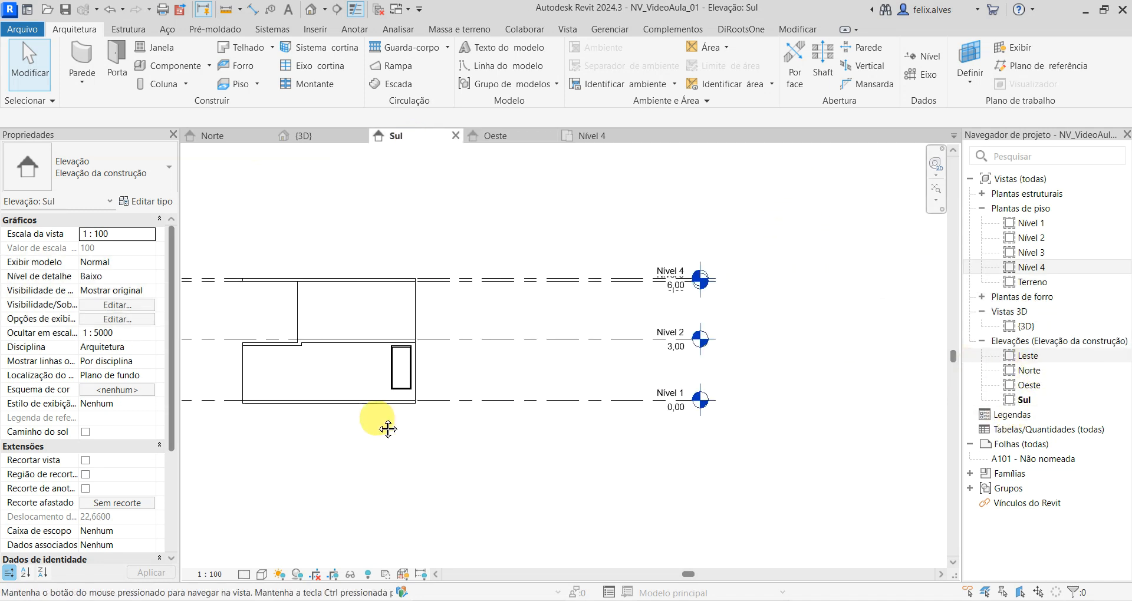
pyautogui.scroll(4, 639, 287)
pyautogui.click(642, 281)
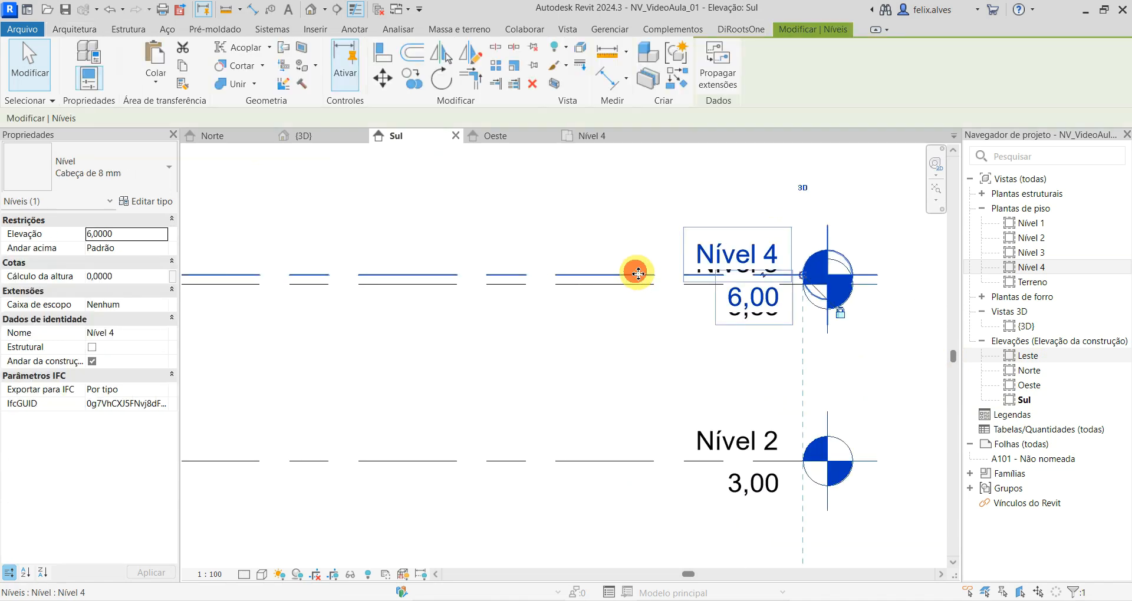
pyautogui.click(758, 276)
pyautogui.moveTo(758, 277); pyautogui.dragTo(754, 184)
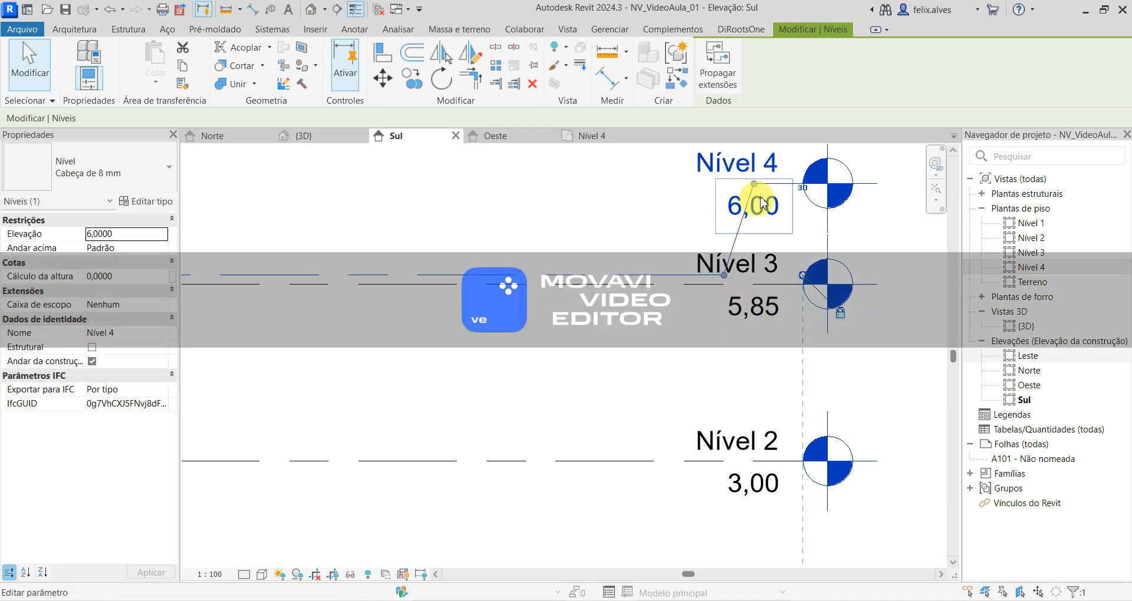
# - Reposition the two elbow bend points of the Nível 4 level line away from the overlapping Nível 3 label
pyautogui.moveTo(724, 273); pyautogui.dragTo(651, 264)
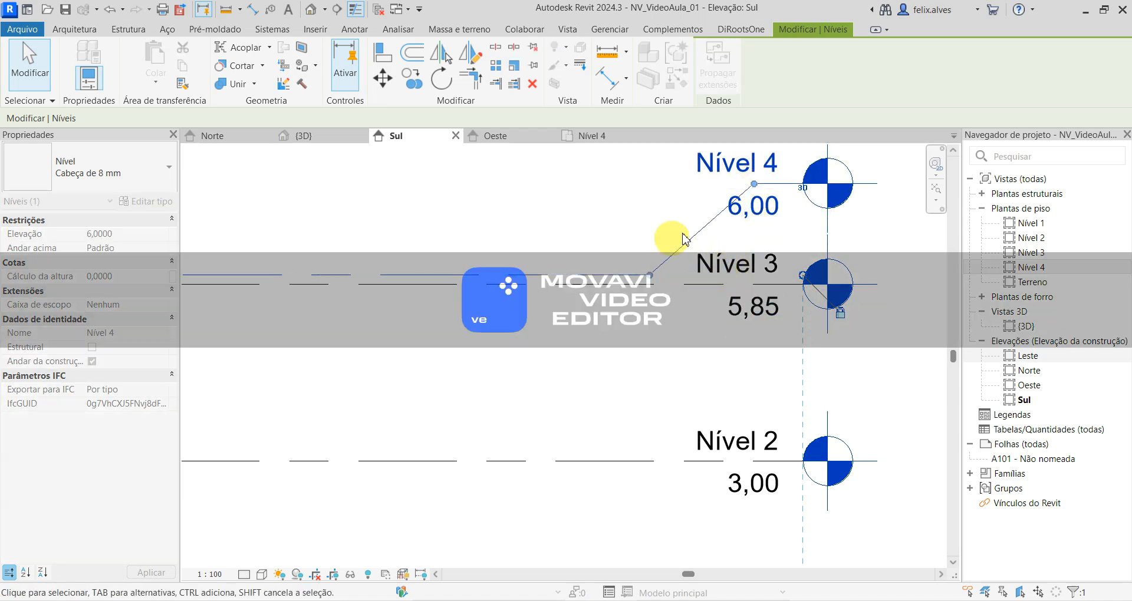
pyautogui.moveTo(754, 184); pyautogui.dragTo(649, 170)
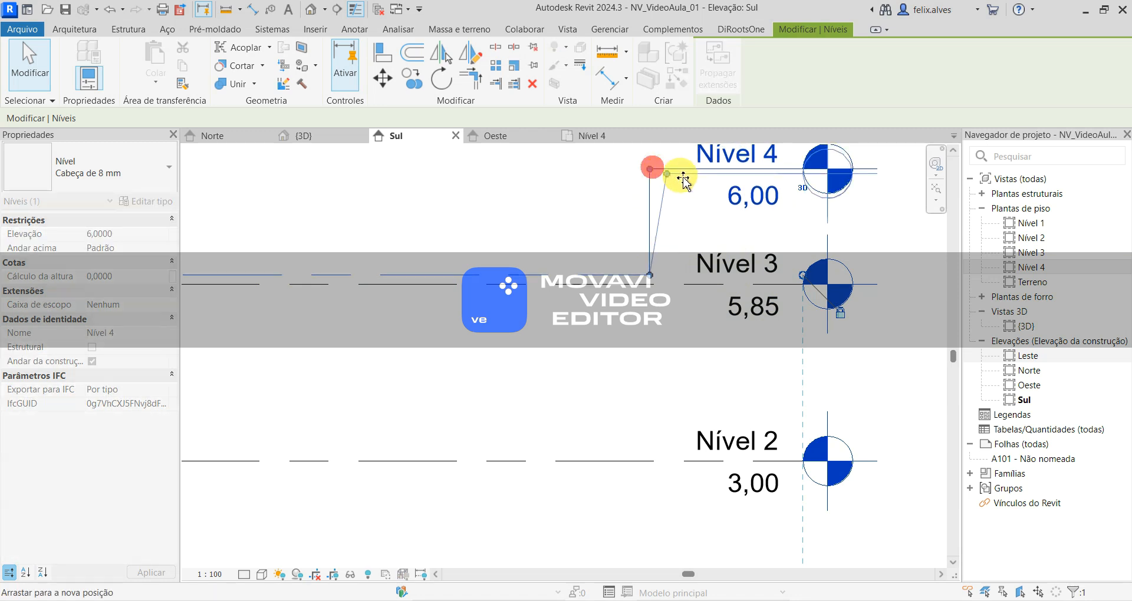
pyautogui.scroll(-4, 729, 519)
pyautogui.scroll(2, 726, 513)
pyautogui.moveTo(717, 507); pyautogui.dragTo(865, 345, button='middle')
pyautogui.scroll(1, 855, 338)
pyautogui.scroll(1, 419, 271)
pyautogui.moveTo(435, 282); pyautogui.dragTo(633, 455, button='middle')
pyautogui.moveTo(751, 441); pyautogui.dragTo(483, 444, button='middle')
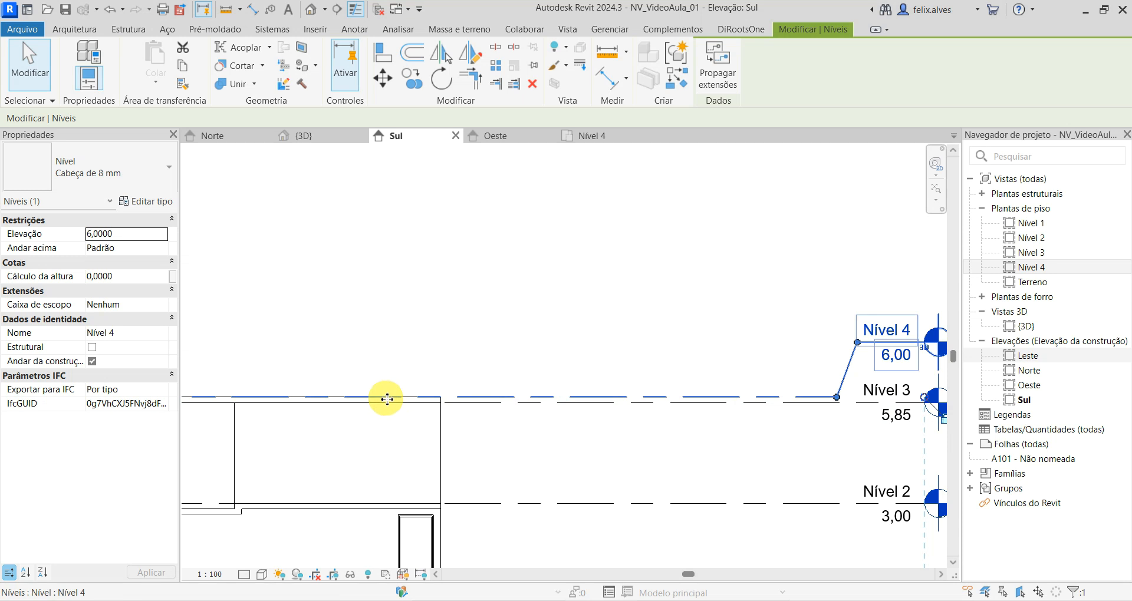
# - In the Nível 4 floor plan, draw a rectangle of Genérico - 200 mm walls 0,35 m high along the building's outer edge
pyautogui.click(593, 136)
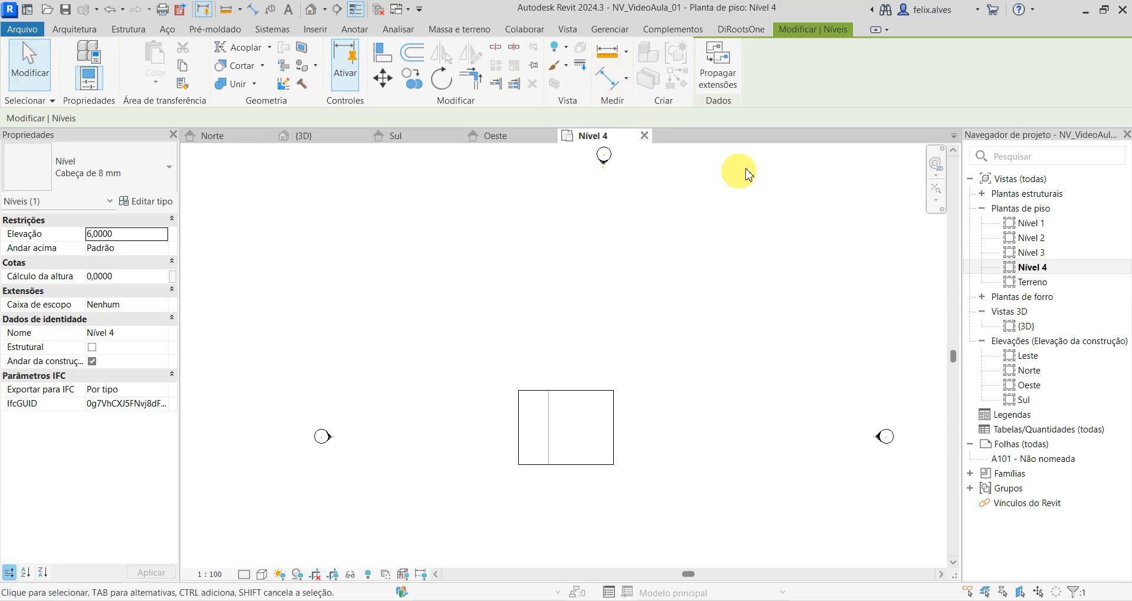
pyautogui.click(722, 209)
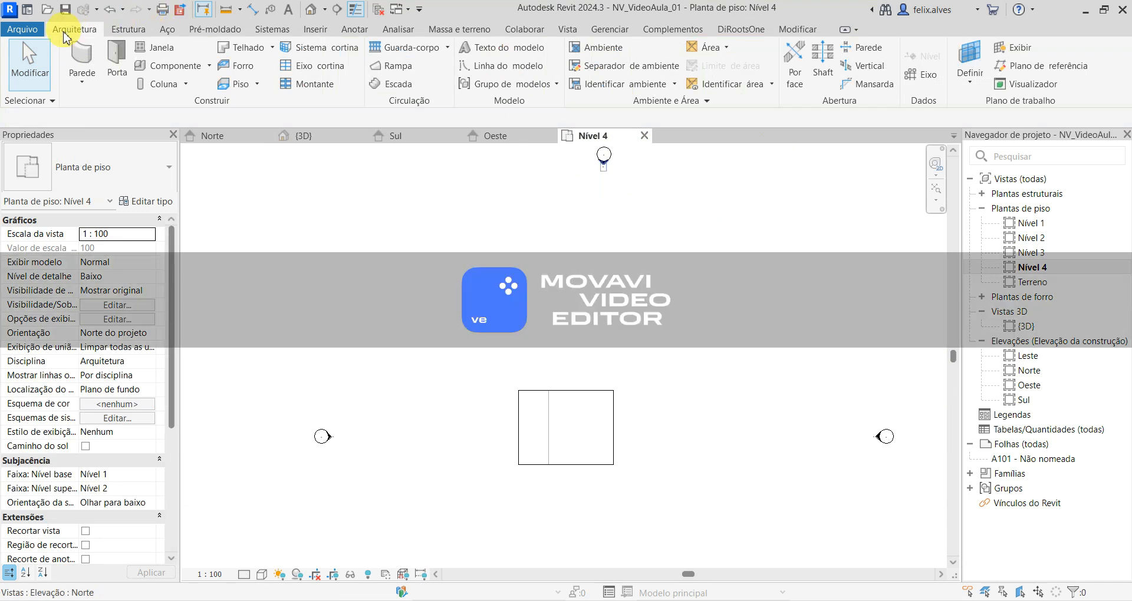
pyautogui.click(84, 69)
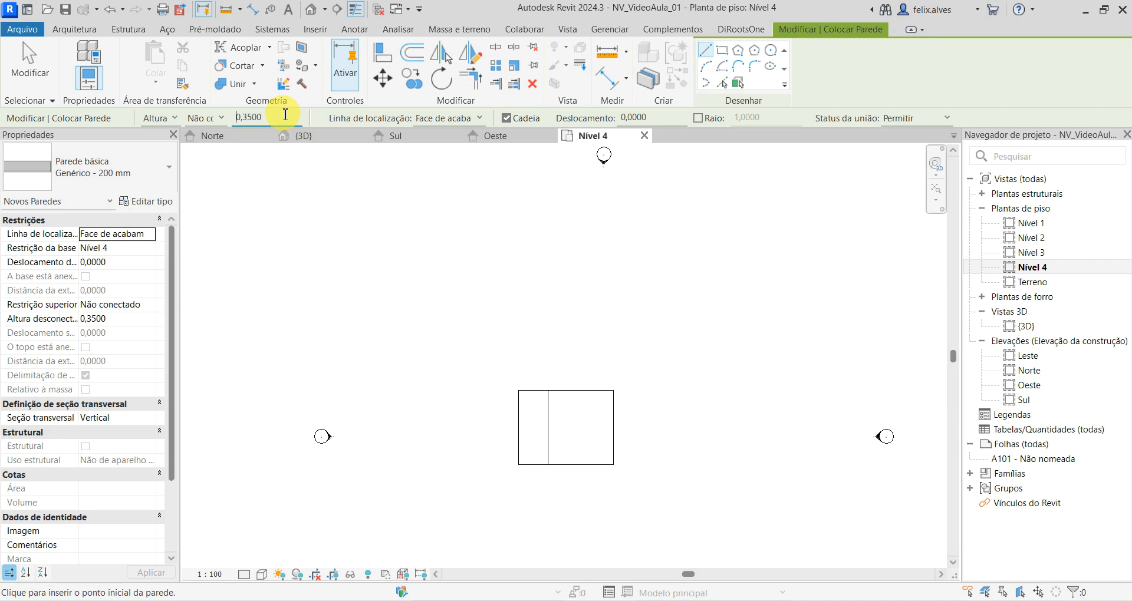
pyautogui.click(722, 50)
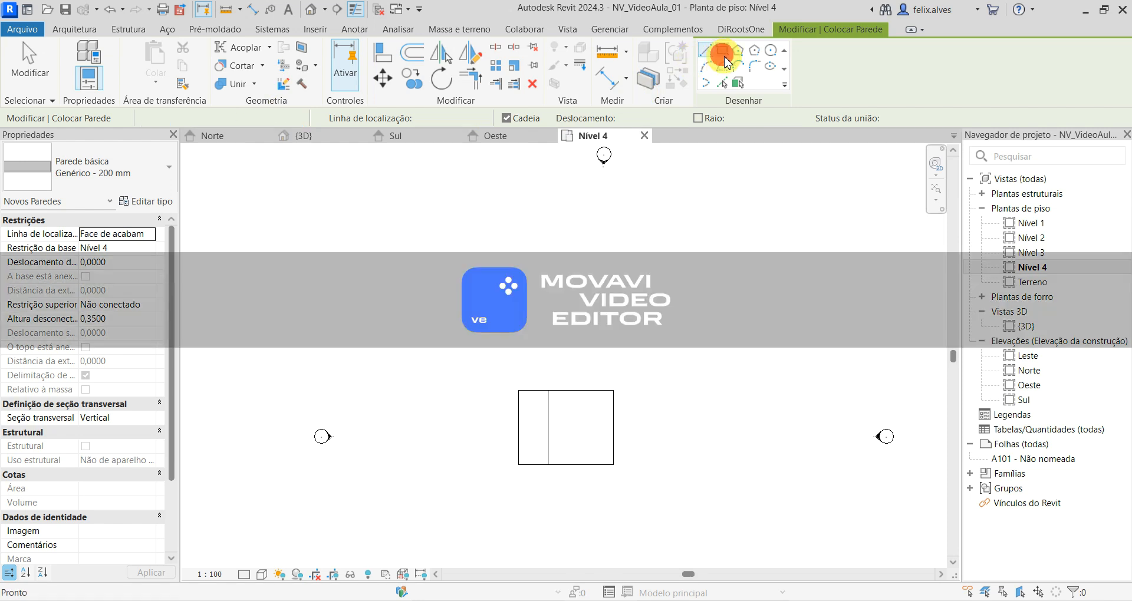
pyautogui.scroll(3, 551, 420)
pyautogui.moveTo(550, 422); pyautogui.dragTo(447, 309, button='middle')
pyautogui.scroll(1, 426, 288)
pyautogui.click(329, 233)
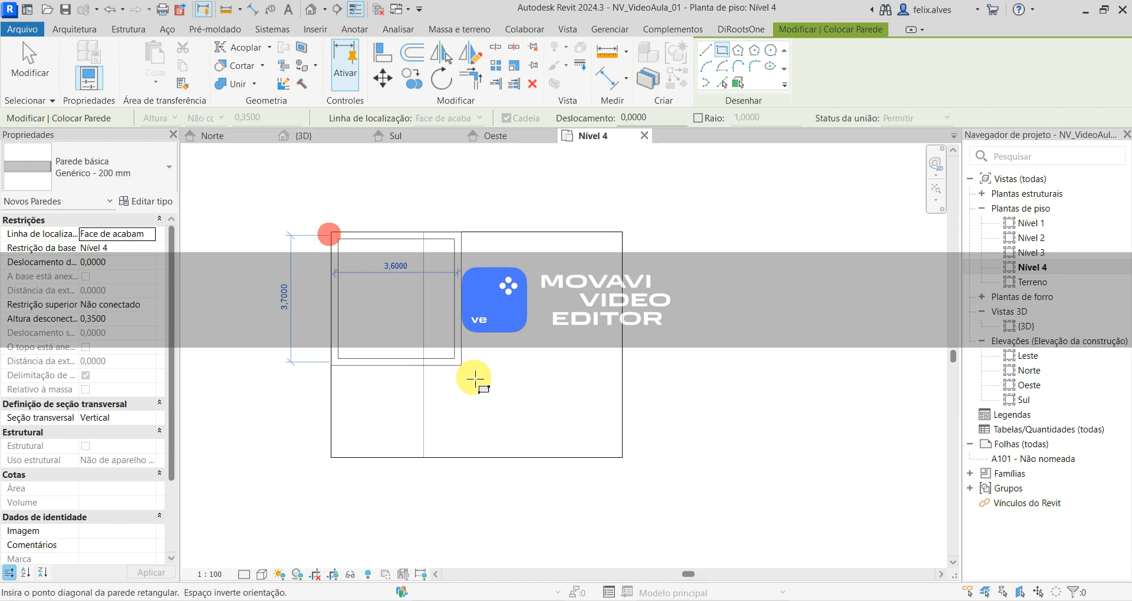
pyautogui.click(624, 459)
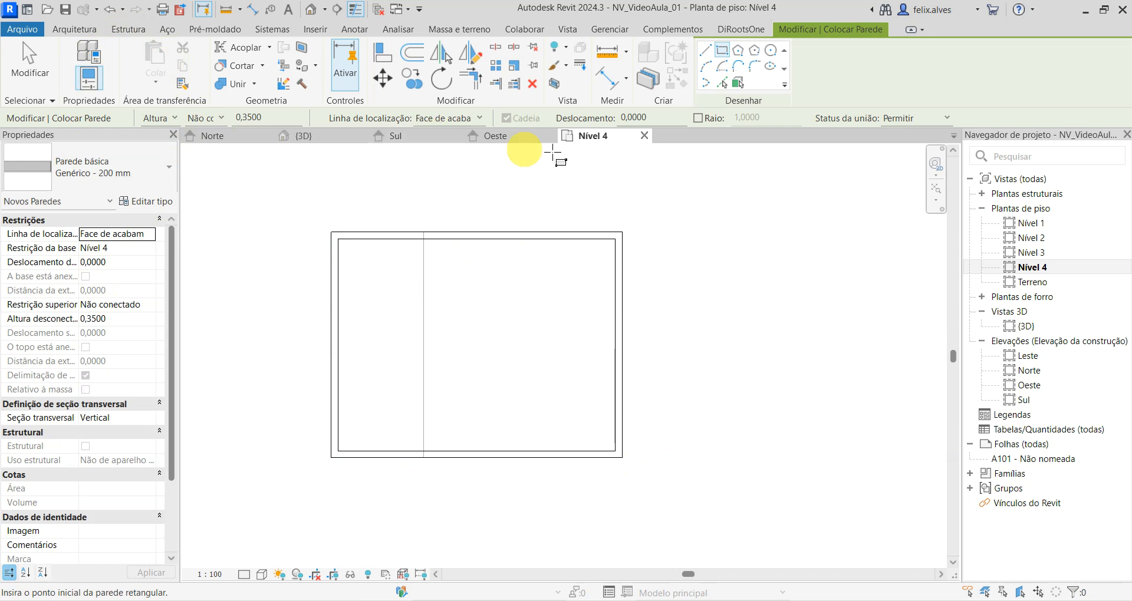
pyautogui.press('Escape')
pyautogui.press('Escape')
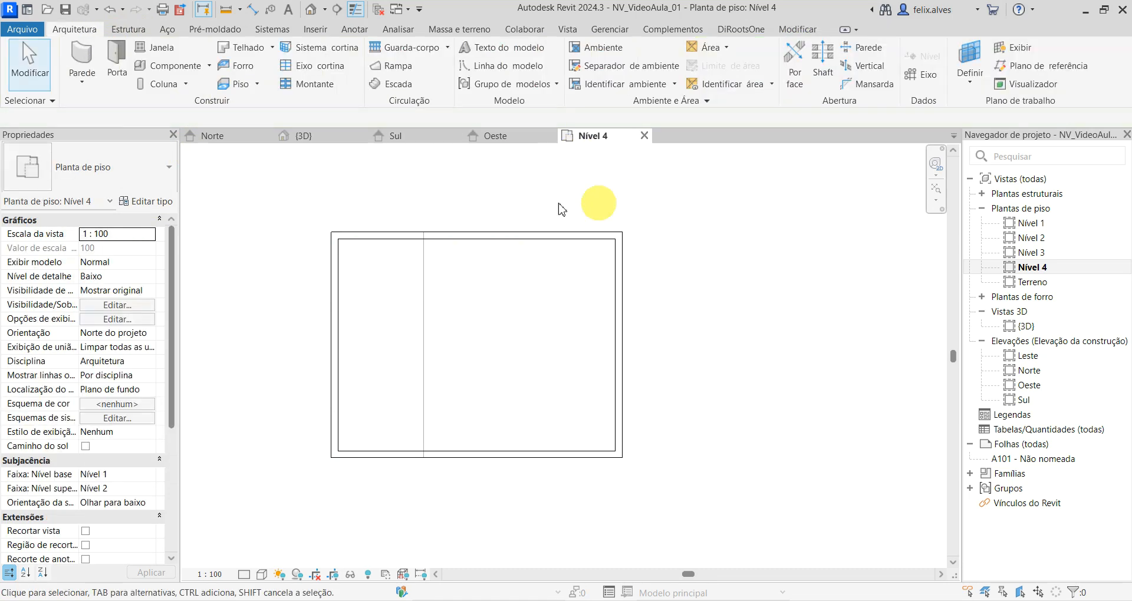
# - Check the low perimeter walls on the roof in the 3D view
pyautogui.click(313, 136)
pyautogui.scroll(-4, 505, 430)
pyautogui.moveTo(778, 374); pyautogui.dragTo(578, 472, button='middle')
pyautogui.keyDown('shift'); pyautogui.moveTo(446, 421); pyautogui.dragTo(407, 470, button='middle'); pyautogui.keyUp('shift')
# - Open the Nível 2 floor plan and start a sketched railing with the Guarda-corpo 900mm type
pyautogui.click(1029, 238)
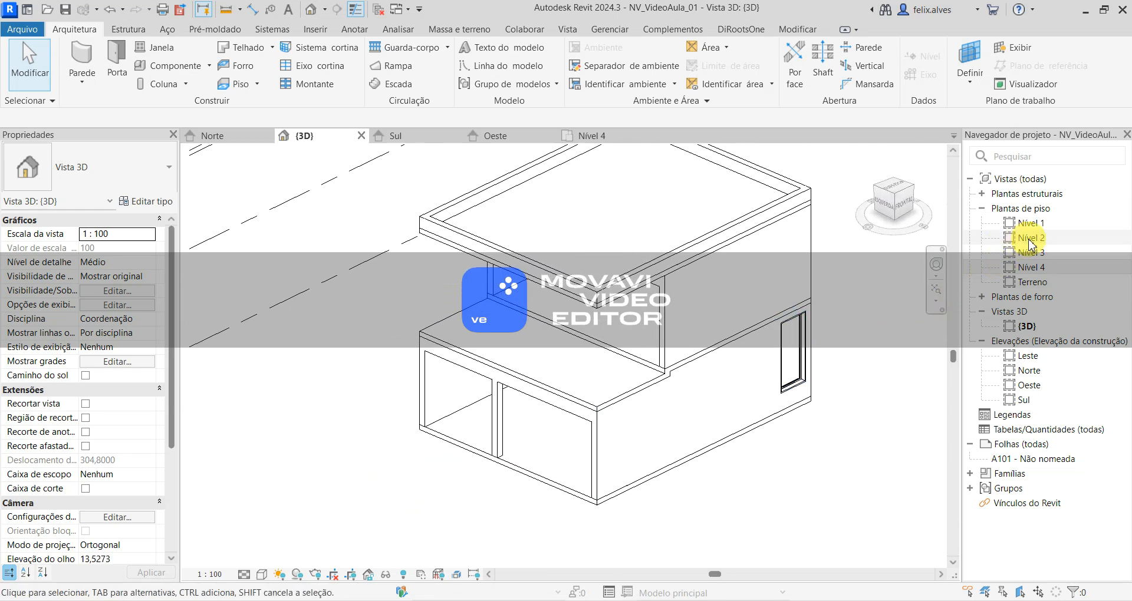
pyautogui.doubleClick(1028, 238)
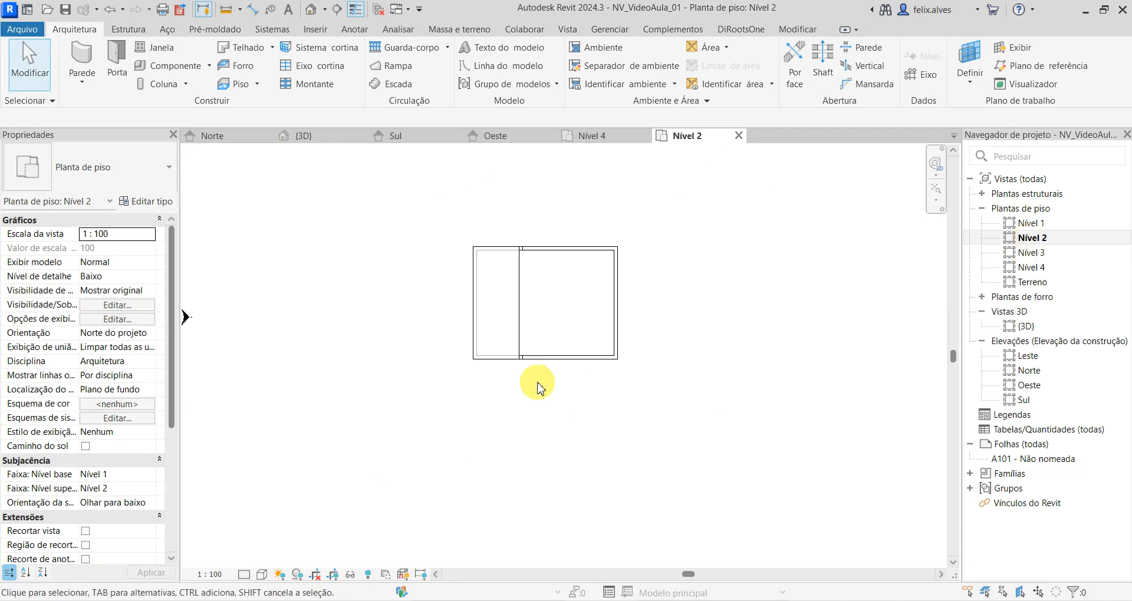
pyautogui.scroll(3, 472, 323)
pyautogui.moveTo(326, 373); pyautogui.dragTo(296, 431, button='middle')
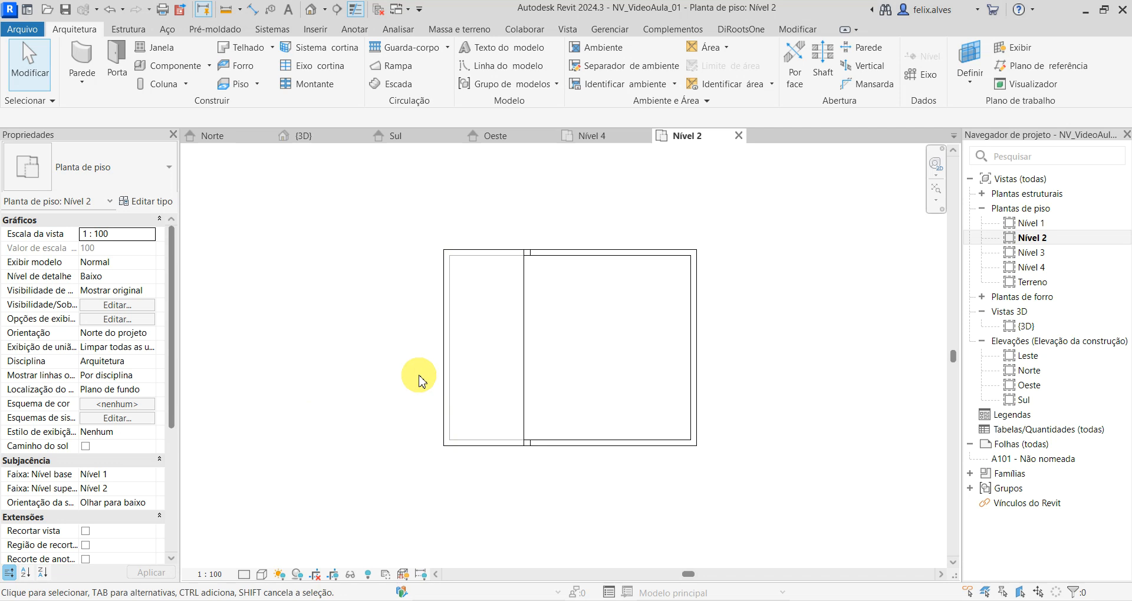
pyautogui.moveTo(418, 381); pyautogui.dragTo(379, 368, button='middle')
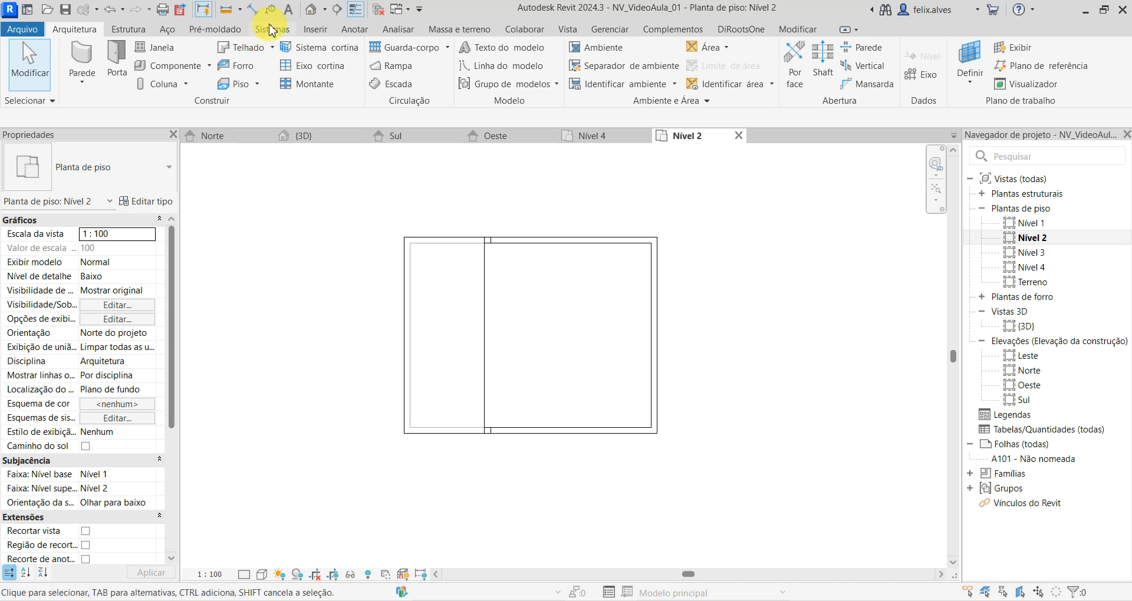
pyautogui.click(384, 47)
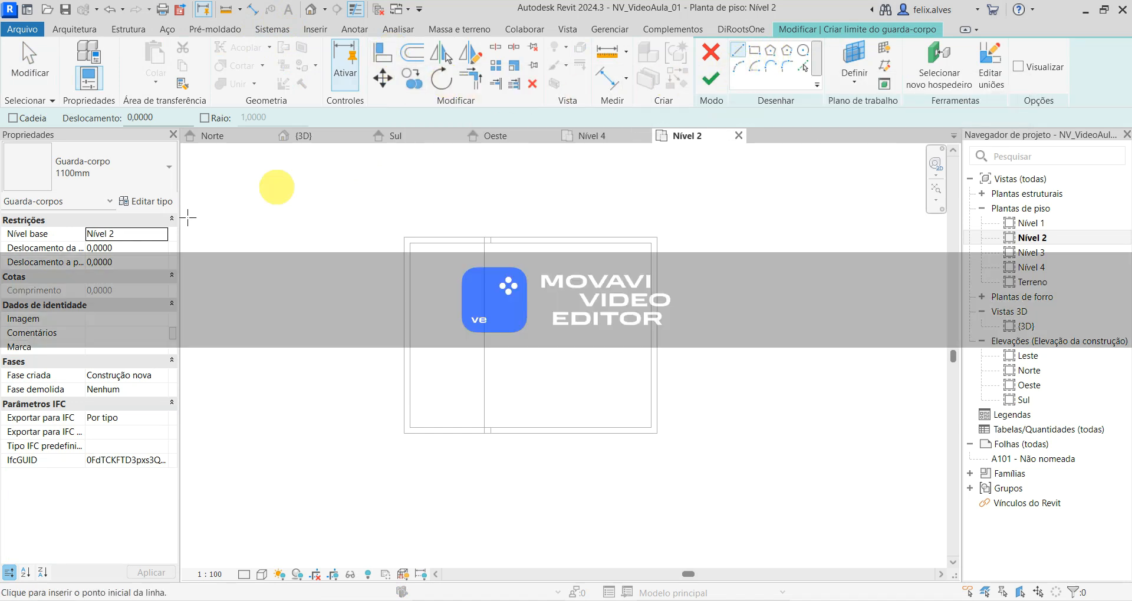
pyautogui.click(111, 174)
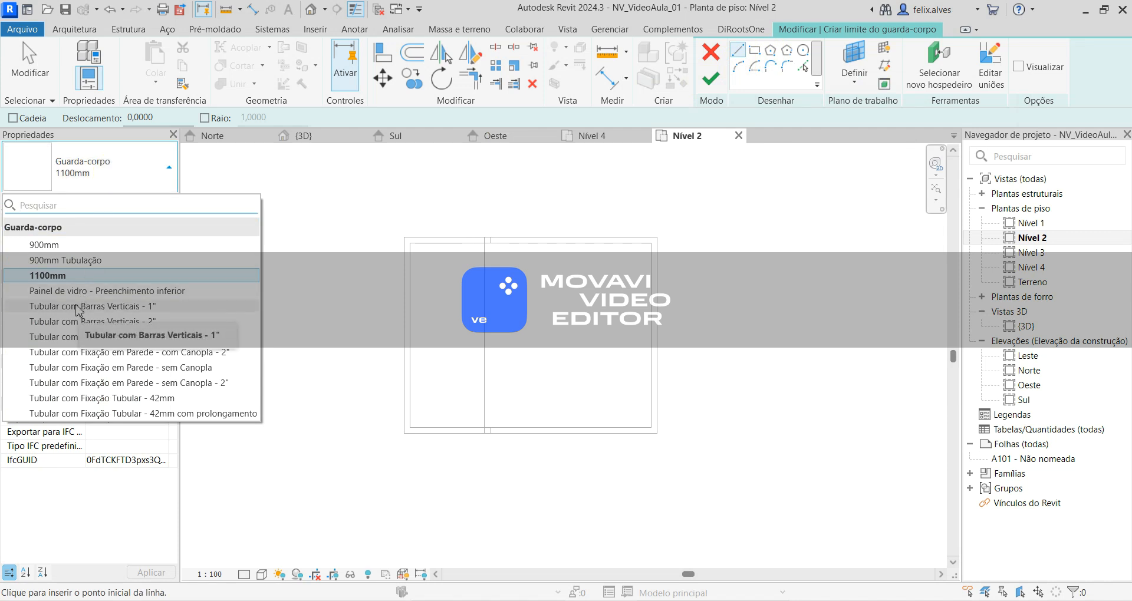
pyautogui.click(62, 245)
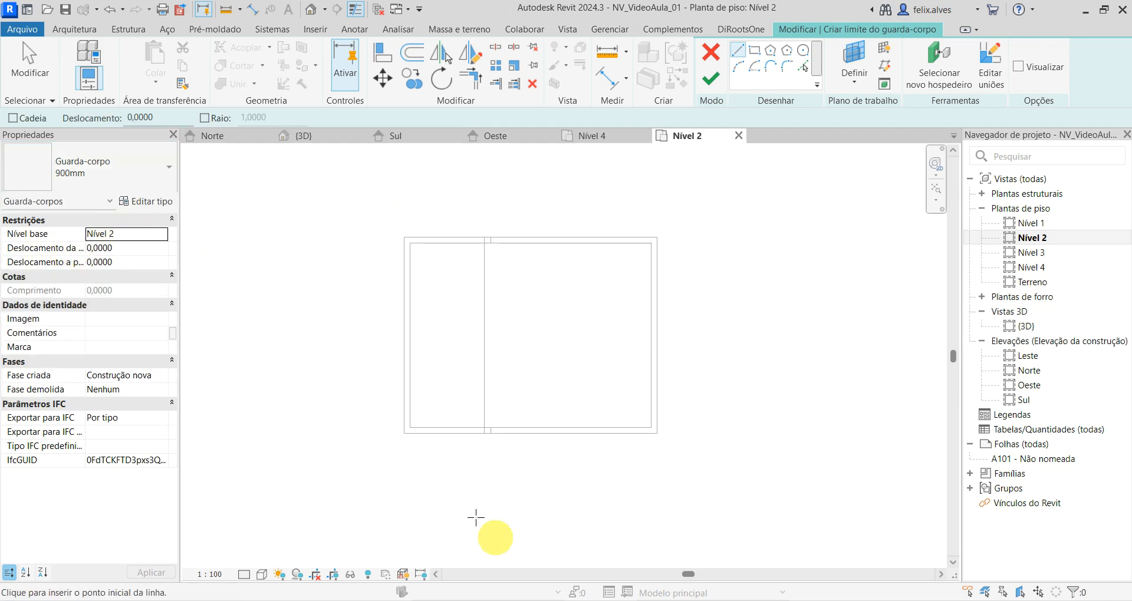
# - Try to sketch the railing's first line along the centreline of the terrace's north wall with chaining off
pyautogui.scroll(5, 387, 295)
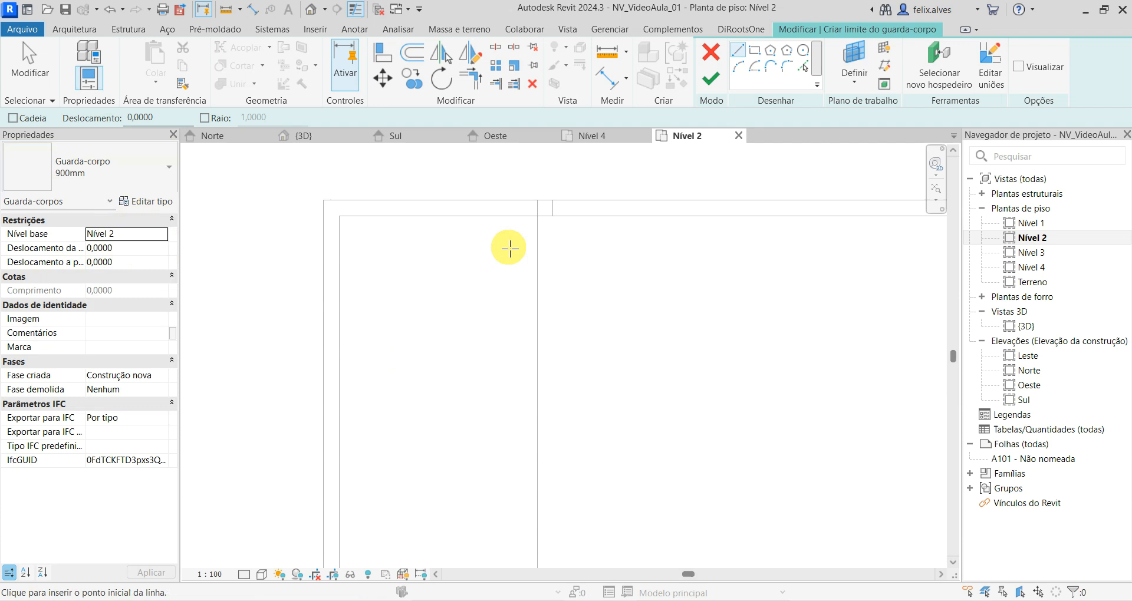
pyautogui.scroll(1, 513, 248)
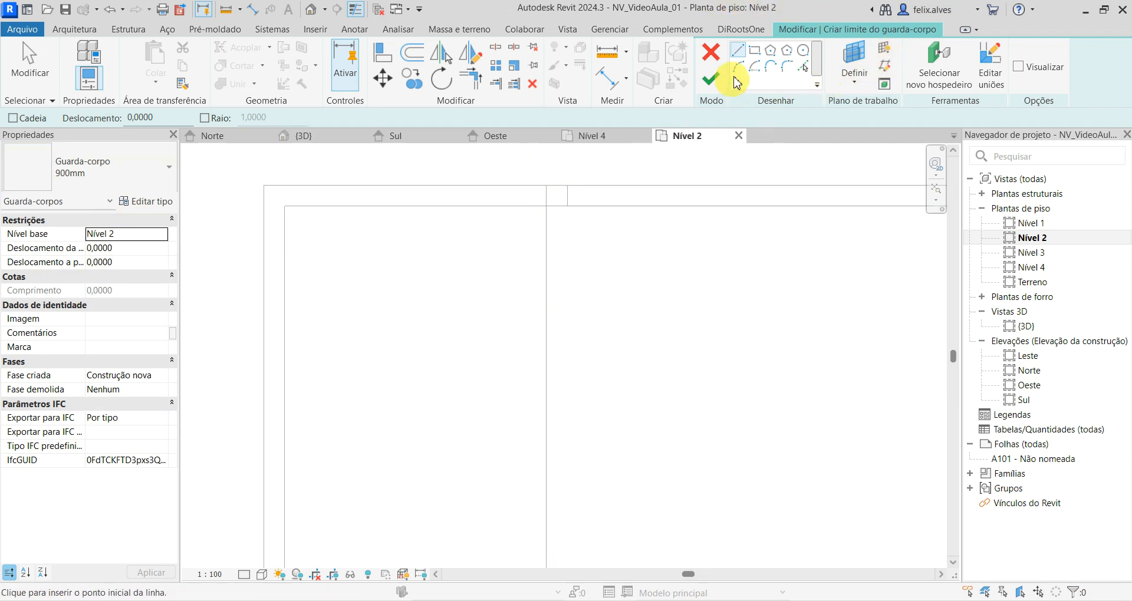
pyautogui.click(545, 196)
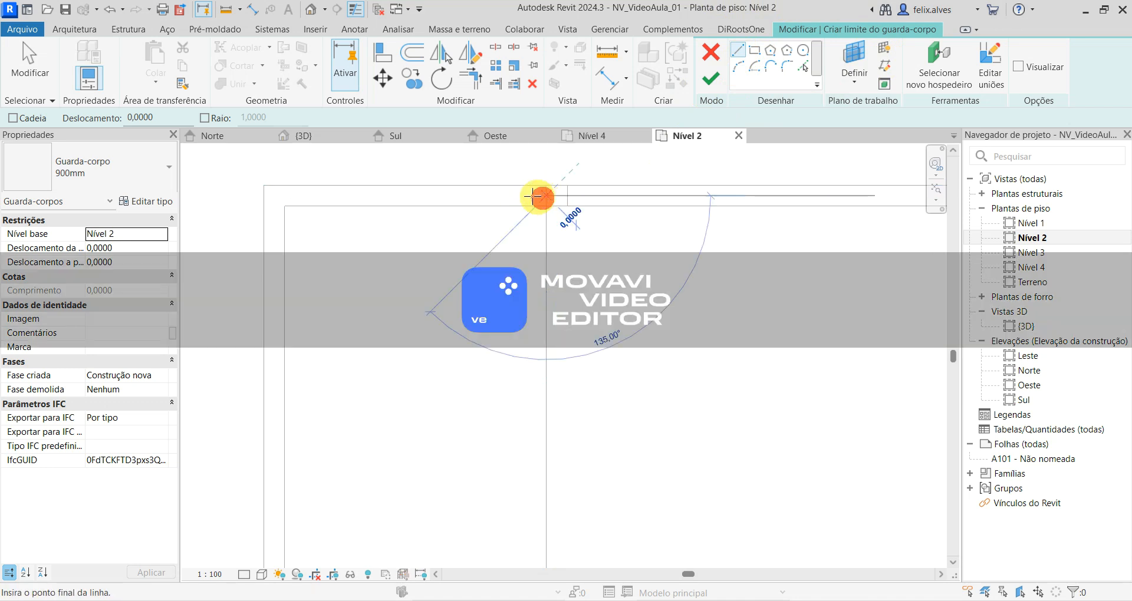
pyautogui.click(276, 196)
pyautogui.scroll(-1, 289, 326)
pyautogui.moveTo(293, 312)
pyautogui.mouseDown(button='middle')
pyautogui.moveTo(283, 224)
pyautogui.moveTo(299, 126)
pyautogui.mouseUp(button='middle')
pyautogui.scroll(-3, 317, 308)
pyautogui.scroll(-1, 320, 334)
pyautogui.moveTo(322, 335); pyautogui.dragTo(338, 449, button='middle')
pyautogui.scroll(4, 377, 291)
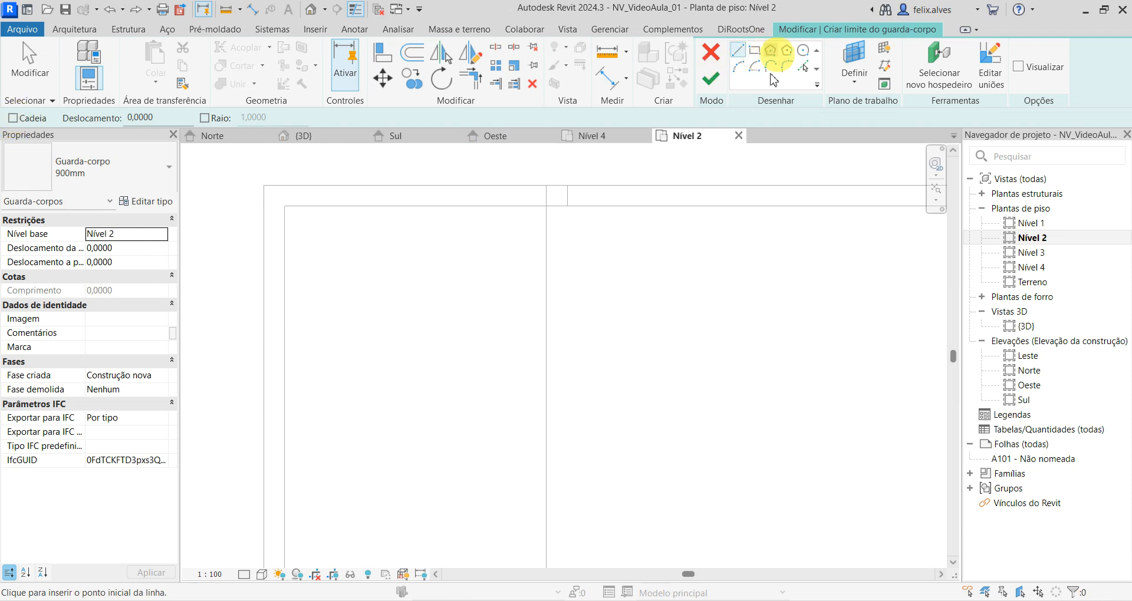
# - Sketch two separate horizontal test lines, 1,4 m and 0,8 m long, inside the terrace and undo both
pyautogui.click(485, 332)
pyautogui.click(339, 332)
pyautogui.click(510, 433)
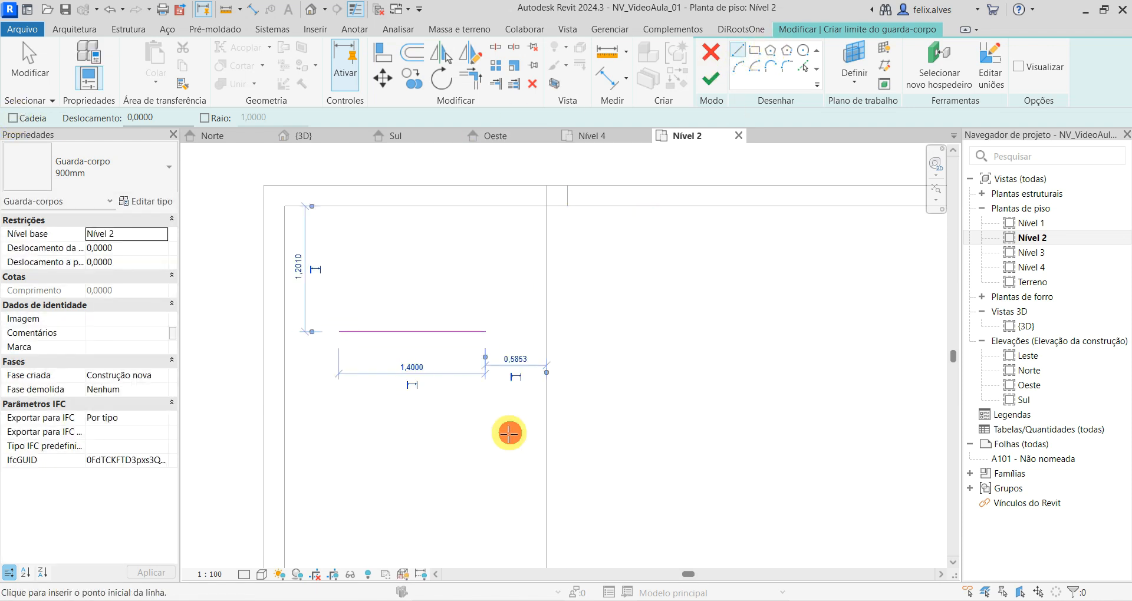
pyautogui.click(430, 433)
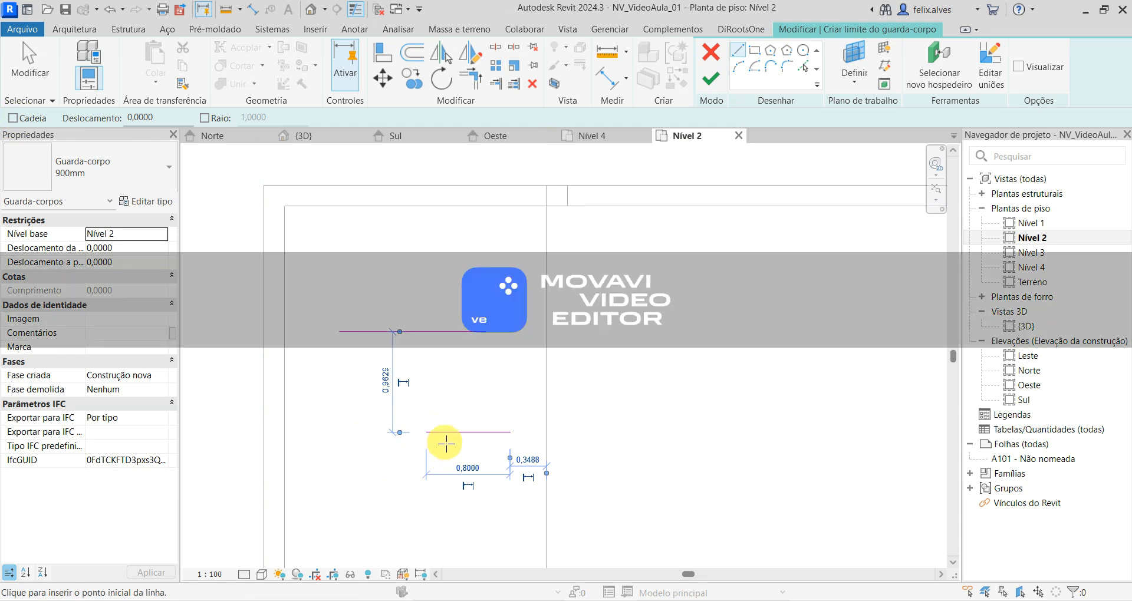
pyautogui.hotkey('ctrl', 'z')
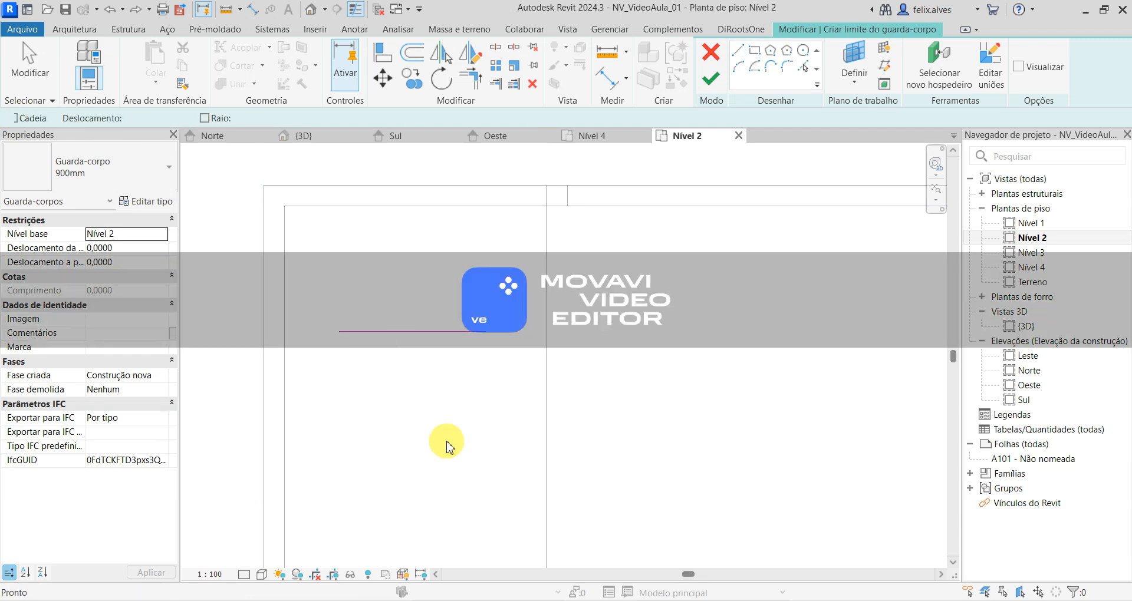
pyautogui.hotkey('ctrl', 'z')
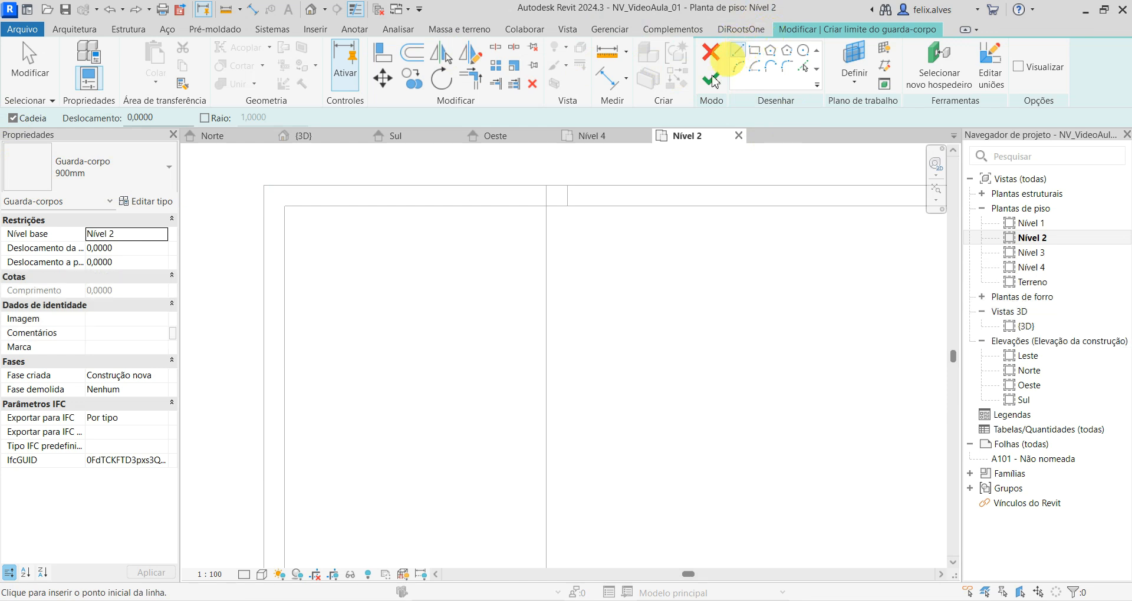
# - With chaining on, sketch the railing path along the terrace's north, west and south wall centrelines, with a 2,6 m south leg, and finish it
pyautogui.click(541, 197)
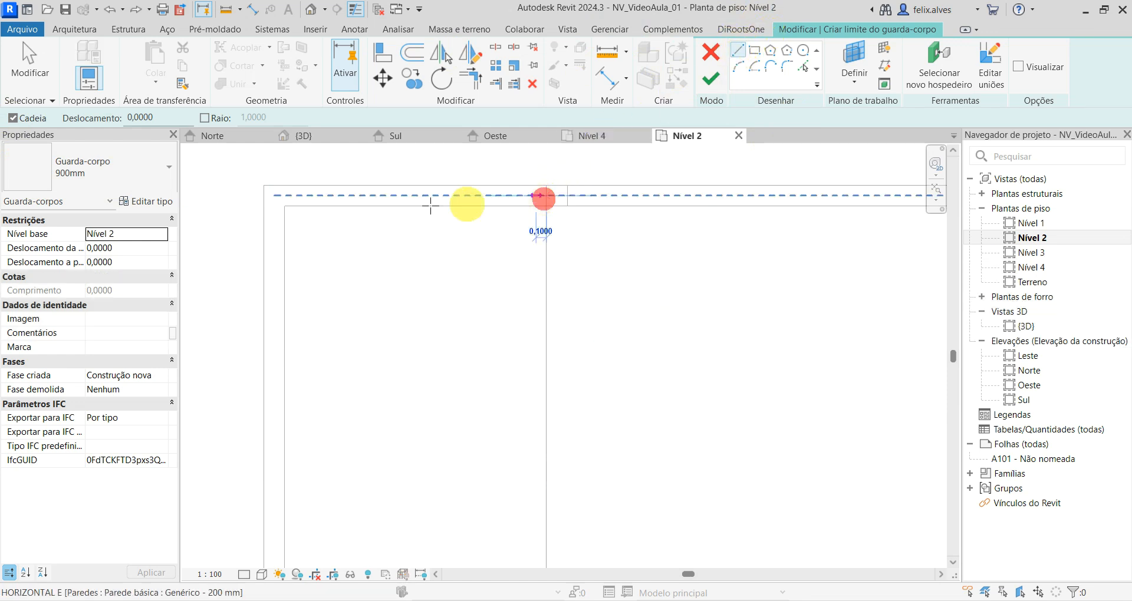
pyautogui.click(275, 197)
pyautogui.scroll(-1, 275, 396)
pyautogui.moveTo(291, 410); pyautogui.dragTo(306, 64, button='middle')
pyautogui.click(289, 462)
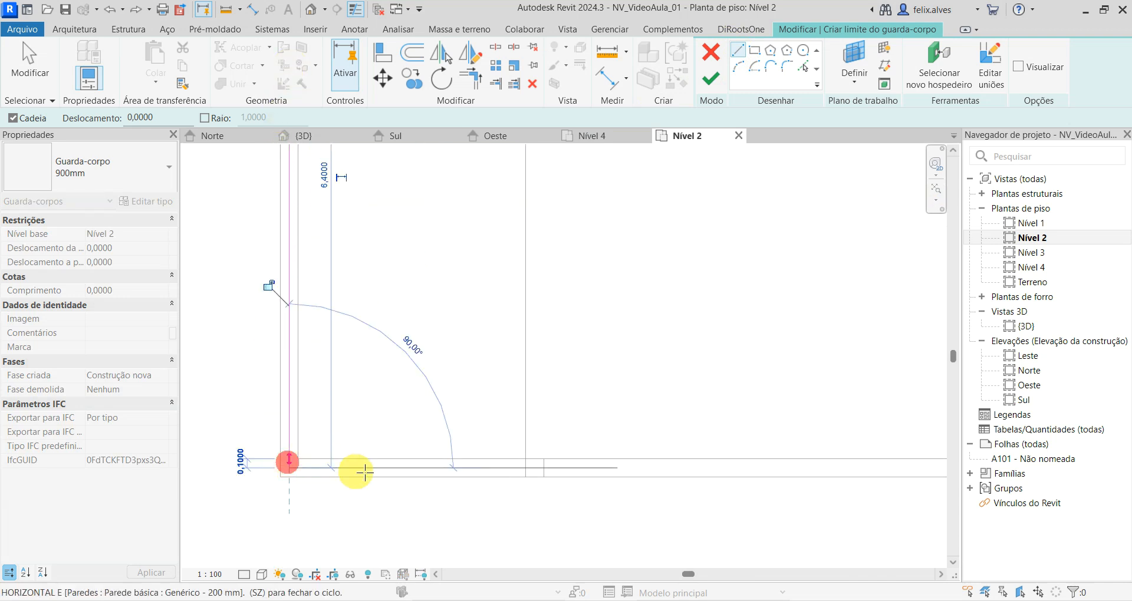
pyautogui.click(525, 466)
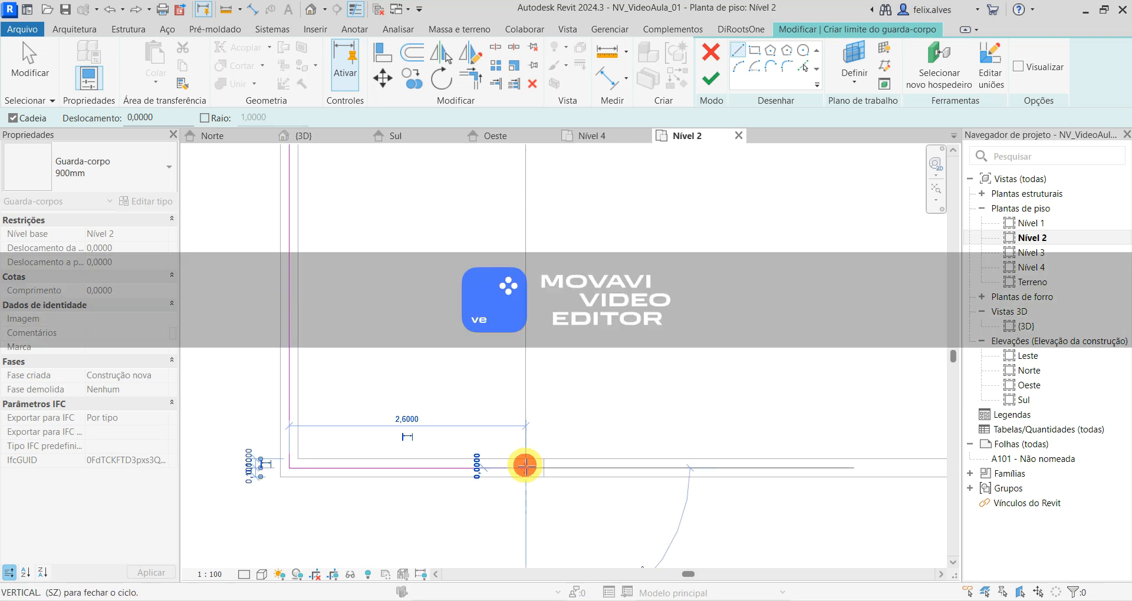
pyautogui.press('Escape')
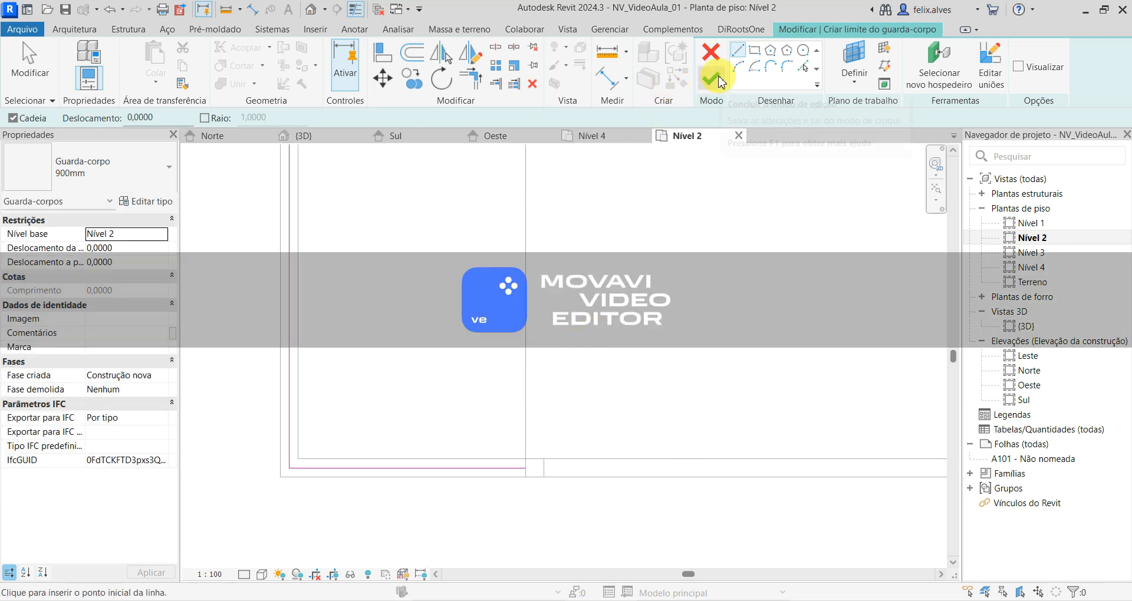
pyautogui.scroll(-5, 358, 377)
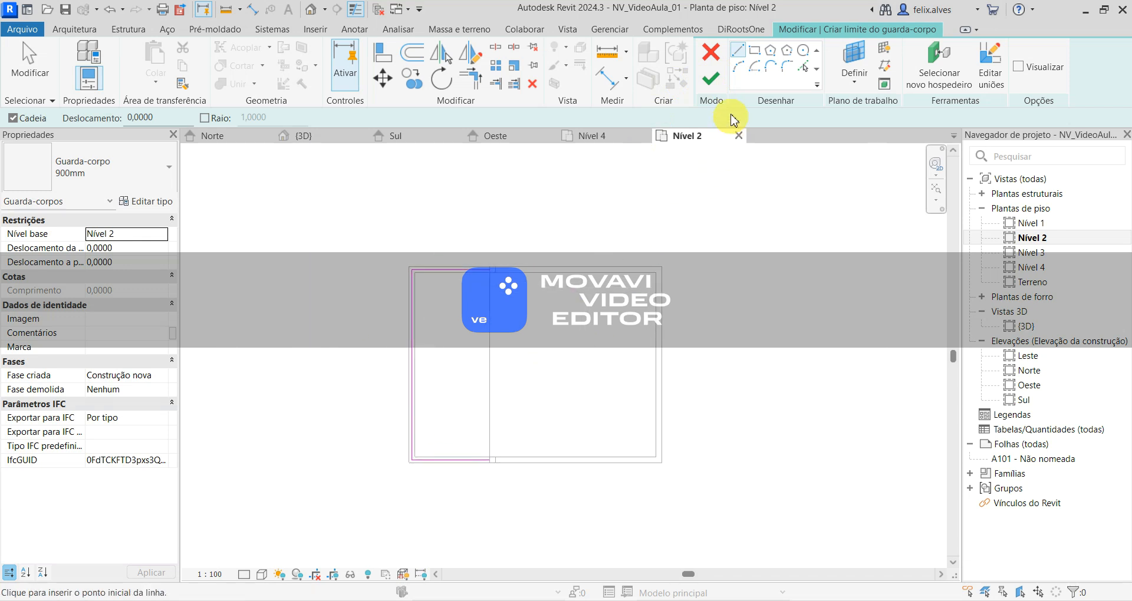
pyautogui.click(710, 79)
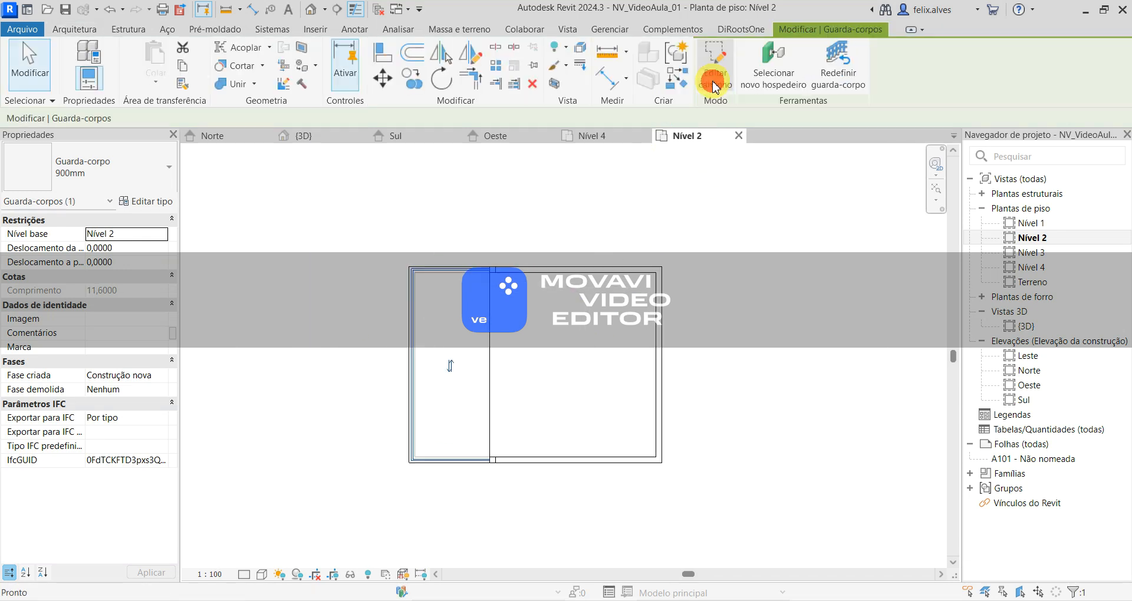
# - In the 3D view, set the terrace railing's base offset to -0,15 so it sits lower on the wall
pyautogui.click(302, 137)
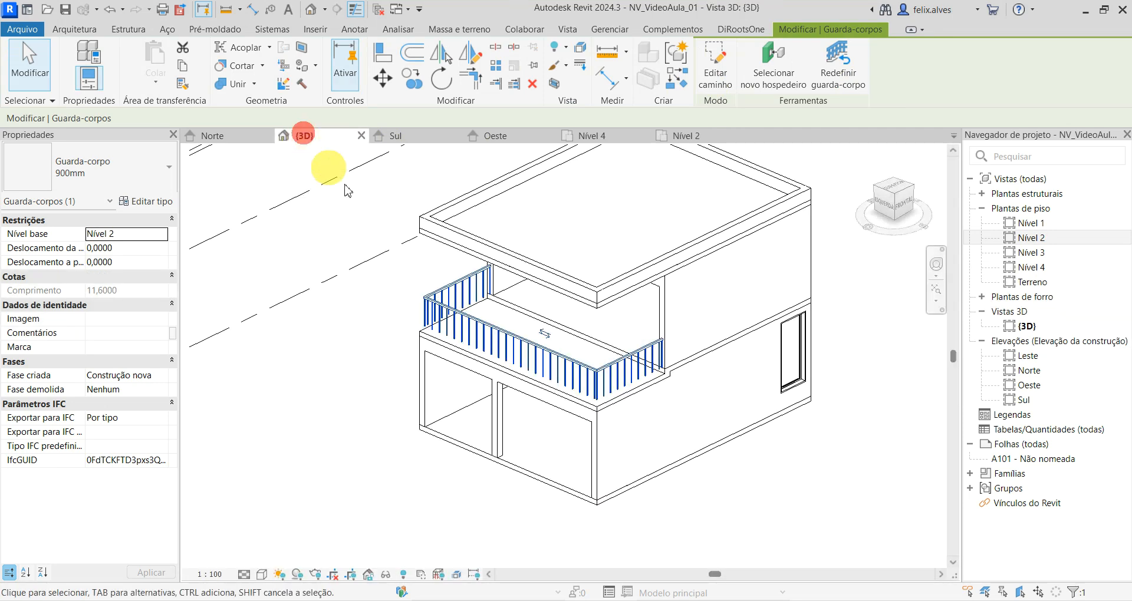
pyautogui.scroll(3, 643, 472)
pyautogui.press('Escape')
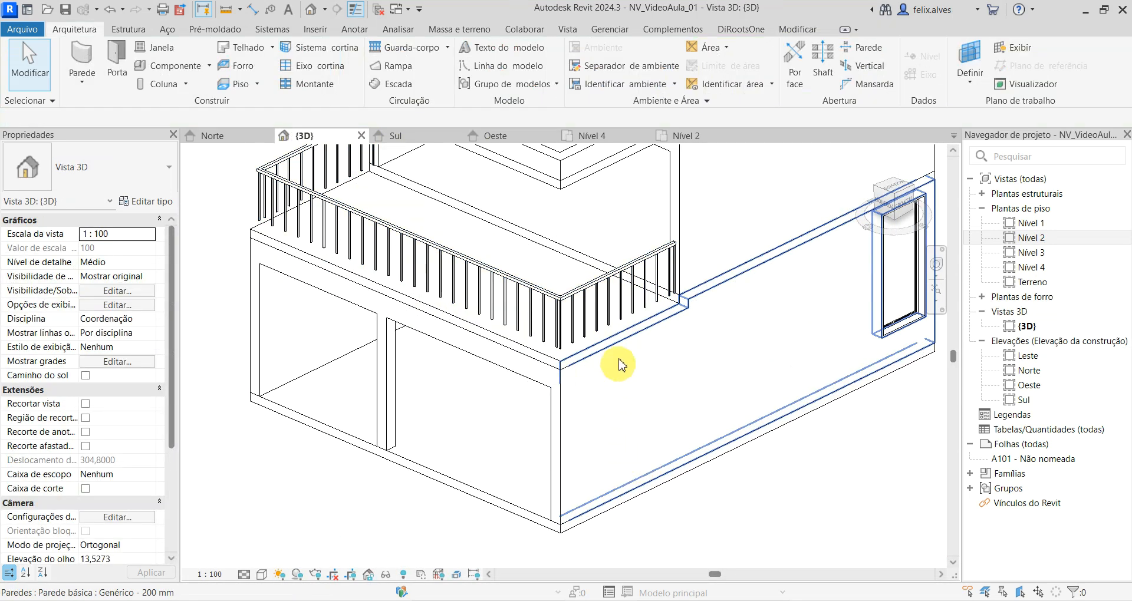
pyautogui.scroll(3, 613, 413)
pyautogui.moveTo(662, 447)
pyautogui.keyDown('shift'); pyautogui.mouseDown(button='middle')
pyautogui.moveTo(656, 342)
pyautogui.moveTo(691, 424)
pyautogui.moveTo(674, 437)
pyautogui.mouseUp(button='middle'); pyautogui.keyUp('shift')
pyautogui.scroll(-3, 656, 341)
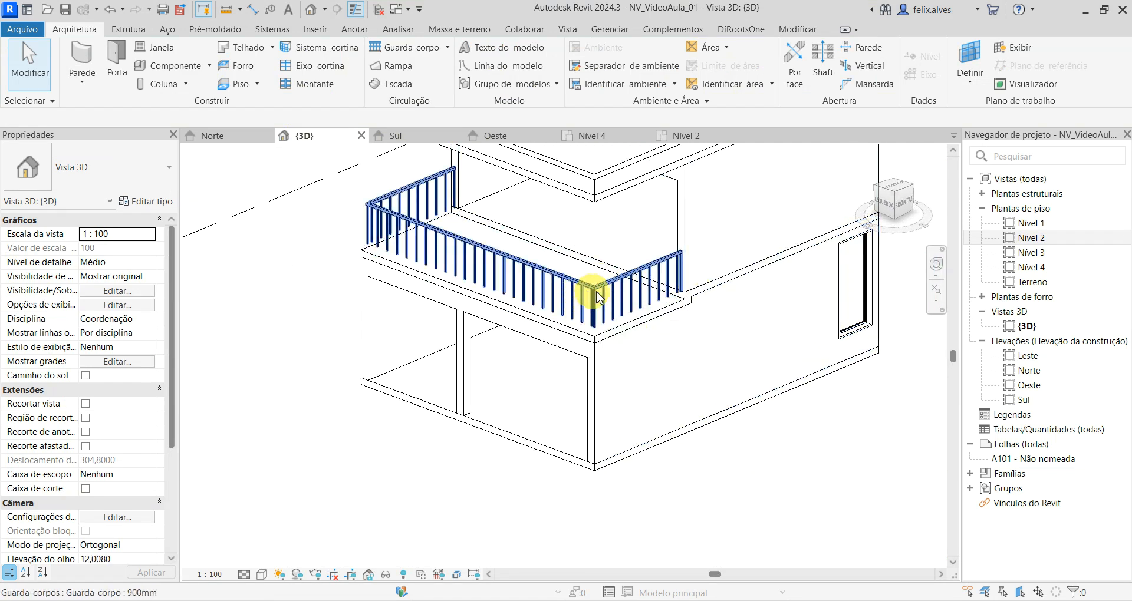
pyautogui.click(648, 273)
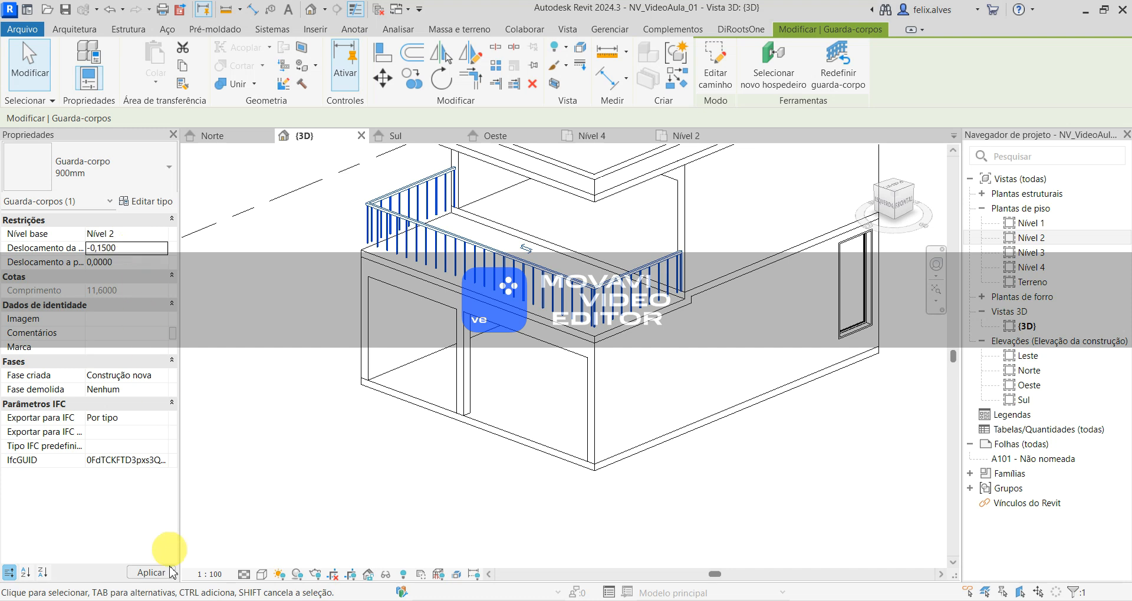
pyautogui.click(151, 573)
pyautogui.click(730, 472)
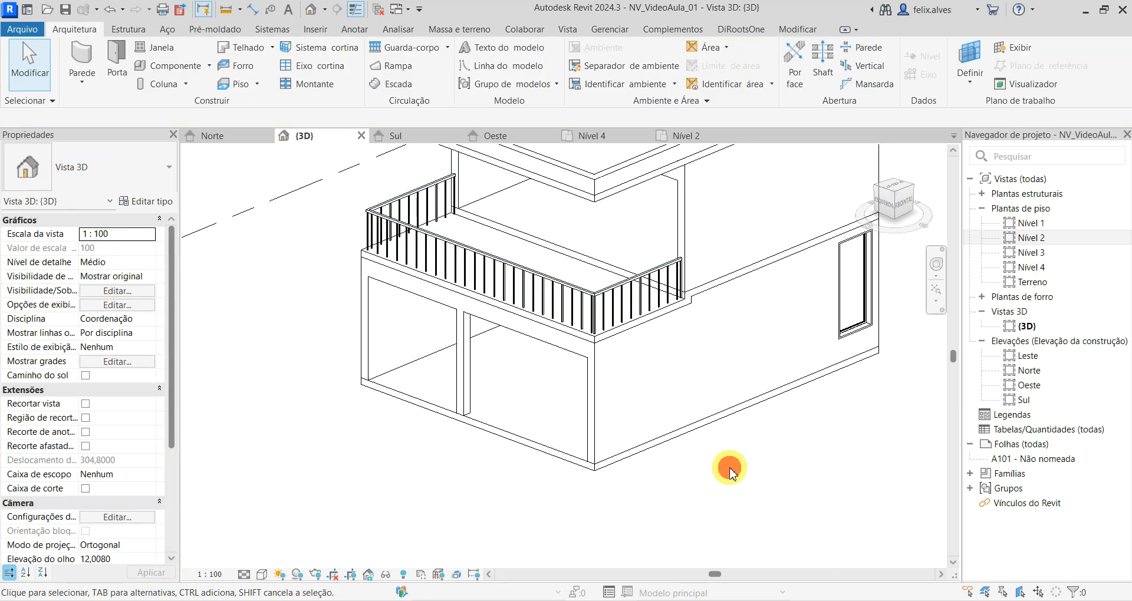
# - Try the Painel de vidro - Preenchimento inferior type on the terrace railing
pyautogui.scroll(-3, 731, 473)
pyautogui.keyDown('shift'); pyautogui.moveTo(728, 475); pyautogui.dragTo(451, 447, button='middle'); pyautogui.keyUp('shift')
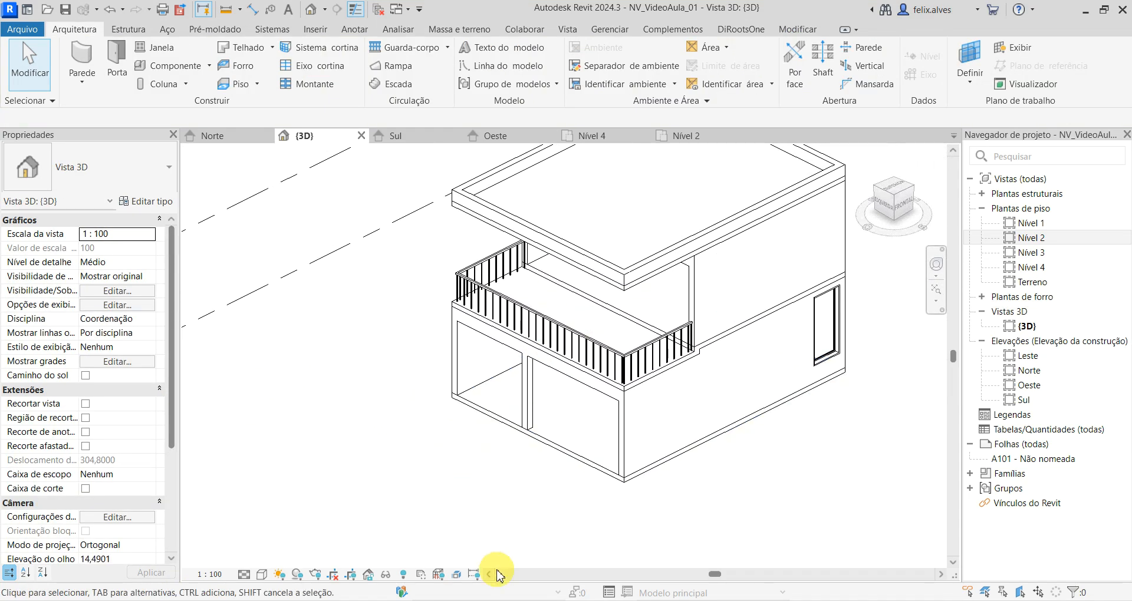
pyautogui.click(577, 360)
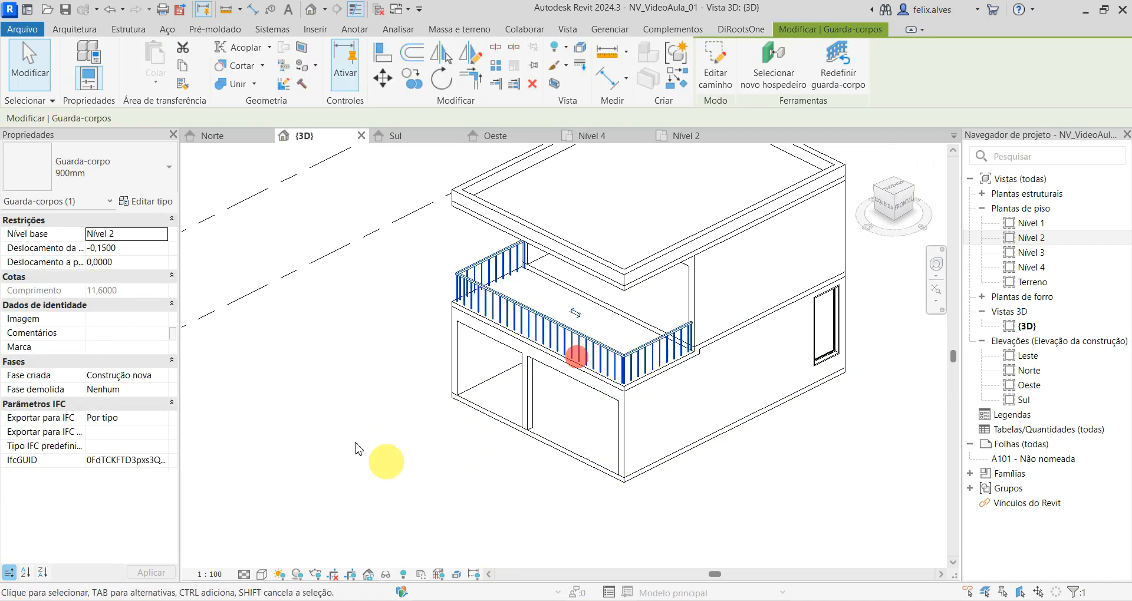
pyautogui.click(140, 178)
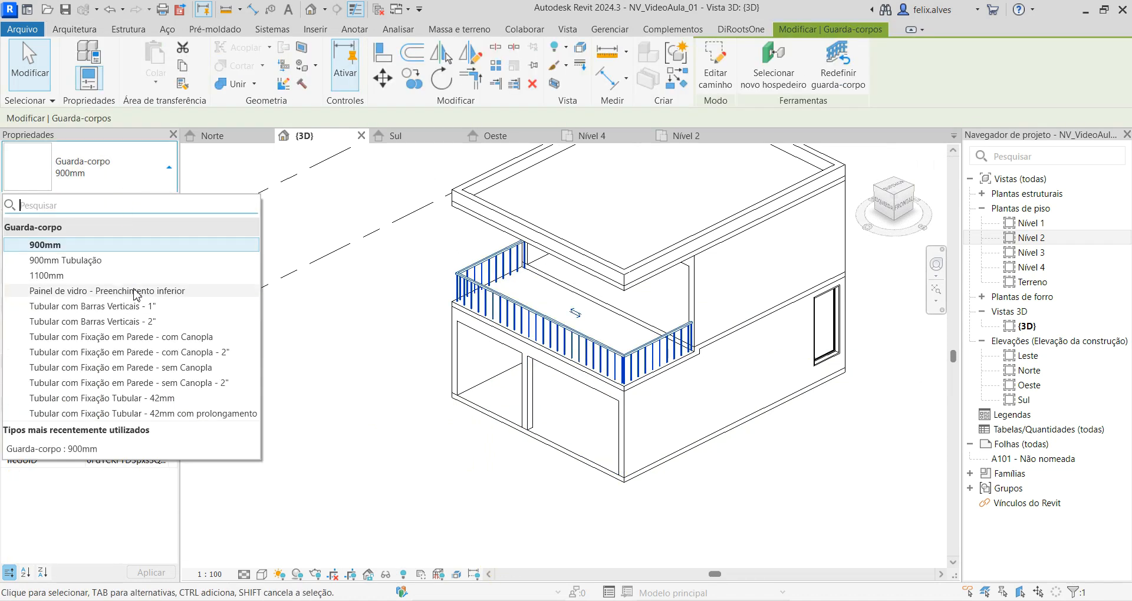
pyautogui.click(134, 290)
# - Try Tubular com Fixação em Parede - sem Canopla - 2" and Tubular com Fixação Tubular - 42mm com prolongamento as the terrace railing's type
pyautogui.click(156, 171)
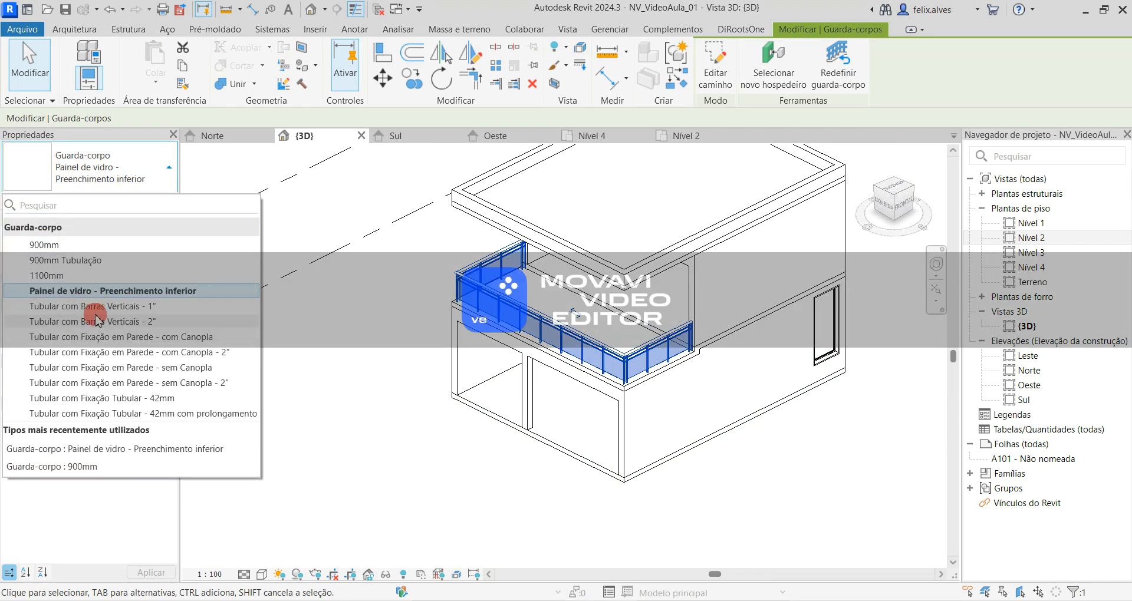
pyautogui.click(95, 315)
pyautogui.click(133, 169)
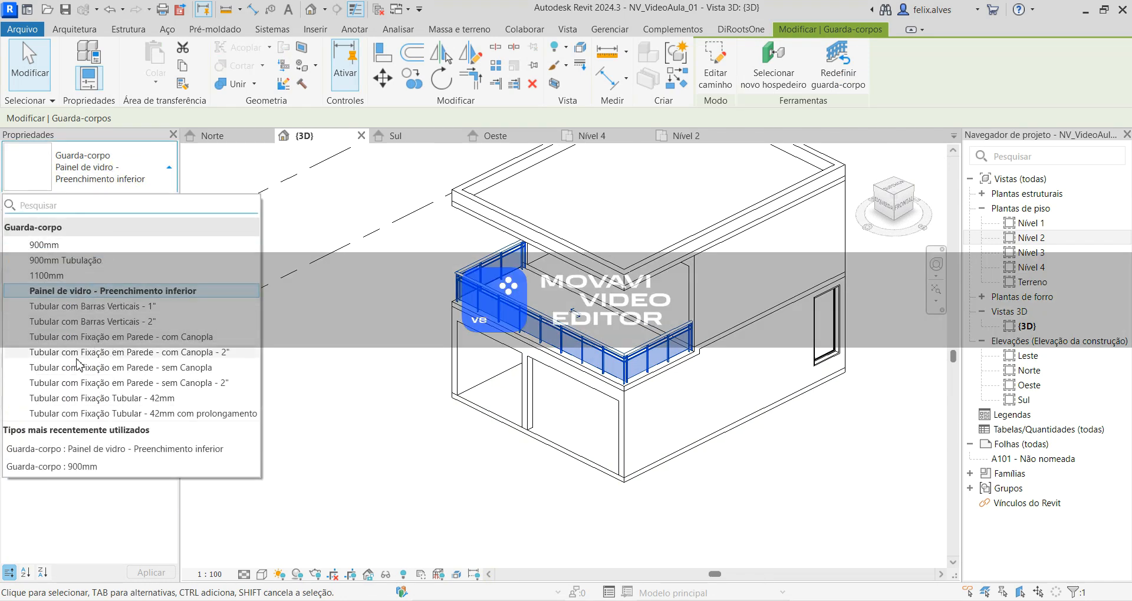
pyautogui.click(80, 382)
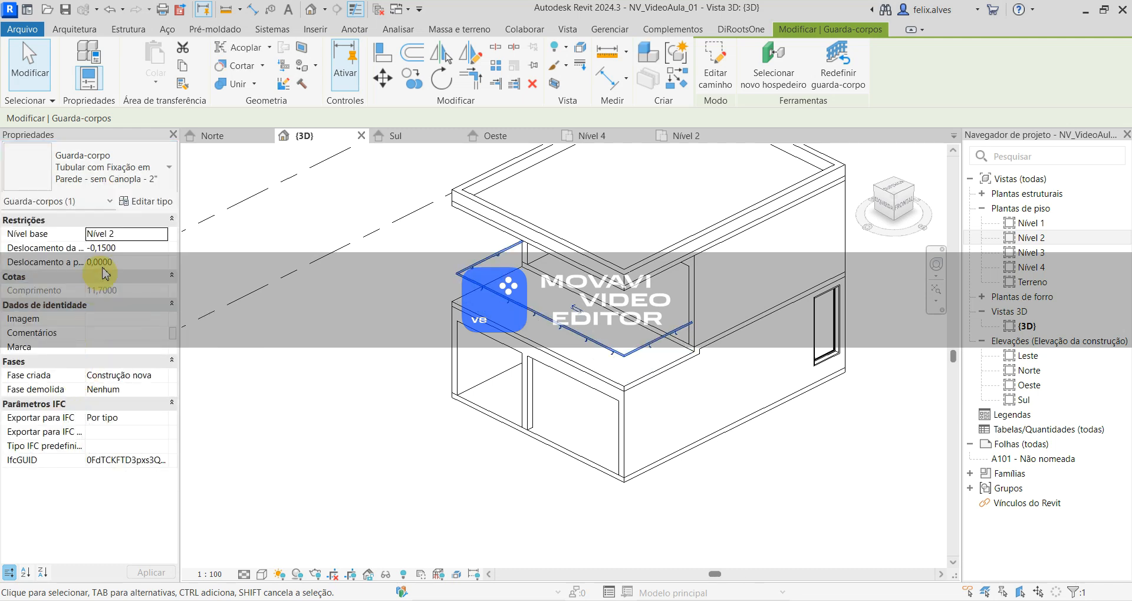
pyautogui.click(118, 172)
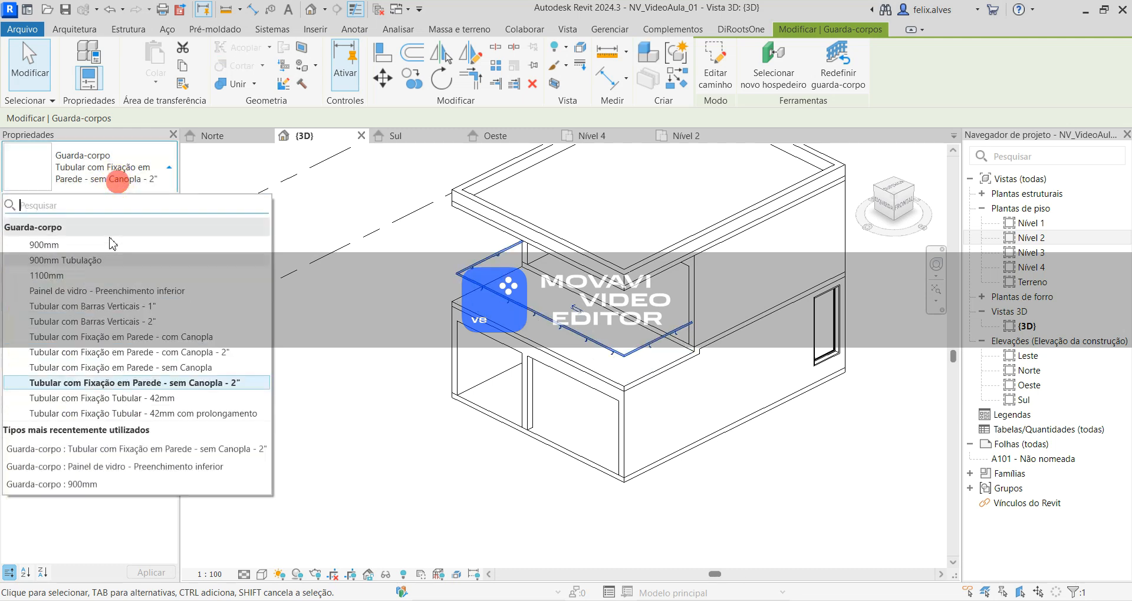
pyautogui.click(95, 413)
# - Change the terrace railing's type to 900mm Tubulação and deselect it
pyautogui.click(135, 177)
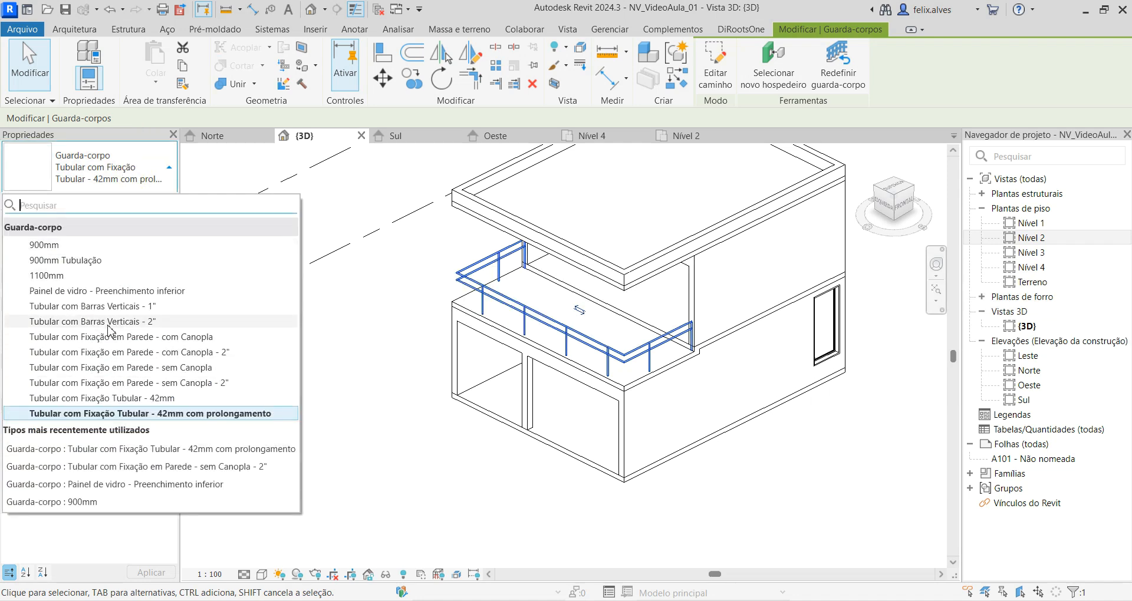
pyautogui.click(57, 266)
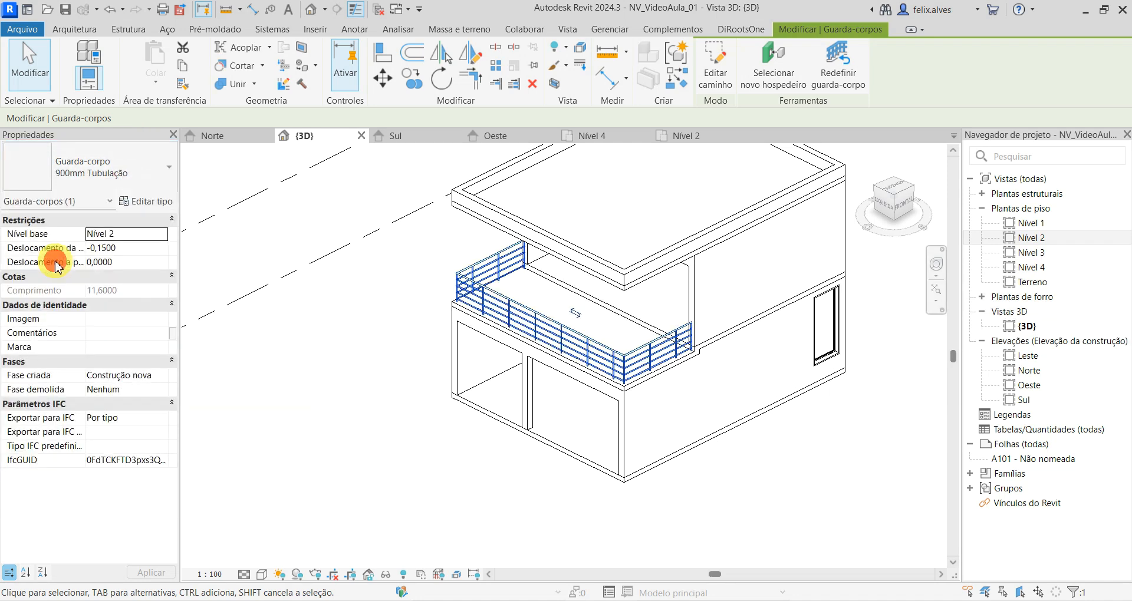
pyautogui.click(793, 507)
pyautogui.keyDown('shift'); pyautogui.moveTo(797, 506); pyautogui.dragTo(733, 454, button='middle'); pyautogui.keyUp('shift')
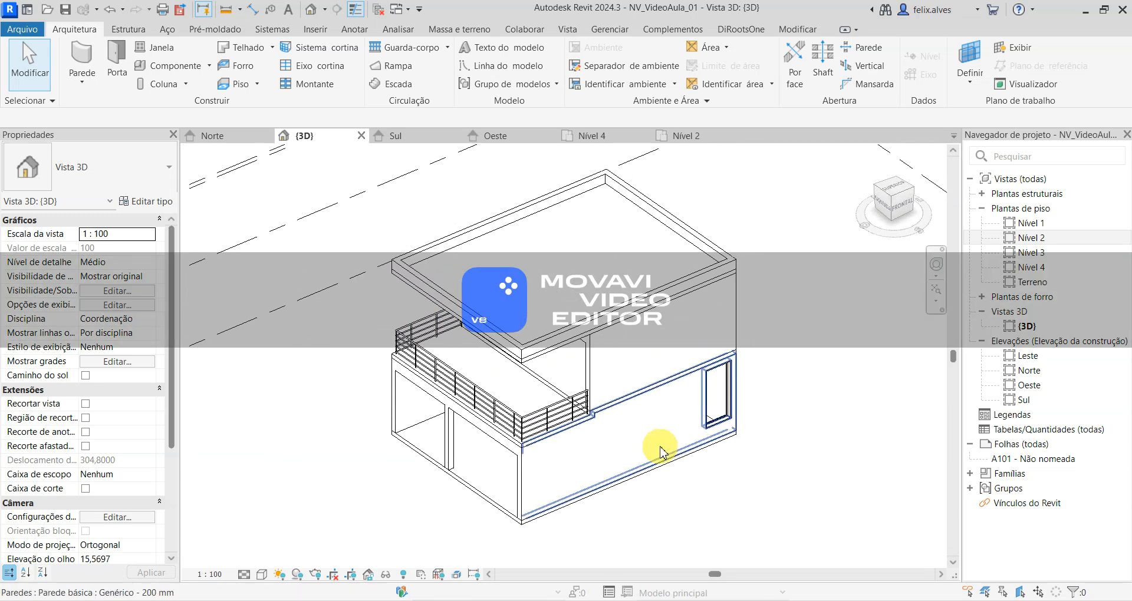